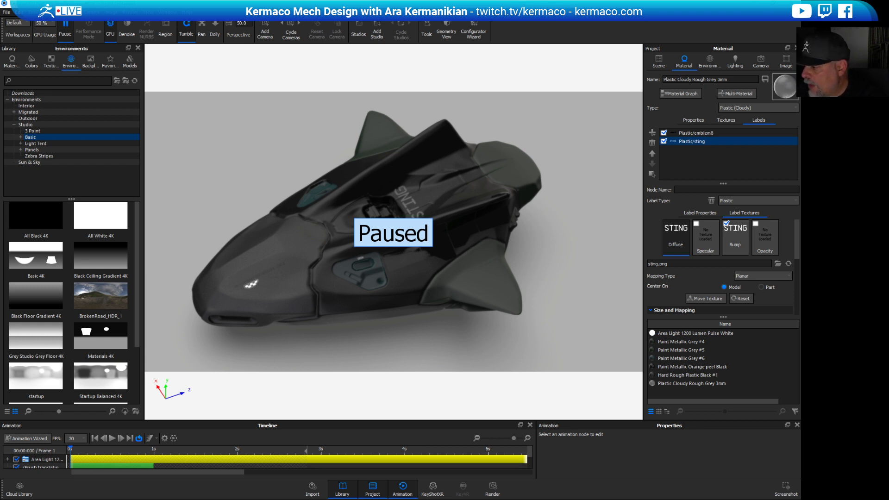
# Switch to the web browser and view the Kermaco: Mech Design presenter profile on the Pixologic site.
pyautogui.hotkey('alt', 'Tab')
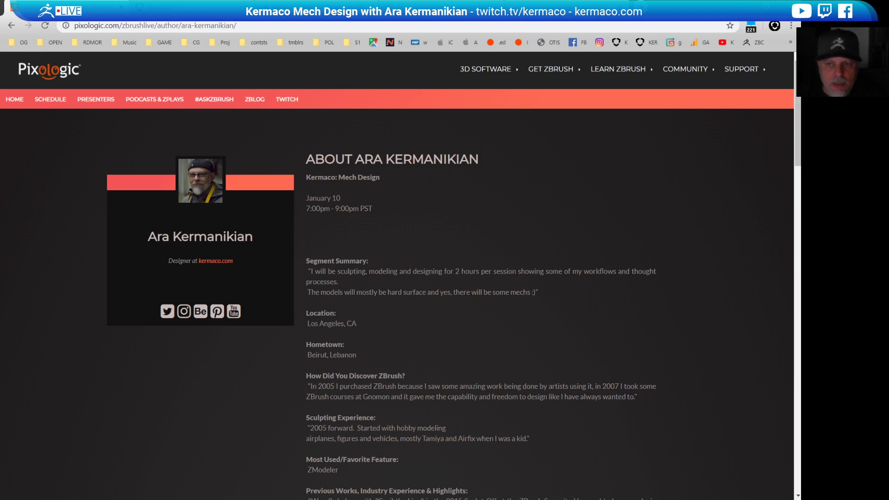
pyautogui.scroll(-1, 154, 61)
pyautogui.scroll(1, 154, 60)
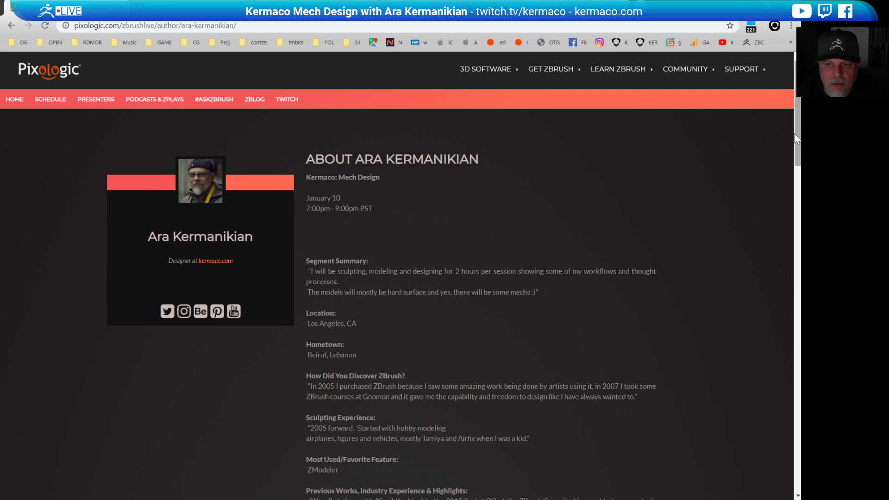
pyautogui.scroll(-1, 797, 145)
pyautogui.moveTo(797, 145); pyautogui.dragTo(791, 123)
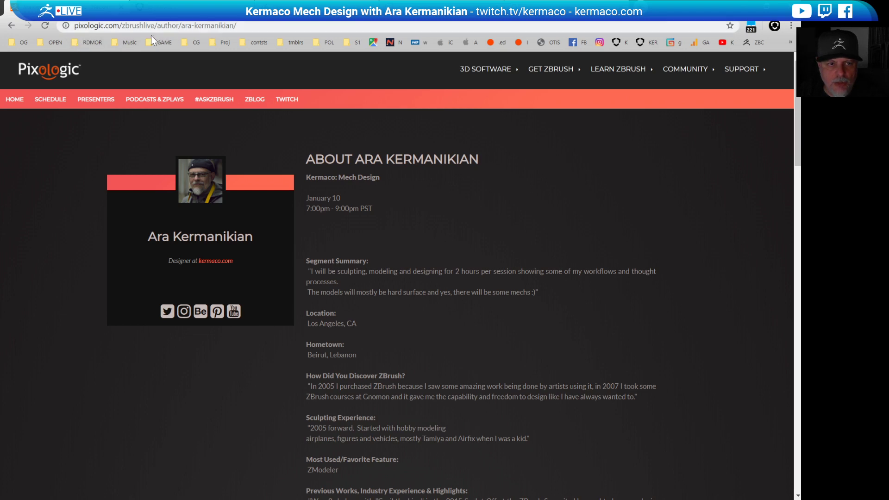
# Open the ZBrushLIVE presenters list, find the host linked to kermaco.com and open that presenter's profile.
pyautogui.click(95, 100)
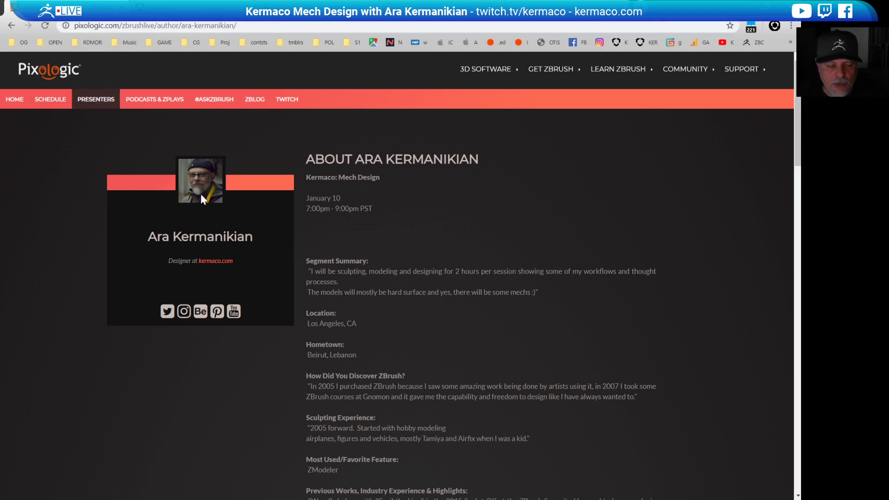
pyautogui.click(95, 99)
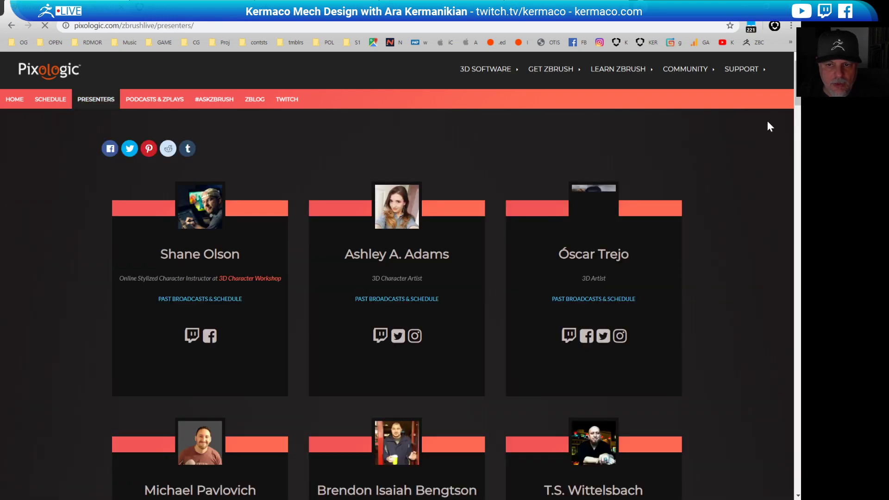
pyautogui.scroll(-15, 769, 126)
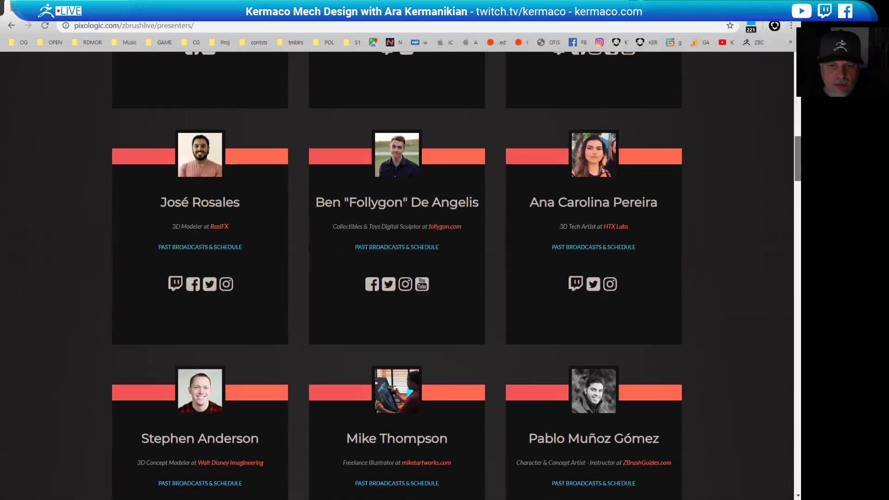
pyautogui.scroll(-16, 396, 276)
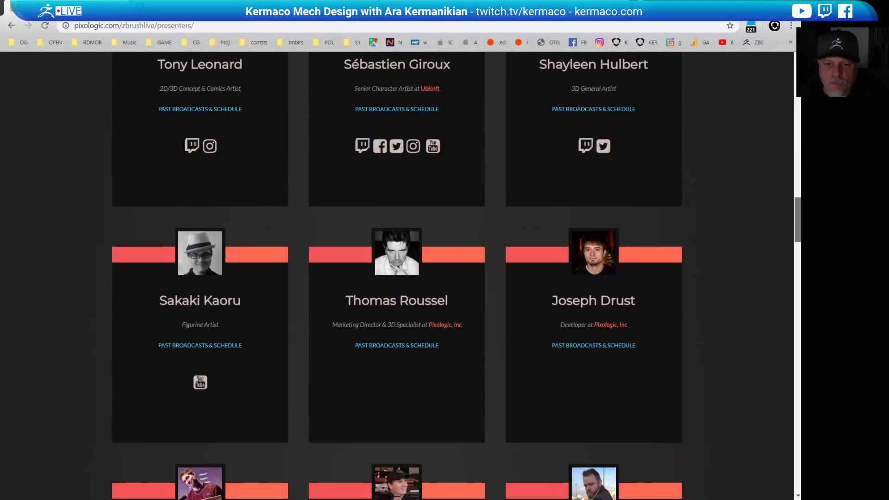
pyautogui.scroll(-5, 397, 276)
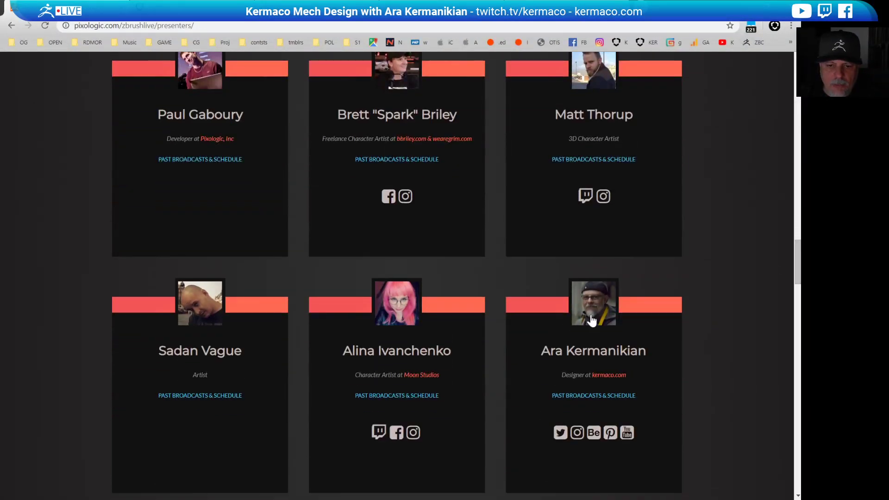
pyautogui.click(604, 327)
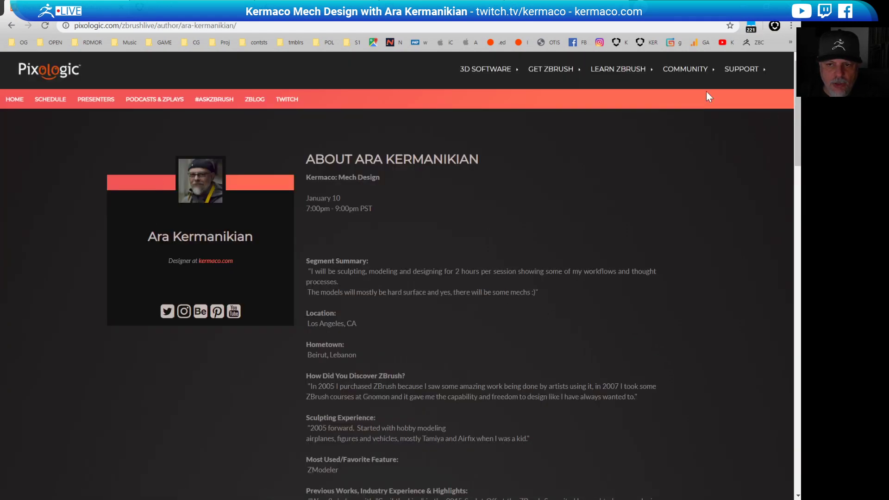
# Look through the past broadcast posts featuring the presenter, then return to the start of the profile.
pyautogui.scroll(-1, 799, 113)
pyautogui.scroll(-12, 799, 113)
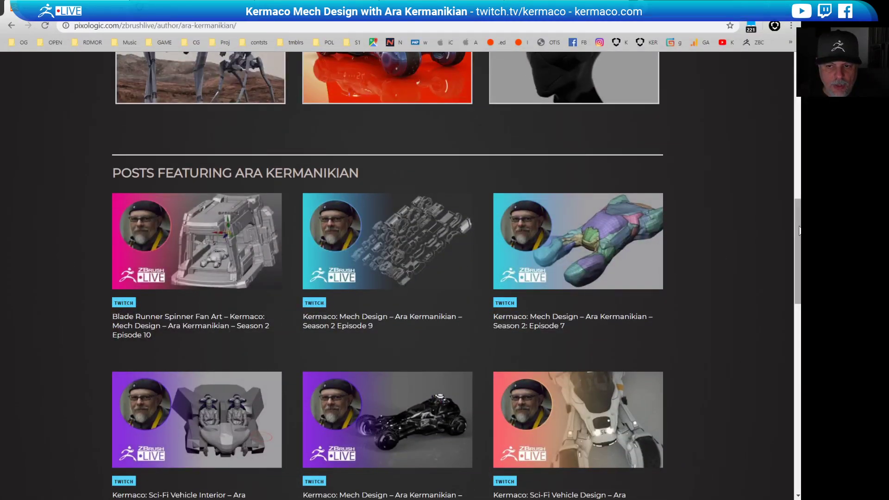
pyautogui.moveTo(797, 228); pyautogui.dragTo(797, 268)
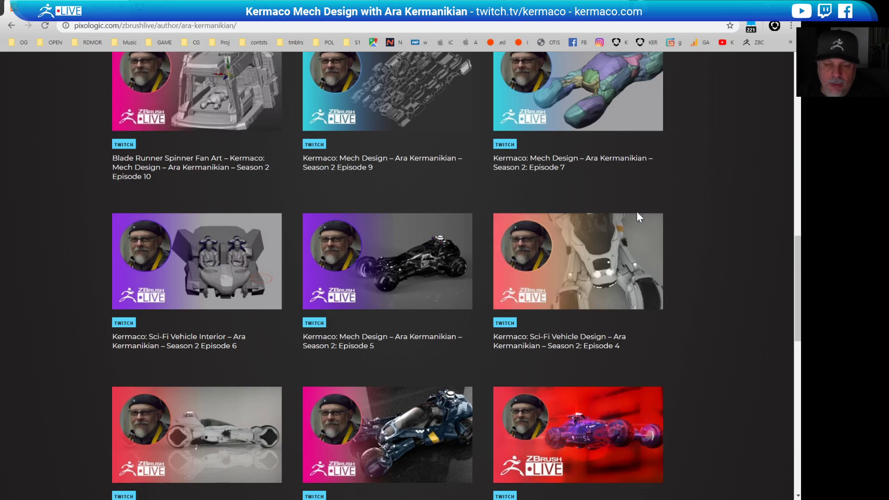
pyautogui.moveTo(797, 287); pyautogui.dragTo(797, 346)
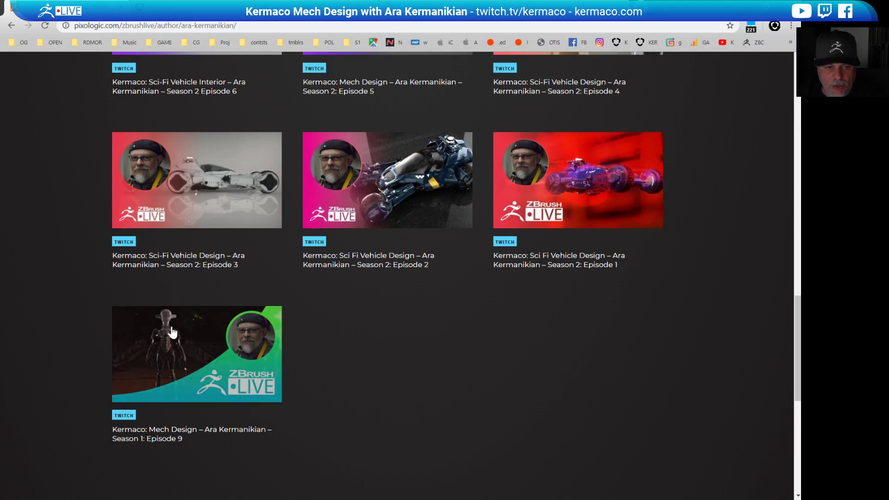
pyautogui.moveTo(797, 317); pyautogui.dragTo(796, 344)
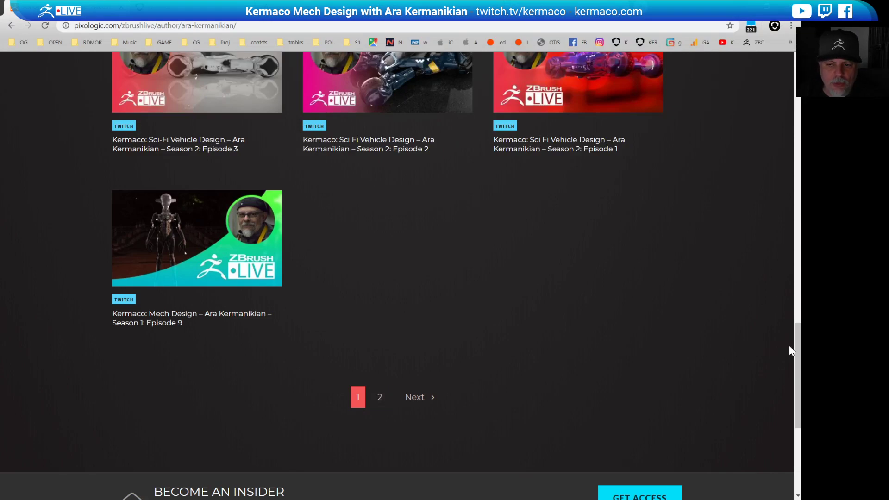
pyautogui.moveTo(796, 336); pyautogui.dragTo(785, 111)
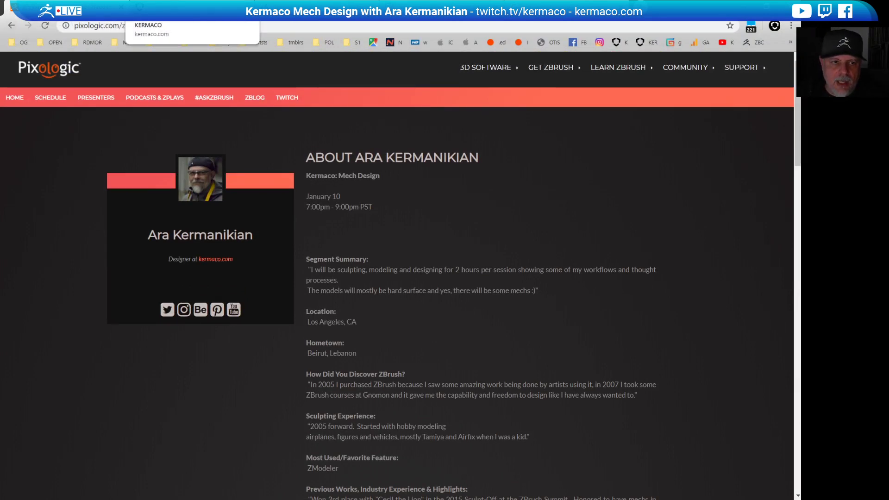
# Switch to the kermaco.com portfolio and open its Vehicle gallery.
pyautogui.click(144, 10)
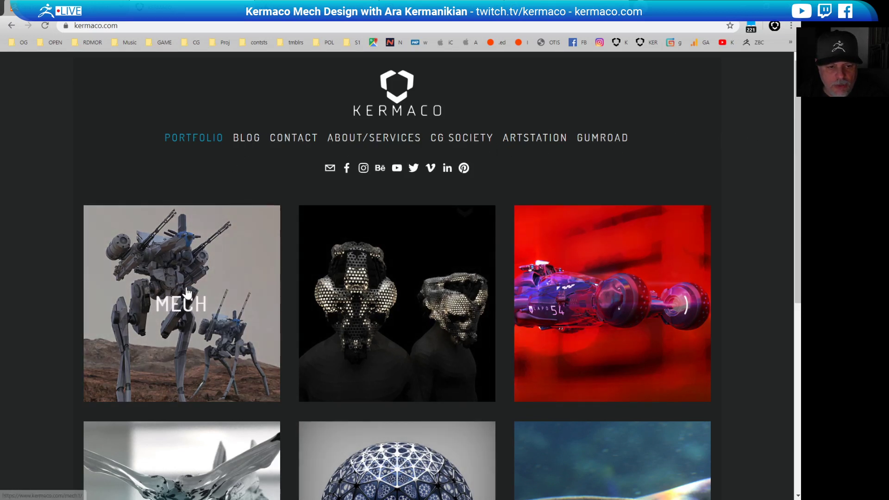
pyautogui.click(637, 307)
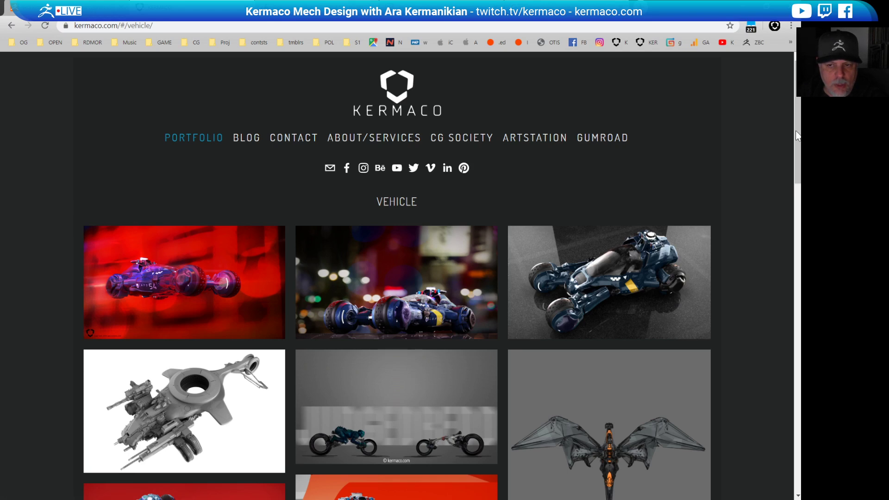
pyautogui.moveTo(797, 135)
pyautogui.mouseDown()
pyautogui.moveTo(799, 241)
pyautogui.moveTo(799, 132)
pyautogui.mouseUp()
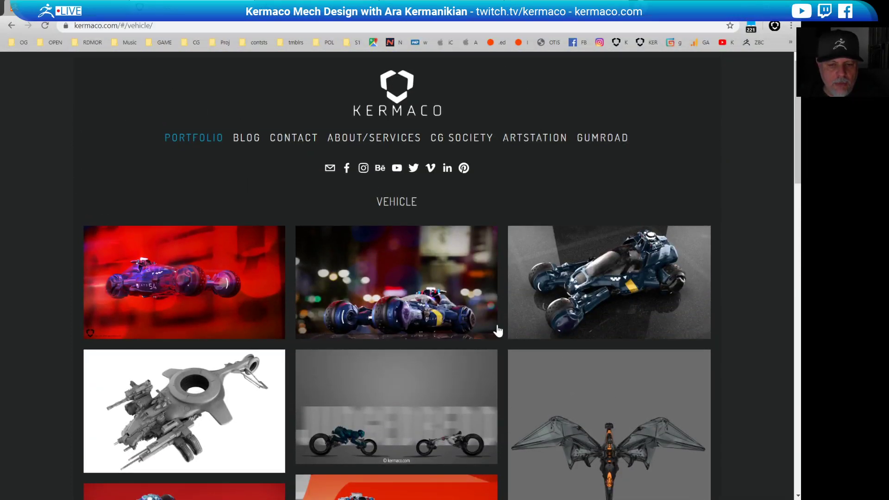
# Open the About/Services page of kermaco.com and skim it to the end and back to the beginning.
pyautogui.click(367, 139)
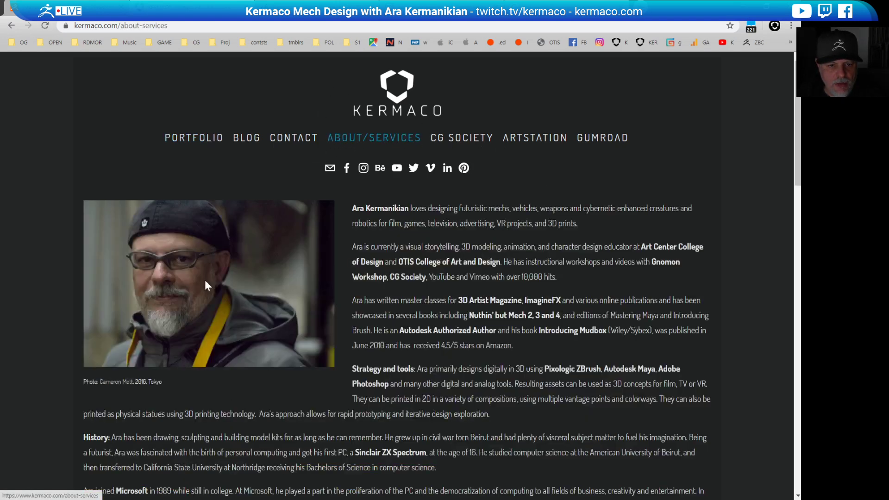
pyautogui.moveTo(793, 169); pyautogui.dragTo(791, 478)
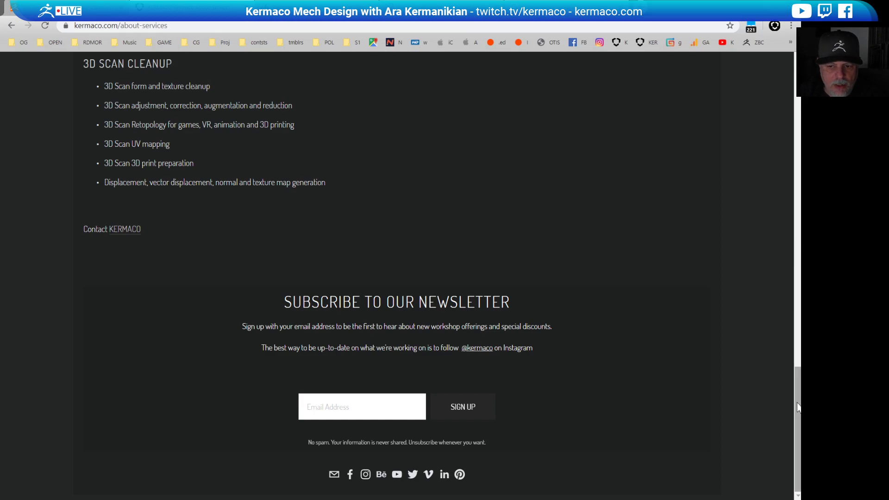
pyautogui.moveTo(798, 407); pyautogui.dragTo(774, 97)
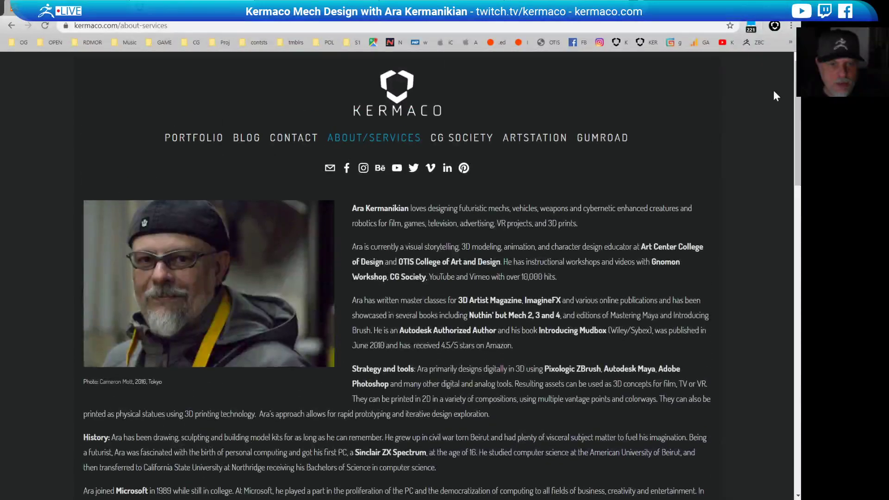
# Open the Contact page of kermaco.com and view the email contact and newsletter sign-up sections.
pyautogui.click(297, 139)
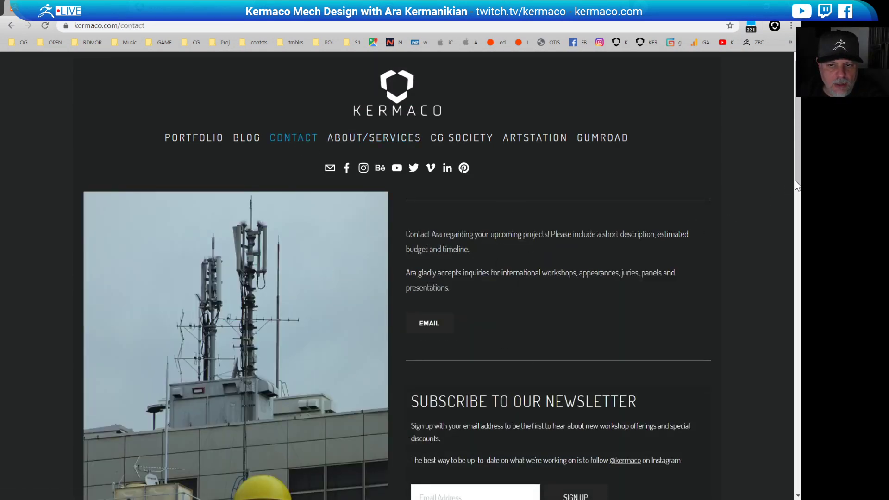
pyautogui.moveTo(797, 162); pyautogui.dragTo(798, 198)
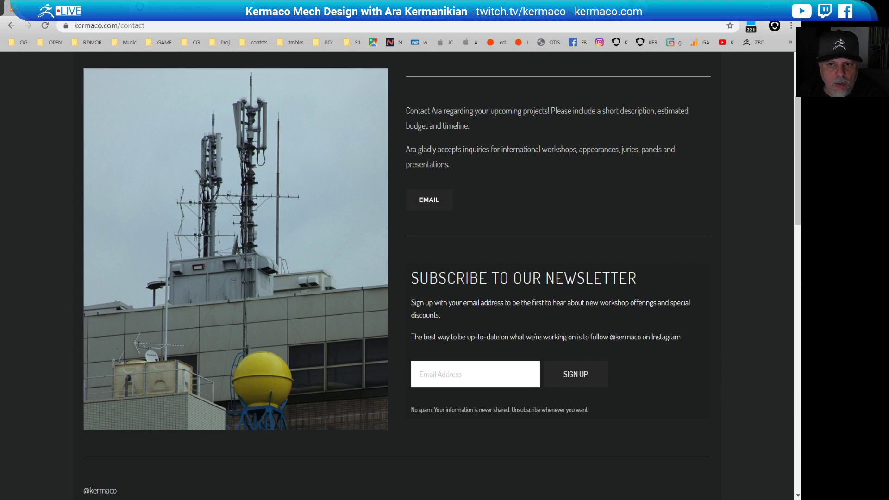
pyautogui.moveTo(798, 134); pyautogui.dragTo(798, 102)
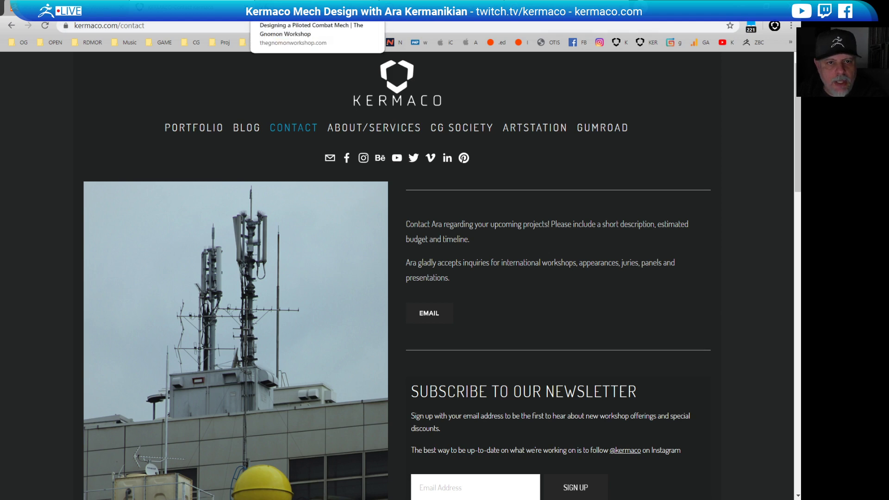
# Switch to The Gnomon Workshop's "Designing a Piloted Combat Mech" page and review its description, image gallery and chapter list.
pyautogui.click(297, 11)
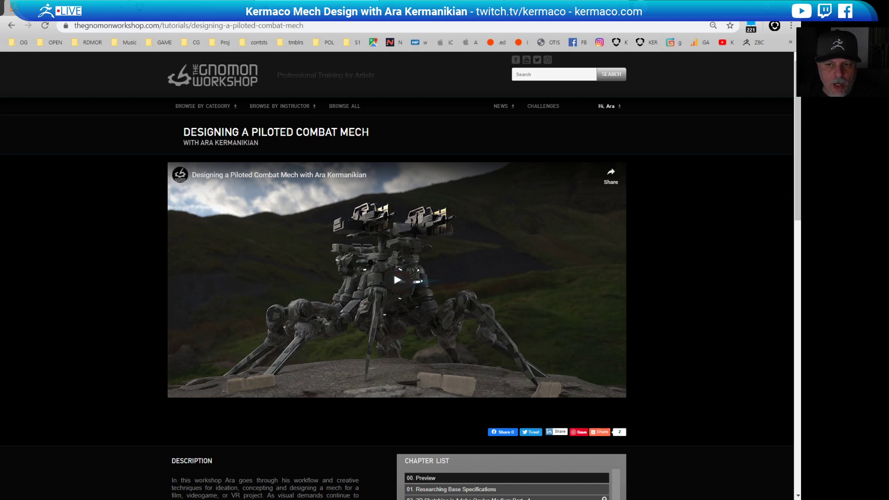
pyautogui.moveTo(798, 153); pyautogui.dragTo(798, 266)
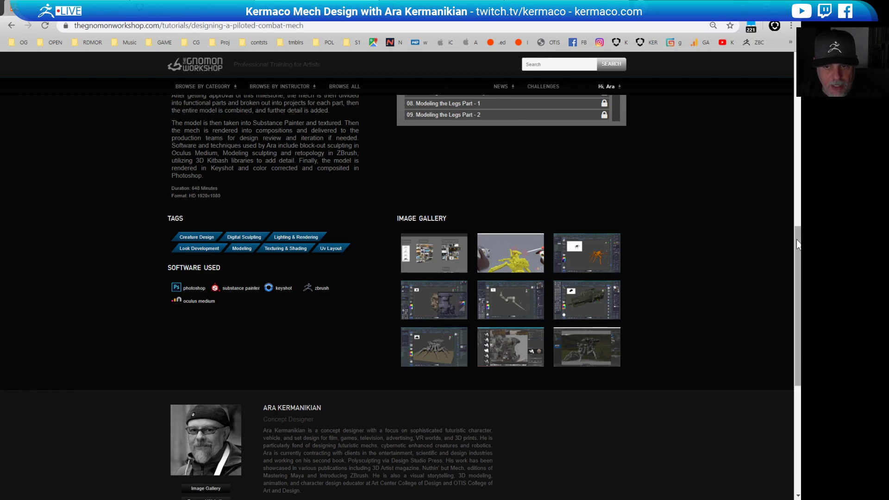
pyautogui.scroll(8, 788, 248)
pyautogui.scroll(-3, 707, 215)
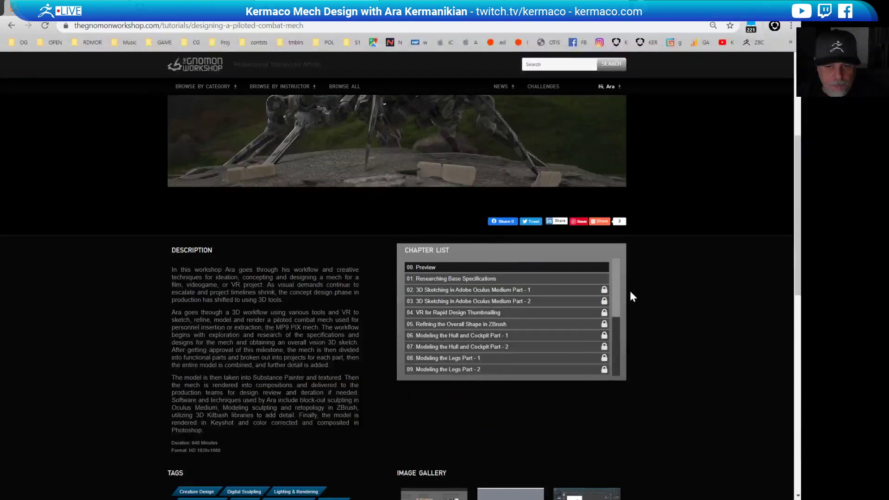
pyautogui.moveTo(614, 300); pyautogui.dragTo(485, 291)
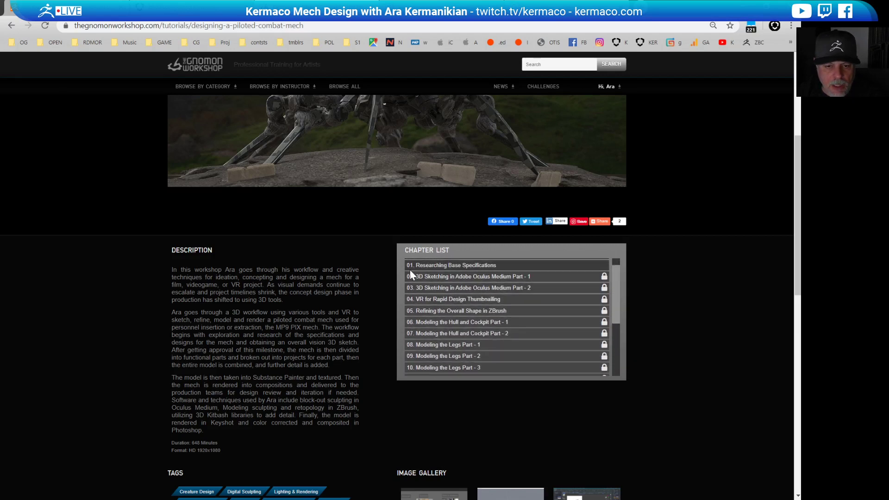
pyautogui.moveTo(618, 300); pyautogui.dragTo(651, 286)
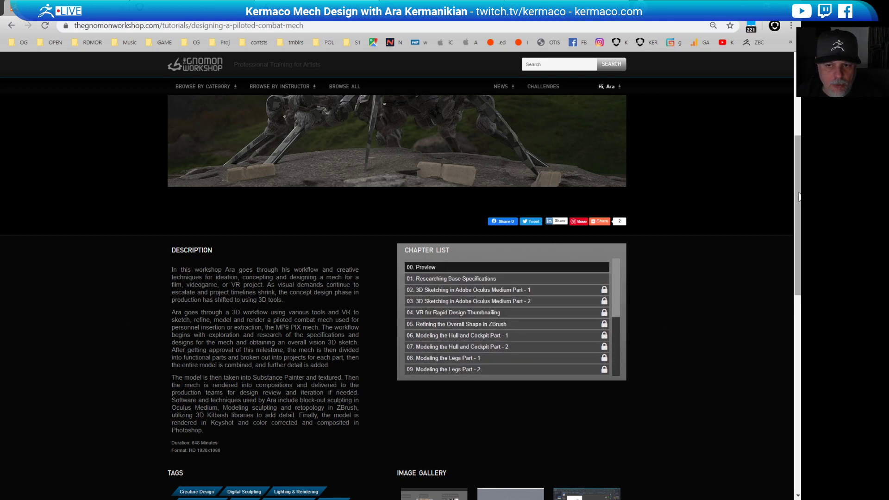
pyautogui.scroll(4, 797, 196)
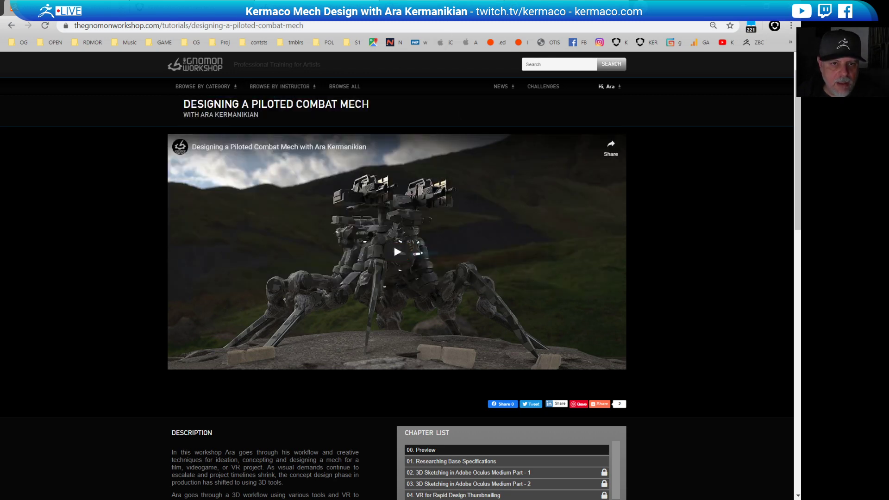
# Switch to Instagram, open the kermaco profile and browse its posts grid.
pyautogui.click(403, 11)
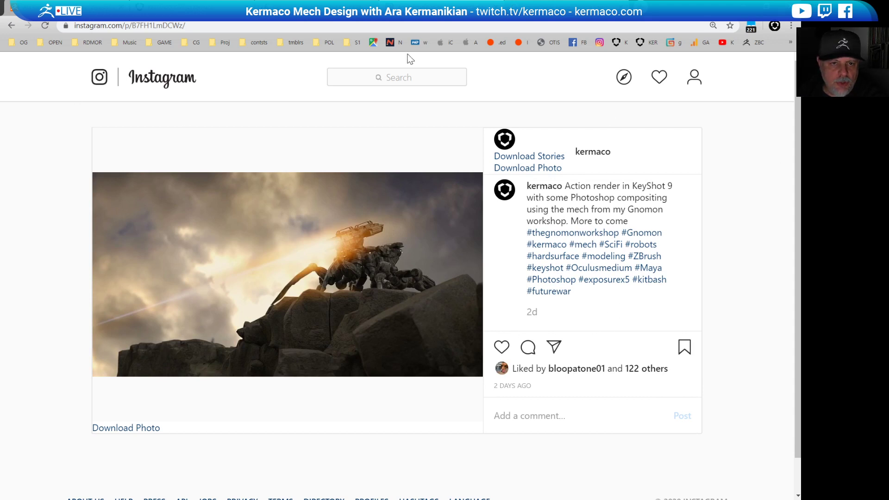
pyautogui.click(176, 10)
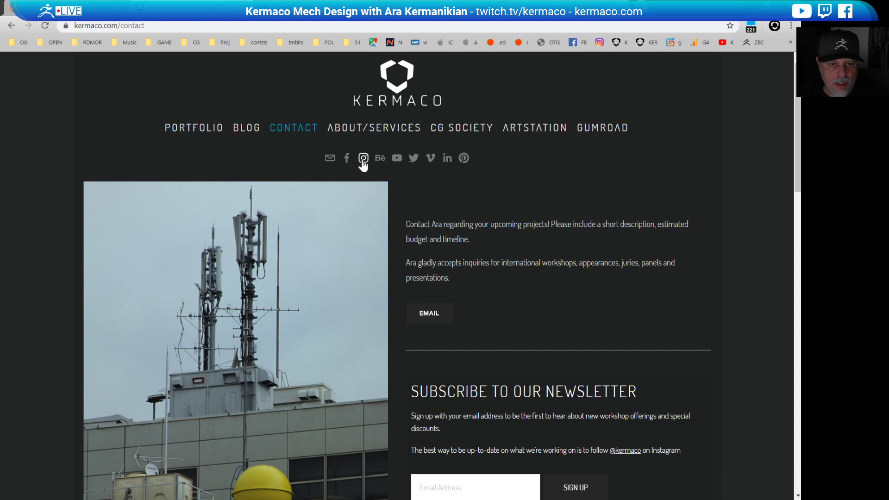
pyautogui.click(403, 11)
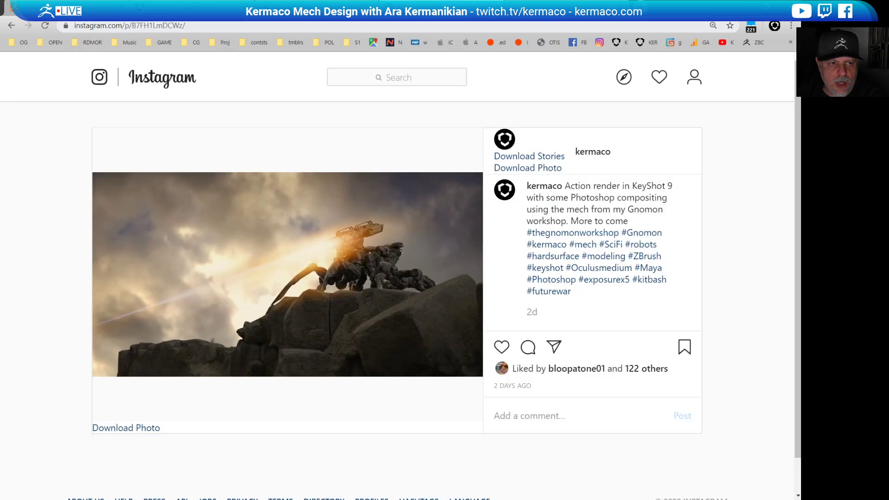
pyautogui.click(109, 80)
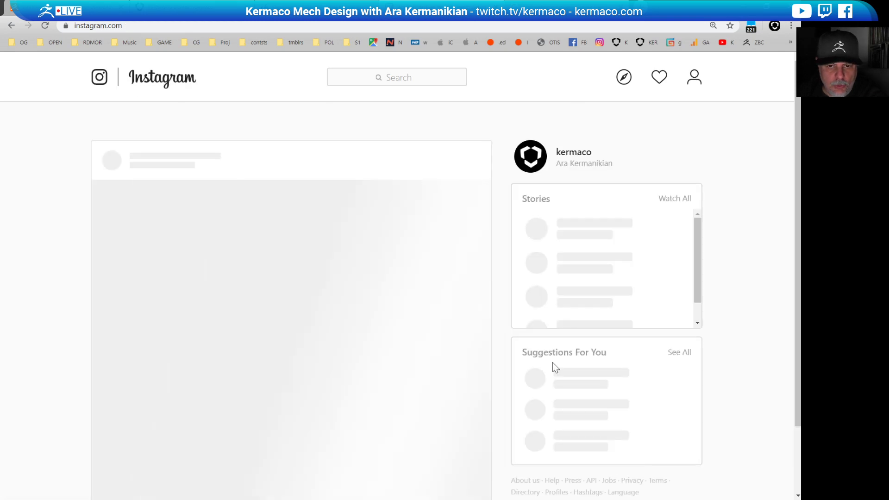
pyautogui.click(695, 79)
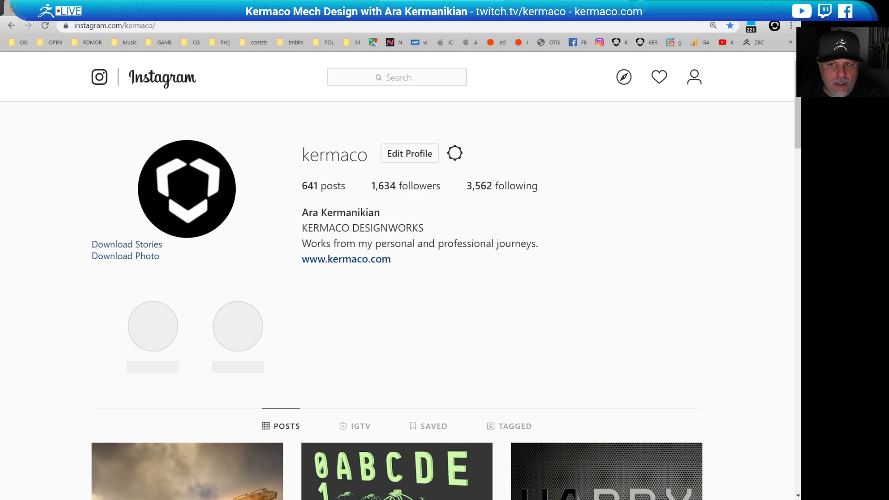
pyautogui.scroll(-3, 791, 106)
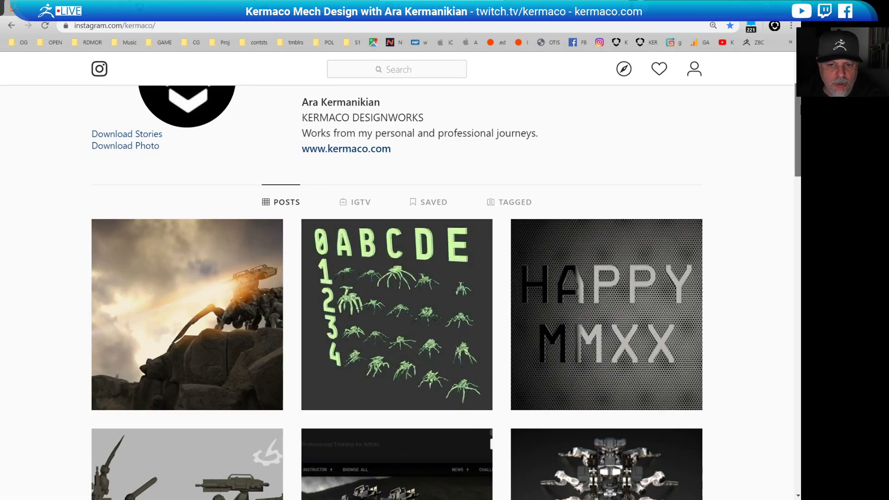
# Browse further through the posts grid, view the KeyShot 9 action render of the mech, and return to the grid.
pyautogui.scroll(-3, 582, 384)
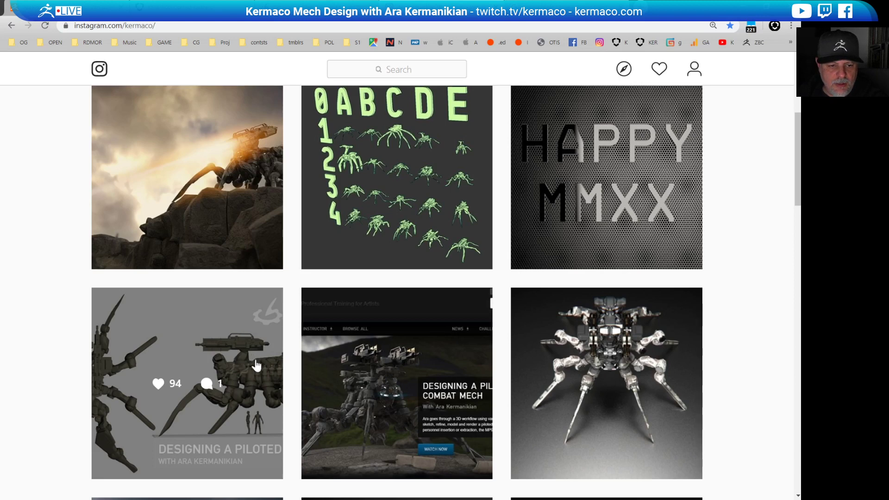
pyautogui.click(250, 220)
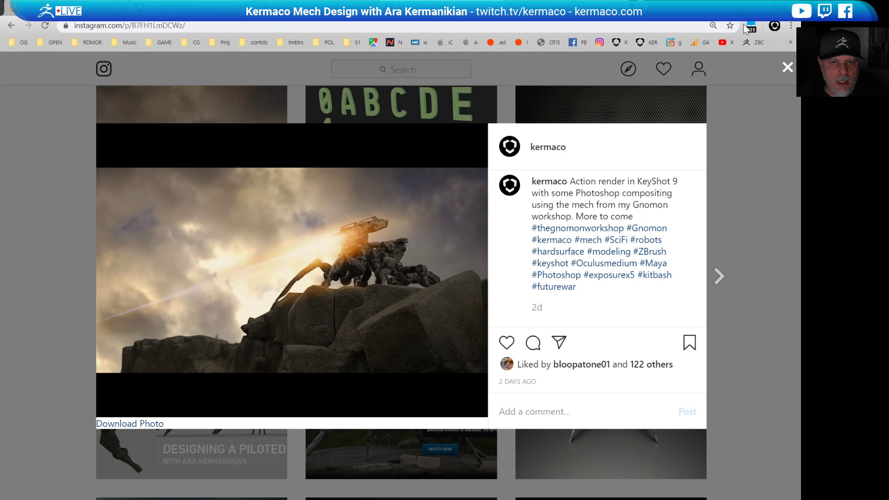
pyautogui.click(788, 67)
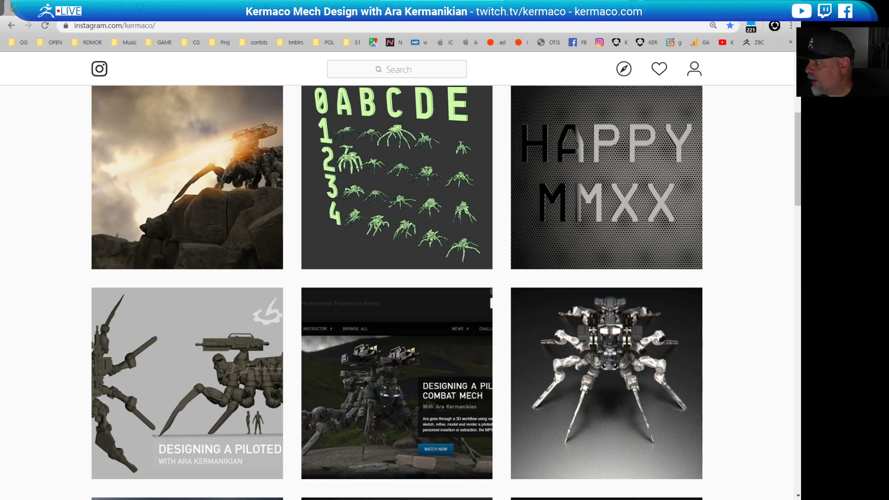
# Switch to ZBrush, choose the Move brush, and isolate the drone1 subtool in Solo mode with a close view of it.
pyautogui.hotkey('alt', 'Tab')
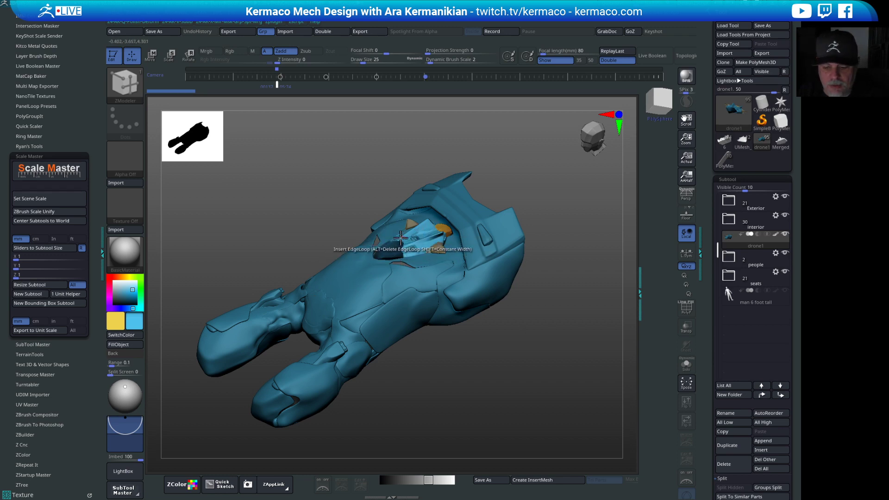
pyautogui.press('b')
pyautogui.press('m')
pyautogui.press('v')
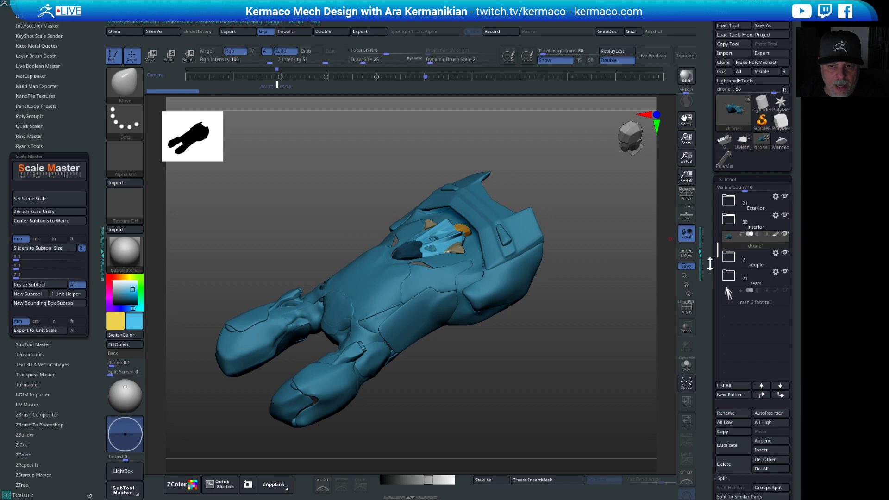
pyautogui.click(687, 369)
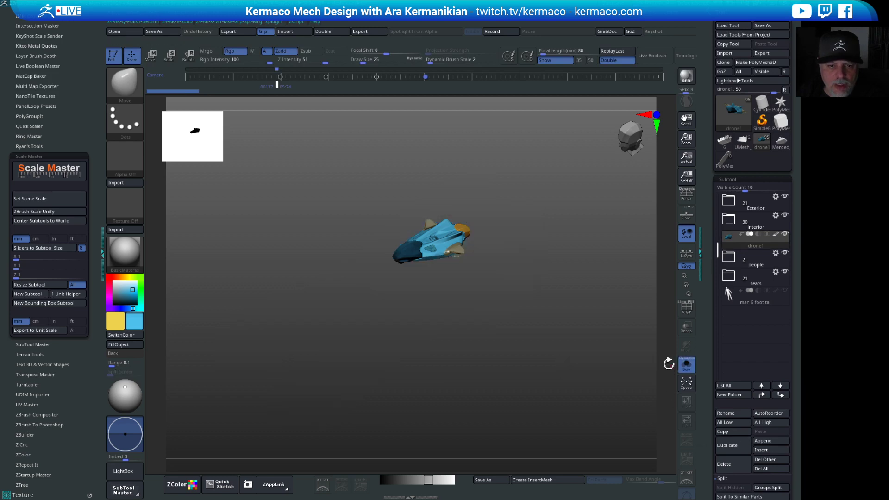
pyautogui.press('f')
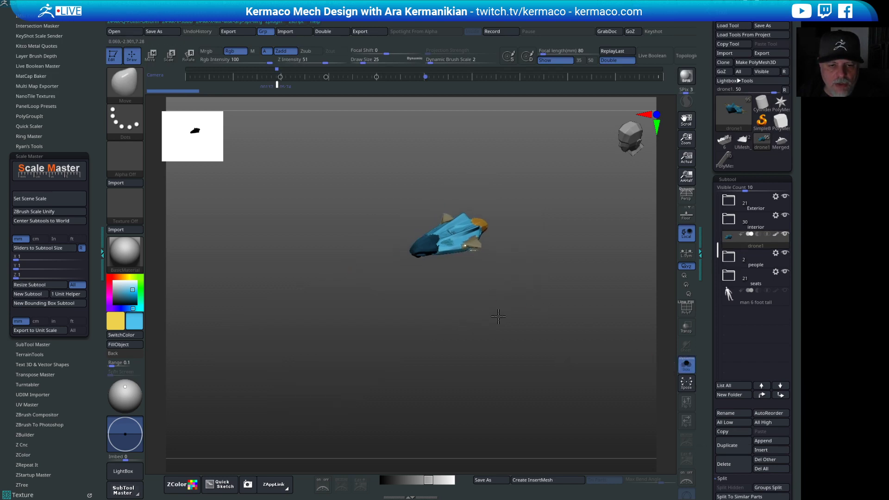
pyautogui.moveTo(578, 347); pyautogui.dragTo(606, 291)
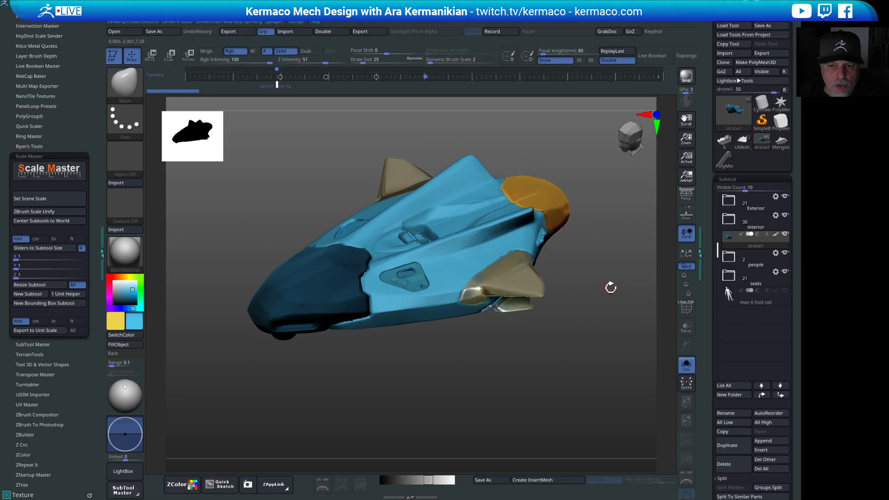
# Turn off the drone's polypaint display and inspect its unpainted form from above and from several other angles.
pyautogui.click(775, 234)
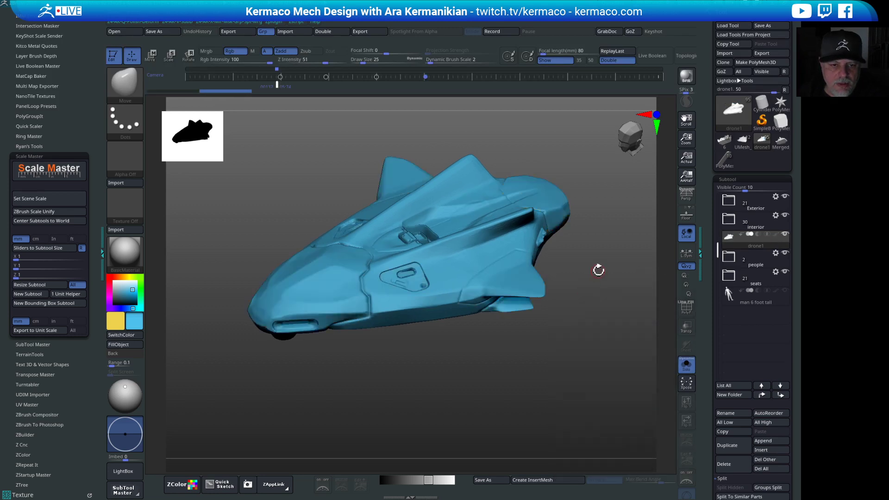
pyautogui.moveTo(598, 269); pyautogui.dragTo(601, 195)
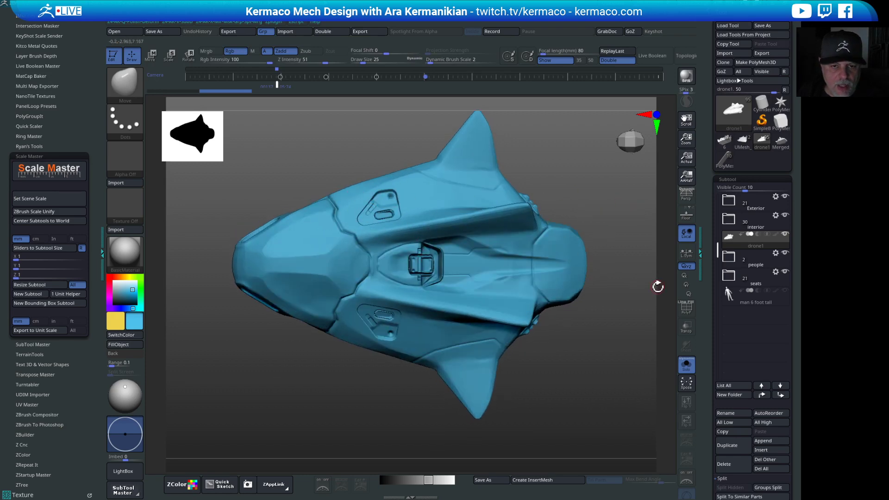
pyautogui.moveTo(623, 344)
pyautogui.mouseDown()
pyautogui.moveTo(624, 353)
pyautogui.moveTo(611, 345)
pyautogui.mouseUp()
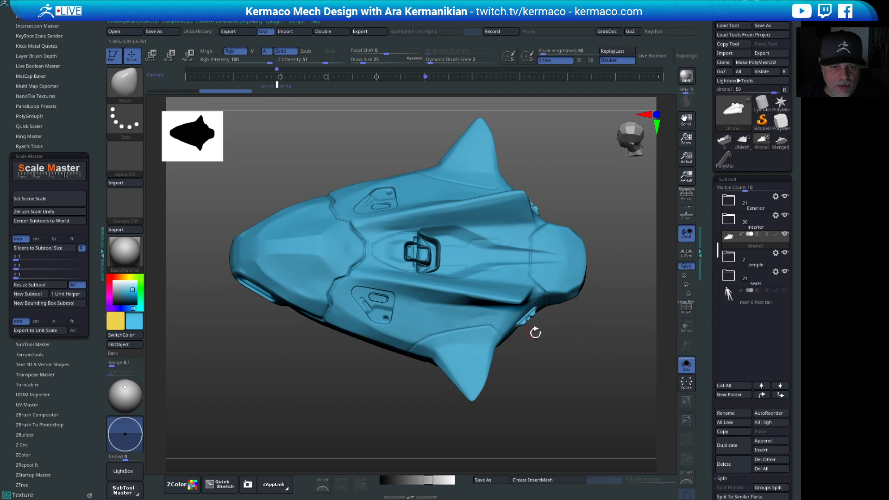
pyautogui.moveTo(591, 397); pyautogui.dragTo(443, 318)
pyautogui.moveTo(472, 387); pyautogui.dragTo(657, 286)
# Show the drone's PolyFrame wireframe, check its subtool statistics, and inspect the mesh from another angle.
pyautogui.click(685, 309)
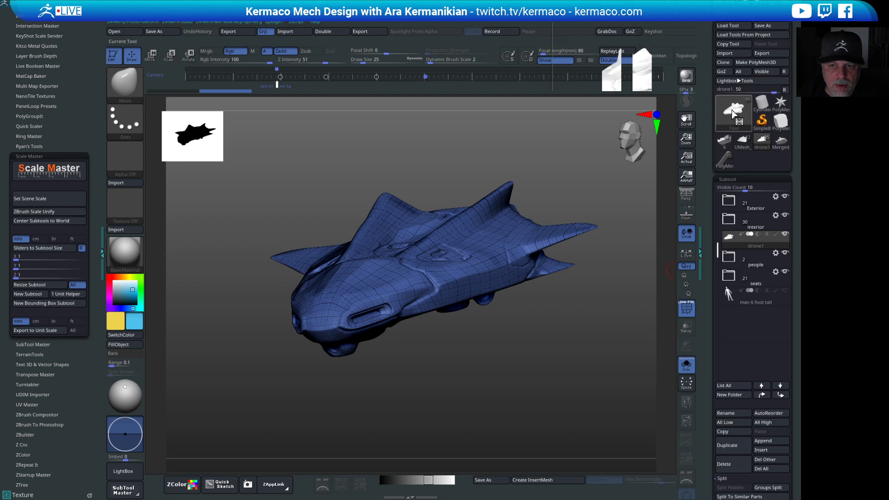
pyautogui.moveTo(731, 115)
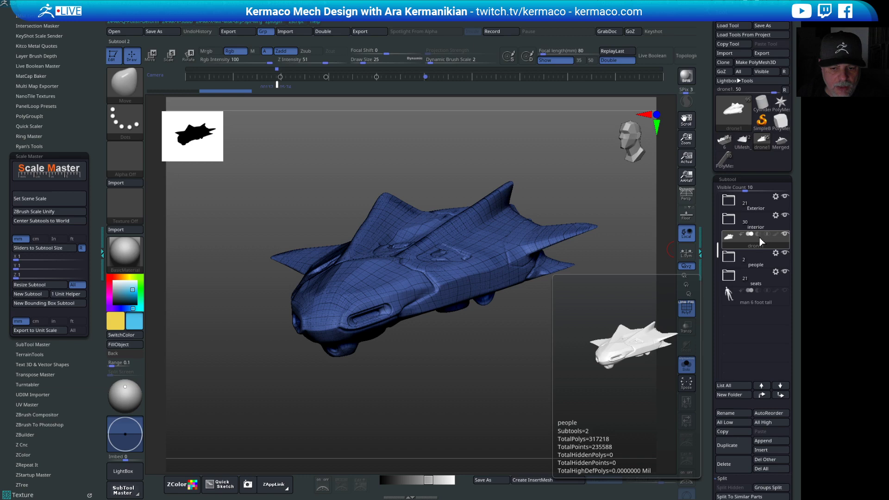
pyautogui.moveTo(546, 353); pyautogui.dragTo(647, 305)
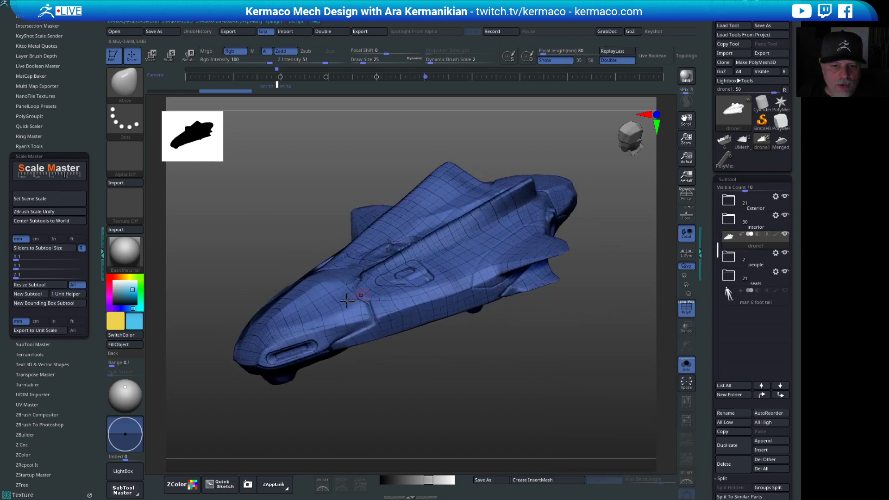
# Compare the drone's mesh at subdivision level 1 with its highest level, ending at SDiv 6.
pyautogui.scroll(-5, 724, 414)
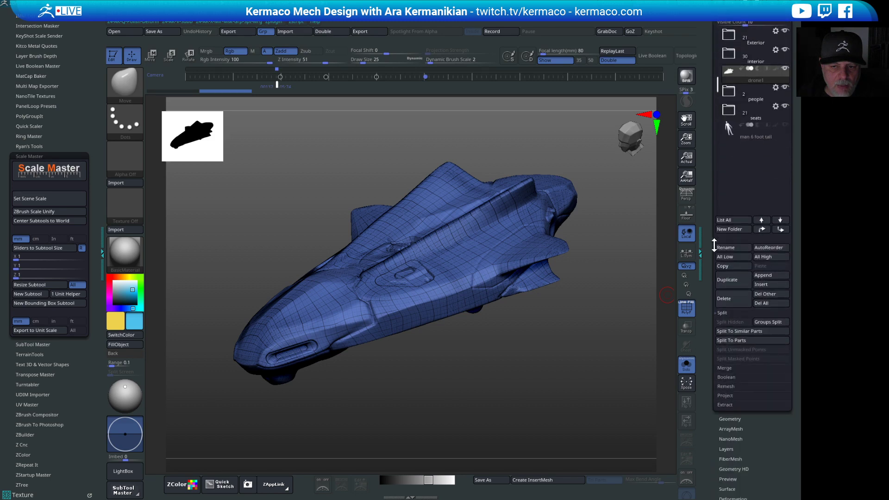
pyautogui.click(737, 415)
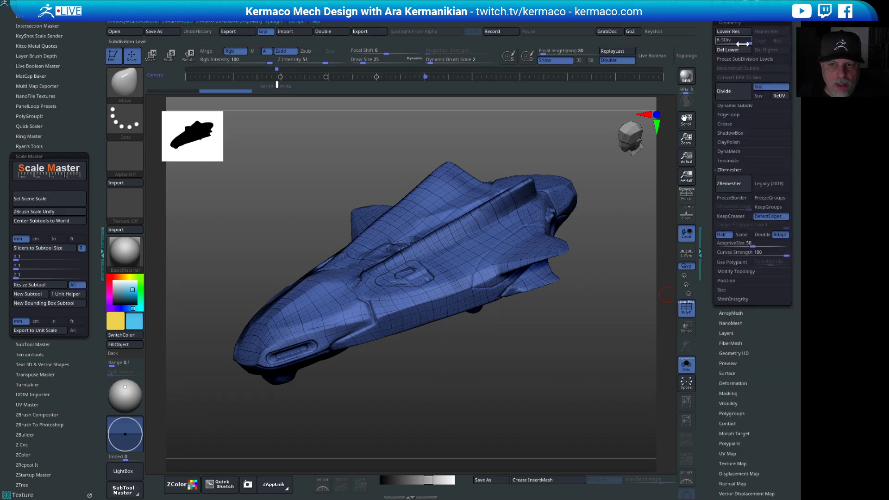
pyautogui.moveTo(742, 43); pyautogui.dragTo(718, 43)
pyautogui.moveTo(623, 205); pyautogui.dragTo(639, 218)
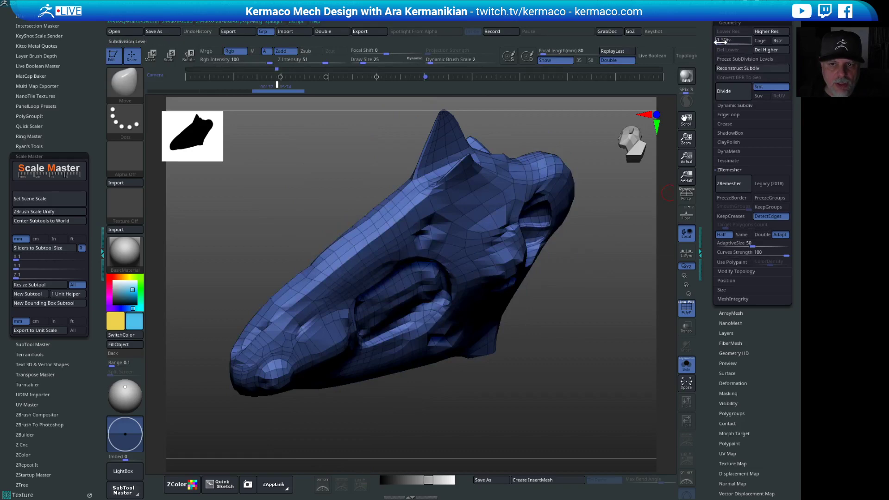
pyautogui.moveTo(722, 42); pyautogui.dragTo(754, 41)
pyautogui.moveTo(593, 269); pyautogui.dragTo(676, 129)
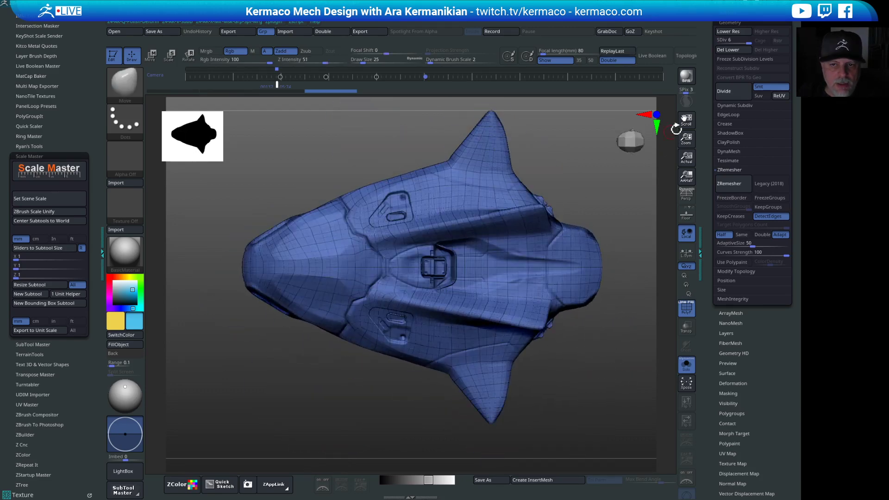
# Hide the drone's PolyFrame wireframe and turn the drone1 subtool's polypaint display back on.
pyautogui.click(686, 307)
pyautogui.moveTo(706, 186); pyautogui.dragTo(717, 264)
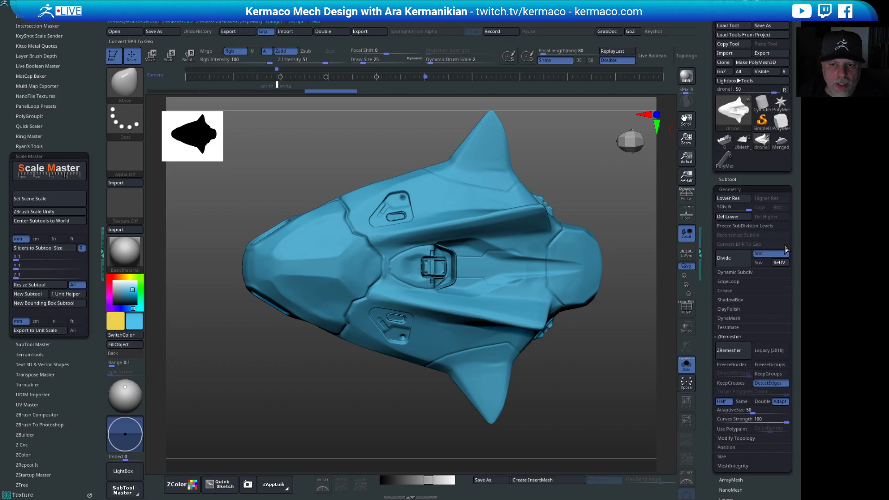
pyautogui.click(727, 179)
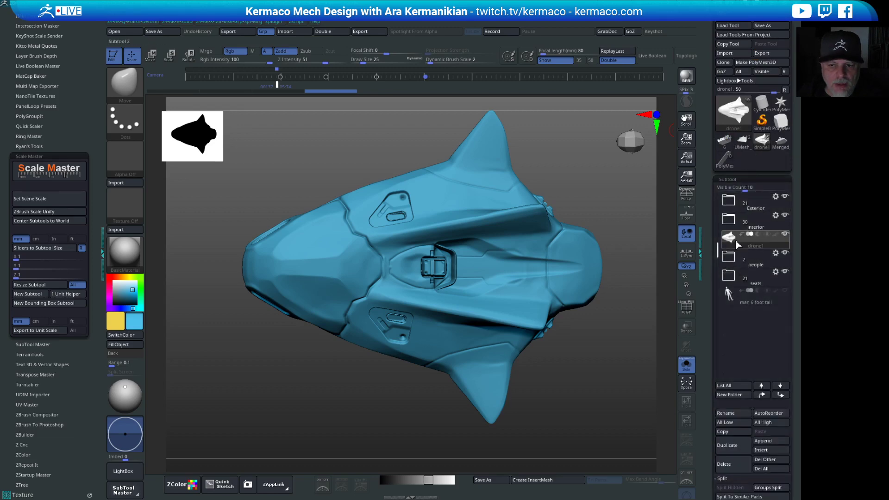
pyautogui.click(781, 237)
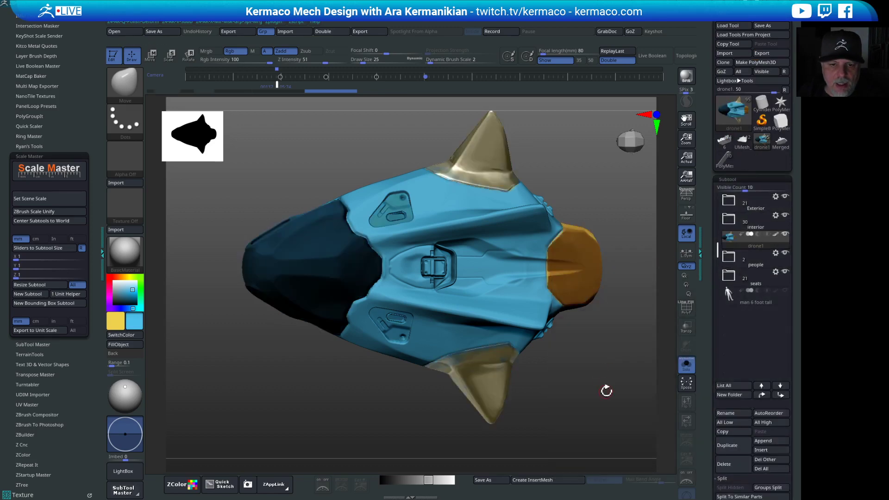
# Choose the Paint brush and set its channel to M so that it applies material only.
pyautogui.moveTo(605, 391); pyautogui.dragTo(538, 380)
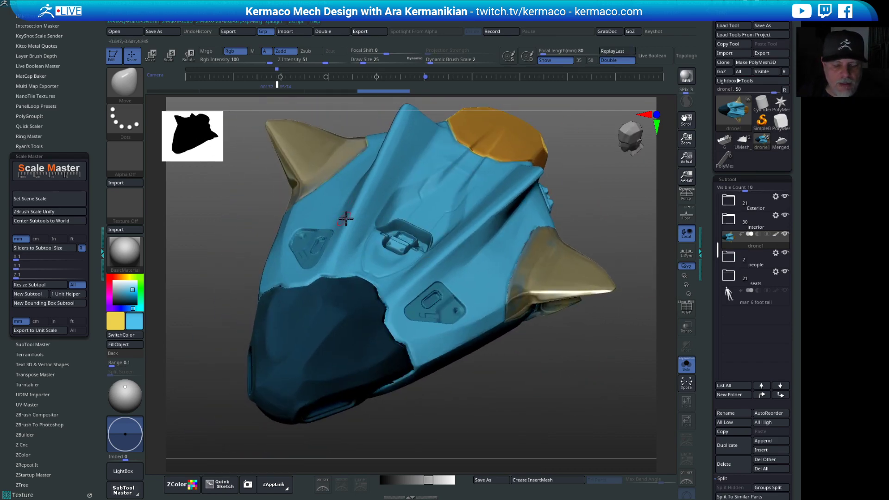
pyautogui.press('space')
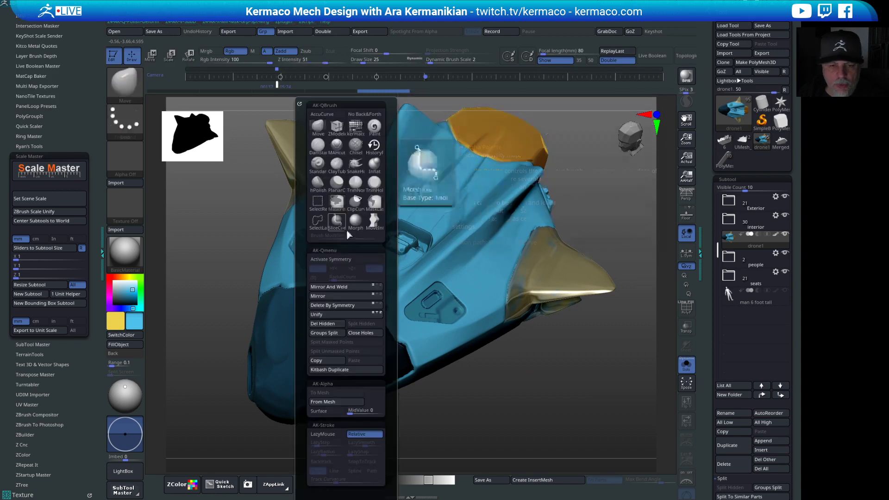
pyautogui.click(374, 126)
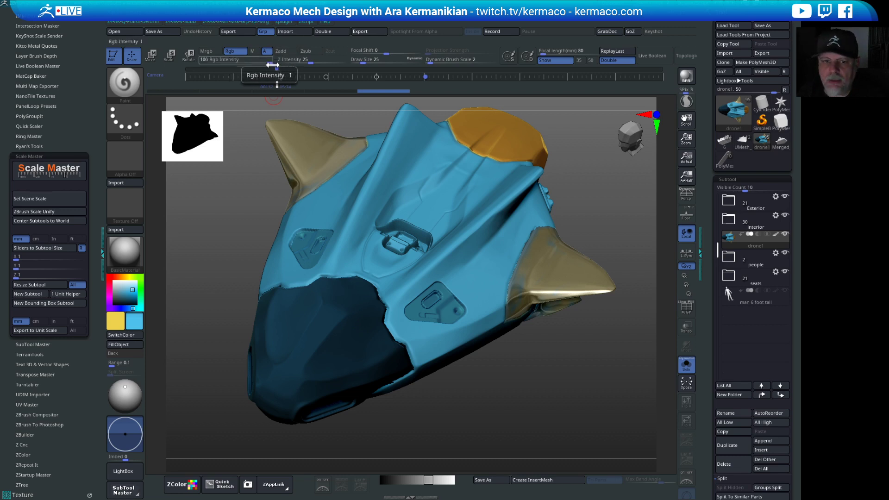
pyautogui.moveTo(628, 223)
pyautogui.mouseDown()
pyautogui.moveTo(599, 217)
pyautogui.moveTo(597, 200)
pyautogui.moveTo(624, 208)
pyautogui.mouseUp()
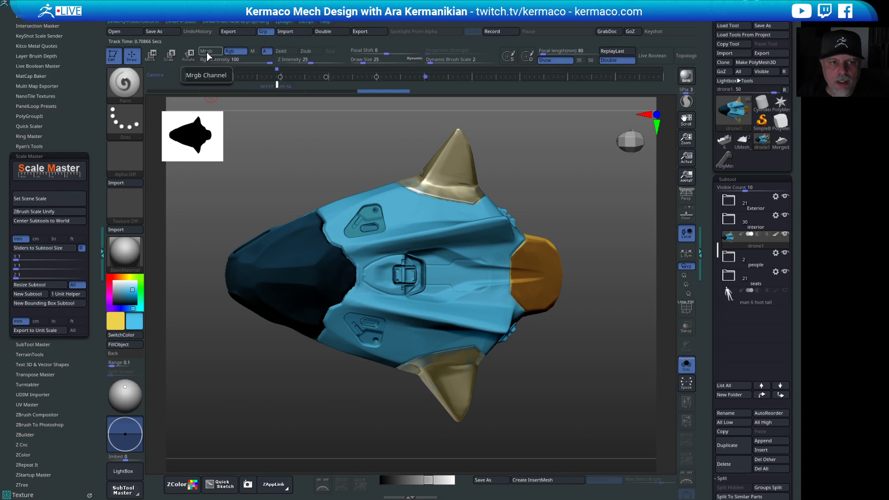
pyautogui.click(253, 53)
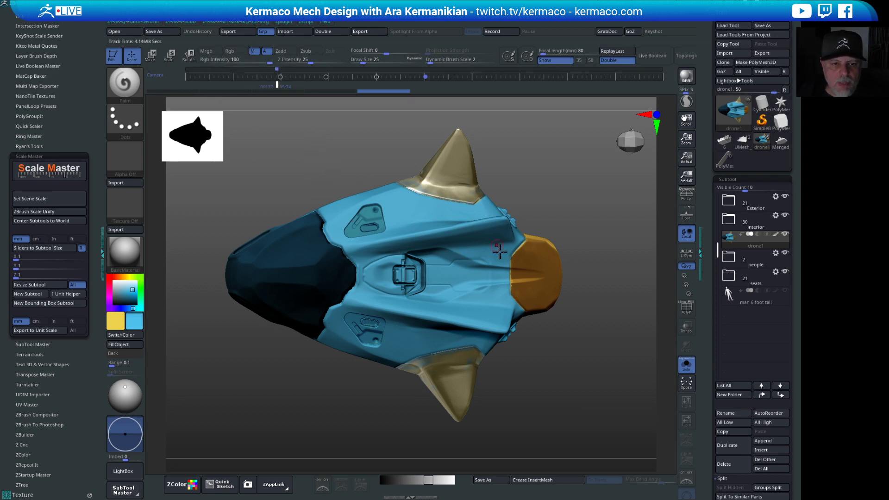
# Select the MatCap Metal04 material and paint an irregular patch of it on the drone's rear upper hull behind the hatch.
pyautogui.moveTo(640, 313); pyautogui.dragTo(635, 323)
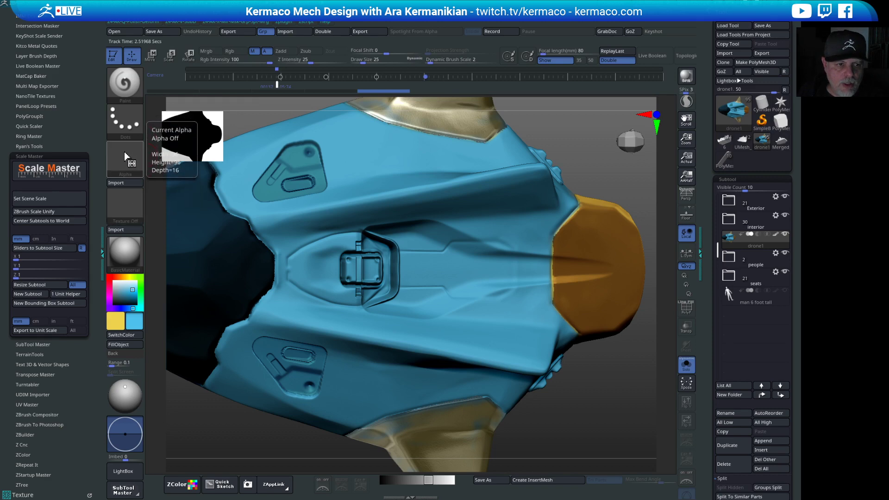
pyautogui.click(125, 254)
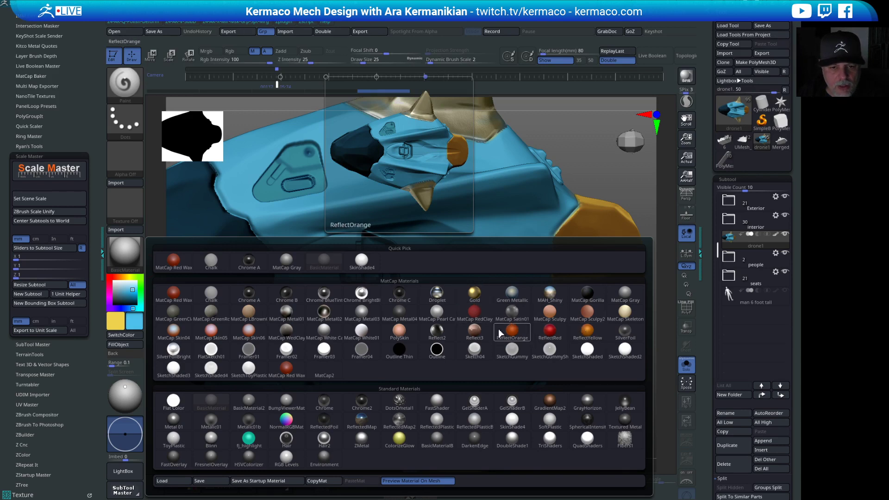
pyautogui.click(409, 319)
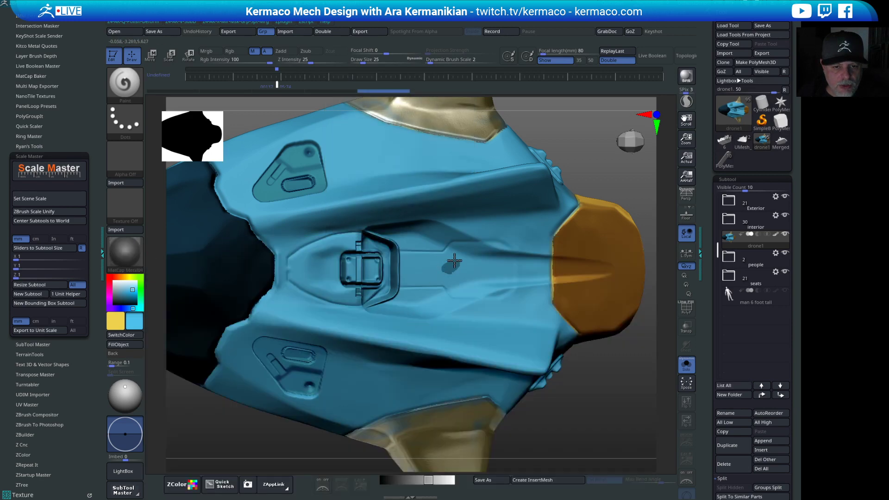
pyautogui.moveTo(440, 270)
pyautogui.mouseDown()
pyautogui.moveTo(433, 273)
pyautogui.moveTo(470, 264)
pyautogui.mouseUp()
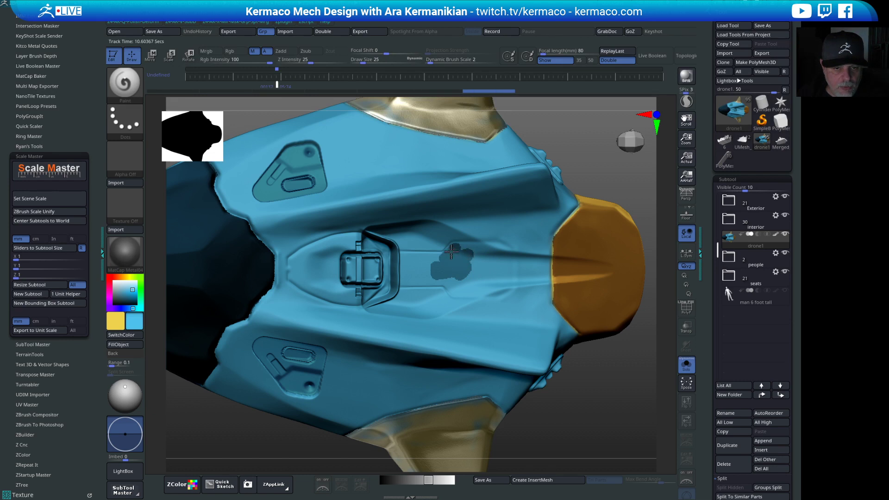
pyautogui.moveTo(464, 248); pyautogui.dragTo(495, 249)
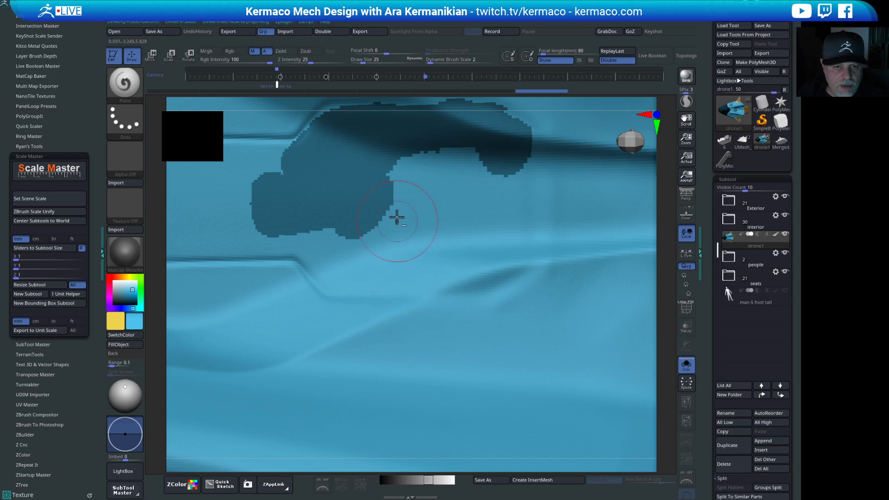
pyautogui.moveTo(424, 166)
pyautogui.mouseDown()
pyautogui.moveTo(409, 190)
pyautogui.moveTo(445, 172)
pyautogui.mouseUp()
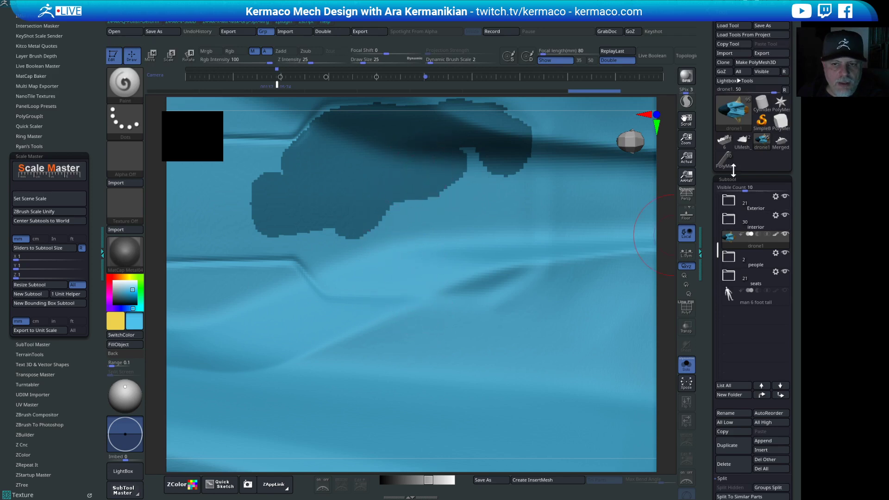
# Divide the drone's geometry once more to reach subdivision level 7.
pyautogui.scroll(-5, 707, 429)
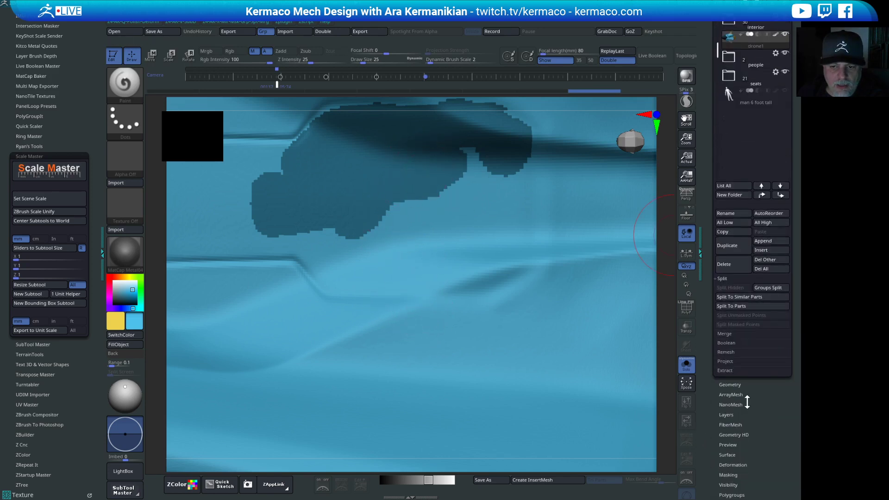
pyautogui.click(738, 384)
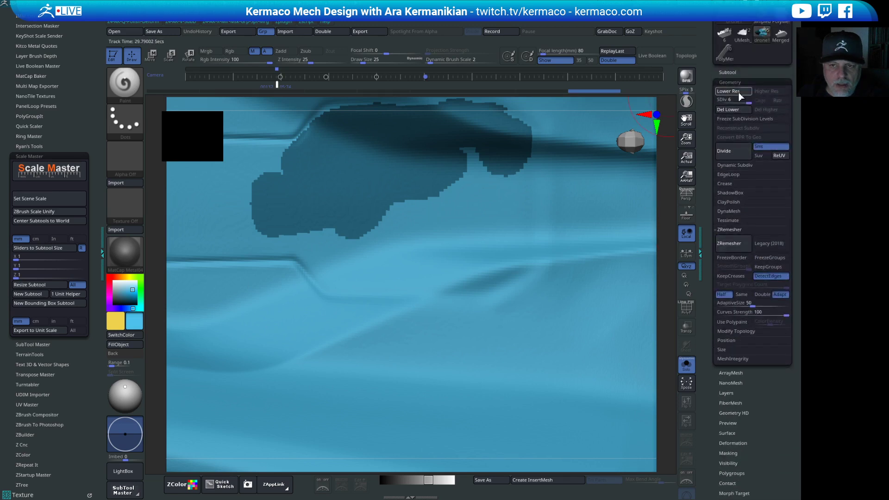
pyautogui.click(741, 157)
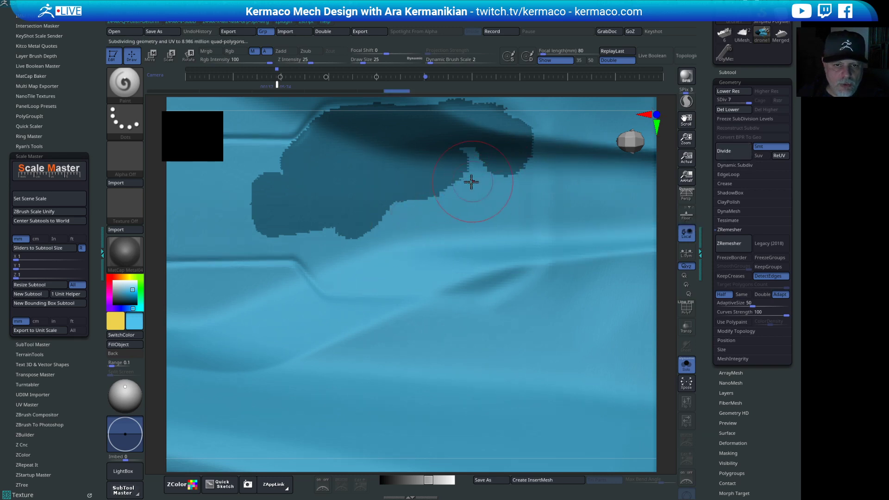
# Test extending the MatCap Metal04 patch at its notched edge, undo the strokes, and return the drone to subdivision level 6.
pyautogui.moveTo(471, 182)
pyautogui.keyDown('ctrl'); pyautogui.mouseDown()
pyautogui.moveTo(465, 190)
pyautogui.moveTo(477, 174)
pyautogui.moveTo(502, 179)
pyautogui.mouseUp(); pyautogui.keyUp('ctrl')
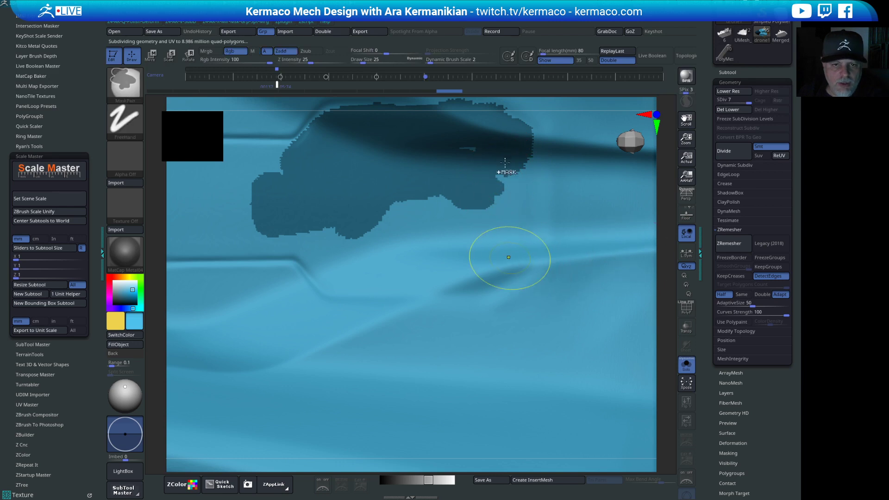
pyautogui.hotkey('ctrl', 'z')
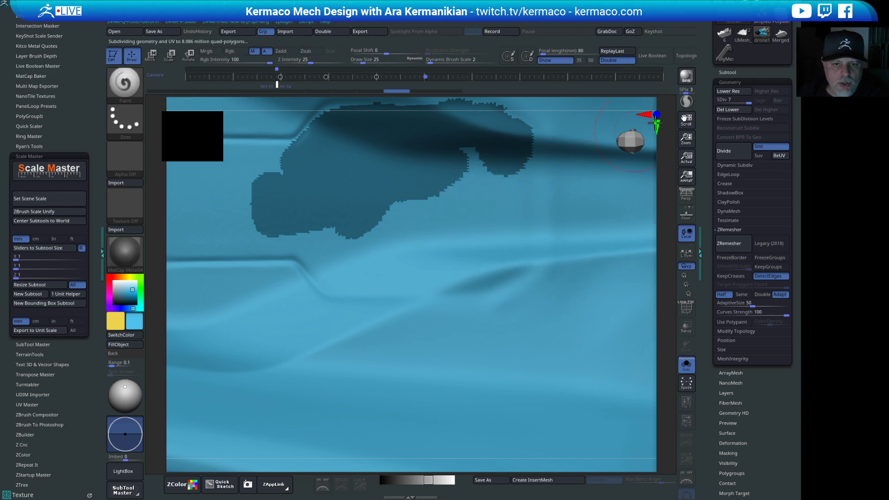
pyautogui.hotkey('shift', 'd')
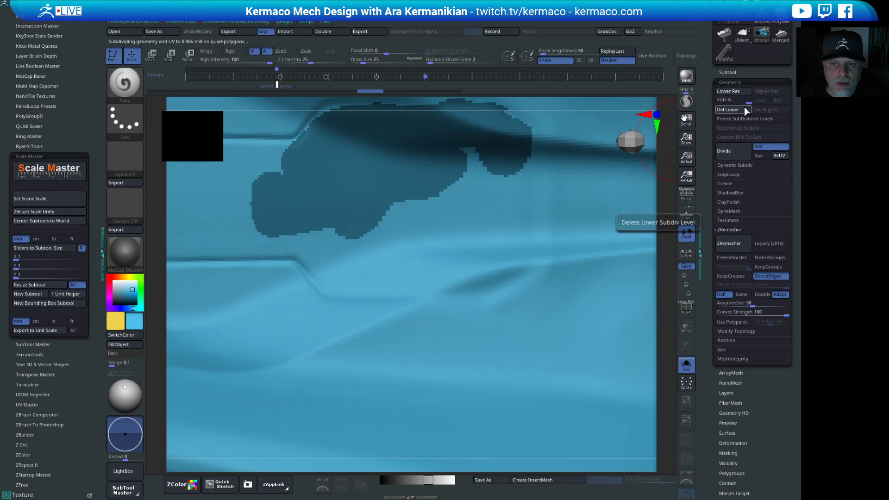
# Paint MatCap Metal04 material as a straight strip behind the drone's upper hatch, widening into a rounded patch toward the tail.
pyautogui.keyDown('alt'); pyautogui.moveTo(506, 221); pyautogui.dragTo(615, 222, button='right'); pyautogui.keyUp('alt')
pyautogui.moveTo(634, 104)
pyautogui.keyDown('alt'); pyautogui.mouseDown(button='right')
pyautogui.moveTo(546, 125)
pyautogui.moveTo(440, 269)
pyautogui.mouseUp(button='right'); pyautogui.keyUp('alt')
pyautogui.moveTo(483, 238)
pyautogui.keyDown('ctrl'); pyautogui.mouseDown()
pyautogui.moveTo(426, 262)
pyautogui.moveTo(416, 224)
pyautogui.moveTo(422, 266)
pyautogui.moveTo(417, 261)
pyautogui.moveTo(477, 271)
pyautogui.moveTo(452, 262)
pyautogui.moveTo(428, 230)
pyautogui.mouseUp(); pyautogui.keyUp('ctrl')
pyautogui.moveTo(497, 251)
pyautogui.keyDown('ctrl'); pyautogui.mouseDown()
pyautogui.moveTo(499, 282)
pyautogui.moveTo(484, 284)
pyautogui.moveTo(565, 288)
pyautogui.moveTo(587, 272)
pyautogui.moveTo(583, 233)
pyautogui.moveTo(593, 241)
pyautogui.moveTo(562, 266)
pyautogui.moveTo(528, 248)
pyautogui.mouseUp(); pyautogui.keyUp('ctrl')
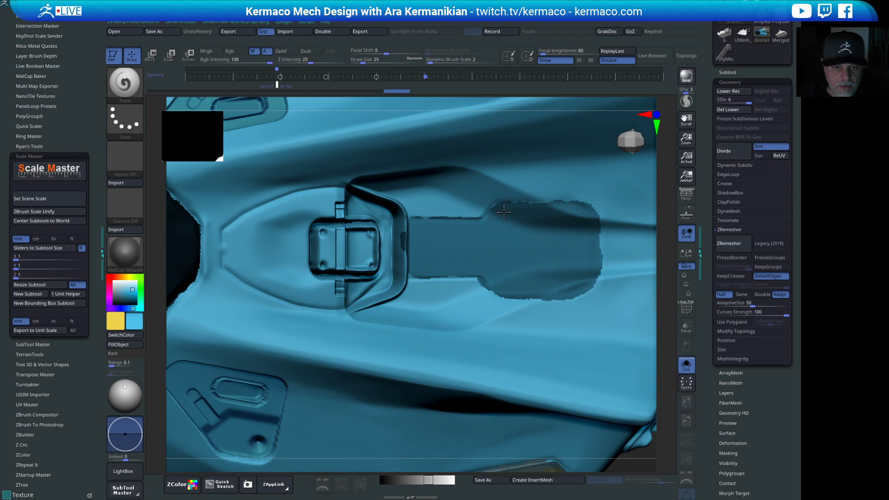
pyautogui.keyDown('ctrl'); pyautogui.moveTo(501, 211); pyautogui.dragTo(538, 211); pyautogui.keyUp('ctrl')
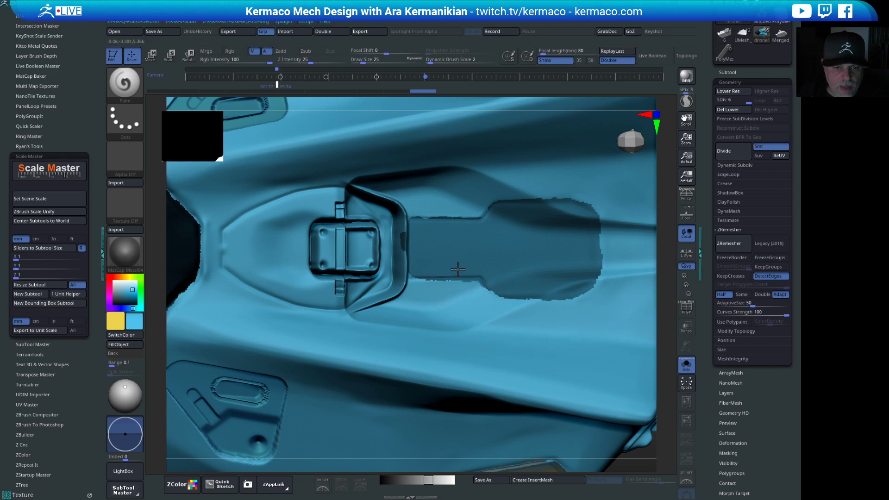
pyautogui.moveTo(414, 267)
pyautogui.keyDown('ctrl'); pyautogui.mouseDown()
pyautogui.moveTo(408, 227)
pyautogui.moveTo(495, 219)
pyautogui.moveTo(423, 202)
pyautogui.mouseUp(); pyautogui.keyUp('ctrl')
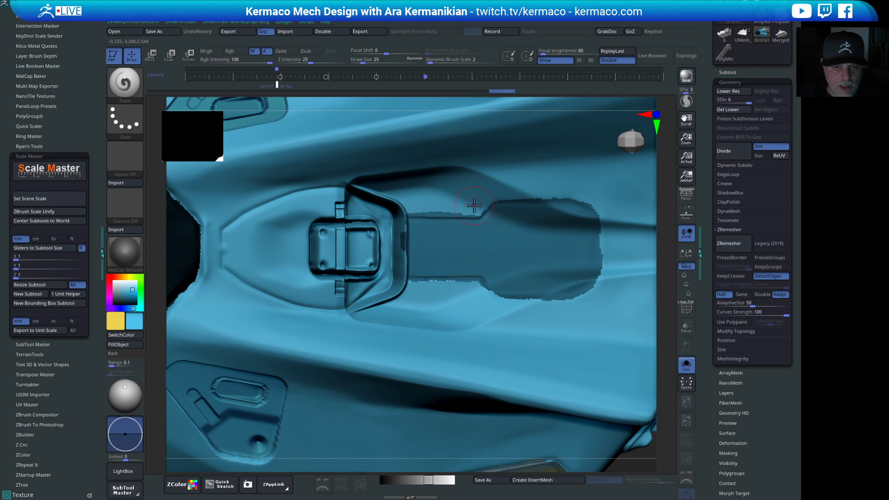
# Choose BasicMaterial, reduce the draw size to 8, and trim the border of the dark patch behind the hatch.
pyautogui.click(125, 253)
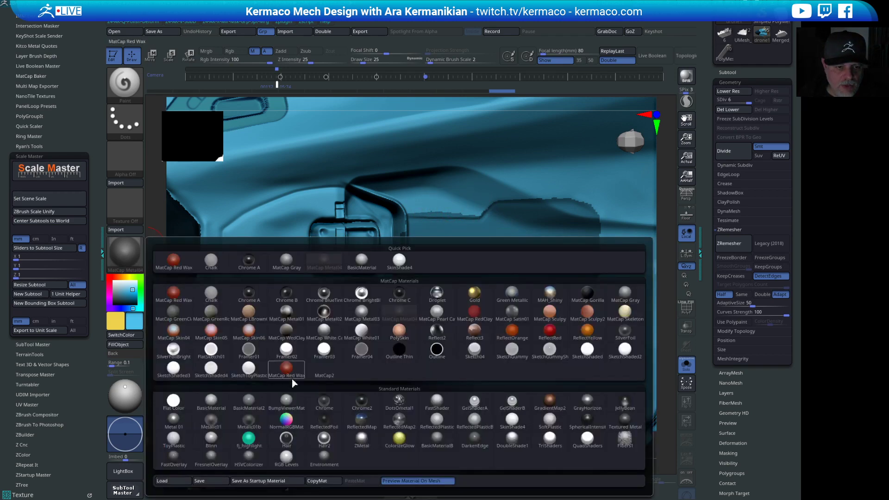
pyautogui.click(210, 402)
pyautogui.moveTo(461, 189)
pyautogui.keyDown('alt'); pyautogui.mouseDown()
pyautogui.moveTo(486, 204)
pyautogui.moveTo(469, 223)
pyautogui.mouseUp(); pyautogui.keyUp('alt')
pyautogui.press('s')
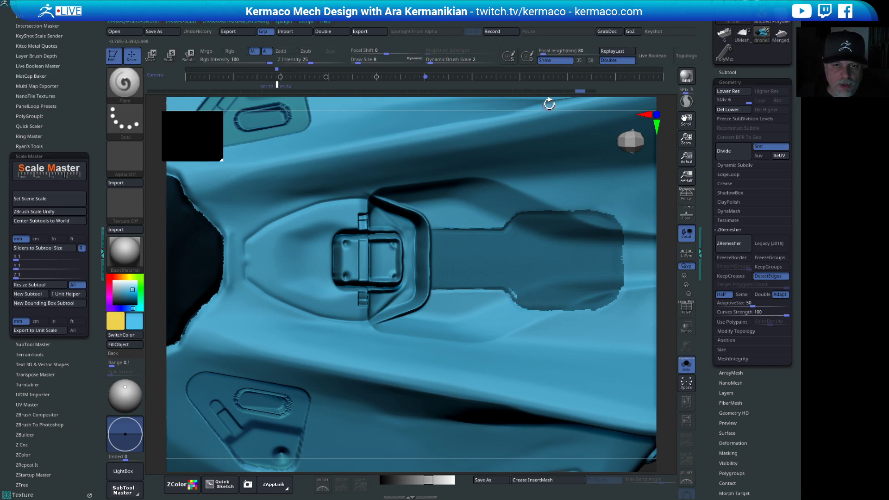
pyautogui.keyDown('alt'); pyautogui.moveTo(549, 103); pyautogui.dragTo(665, 100); pyautogui.keyUp('alt')
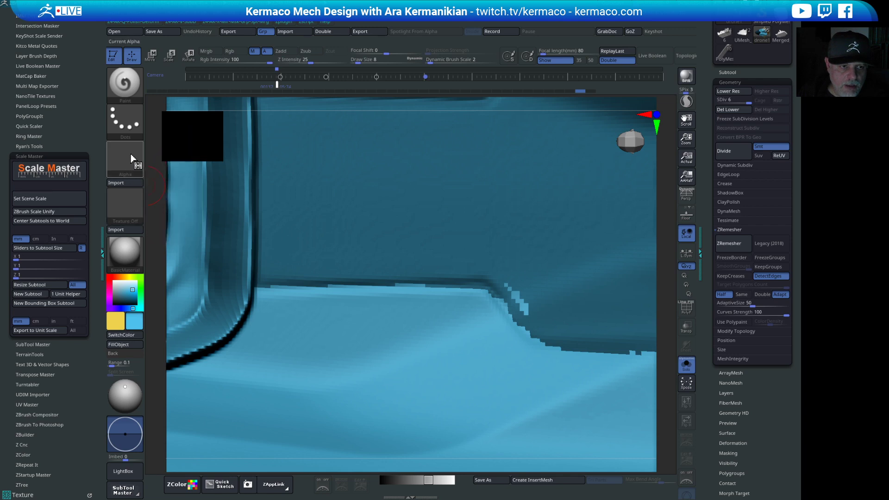
# Switch back to MatCap Metal04 and repair the stray light spots along the patch's stepped border.
pyautogui.click(133, 250)
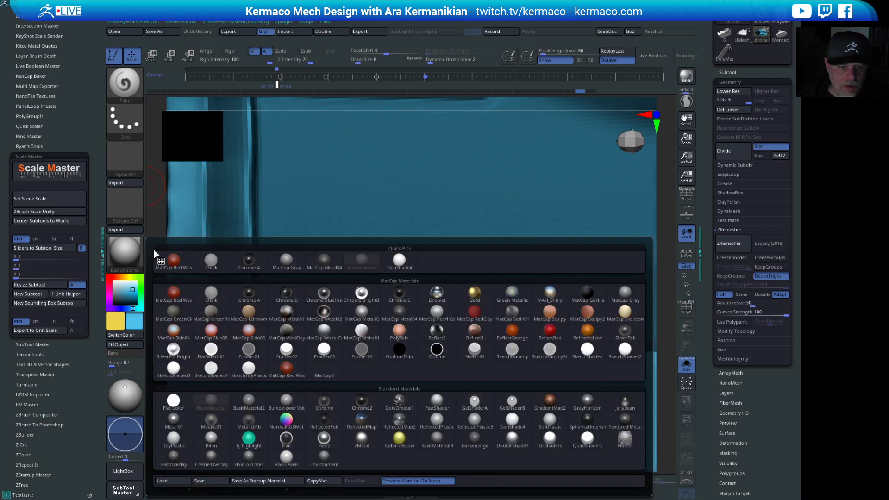
pyautogui.click(399, 311)
pyautogui.hotkey('ctrl', 'z')
pyautogui.hotkey('ctrl', 'z')
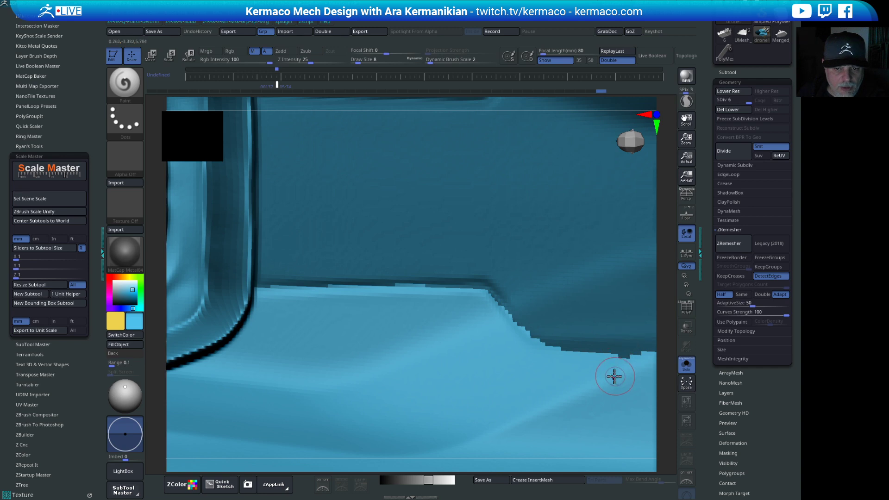
# Select BasicMaterial and smooth the remaining bump off the dark patch's outer border.
pyautogui.click(125, 250)
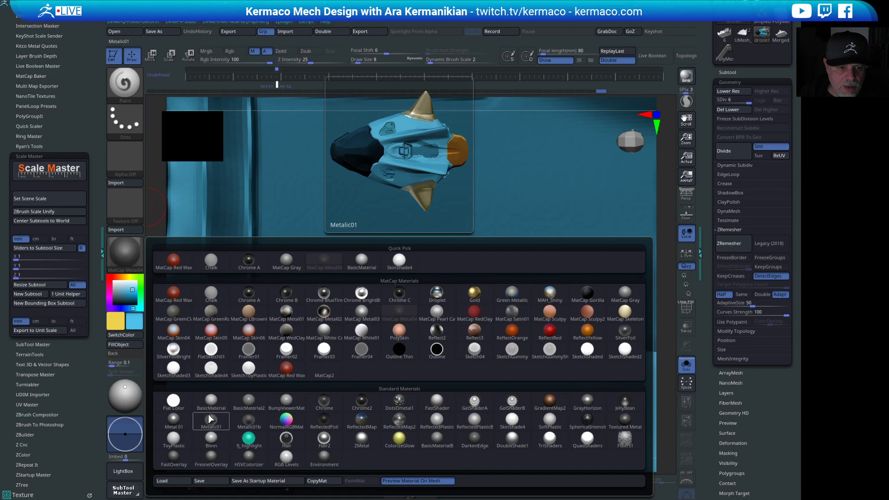
pyautogui.click(211, 401)
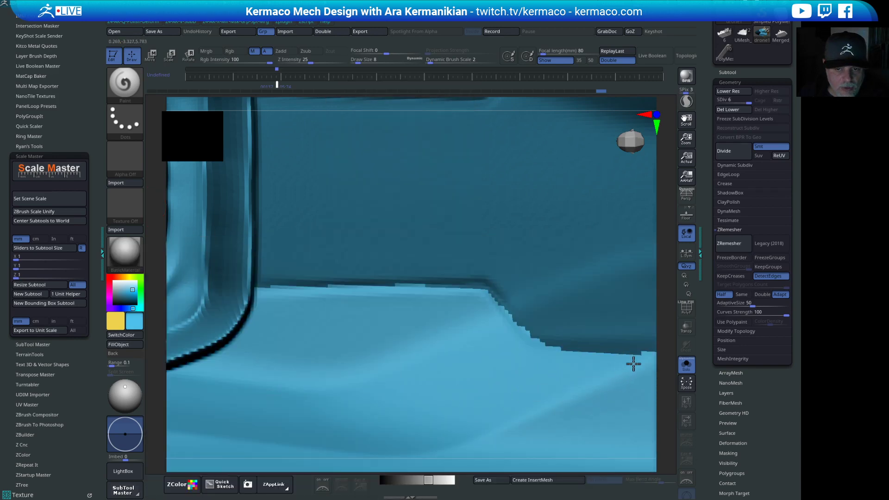
pyautogui.moveTo(623, 95)
pyautogui.keyDown('alt'); pyautogui.mouseDown()
pyautogui.moveTo(474, 129)
pyautogui.moveTo(488, 179)
pyautogui.mouseUp(); pyautogui.keyUp('alt')
pyautogui.keyDown('alt'); pyautogui.moveTo(612, 101); pyautogui.dragTo(366, 153); pyautogui.keyUp('alt')
pyautogui.keyDown('alt'); pyautogui.moveTo(471, 202); pyautogui.dragTo(262, 105); pyautogui.keyUp('alt')
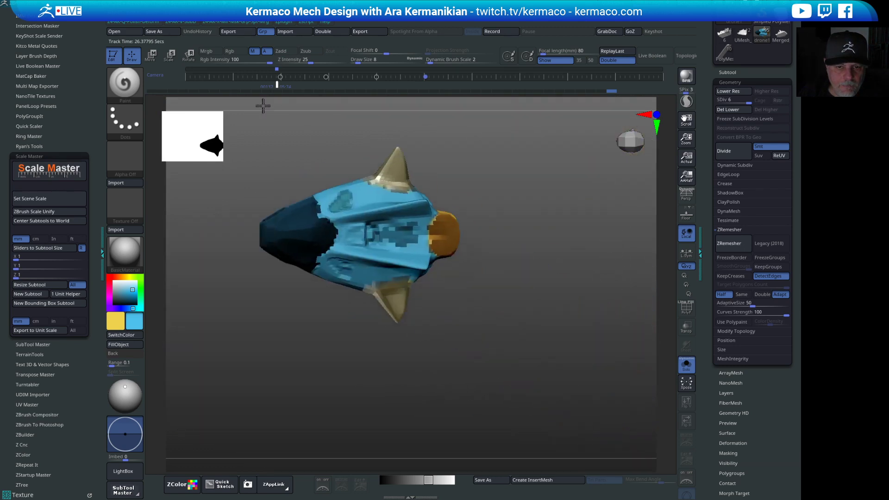
pyautogui.keyDown('alt'); pyautogui.moveTo(494, 165); pyautogui.dragTo(583, 190); pyautogui.keyUp('alt')
pyautogui.keyDown('alt'); pyautogui.moveTo(612, 227); pyautogui.dragTo(421, 239); pyautogui.keyUp('alt')
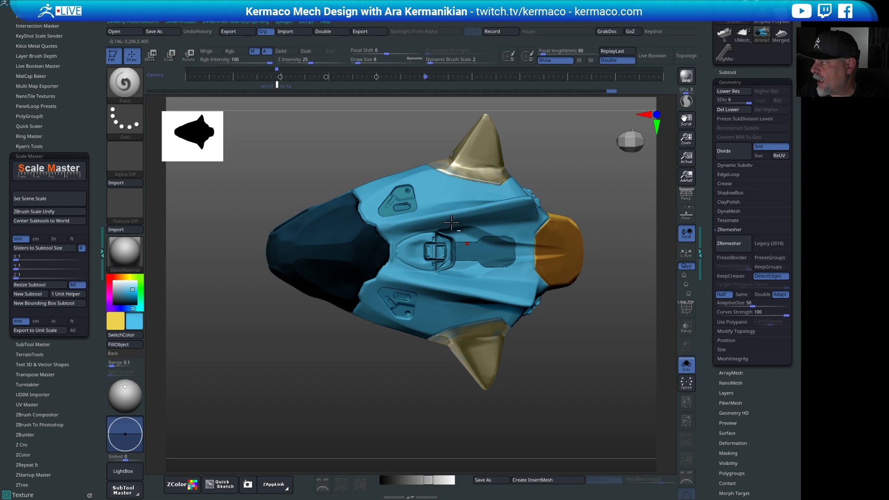
# Switch to KeyShot, dismiss the save reminder, and resume the paused real-time render of the drone.
pyautogui.hotkey('alt', 'Tab')
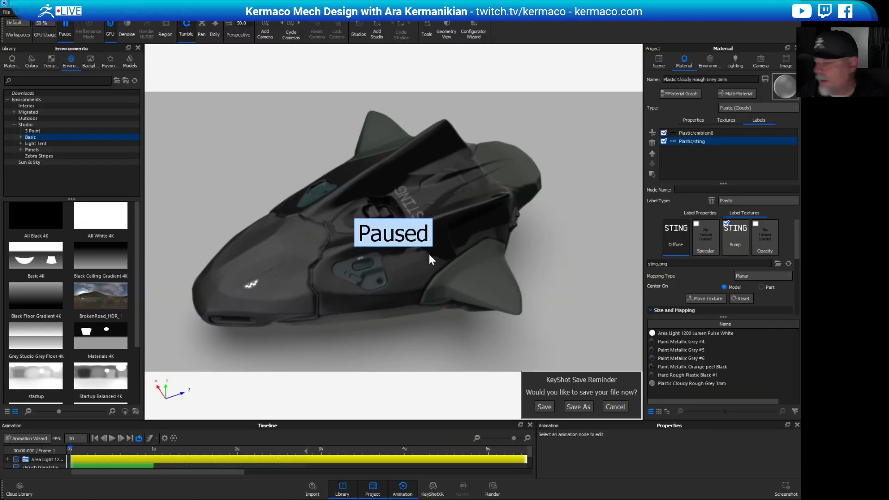
pyautogui.click(611, 407)
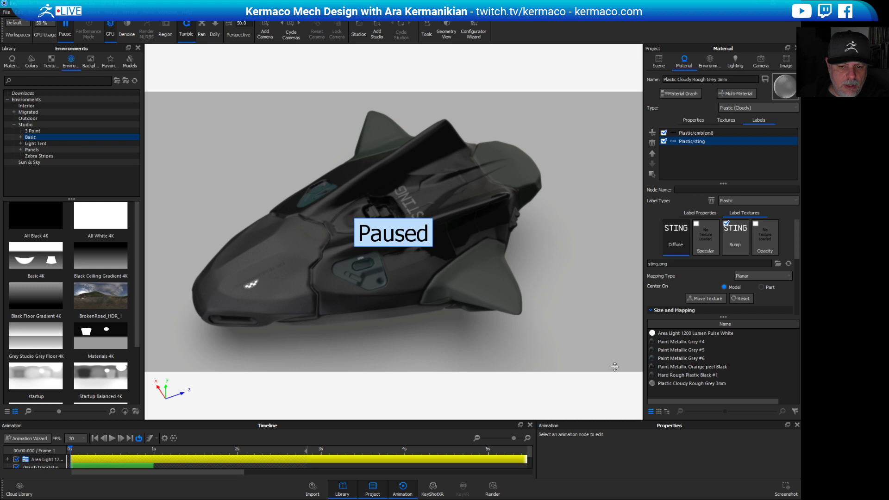
pyautogui.click(64, 37)
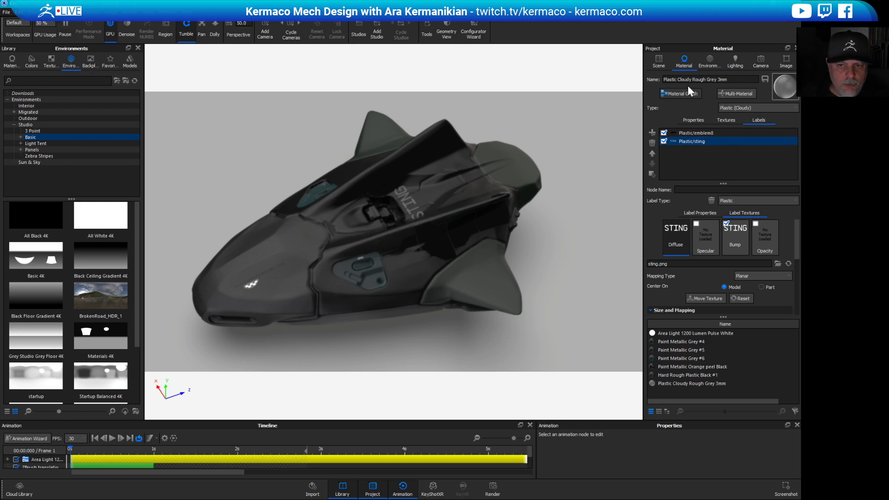
# Open the scene's part list and examine the rendered drone's upper hull and underside from several angles.
pyautogui.click(663, 63)
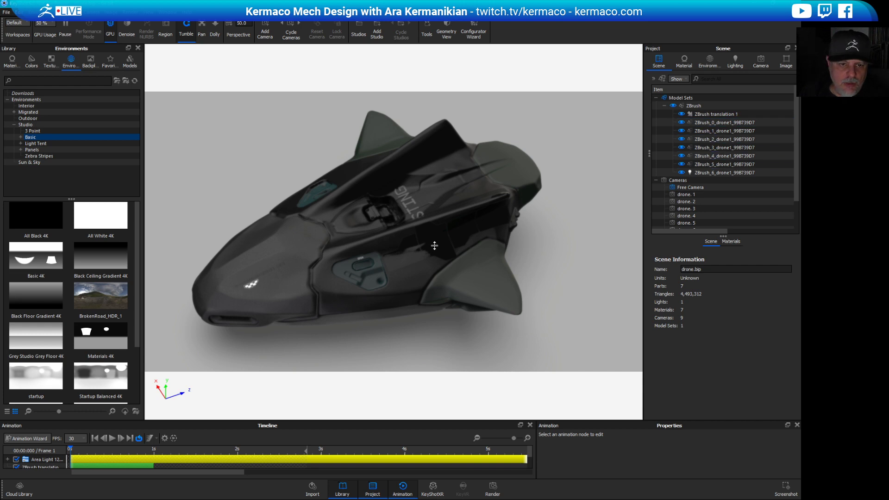
pyautogui.moveTo(389, 355); pyautogui.dragTo(401, 315)
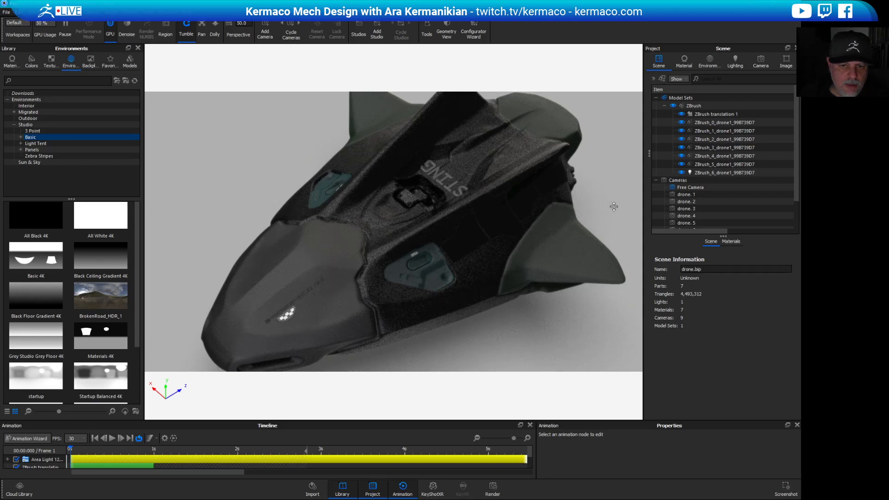
pyautogui.moveTo(613, 207); pyautogui.dragTo(710, 277)
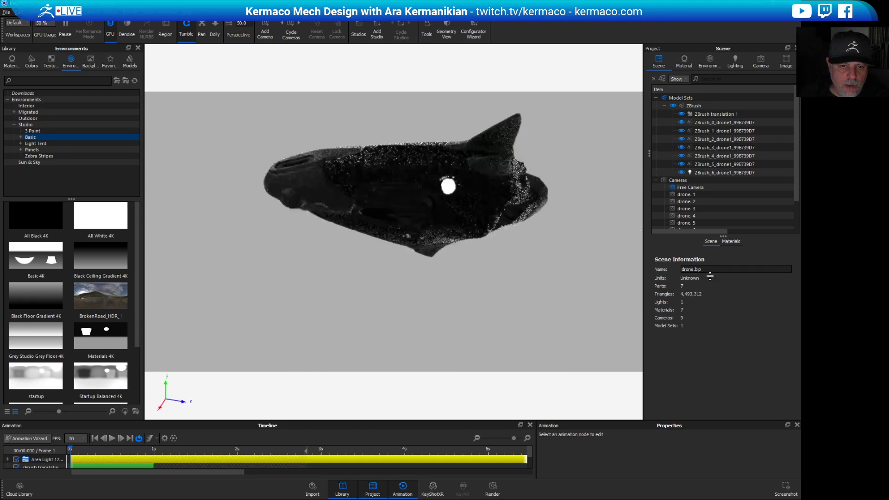
pyautogui.scroll(5, 410, 264)
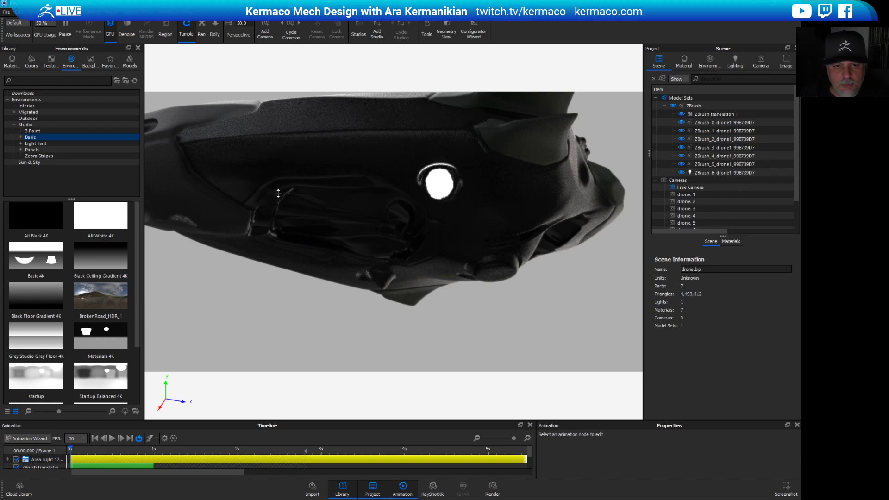
pyautogui.scroll(-5, 354, 324)
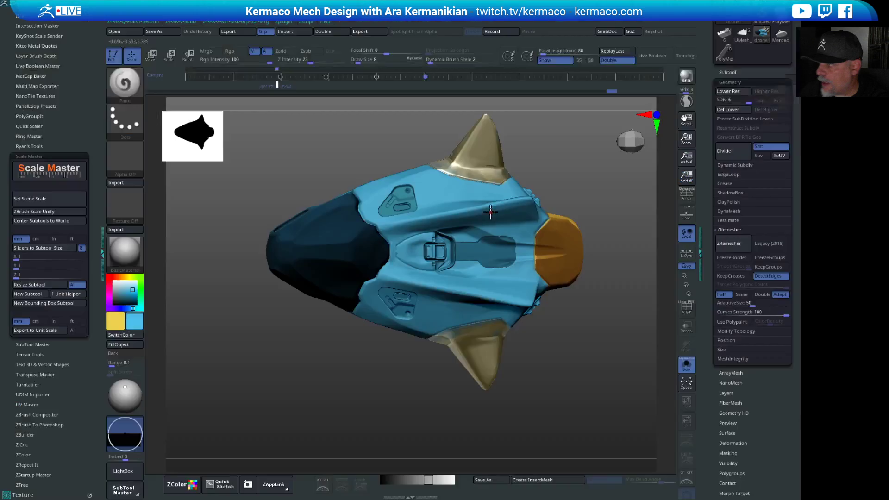
# Switch to ZBrush, set the Paint brush to Mrgb, and cover the yellow stroke beside the underside's circular recess with light blue.
pyautogui.hotkey('alt', 'Tab')
pyautogui.moveTo(583, 180); pyautogui.dragTo(592, 238)
pyautogui.moveTo(645, 221)
pyautogui.mouseDown()
pyautogui.moveTo(524, 187)
pyautogui.moveTo(651, 223)
pyautogui.mouseUp()
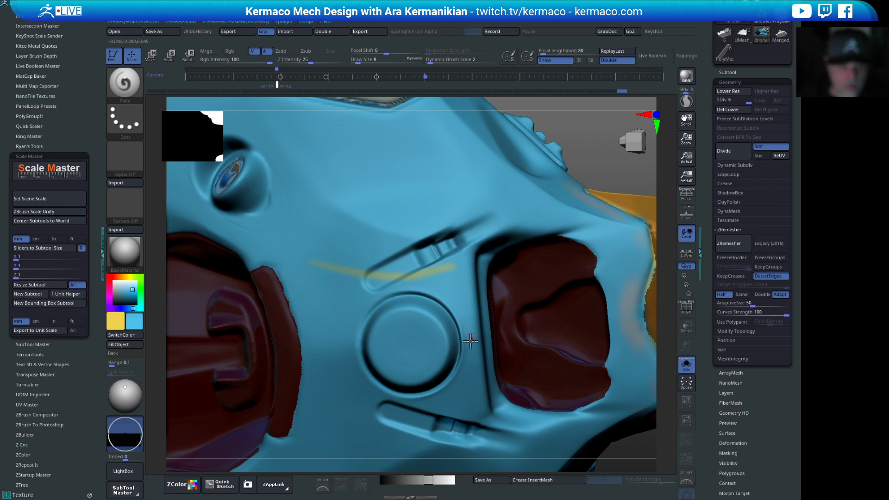
pyautogui.moveTo(411, 270)
pyautogui.mouseDown(button='right')
pyautogui.moveTo(423, 264)
pyautogui.moveTo(417, 254)
pyautogui.mouseUp(button='right')
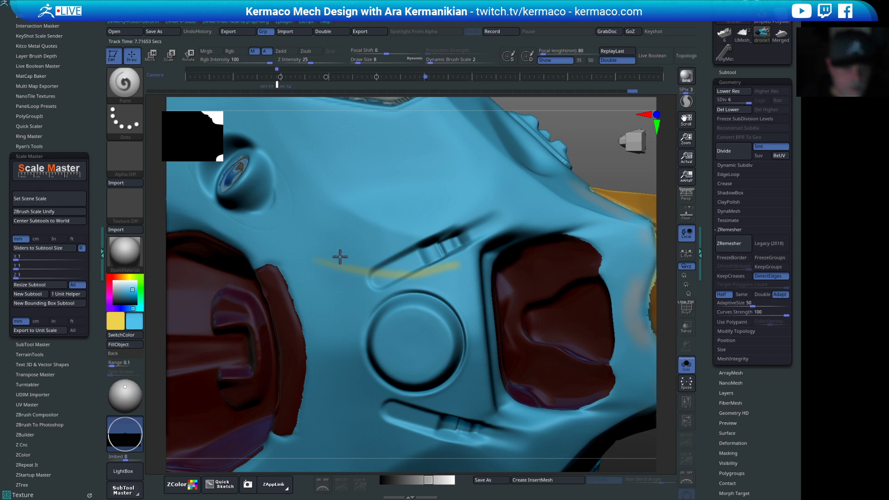
pyautogui.click(210, 50)
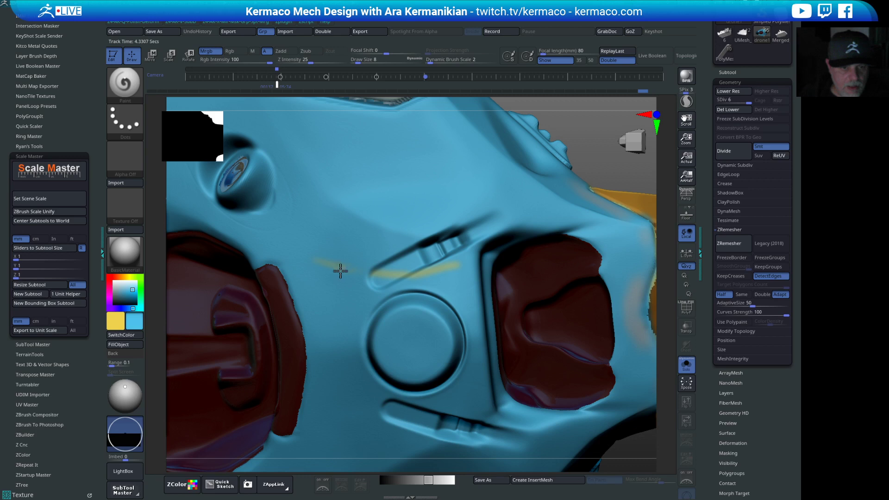
pyautogui.hotkey('ctrl', 'z')
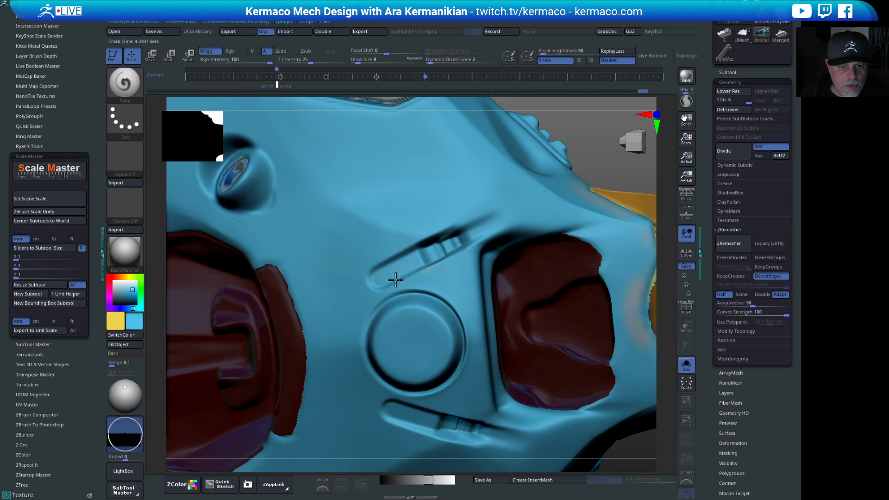
# Enable KeyShot as the external renderer and turn the drone from its underside to its top side.
pyautogui.moveTo(585, 152); pyautogui.dragTo(621, 265)
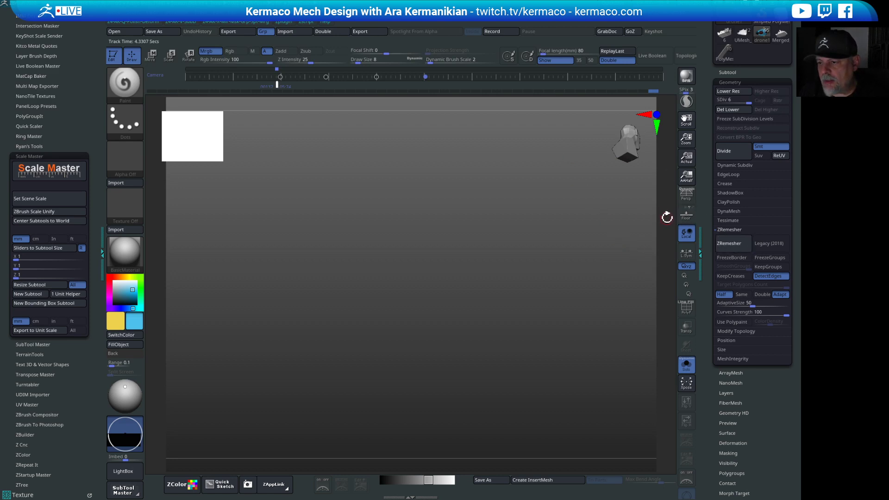
pyautogui.press('f')
pyautogui.moveTo(617, 211); pyautogui.dragTo(655, 200)
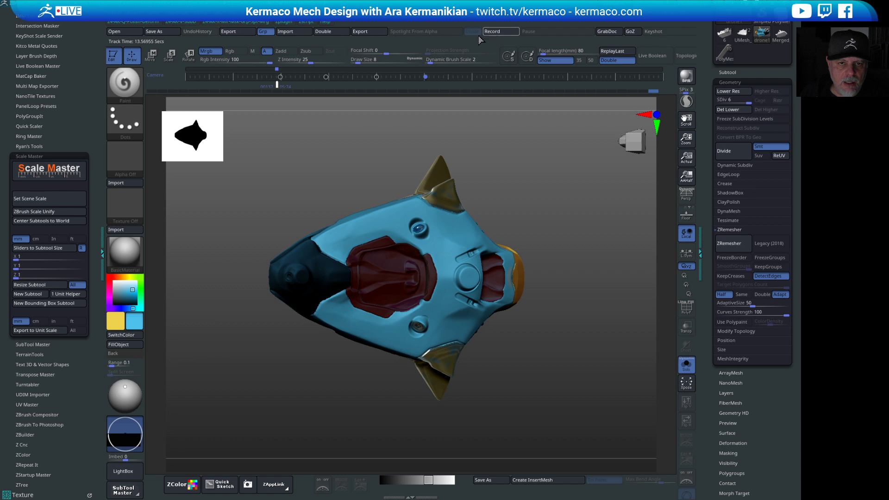
pyautogui.click(397, 22)
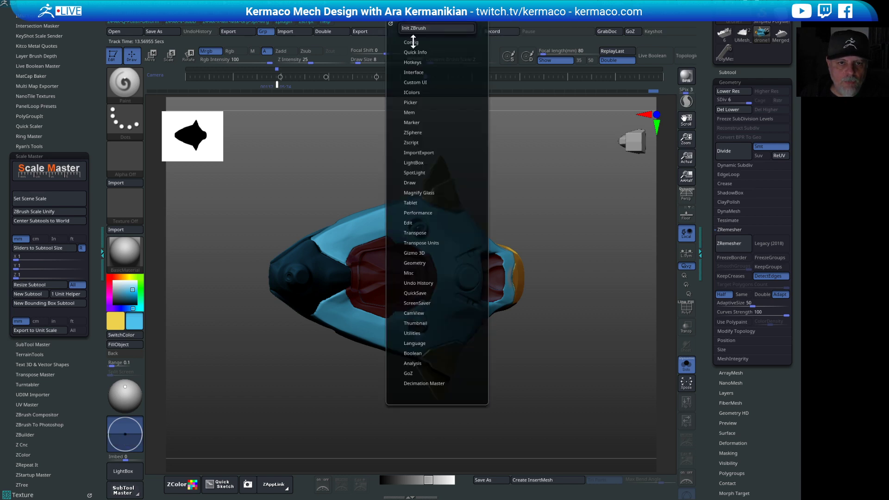
pyautogui.click(423, 21)
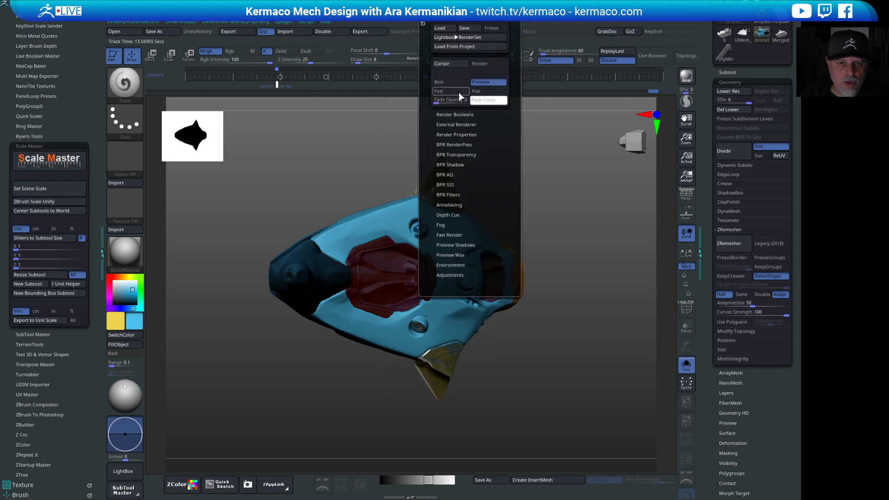
pyautogui.click(449, 124)
pyautogui.click(447, 134)
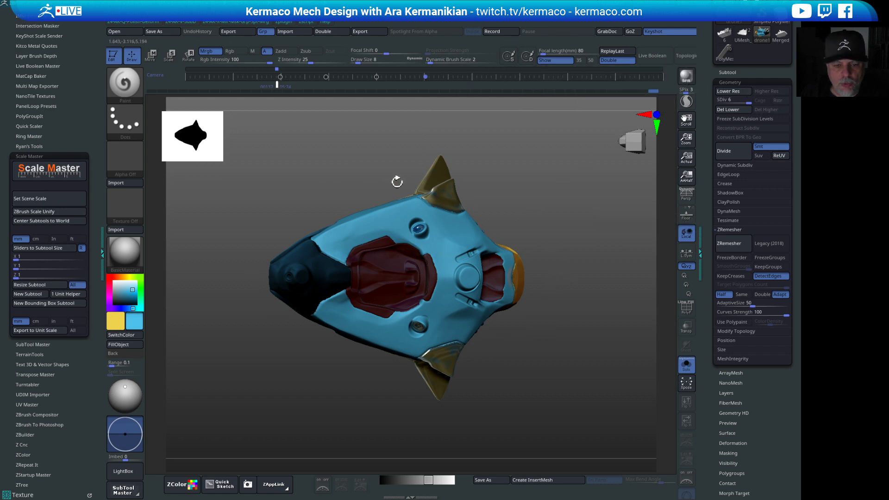
pyautogui.moveTo(538, 198); pyautogui.dragTo(474, 232)
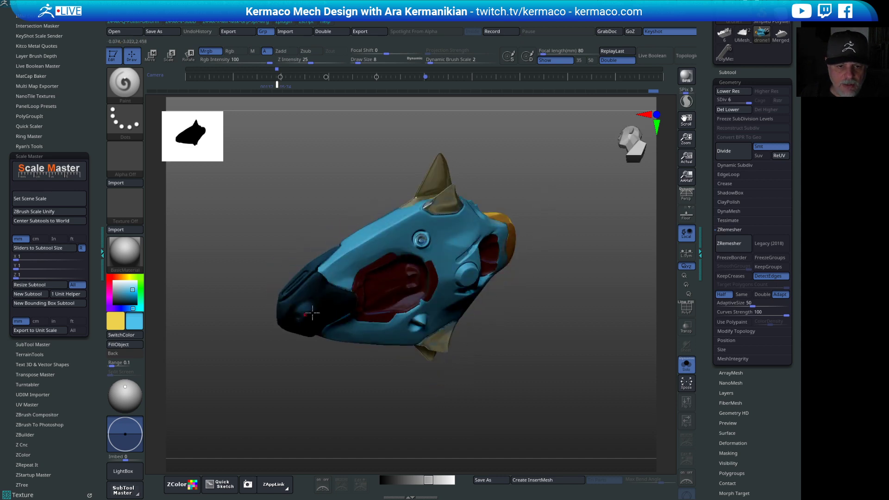
pyautogui.moveTo(576, 176); pyautogui.dragTo(472, 265)
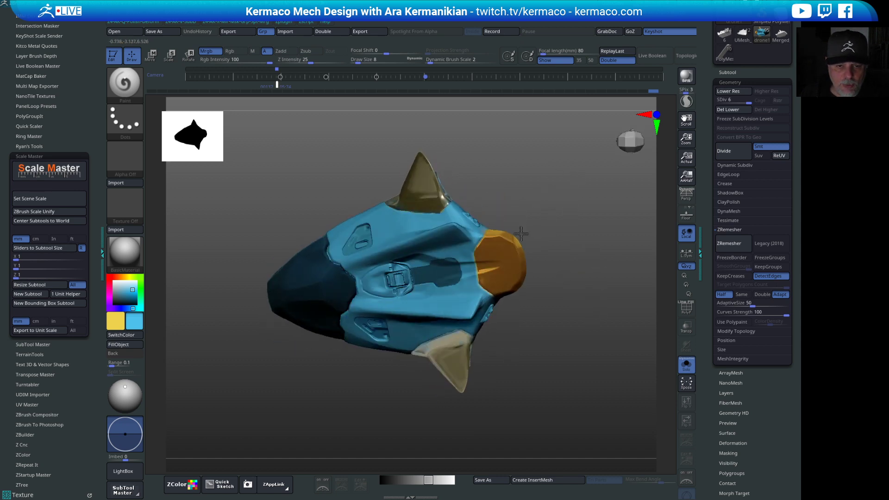
pyautogui.moveTo(578, 294); pyautogui.dragTo(409, 282)
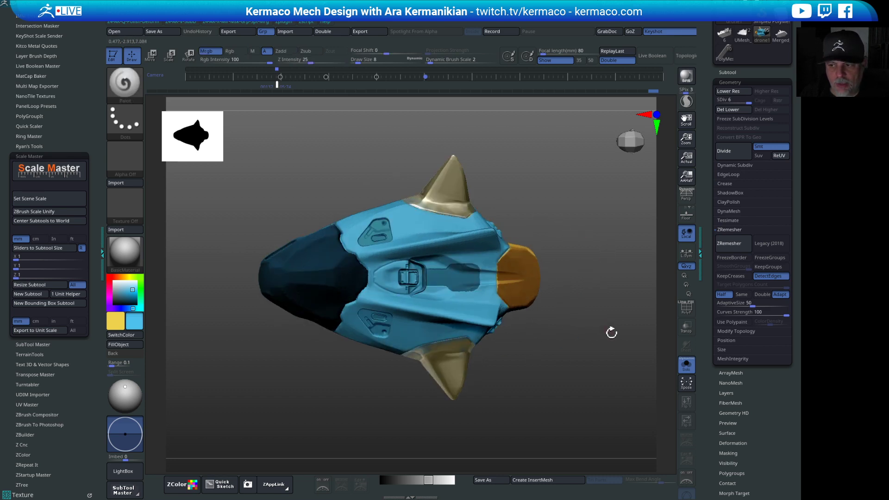
pyautogui.moveTo(612, 332)
pyautogui.keyDown('shift'); pyautogui.mouseDown()
pyautogui.moveTo(574, 222)
pyautogui.moveTo(605, 273)
pyautogui.moveTo(589, 272)
pyautogui.moveTo(594, 258)
pyautogui.moveTo(630, 303)
pyautogui.moveTo(584, 248)
pyautogui.moveTo(605, 235)
pyautogui.moveTo(593, 234)
pyautogui.moveTo(602, 236)
pyautogui.moveTo(545, 174)
pyautogui.moveTo(581, 230)
pyautogui.moveTo(601, 234)
pyautogui.moveTo(611, 217)
pyautogui.moveTo(565, 212)
pyautogui.moveTo(565, 201)
pyautogui.mouseUp(); pyautogui.keyUp('shift')
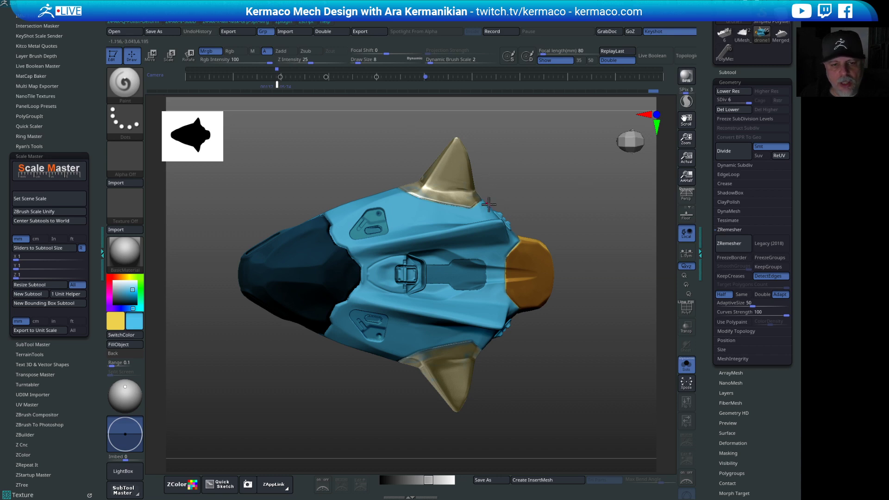
pyautogui.moveTo(579, 227); pyautogui.dragTo(500, 211)
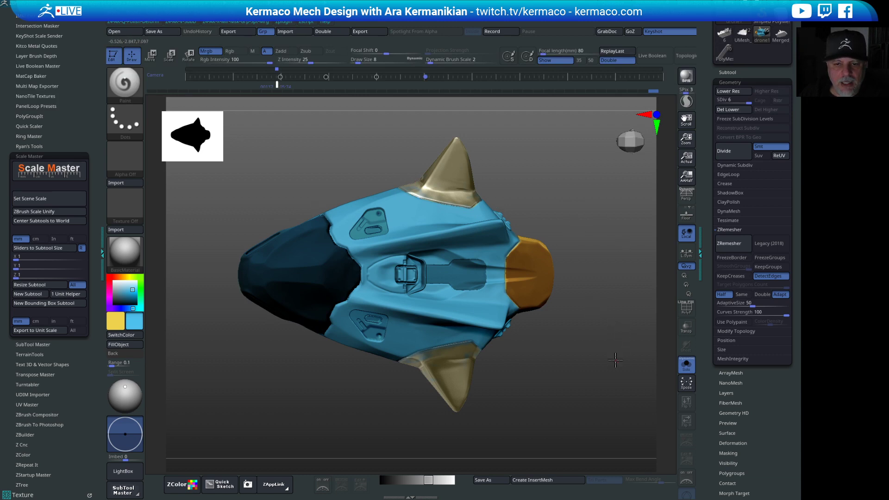
pyautogui.moveTo(615, 360); pyautogui.dragTo(611, 248)
pyautogui.moveTo(632, 363); pyautogui.dragTo(602, 264)
pyautogui.moveTo(575, 188); pyautogui.dragTo(620, 305)
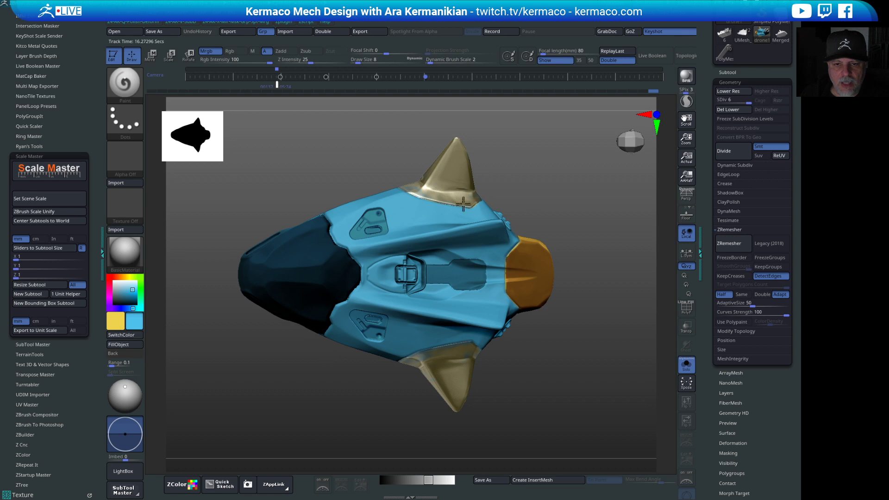
# Turn off Solo mode to bring back the whole vehicle around the drone, and frame it in side view.
pyautogui.click(687, 364)
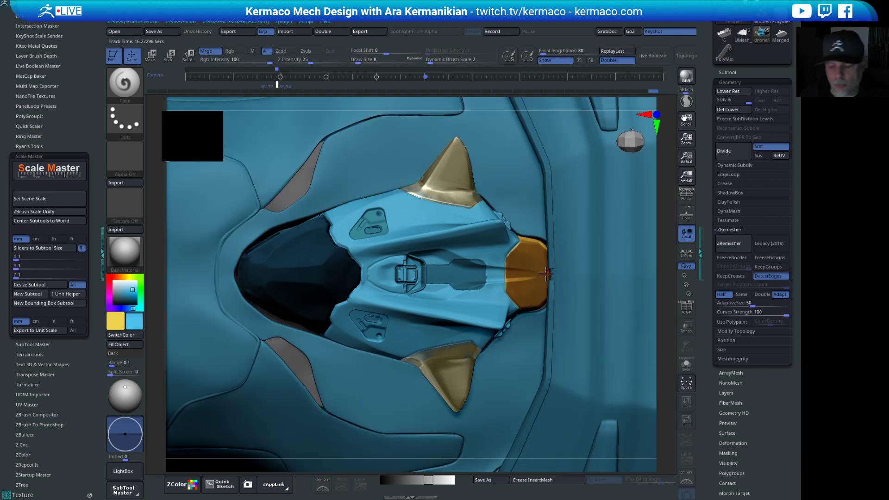
pyautogui.press('f')
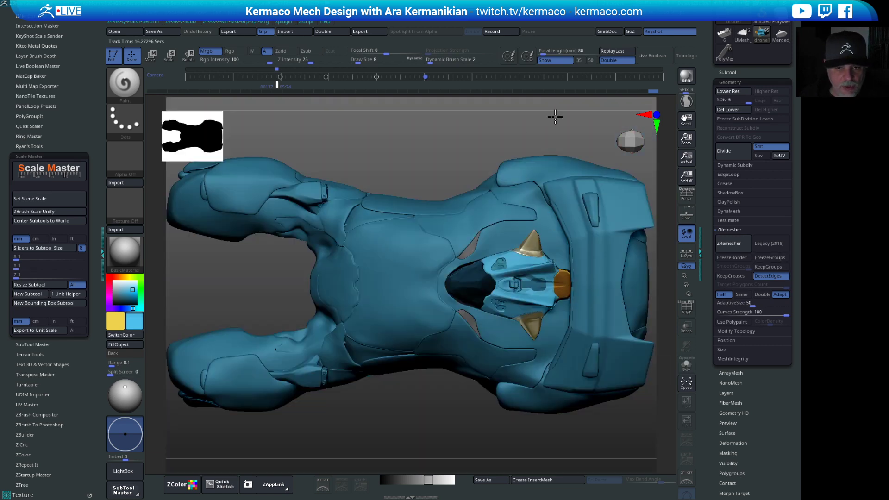
pyautogui.moveTo(543, 123); pyautogui.dragTo(556, 139)
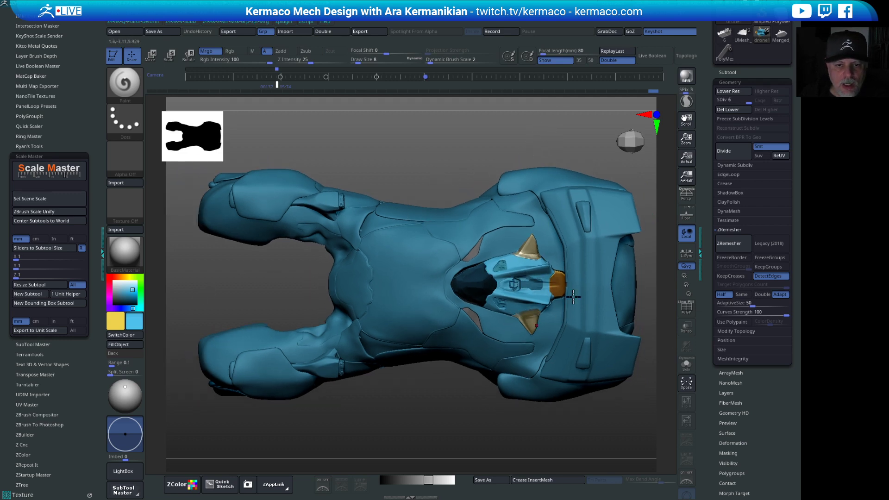
pyautogui.moveTo(491, 119); pyautogui.dragTo(443, 145)
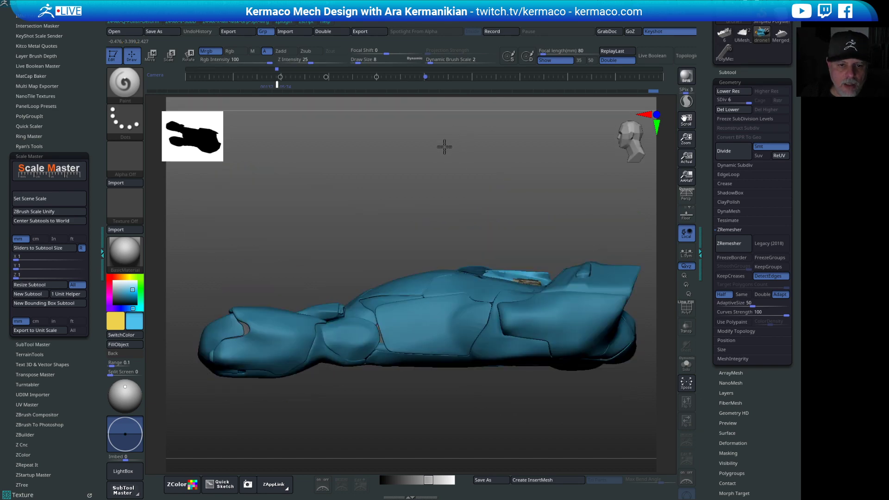
# Open the subtool list, make the "man 6 foot tall" figure visible, and frame it with the vehicle from the front.
pyautogui.click(728, 72)
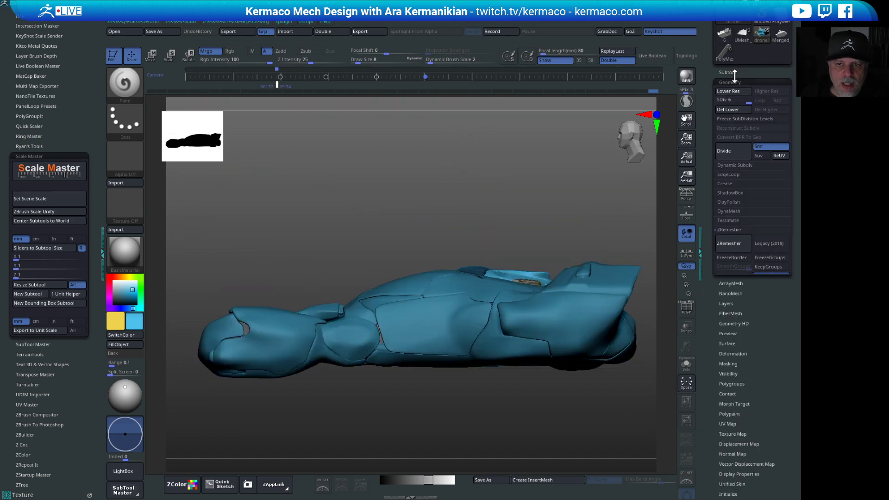
pyautogui.click(786, 183)
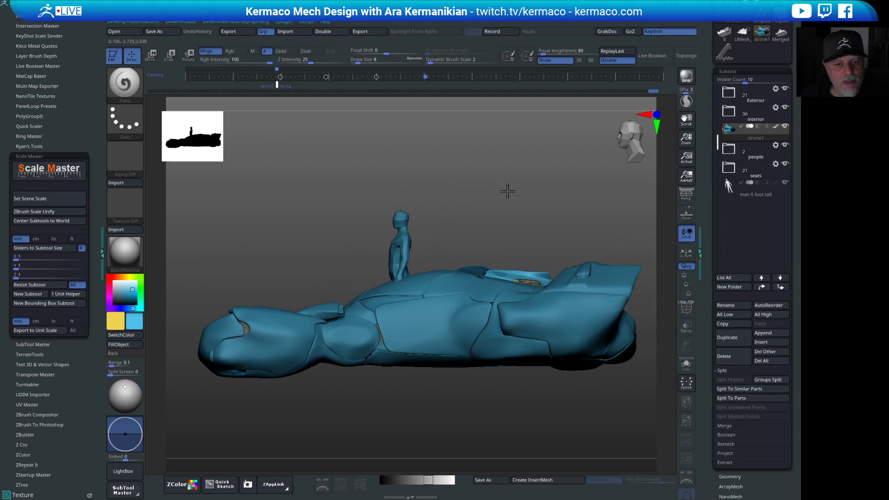
pyautogui.moveTo(508, 193); pyautogui.dragTo(482, 219)
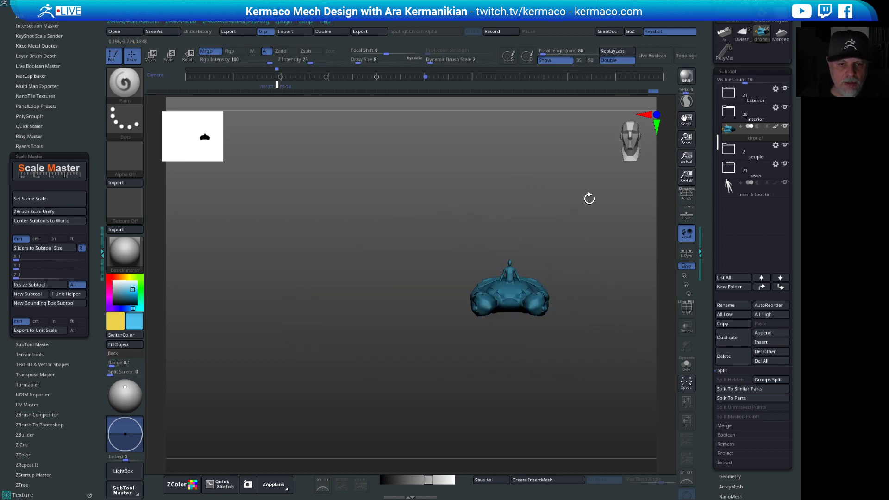
pyautogui.keyDown('alt'); pyautogui.moveTo(602, 183); pyautogui.dragTo(478, 188); pyautogui.keyUp('alt')
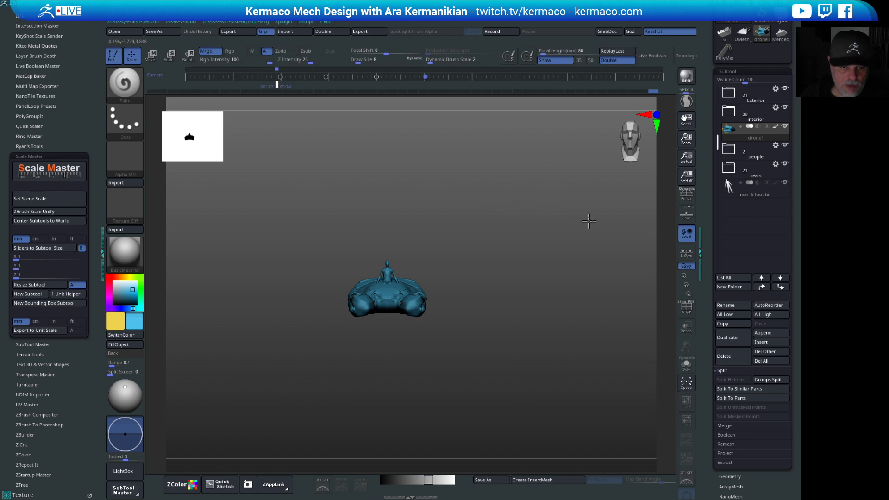
pyautogui.keyDown('alt'); pyautogui.moveTo(599, 222); pyautogui.dragTo(451, 300); pyautogui.keyUp('alt')
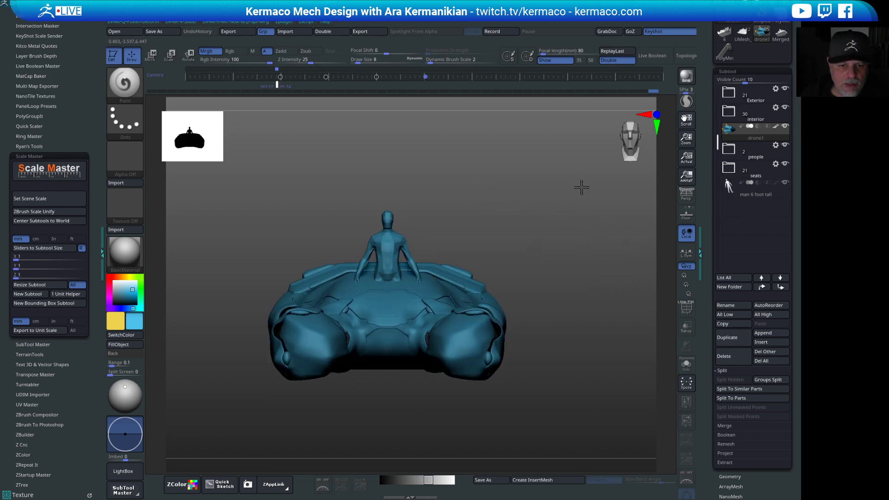
# Turn on transparency and move the "man 6 foot tall" figure down to the vehicle's base and forward beside its front end.
pyautogui.moveTo(582, 187)
pyautogui.mouseDown()
pyautogui.moveTo(448, 190)
pyautogui.moveTo(568, 177)
pyautogui.mouseUp()
pyautogui.click(686, 326)
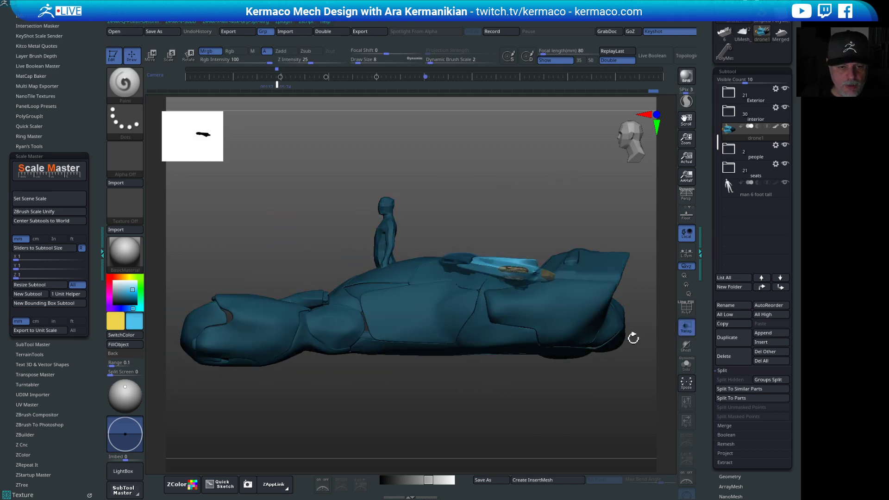
pyautogui.click(754, 192)
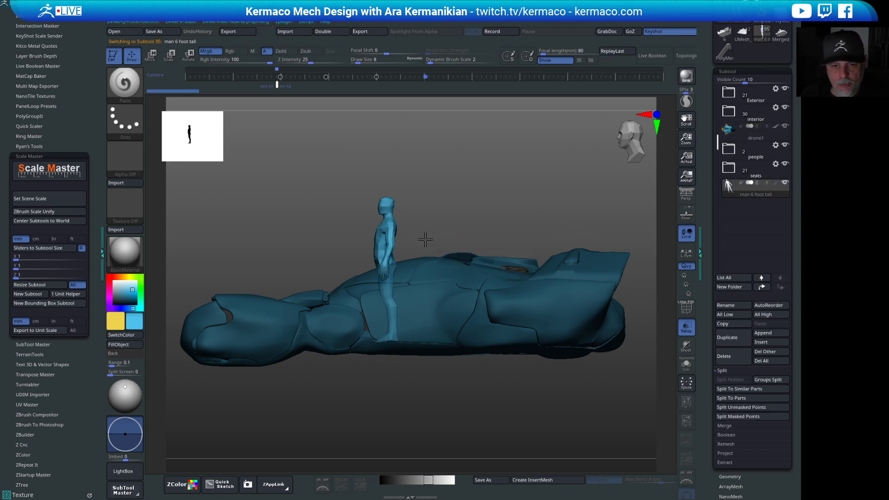
pyautogui.press('w')
pyautogui.moveTo(390, 292); pyautogui.dragTo(388, 312)
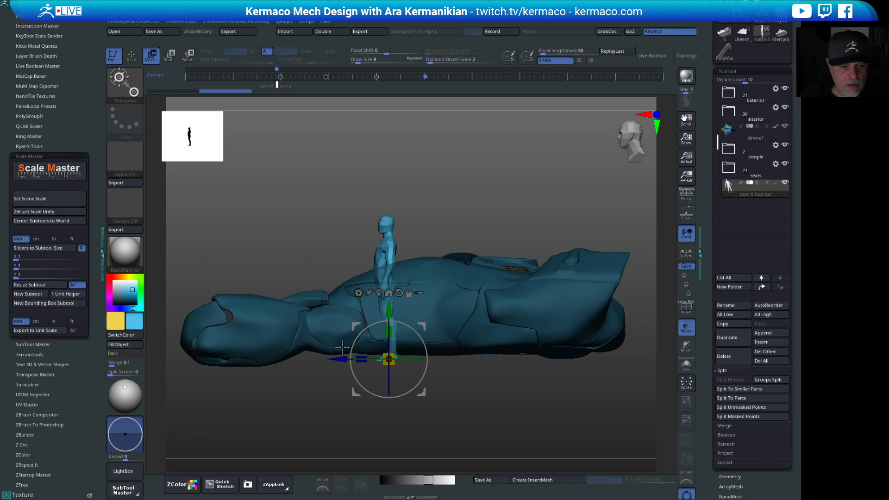
pyautogui.moveTo(342, 358); pyautogui.dragTo(259, 336)
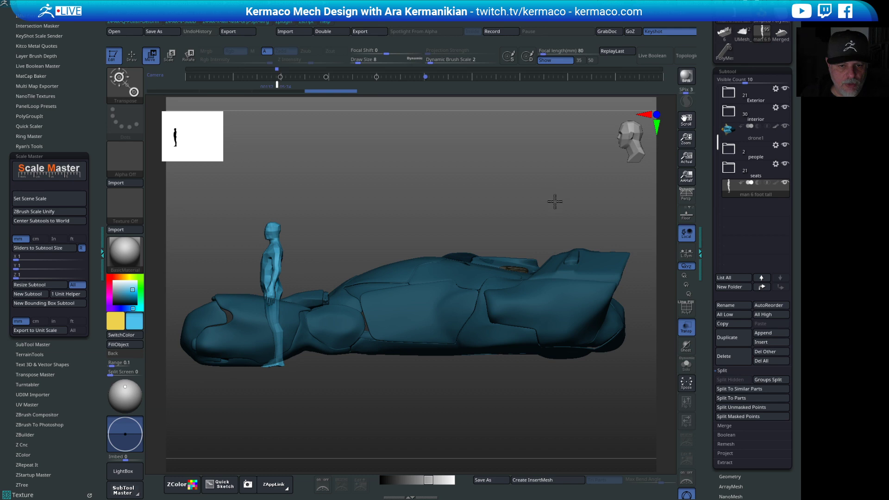
pyautogui.moveTo(558, 200); pyautogui.dragTo(621, 218)
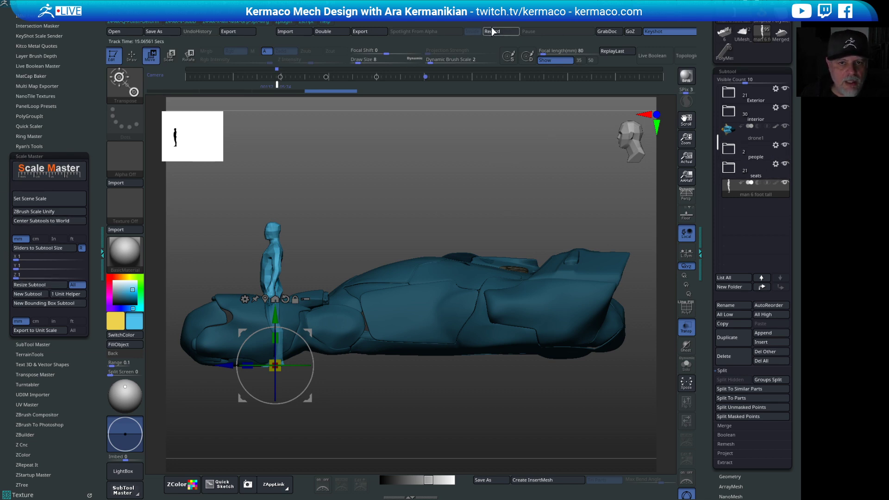
pyautogui.click(435, 24)
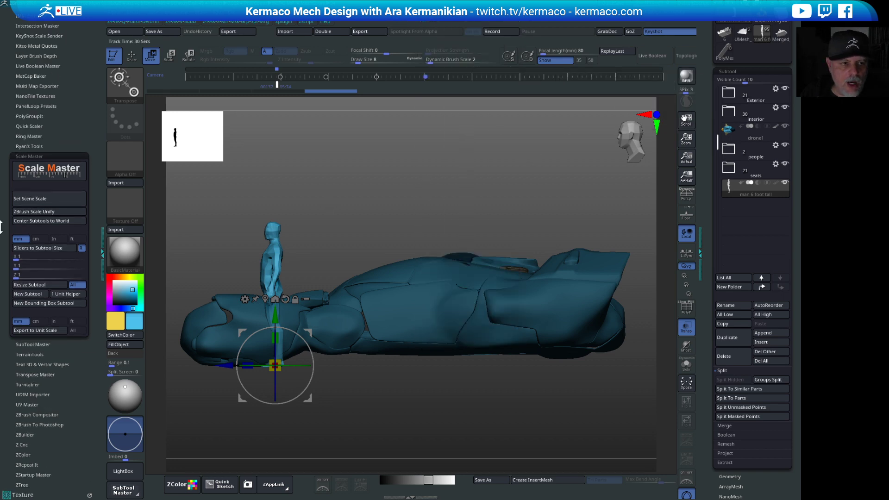
pyautogui.click(26, 156)
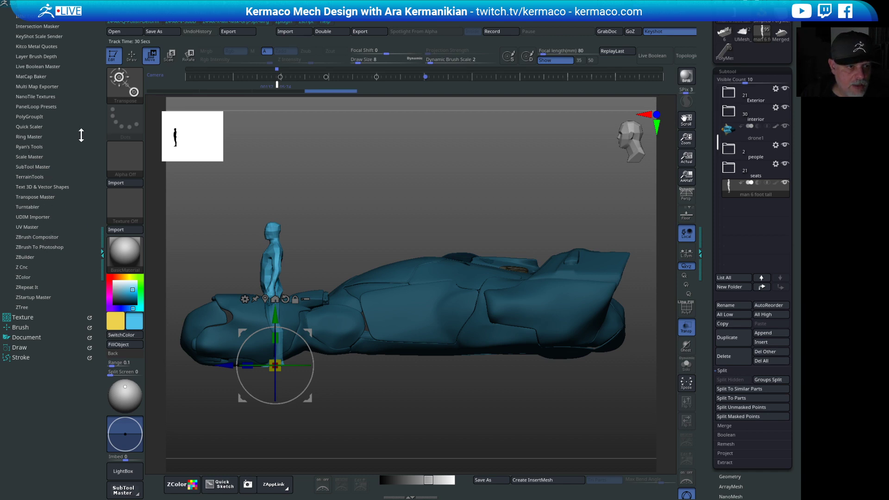
pyautogui.scroll(5, 41, 139)
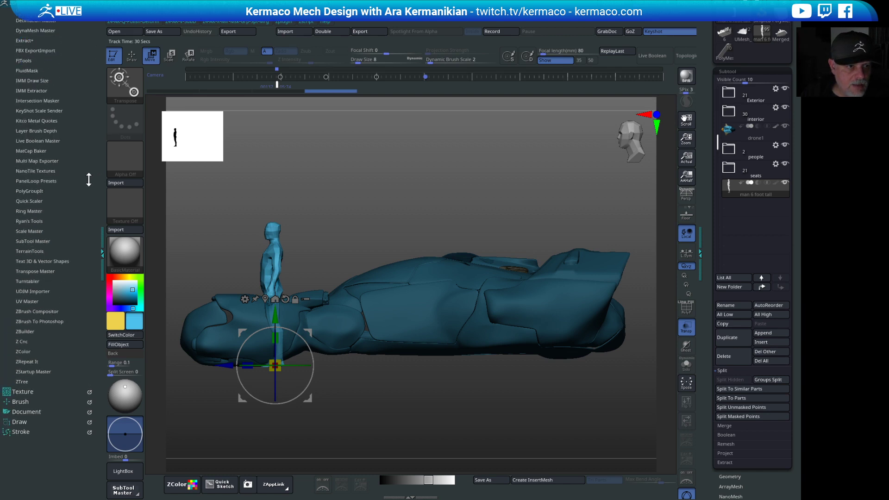
pyautogui.click(54, 115)
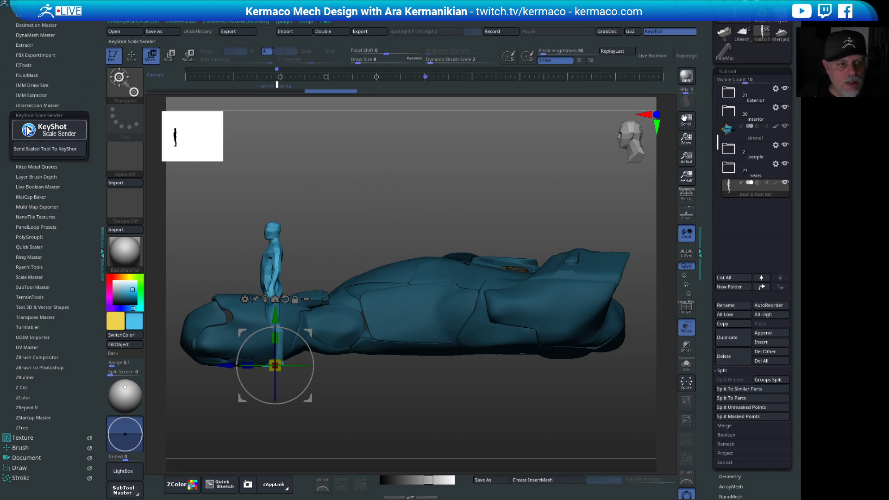
pyautogui.click(84, 115)
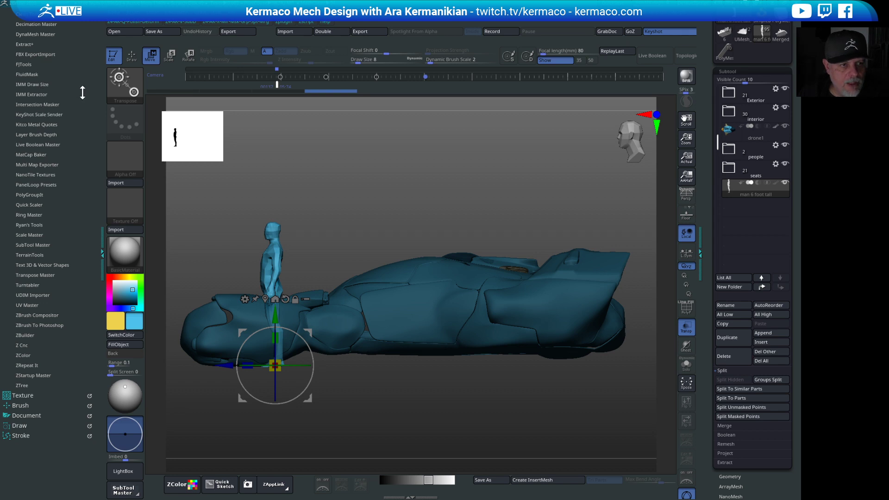
pyautogui.moveTo(83, 93); pyautogui.dragTo(73, 124)
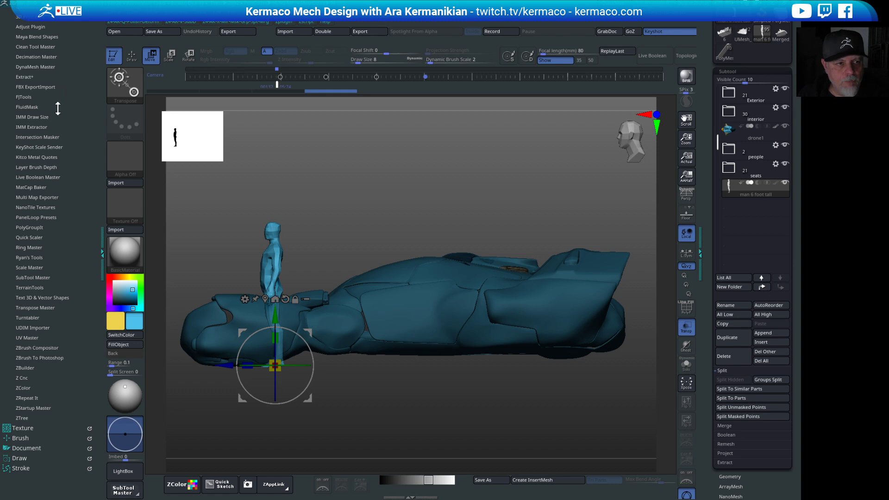
pyautogui.moveTo(71, 108); pyautogui.dragTo(30, 168)
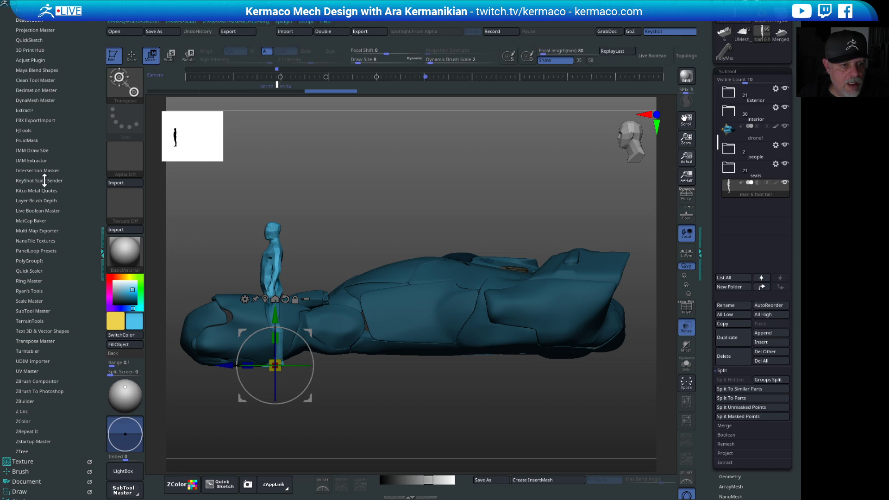
# Expand both the KeyShot Scale Sender and Scale Master plugins so their options are shown together.
pyautogui.click(44, 180)
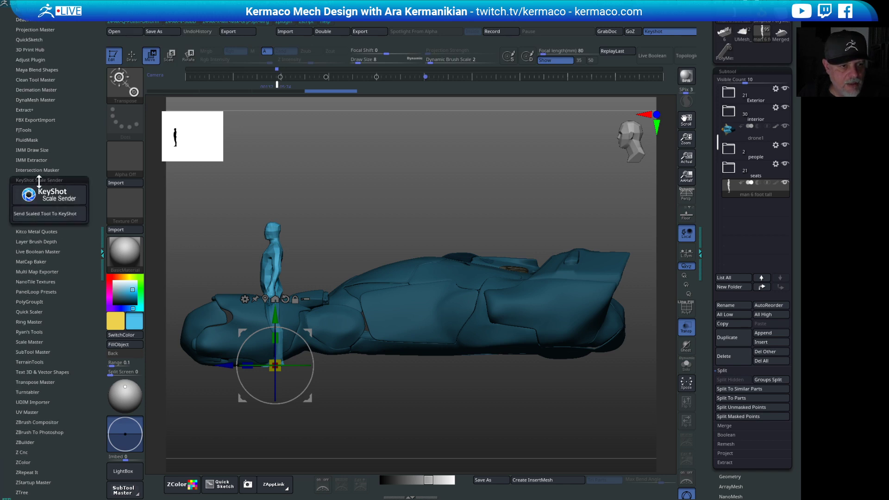
pyautogui.moveTo(74, 324); pyautogui.dragTo(95, 269)
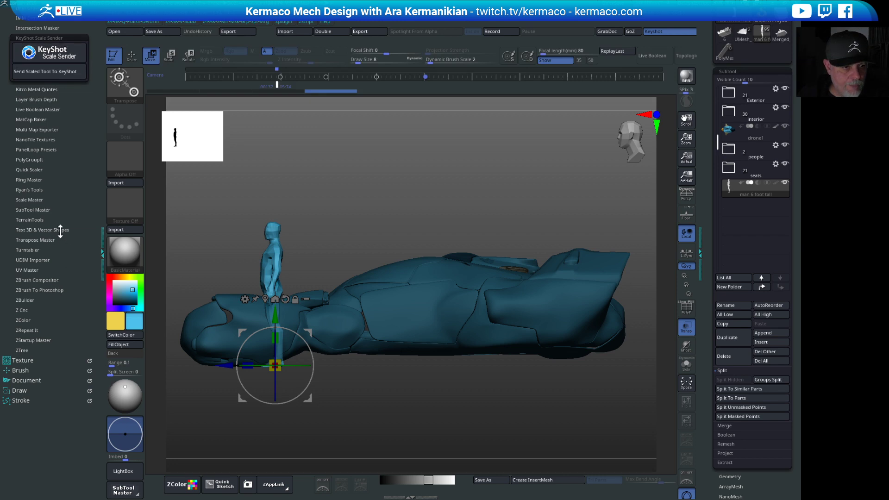
pyautogui.click(35, 199)
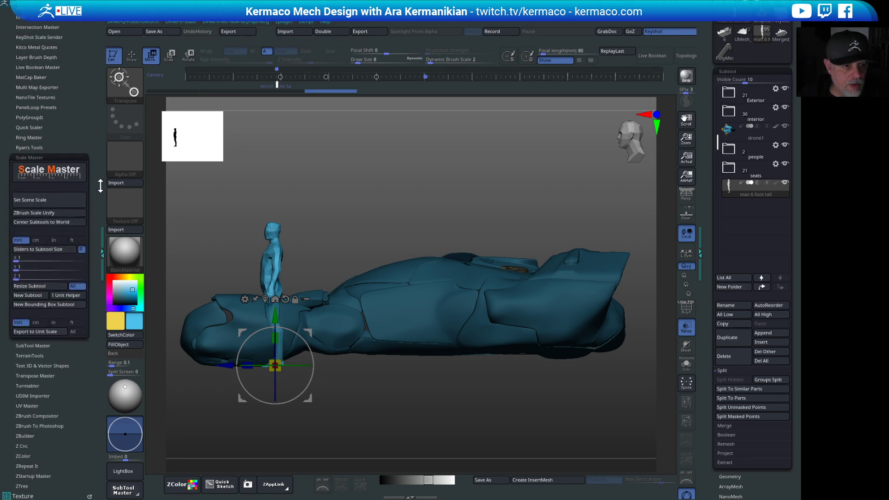
pyautogui.moveTo(95, 177); pyautogui.dragTo(44, 199)
pyautogui.click(49, 162)
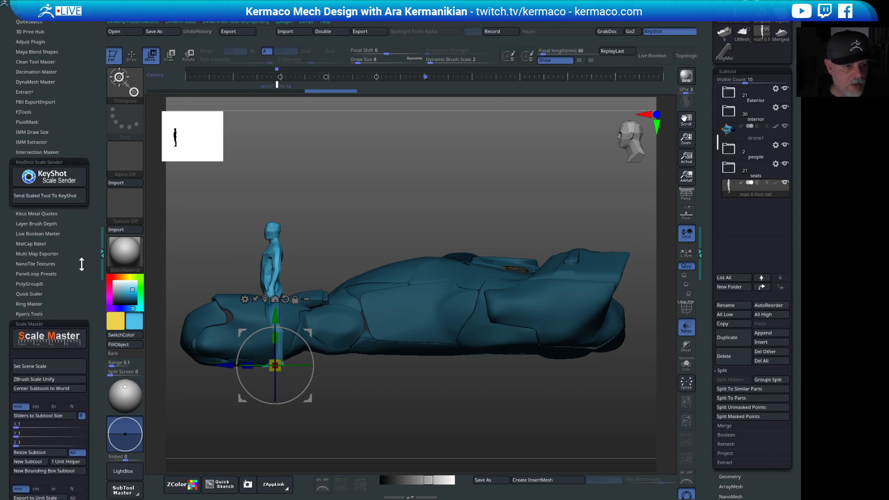
pyautogui.moveTo(79, 258); pyautogui.dragTo(94, 172)
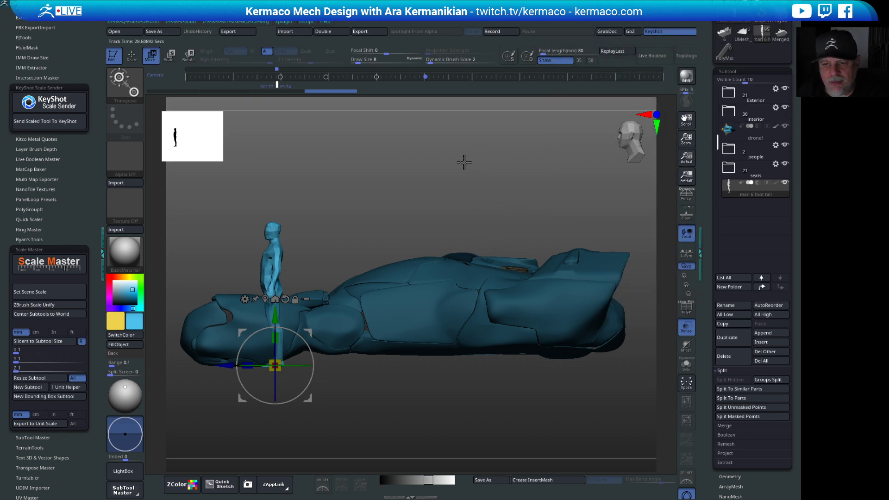
pyautogui.moveTo(473, 163); pyautogui.dragTo(473, 168)
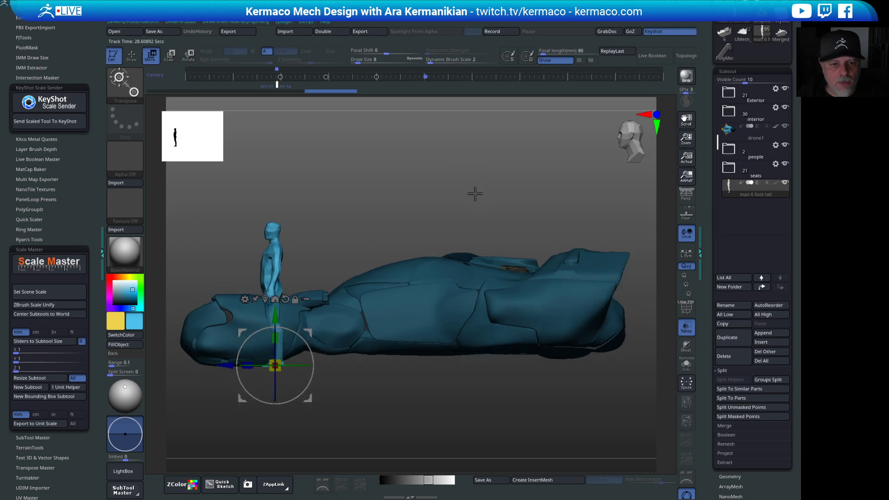
pyautogui.press('p')
pyautogui.press('p')
pyautogui.press('p')
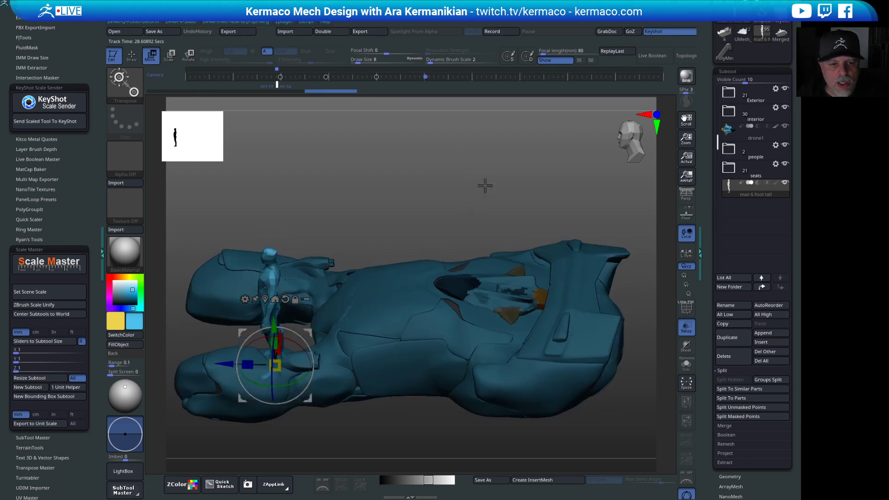
pyautogui.press('p')
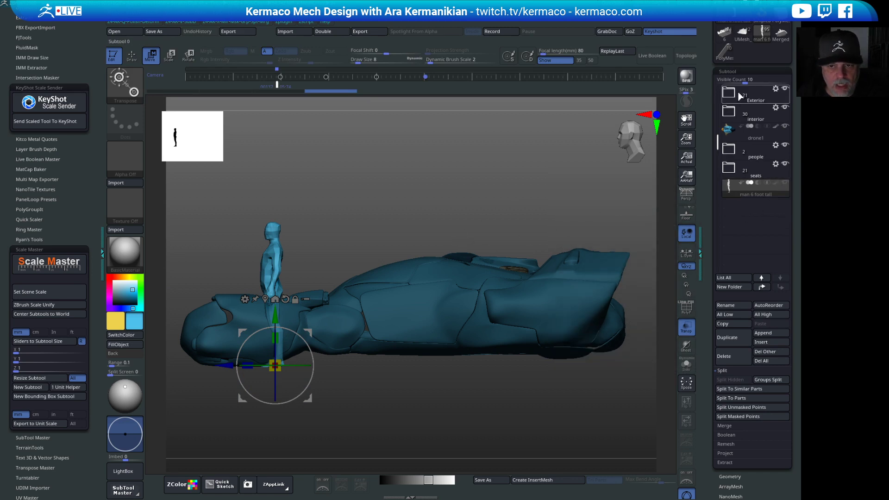
# Select the Exterior subtool folder and examine the subtool and polygon statistics of the Exterior and interior folders.
pyautogui.click(767, 100)
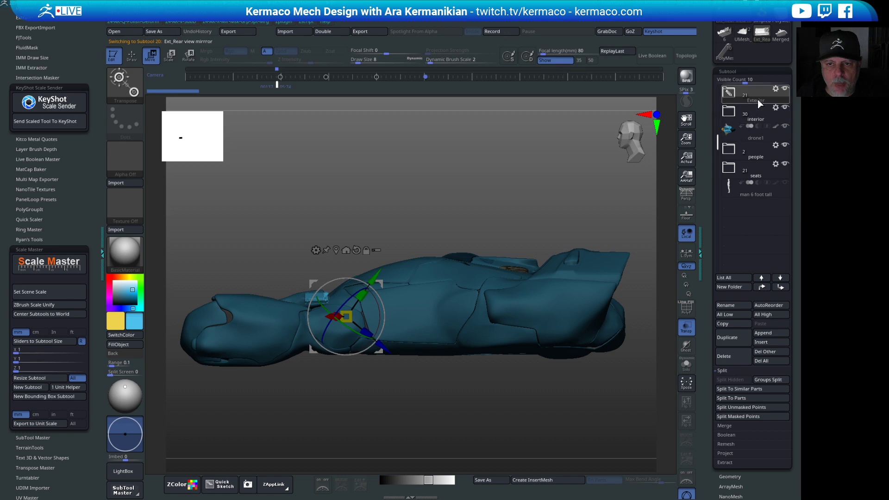
pyautogui.moveTo(739, 100)
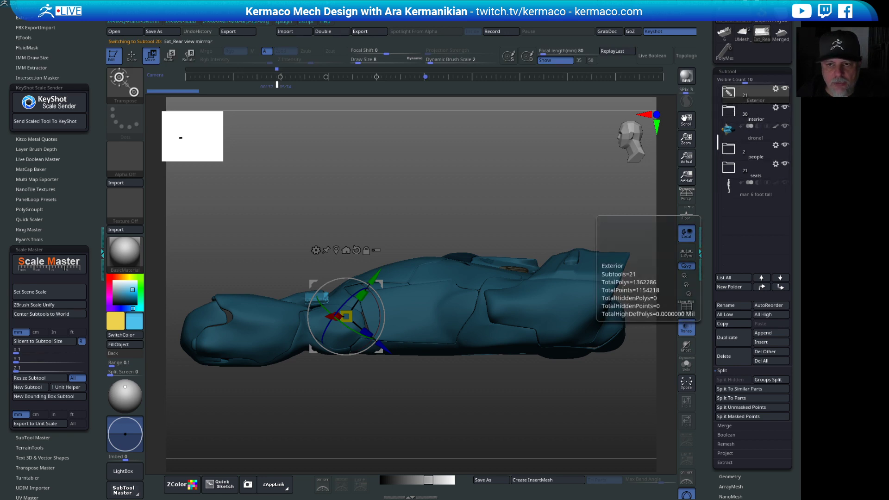
pyautogui.moveTo(779, 124)
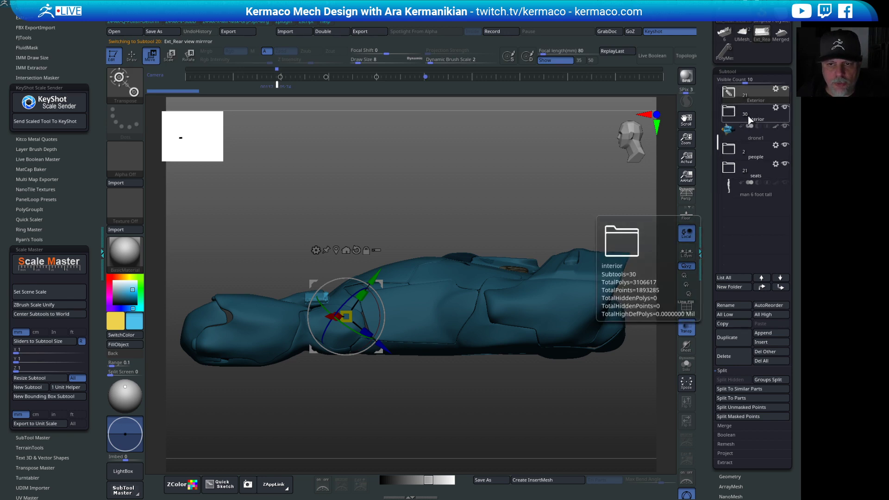
# Switch to Draw mode and hide the drone1 subtool at the rear of the vehicle.
pyautogui.moveTo(739, 135)
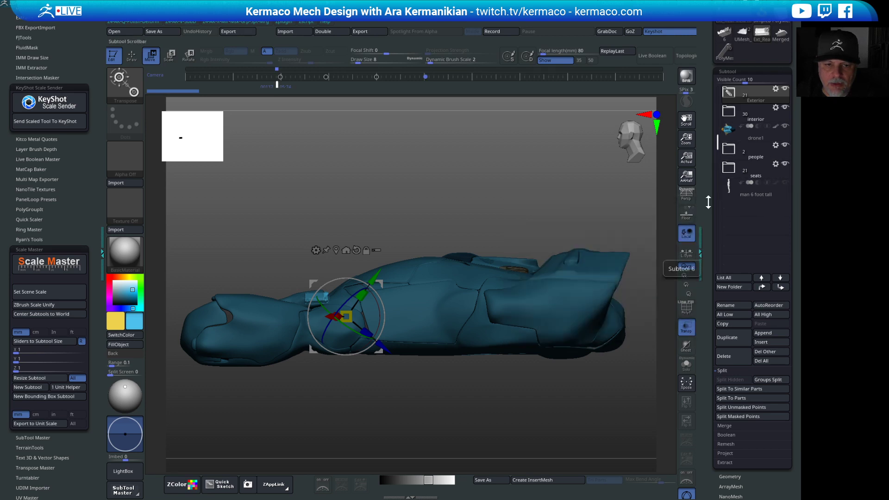
pyautogui.press('q')
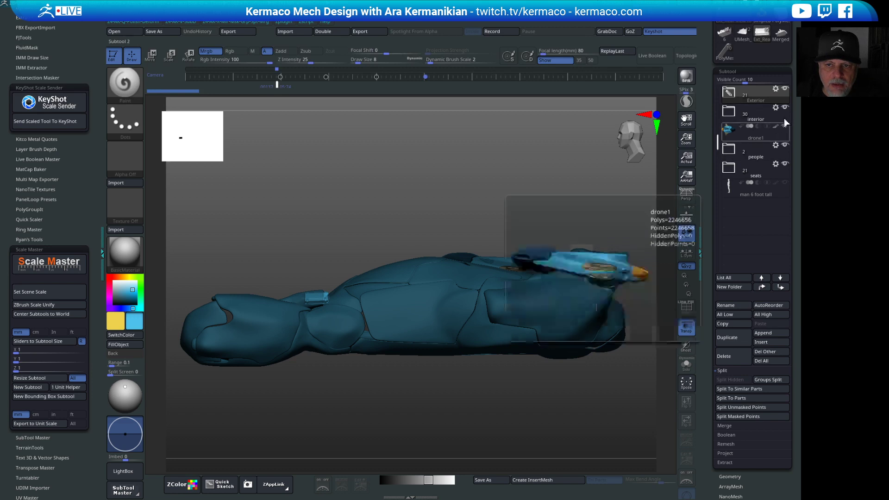
pyautogui.moveTo(487, 182); pyautogui.dragTo(513, 145)
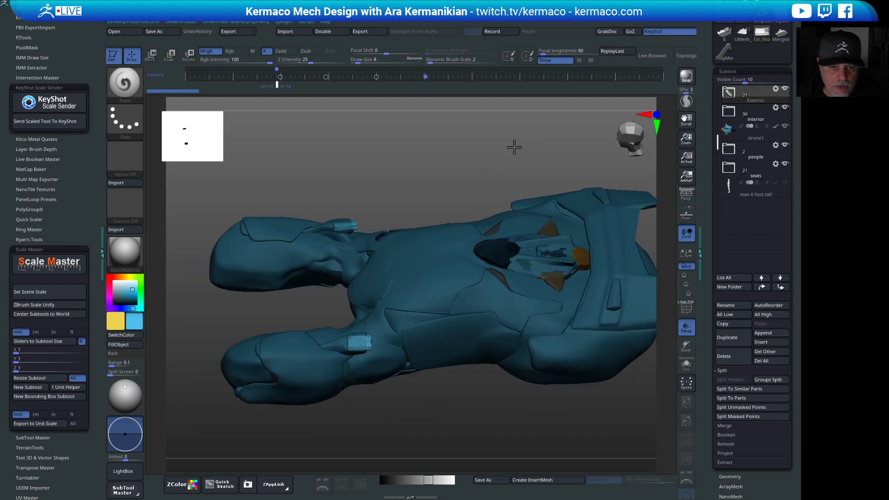
pyautogui.moveTo(790, 145); pyautogui.dragTo(785, 149)
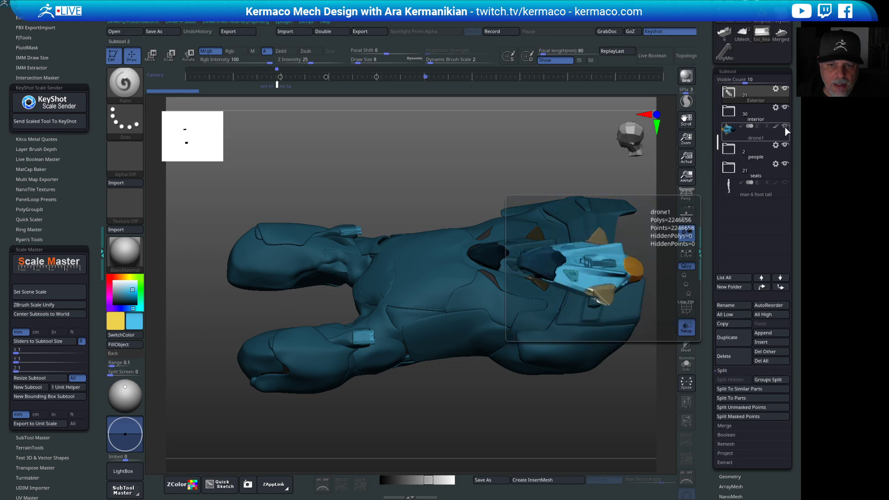
pyautogui.click(784, 126)
pyautogui.moveTo(519, 156); pyautogui.dragTo(550, 260)
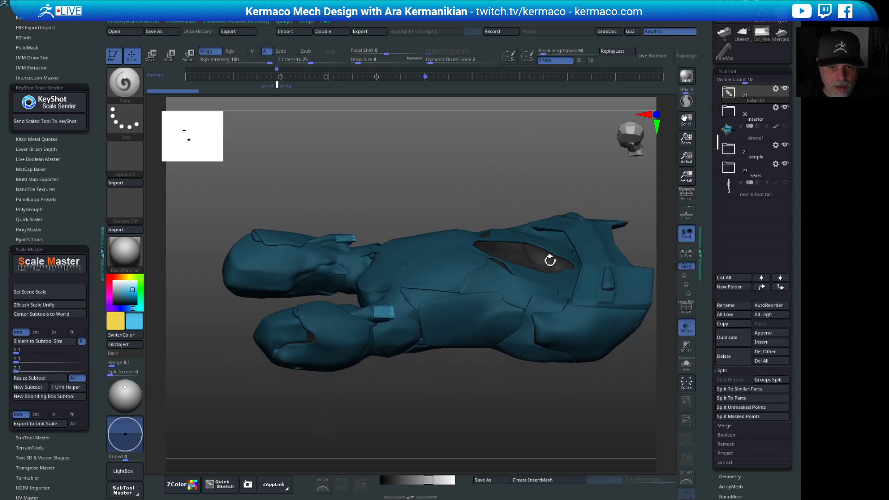
# Examine the vehicle's exterior and the empty drone bay from the side, front and above.
pyautogui.moveTo(482, 169); pyautogui.dragTo(507, 257)
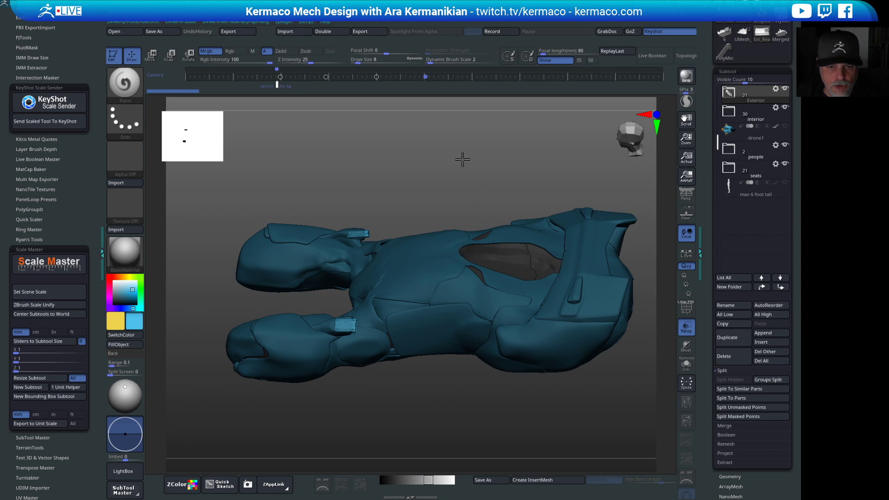
pyautogui.moveTo(486, 182); pyautogui.dragTo(513, 243)
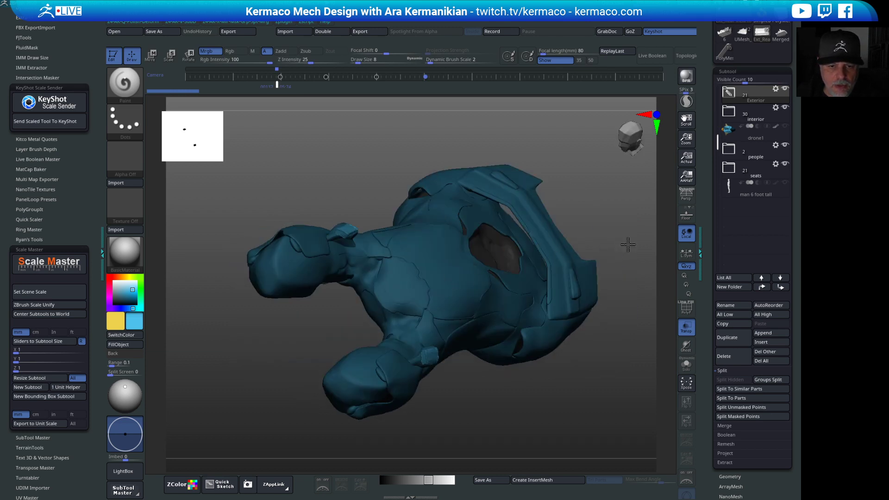
pyautogui.moveTo(628, 244); pyautogui.dragTo(620, 188)
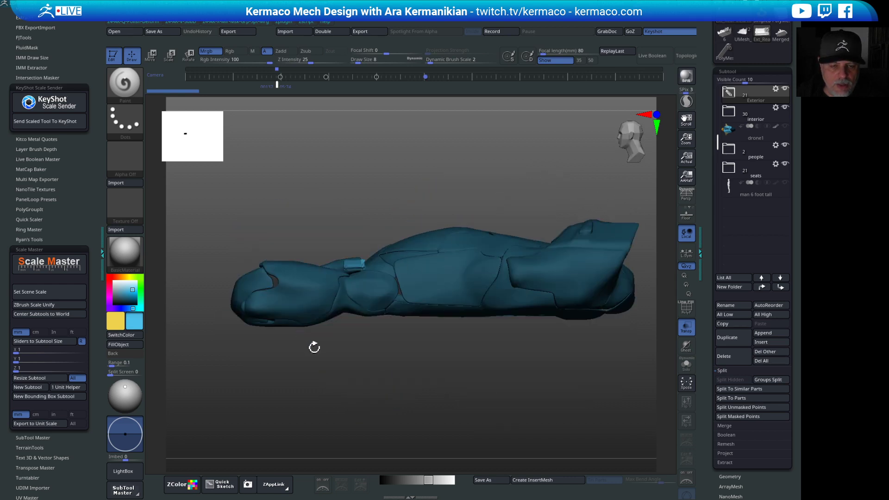
pyautogui.keyDown('alt'); pyautogui.moveTo(502, 176); pyautogui.dragTo(459, 188); pyautogui.keyUp('alt')
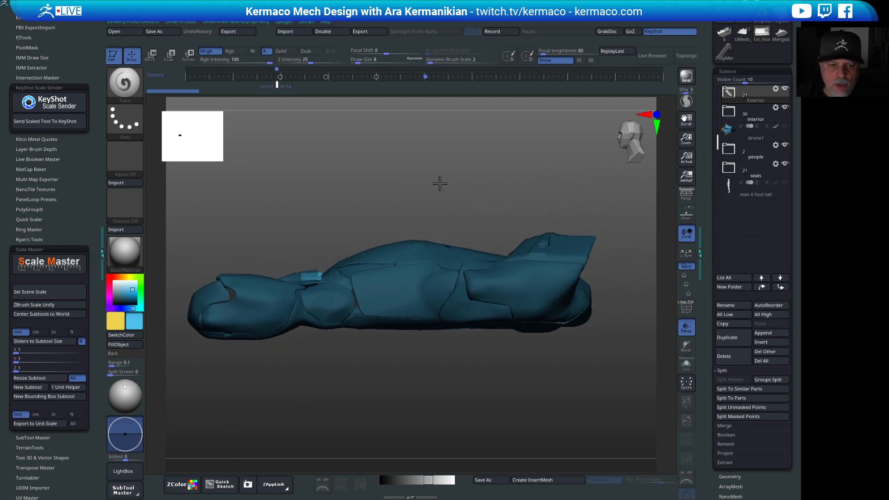
pyautogui.moveTo(440, 184); pyautogui.dragTo(468, 184)
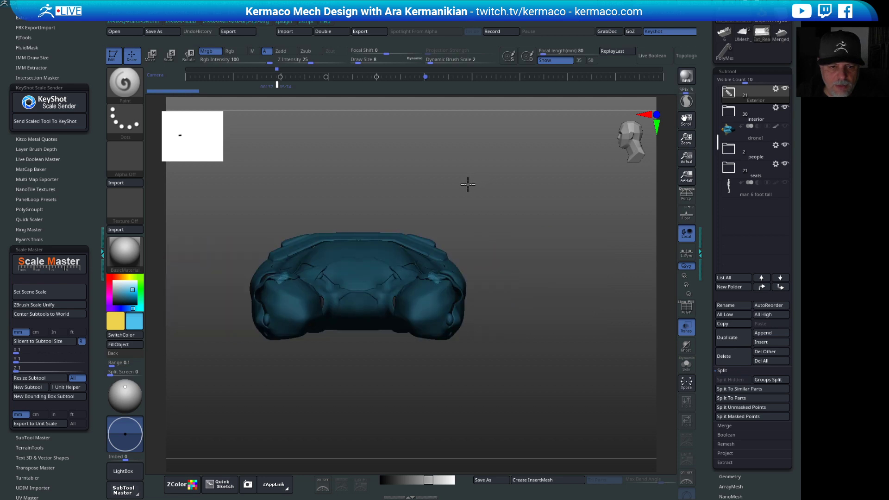
pyautogui.moveTo(559, 184)
pyautogui.mouseDown()
pyautogui.moveTo(579, 261)
pyautogui.moveTo(576, 287)
pyautogui.moveTo(620, 278)
pyautogui.moveTo(554, 278)
pyautogui.moveTo(634, 283)
pyautogui.mouseUp()
pyautogui.keyDown('alt'); pyautogui.moveTo(627, 338); pyautogui.dragTo(626, 336); pyautogui.keyUp('alt')
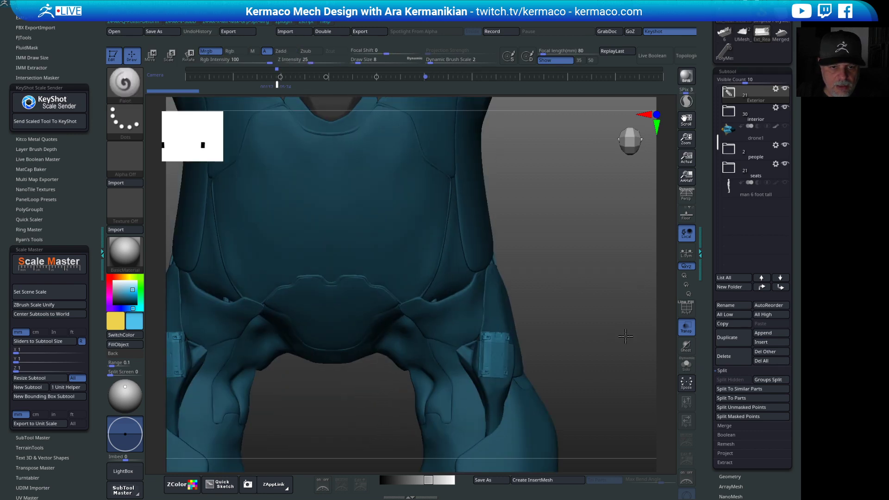
pyautogui.moveTo(538, 334); pyautogui.dragTo(568, 218)
pyautogui.keyDown('alt'); pyautogui.moveTo(574, 273); pyautogui.dragTo(528, 345); pyautogui.keyUp('alt')
# Turn off transparency and check the solid vehicle body from above, below and the front.
pyautogui.click(689, 330)
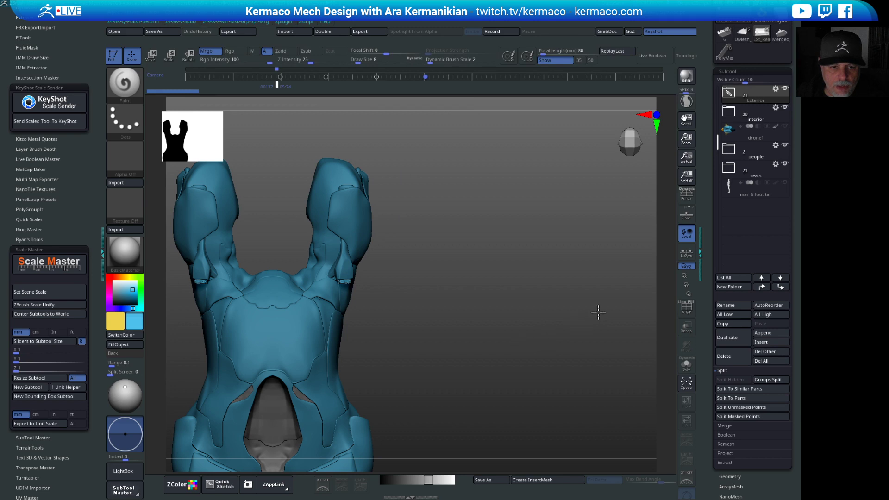
pyautogui.moveTo(599, 312)
pyautogui.mouseDown()
pyautogui.moveTo(635, 294)
pyautogui.moveTo(589, 305)
pyautogui.moveTo(595, 315)
pyautogui.mouseUp()
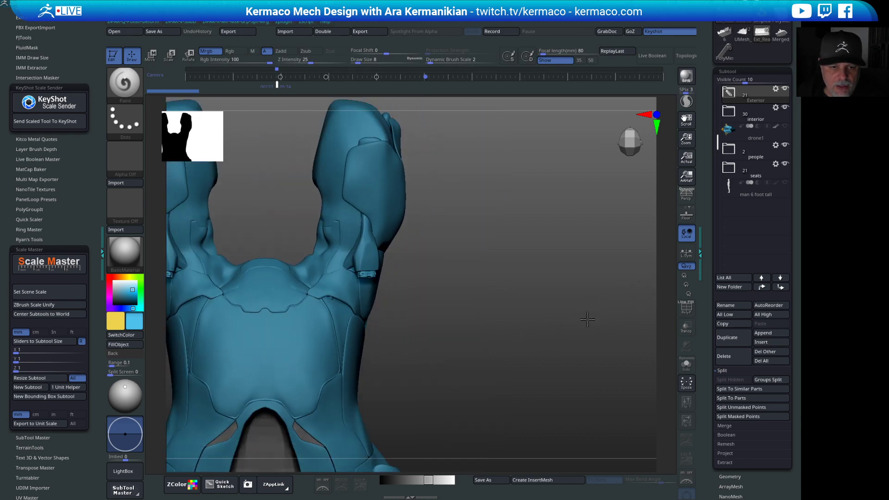
pyautogui.moveTo(543, 321)
pyautogui.keyDown('alt'); pyautogui.mouseDown()
pyautogui.moveTo(465, 330)
pyautogui.moveTo(479, 298)
pyautogui.moveTo(496, 314)
pyautogui.moveTo(593, 301)
pyautogui.moveTo(610, 289)
pyautogui.moveTo(571, 311)
pyautogui.moveTo(592, 309)
pyautogui.mouseUp(); pyautogui.keyUp('alt')
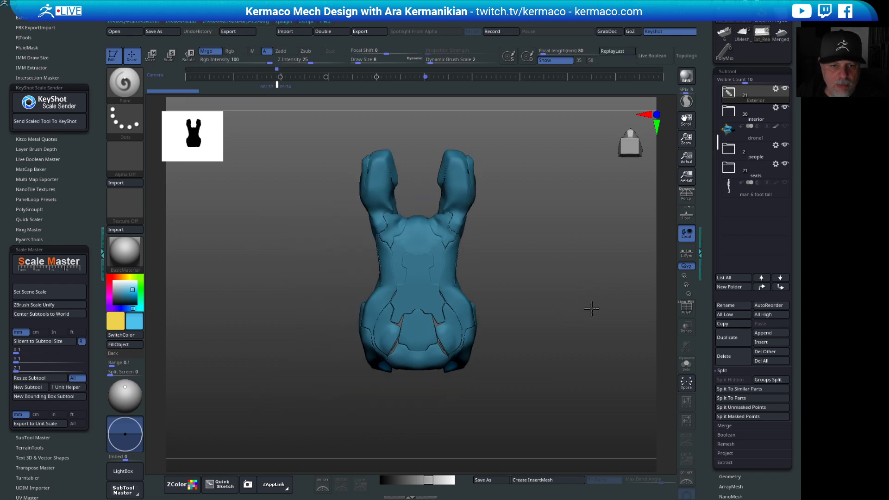
pyautogui.scroll(2, 602, 310)
pyautogui.scroll(1, 596, 289)
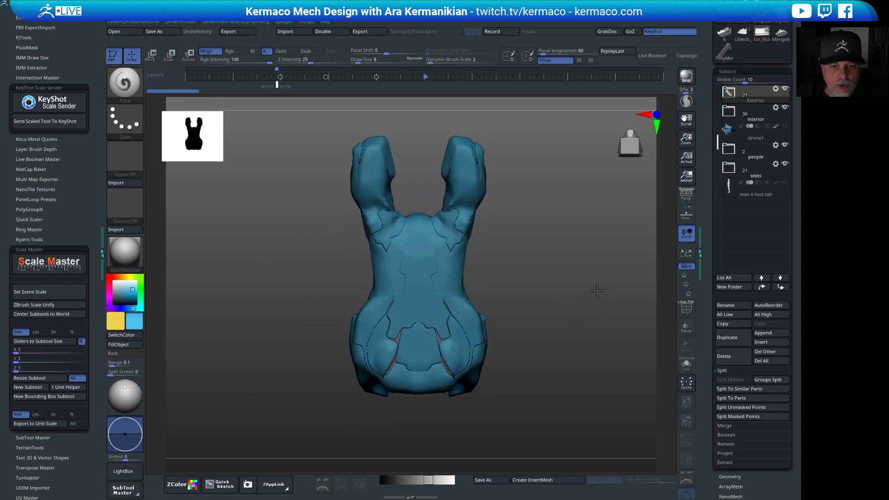
pyautogui.moveTo(596, 300); pyautogui.dragTo(640, 235)
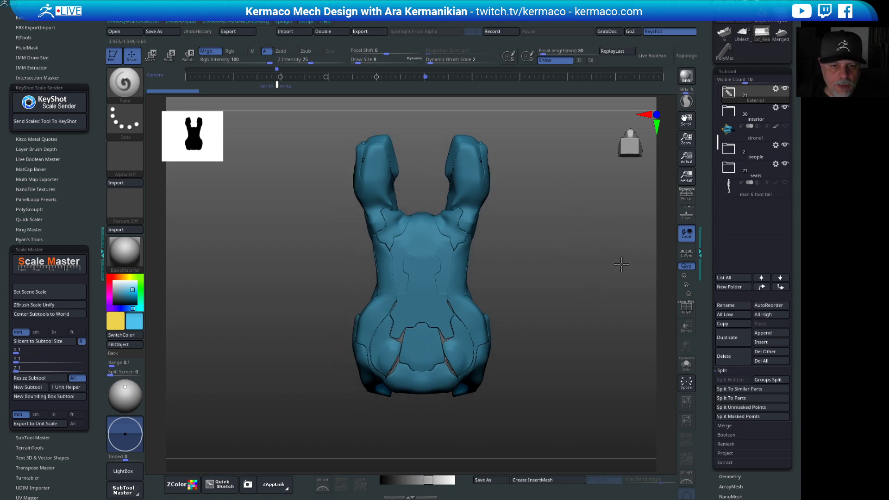
pyautogui.moveTo(621, 264); pyautogui.dragTo(639, 236)
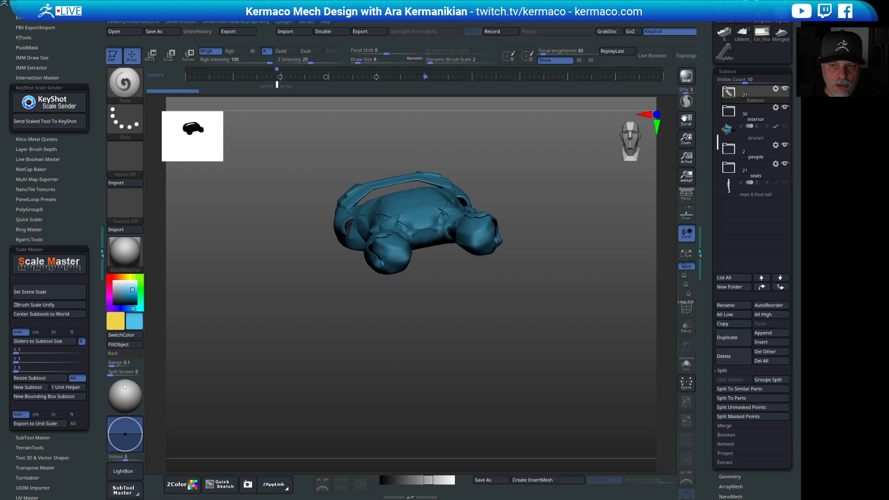
# Hide the Exterior folder's parts and expand the folder to list its subtools below the windows and lights folders.
pyautogui.click(785, 89)
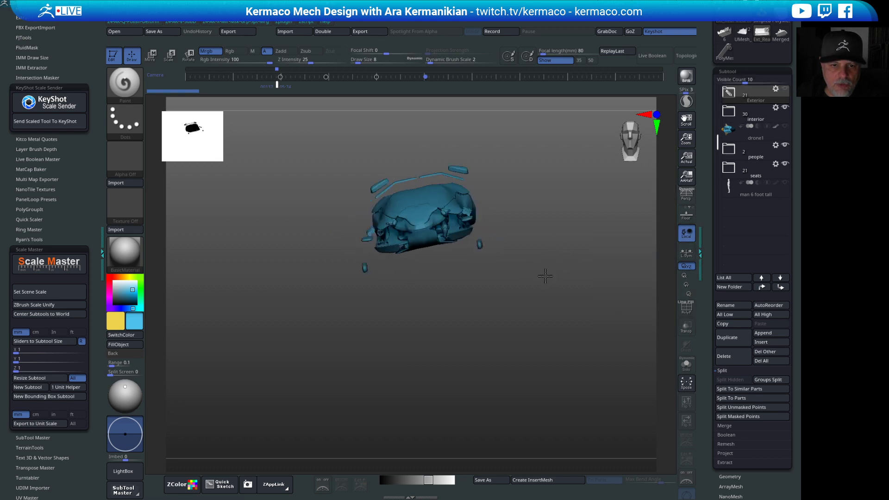
pyautogui.moveTo(545, 276); pyautogui.dragTo(401, 168)
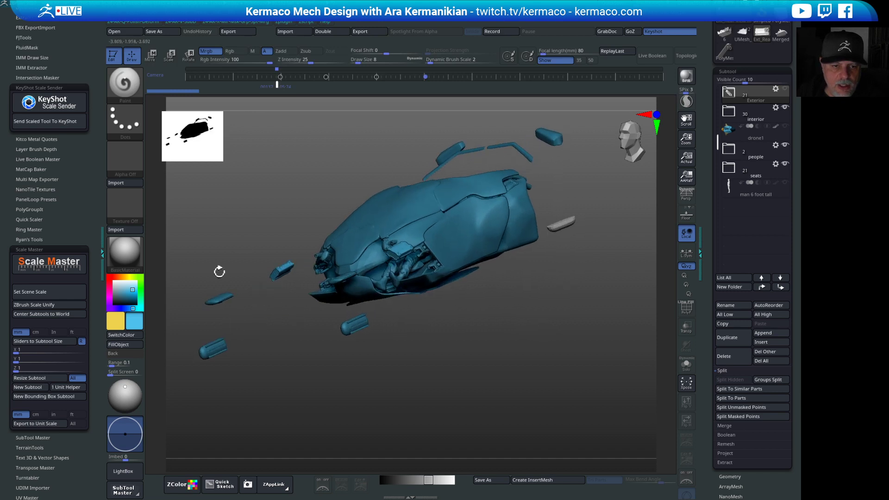
pyautogui.click(729, 94)
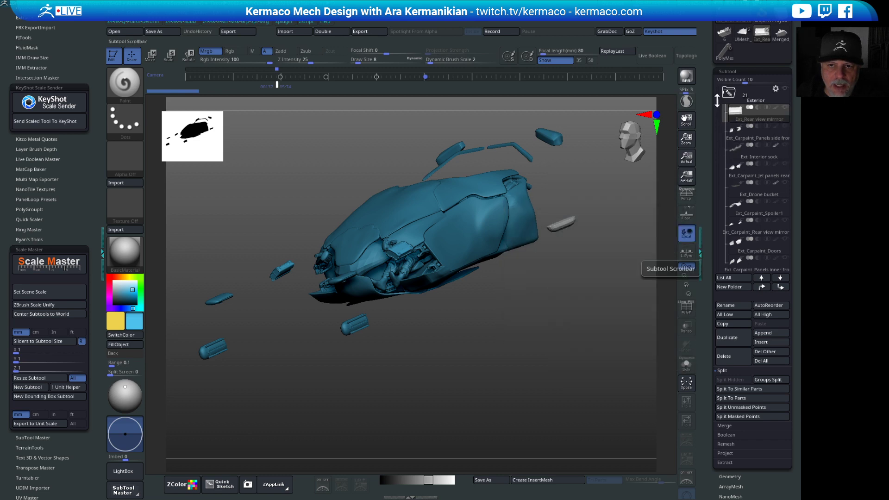
pyautogui.moveTo(718, 102)
pyautogui.mouseDown()
pyautogui.moveTo(716, 192)
pyautogui.moveTo(717, 88)
pyautogui.mouseUp()
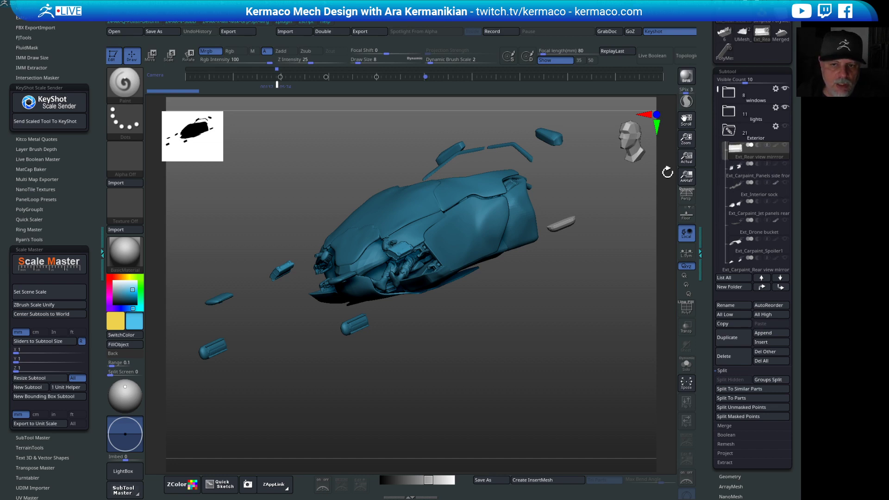
# Collapse the Scale Master and KeyShot Scale Sender plugins and expand the Naming options of FJTools.
pyautogui.click(33, 249)
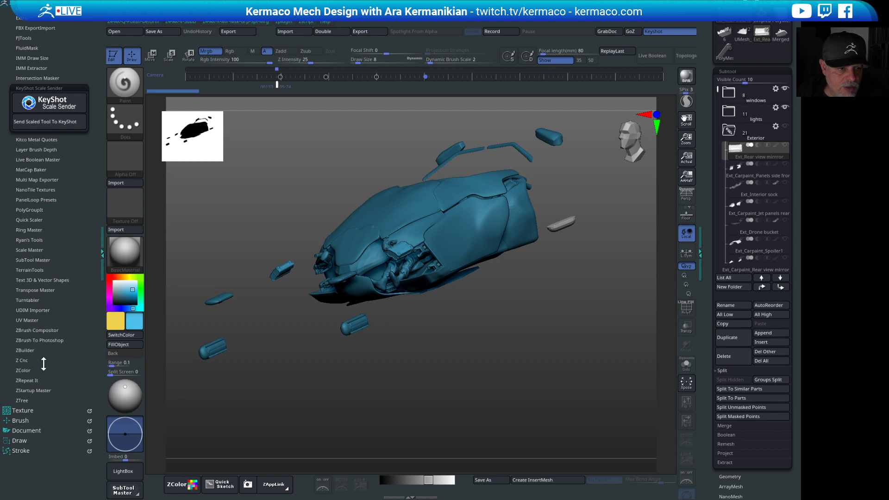
pyautogui.moveTo(63, 373)
pyautogui.mouseDown()
pyautogui.moveTo(64, 404)
pyautogui.moveTo(64, 389)
pyautogui.mouseUp()
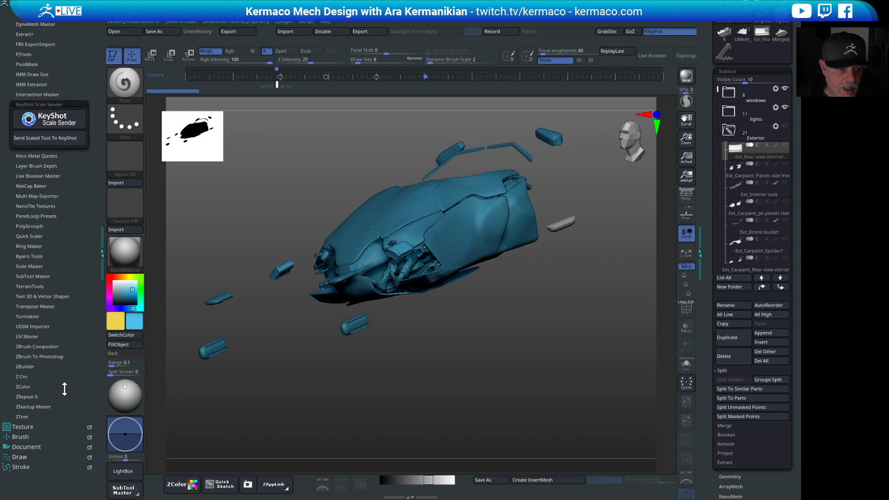
pyautogui.scroll(5, 64, 391)
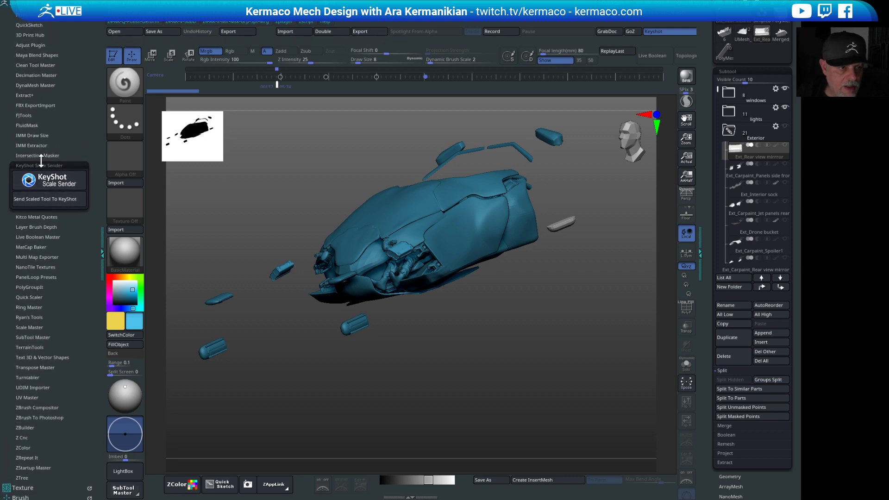
pyautogui.click(41, 164)
pyautogui.click(18, 115)
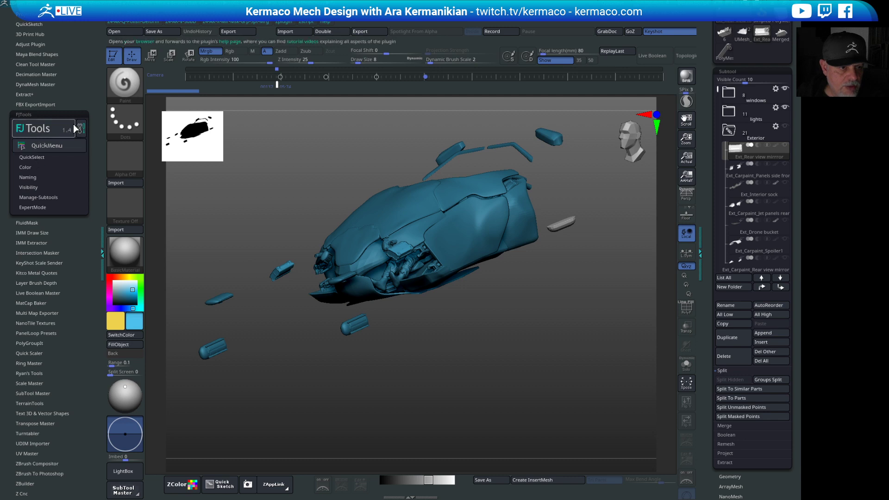
pyautogui.click(33, 177)
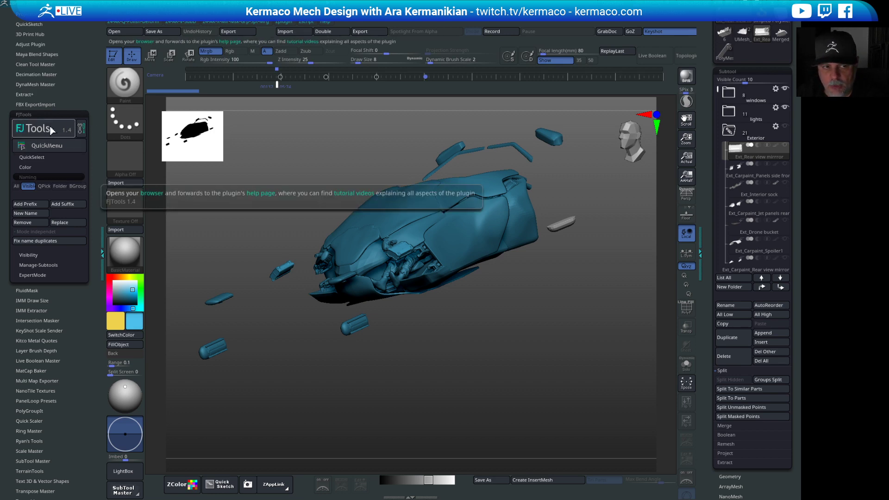
pyautogui.scroll(2, 53, 234)
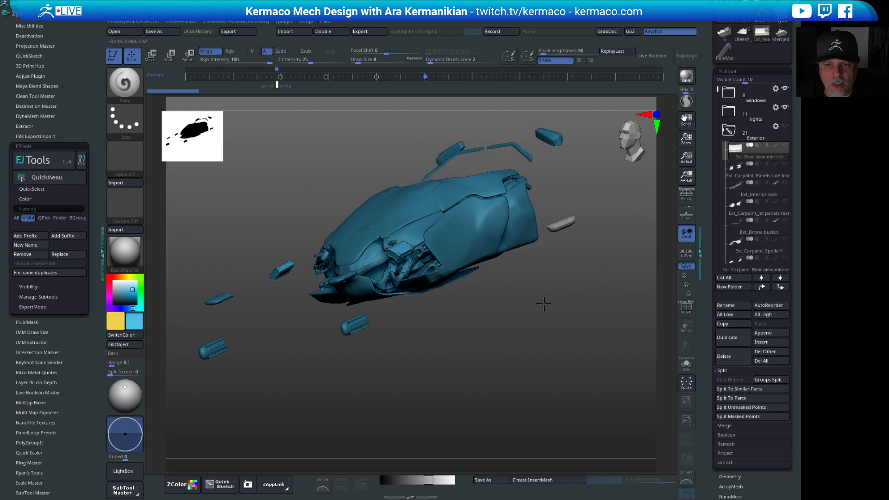
# Hide the windows and lights subtool folders to expose the vehicle's interior.
pyautogui.moveTo(540, 299); pyautogui.dragTo(560, 273)
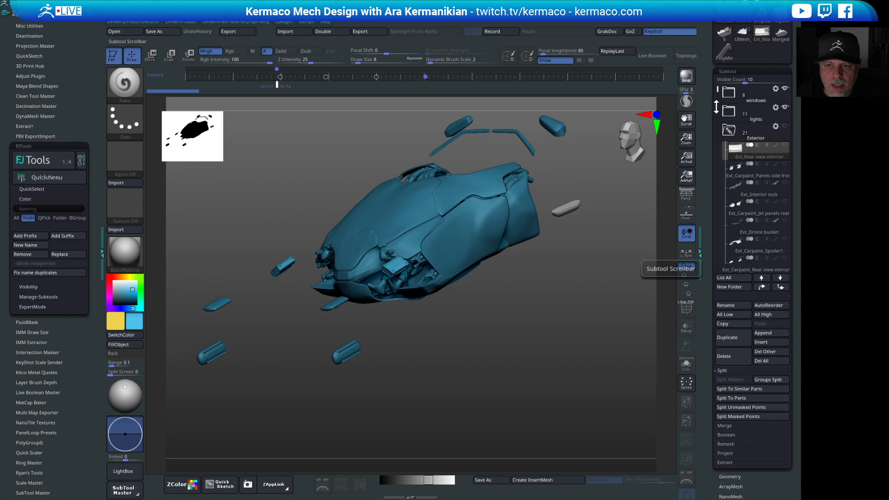
pyautogui.moveTo(754, 164)
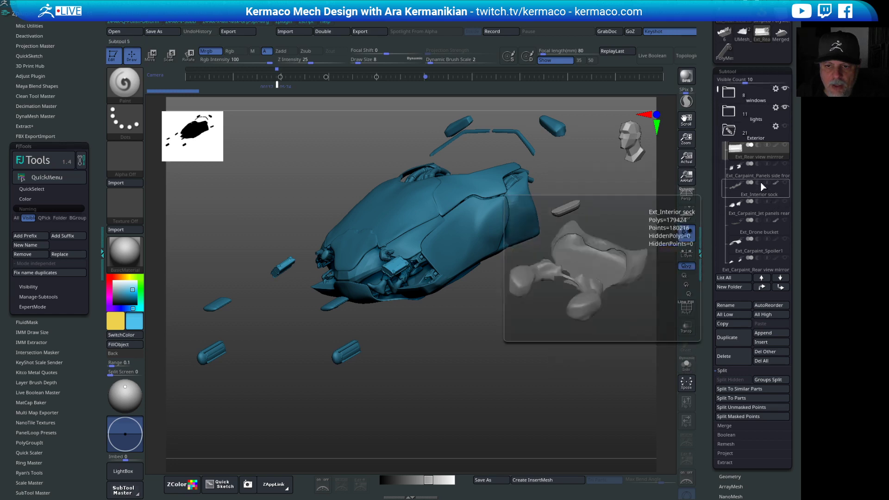
pyautogui.moveTo(717, 89)
pyautogui.mouseDown()
pyautogui.moveTo(715, 104)
pyautogui.moveTo(718, 89)
pyautogui.mouseUp()
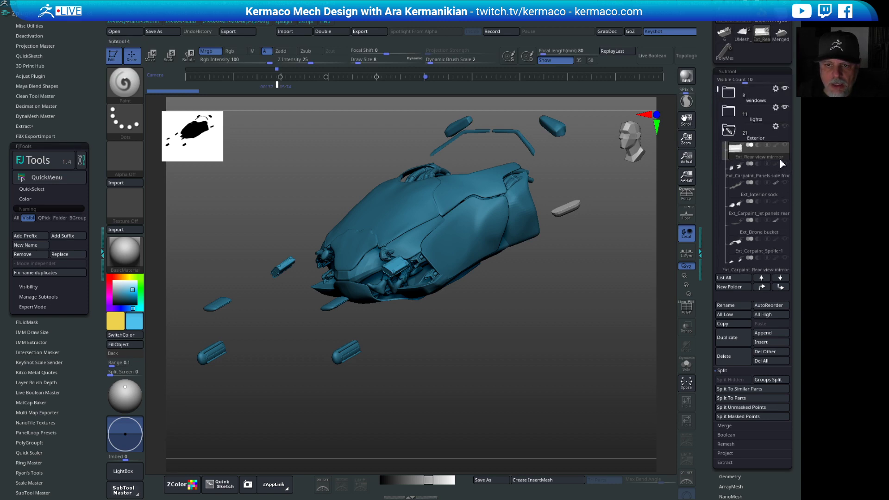
pyautogui.click(786, 89)
pyautogui.moveTo(570, 274); pyautogui.dragTo(527, 259)
pyautogui.click(785, 107)
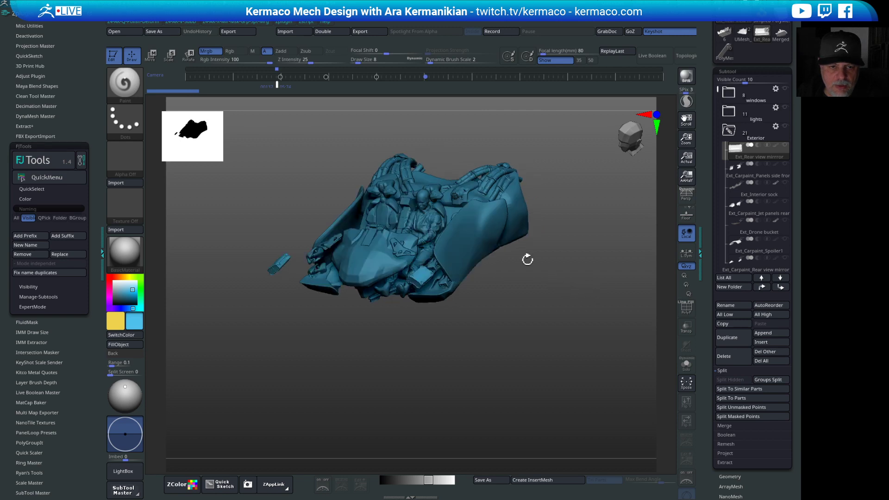
# Turn on perspective and inspect the interior, seats and seated figure up close.
pyautogui.moveTo(543, 321); pyautogui.dragTo(705, 205)
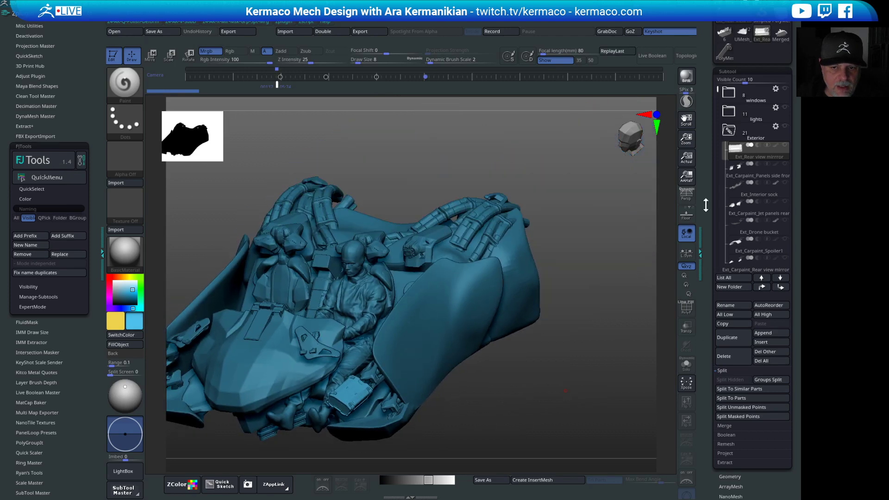
pyautogui.click(687, 195)
pyautogui.moveTo(592, 228); pyautogui.dragTo(542, 223)
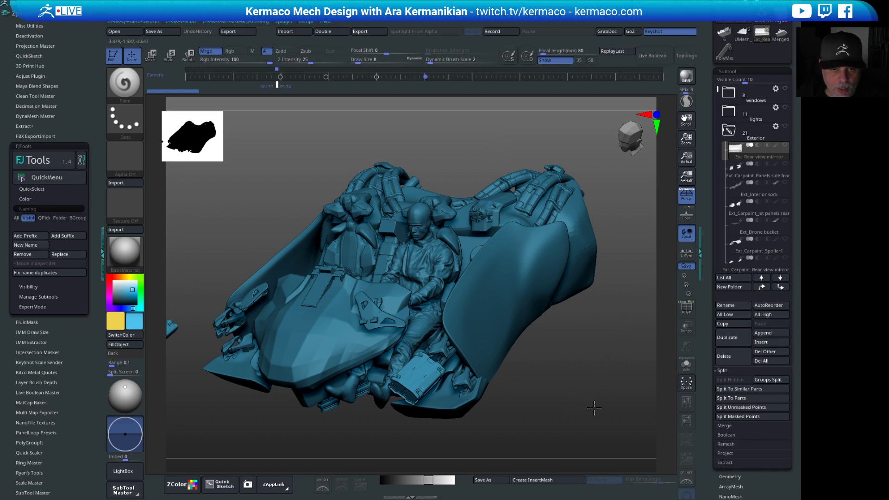
pyautogui.moveTo(594, 408); pyautogui.dragTo(572, 415)
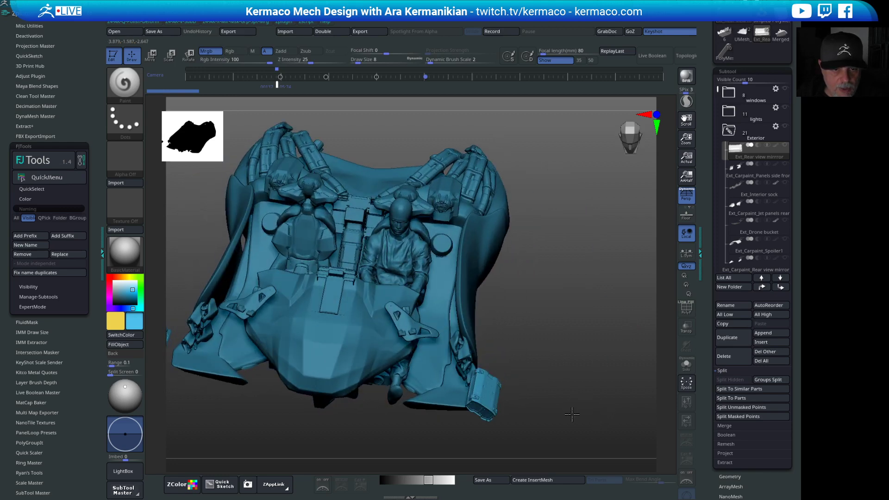
pyautogui.moveTo(398, 250); pyautogui.dragTo(396, 219)
pyautogui.moveTo(595, 341); pyautogui.dragTo(417, 225)
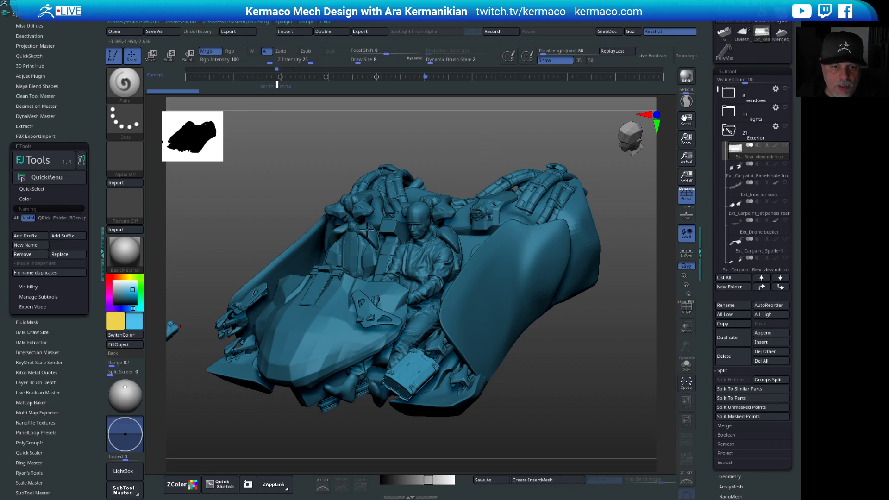
# Examine the vehicle's open cockpit, underside, front end and rear view mirrors from several angles.
pyautogui.moveTo(509, 123); pyautogui.dragTo(590, 147)
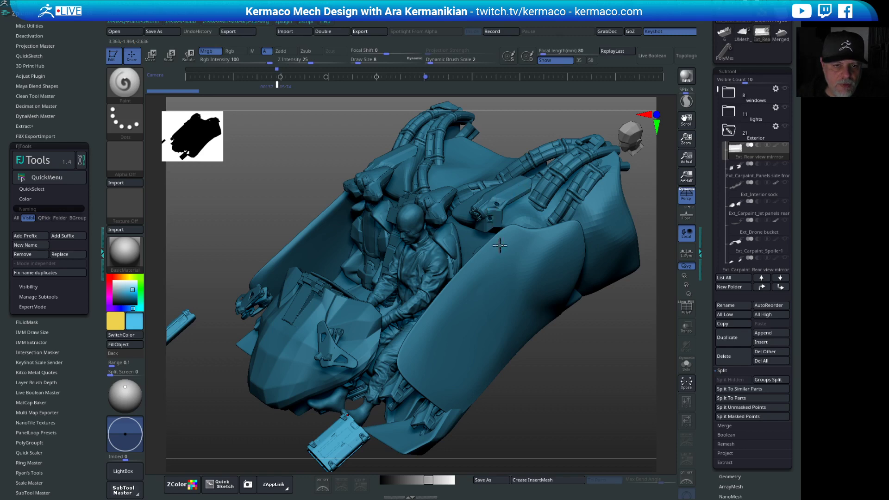
pyautogui.moveTo(458, 371); pyautogui.dragTo(578, 381, button='right')
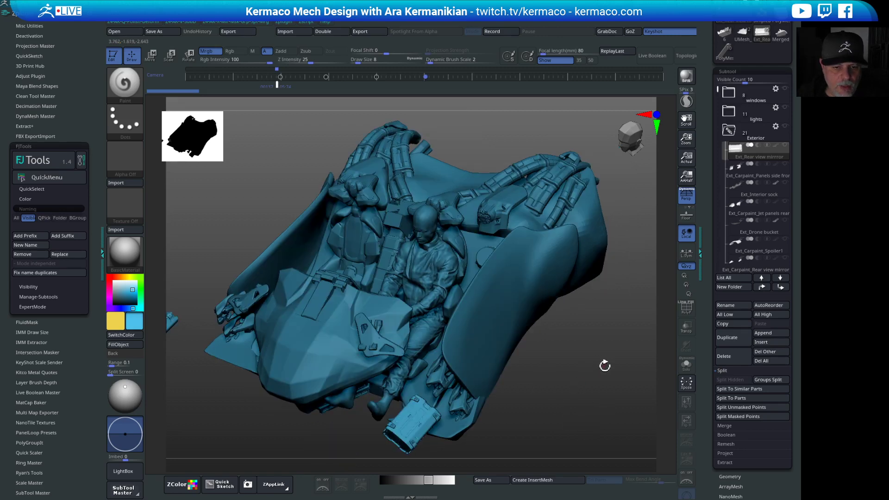
pyautogui.moveTo(602, 336); pyautogui.dragTo(556, 262, button='right')
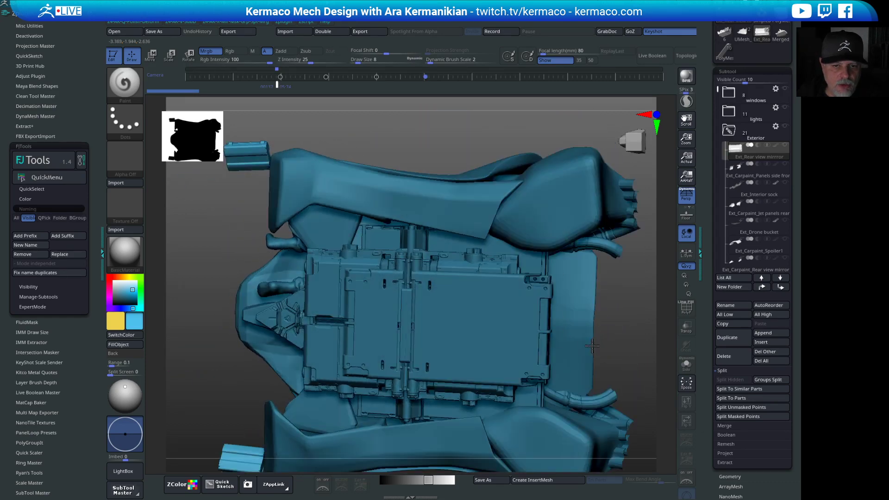
pyautogui.keyDown('ctrl'); pyautogui.moveTo(565, 346); pyautogui.dragTo(605, 344, button='right'); pyautogui.keyUp('ctrl')
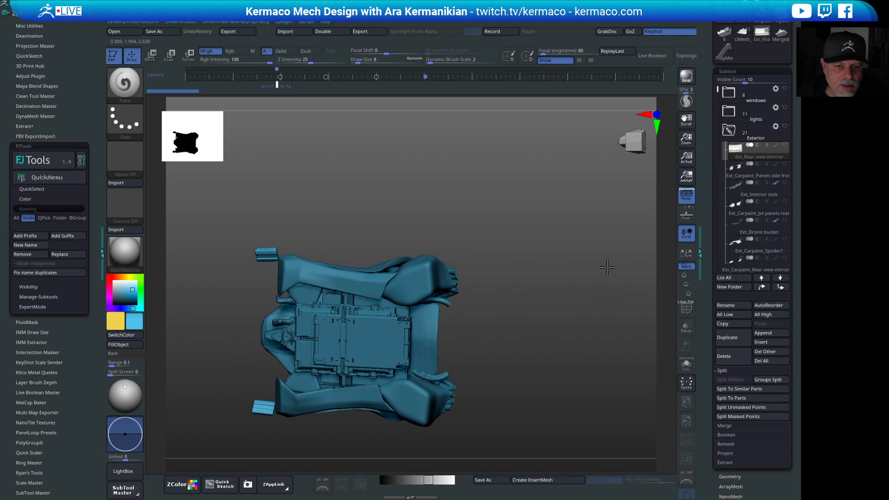
pyautogui.moveTo(605, 264); pyautogui.dragTo(528, 181, button='right')
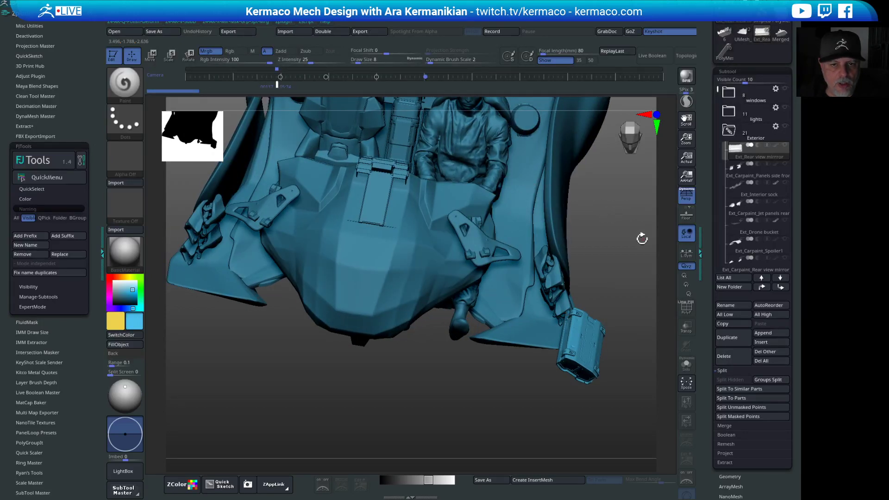
pyautogui.moveTo(619, 239); pyautogui.dragTo(472, 193, button='right')
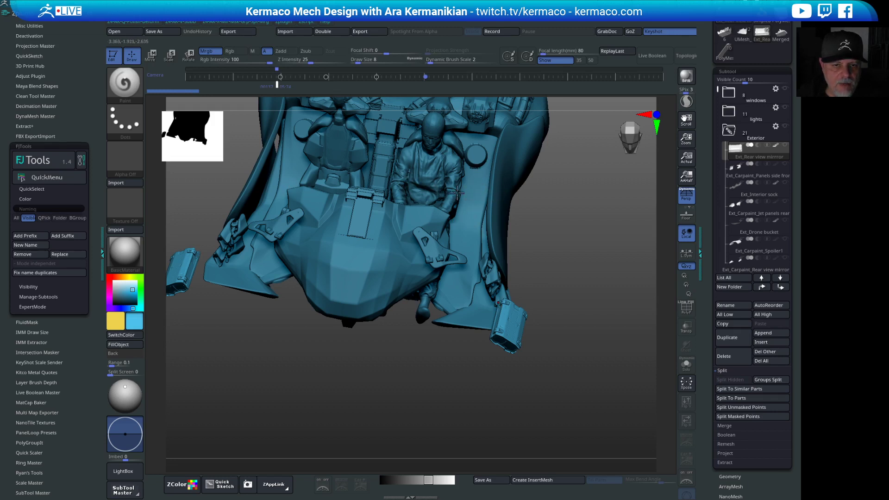
pyautogui.moveTo(607, 263); pyautogui.dragTo(497, 268)
pyautogui.moveTo(590, 274); pyautogui.dragTo(492, 254)
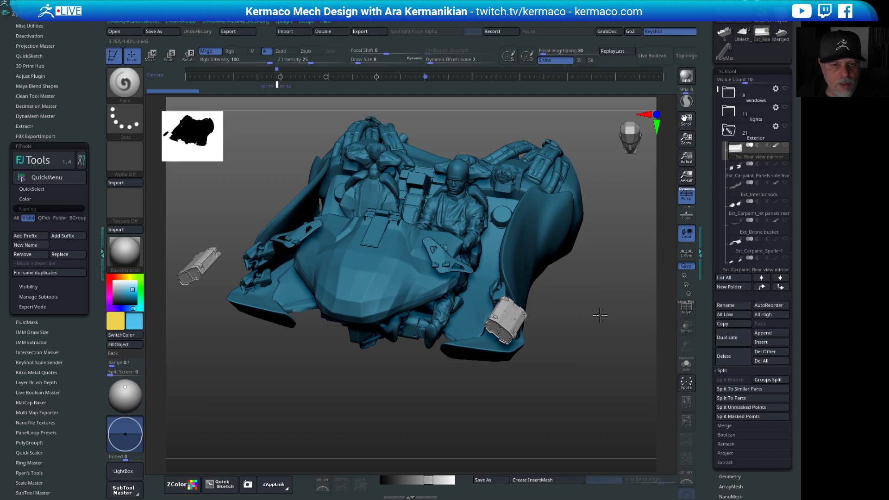
pyautogui.moveTo(596, 314); pyautogui.dragTo(599, 293)
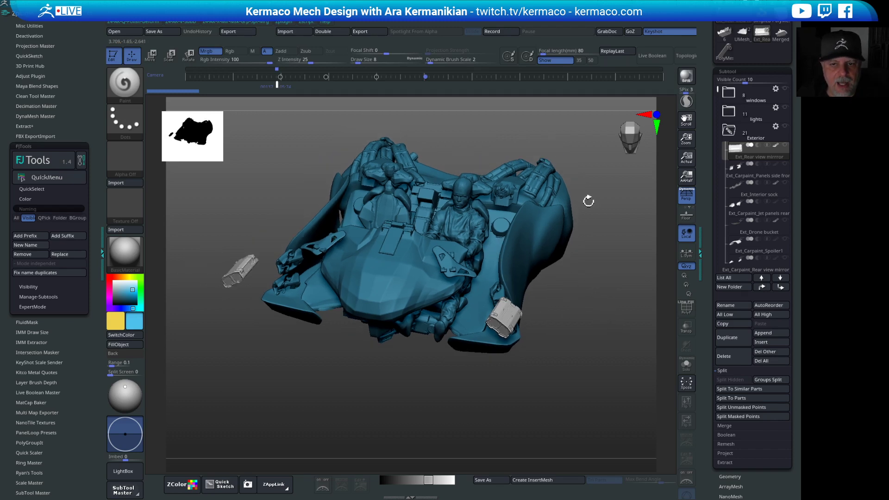
pyautogui.moveTo(611, 283)
pyautogui.mouseDown()
pyautogui.moveTo(621, 295)
pyautogui.moveTo(621, 270)
pyautogui.mouseUp()
pyautogui.moveTo(624, 306); pyautogui.dragTo(608, 284)
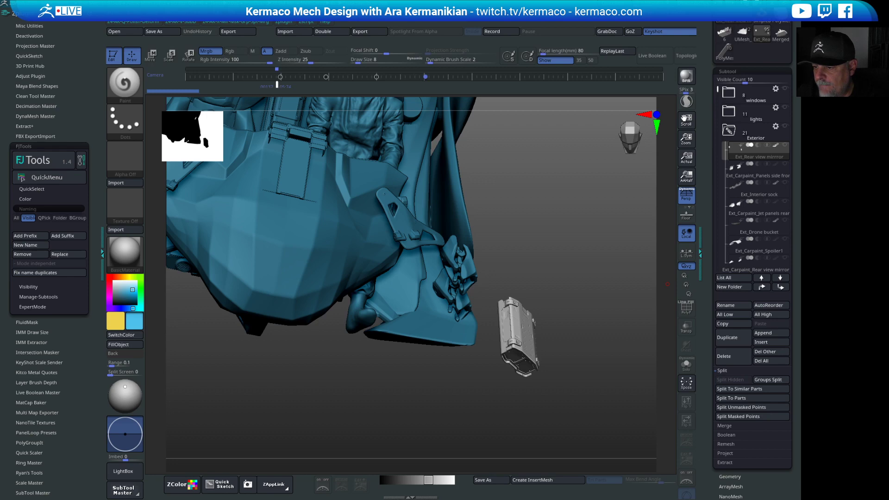
pyautogui.keyDown('alt'); pyautogui.moveTo(647, 260); pyautogui.dragTo(594, 251); pyautogui.keyUp('alt')
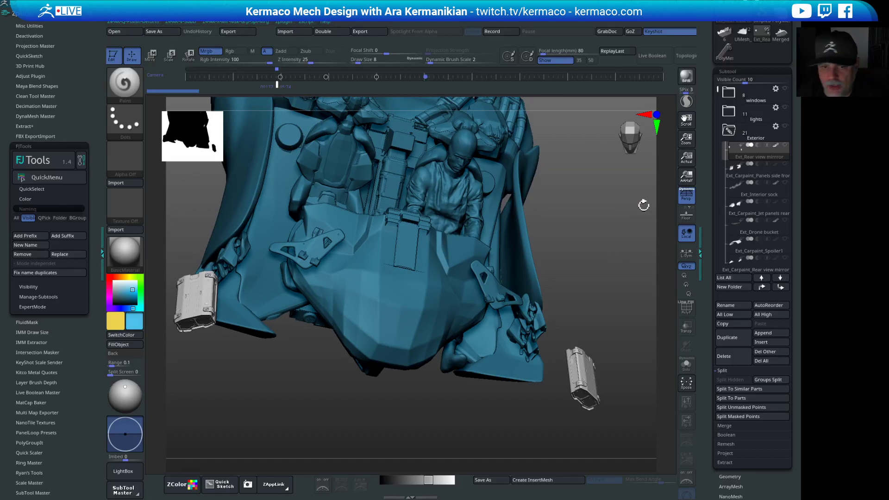
pyautogui.keyDown('shift'); pyautogui.moveTo(603, 241); pyautogui.dragTo(645, 203); pyautogui.keyUp('shift')
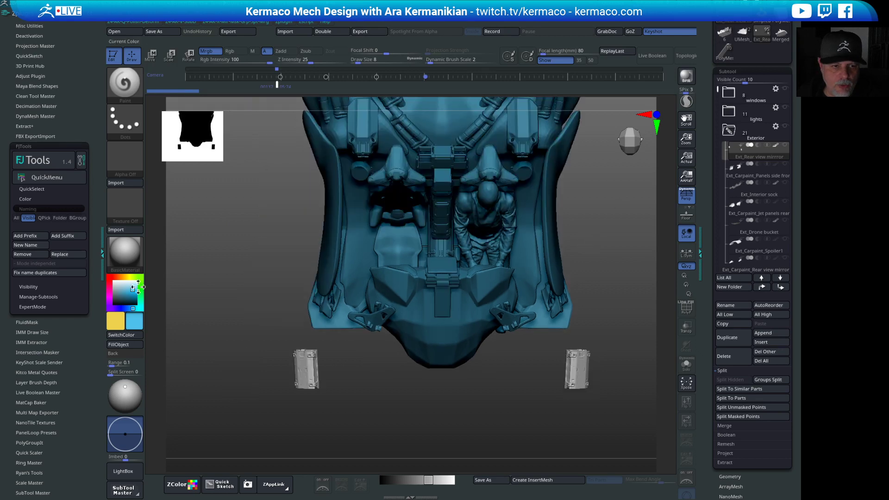
# Change the current colour to a neutral grey and use the same grey for the document background.
pyautogui.moveTo(123, 293); pyautogui.dragTo(114, 281)
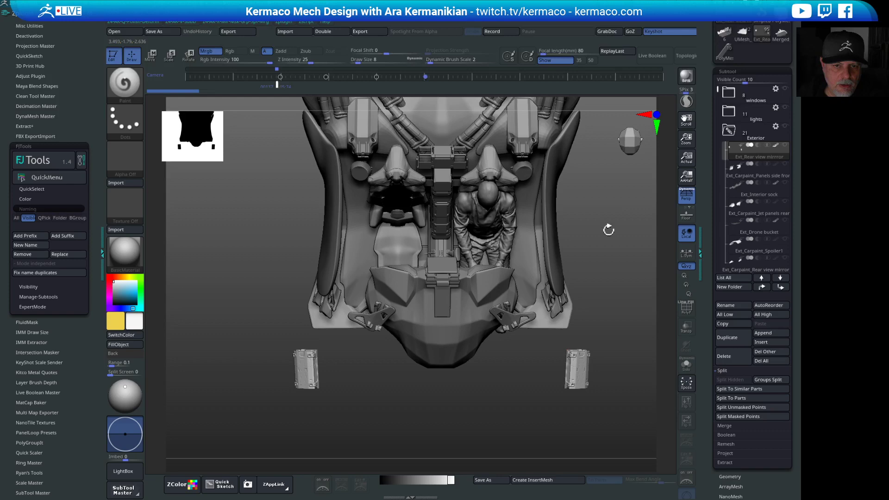
pyautogui.moveTo(618, 221); pyautogui.dragTo(588, 185)
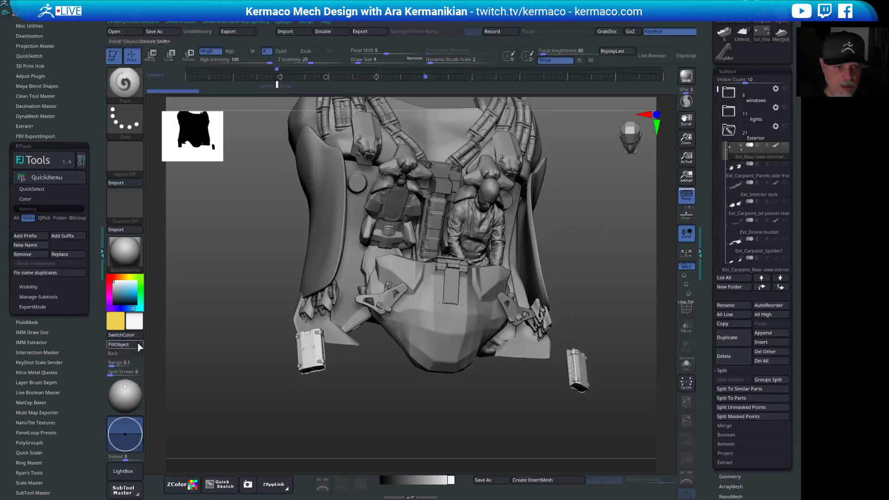
pyautogui.moveTo(121, 353); pyautogui.dragTo(136, 320)
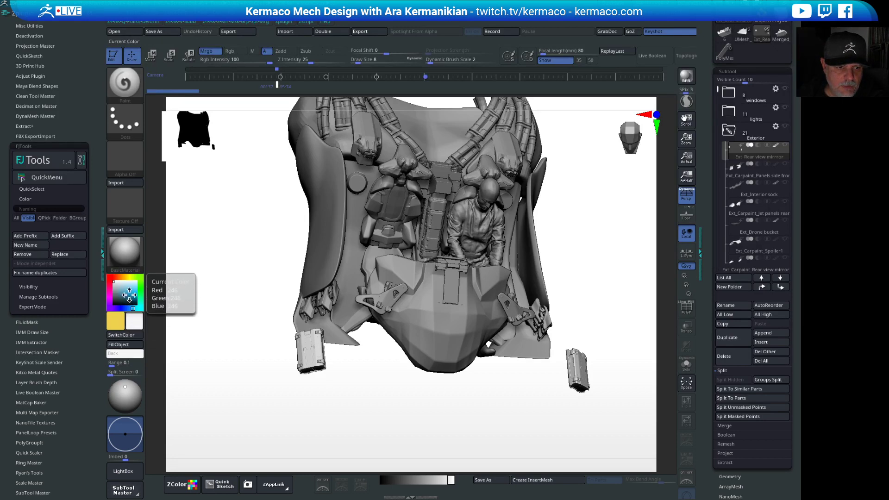
pyautogui.moveTo(113, 283); pyautogui.dragTo(114, 290)
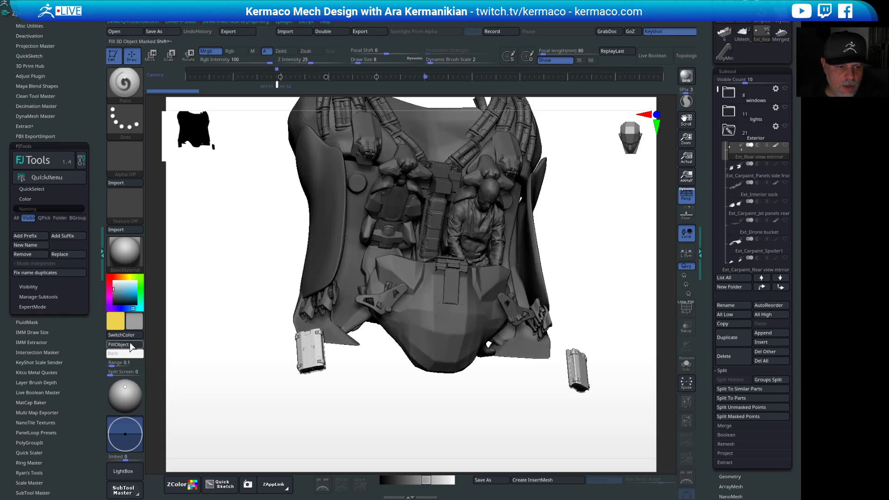
pyautogui.moveTo(125, 354); pyautogui.dragTo(135, 326)
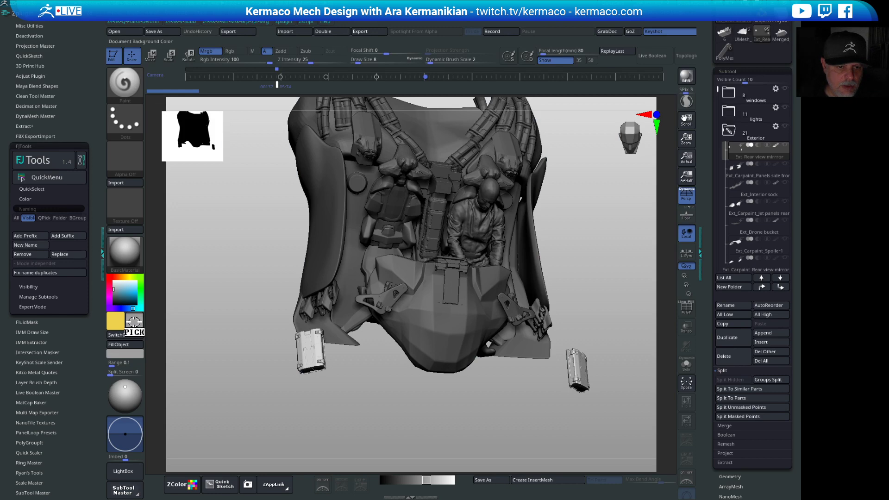
# Inspect the dashboard, steering controls, seats and front of the vehicle up close against the grey background.
pyautogui.moveTo(232, 265); pyautogui.dragTo(572, 264)
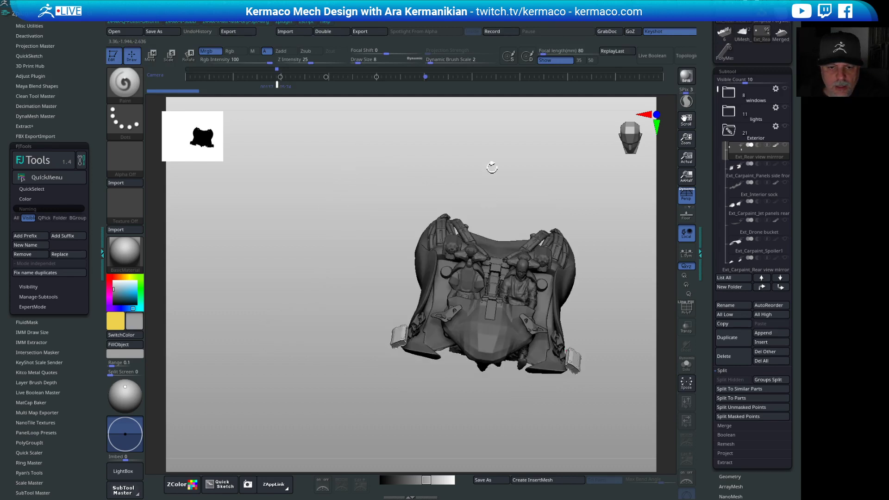
pyautogui.keyDown('alt'); pyautogui.moveTo(490, 166); pyautogui.dragTo(465, 268); pyautogui.keyUp('alt')
pyautogui.moveTo(389, 316); pyautogui.dragTo(369, 305)
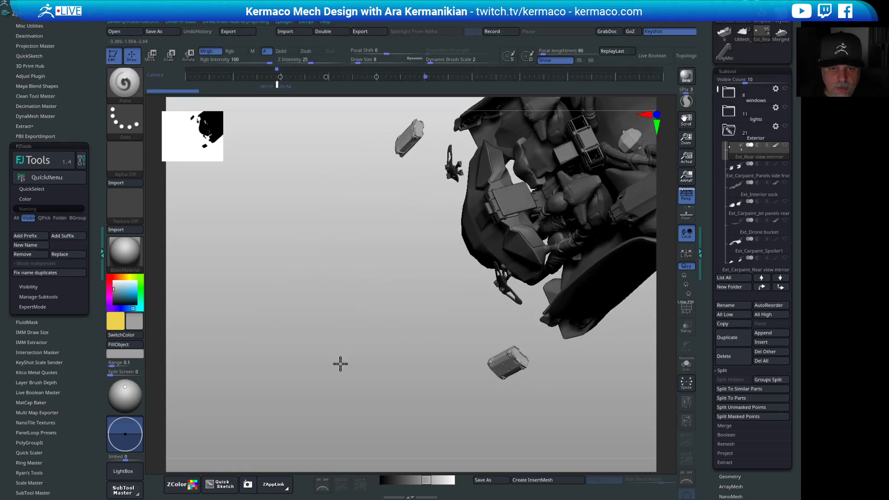
pyautogui.moveTo(339, 363); pyautogui.dragTo(430, 165)
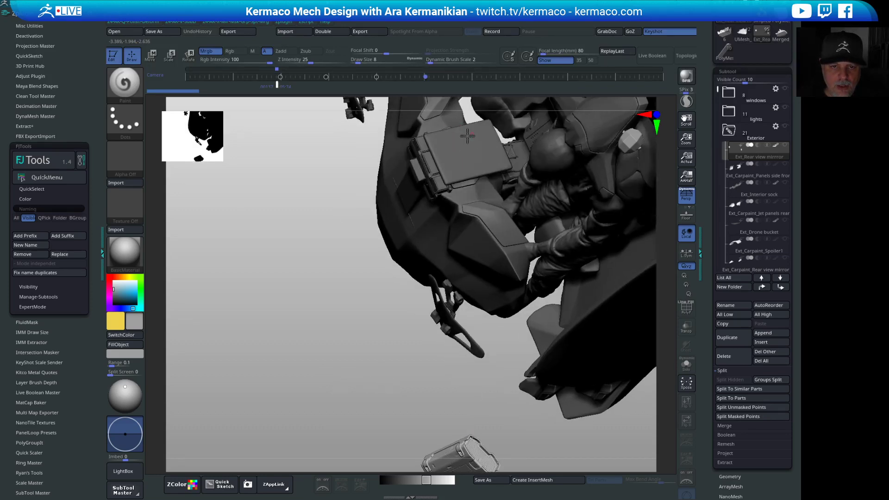
pyautogui.moveTo(339, 362); pyautogui.dragTo(426, 218)
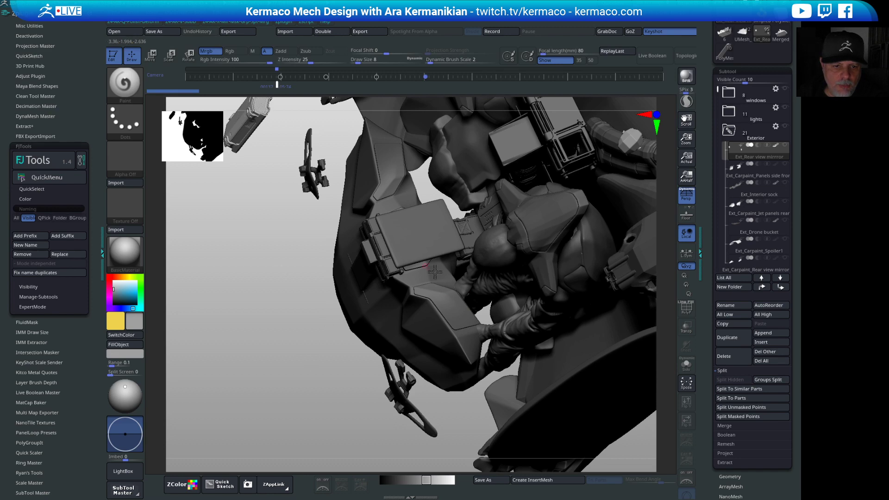
pyautogui.moveTo(250, 330); pyautogui.dragTo(502, 351)
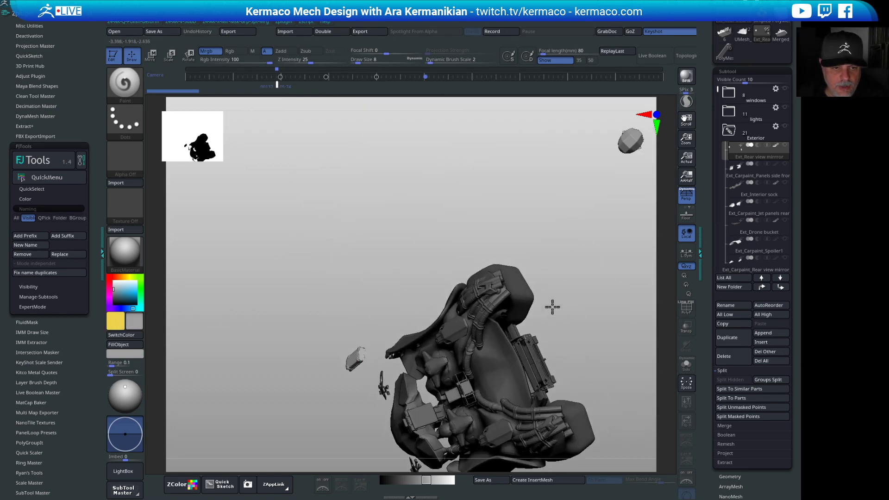
pyautogui.moveTo(552, 307); pyautogui.dragTo(512, 314)
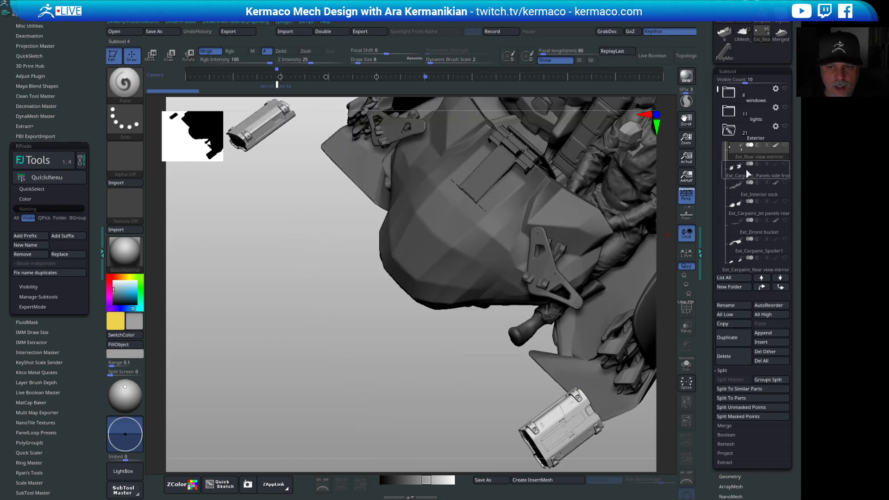
# Collapse the Exterior folder, hide the interior folder and select the people folder to isolate the seated figure and seats.
pyautogui.moveTo(787, 132)
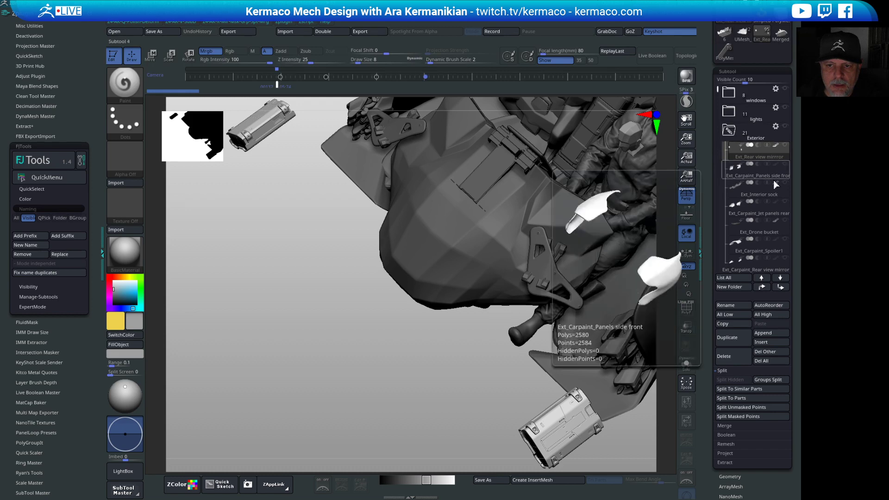
pyautogui.click(779, 132)
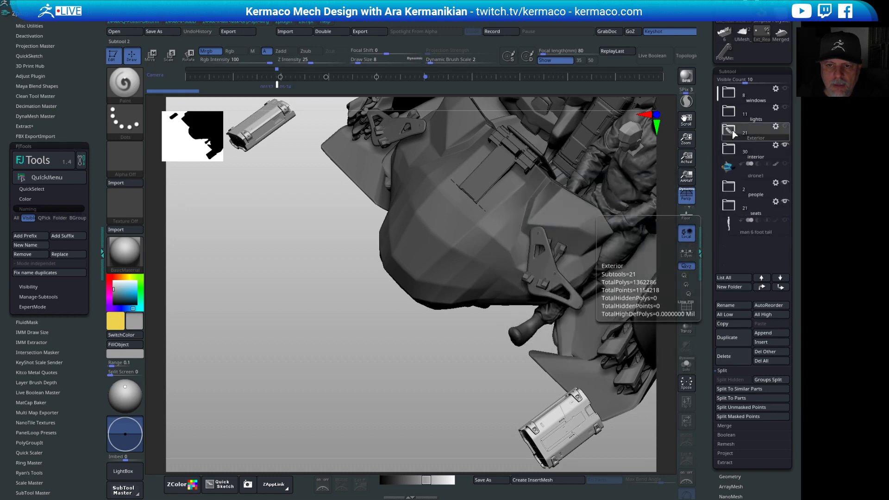
pyautogui.click(785, 146)
pyautogui.moveTo(340, 323); pyautogui.dragTo(631, 251)
pyautogui.click(764, 198)
pyautogui.moveTo(583, 377); pyautogui.dragTo(568, 180)
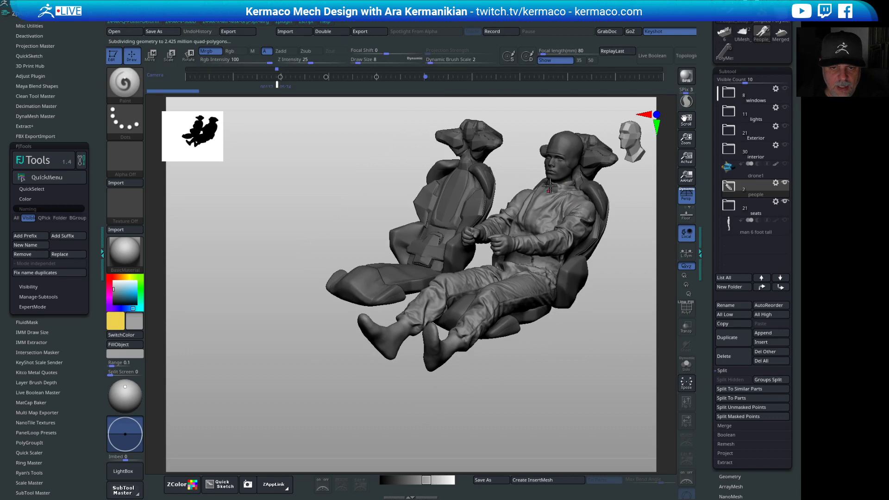
# Toggle the seats folder's visibility and examine the seated figure and both seats from the front and side.
pyautogui.click(785, 201)
pyautogui.click(785, 200)
pyautogui.click(784, 203)
pyautogui.click(784, 203)
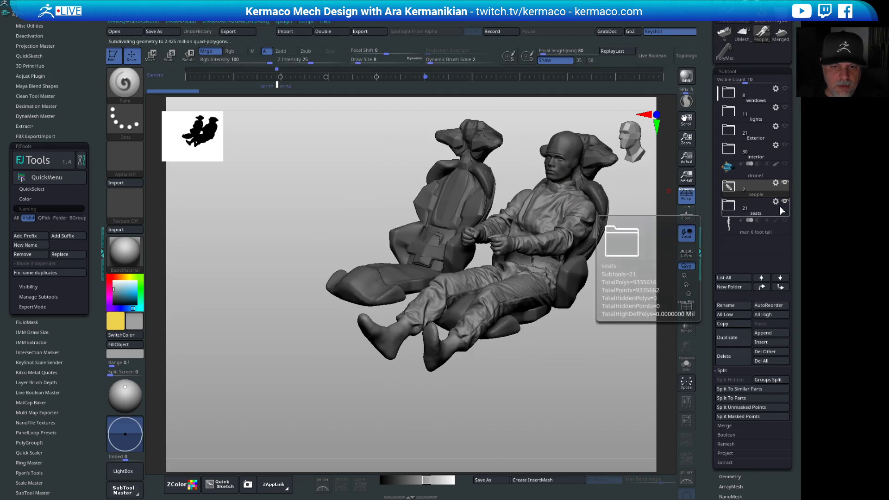
pyautogui.moveTo(402, 419); pyautogui.dragTo(379, 351)
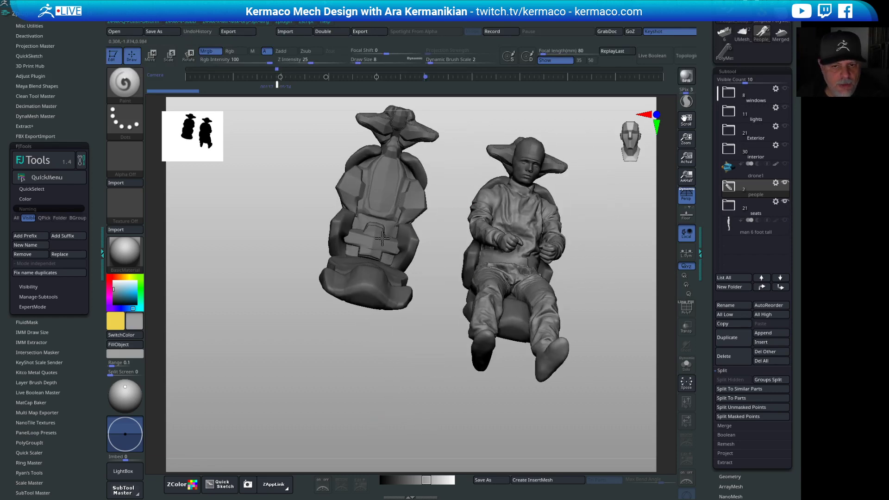
pyautogui.moveTo(399, 364); pyautogui.dragTo(324, 359)
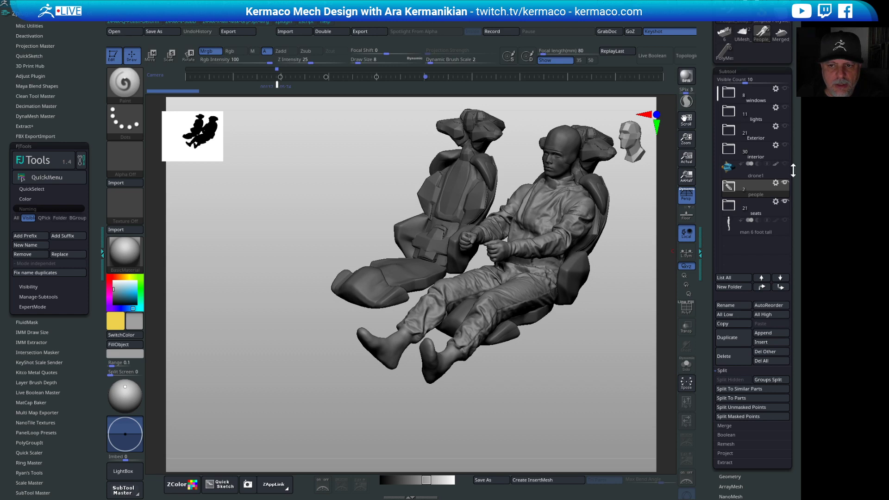
# Hide the seats and people folders, and show both of them again.
pyautogui.click(781, 212)
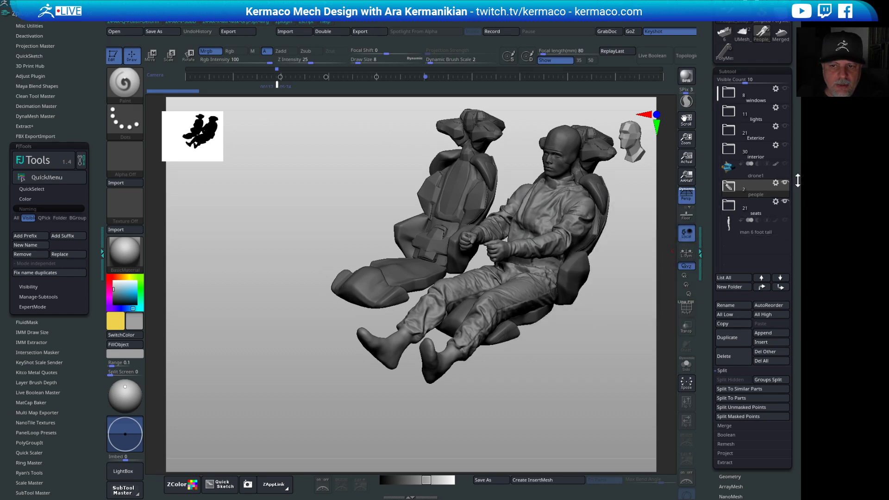
pyautogui.click(785, 202)
pyautogui.click(784, 147)
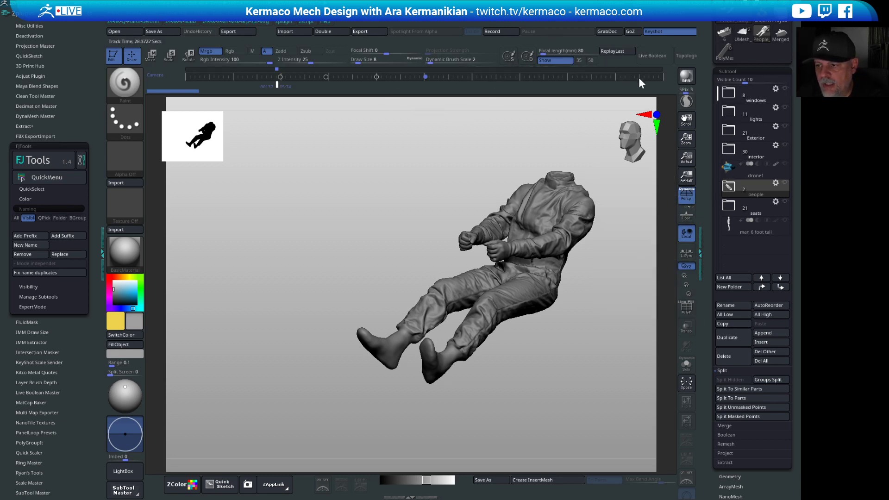
pyautogui.click(785, 183)
pyautogui.click(784, 201)
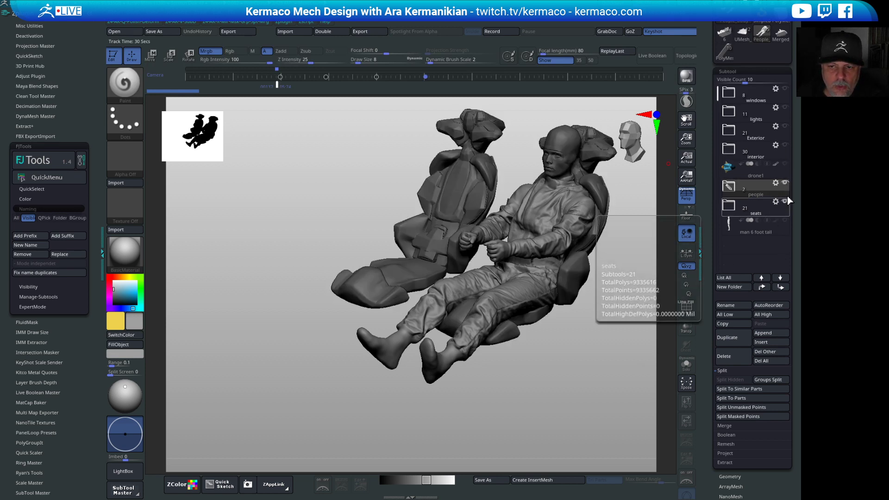
# Show the drone and the interior, Exterior, lights and windows folders, and frame the complete vehicle.
pyautogui.click(785, 164)
pyautogui.click(785, 146)
pyautogui.click(785, 127)
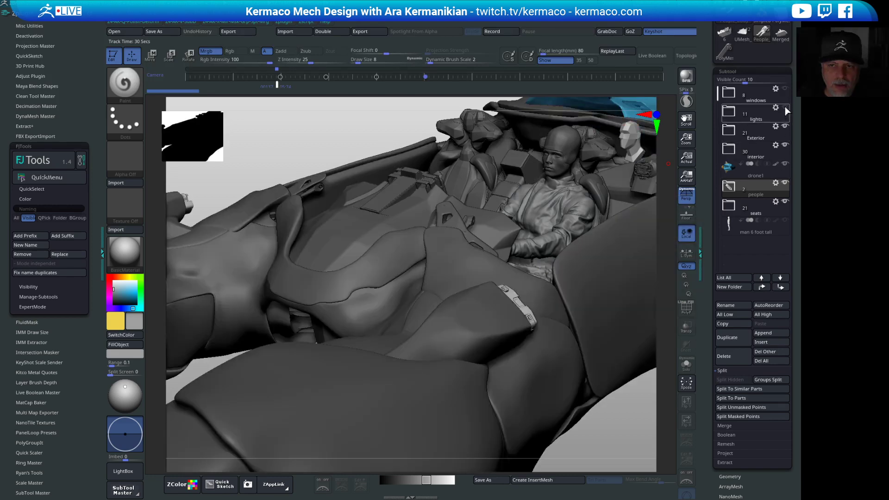
pyautogui.click(785, 107)
pyautogui.click(785, 88)
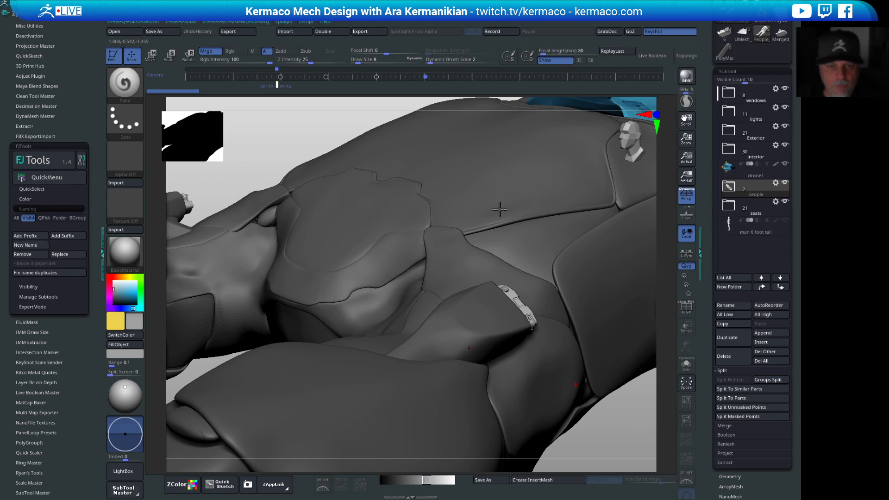
pyautogui.press('f')
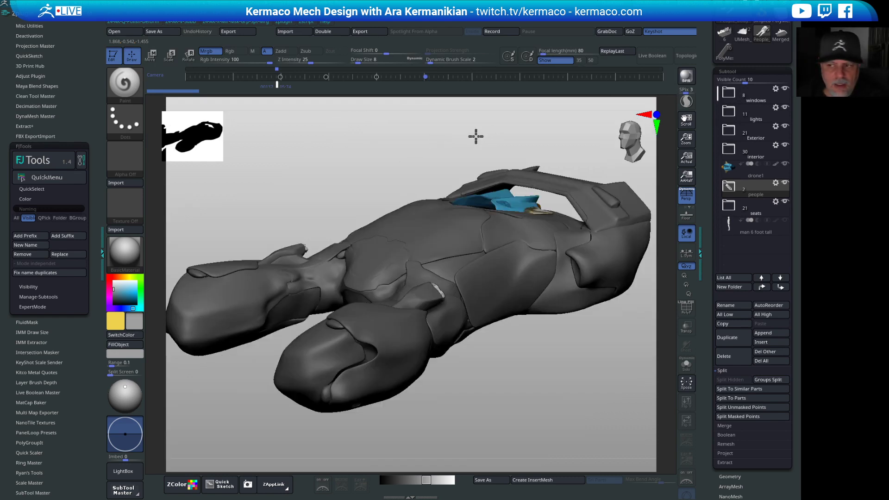
pyautogui.keyDown('alt'); pyautogui.moveTo(474, 136); pyautogui.dragTo(486, 123); pyautogui.keyUp('alt')
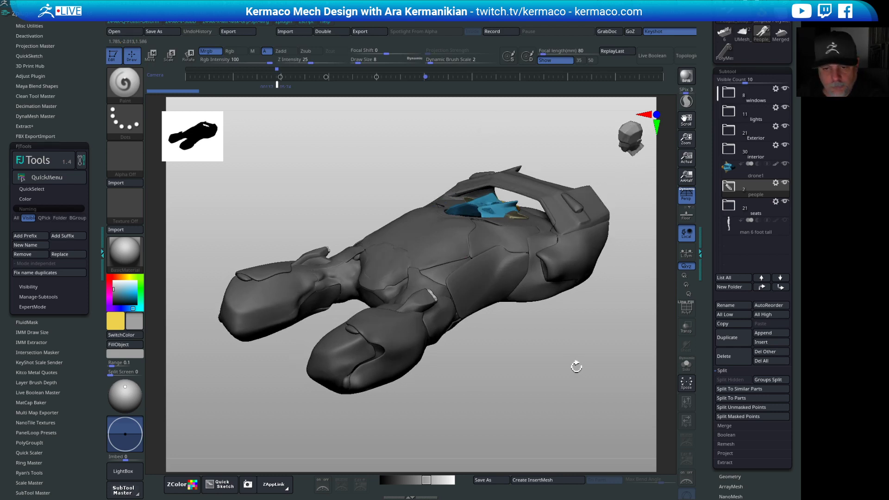
# Try a dark grey and a pale tint on the uncoloured vehicle parts, and set the current colour to blue, RGB 23, 153, 202.
pyautogui.moveTo(588, 371); pyautogui.dragTo(596, 305)
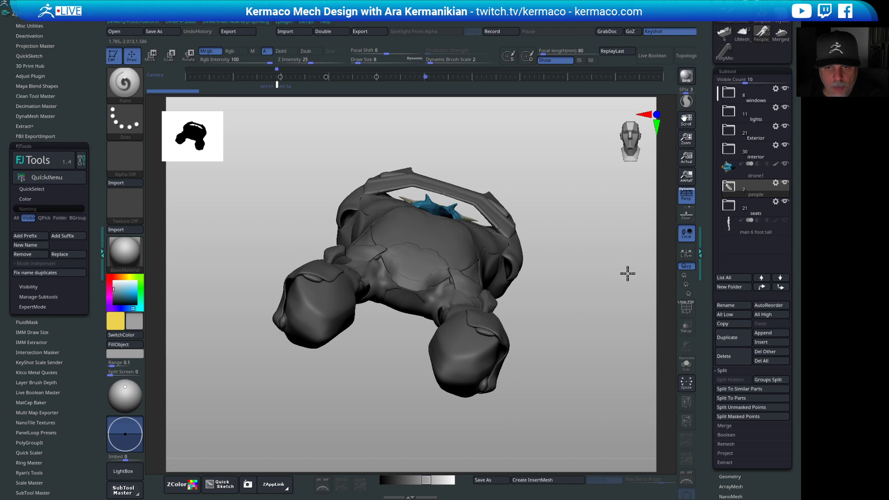
pyautogui.moveTo(627, 274)
pyautogui.keyDown('shift'); pyautogui.mouseDown()
pyautogui.moveTo(605, 276)
pyautogui.moveTo(581, 250)
pyautogui.moveTo(581, 323)
pyautogui.moveTo(574, 277)
pyautogui.mouseUp(); pyautogui.keyUp('shift')
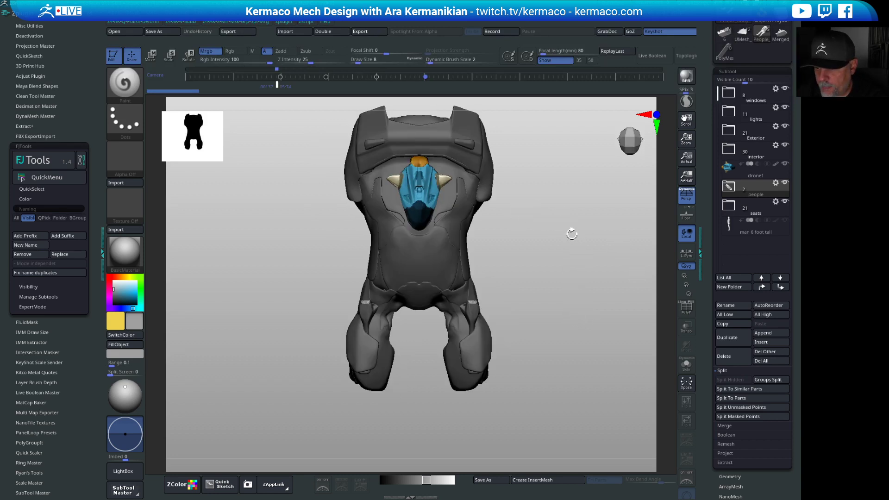
pyautogui.moveTo(579, 290); pyautogui.dragTo(578, 294)
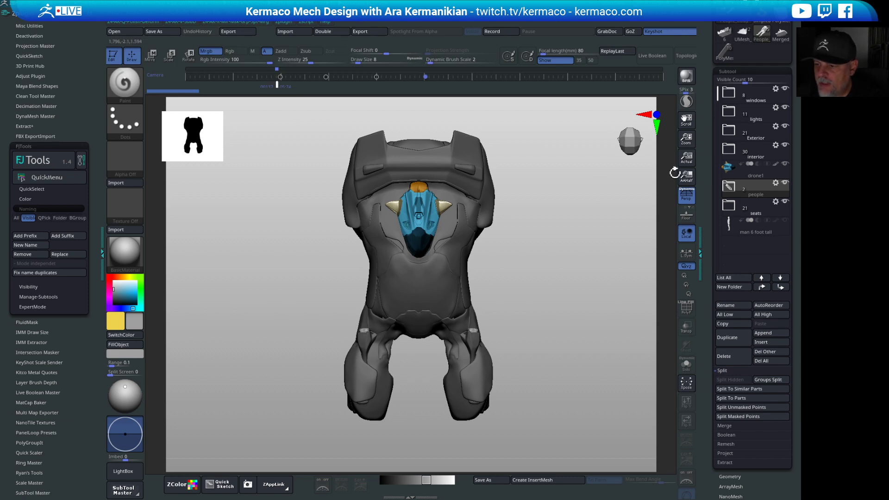
pyautogui.moveTo(572, 337)
pyautogui.mouseDown()
pyautogui.moveTo(573, 248)
pyautogui.moveTo(598, 260)
pyautogui.moveTo(561, 270)
pyautogui.moveTo(599, 274)
pyautogui.moveTo(607, 313)
pyautogui.moveTo(572, 324)
pyautogui.mouseUp()
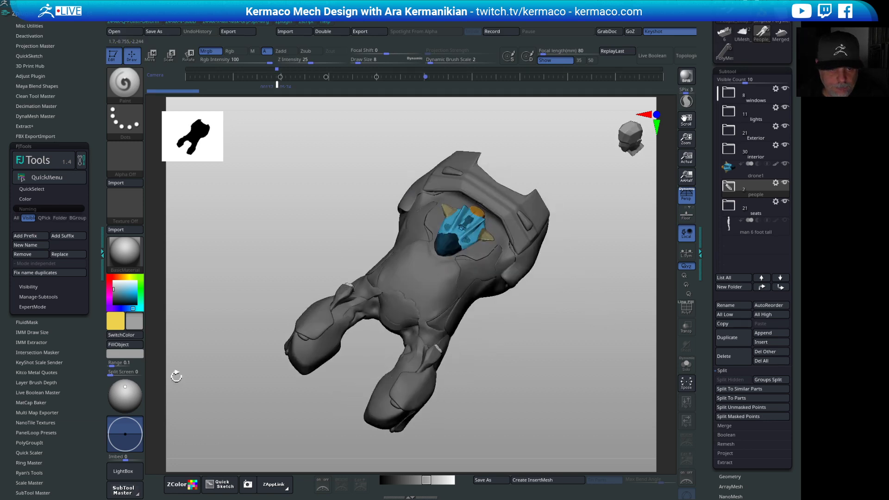
pyautogui.moveTo(119, 290); pyautogui.dragTo(114, 296)
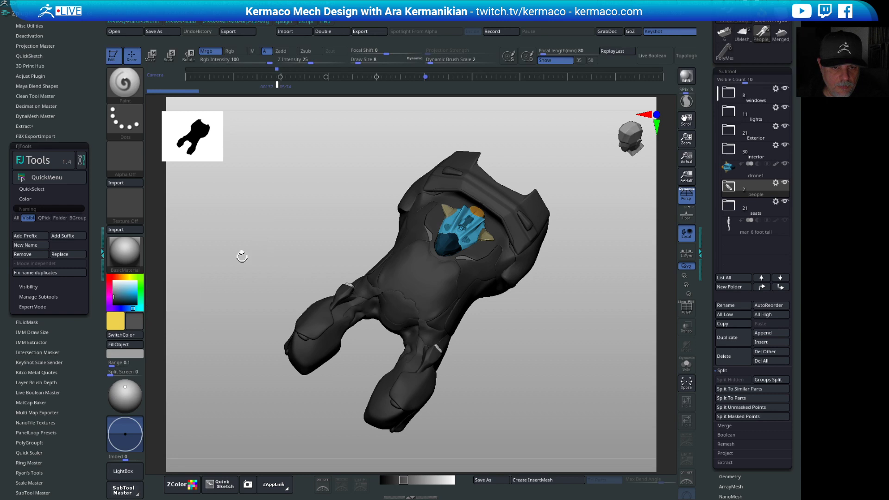
pyautogui.click(129, 292)
pyautogui.moveTo(129, 292); pyautogui.dragTo(136, 283)
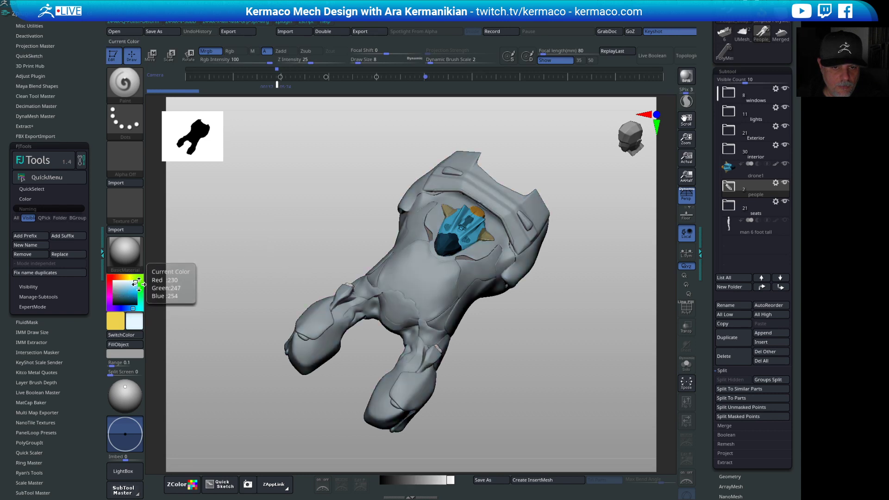
pyautogui.click(131, 294)
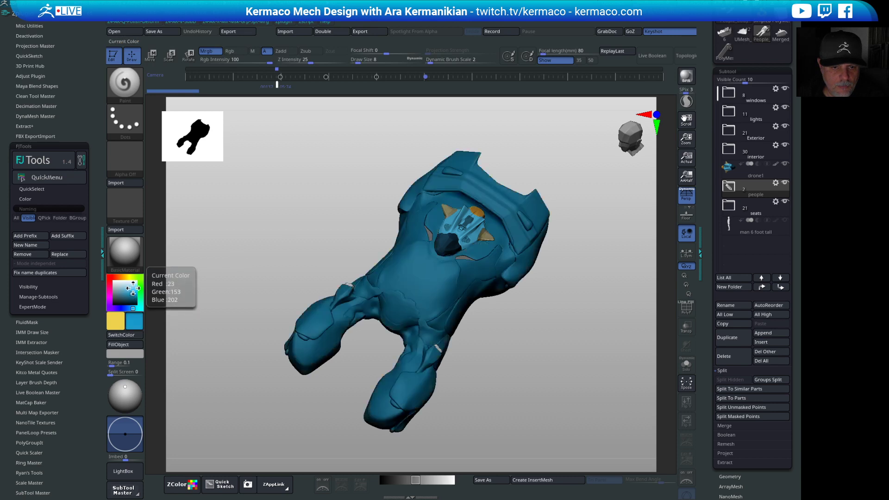
# Select the drone1 subtool and isolate it with Solo.
pyautogui.moveTo(373, 178); pyautogui.dragTo(488, 184)
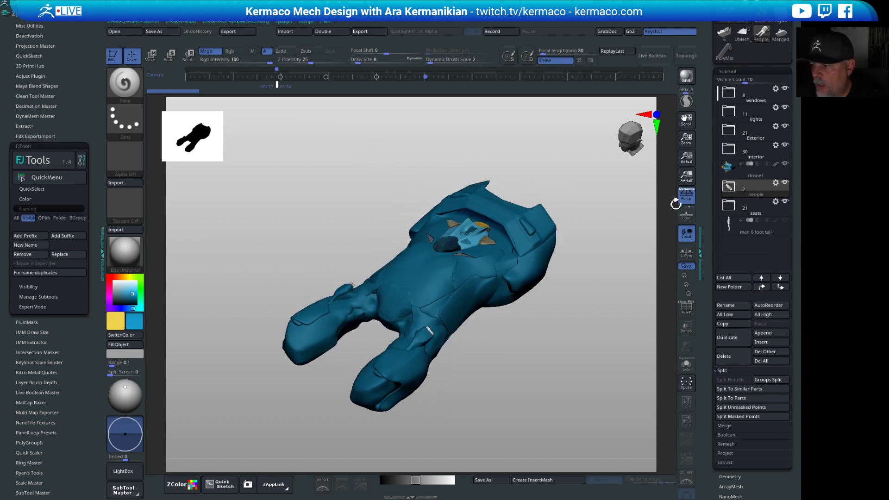
pyautogui.moveTo(592, 315); pyautogui.dragTo(387, 196)
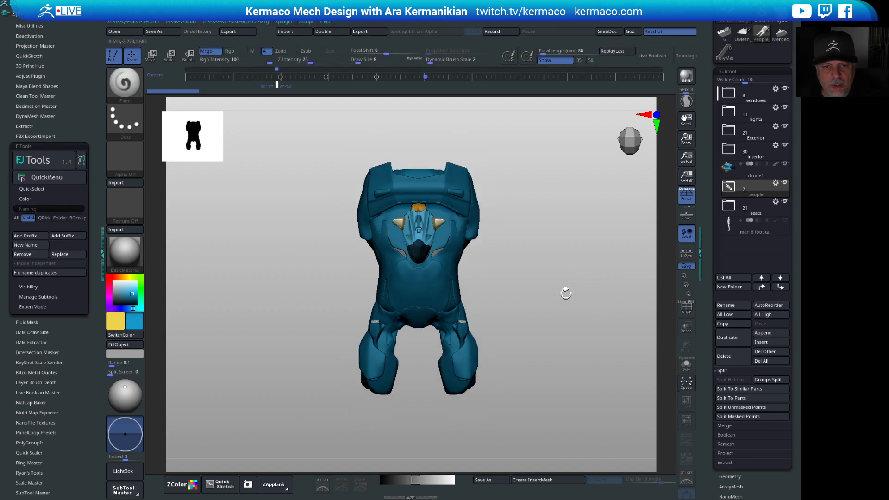
pyautogui.moveTo(563, 264); pyautogui.dragTo(601, 243)
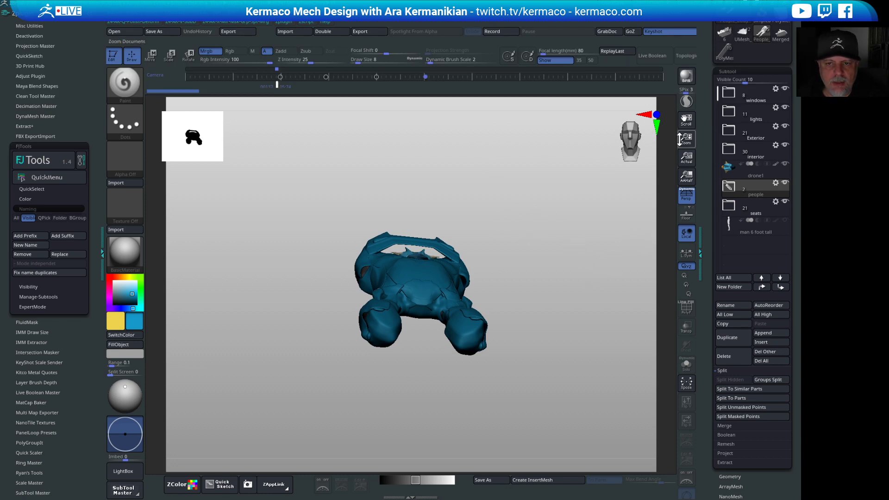
pyautogui.click(763, 177)
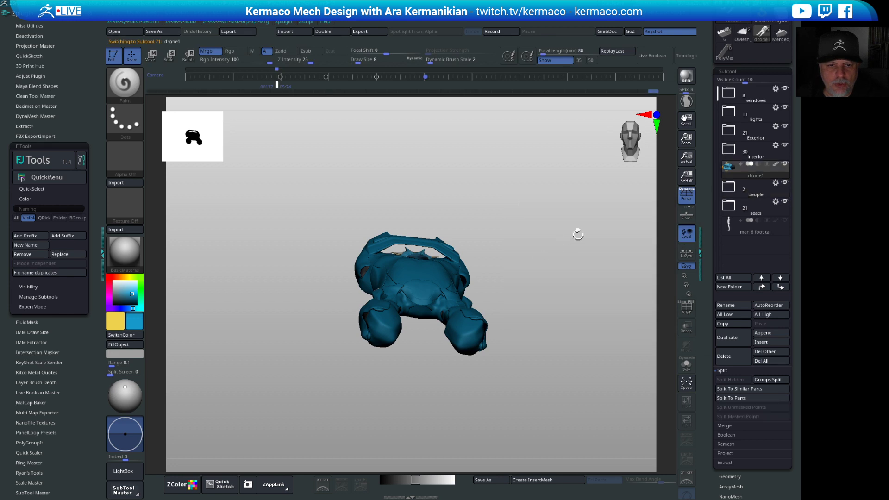
pyautogui.click(689, 368)
pyautogui.moveTo(547, 281); pyautogui.dragTo(554, 196)
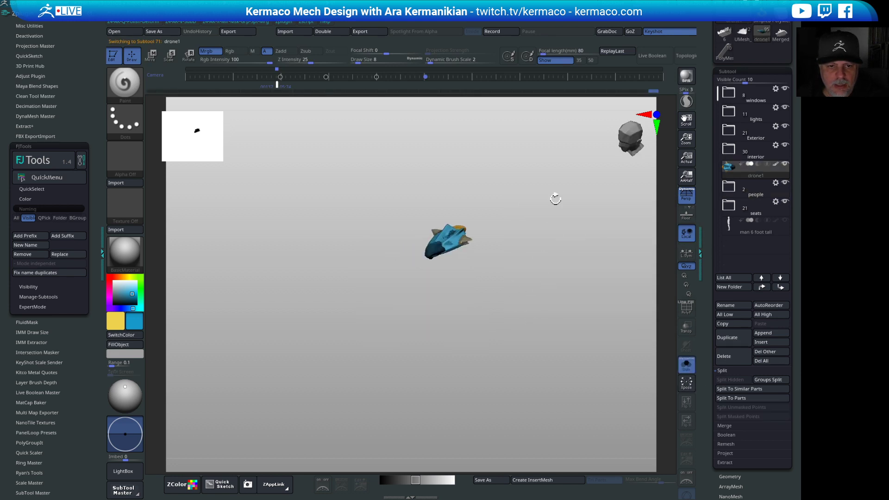
pyautogui.click(34, 136)
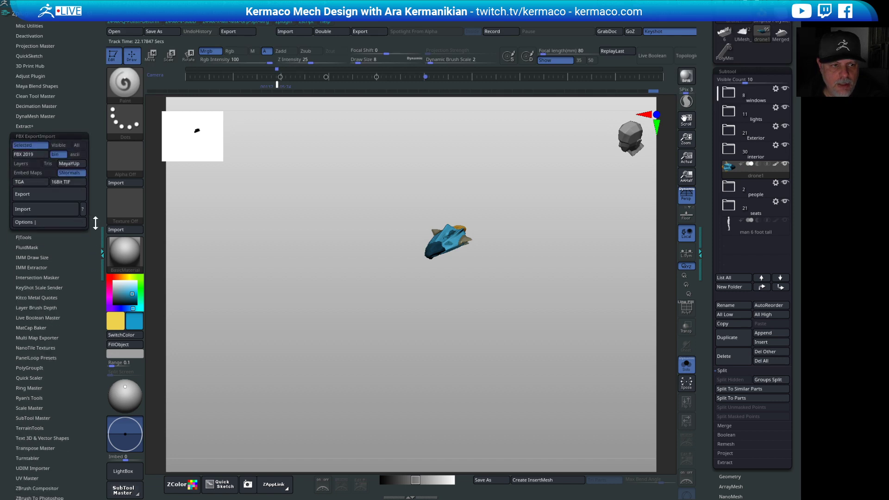
pyautogui.click(33, 136)
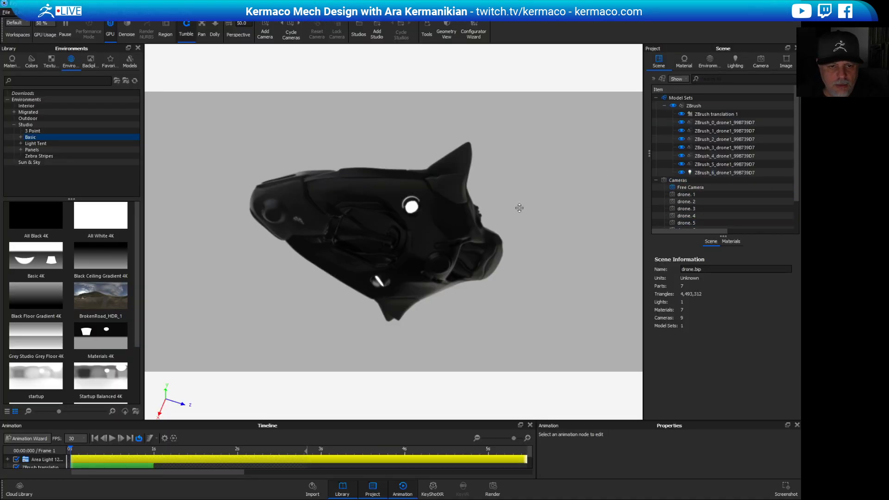
# Switch to KeyShot with the drone.bip scene and examine the textured drone from above.
pyautogui.moveTo(541, 182); pyautogui.dragTo(609, 252)
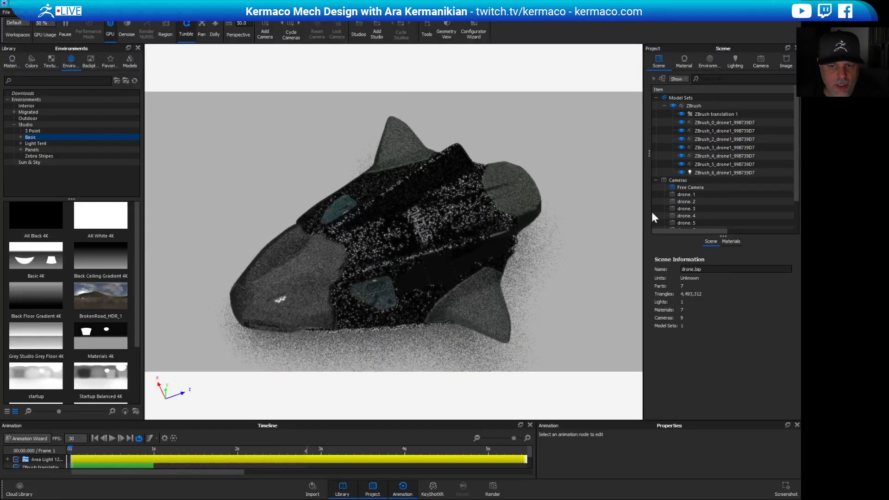
pyautogui.click(720, 114)
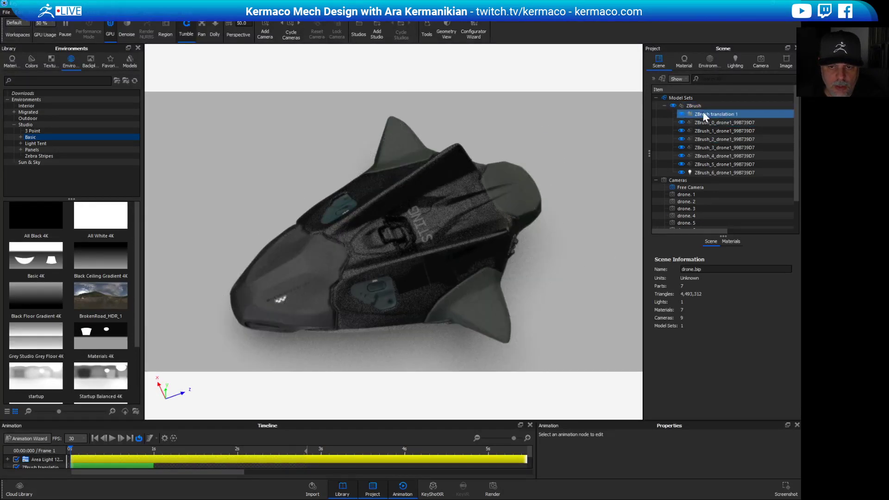
pyautogui.click(690, 187)
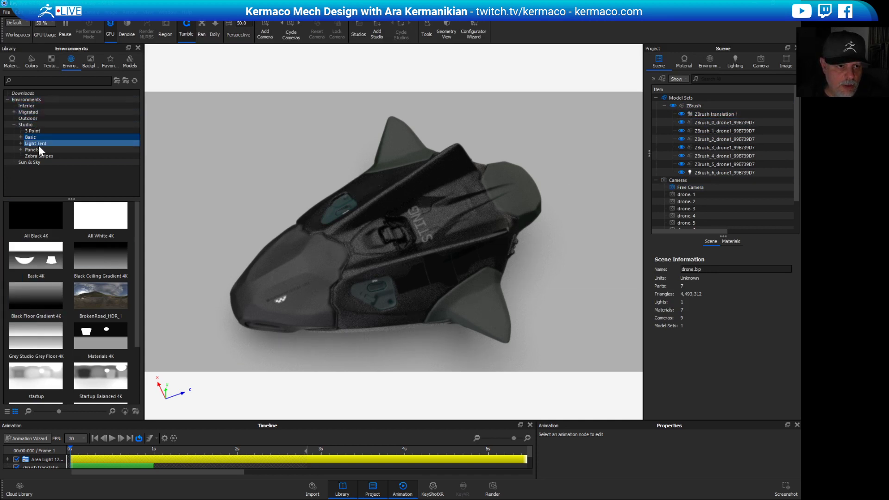
# Browse the material library to the rough variants of hard plastic.
pyautogui.click(13, 63)
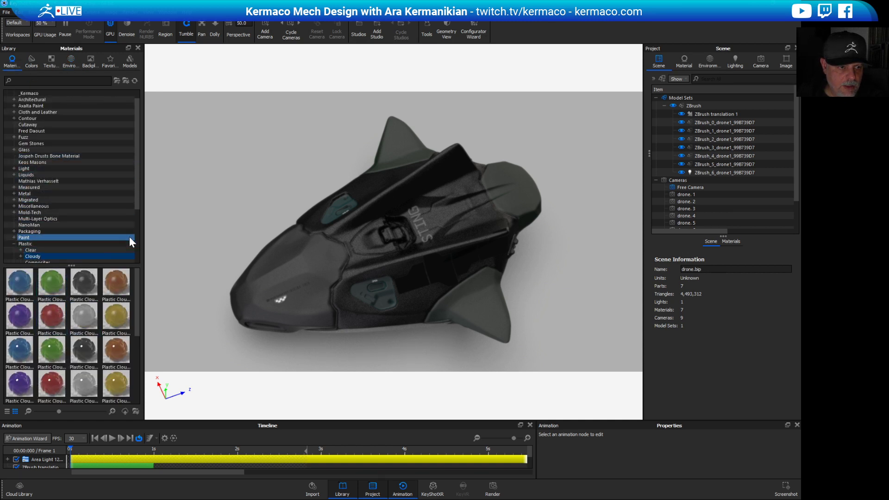
pyautogui.click(135, 206)
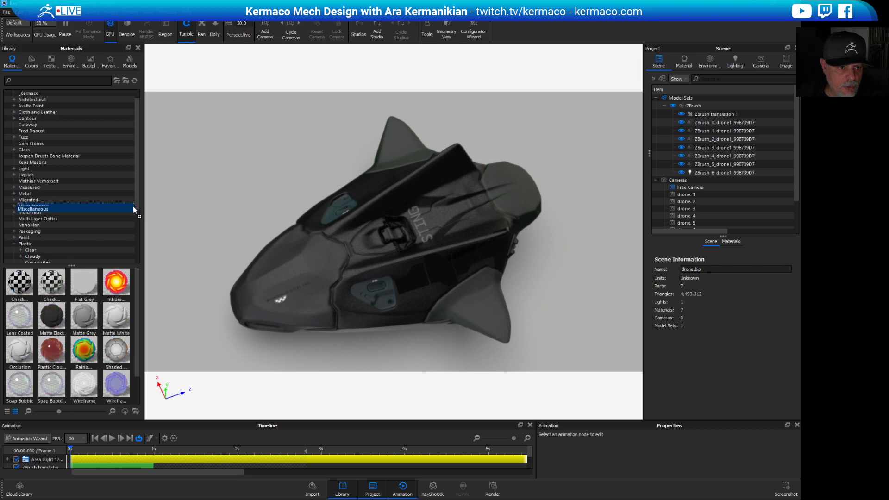
pyautogui.moveTo(133, 206); pyautogui.dragTo(133, 203)
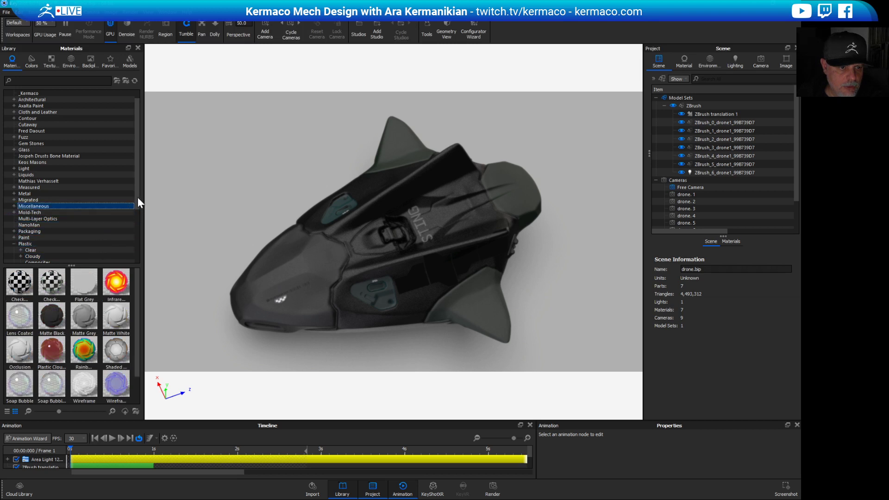
pyautogui.moveTo(136, 200); pyautogui.dragTo(137, 240)
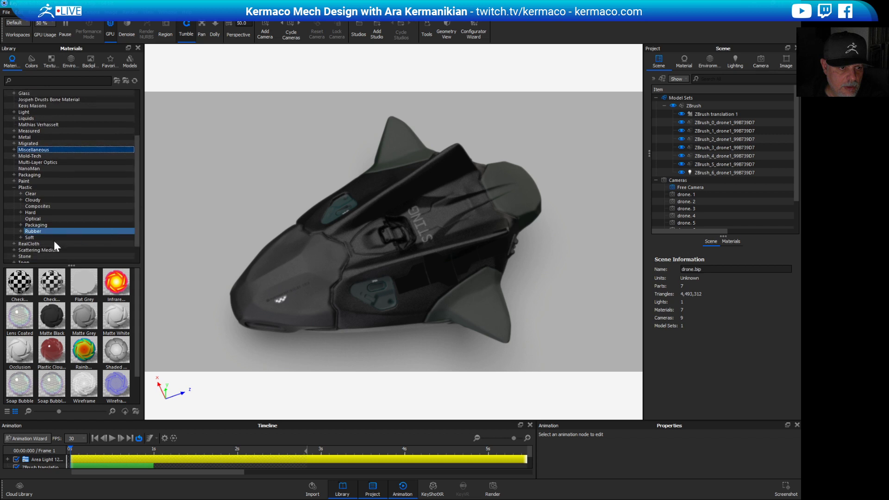
pyautogui.click(42, 213)
pyautogui.click(21, 212)
pyautogui.click(39, 218)
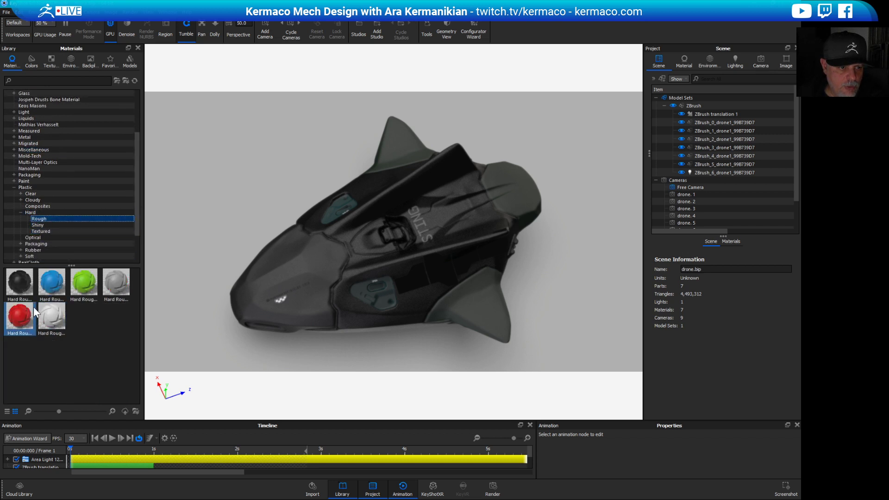
# Apply the grey Hard Rough plastic to the drone's nose, main body, fins and tail section.
pyautogui.click(52, 316)
pyautogui.moveTo(116, 279); pyautogui.dragTo(335, 264)
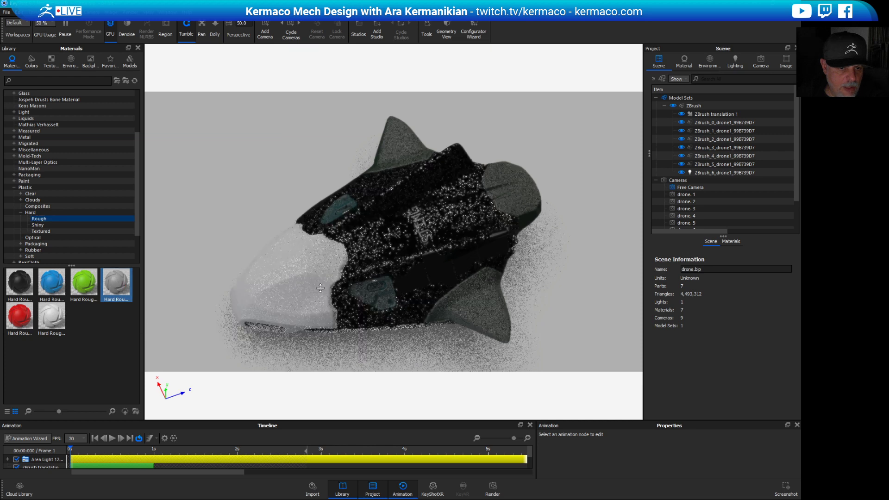
pyautogui.moveTo(116, 283); pyautogui.dragTo(335, 209)
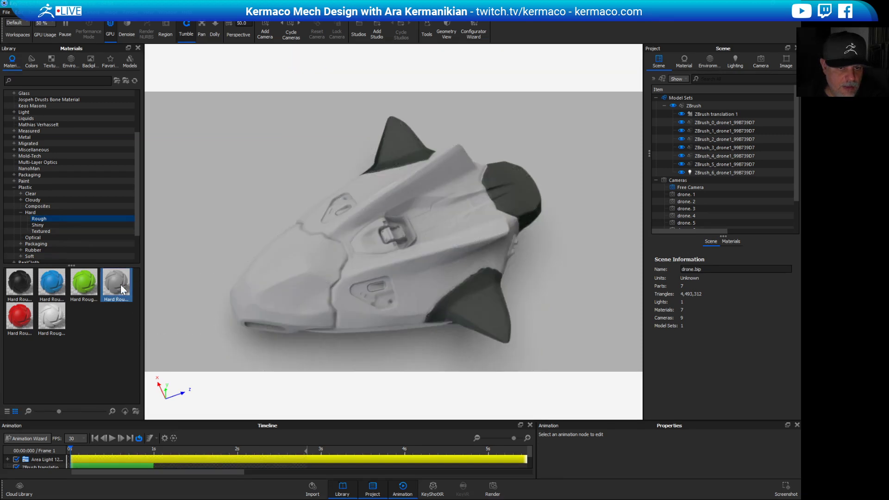
pyautogui.moveTo(115, 283); pyautogui.dragTo(427, 159)
pyautogui.moveTo(406, 259); pyautogui.dragTo(406, 259)
pyautogui.moveTo(116, 282); pyautogui.dragTo(537, 190)
pyautogui.moveTo(121, 294); pyautogui.dragTo(526, 199)
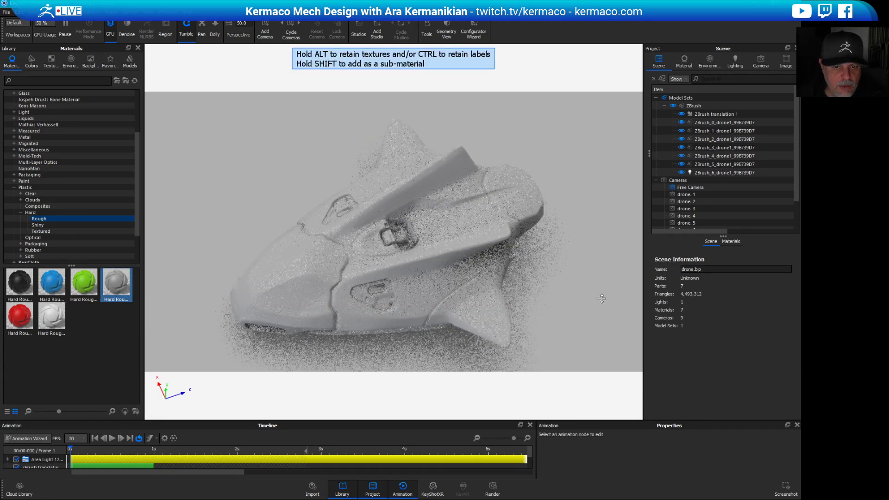
# Apply the grey Hard Rough plastic to the glowing round lights on the drone's underside.
pyautogui.moveTo(585, 287); pyautogui.dragTo(549, 194)
pyautogui.moveTo(513, 228); pyautogui.dragTo(418, 75, button='middle')
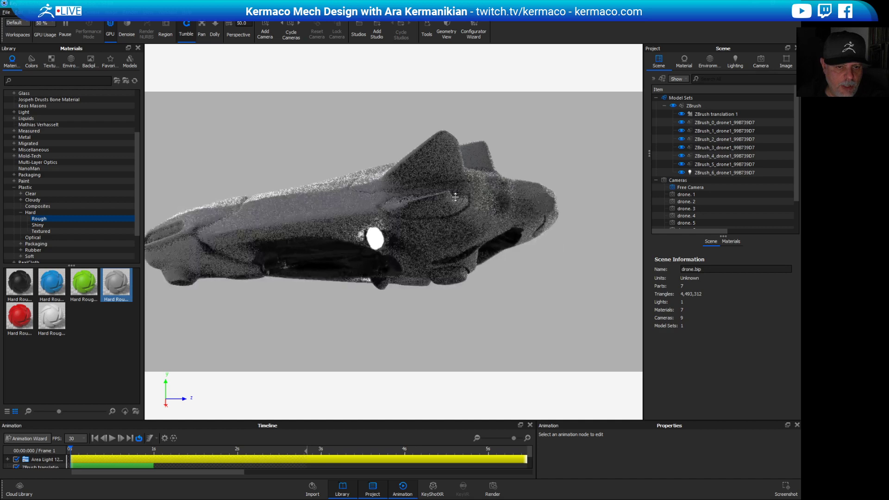
pyautogui.scroll(-2, 454, 194)
pyautogui.moveTo(509, 277); pyautogui.dragTo(357, 298)
pyautogui.moveTo(116, 297); pyautogui.dragTo(360, 212)
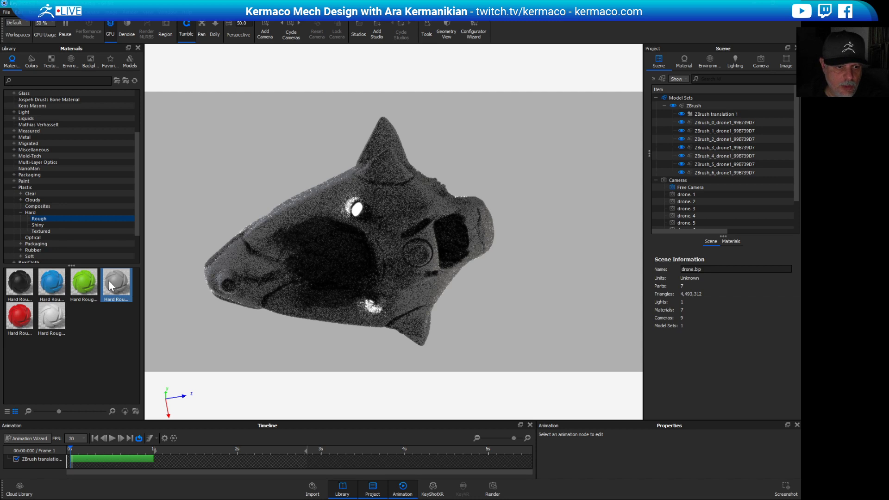
pyautogui.moveTo(111, 285); pyautogui.dragTo(370, 216)
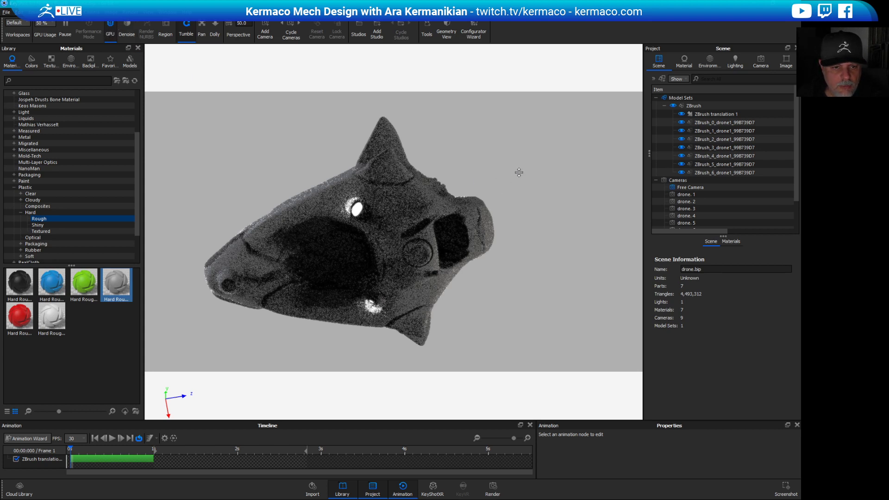
# Switch the real-time rendering from GPU to CPU, and view the interface preferences without changing them.
pyautogui.click(110, 28)
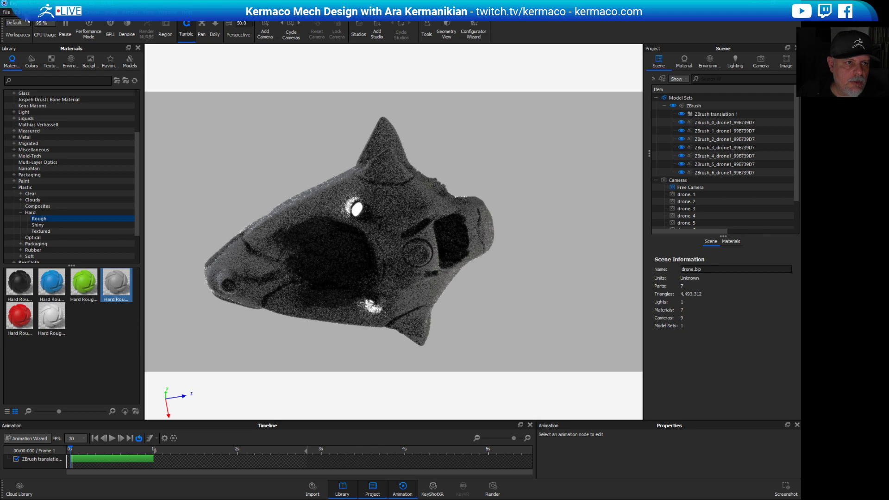
pyautogui.click(20, 12)
pyautogui.click(41, 101)
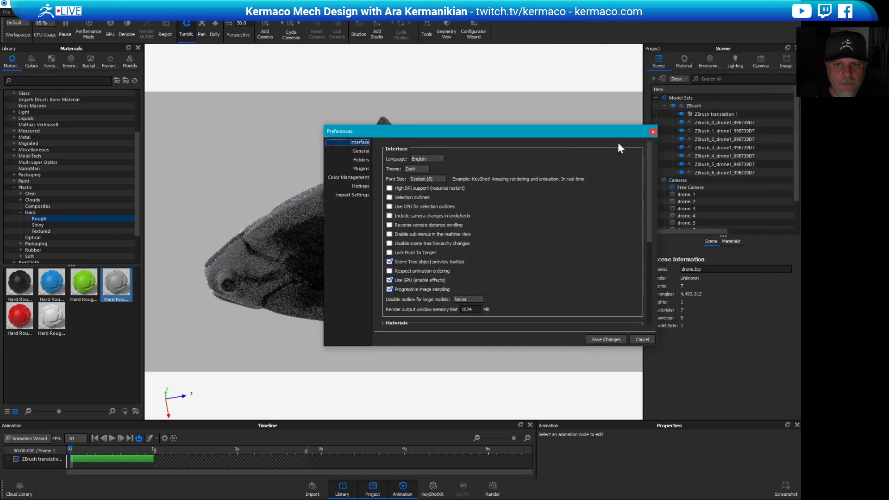
pyautogui.click(653, 132)
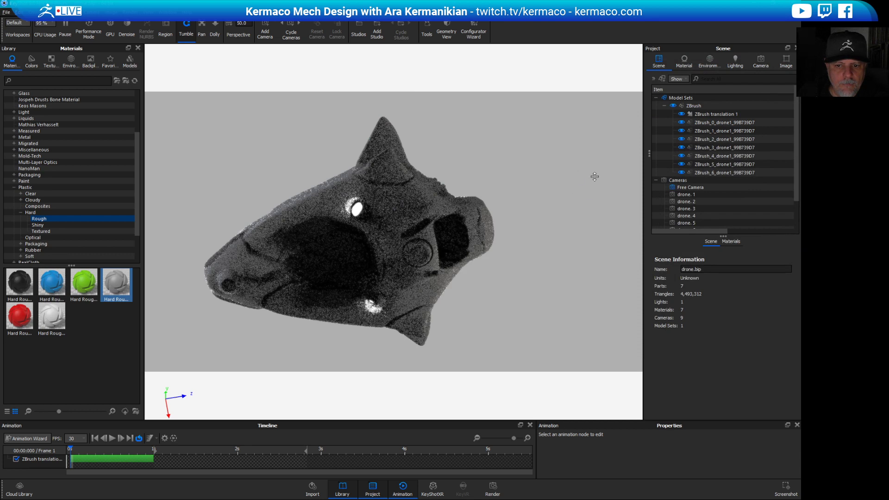
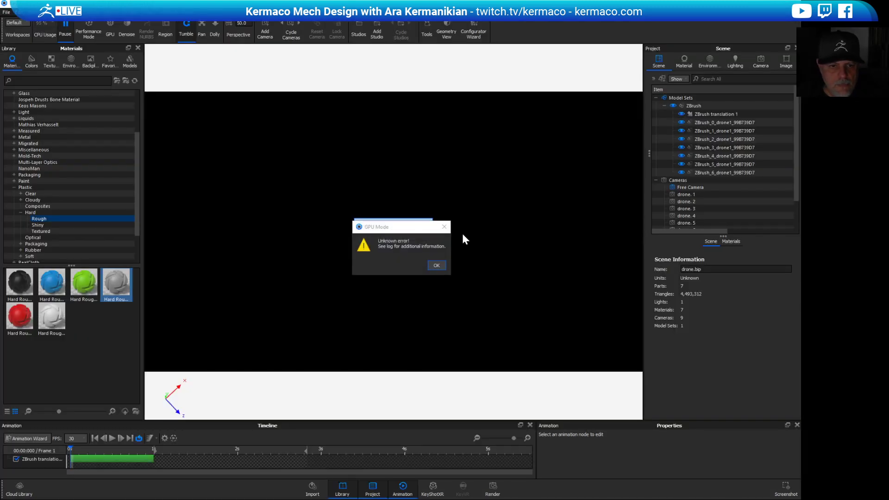
# Dismiss the GPU Mode error, resume the paused real-time render and frame the drone's underside.
pyautogui.click(436, 265)
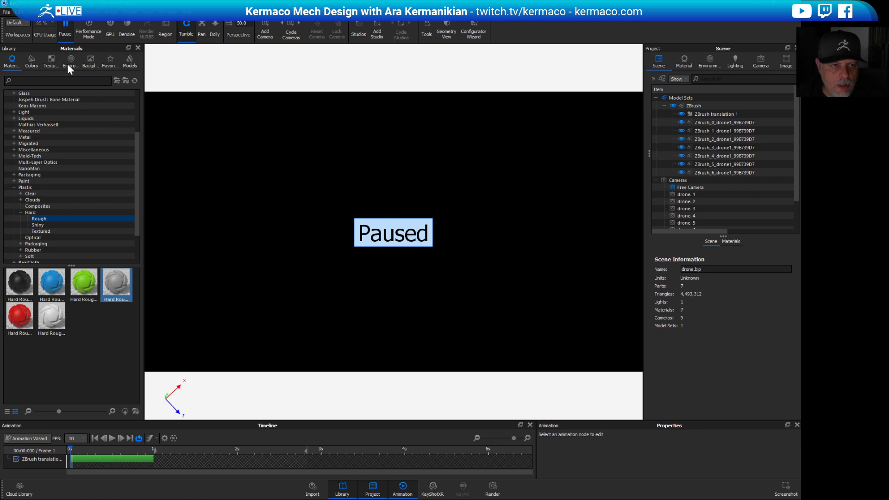
pyautogui.click(65, 27)
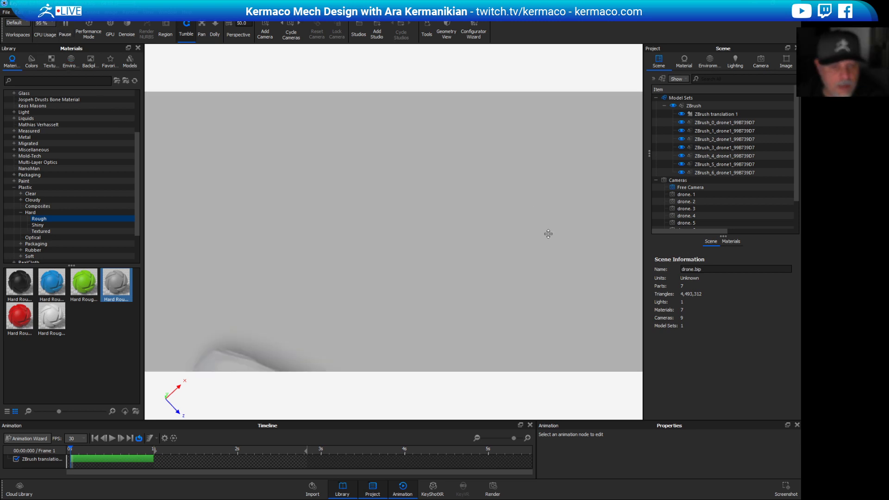
pyautogui.moveTo(560, 244); pyautogui.dragTo(432, 255)
pyautogui.scroll(5, 524, 277)
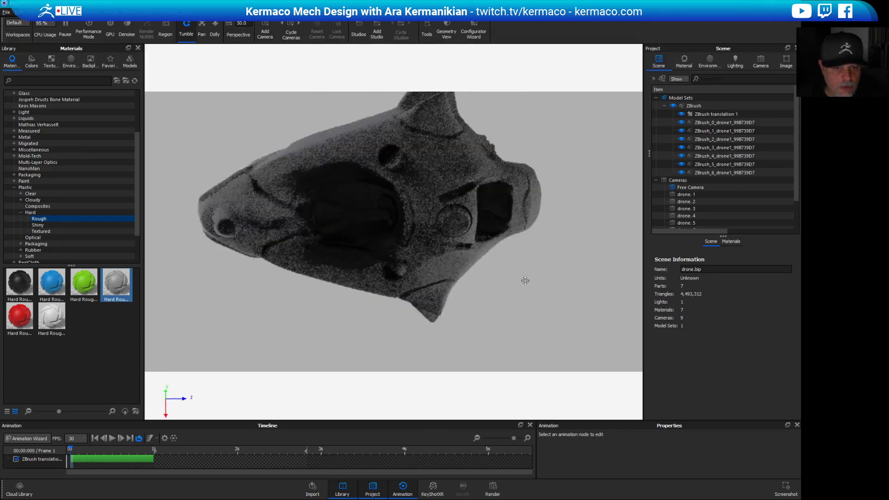
# Apply the grey Hard Rough plastic to the large dark recess in the middle of the drone's underside.
pyautogui.keyDown('alt'); pyautogui.moveTo(638, 341); pyautogui.dragTo(435, 248, button='right'); pyautogui.keyUp('alt')
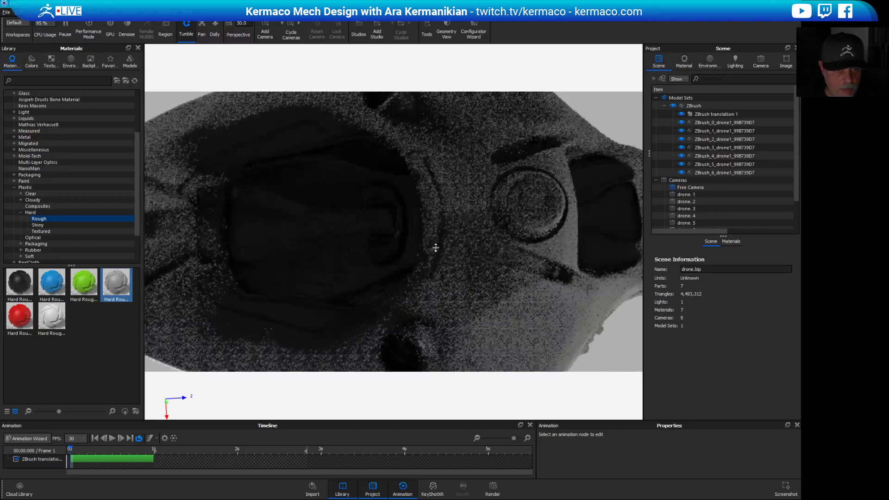
pyautogui.moveTo(435, 248); pyautogui.dragTo(401, 250, button='middle')
pyautogui.keyDown('alt'); pyautogui.moveTo(401, 250); pyautogui.dragTo(326, 266, button='right'); pyautogui.keyUp('alt')
pyautogui.moveTo(112, 289); pyautogui.dragTo(370, 232)
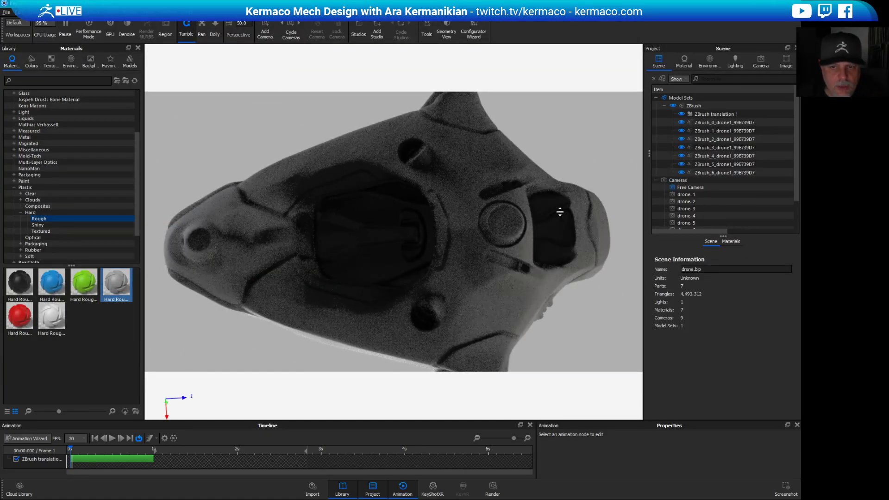
pyautogui.moveTo(560, 212); pyautogui.dragTo(602, 204)
# Review the environment settings, the drone's upper side and its parts in the scene list.
pyautogui.click(709, 63)
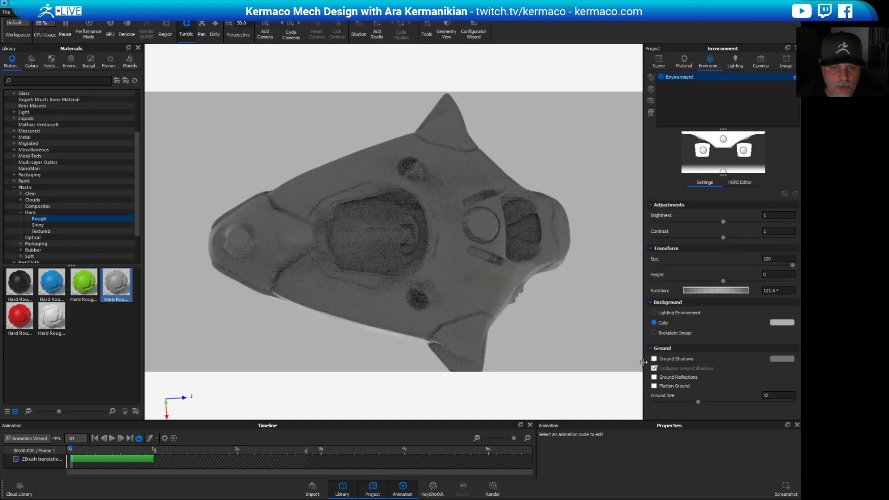
pyautogui.moveTo(553, 172); pyautogui.dragTo(611, 208)
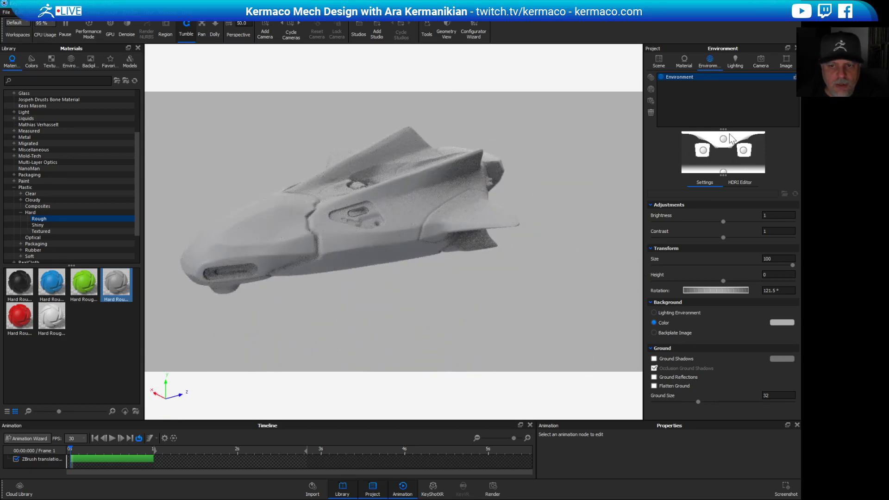
pyautogui.moveTo(507, 228); pyautogui.dragTo(494, 335)
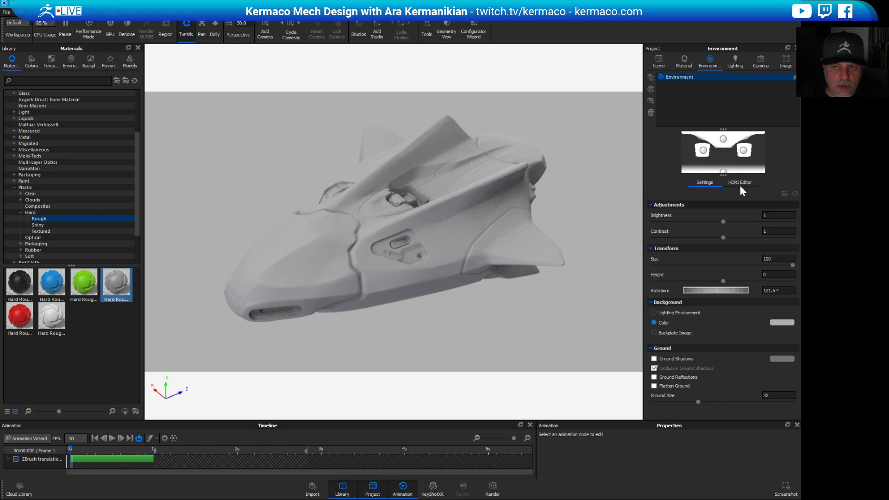
pyautogui.click(662, 62)
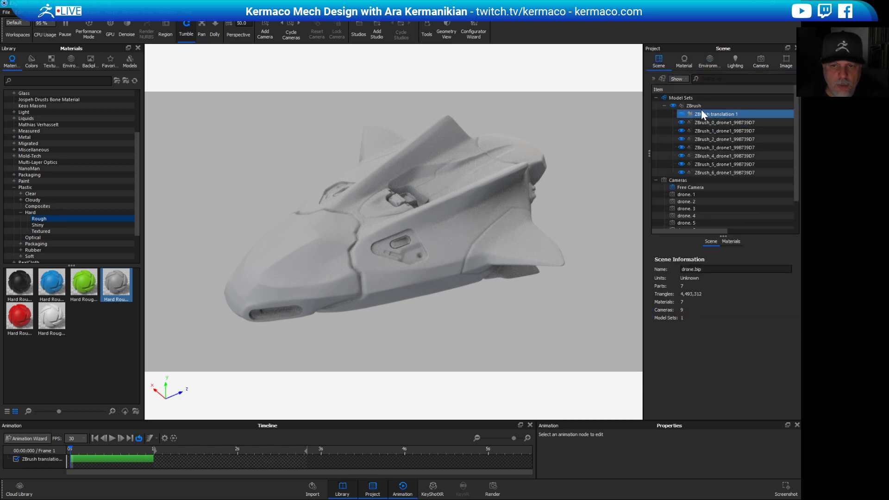
pyautogui.click(725, 132)
pyautogui.moveTo(727, 135); pyautogui.dragTo(685, 165)
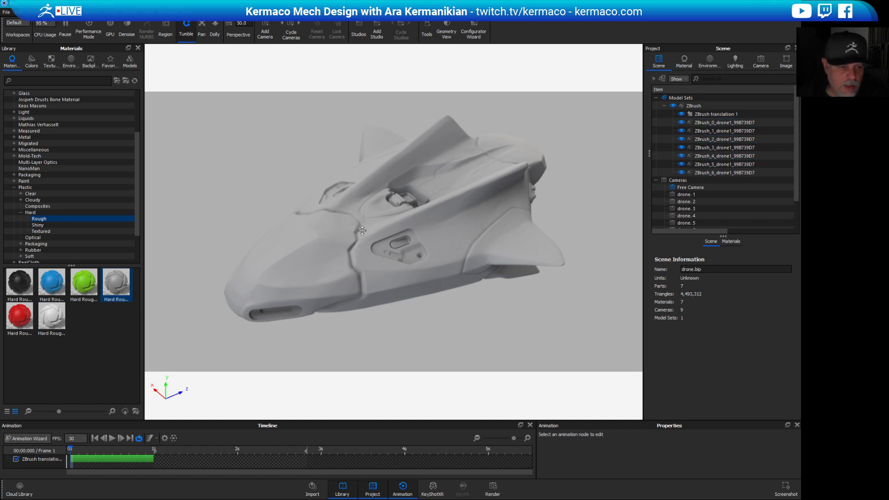
# Apply the black Hard Rough plastic to the drone's nose section.
pyautogui.moveTo(21, 283); pyautogui.dragTo(305, 277)
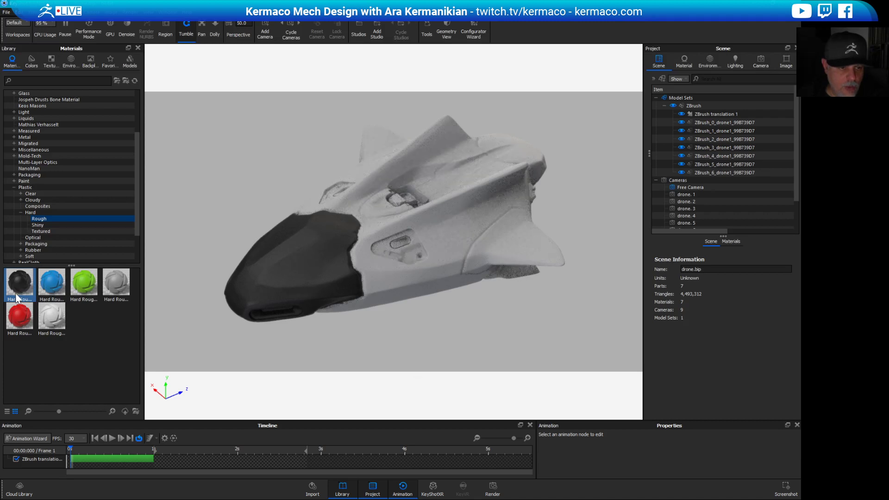
pyautogui.moveTo(393, 308); pyautogui.dragTo(411, 252)
pyautogui.scroll(5, 412, 252)
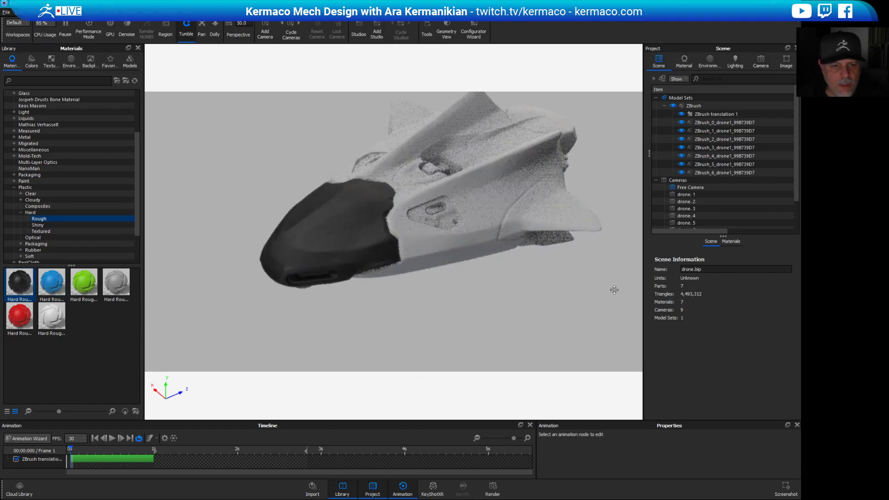
pyautogui.moveTo(516, 314); pyautogui.dragTo(203, 282)
pyautogui.scroll(3, 457, 280)
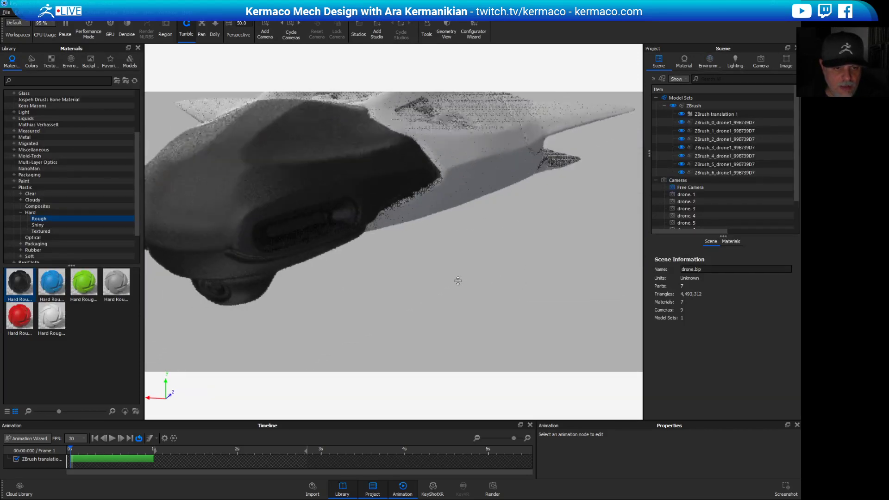
pyautogui.moveTo(318, 245); pyautogui.dragTo(356, 262, button='middle')
pyautogui.scroll(-2, 356, 262)
pyautogui.scroll(3, 379, 266)
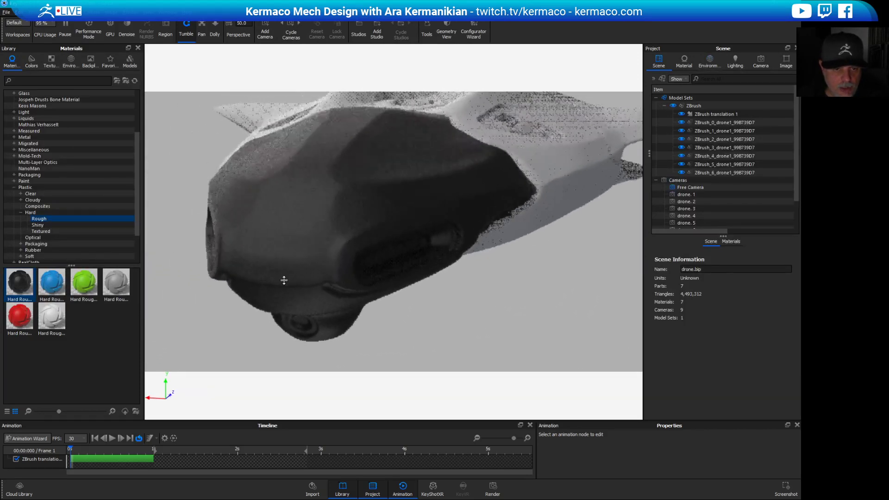
pyautogui.scroll(2, 284, 279)
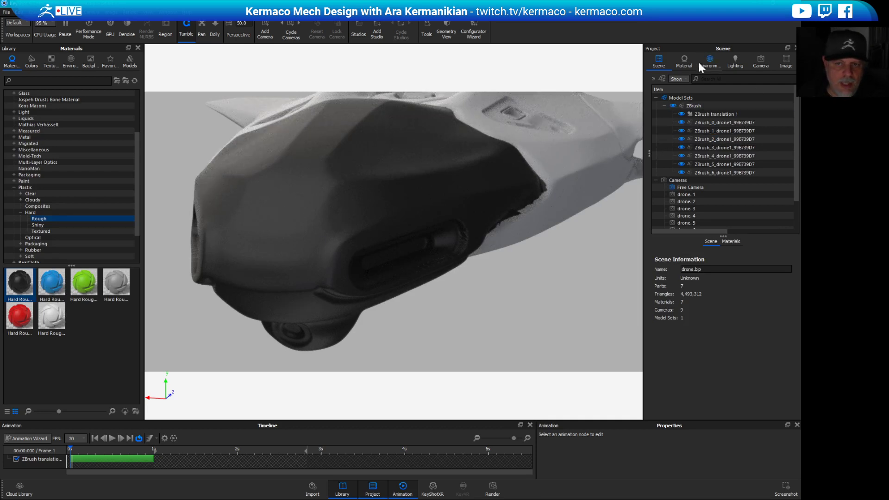
# Open the material graph of Hard Rough Plastic Black and space out its Plastic and Material nodes.
pyautogui.click(684, 64)
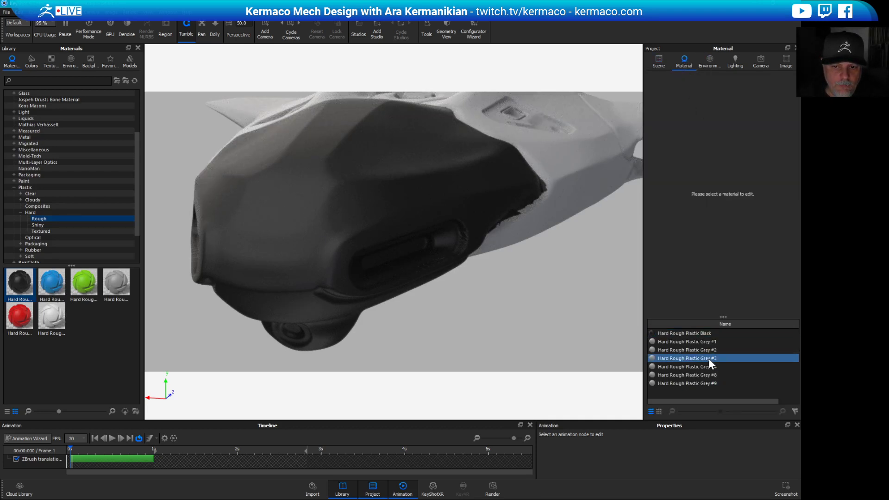
pyautogui.click(696, 334)
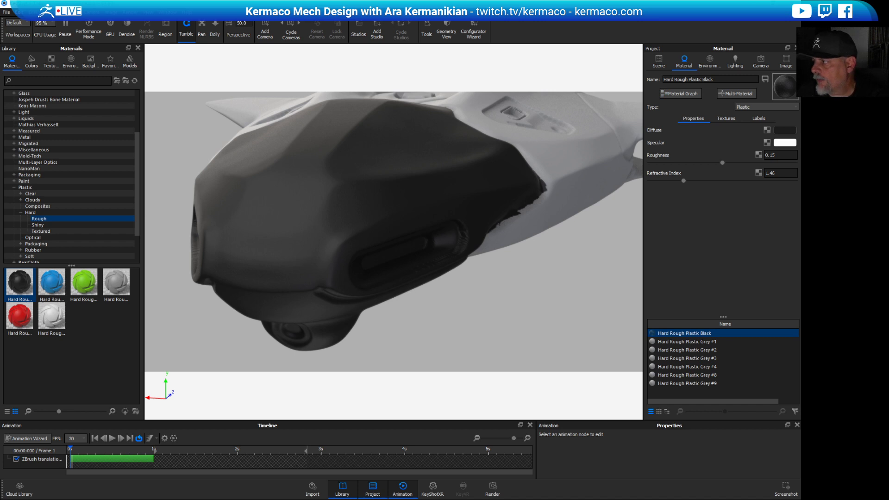
pyautogui.click(680, 93)
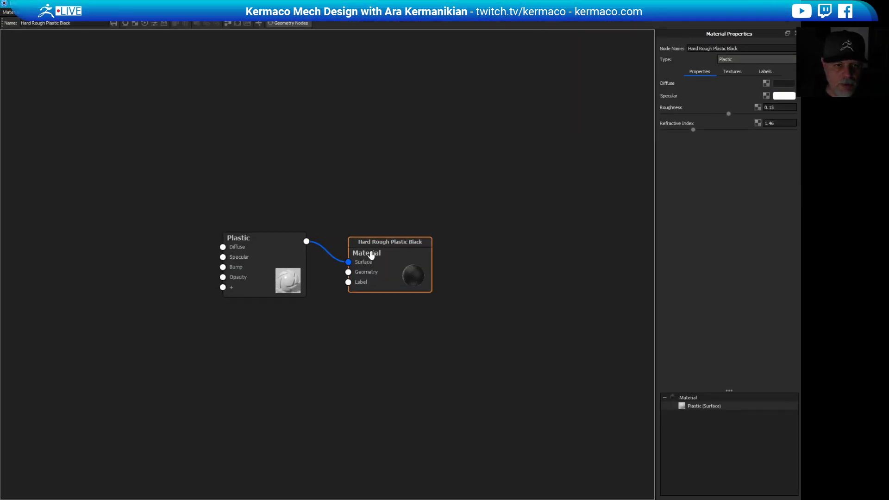
pyautogui.moveTo(371, 254); pyautogui.dragTo(511, 234)
pyautogui.moveTo(252, 266); pyautogui.dragTo(351, 246)
# Add a Noise (Fractal) texture node and connect it to the Plastic node's Bump input.
pyautogui.rightClick(211, 175)
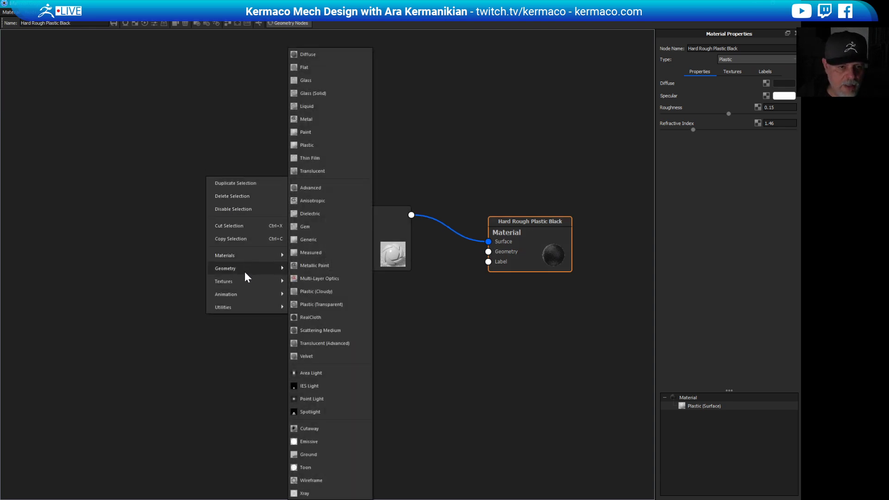
pyautogui.moveTo(246, 273)
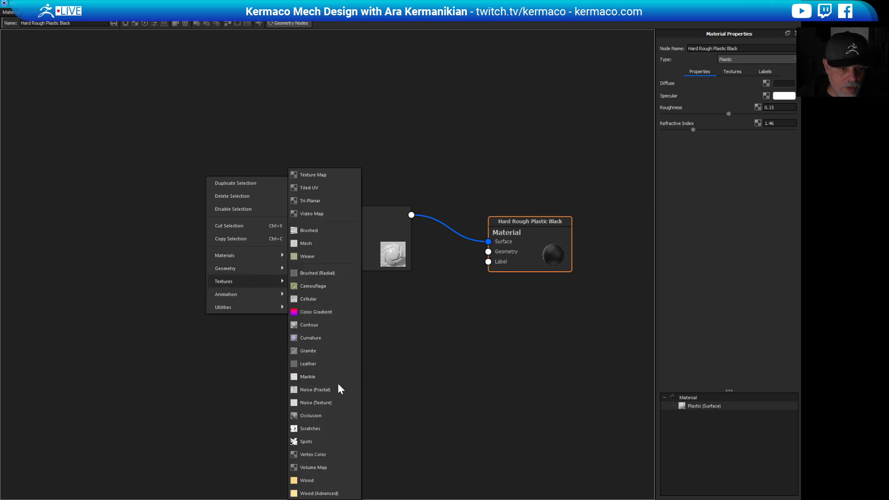
pyautogui.click(329, 389)
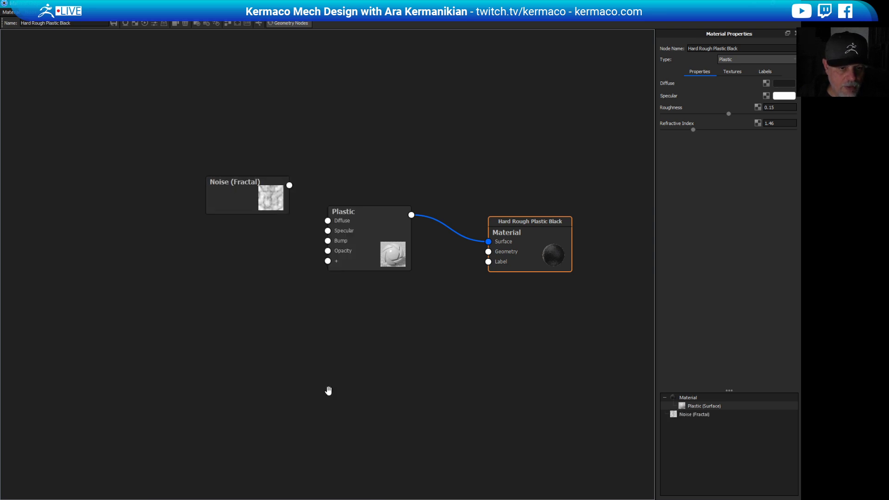
pyautogui.moveTo(250, 199); pyautogui.dragTo(172, 234)
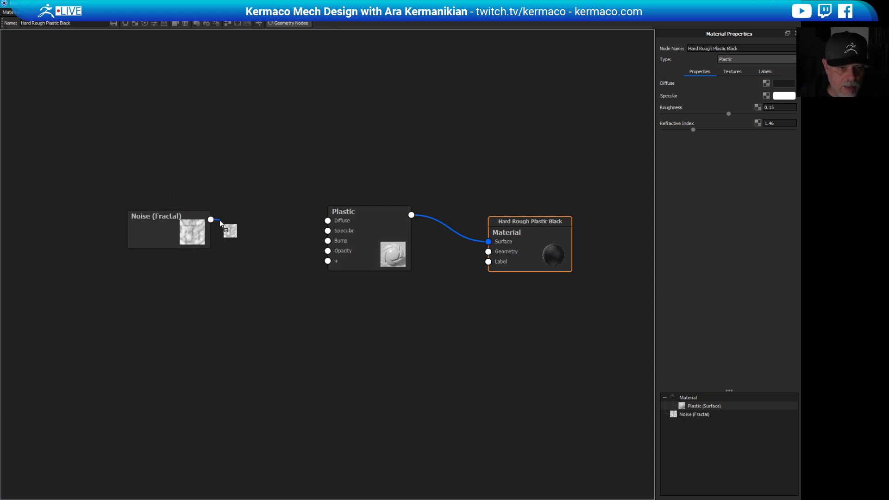
pyautogui.moveTo(220, 222); pyautogui.dragTo(327, 241)
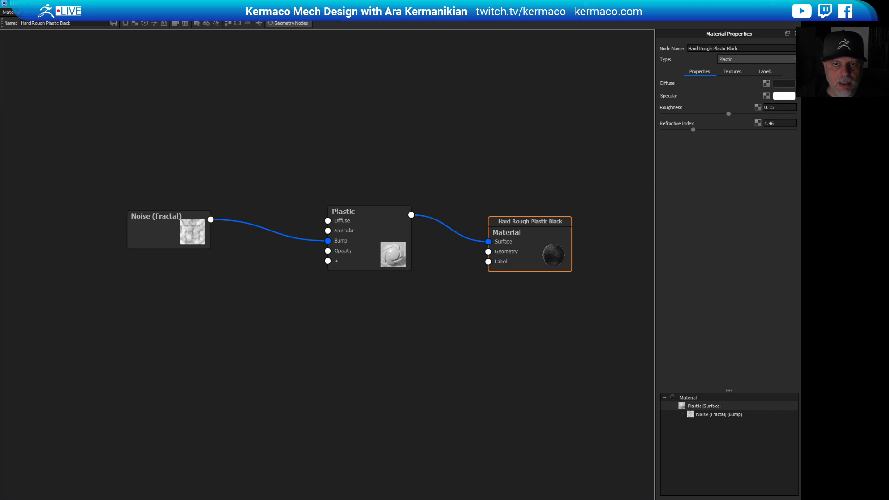
# Uncover the drone behind the material graph window, rearrange the nodes and select the Plastic node.
pyautogui.moveTo(578, 5); pyautogui.dragTo(646, 209)
pyautogui.moveTo(465, 215); pyautogui.dragTo(358, 168)
pyautogui.moveTo(273, 321); pyautogui.dragTo(353, 330)
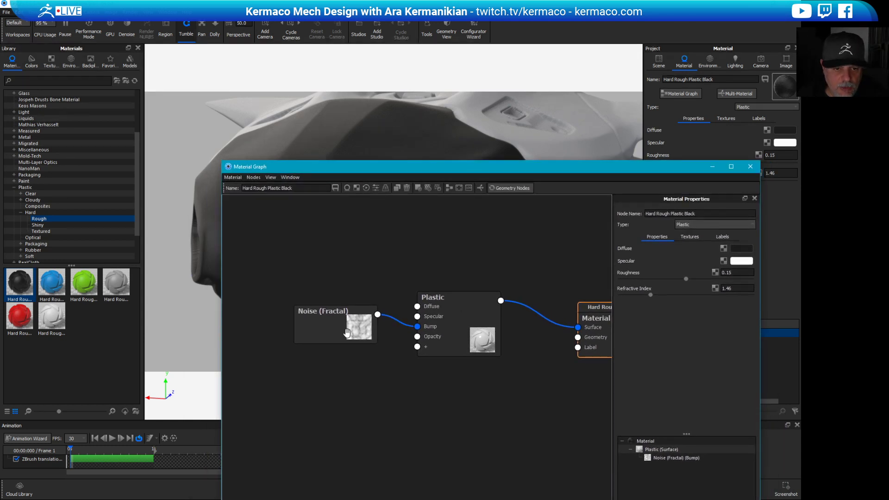
pyautogui.moveTo(448, 332); pyautogui.dragTo(453, 331)
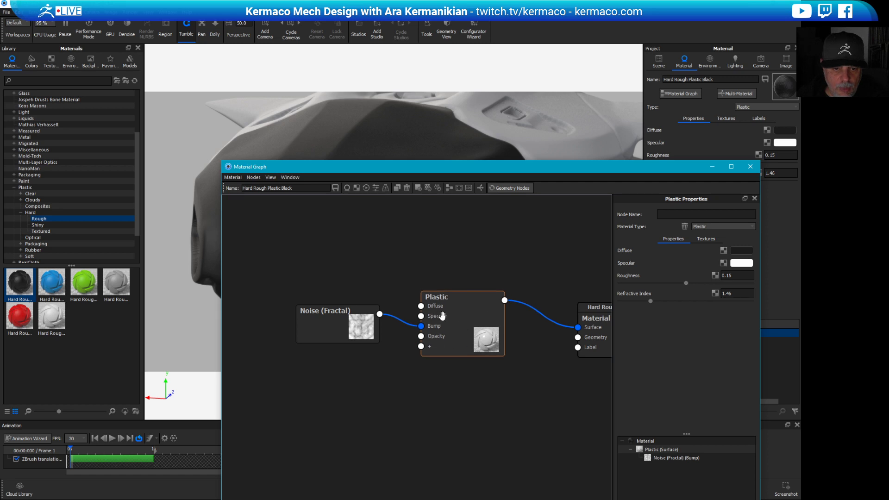
# Set the scale of the Plastic node's bump noise texture to 0.0145.
pyautogui.click(705, 240)
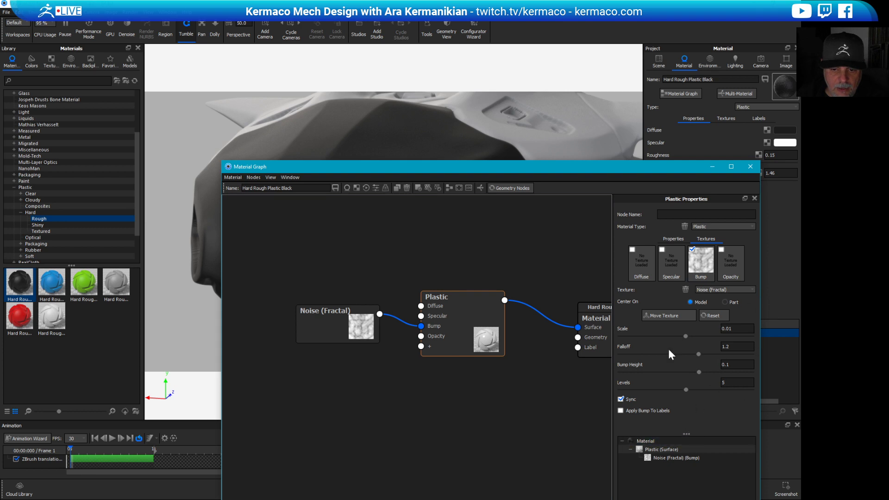
pyautogui.moveTo(654, 171); pyautogui.dragTo(584, 123)
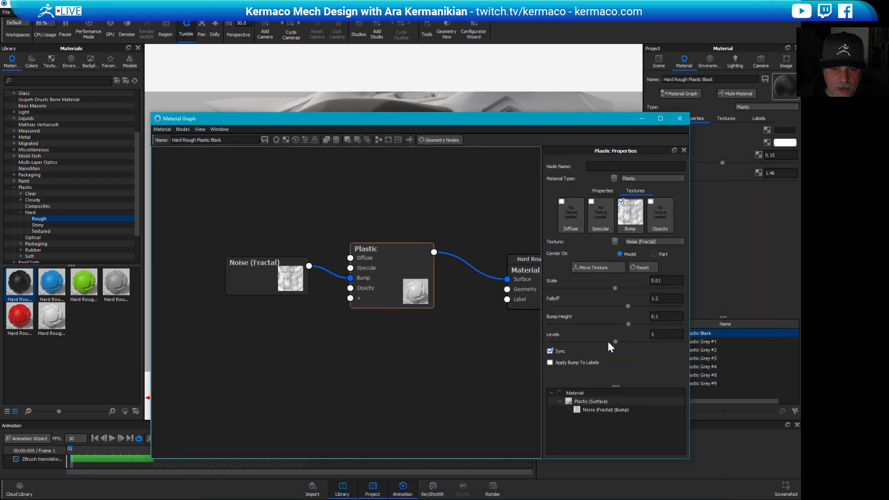
pyautogui.click(631, 209)
pyautogui.moveTo(581, 118); pyautogui.dragTo(468, 216)
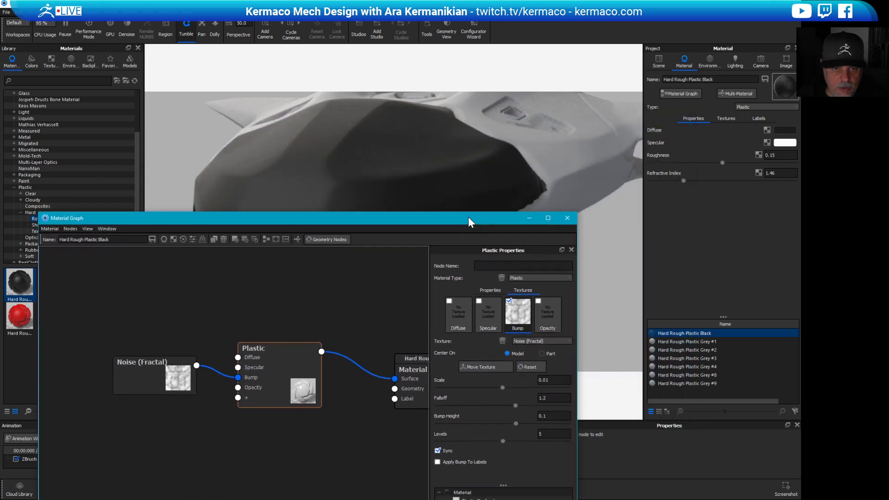
pyautogui.moveTo(501, 388); pyautogui.dragTo(531, 388)
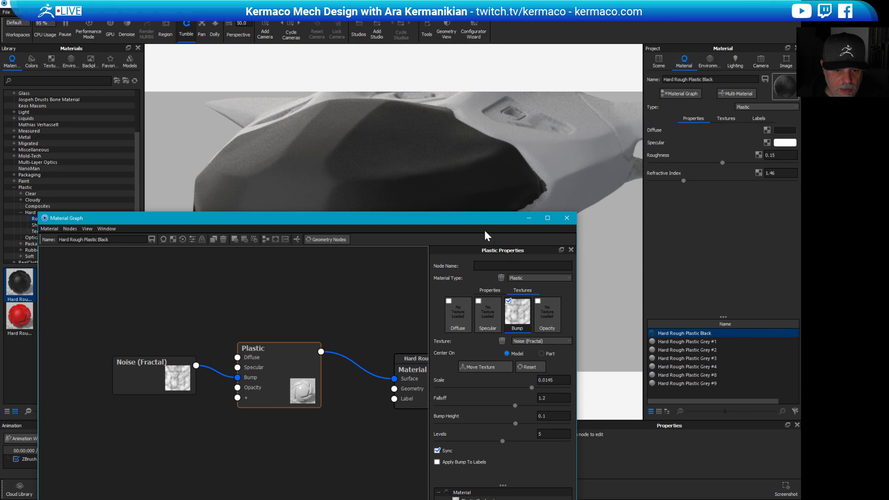
# Raise the Noise (Fractal) node's bump height to 0.299.
pyautogui.moveTo(495, 221); pyautogui.dragTo(489, 179)
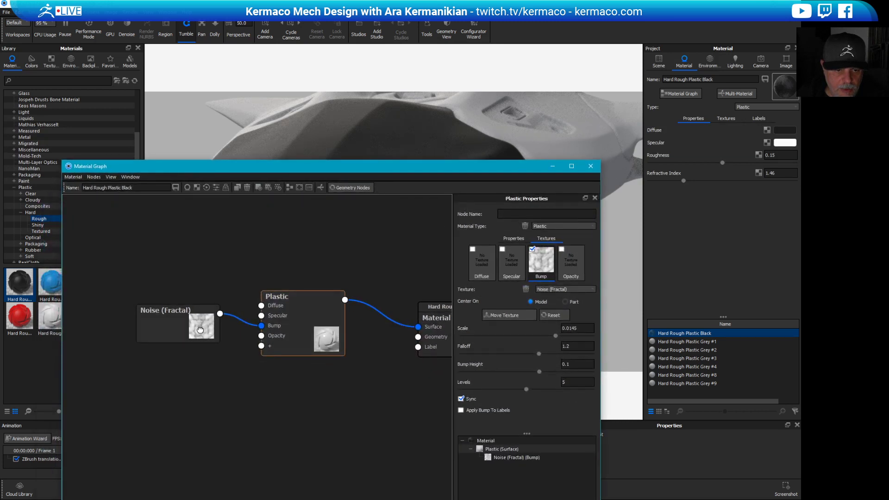
pyautogui.moveTo(197, 328); pyautogui.dragTo(200, 331)
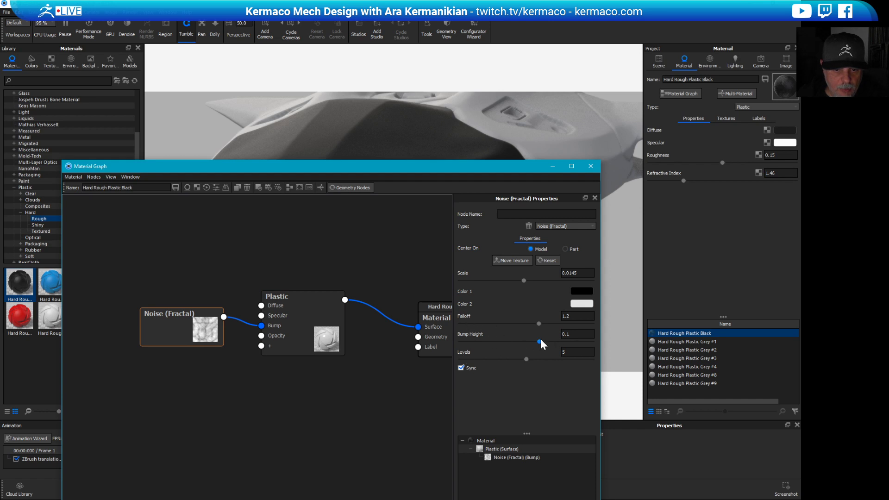
pyautogui.moveTo(554, 341); pyautogui.dragTo(565, 341)
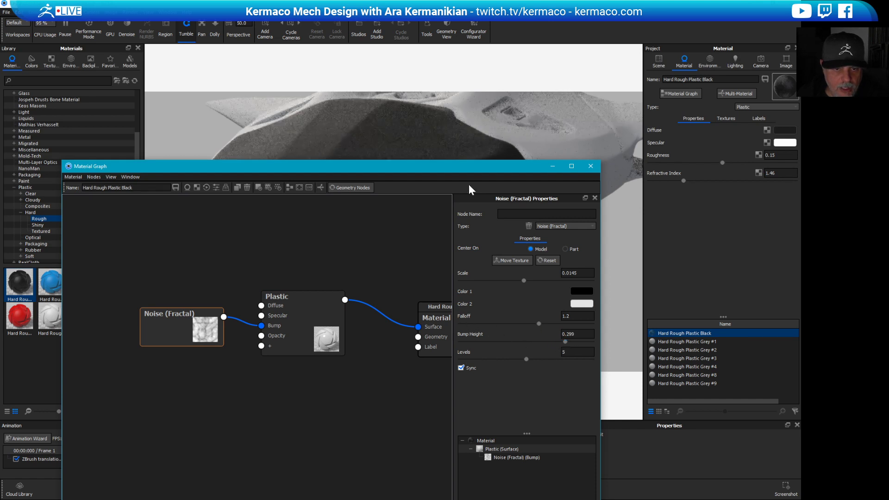
# Set the Noise (Fractal) node's bump height to 1 and uncover the drone's nose behind the graph window.
pyautogui.moveTo(399, 172); pyautogui.dragTo(550, 204)
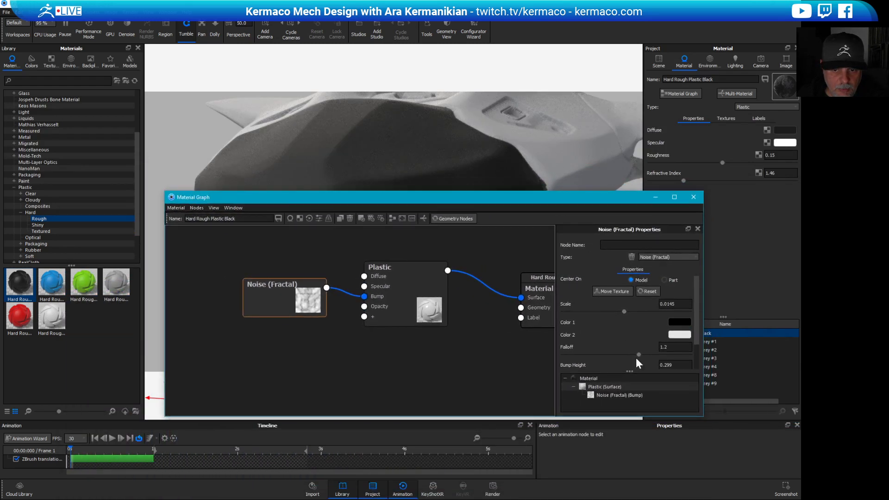
pyautogui.click(661, 347)
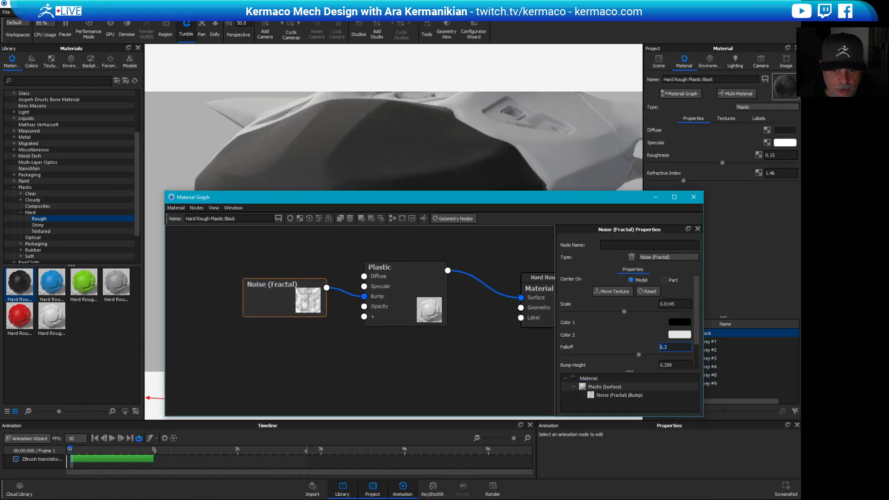
pyautogui.press('Tab')
pyautogui.write('1')
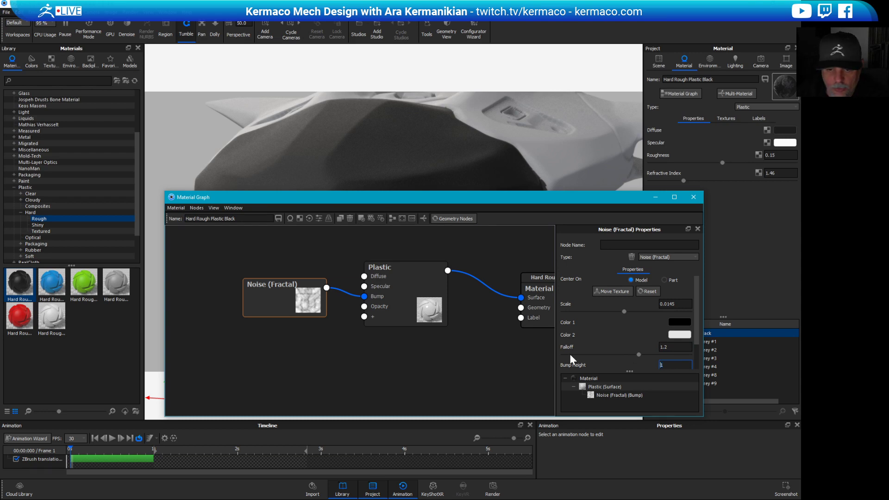
pyautogui.press('Return')
pyautogui.moveTo(286, 201); pyautogui.dragTo(279, 289)
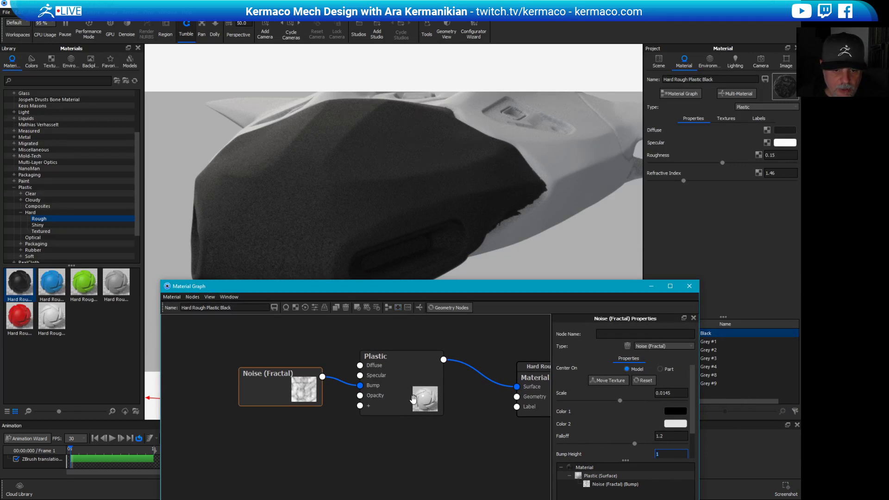
# Set the Plastic node's roughness to 0.149 and the scale of its bump noise texture to 0.0262.
pyautogui.moveTo(414, 399); pyautogui.dragTo(426, 398)
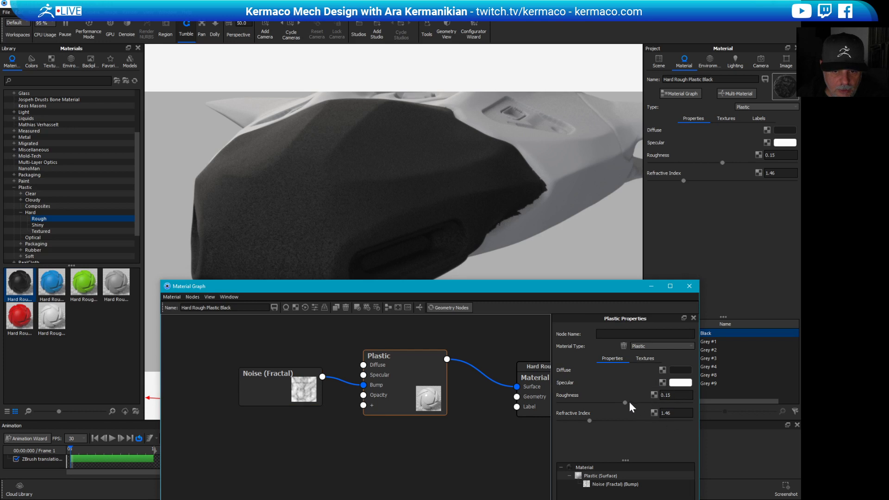
pyautogui.moveTo(623, 399); pyautogui.dragTo(622, 399)
pyautogui.click(644, 359)
pyautogui.moveTo(628, 290); pyautogui.dragTo(617, 232)
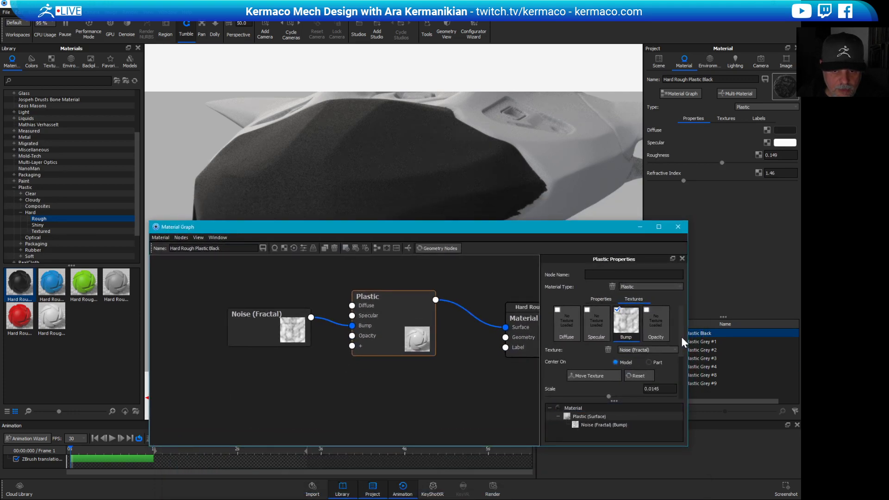
pyautogui.moveTo(682, 339); pyautogui.dragTo(679, 343)
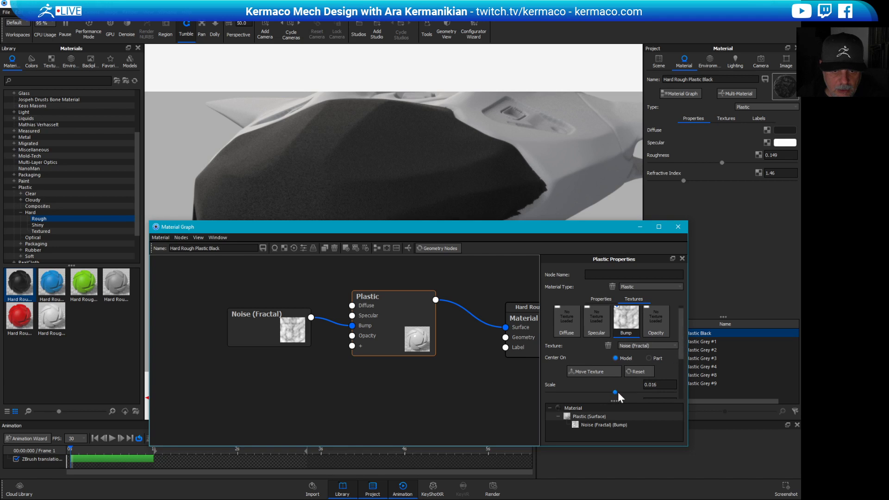
pyautogui.moveTo(657, 394); pyautogui.dragTo(658, 394)
# Inspect the grain on the drone's nose up close and set the Plastic node's bump noise texture scale to 0.0208.
pyautogui.click(427, 164)
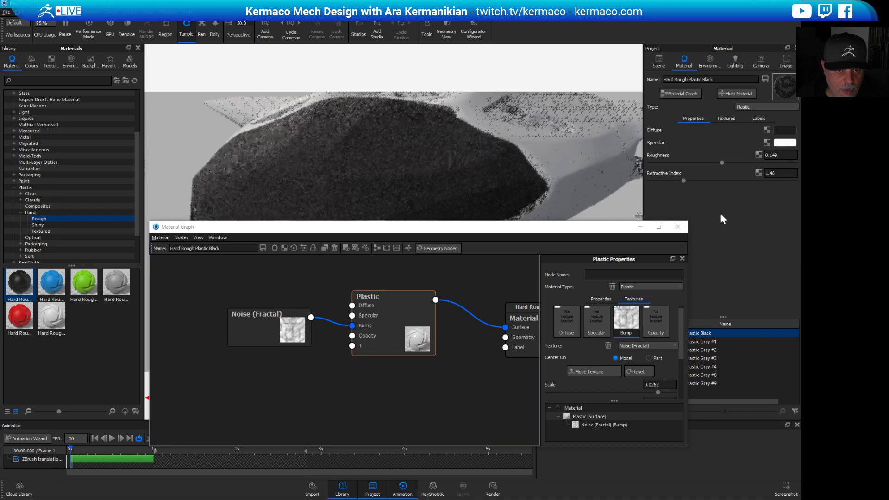
pyautogui.click(573, 236)
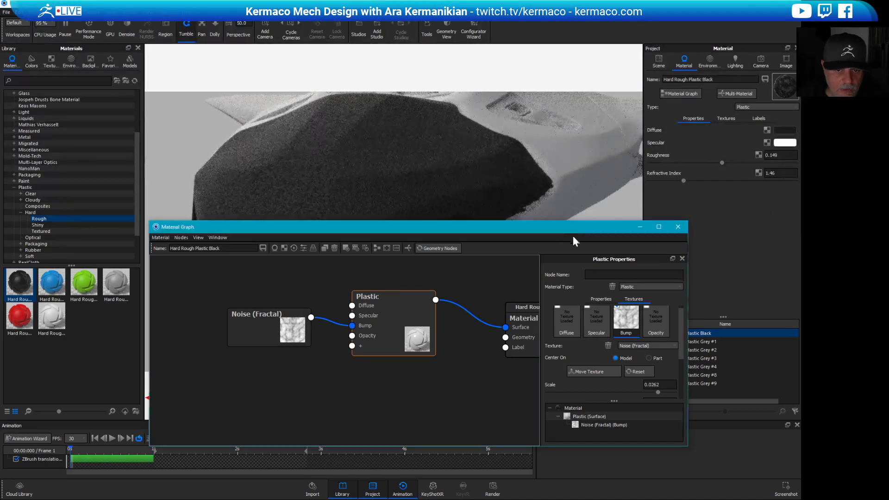
pyautogui.moveTo(566, 234); pyautogui.dragTo(502, 343)
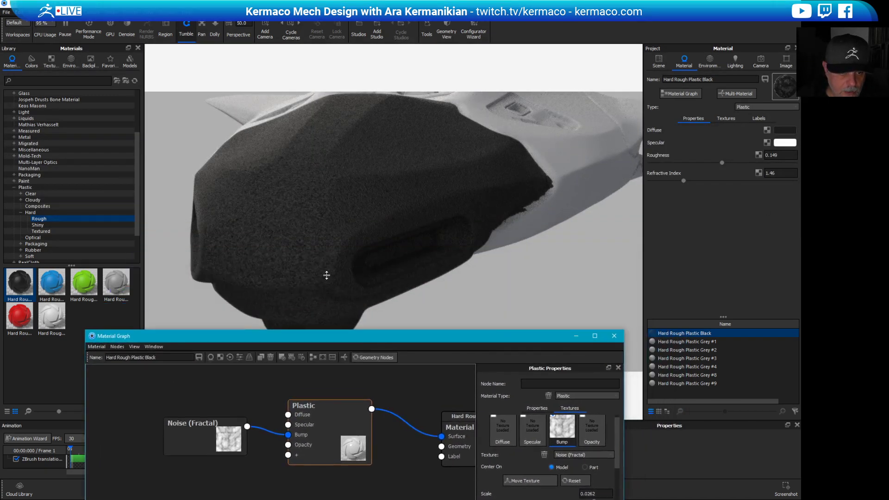
pyautogui.moveTo(326, 275); pyautogui.dragTo(199, 232)
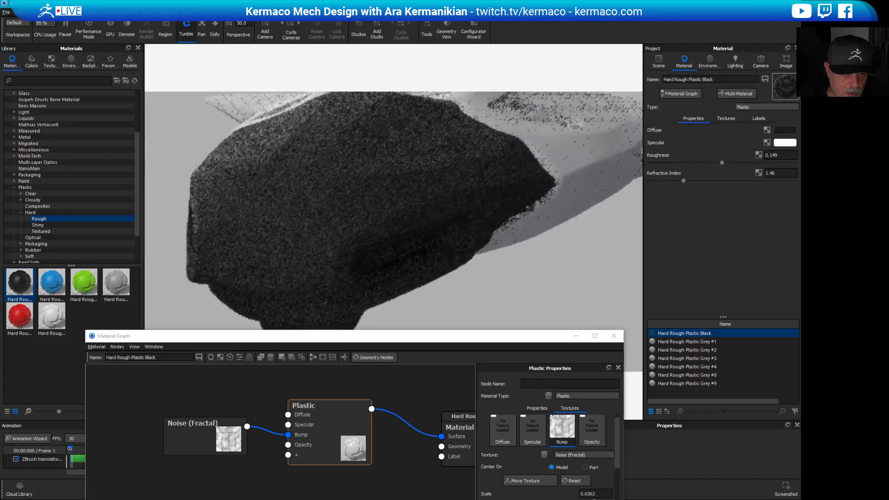
pyautogui.scroll(3, 452, 214)
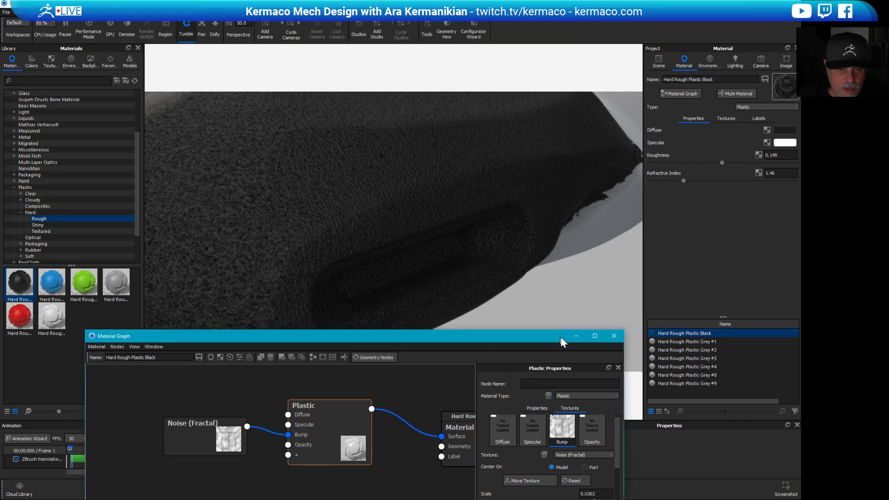
pyautogui.moveTo(560, 338); pyautogui.dragTo(717, 210)
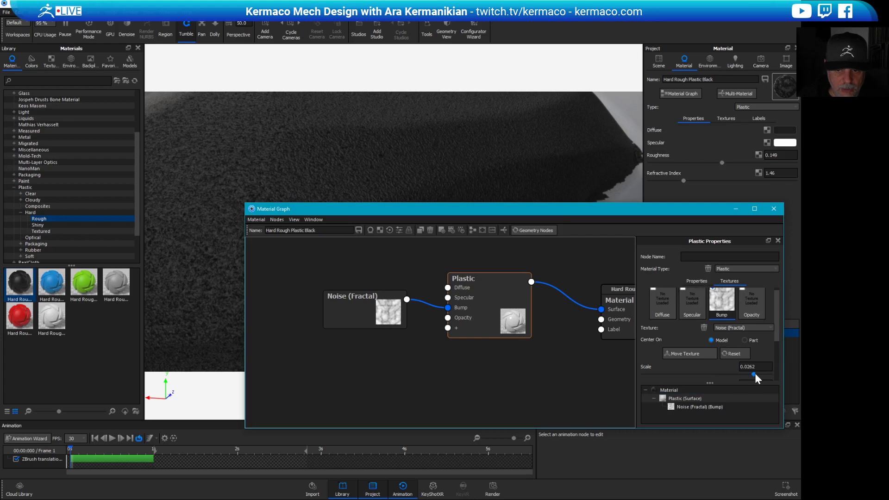
pyautogui.moveTo(752, 373); pyautogui.dragTo(728, 376)
pyautogui.click(732, 406)
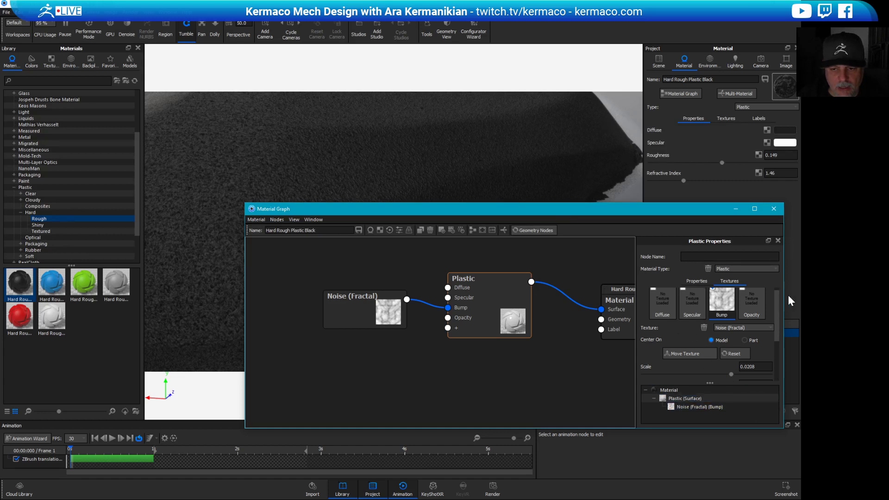
# Lower the Noise (Fractal) node's bump height in stages from 0.5 through 0.25 to 0.15.
pyautogui.moveTo(778, 303); pyautogui.dragTo(785, 326)
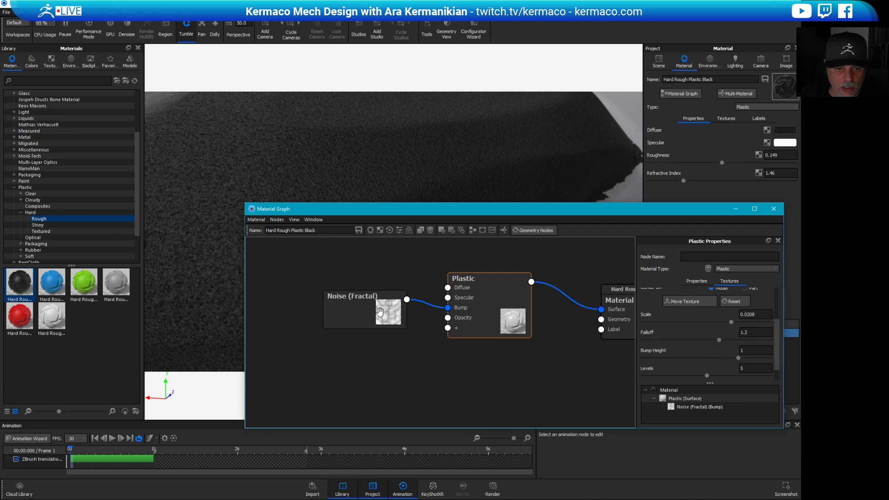
pyautogui.moveTo(363, 309); pyautogui.dragTo(364, 308)
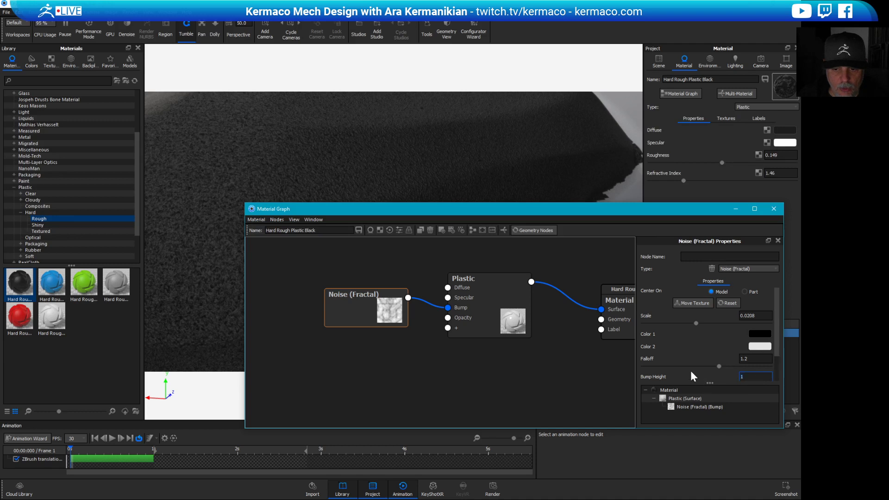
pyautogui.write('.5')
pyautogui.press('Return')
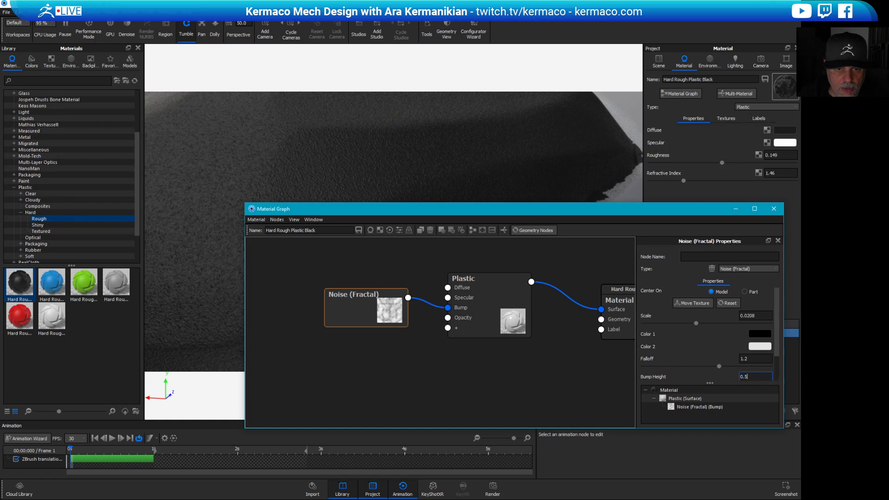
pyautogui.write('.25')
pyautogui.press('Return')
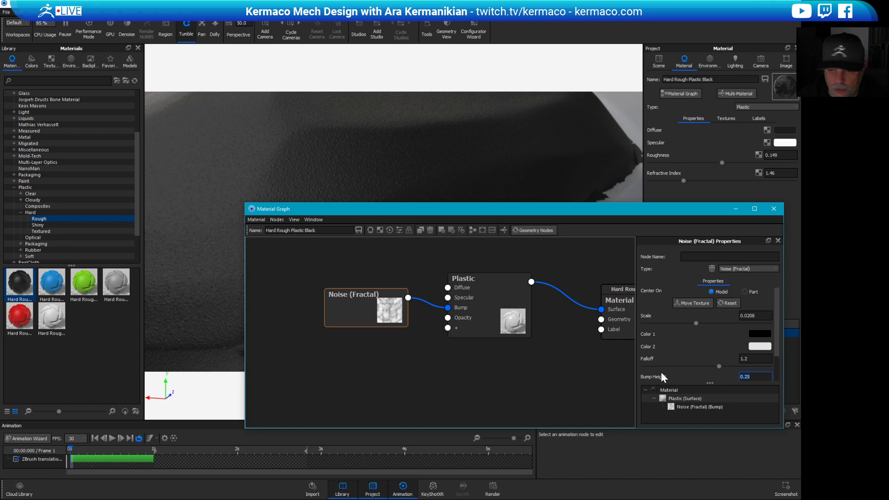
pyautogui.write('.15')
pyautogui.press('Return')
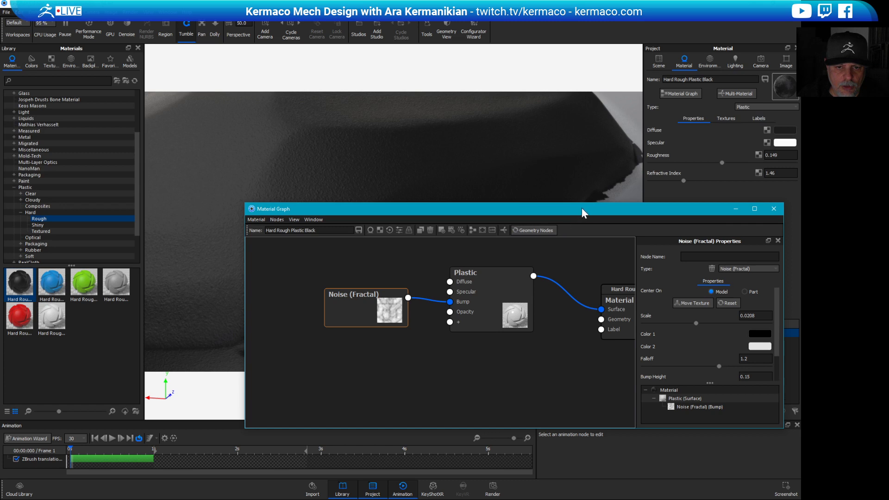
# Select the Plastic node, clear the material graph window off the drone, and centre and fit the models in the view.
pyautogui.moveTo(582, 208); pyautogui.dragTo(477, 263)
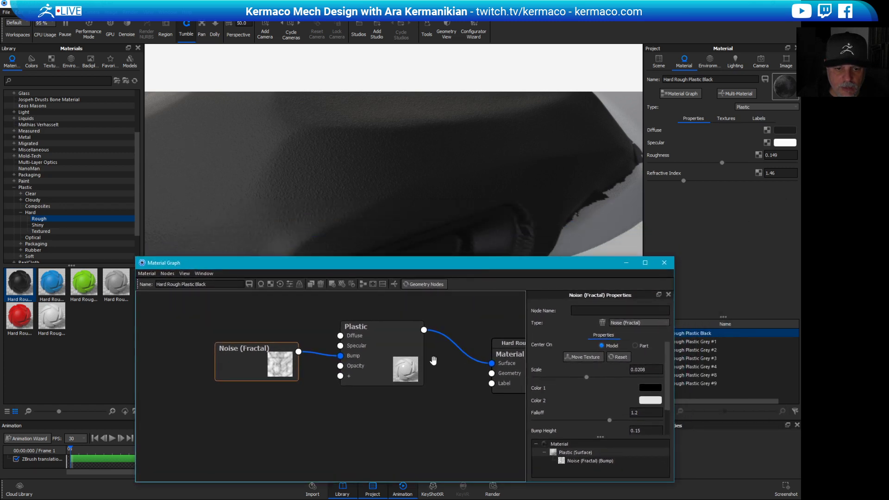
pyautogui.click(402, 366)
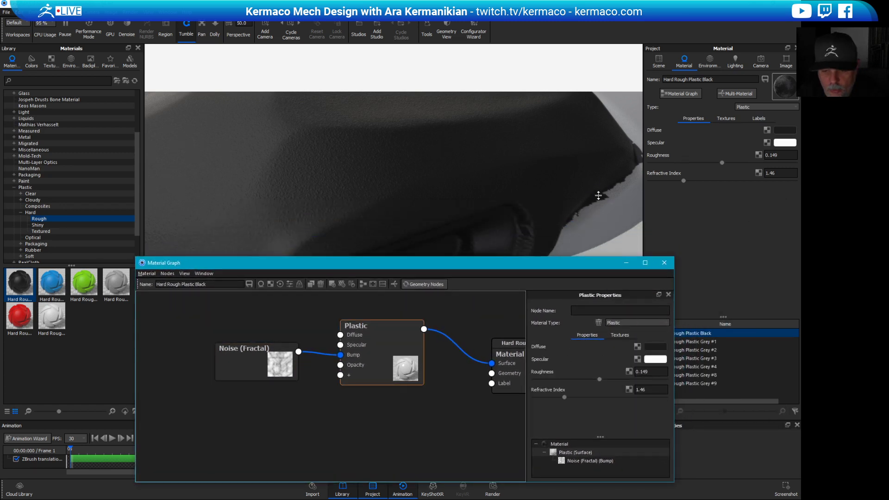
pyautogui.keyDown('alt'); pyautogui.moveTo(278, 193); pyautogui.dragTo(677, 155, button='right'); pyautogui.keyUp('alt')
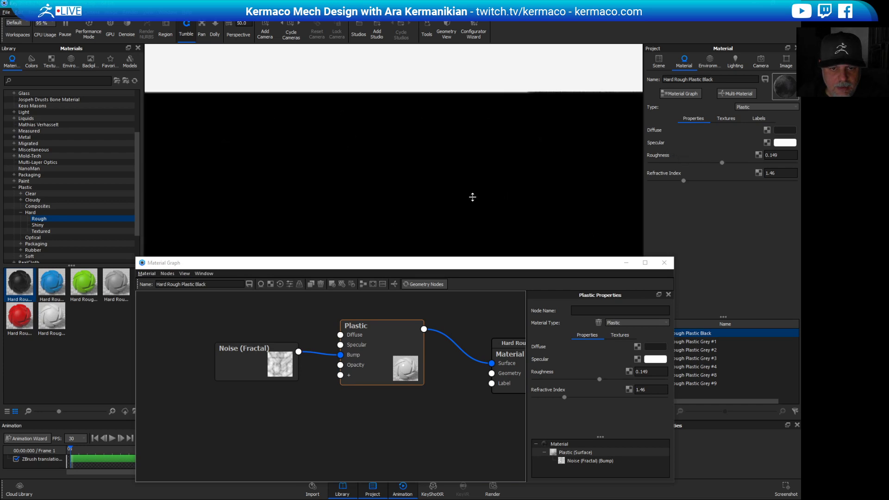
pyautogui.keyDown('alt'); pyautogui.moveTo(472, 196); pyautogui.dragTo(363, 288, button='right'); pyautogui.keyUp('alt')
pyautogui.moveTo(603, 267); pyautogui.dragTo(455, 449)
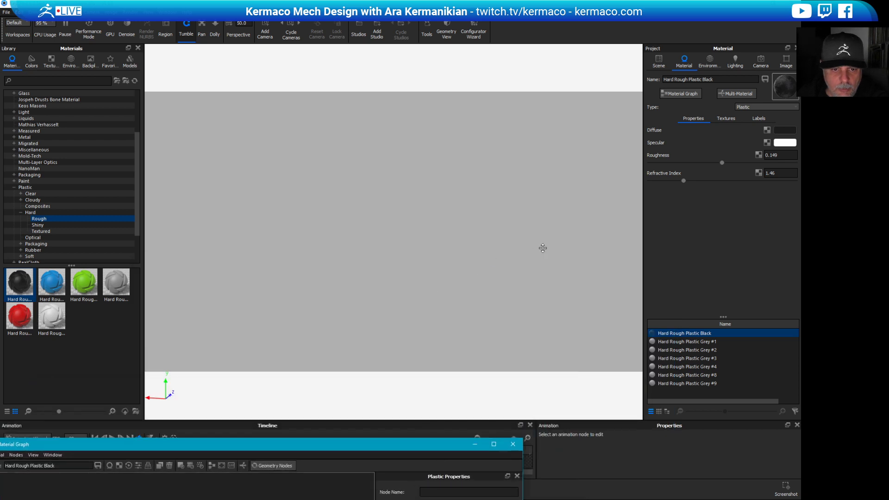
pyautogui.rightClick(415, 231)
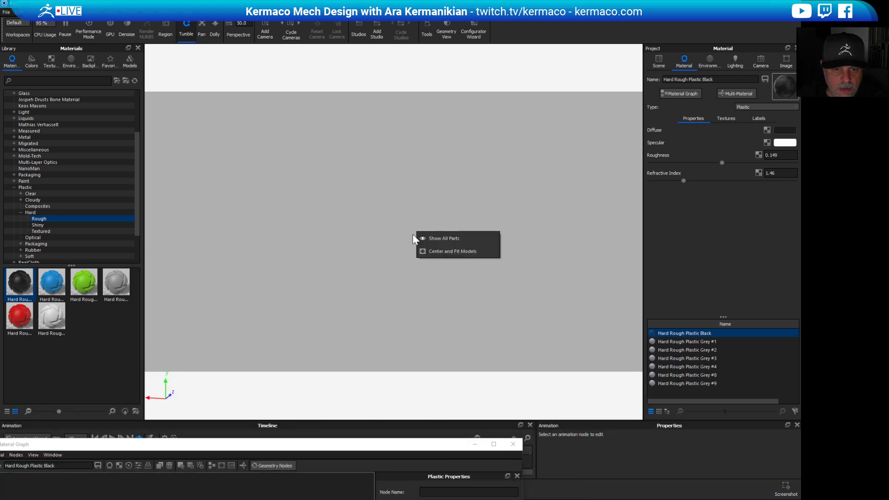
pyautogui.click(461, 251)
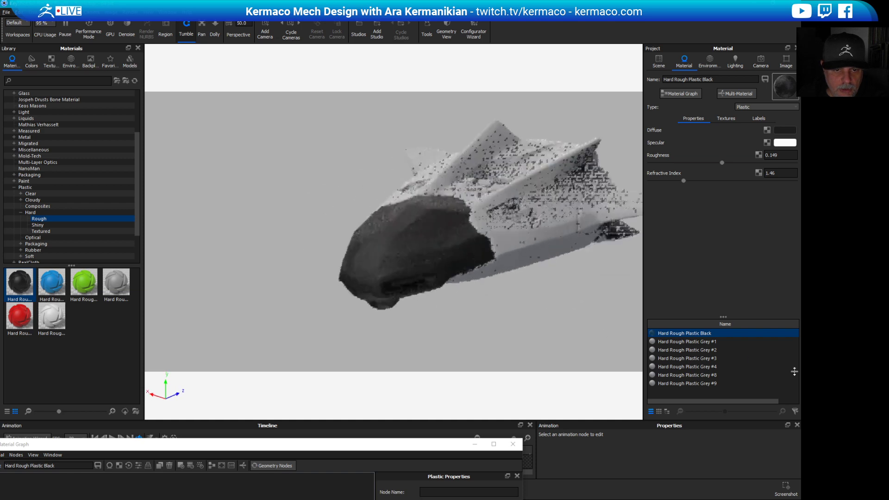
# Examine the black plastic on the drone's nose, around its recessed slot and along the ragged material border, from near and far.
pyautogui.keyDown('alt'); pyautogui.moveTo(795, 372); pyautogui.dragTo(381, 283, button='right'); pyautogui.keyUp('alt')
pyautogui.moveTo(381, 284); pyautogui.dragTo(383, 244, button='middle')
pyautogui.keyDown('alt'); pyautogui.moveTo(442, 264); pyautogui.dragTo(606, 350, button='right'); pyautogui.keyUp('alt')
pyautogui.moveTo(374, 235); pyautogui.dragTo(551, 199, button='middle')
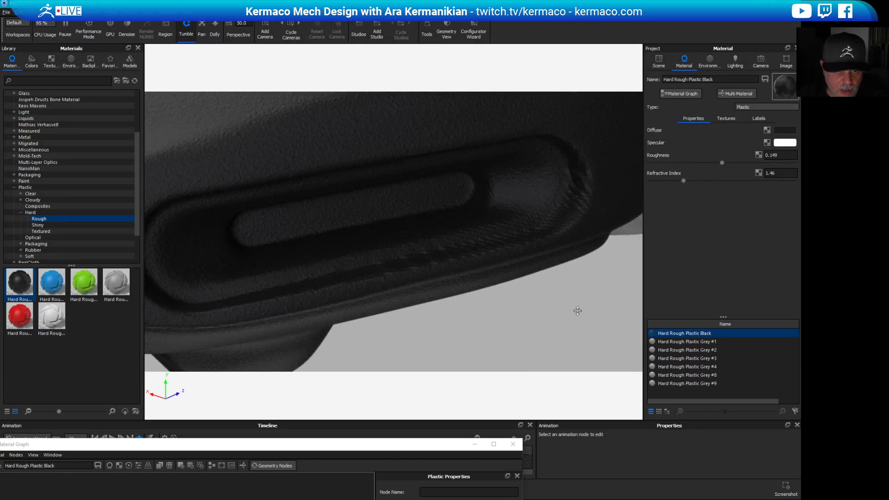
pyautogui.keyDown('alt'); pyautogui.moveTo(591, 309); pyautogui.dragTo(430, 298, button='right'); pyautogui.keyUp('alt')
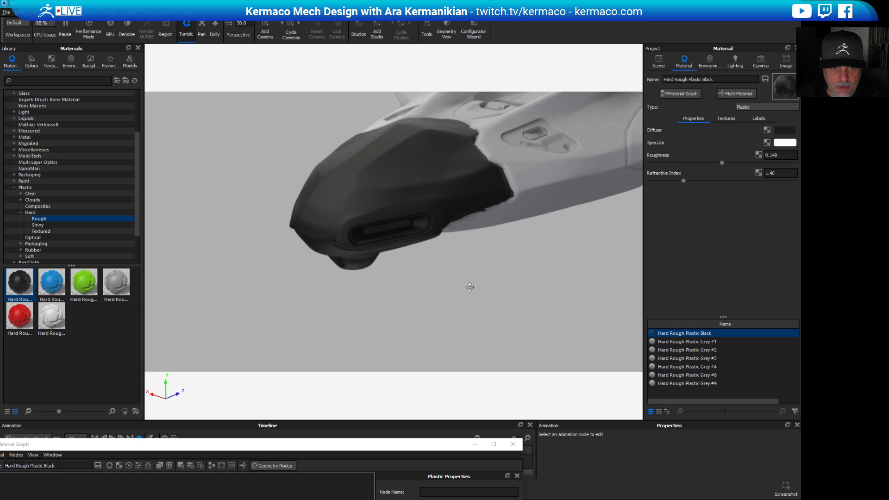
pyautogui.keyDown('alt'); pyautogui.moveTo(470, 287); pyautogui.dragTo(524, 299, button='right'); pyautogui.keyUp('alt')
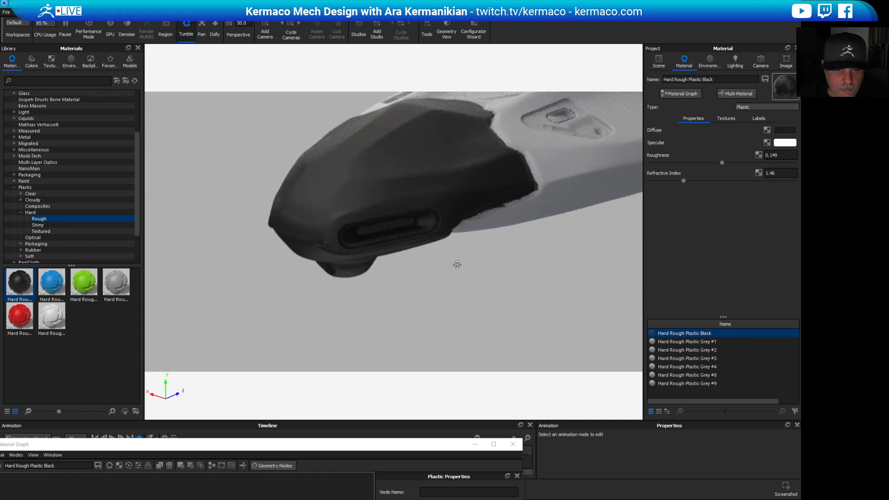
pyautogui.keyDown('alt'); pyautogui.moveTo(457, 265); pyautogui.dragTo(391, 248, button='right'); pyautogui.keyUp('alt')
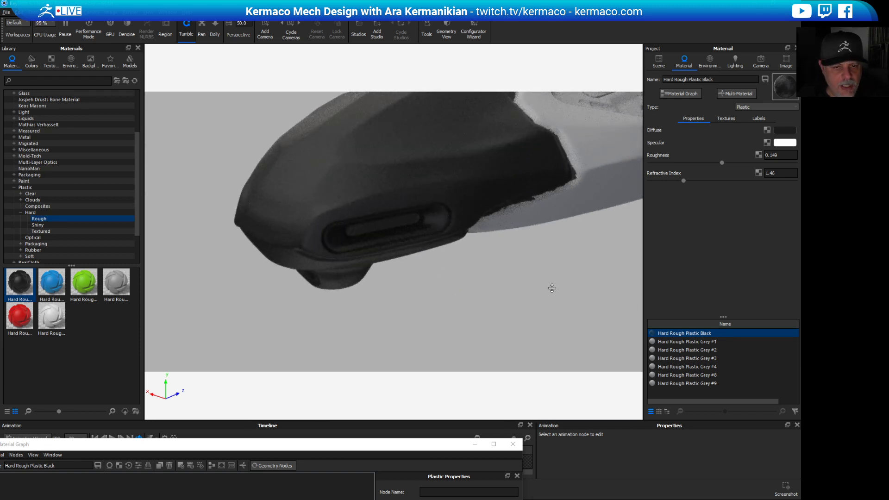
pyautogui.keyDown('alt'); pyautogui.moveTo(486, 282); pyautogui.dragTo(403, 242, button='right'); pyautogui.keyUp('alt')
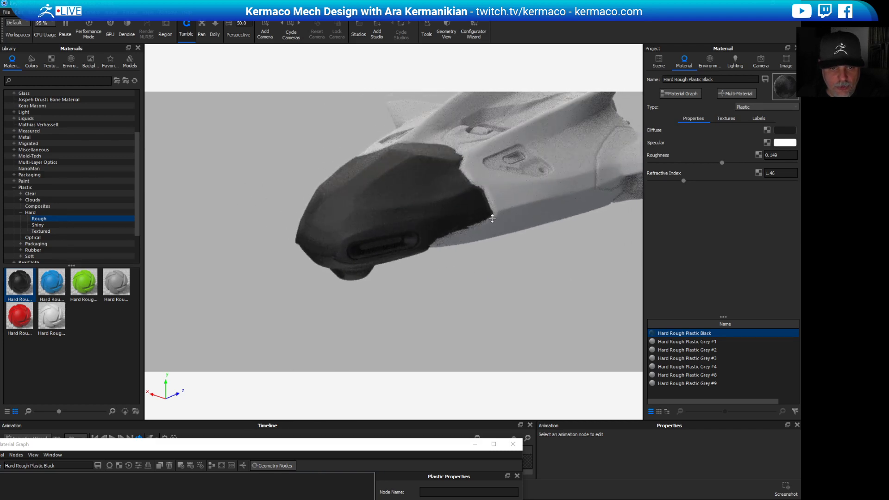
pyautogui.keyDown('alt'); pyautogui.moveTo(457, 232); pyautogui.dragTo(437, 208, button='right'); pyautogui.keyUp('alt')
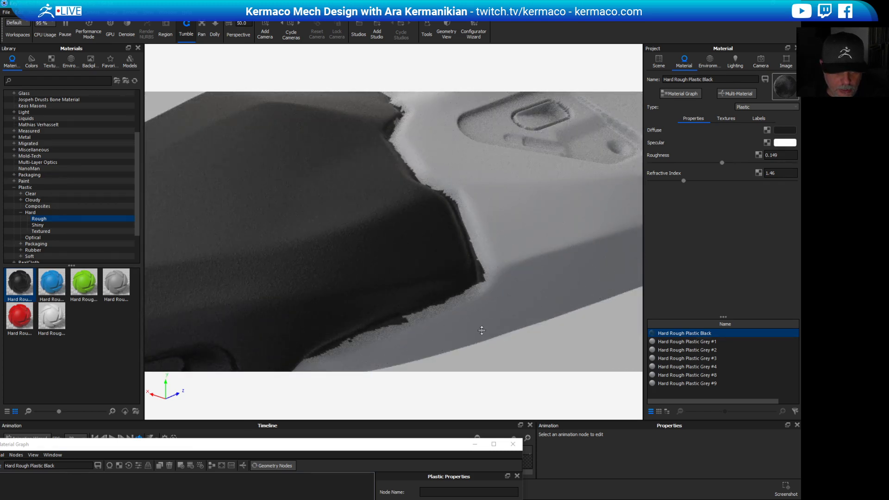
pyautogui.keyDown('alt'); pyautogui.moveTo(517, 298); pyautogui.dragTo(413, 291, button='right'); pyautogui.keyUp('alt')
pyautogui.moveTo(413, 290); pyautogui.dragTo(408, 201)
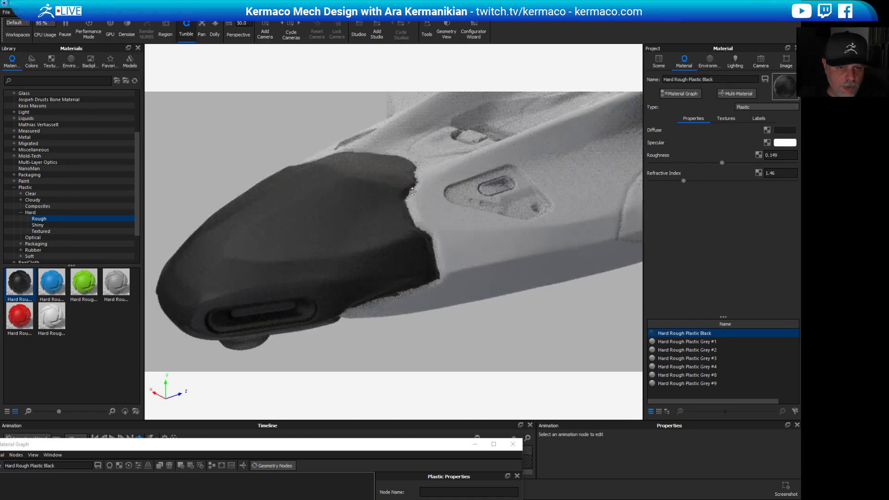
pyautogui.moveTo(481, 315); pyautogui.dragTo(508, 228)
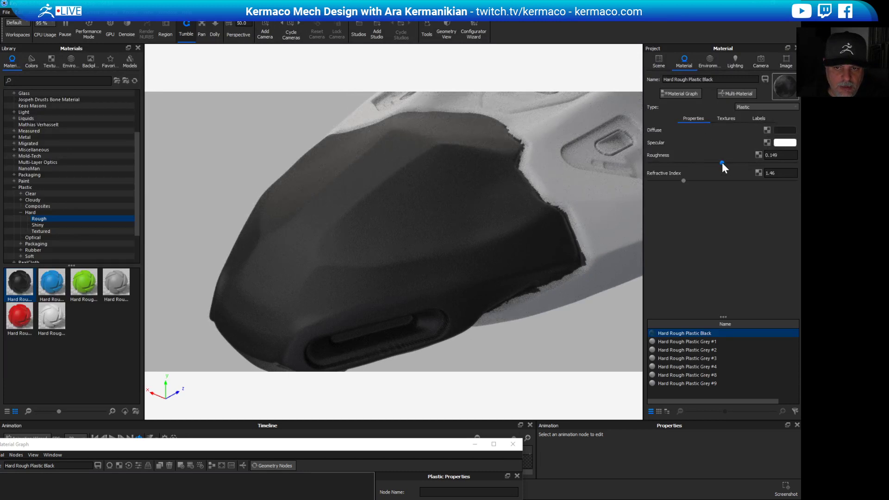
# Set the Hard Rough Plastic Black material's roughness to 0.0702 and its specular colour to a grayscale brightness of 75%.
pyautogui.moveTo(722, 163); pyautogui.dragTo(684, 166)
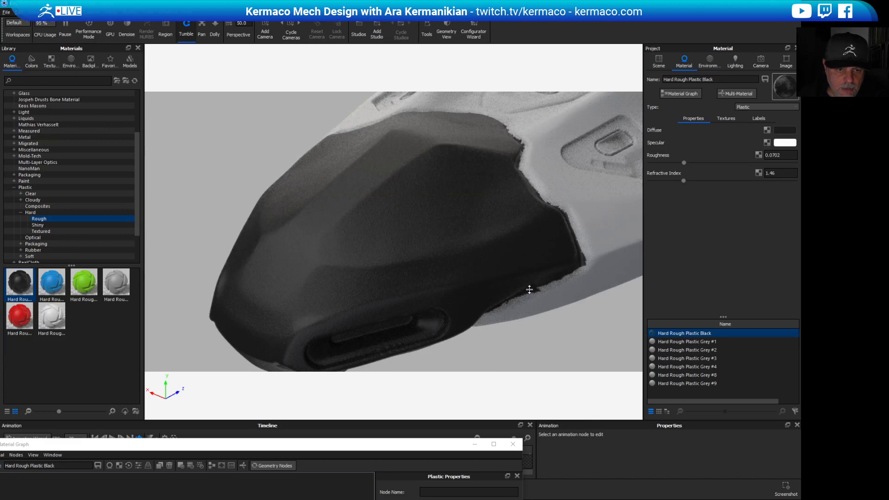
pyautogui.moveTo(529, 290); pyautogui.dragTo(509, 260)
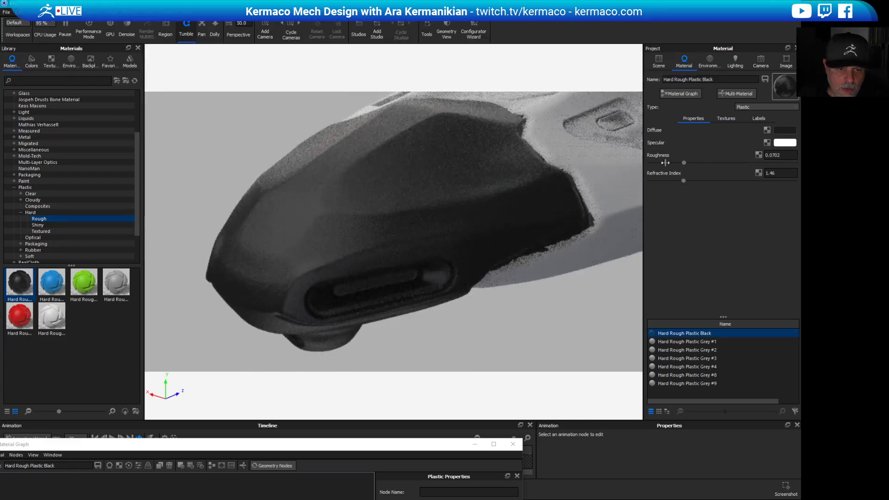
pyautogui.click(784, 143)
pyautogui.click(718, 153)
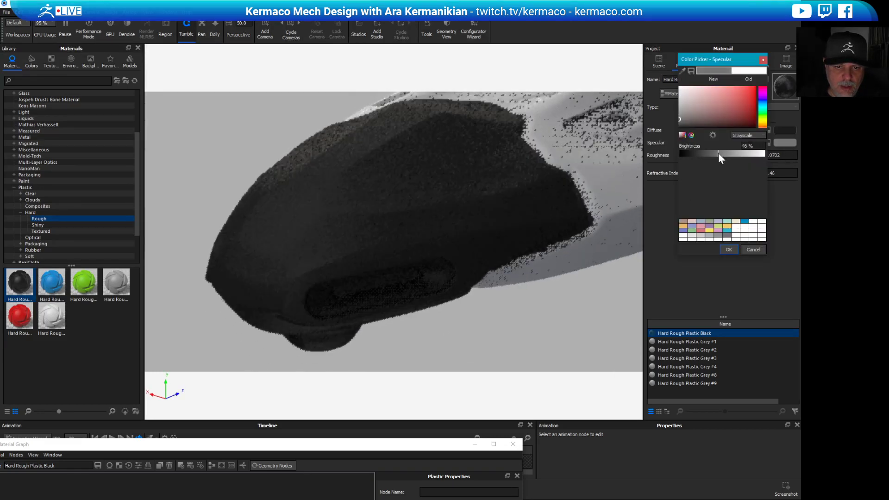
pyautogui.moveTo(715, 156); pyautogui.dragTo(744, 155)
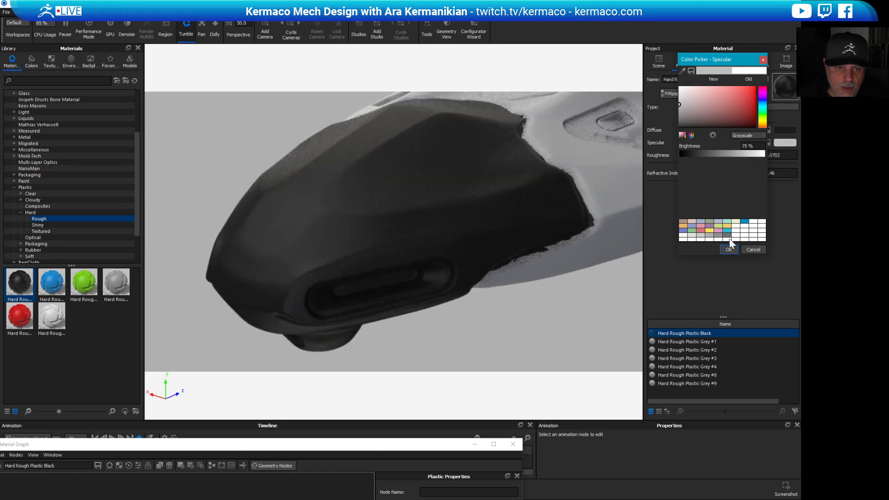
pyautogui.click(728, 250)
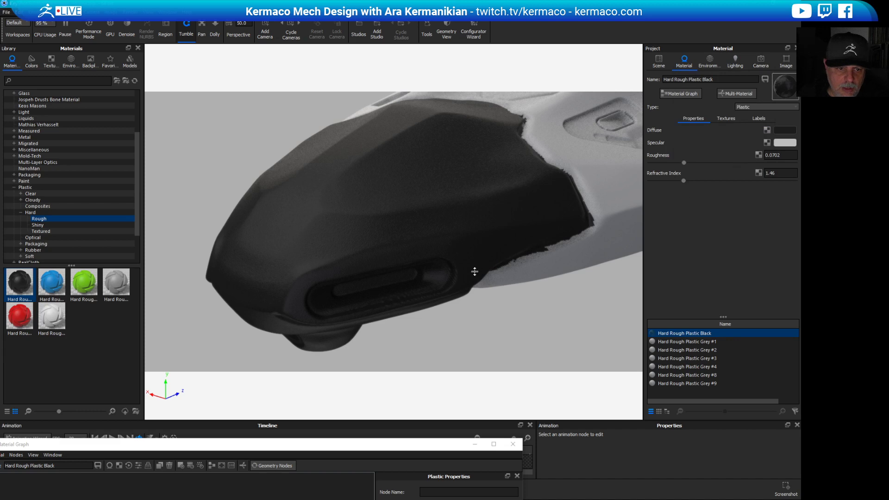
pyautogui.scroll(3, 437, 218)
pyautogui.moveTo(438, 219)
pyautogui.mouseDown()
pyautogui.moveTo(364, 264)
pyautogui.moveTo(466, 246)
pyautogui.moveTo(426, 224)
pyautogui.mouseUp()
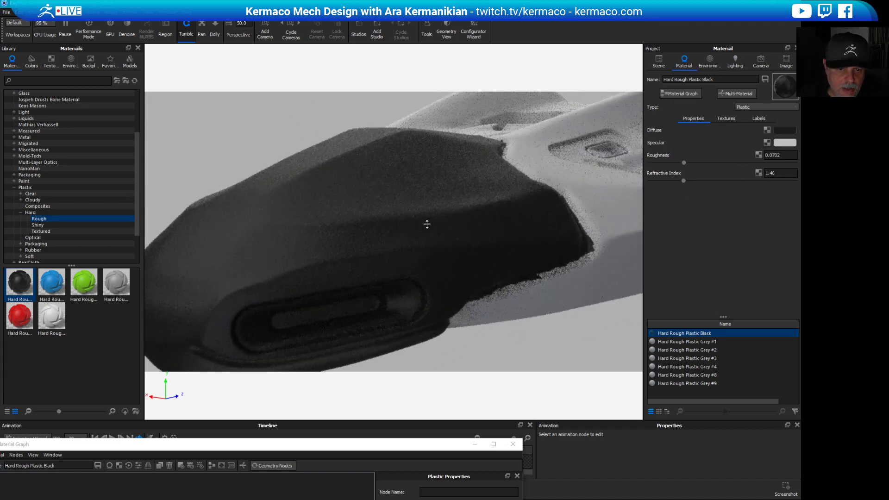
# Copy the nose's Hard Rough Plastic Black material and paste it as an unlinked material onto the drone's rear fins.
pyautogui.scroll(-5, 238, 262)
pyautogui.moveTo(238, 262)
pyautogui.mouseDown()
pyautogui.moveTo(427, 211)
pyautogui.moveTo(237, 279)
pyautogui.mouseUp()
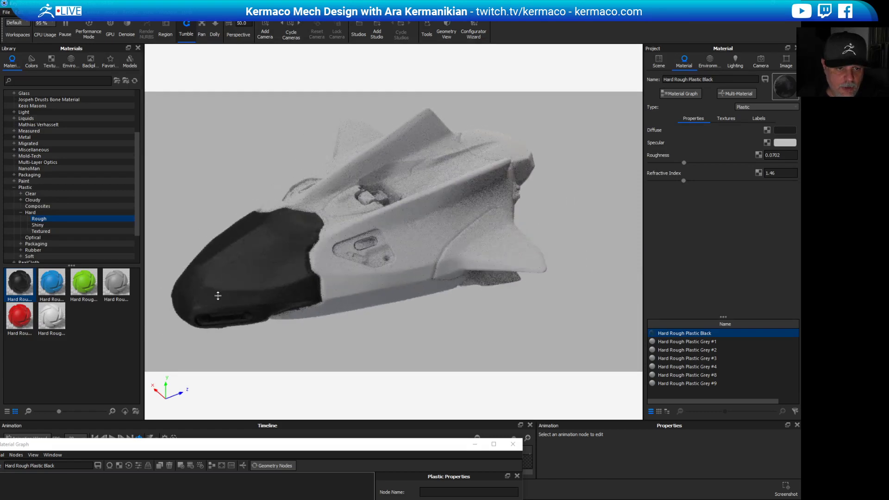
pyautogui.rightClick(238, 280)
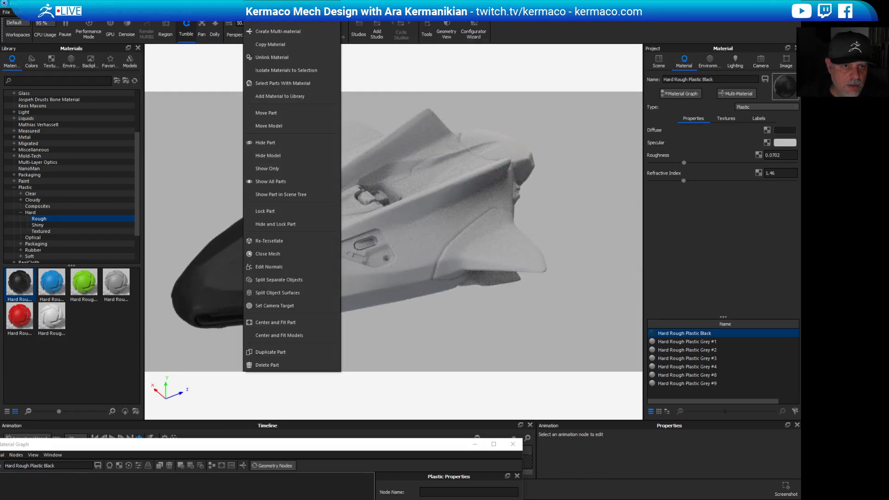
pyautogui.click(186, 267)
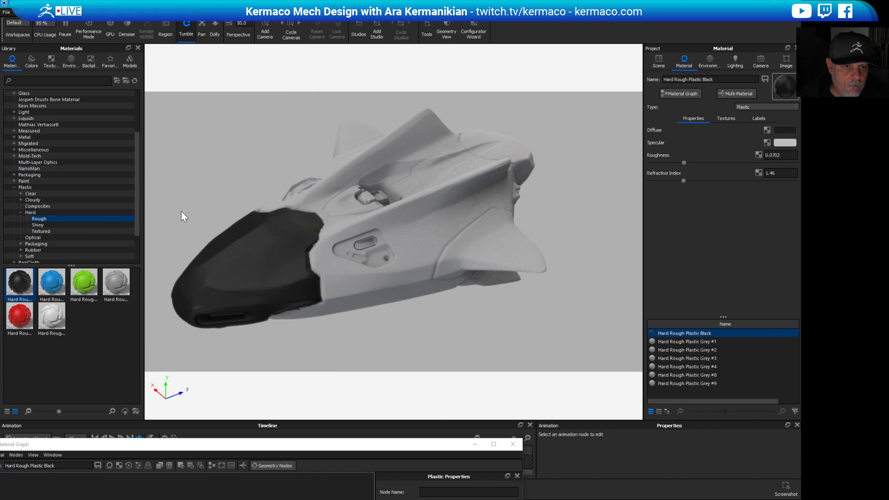
pyautogui.rightClick(252, 278)
pyautogui.click(294, 46)
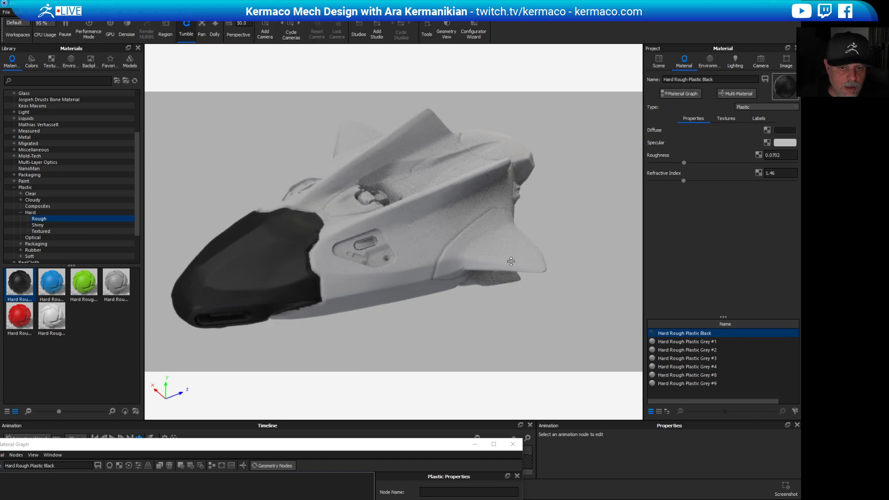
pyautogui.rightClick(498, 252)
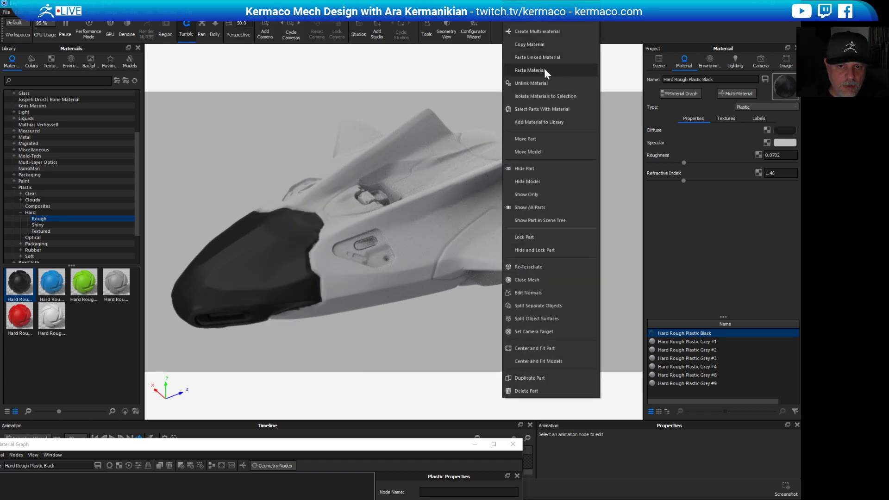
pyautogui.click(529, 70)
# Inspect the drone's black fins and the rounded rear end of its body up close.
pyautogui.moveTo(574, 234); pyautogui.dragTo(470, 264)
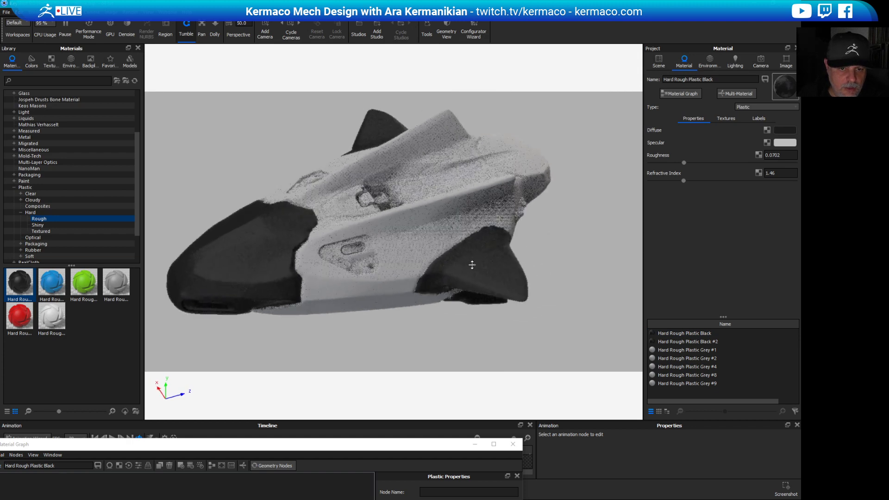
pyautogui.scroll(3, 470, 261)
pyautogui.moveTo(413, 264); pyautogui.dragTo(306, 215)
pyautogui.scroll(3, 306, 215)
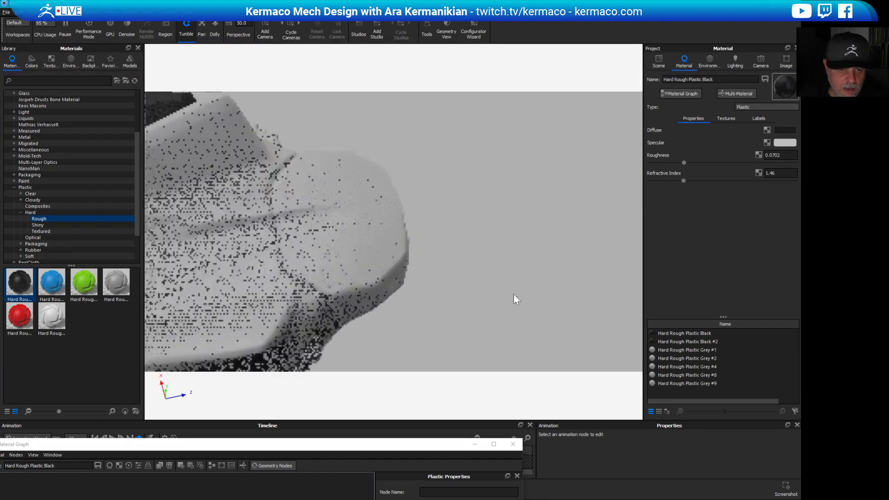
# Paste the copied black rough plastic material as an unlinked copy onto the rounded cap at the ship's tail.
pyautogui.rightClick(359, 250)
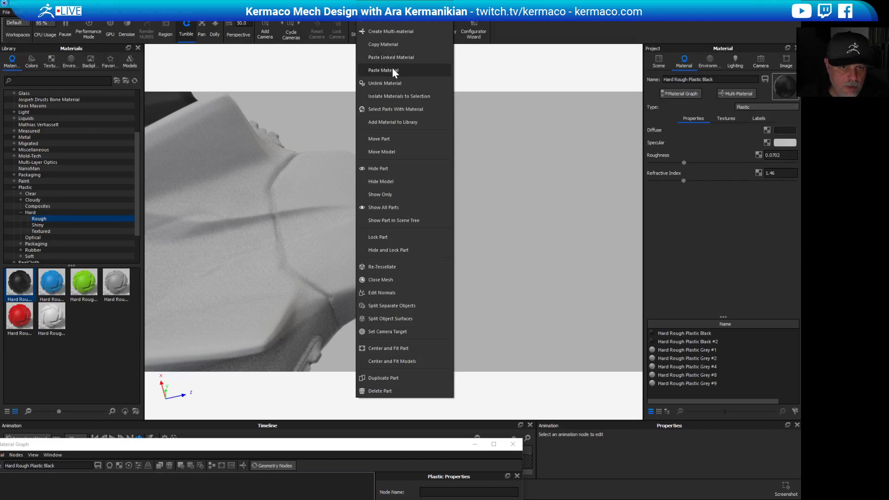
pyautogui.click(392, 69)
pyautogui.scroll(-5, 418, 220)
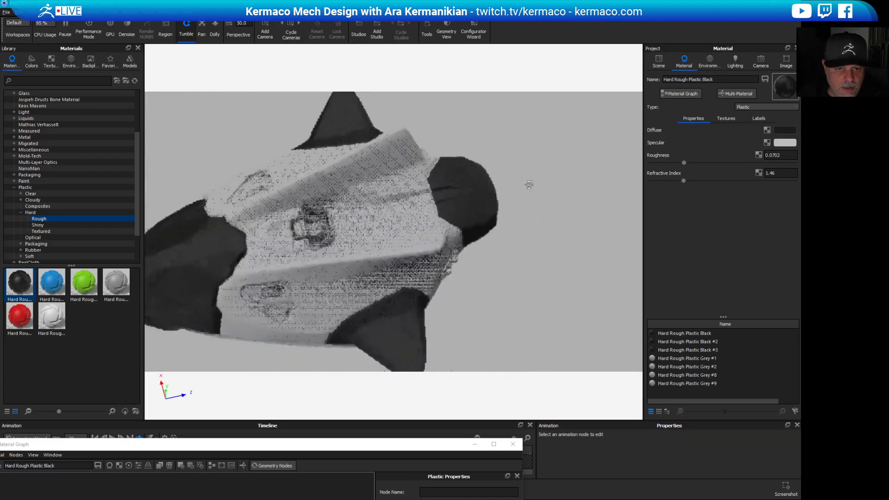
pyautogui.moveTo(526, 184); pyautogui.dragTo(473, 244)
pyautogui.scroll(3, 350, 260)
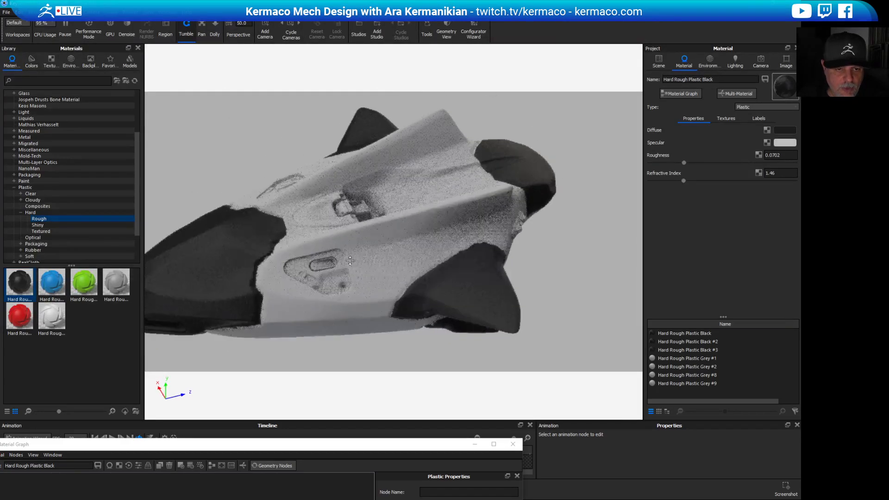
# Delete the Noise (Fractal) bump node from the rear fin's Hard Rough Plastic Black #2 material graph, and close the graph.
pyautogui.scroll(8, 486, 259)
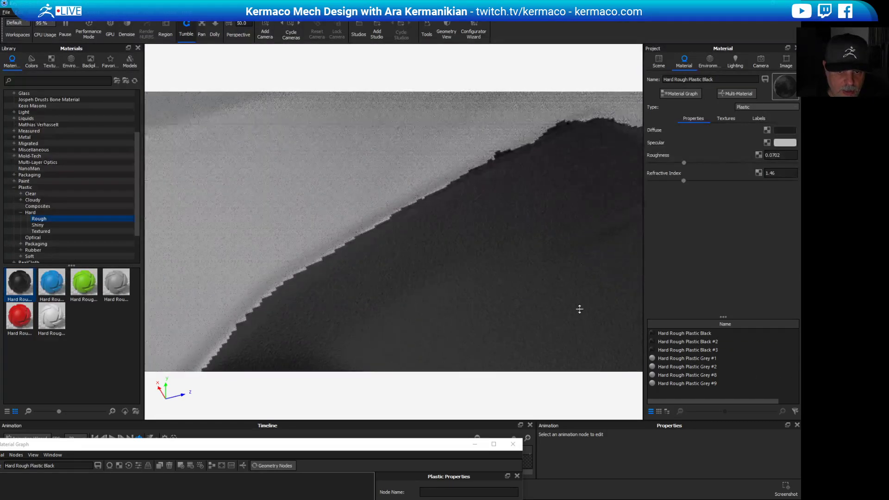
pyautogui.scroll(-5, 445, 283)
pyautogui.scroll(2, 381, 237)
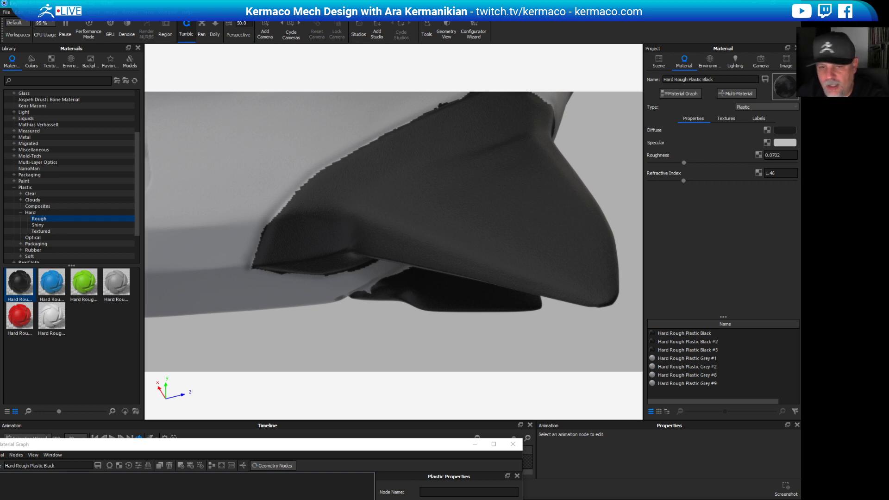
pyautogui.scroll(3, 435, 218)
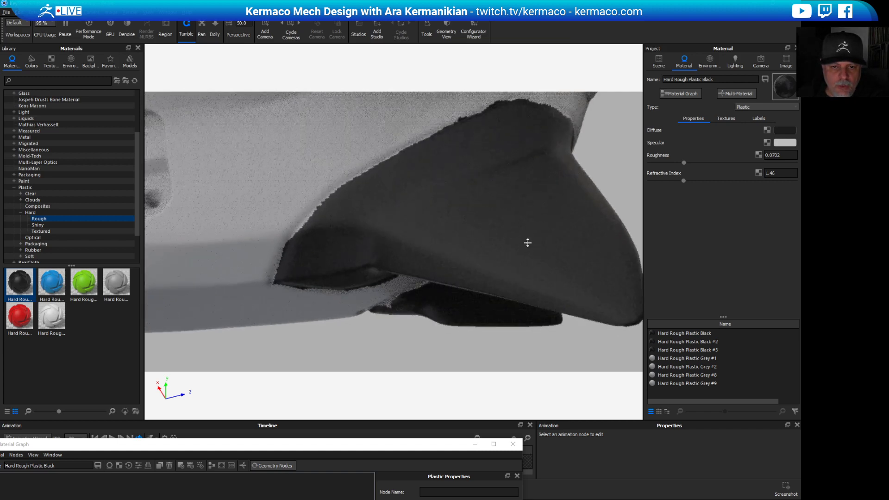
pyautogui.rightClick(532, 219)
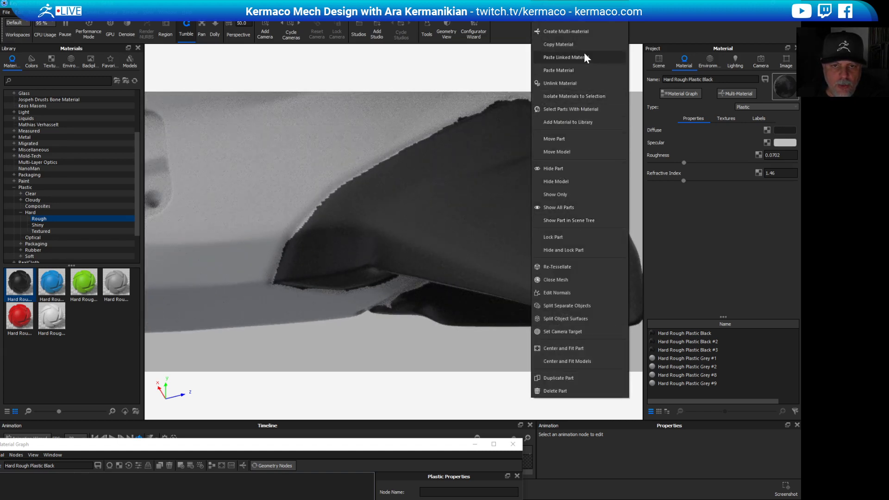
pyautogui.click(570, 21)
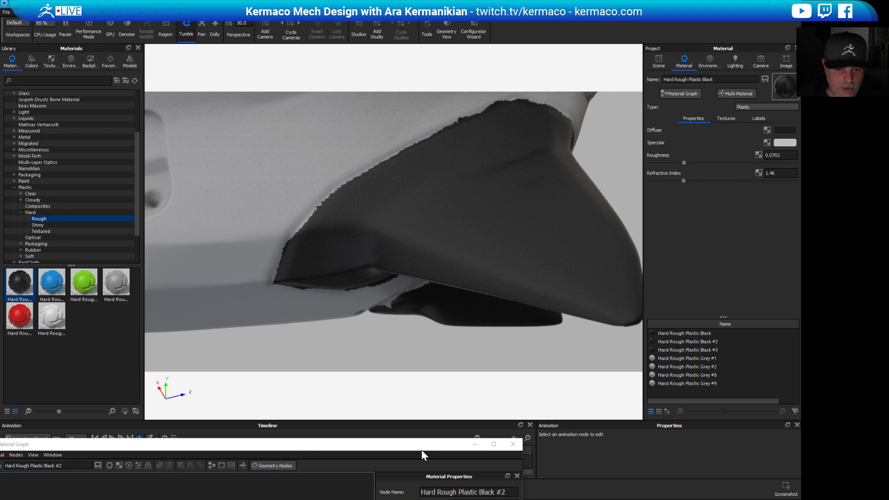
pyautogui.moveTo(422, 450); pyautogui.dragTo(560, 121)
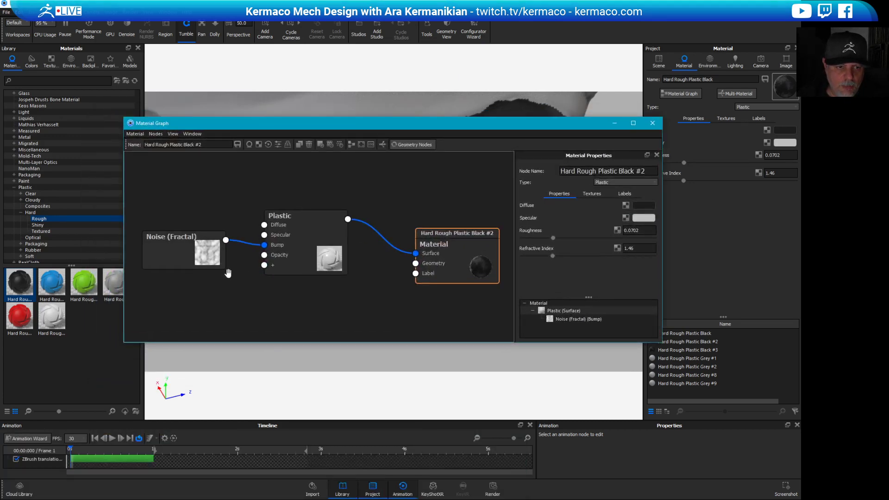
pyautogui.press('Delete')
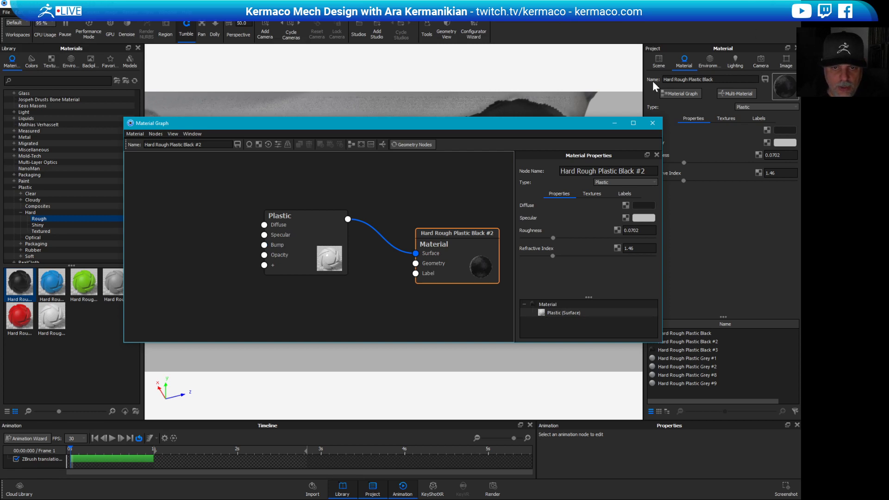
pyautogui.moveTo(552, 124); pyautogui.dragTo(594, 311)
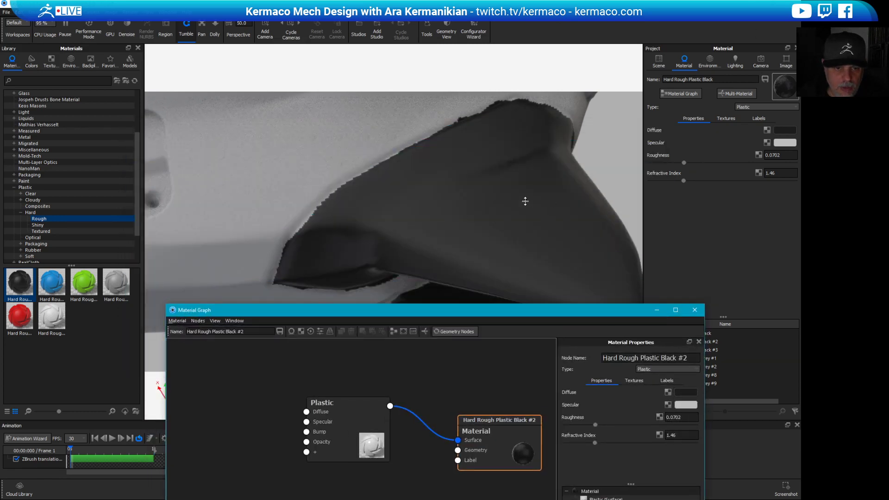
pyautogui.moveTo(525, 201); pyautogui.dragTo(586, 185)
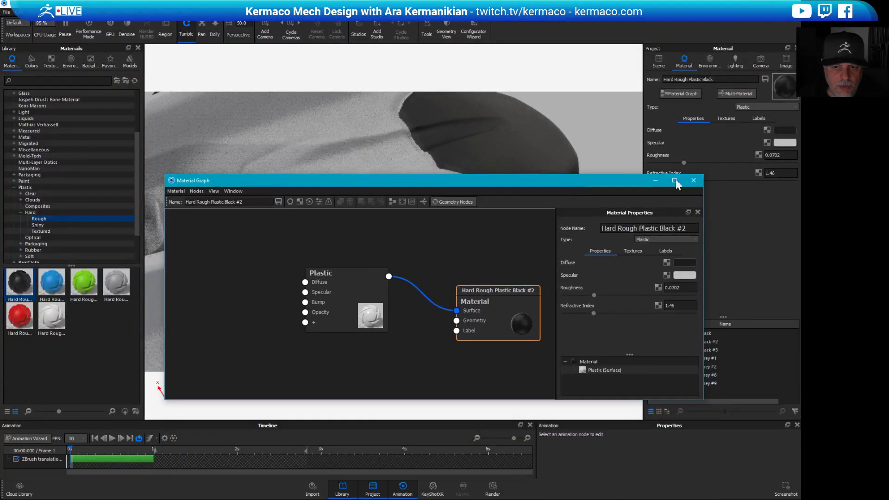
pyautogui.click(694, 181)
# Apply the black Hard Shiny plastic from the material library to the recessed inset on the ship's underside.
pyautogui.moveTo(437, 301); pyautogui.dragTo(579, 296)
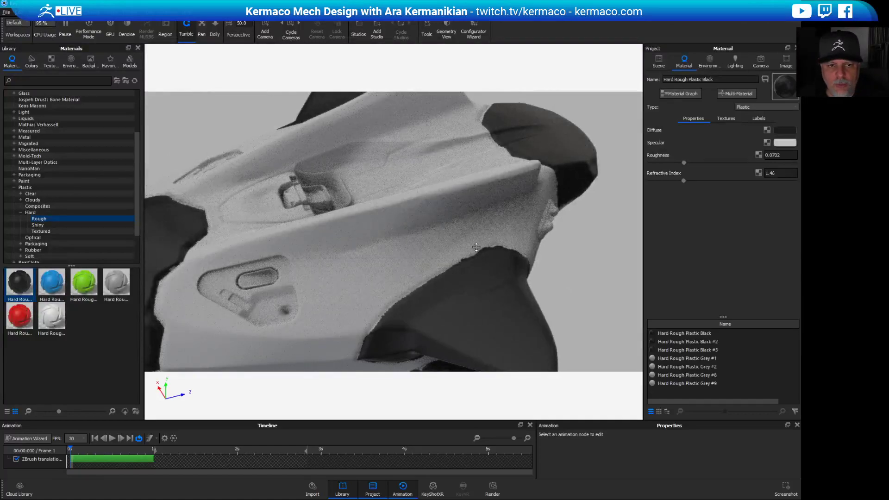
pyautogui.moveTo(476, 247); pyautogui.dragTo(380, 245)
pyautogui.scroll(5, 380, 245)
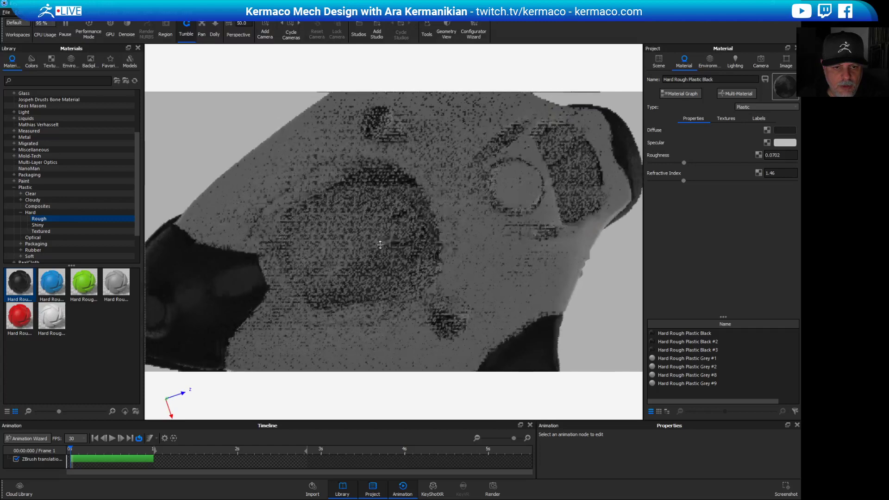
pyautogui.click(37, 225)
pyautogui.moveTo(20, 283); pyautogui.dragTo(395, 262)
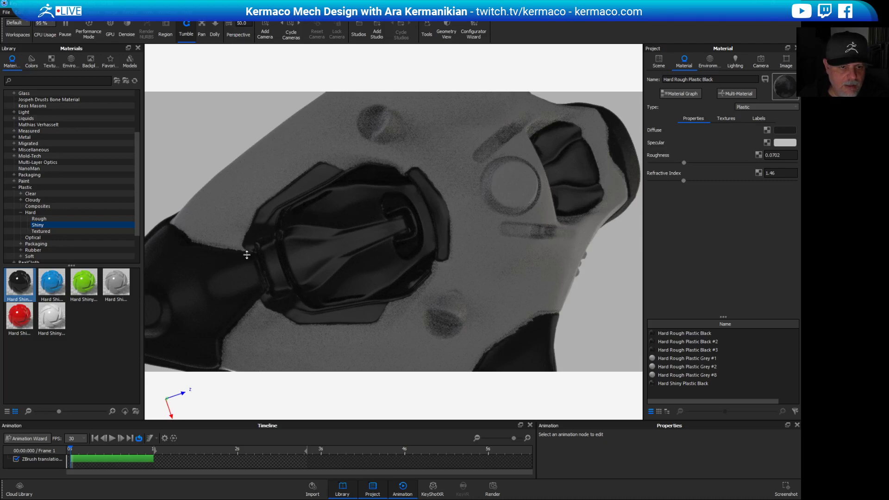
pyautogui.moveTo(443, 252); pyautogui.dragTo(388, 175)
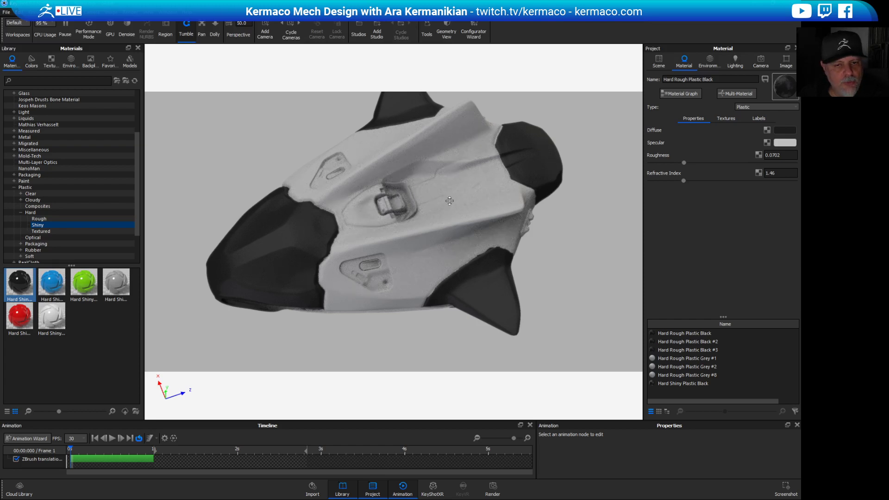
pyautogui.moveTo(440, 188); pyautogui.dragTo(432, 209)
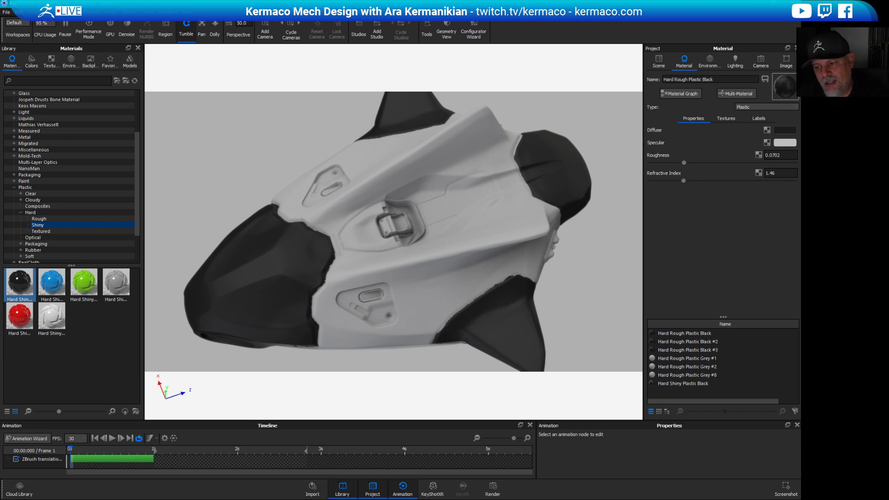
pyautogui.moveTo(438, 269); pyautogui.dragTo(458, 223)
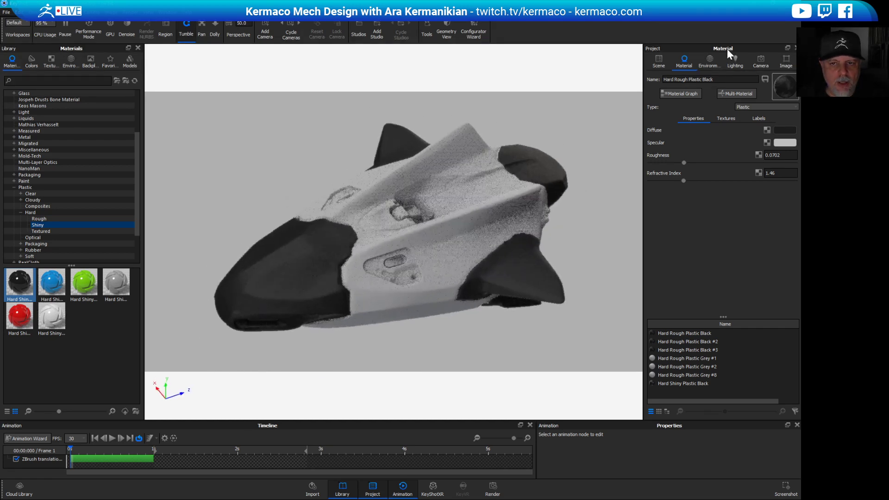
# Try a darker environment background colour with a grayscale brightness of 43 %.
pyautogui.click(709, 60)
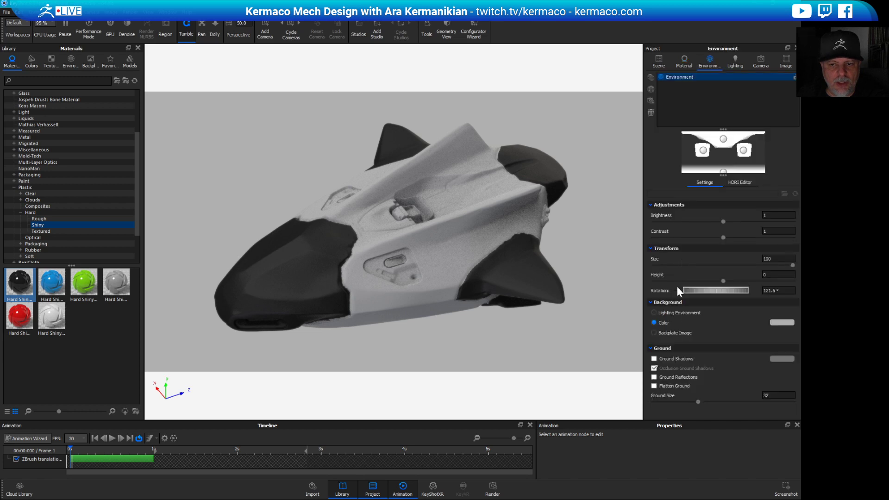
pyautogui.click(782, 323)
pyautogui.moveTo(682, 115); pyautogui.dragTo(666, 120)
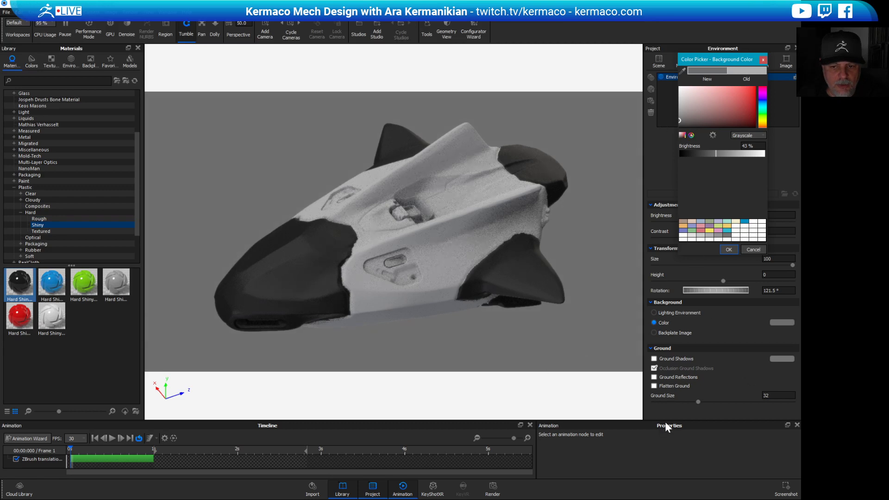
pyautogui.moveTo(469, 269); pyautogui.dragTo(452, 173, button='right')
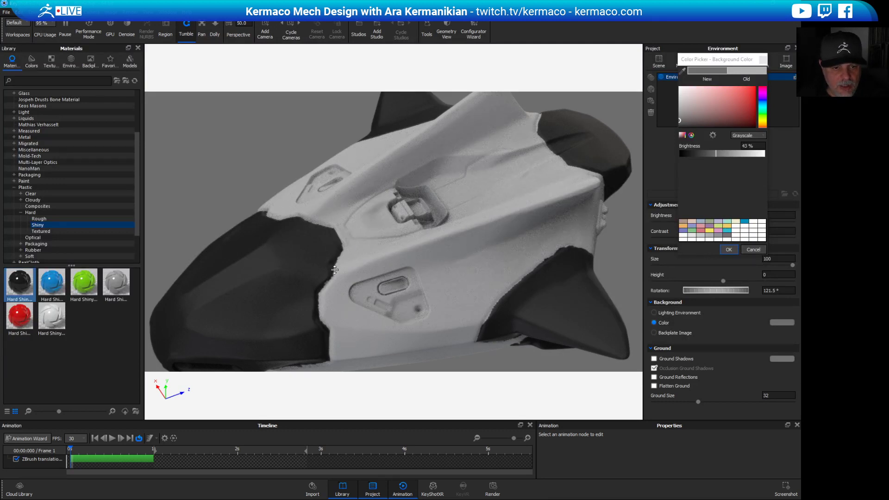
pyautogui.scroll(-3, 514, 306)
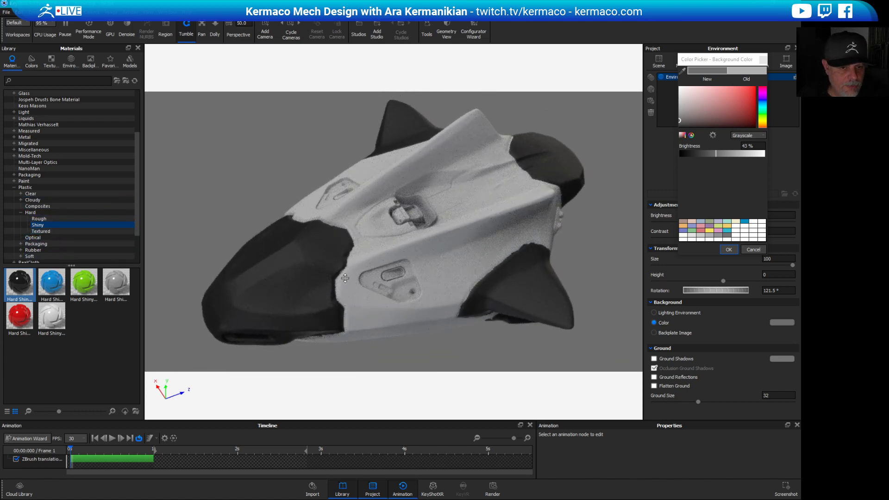
# Apply the Plastic Cloudy Rough Grey 3mm material to the ship's main hull, and cancel the pending background colour change.
pyautogui.click(36, 200)
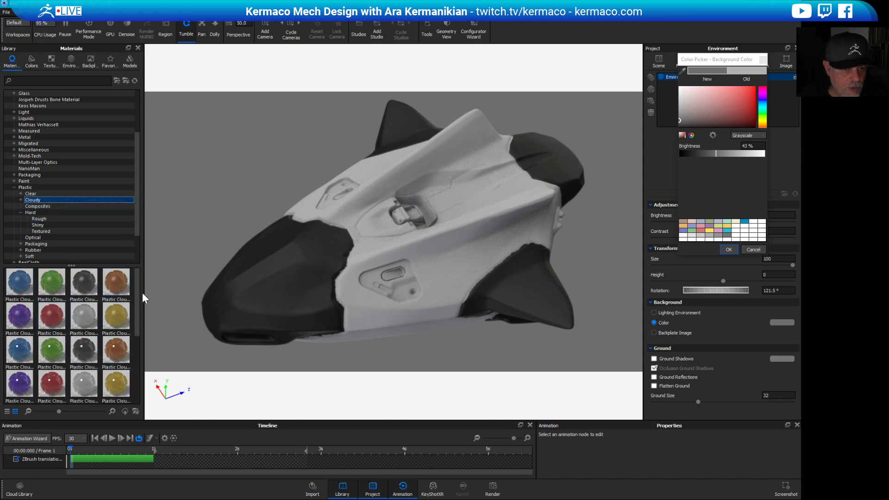
pyautogui.click(83, 282)
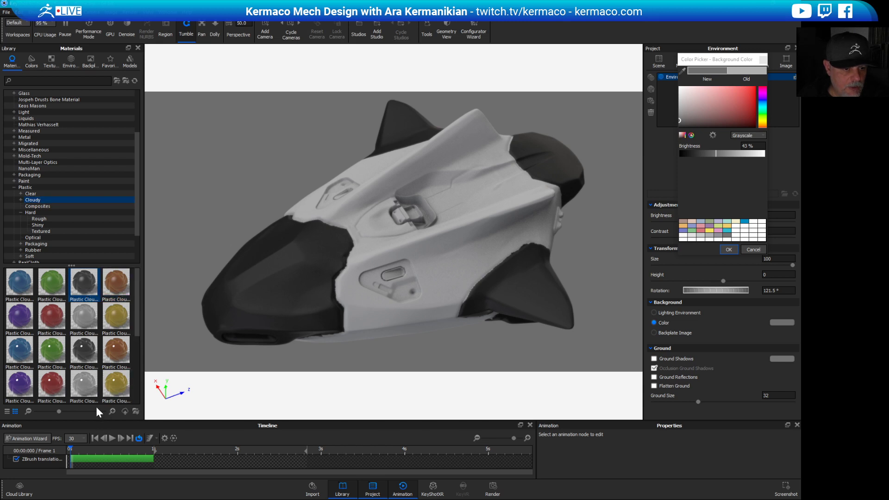
pyautogui.moveTo(62, 409); pyautogui.dragTo(63, 410)
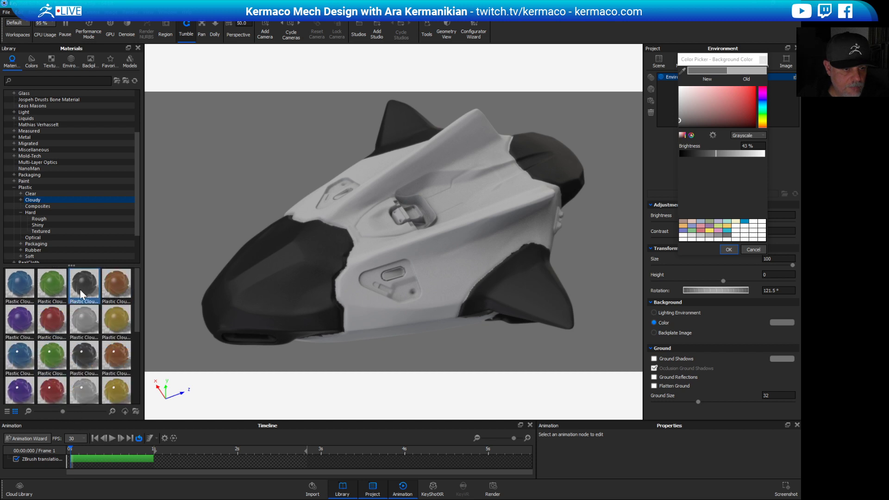
pyautogui.moveTo(87, 284); pyautogui.dragTo(462, 195)
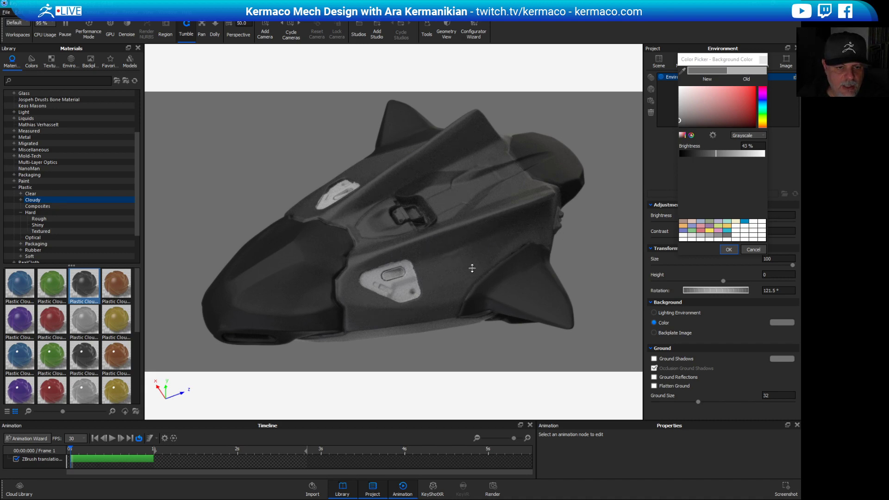
pyautogui.scroll(6, 471, 259)
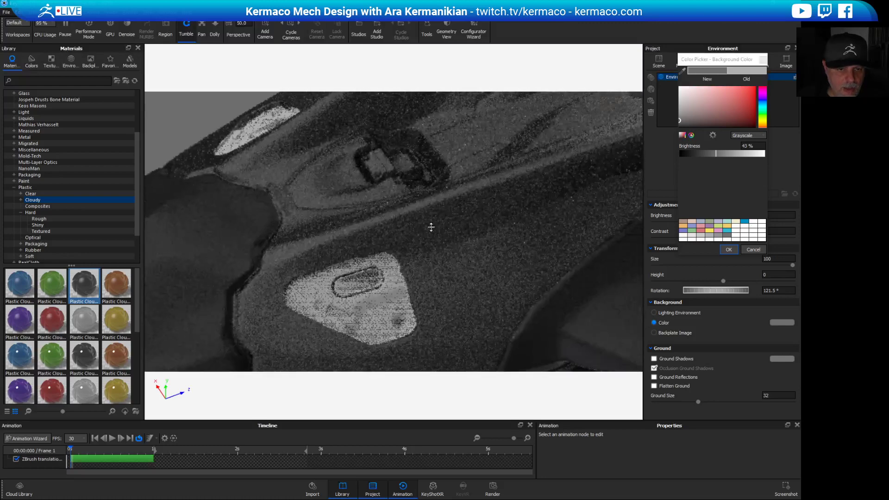
pyautogui.click(753, 249)
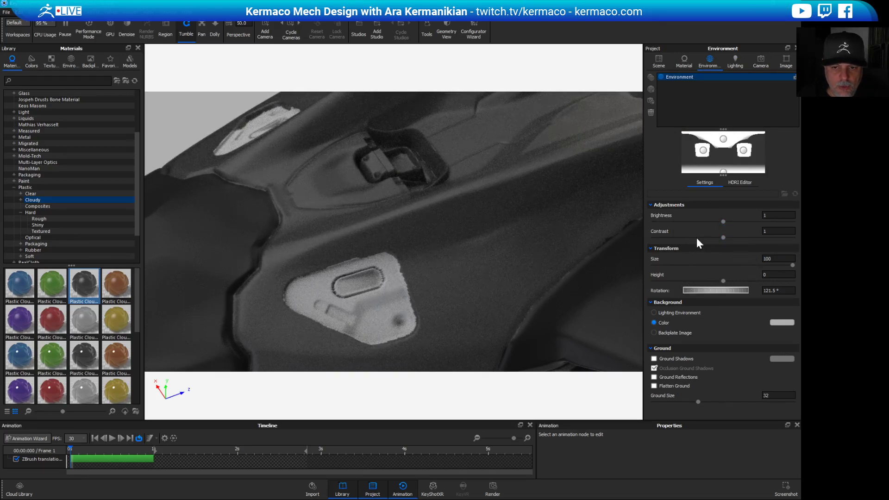
# Open the main hull's cloudy plastic material for editing and set its Cloudiness to 0.7.
pyautogui.rightClick(533, 247)
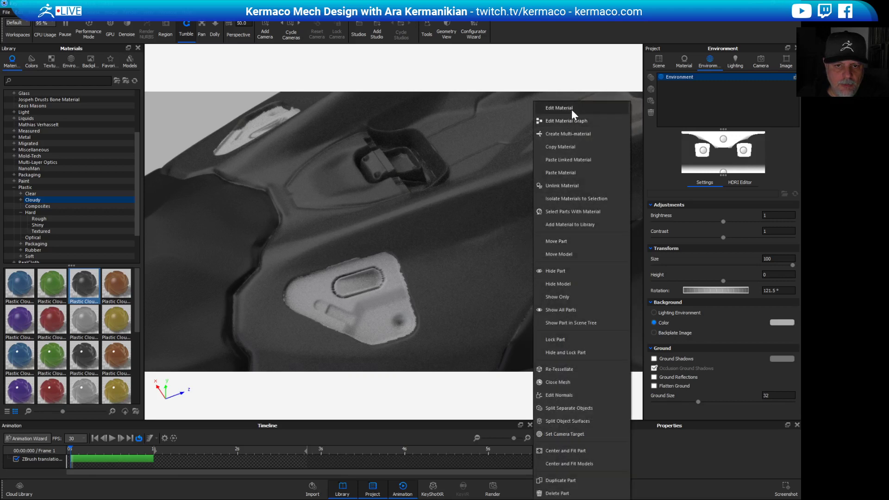
pyautogui.press('Escape')
pyautogui.doubleClick(607, 124)
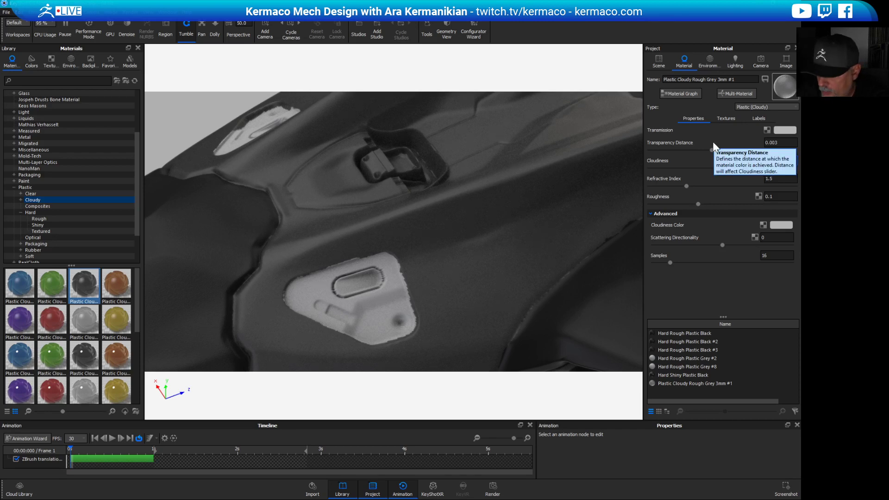
pyautogui.press('Return')
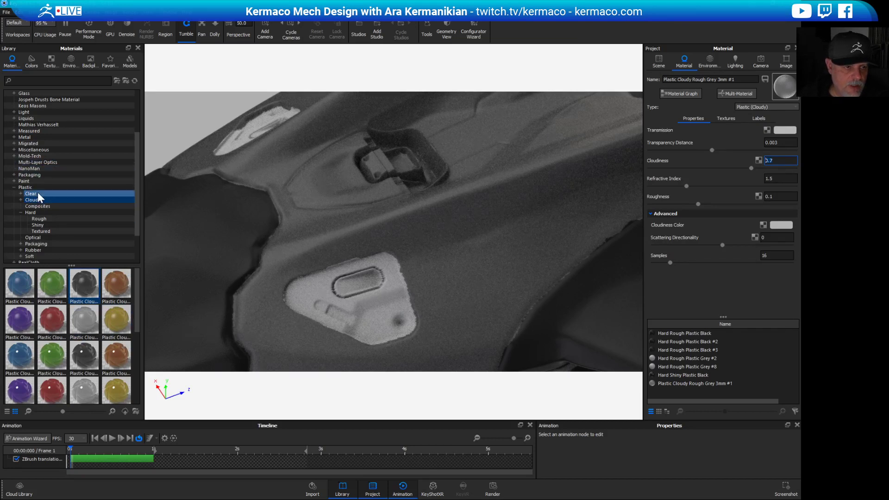
# Apply the black Hard Rough plastic from the material library to the triangular side panels in the hull.
pyautogui.click(39, 218)
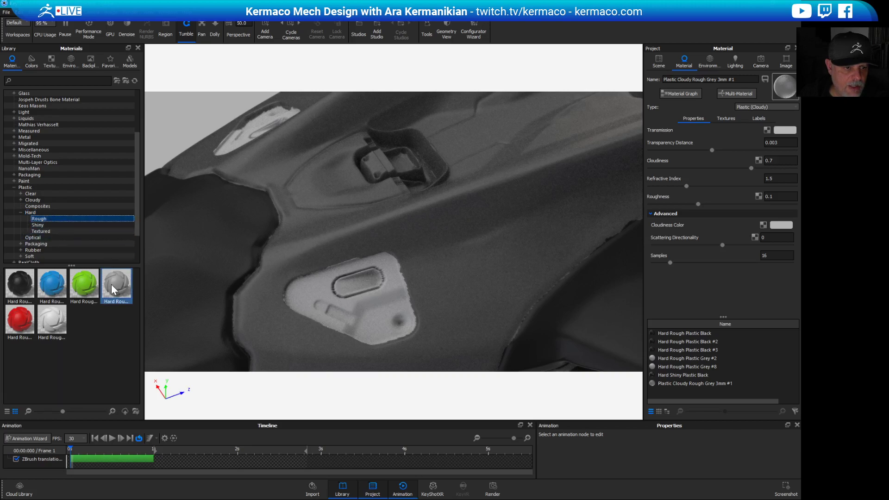
pyautogui.moveTo(112, 290); pyautogui.dragTo(343, 299)
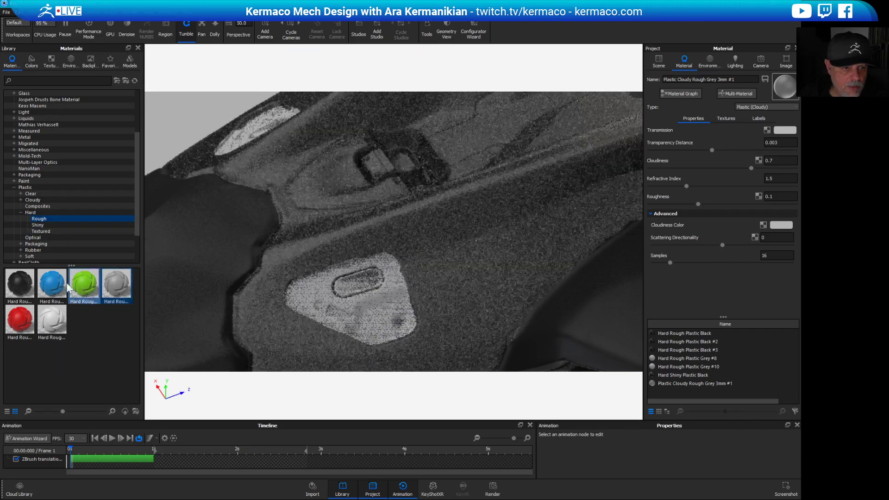
pyautogui.moveTo(20, 285); pyautogui.dragTo(392, 306)
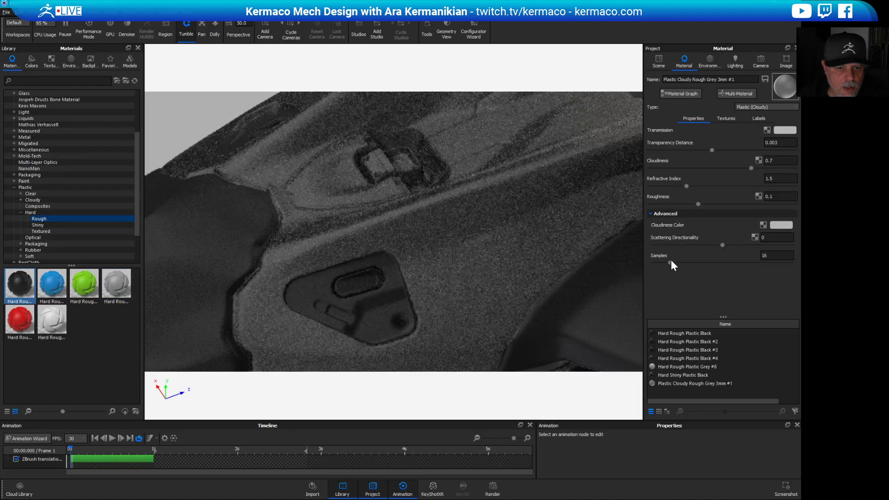
pyautogui.scroll(-5, 398, 244)
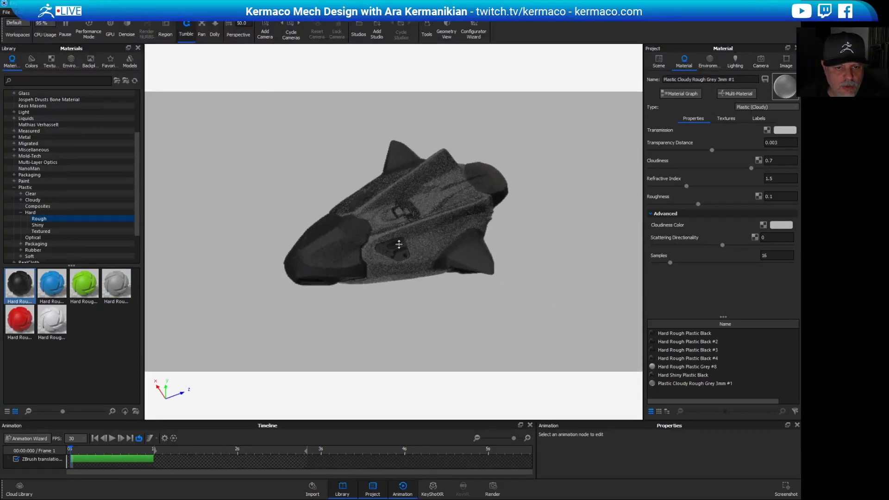
# Examine the black triangular side panel up close, then inspect the materials on the whole ship.
pyautogui.scroll(5, 423, 258)
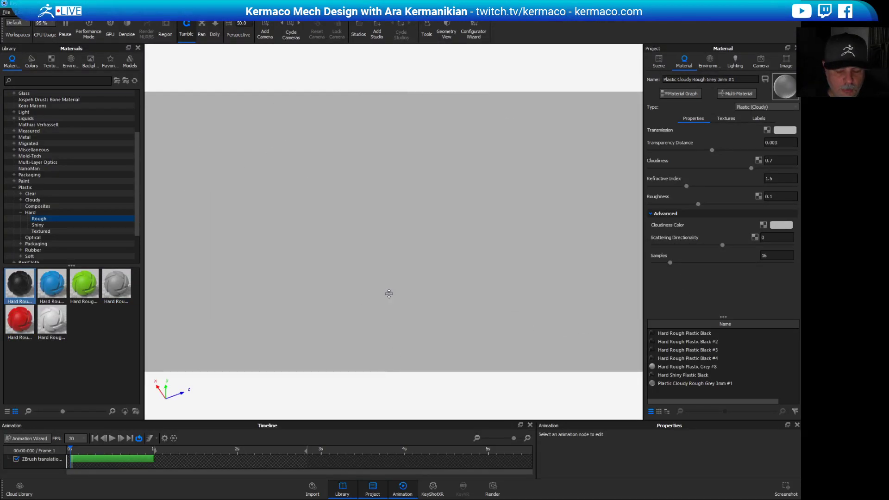
pyautogui.rightClick(420, 245)
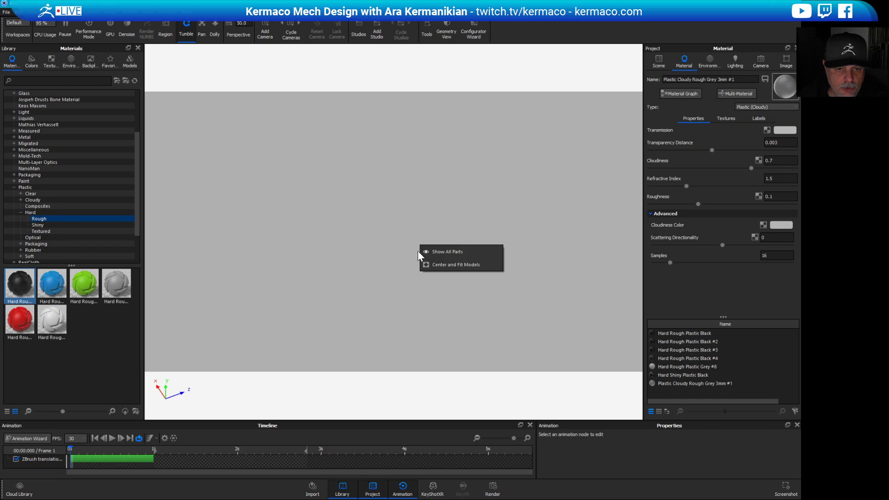
pyautogui.click(443, 264)
pyautogui.scroll(4, 373, 284)
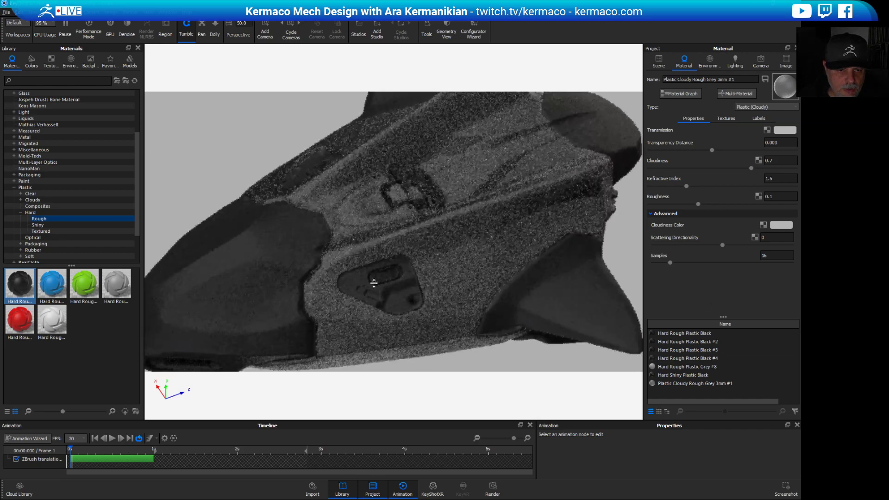
pyautogui.scroll(5, 374, 283)
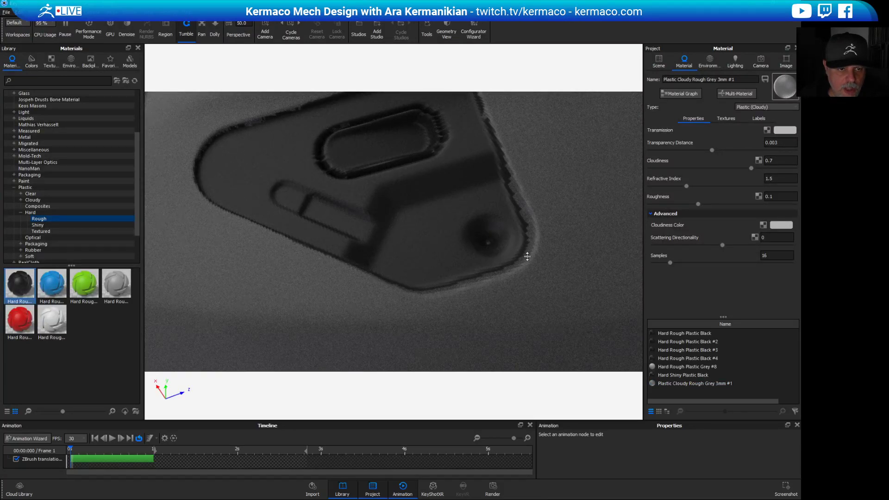
pyautogui.scroll(-9, 527, 256)
pyautogui.scroll(2, 476, 184)
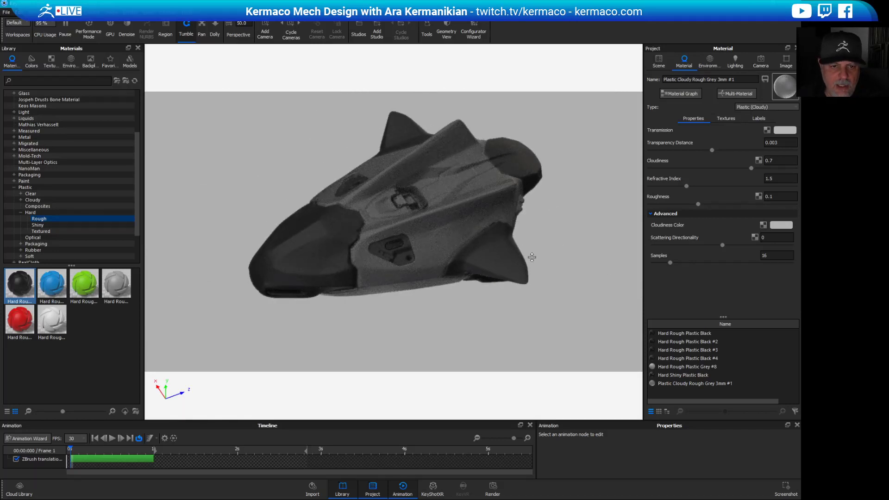
pyautogui.moveTo(549, 252); pyautogui.dragTo(479, 258)
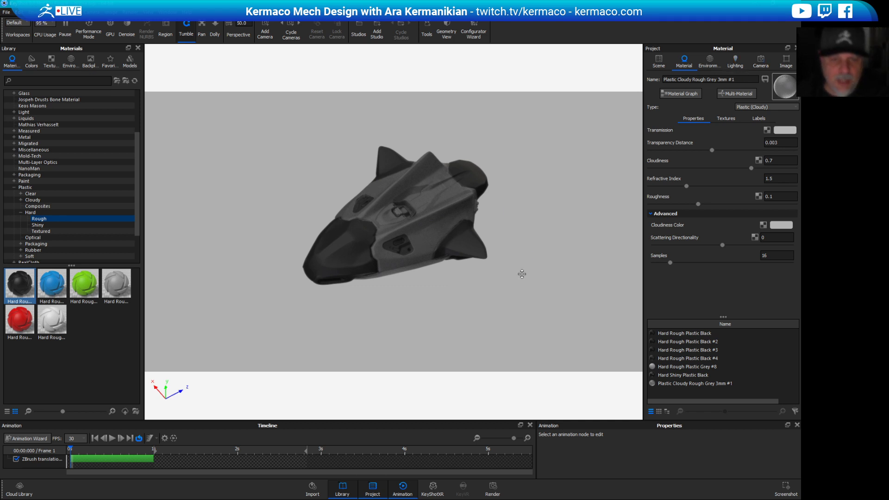
# Apply the Area Light 1200 Lumen Cool material from the library to the round lamp on the ship's underside.
pyautogui.moveTo(550, 293); pyautogui.dragTo(529, 246)
pyautogui.scroll(3, 528, 246)
pyautogui.scroll(3, 364, 286)
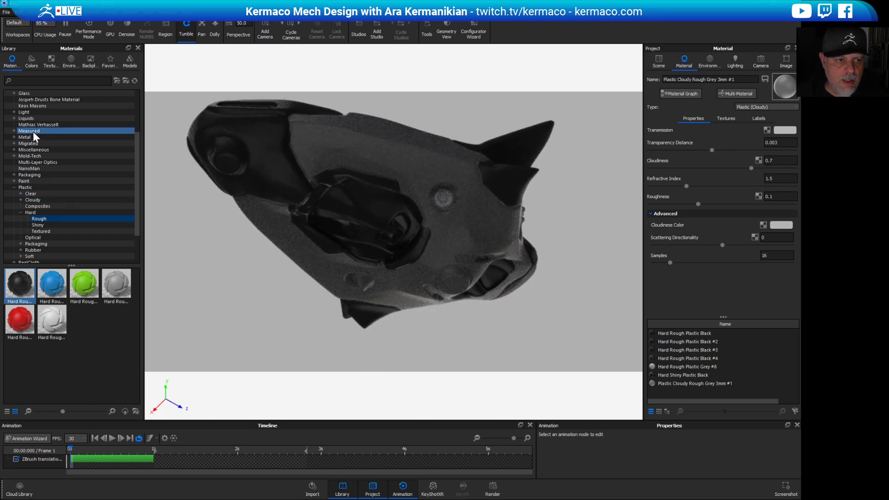
pyautogui.click(32, 106)
pyautogui.click(74, 288)
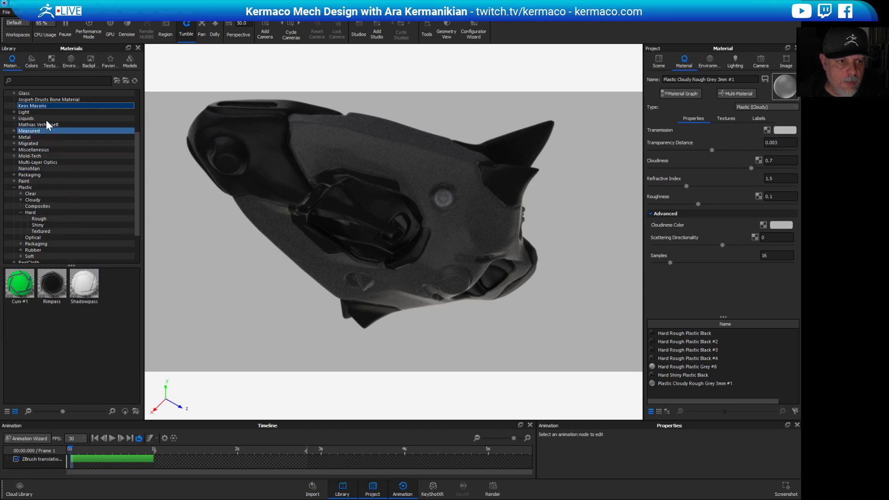
pyautogui.click(23, 112)
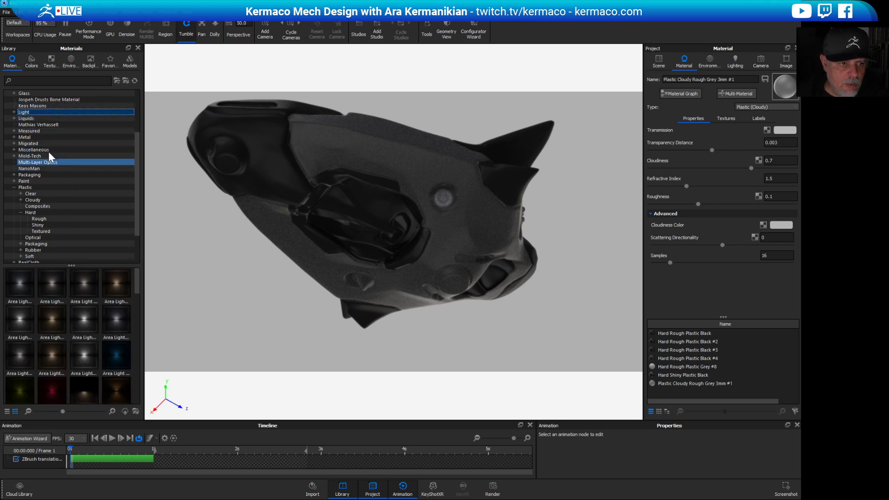
pyautogui.click(14, 112)
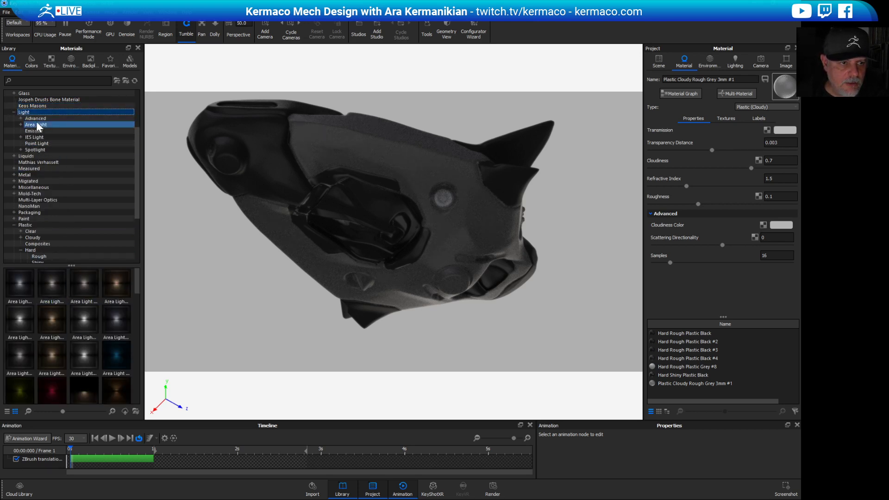
pyautogui.click(35, 124)
pyautogui.click(33, 285)
pyautogui.moveTo(33, 286); pyautogui.dragTo(444, 203)
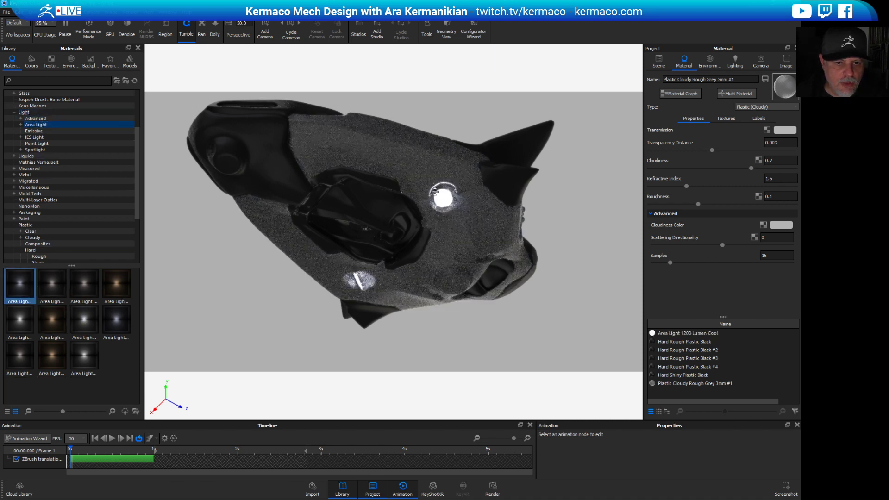
# Open the underside lamp's area light material for editing and try it without applying light to the back of the geometry.
pyautogui.moveTo(593, 169); pyautogui.dragTo(601, 257)
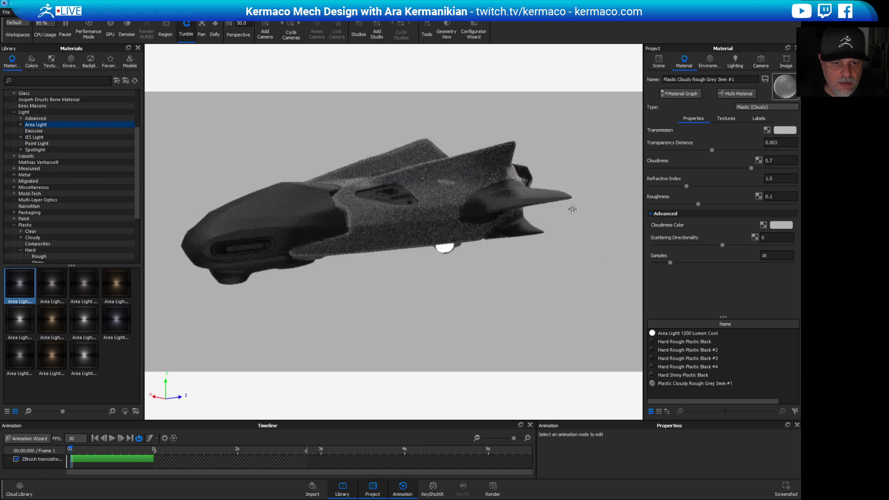
pyautogui.moveTo(474, 318); pyautogui.dragTo(468, 270)
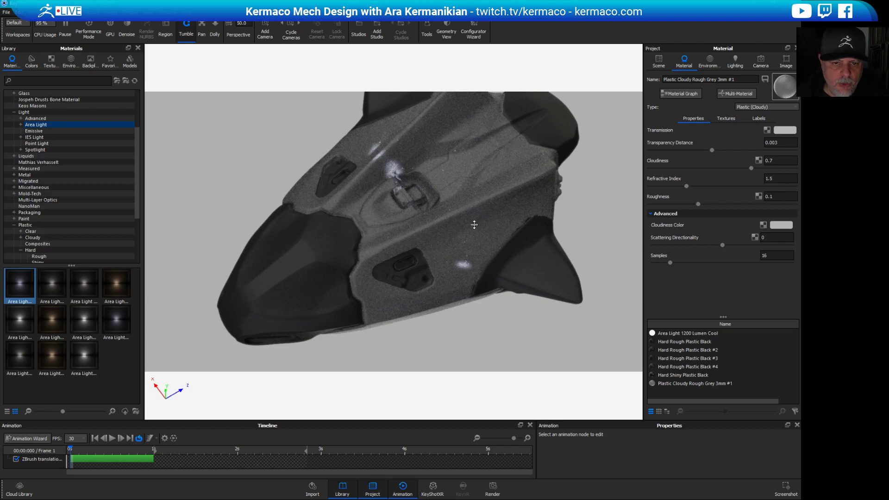
pyautogui.moveTo(509, 221); pyautogui.dragTo(640, 224)
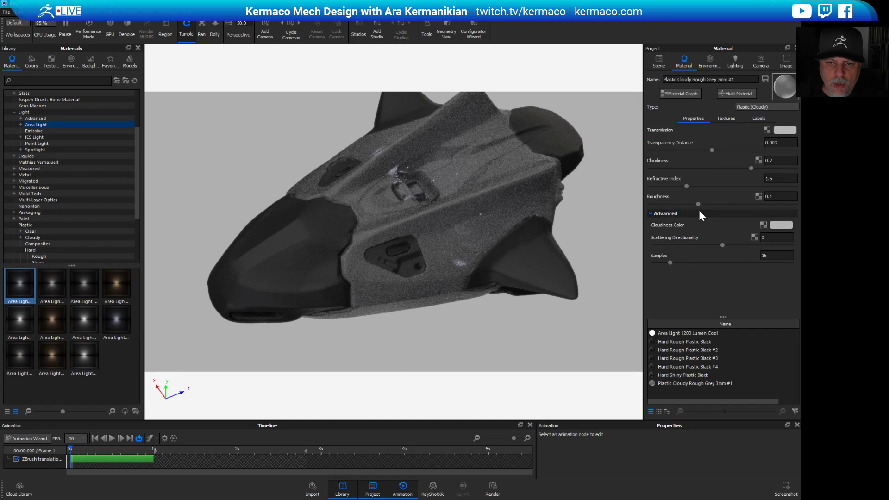
pyautogui.rightClick(517, 192)
pyautogui.press('Escape')
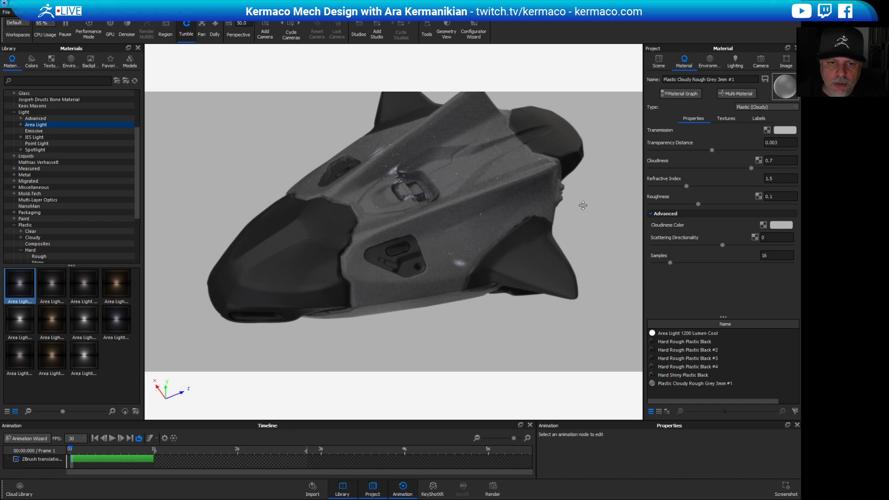
pyautogui.moveTo(493, 329); pyautogui.dragTo(463, 215)
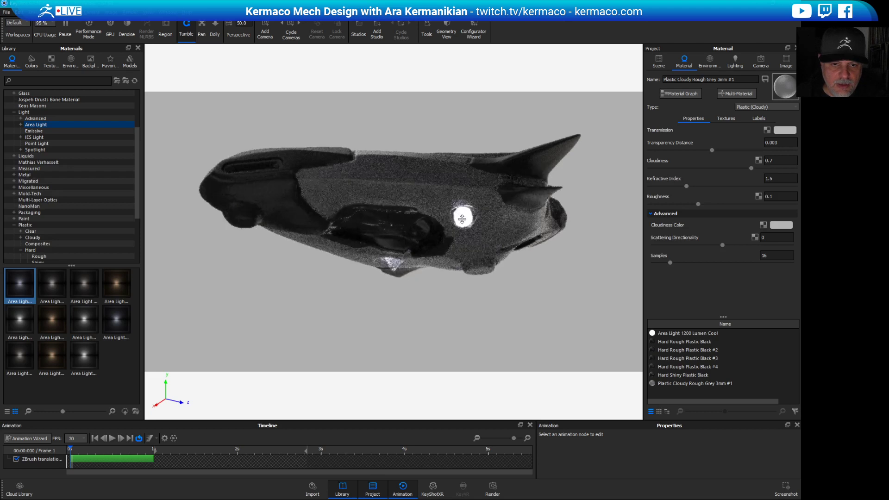
pyautogui.rightClick(465, 219)
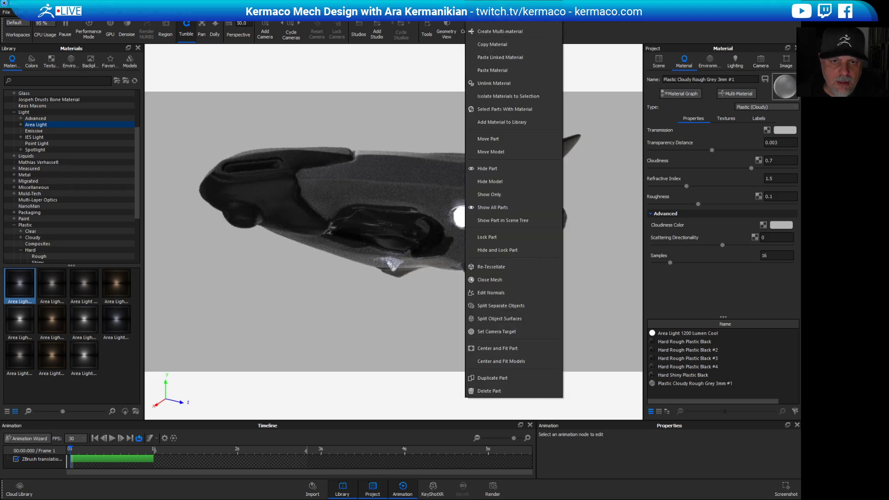
pyautogui.click(491, 31)
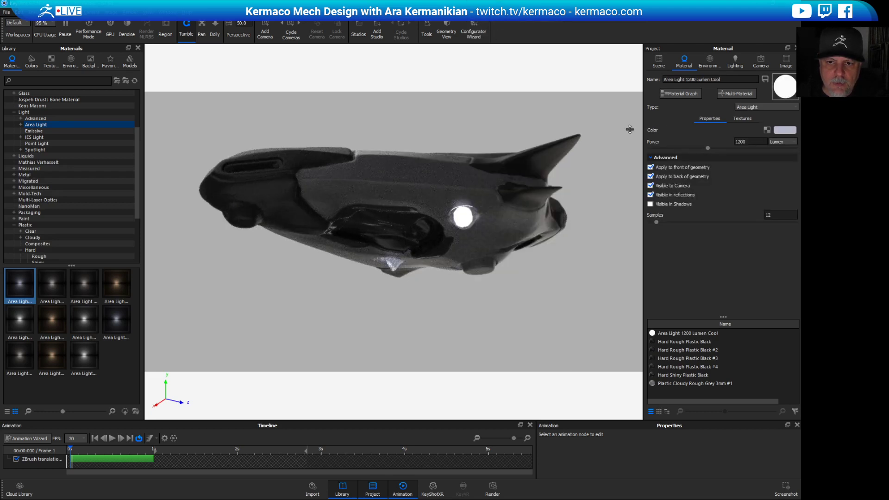
pyautogui.click(651, 176)
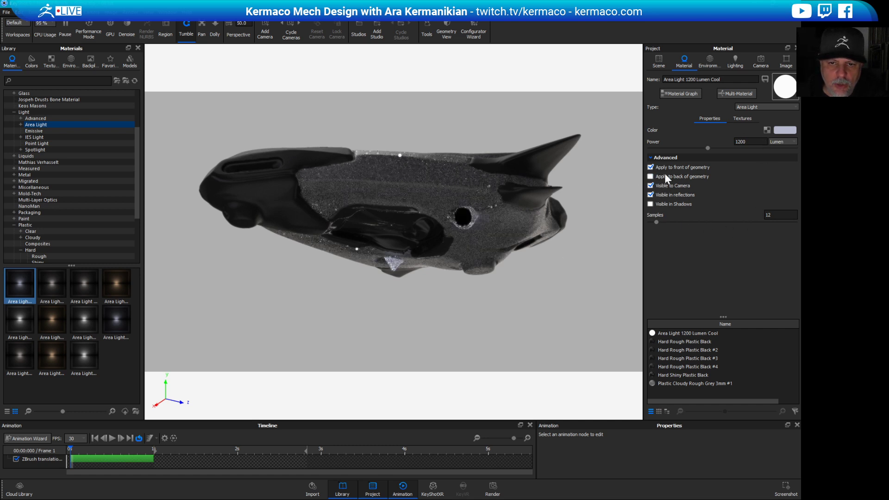
pyautogui.moveTo(495, 320); pyautogui.dragTo(559, 288)
pyautogui.click(651, 176)
# Try the area light material without applying light to the front of the geometry.
pyautogui.click(650, 167)
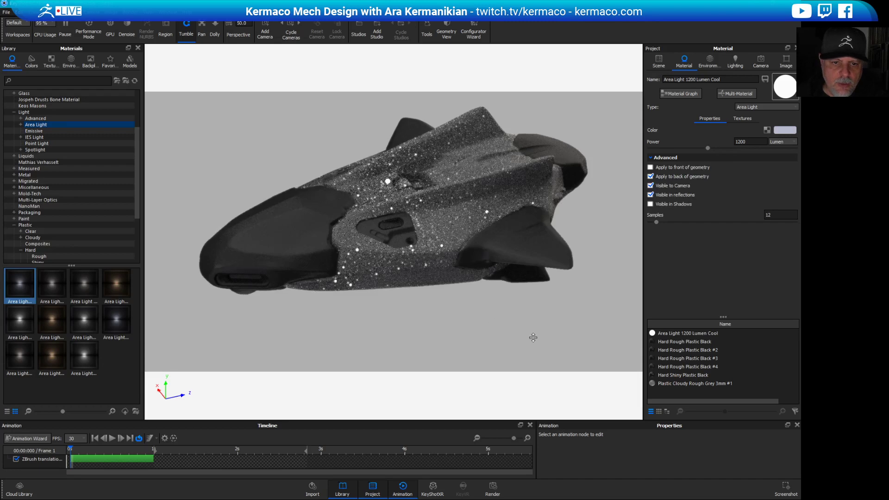
pyautogui.moveTo(532, 338); pyautogui.dragTo(487, 237)
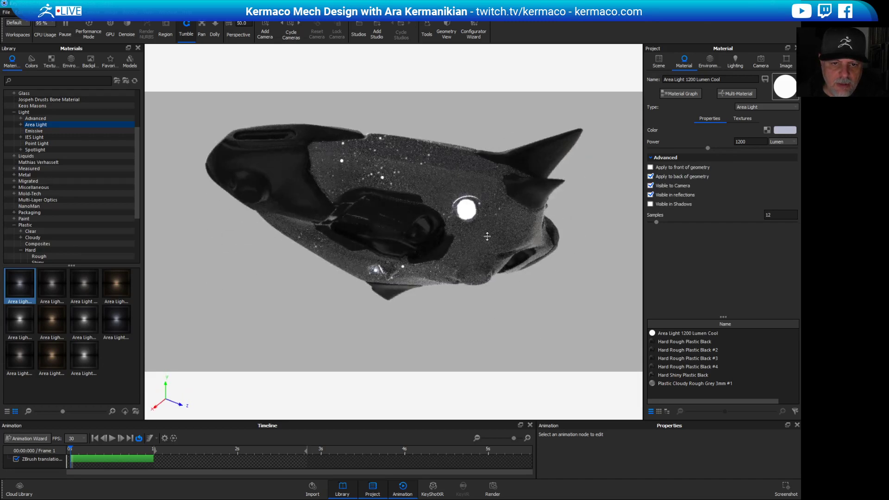
pyautogui.click(650, 168)
# Open the main hull's cloudy plastic material for editing and set its Cloudiness to 0.9.
pyautogui.moveTo(573, 250); pyautogui.dragTo(554, 294)
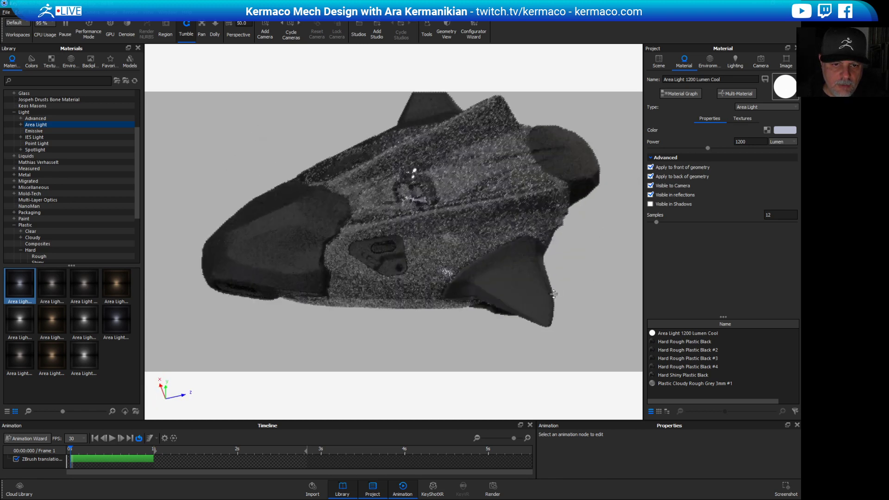
pyautogui.moveTo(607, 254); pyautogui.dragTo(512, 194)
pyautogui.rightClick(512, 194)
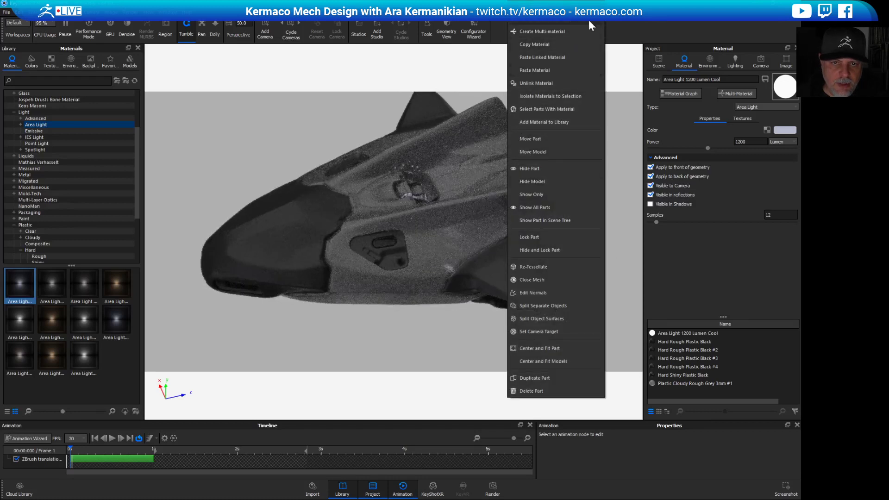
pyautogui.click(575, 23)
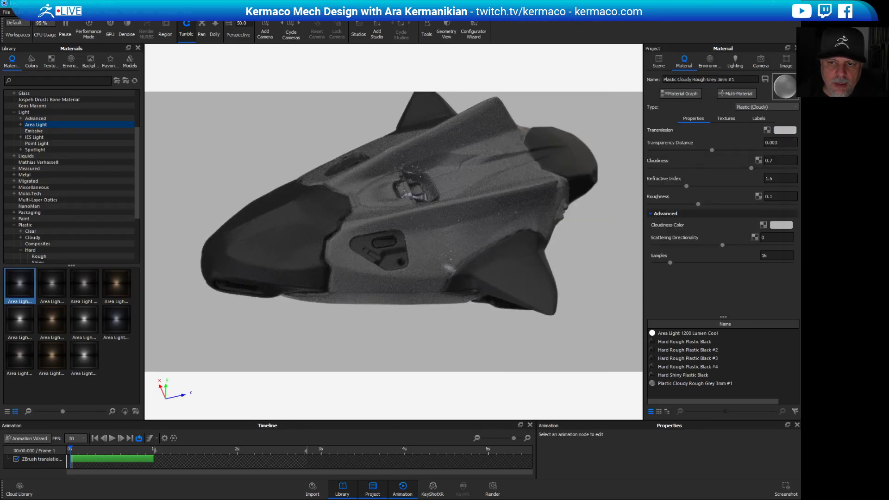
pyautogui.click(780, 160)
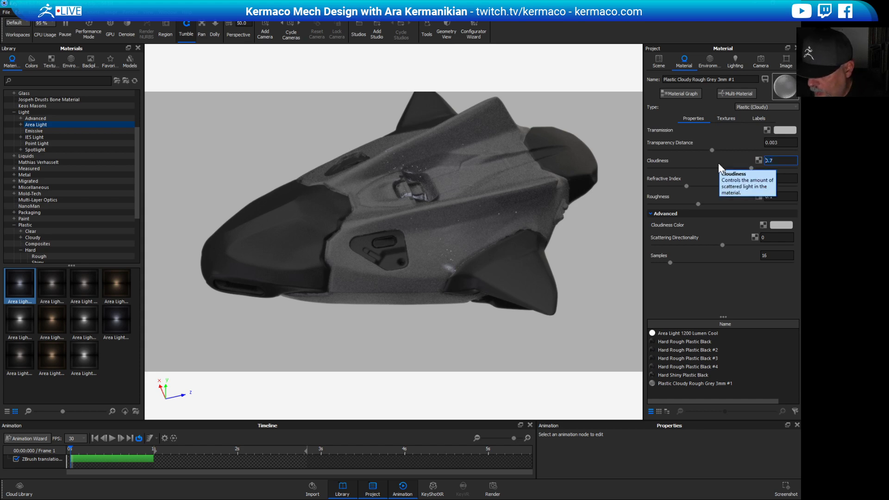
pyautogui.write('0.9')
pyautogui.press('Return')
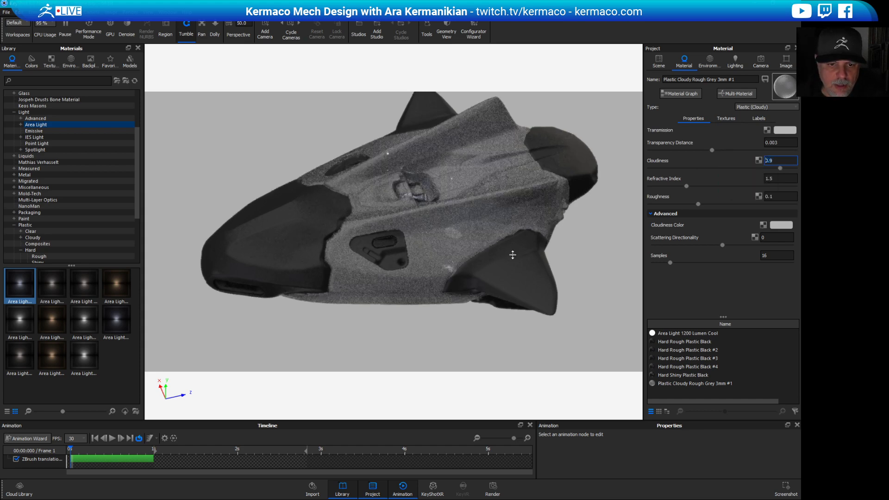
# Darken the hull material's Transmission colour to a grayscale brightness of 9 %.
pyautogui.moveTo(599, 345); pyautogui.dragTo(447, 291)
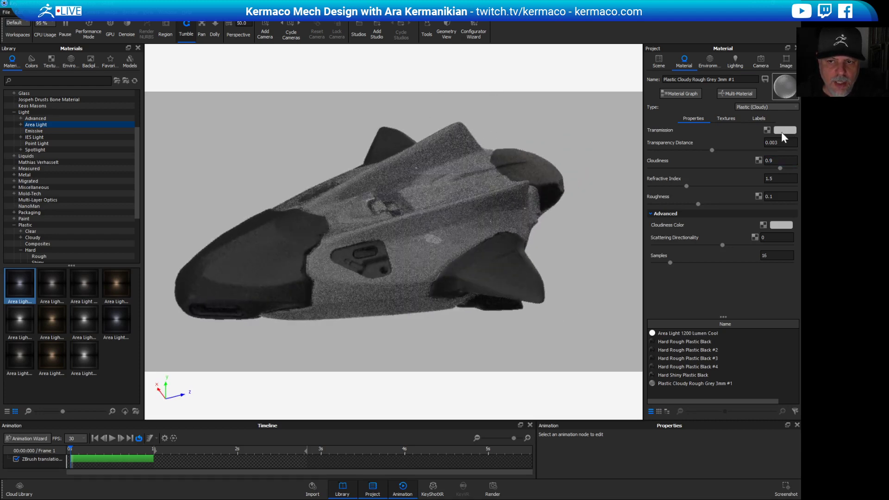
pyautogui.click(784, 130)
pyautogui.click(696, 154)
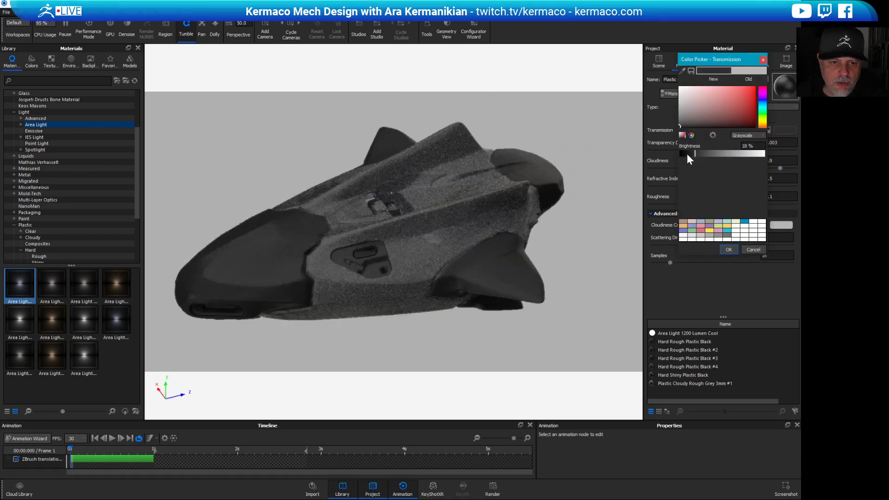
pyautogui.click(687, 154)
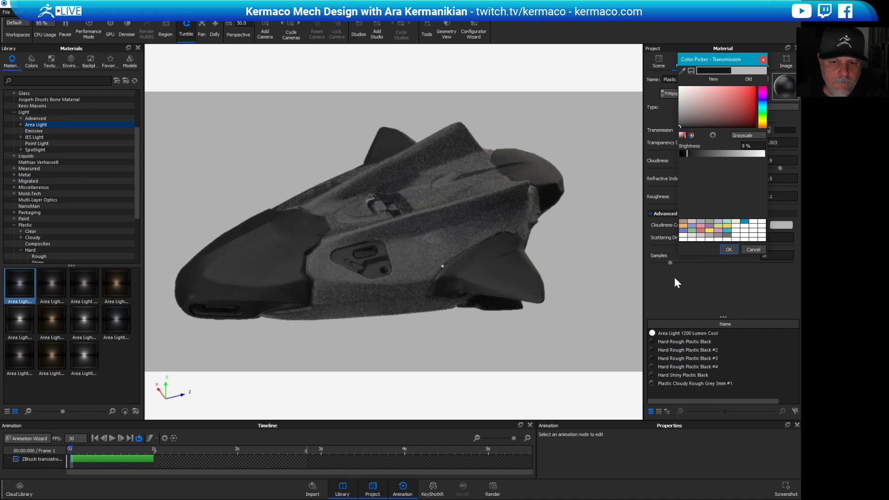
pyautogui.moveTo(511, 341); pyautogui.dragTo(599, 298)
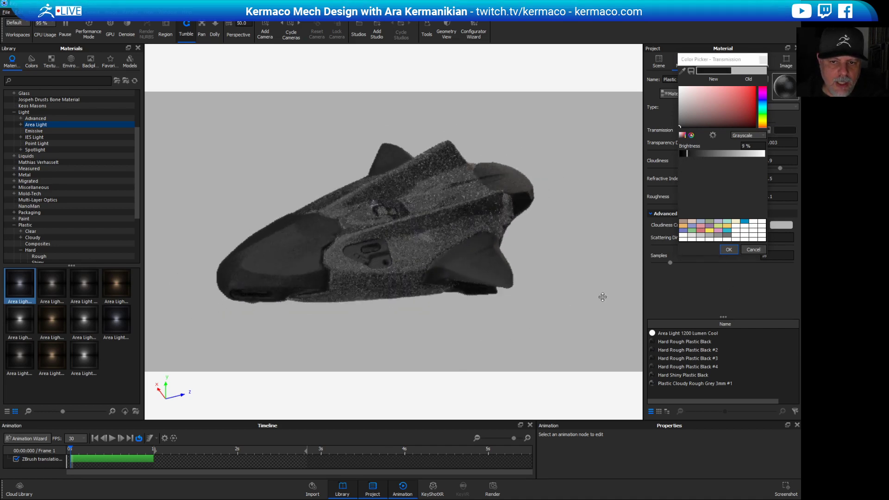
pyautogui.click(729, 249)
# Open the underside lamp's area light material for editing and try it without visibility in reflections.
pyautogui.moveTo(551, 346); pyautogui.dragTo(545, 382)
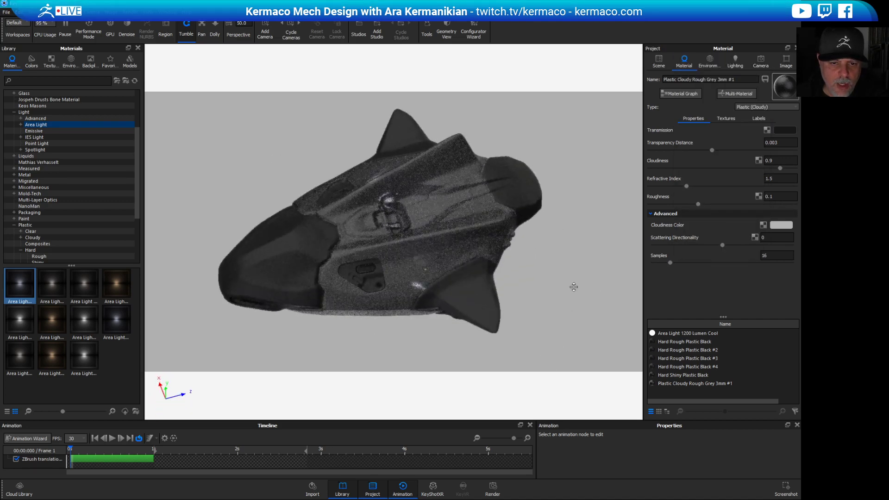
pyautogui.moveTo(574, 284); pyautogui.dragTo(334, 250)
pyautogui.moveTo(611, 238); pyautogui.dragTo(407, 278)
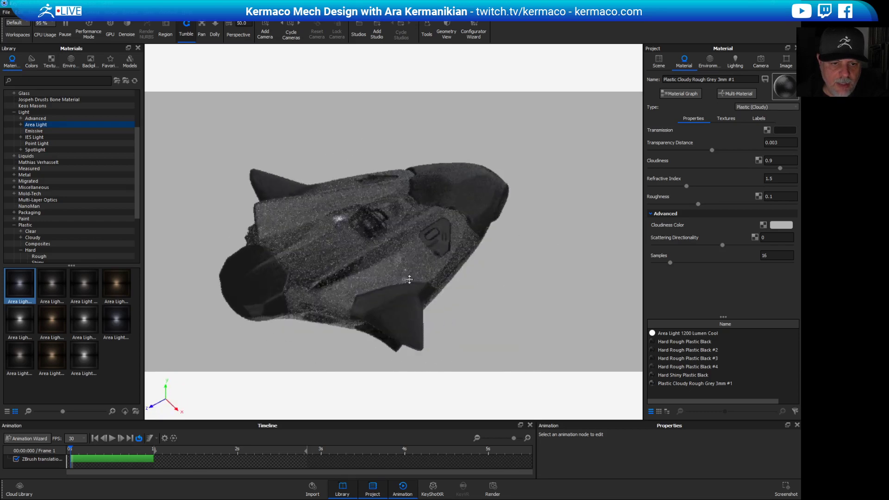
pyautogui.moveTo(527, 294); pyautogui.dragTo(509, 204)
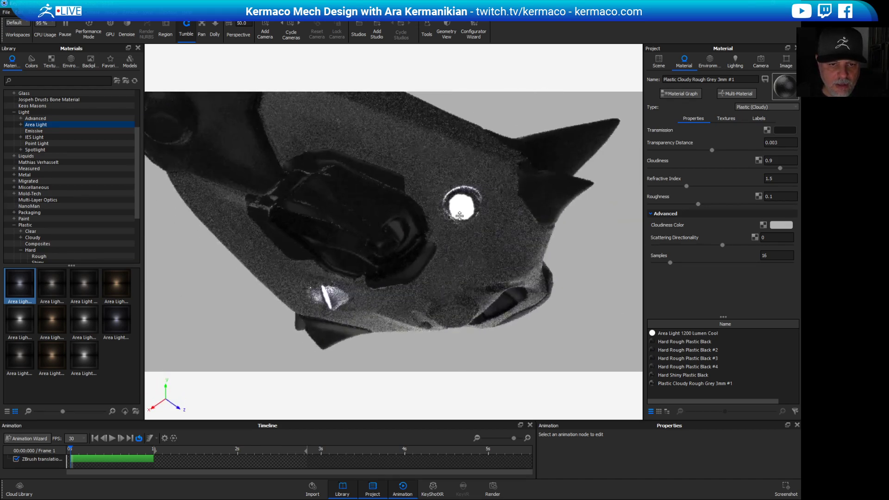
pyautogui.rightClick(460, 102)
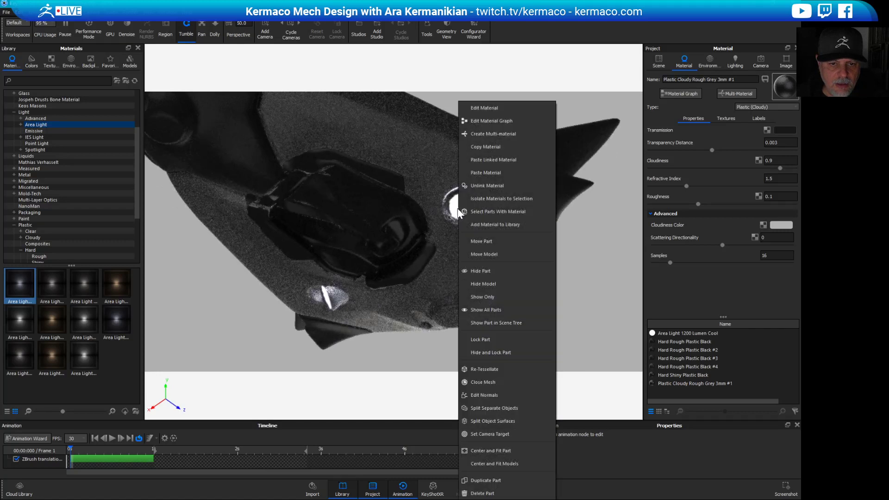
pyautogui.click(497, 108)
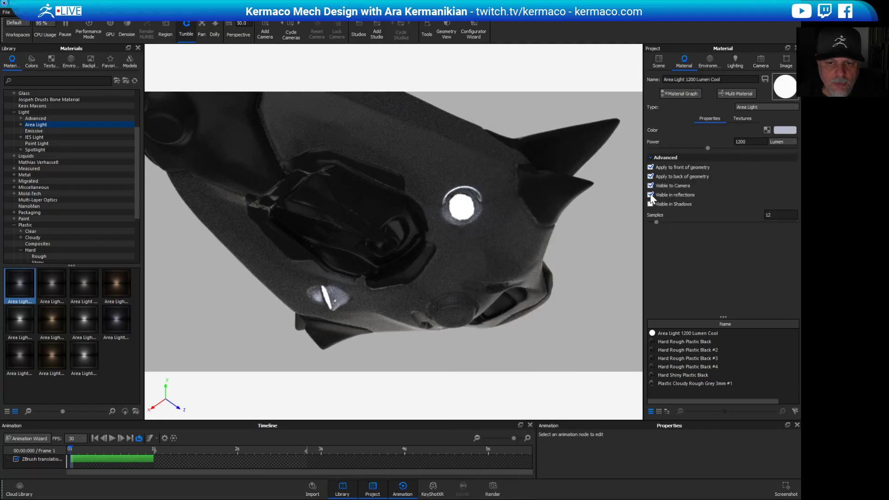
pyautogui.click(651, 195)
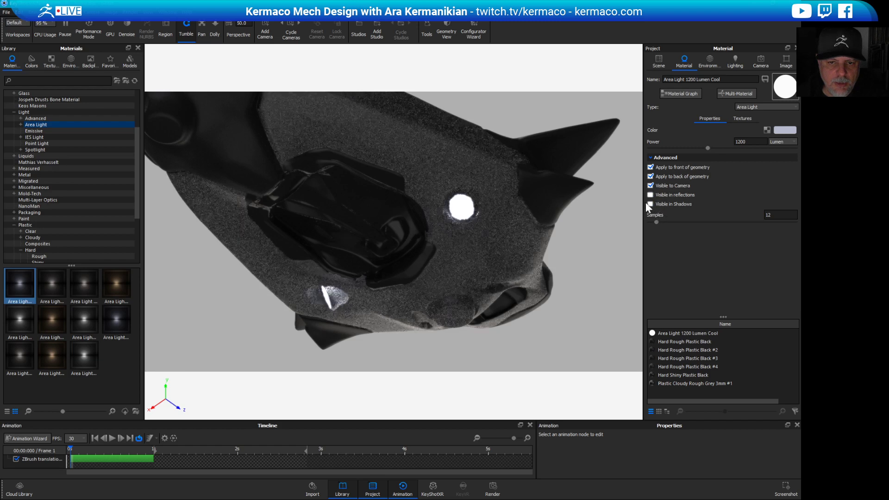
pyautogui.click(650, 195)
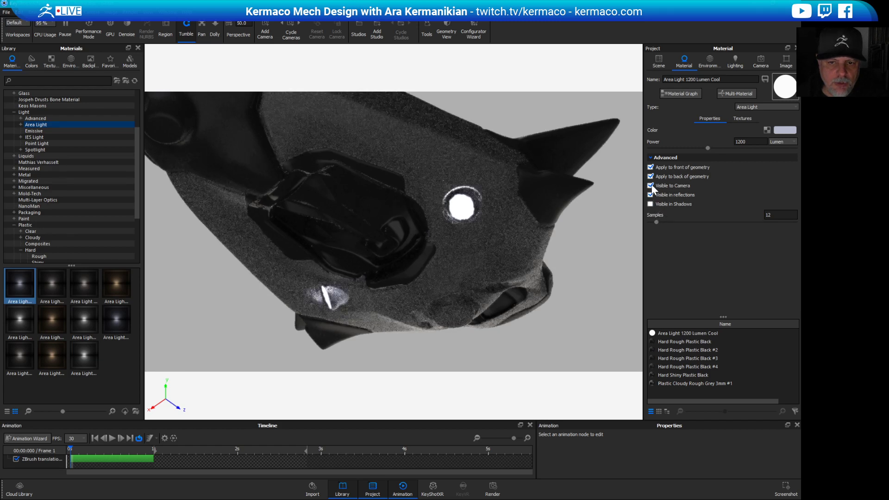
# Try the area light without applying it to the back of the geometry, and likewise without the front.
pyautogui.click(650, 176)
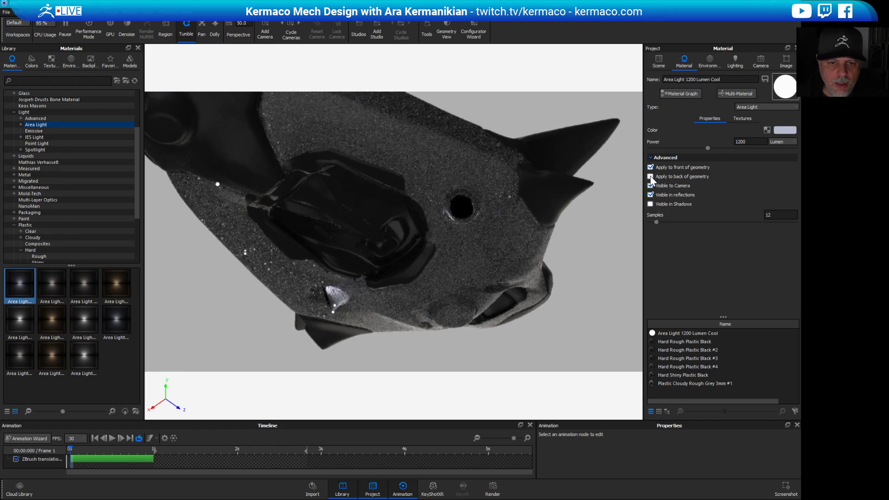
pyautogui.click(649, 177)
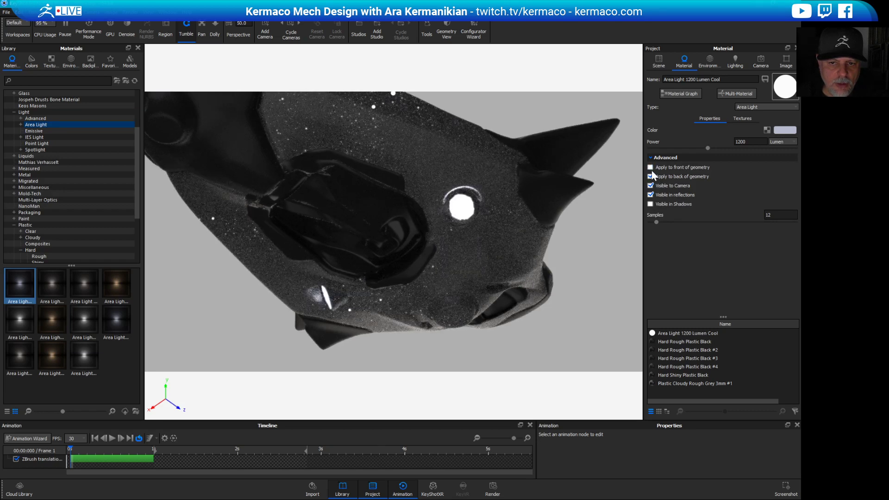
pyautogui.moveTo(565, 252); pyautogui.dragTo(547, 311)
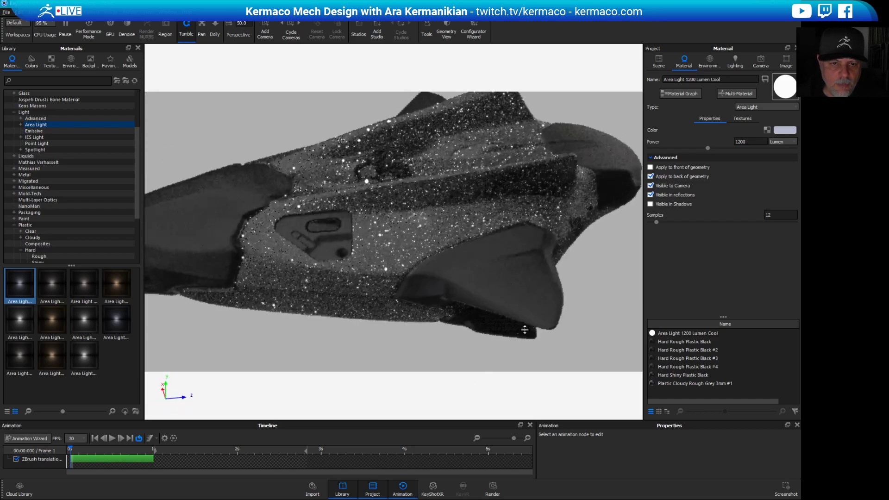
pyautogui.moveTo(431, 277); pyautogui.dragTo(584, 245)
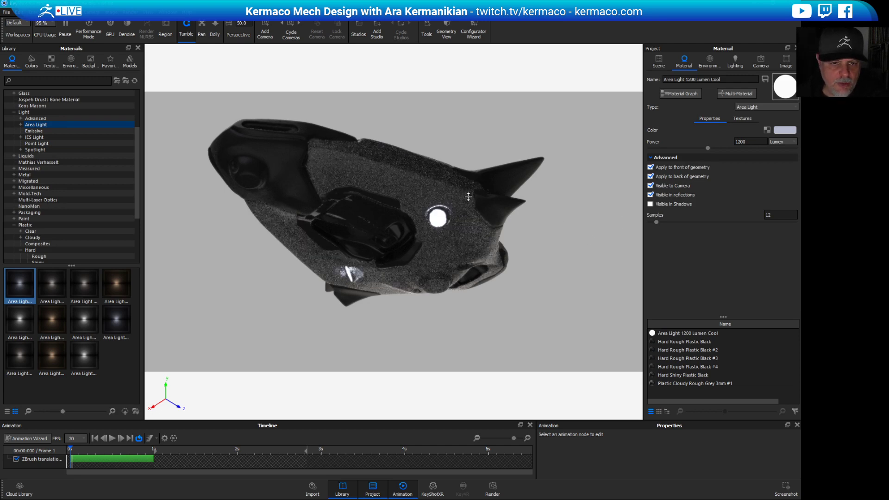
# Open the main hull's cloudy plastic material for editing and set Transparency Distance to 0.0000693 and Refractive Index to 1.832.
pyautogui.moveTo(576, 256); pyautogui.dragTo(509, 198)
pyautogui.rightClick(508, 198)
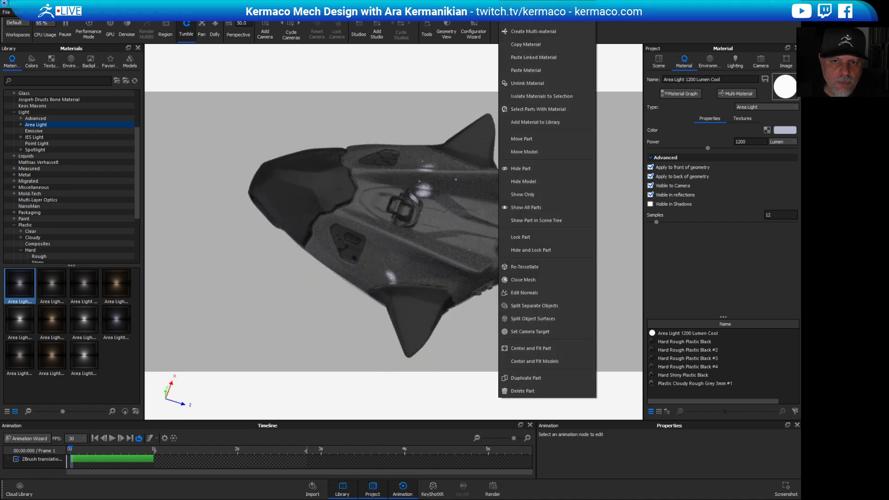
pyautogui.click(532, 22)
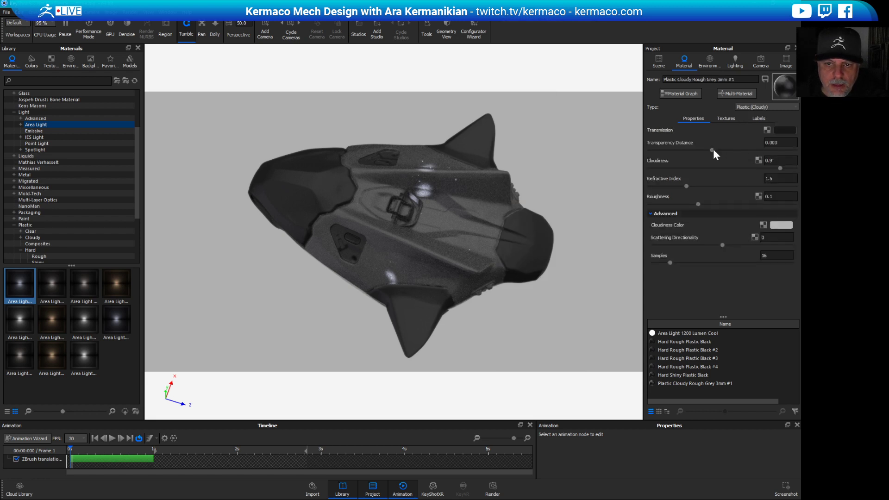
pyautogui.moveTo(713, 150); pyautogui.dragTo(662, 146)
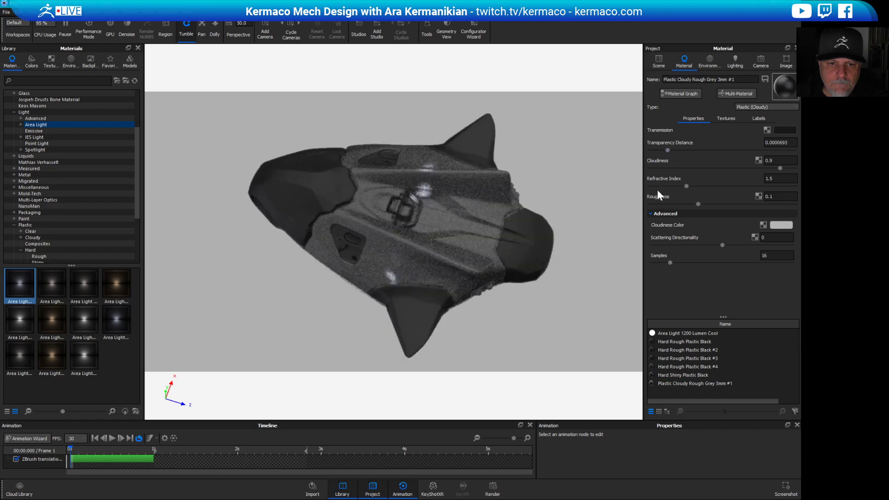
pyautogui.moveTo(563, 315); pyautogui.dragTo(576, 278)
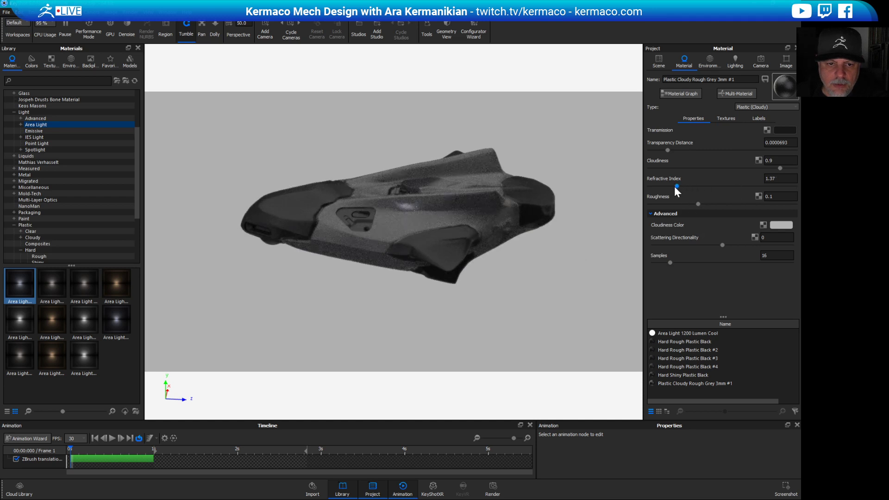
pyautogui.moveTo(674, 187); pyautogui.dragTo(714, 186)
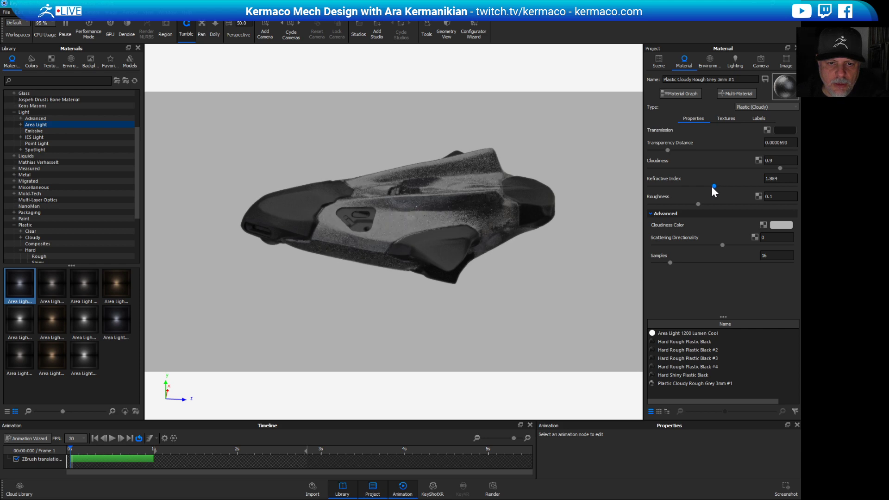
# Examine the hull material and the lamps' glow on the ship from above, the side and below.
pyautogui.moveTo(572, 151); pyautogui.dragTo(620, 249)
pyautogui.moveTo(575, 226); pyautogui.dragTo(599, 207)
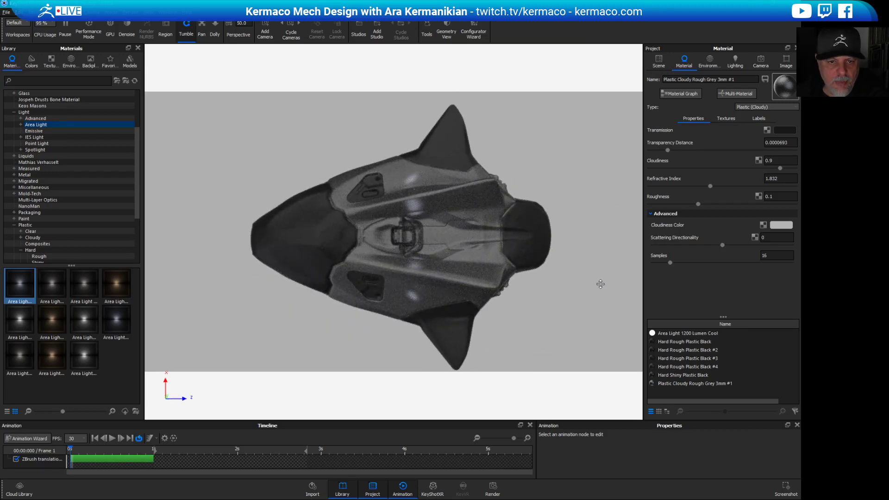
pyautogui.moveTo(599, 284); pyautogui.dragTo(578, 280)
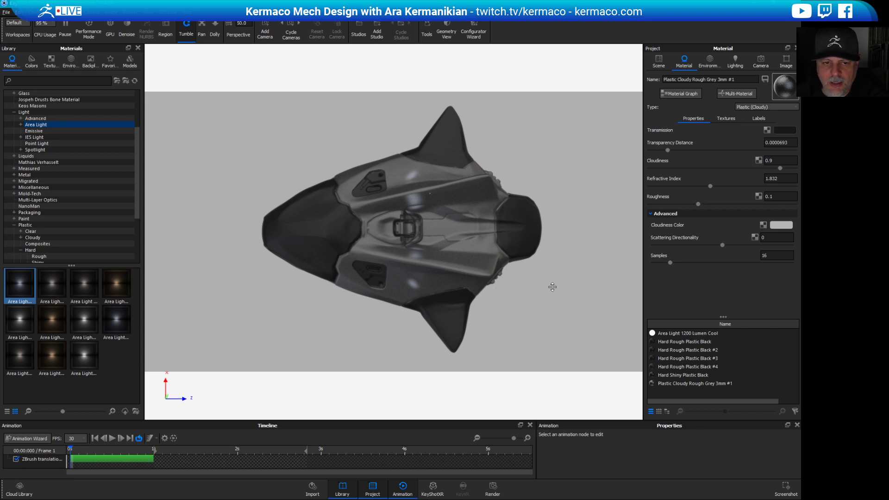
pyautogui.moveTo(548, 290); pyautogui.dragTo(630, 217)
pyautogui.moveTo(571, 232); pyautogui.dragTo(505, 322)
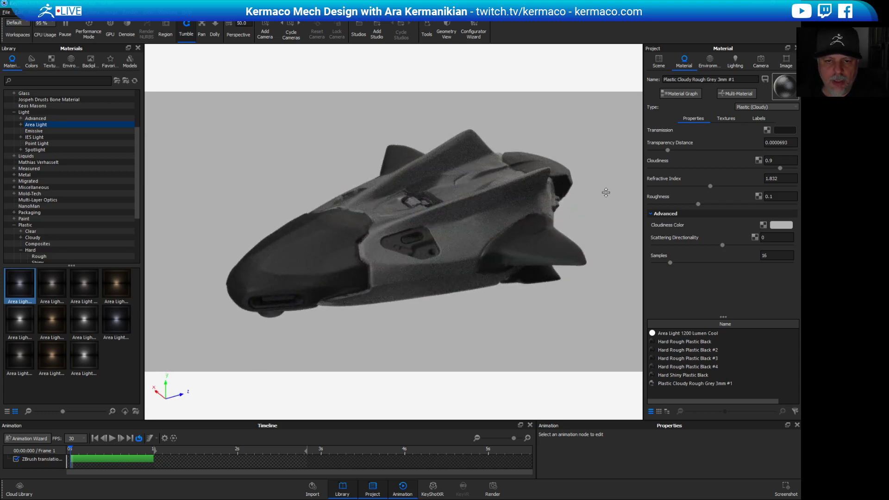
pyautogui.moveTo(605, 193); pyautogui.dragTo(570, 250)
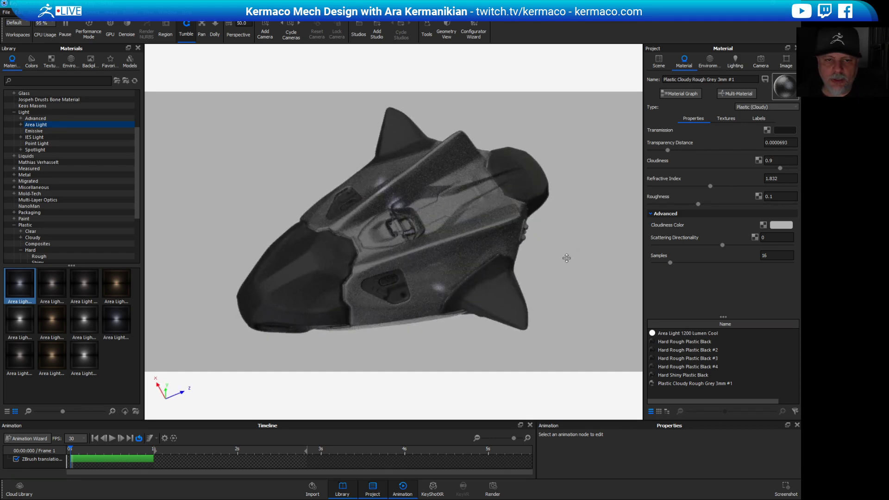
pyautogui.moveTo(581, 255); pyautogui.dragTo(550, 215)
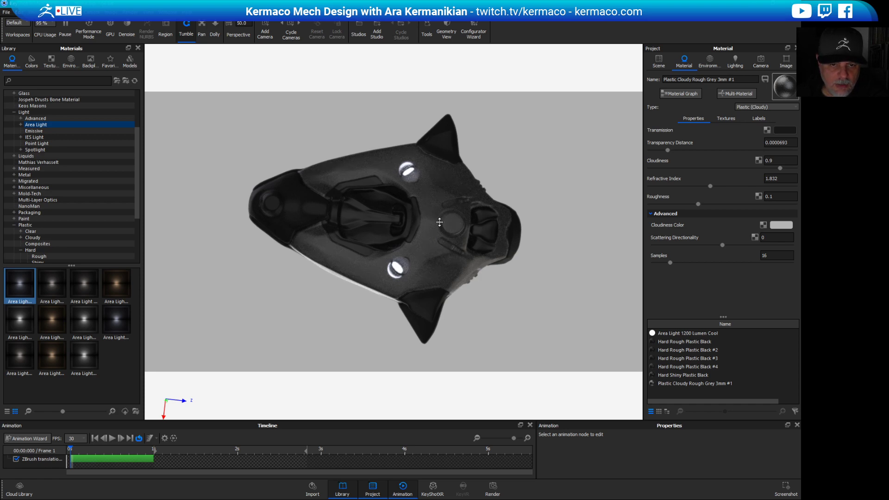
pyautogui.moveTo(596, 166); pyautogui.dragTo(527, 278)
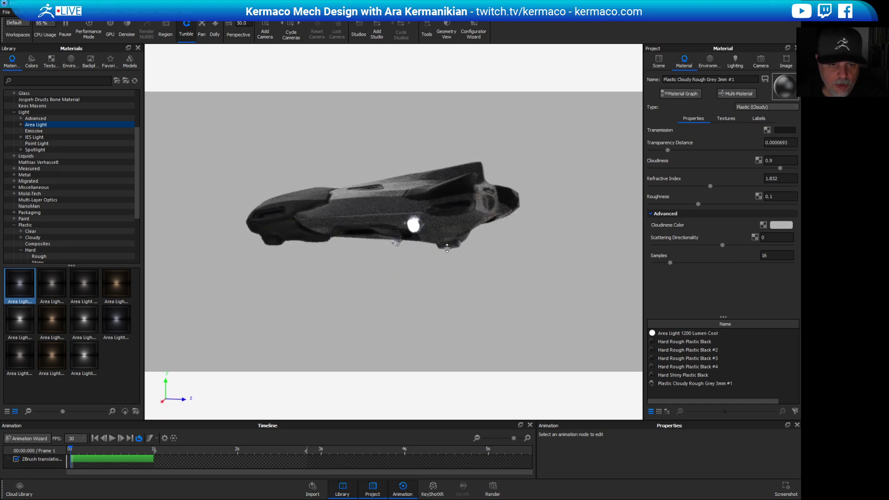
pyautogui.moveTo(255, 246); pyautogui.dragTo(626, 286)
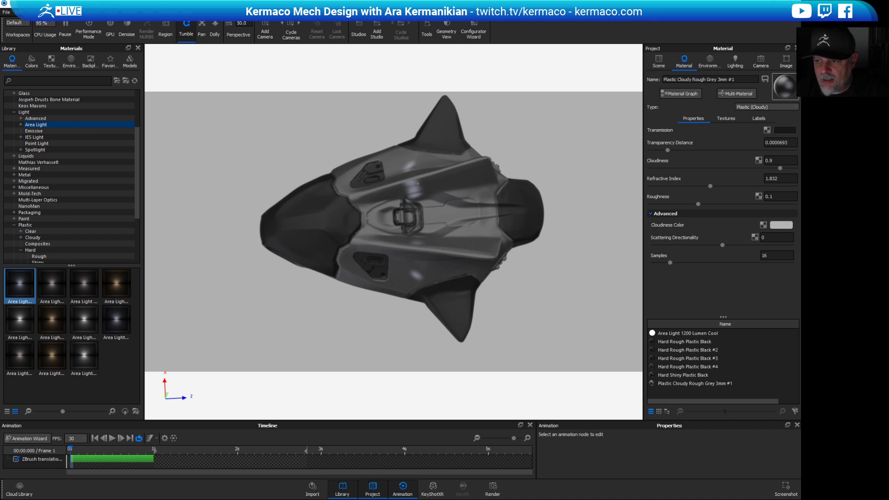
# Add the sting.png image to the hull's upper surface as a label and rotate it to run across the hull behind the hatch.
pyautogui.moveTo(653, 139); pyautogui.dragTo(441, 224)
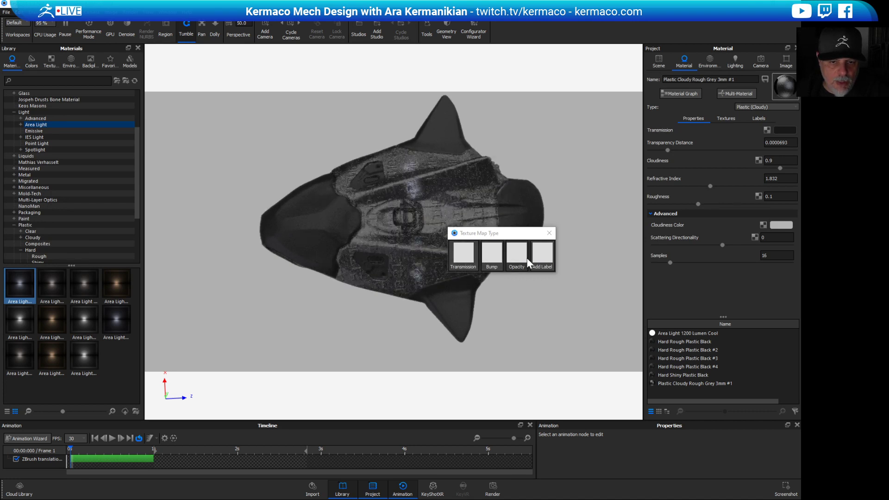
pyautogui.click(547, 260)
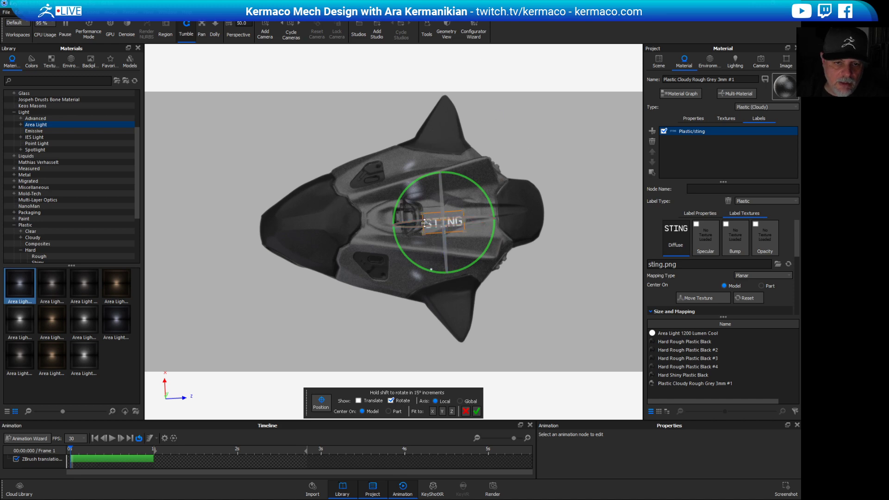
pyautogui.moveTo(481, 188); pyautogui.dragTo(445, 221)
pyautogui.hotkey('ctrl', 'z')
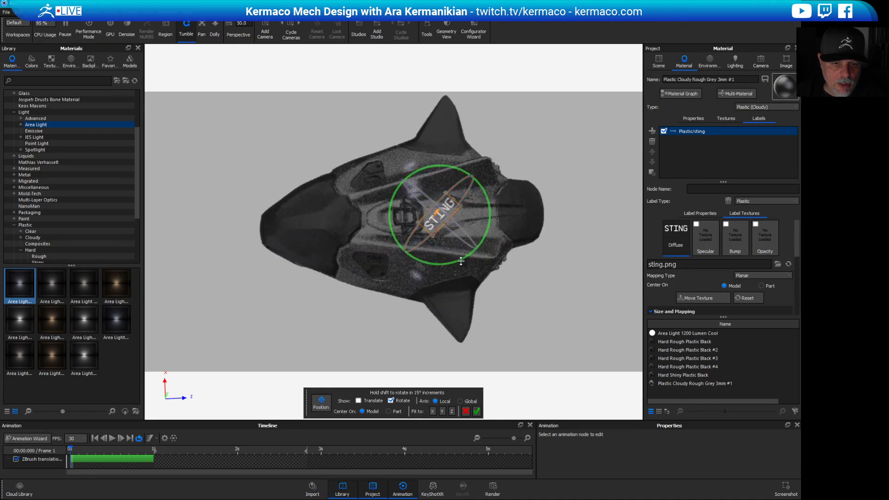
pyautogui.moveTo(448, 167); pyautogui.dragTo(417, 179)
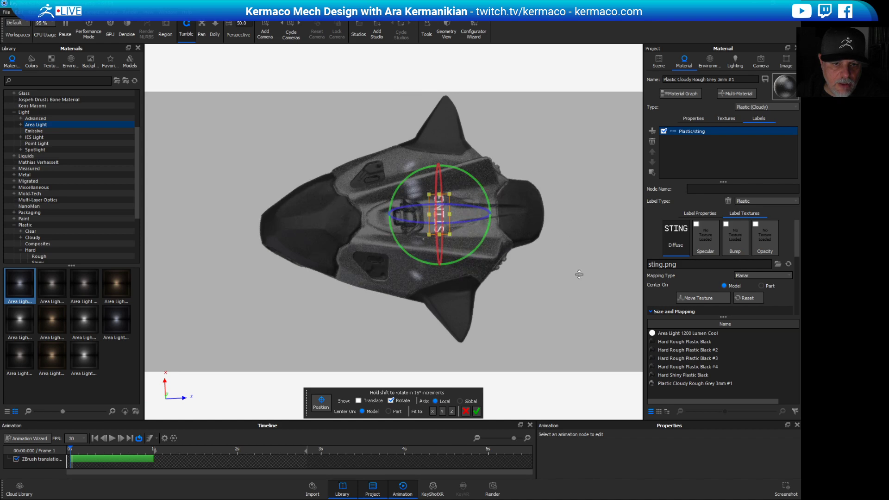
pyautogui.moveTo(588, 294); pyautogui.dragTo(404, 234)
pyautogui.moveTo(522, 158); pyautogui.dragTo(341, 200)
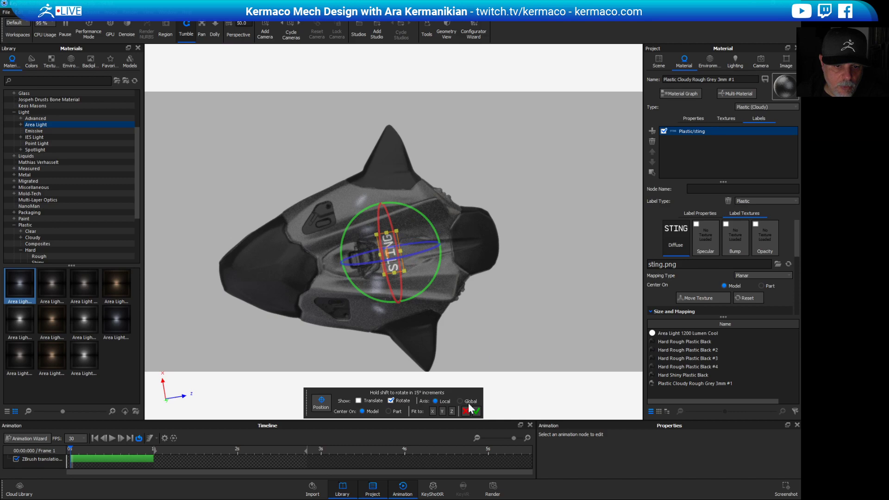
pyautogui.click(477, 412)
# Fine-tune the STING label's rotation to an angle of 91° and accept the placement.
pyautogui.moveTo(542, 323); pyautogui.dragTo(490, 265)
pyautogui.scroll(3, 620, 258)
pyautogui.scroll(4, 532, 277)
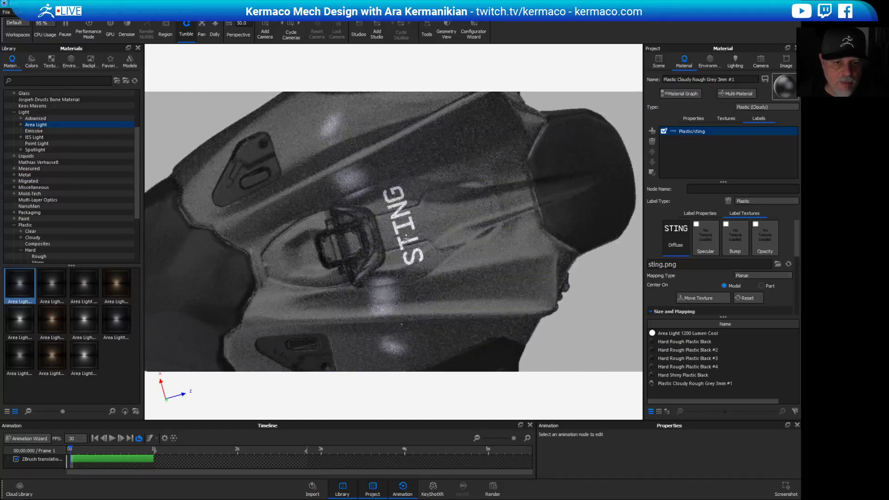
pyautogui.click(705, 299)
pyautogui.moveTo(456, 234); pyautogui.dragTo(453, 237)
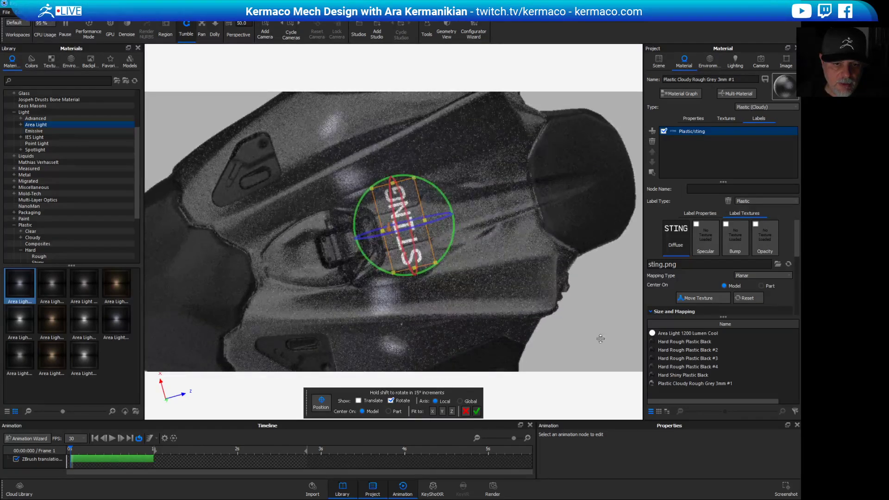
pyautogui.click(476, 411)
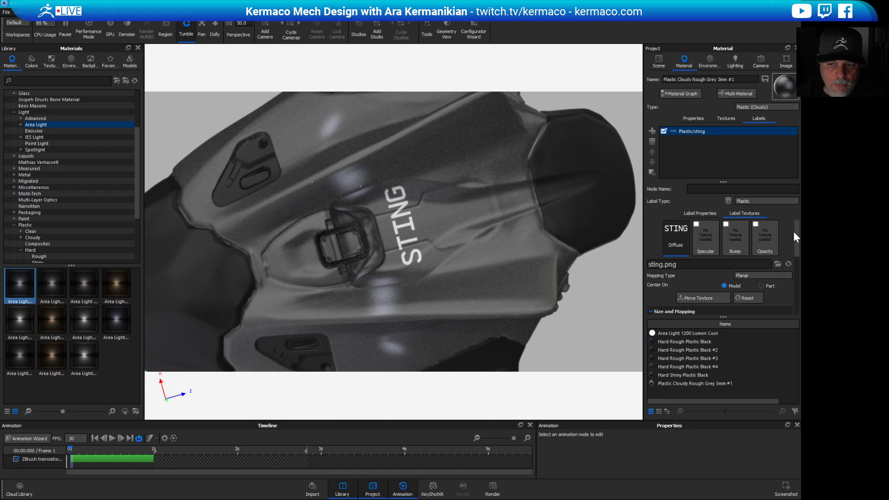
# Examine the STING label's size, mapping and colour settings.
pyautogui.scroll(-1, 794, 239)
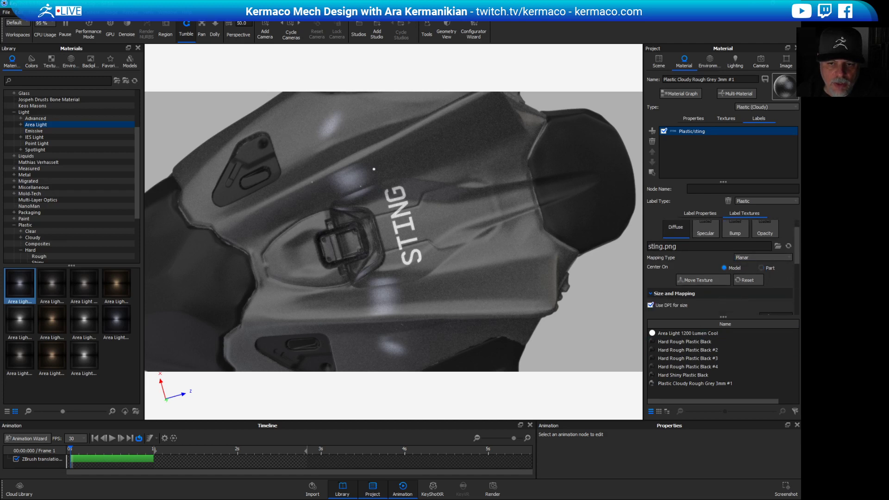
pyautogui.scroll(-4, 794, 250)
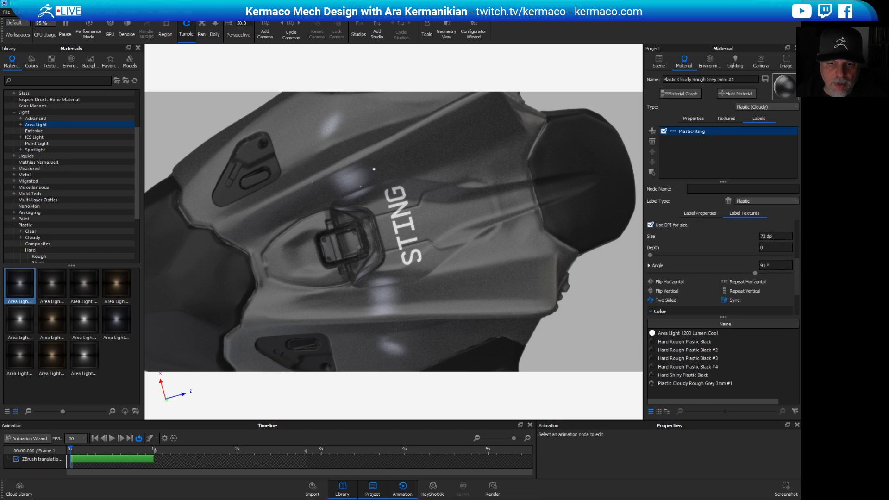
pyautogui.scroll(-1, 722, 277)
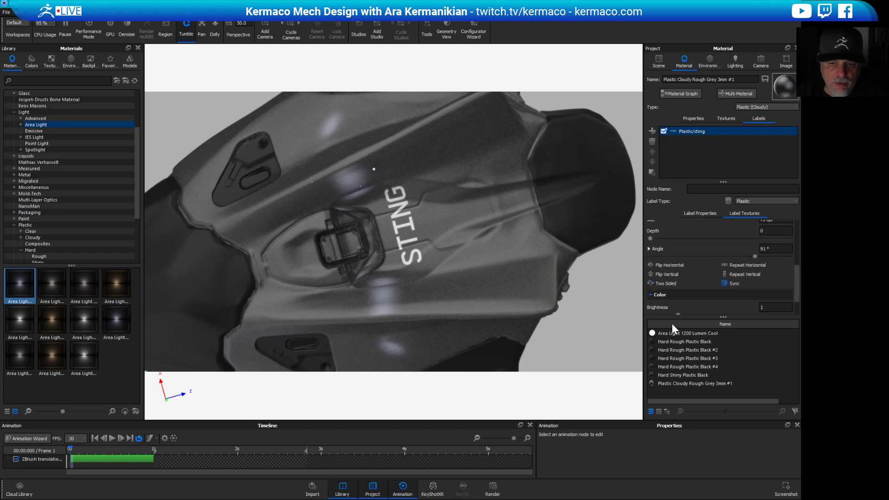
pyautogui.scroll(5, 476, 292)
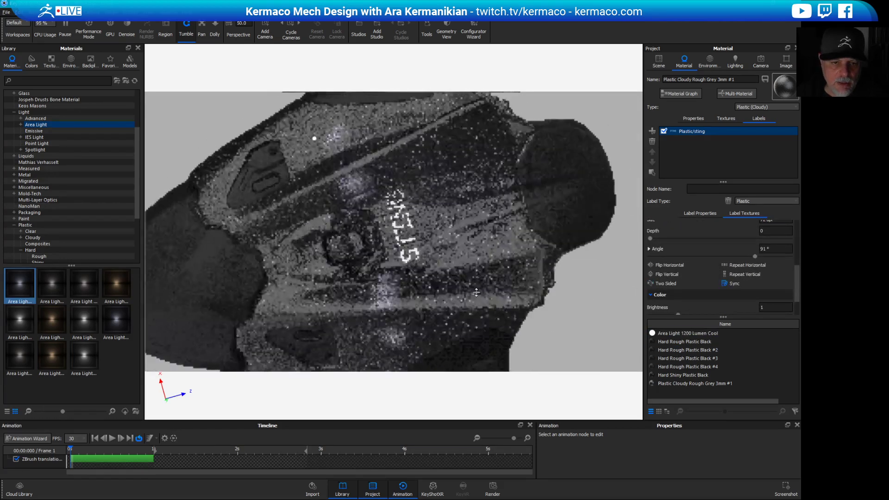
pyautogui.scroll(-5, 475, 292)
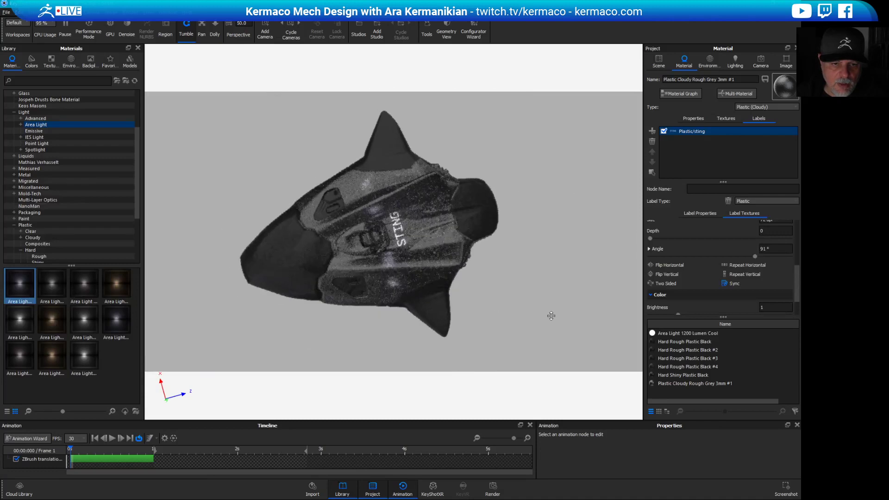
pyautogui.moveTo(550, 313); pyautogui.dragTo(508, 285)
pyautogui.scroll(5, 552, 317)
pyautogui.scroll(2, 508, 284)
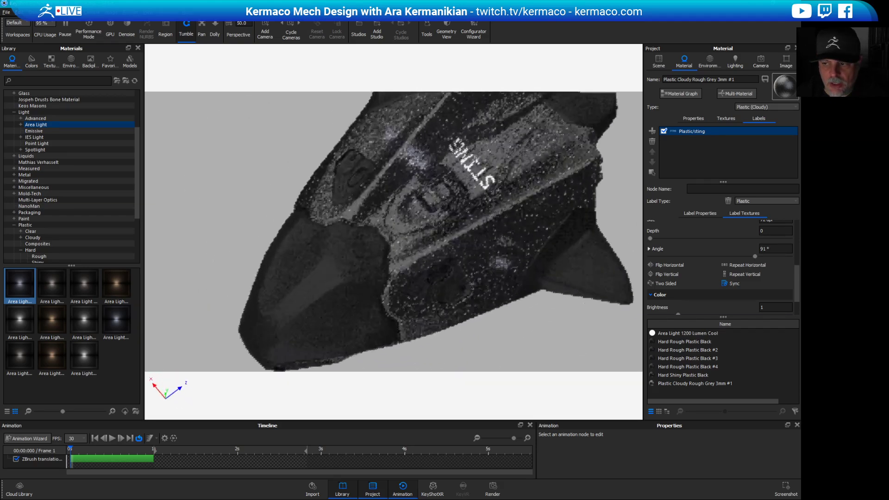
pyautogui.moveTo(799, 222); pyautogui.dragTo(497, 324)
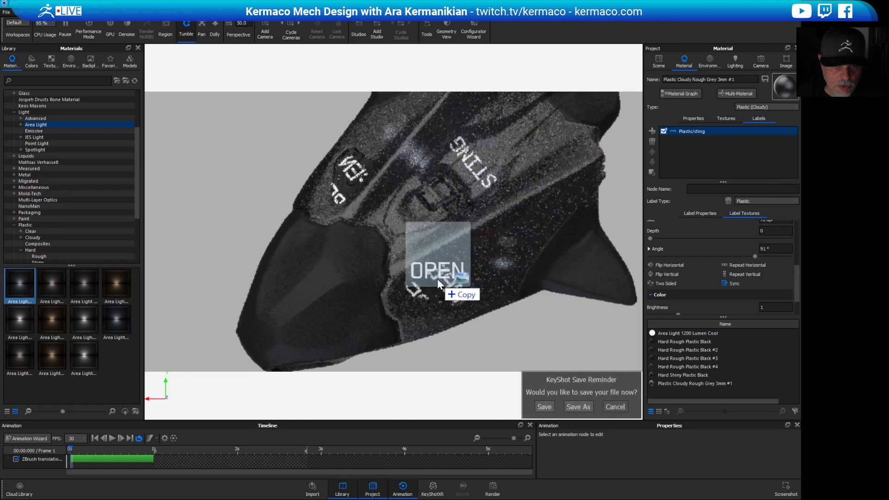
pyautogui.click(576, 340)
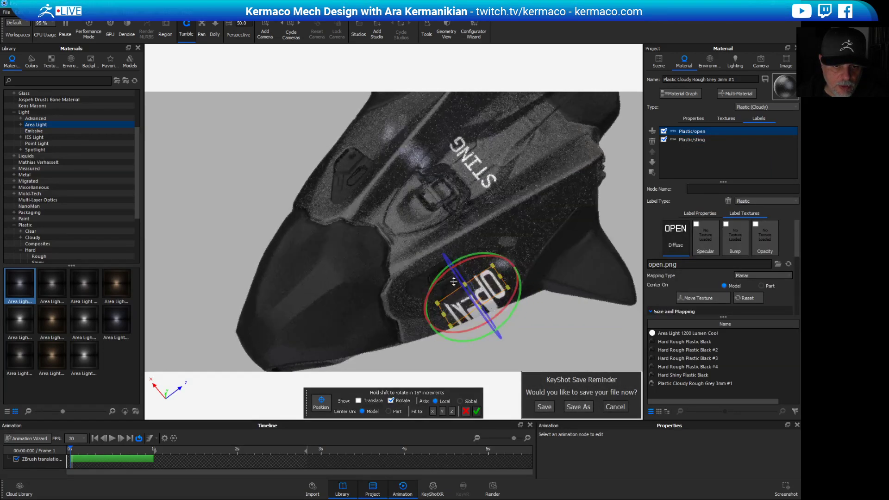
pyautogui.hotkey('ctrl', 'z')
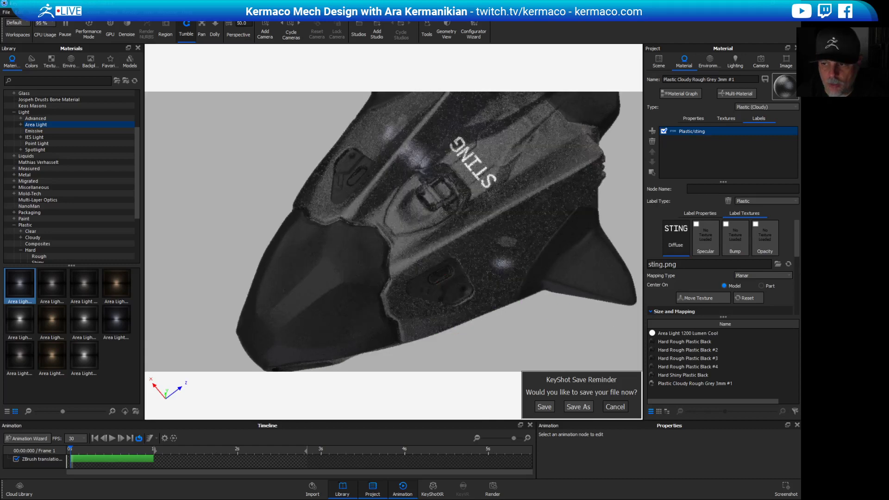
# Add the open.png image as a label on the dark side hatch, shrink and rotate it to fit beside the recess, and accept it.
pyautogui.moveTo(613, 317); pyautogui.dragTo(432, 280)
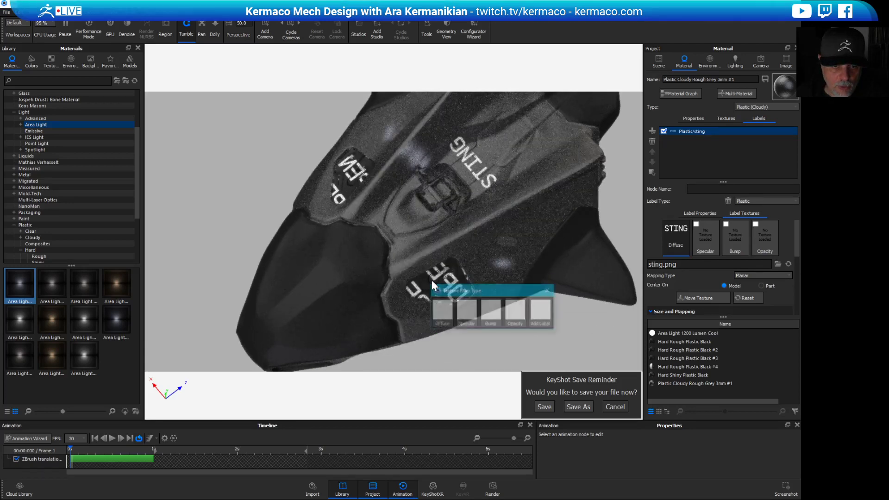
pyautogui.click(542, 308)
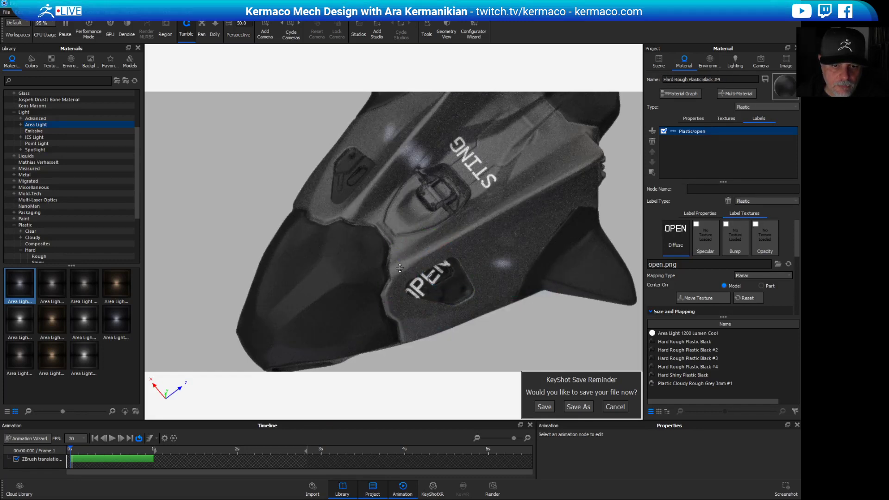
pyautogui.click(698, 298)
pyautogui.moveTo(434, 247); pyautogui.dragTo(434, 271)
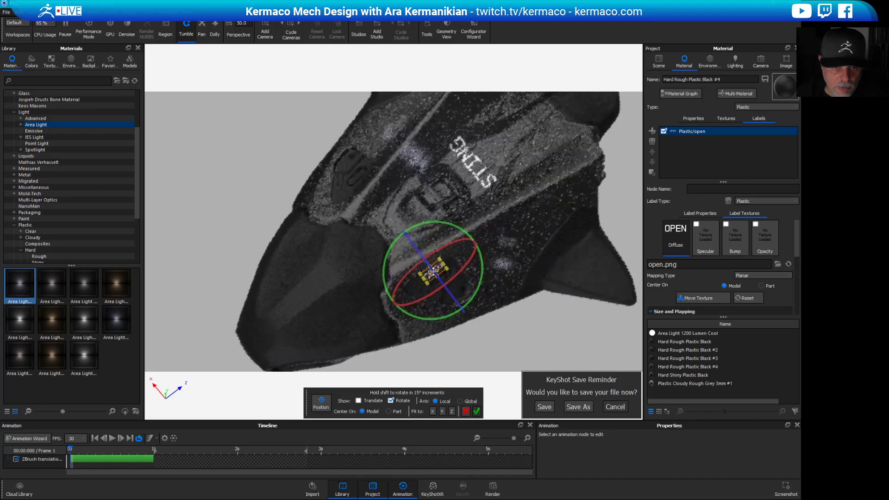
pyautogui.moveTo(475, 236); pyautogui.dragTo(470, 237)
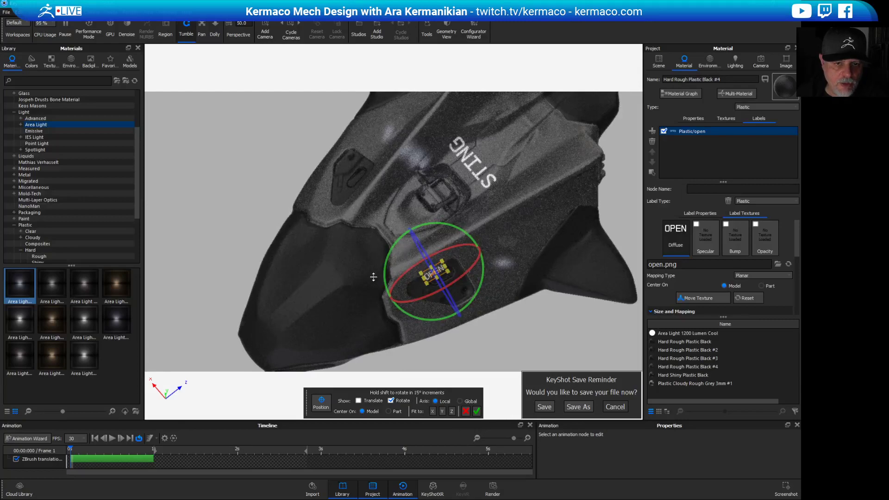
pyautogui.click(477, 412)
# Dismiss the save reminder, then reposition and rotate the OPEN label to run parallel to the hatch's upper slot.
pyautogui.scroll(5, 562, 264)
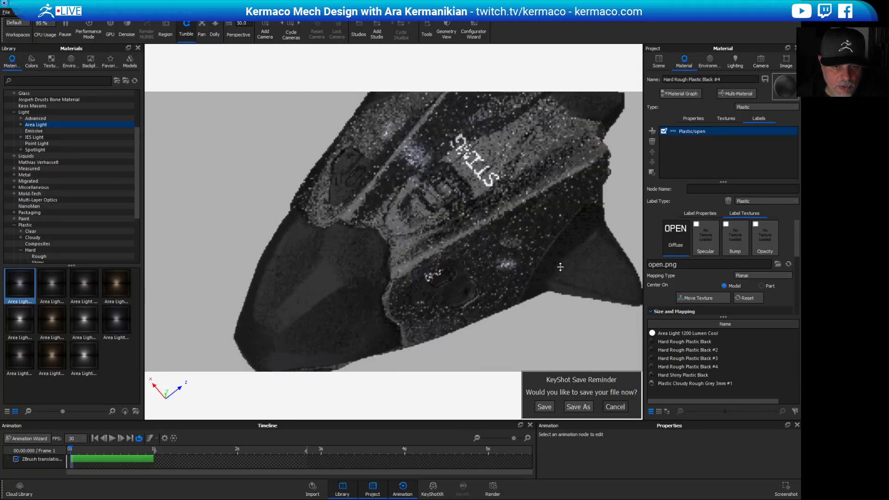
pyautogui.moveTo(433, 298); pyautogui.dragTo(413, 183, button='middle')
pyautogui.scroll(5, 463, 204)
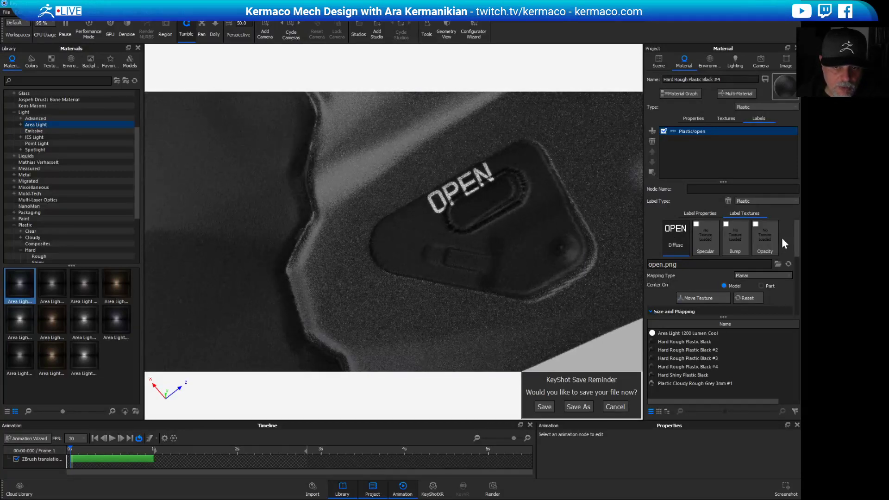
pyautogui.click(614, 406)
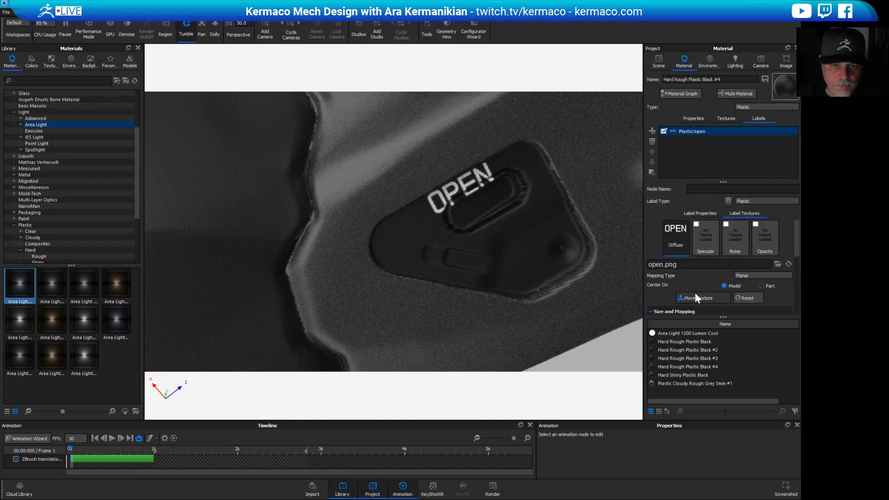
pyautogui.click(696, 297)
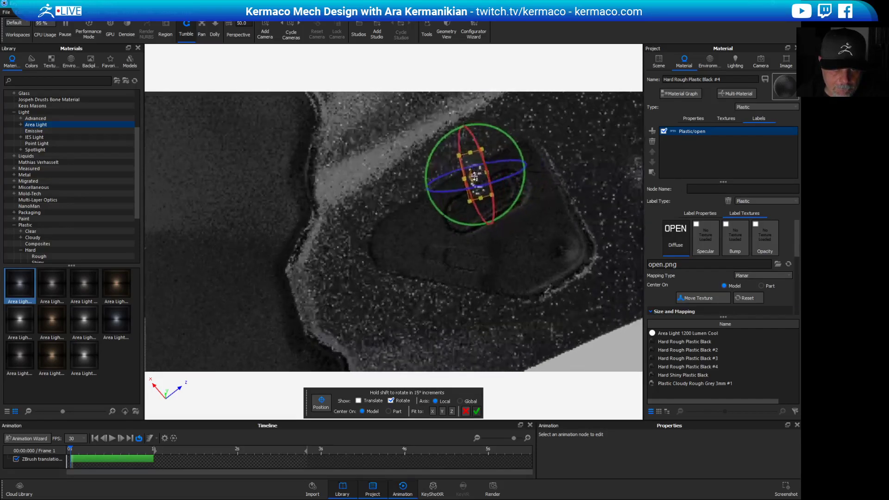
pyautogui.moveTo(507, 144); pyautogui.dragTo(521, 155)
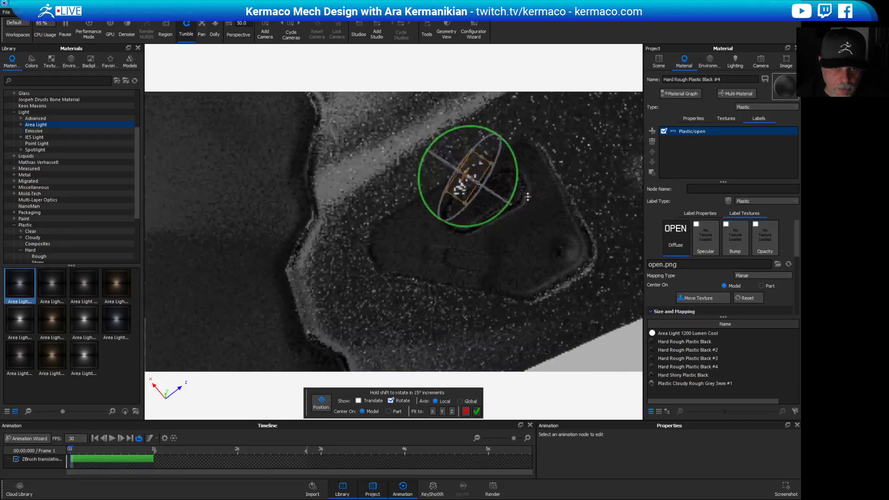
pyautogui.moveTo(507, 212); pyautogui.dragTo(506, 209)
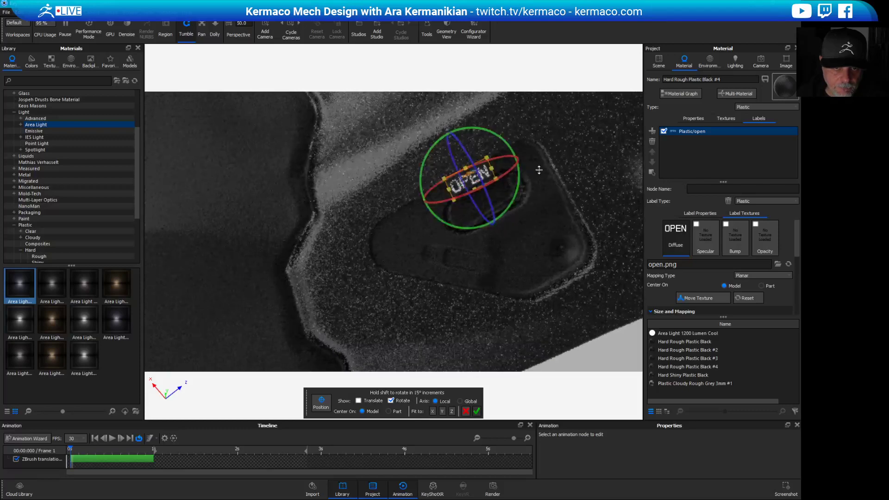
pyautogui.moveTo(510, 148); pyautogui.dragTo(486, 149)
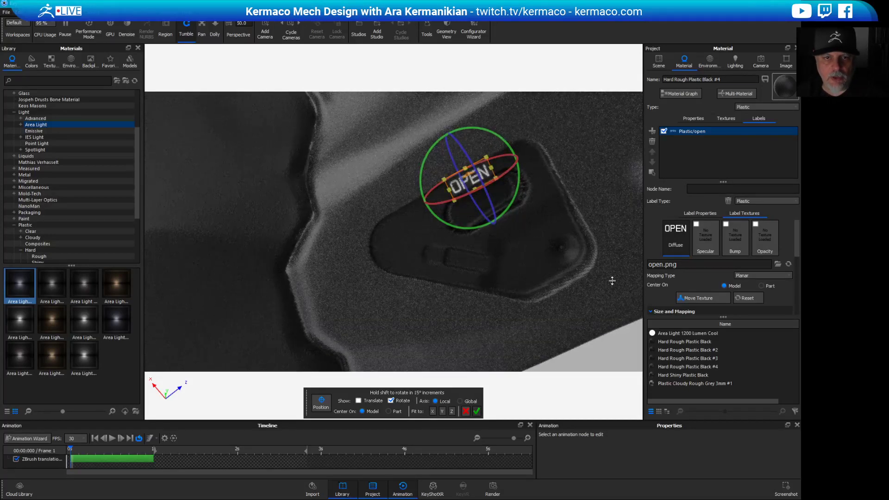
# Toggle the Two Sided option in the OPEN label's texture settings.
pyautogui.moveTo(411, 261); pyautogui.dragTo(331, 272)
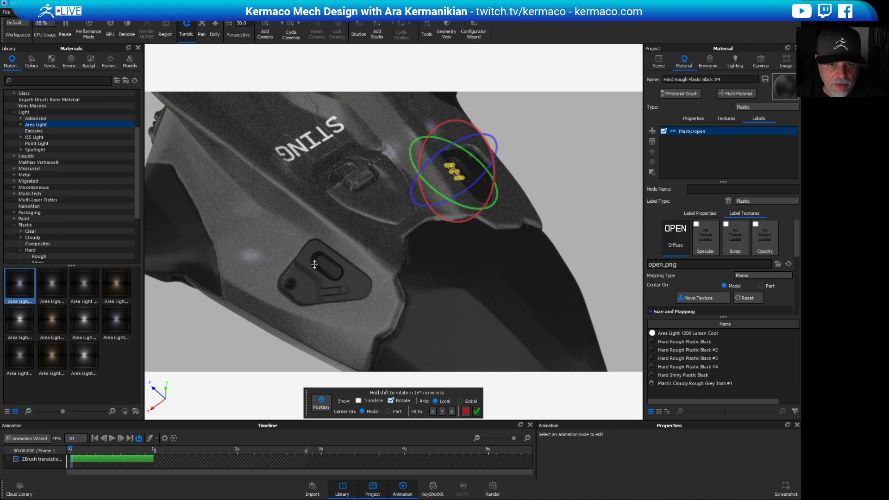
pyautogui.scroll(-5, 681, 264)
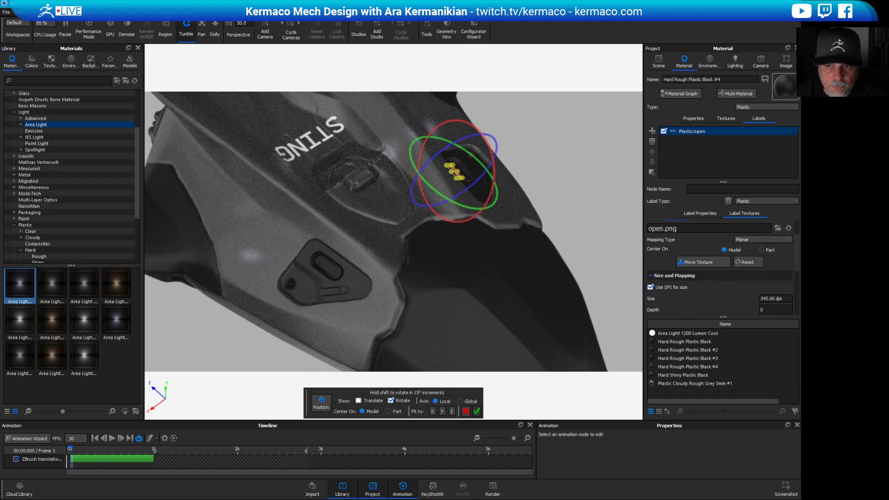
pyautogui.scroll(-1, 650, 260)
pyautogui.click(650, 262)
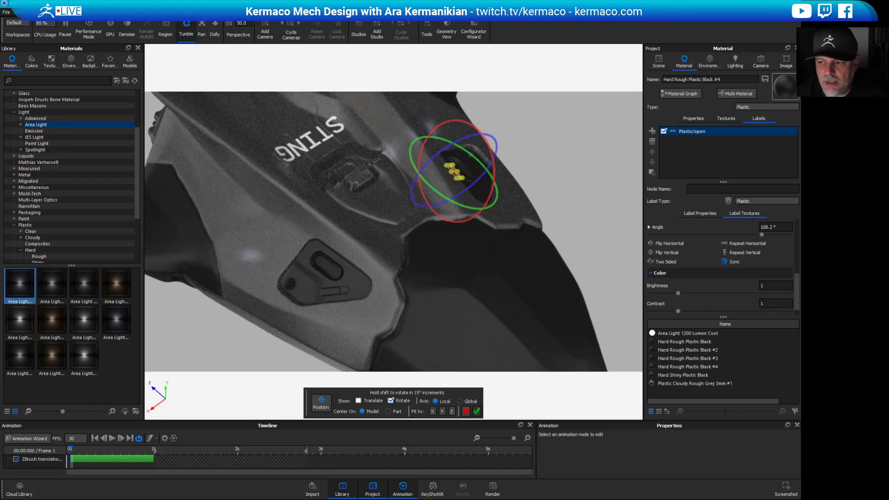
pyautogui.moveTo(445, 250); pyautogui.dragTo(312, 295)
pyautogui.click(341, 319)
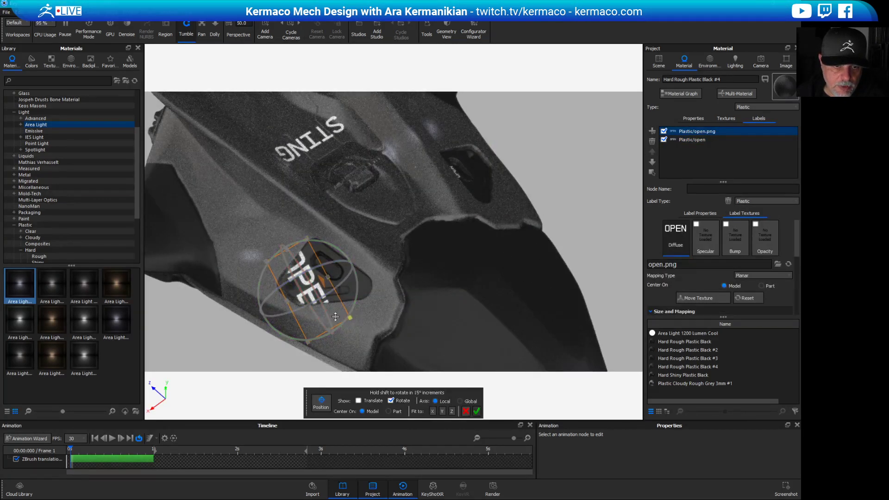
pyautogui.moveTo(329, 291); pyautogui.dragTo(341, 275)
pyautogui.press('Escape')
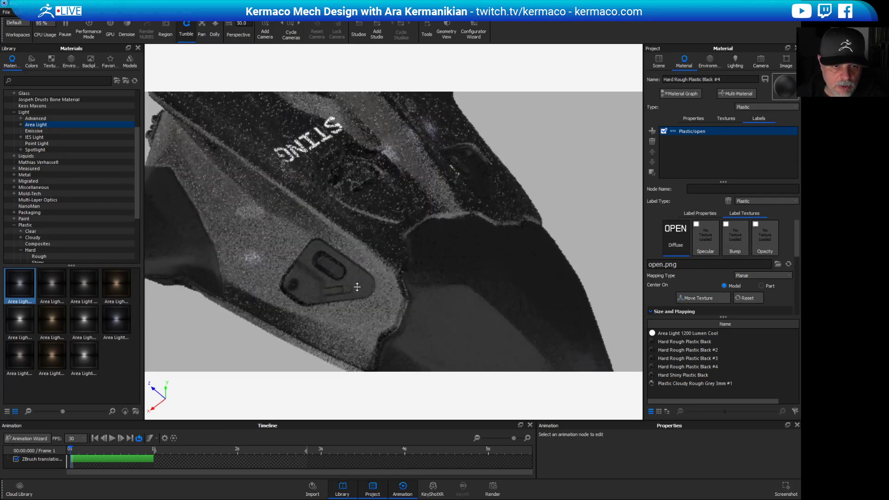
# Add open.png as a second label on the opposite side hatch, shrink and align it above the slot, and accept the placement.
pyautogui.click(696, 298)
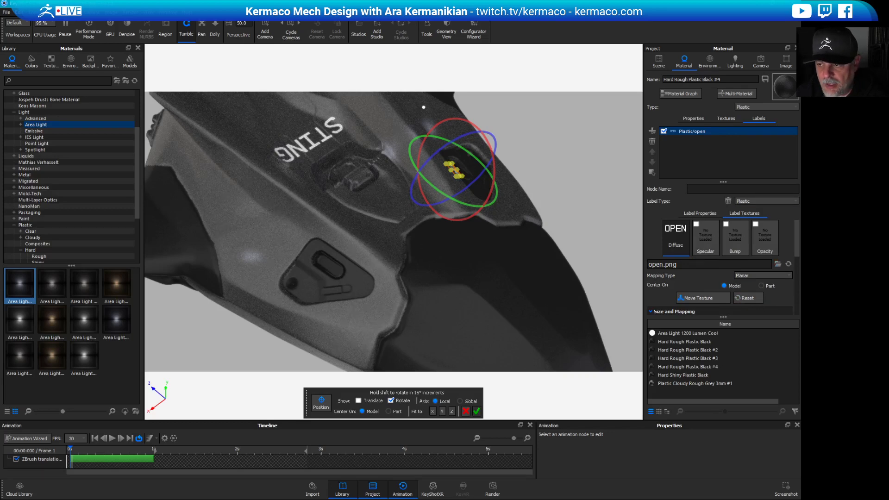
pyautogui.moveTo(423, 106); pyautogui.dragTo(321, 287)
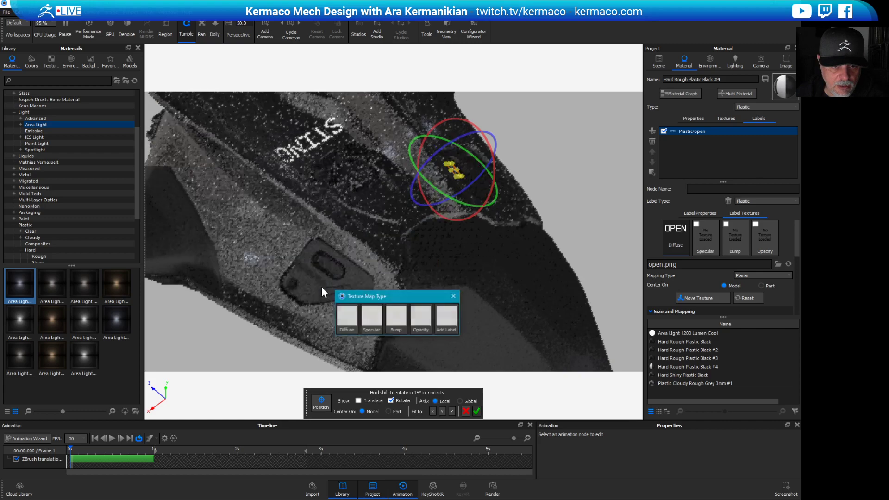
pyautogui.click(456, 327)
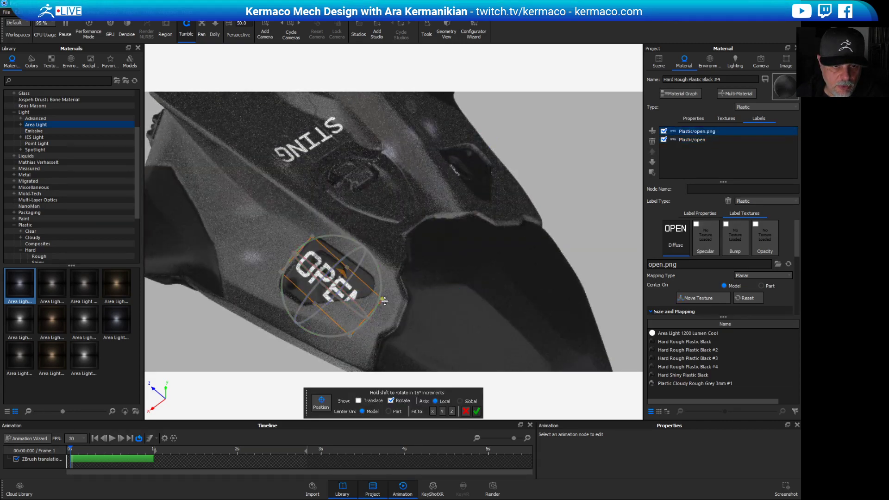
pyautogui.moveTo(360, 300); pyautogui.dragTo(329, 255)
pyautogui.moveTo(266, 247); pyautogui.dragTo(511, 296)
pyautogui.moveTo(352, 278); pyautogui.dragTo(383, 267)
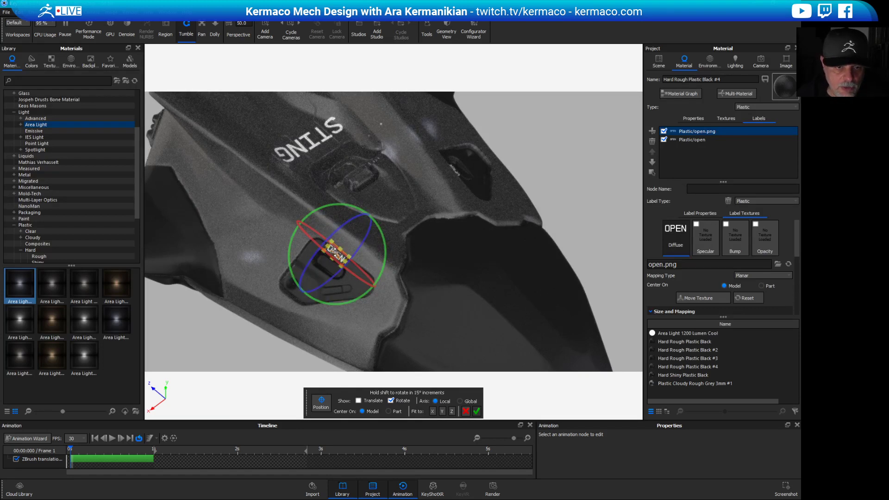
pyautogui.moveTo(336, 254); pyautogui.dragTo(337, 255)
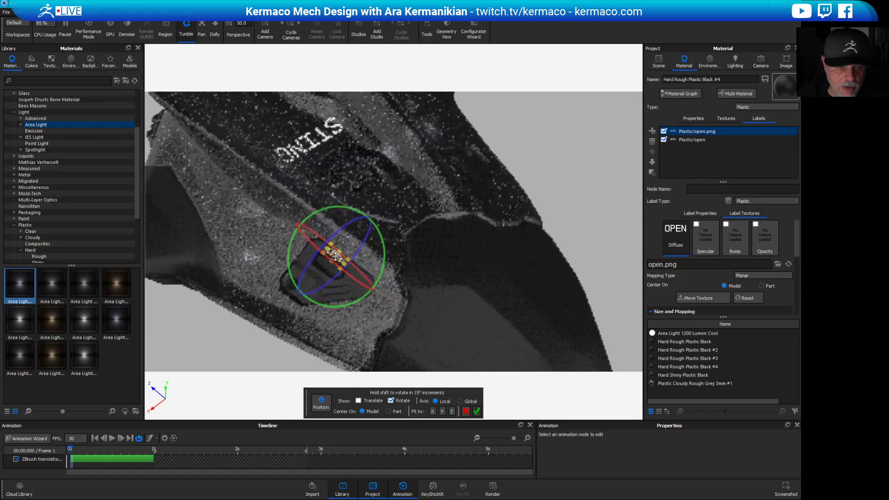
pyautogui.click(478, 411)
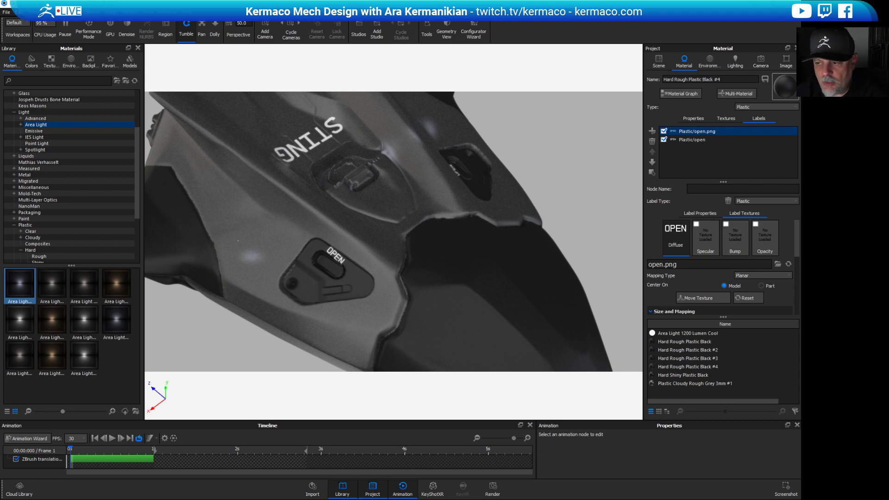
# Nudge the second OPEN label slightly toward the hatch's slot and accept the placement.
pyautogui.click(690, 299)
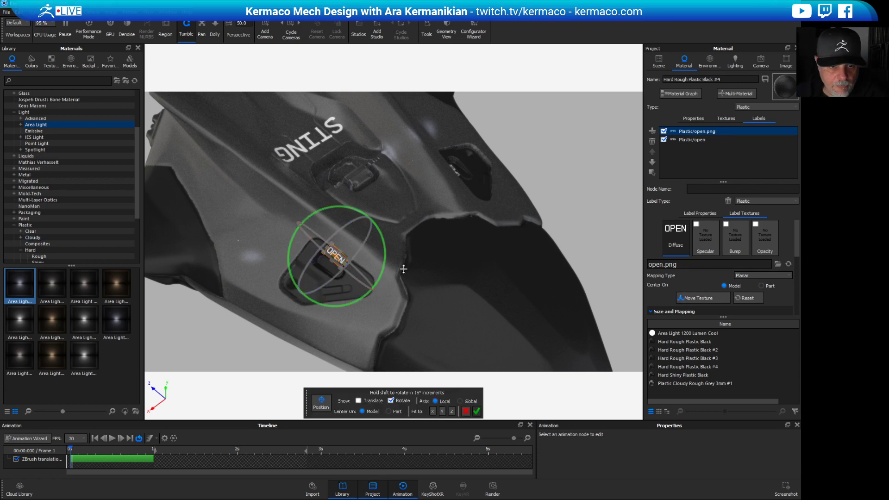
pyautogui.moveTo(386, 264); pyautogui.dragTo(384, 262)
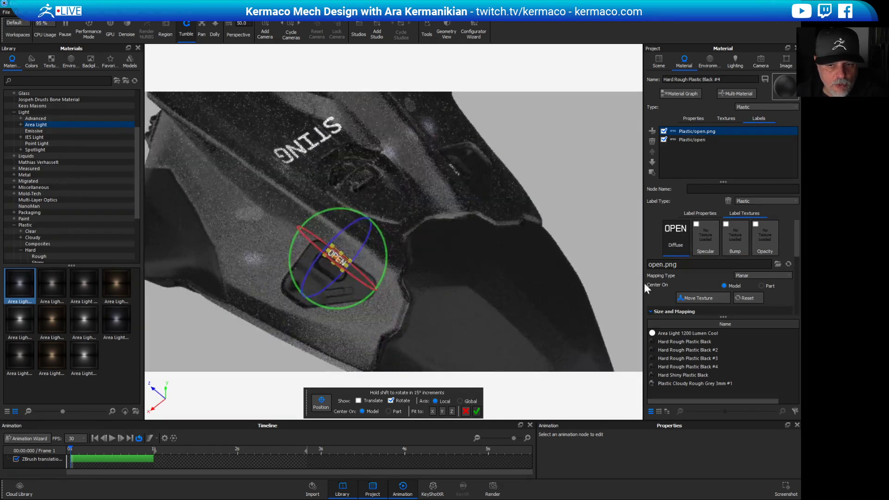
pyautogui.click(476, 410)
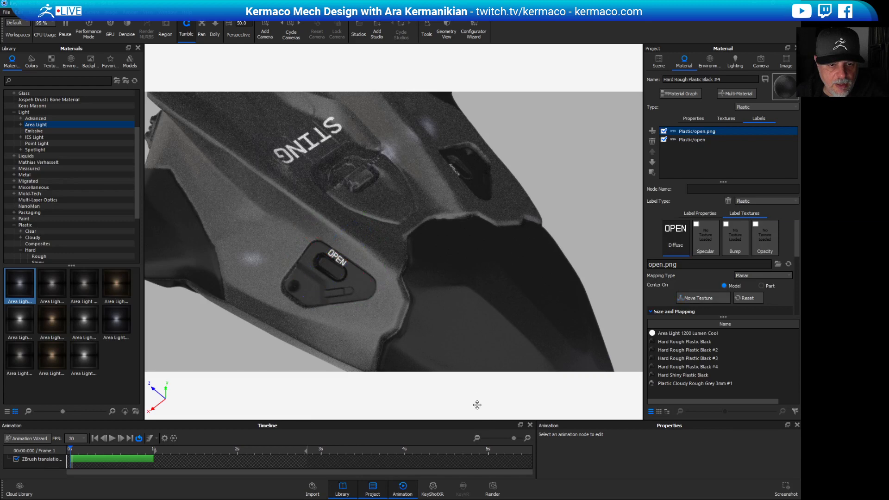
# Add the manta.psd image as a label on the side of the black nose section.
pyautogui.scroll(-6, 458, 262)
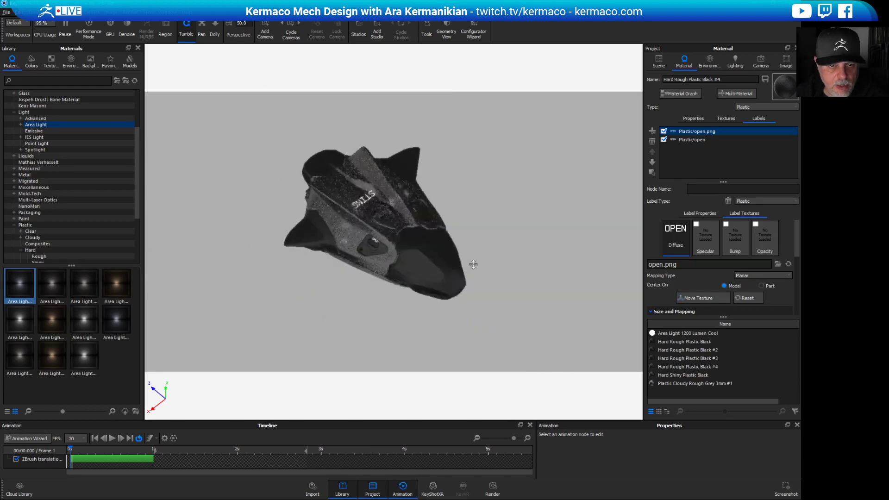
pyautogui.moveTo(473, 264); pyautogui.dragTo(371, 268)
pyautogui.scroll(5, 371, 268)
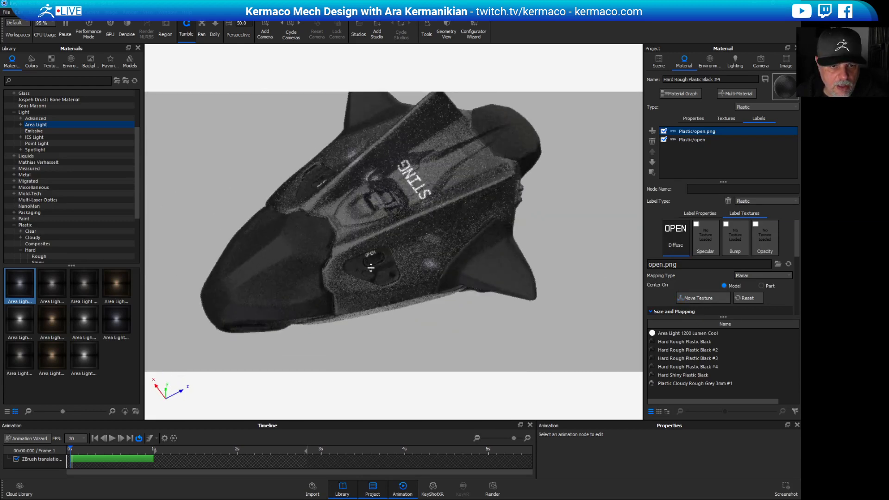
pyautogui.moveTo(371, 268); pyautogui.dragTo(512, 224, button='middle')
pyautogui.scroll(1, 468, 256)
pyautogui.moveTo(477, 232); pyautogui.dragTo(467, 203)
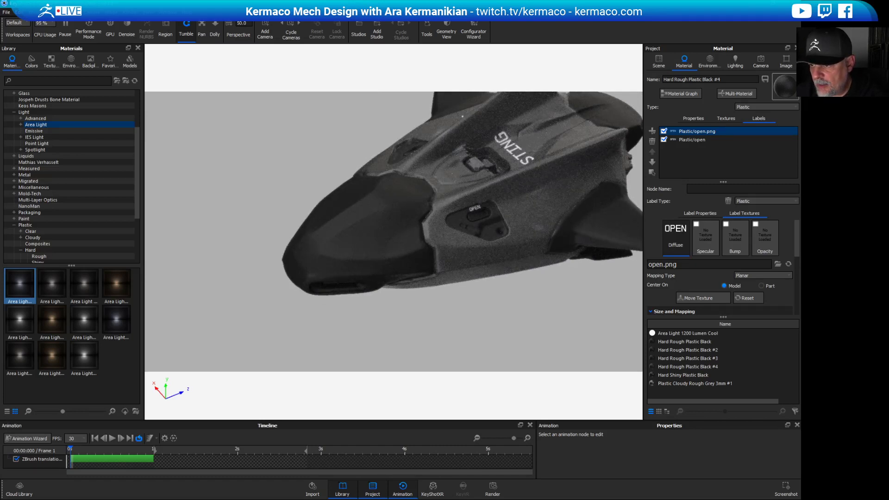
pyautogui.moveTo(0, 226); pyautogui.dragTo(374, 241)
pyautogui.click(467, 282)
pyautogui.doubleClick(358, 235)
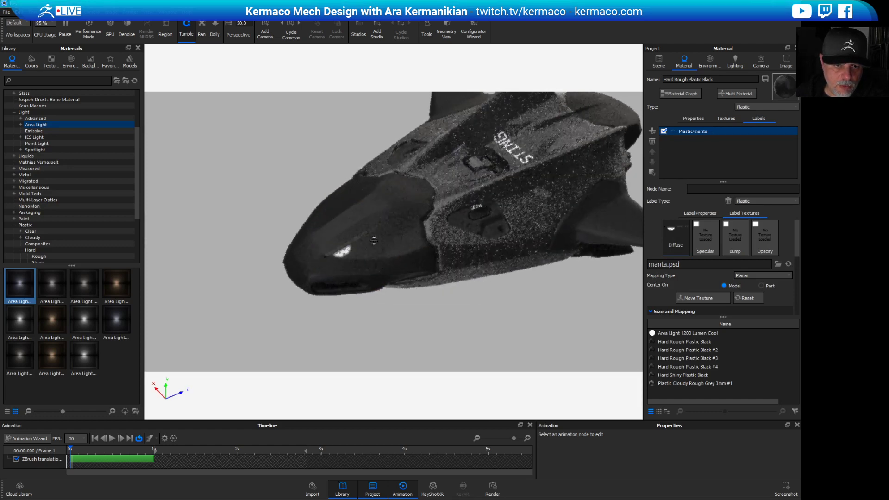
pyautogui.scroll(5, 375, 243)
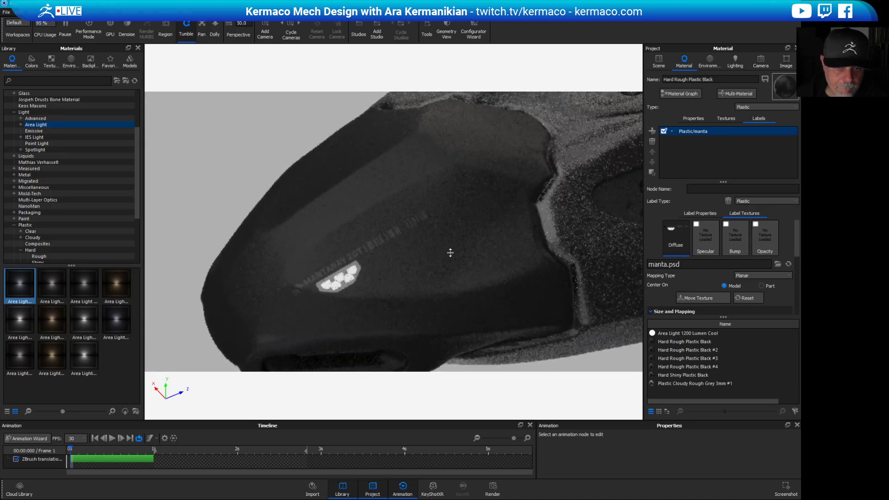
# Reposition the manta label nearer the middle of the nose's side, accept the placement, and turn off its Two Sided option.
pyautogui.click(701, 297)
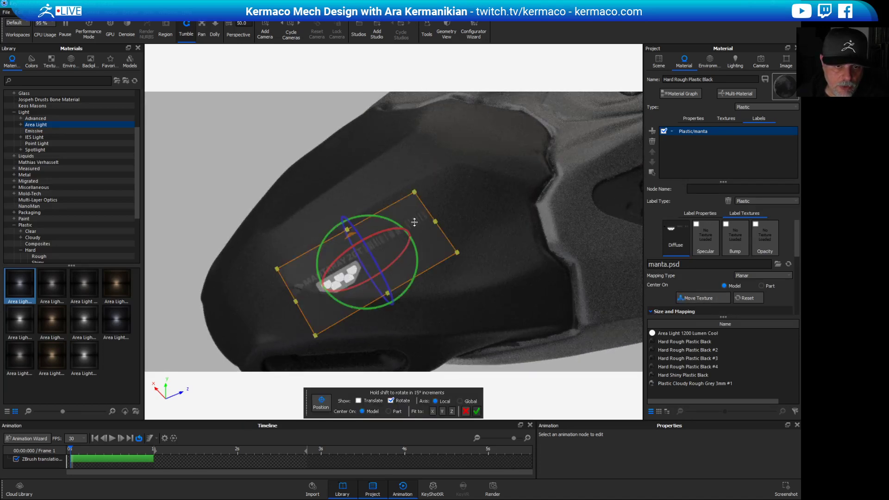
pyautogui.moveTo(413, 223); pyautogui.dragTo(433, 203)
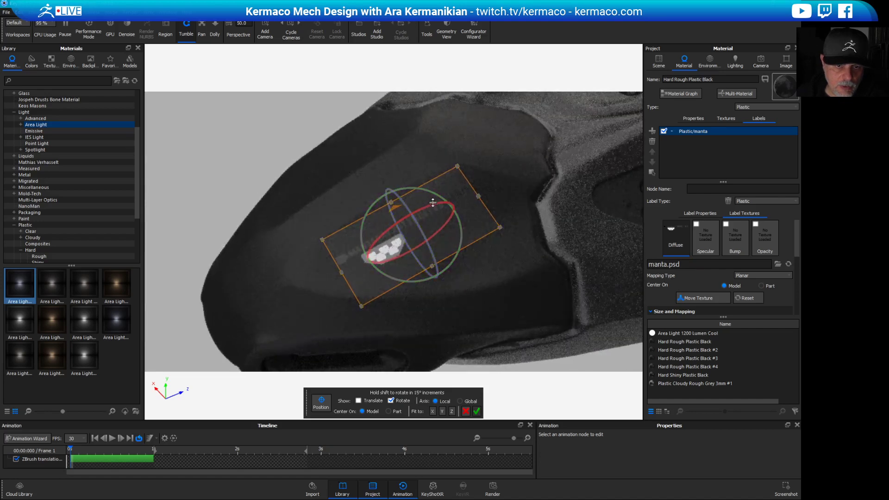
pyautogui.moveTo(363, 234); pyautogui.dragTo(402, 239)
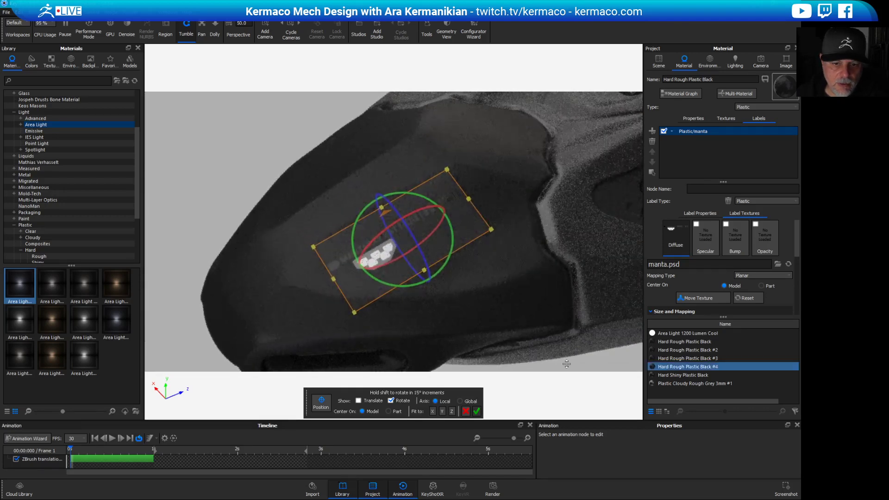
pyautogui.click(476, 411)
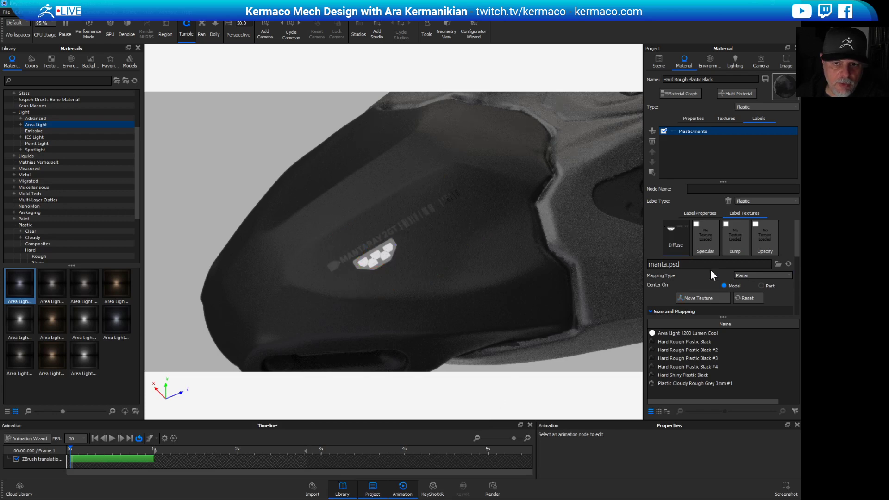
pyautogui.scroll(-5, 654, 274)
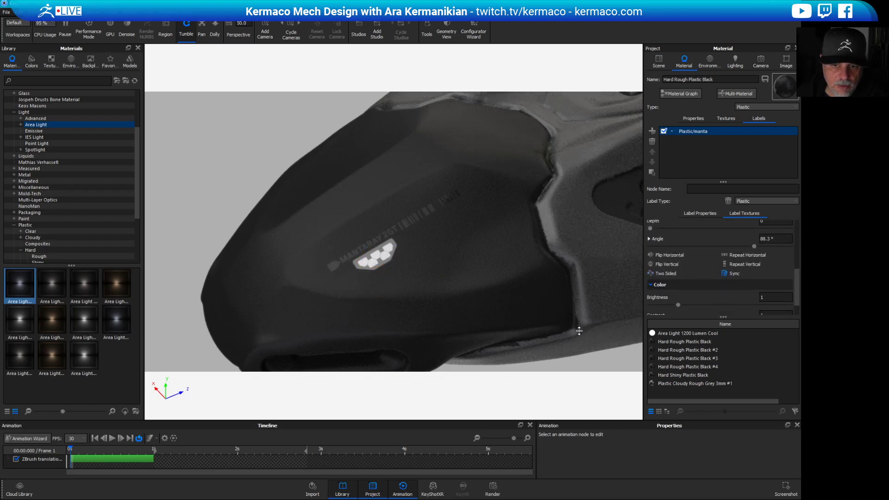
# Examine the manta label up close, then check the whole ship from above and below.
pyautogui.scroll(2, 428, 272)
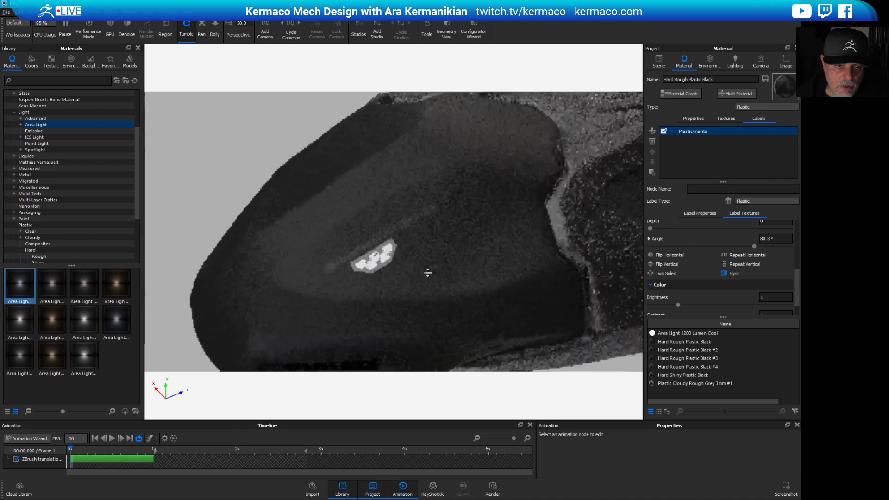
pyautogui.scroll(3, 428, 273)
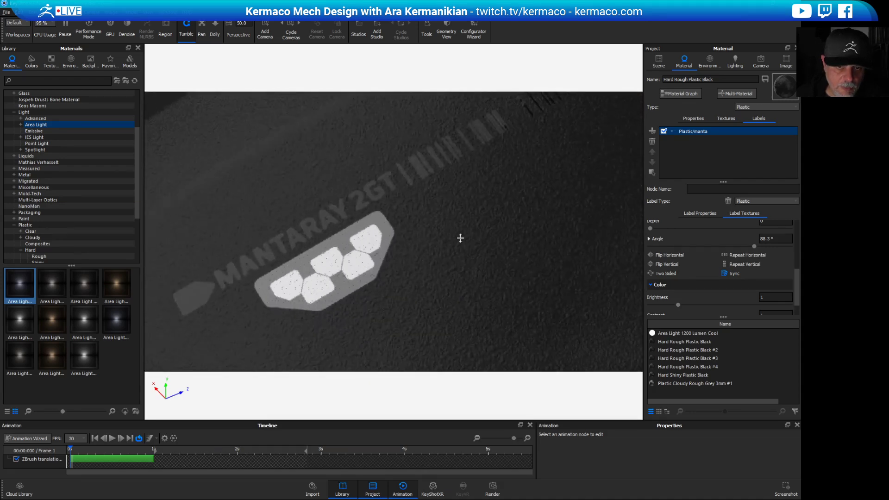
pyautogui.moveTo(460, 238); pyautogui.dragTo(522, 179)
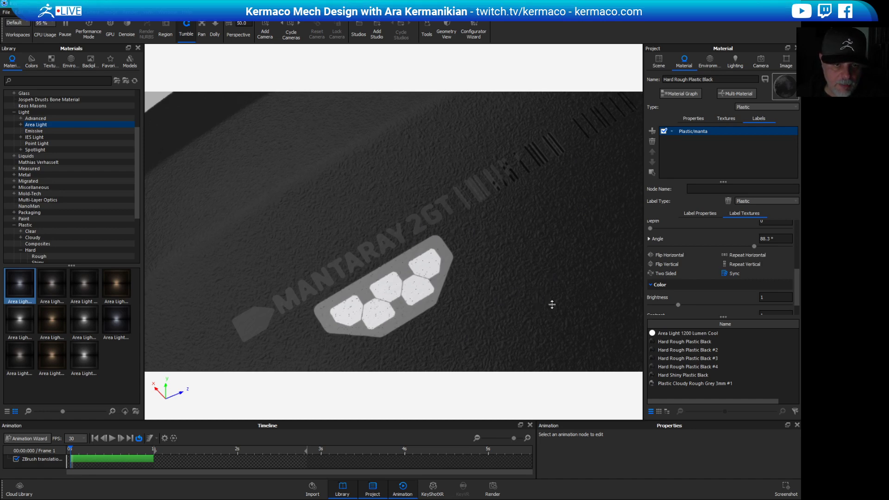
pyautogui.scroll(-10, 461, 281)
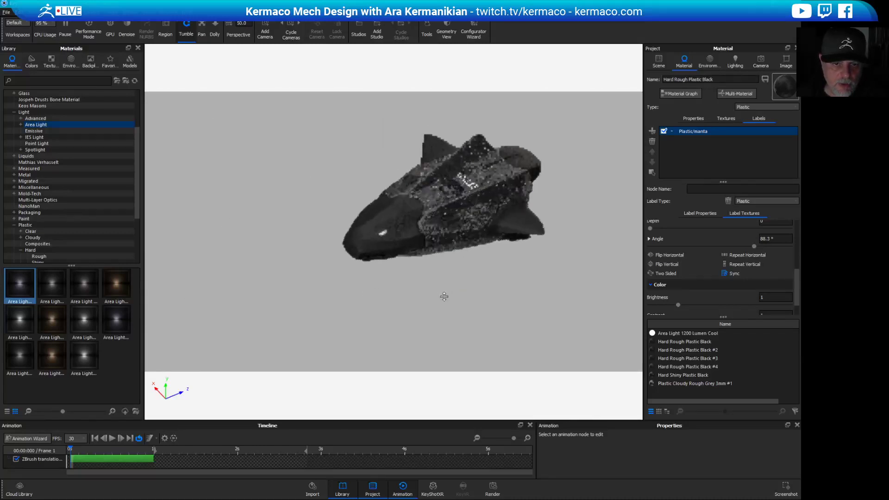
pyautogui.moveTo(444, 297); pyautogui.dragTo(585, 158)
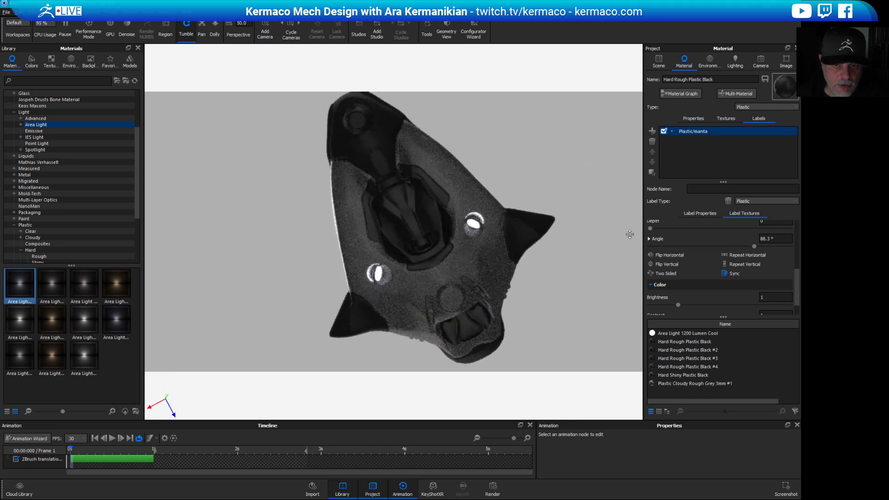
pyautogui.moveTo(619, 184); pyautogui.dragTo(554, 299)
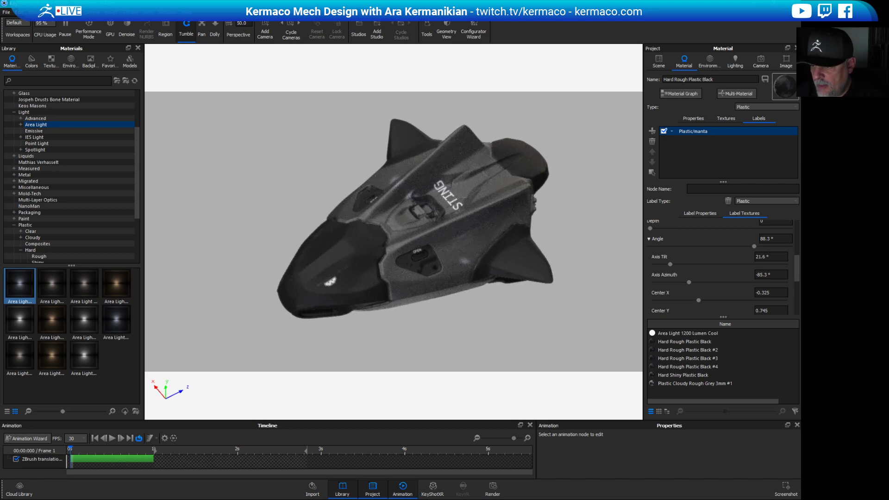
pyautogui.moveTo(581, 331); pyautogui.dragTo(587, 254)
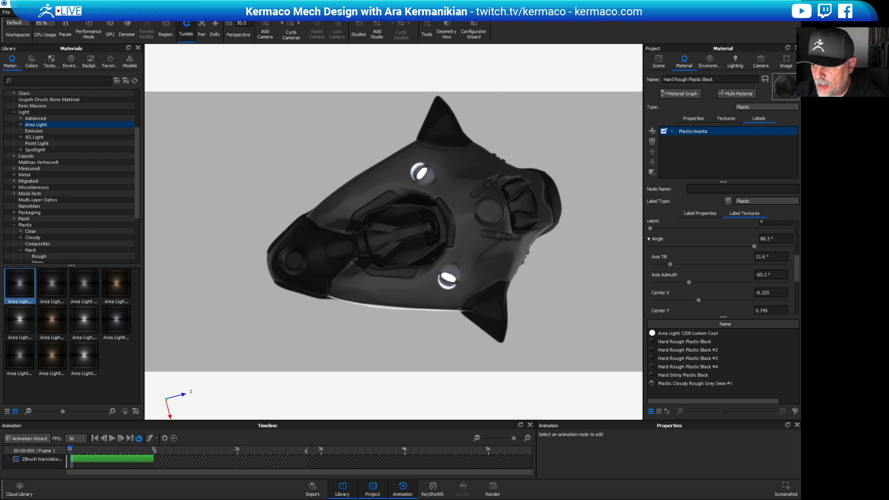
pyautogui.moveTo(266, 222); pyautogui.dragTo(556, 234)
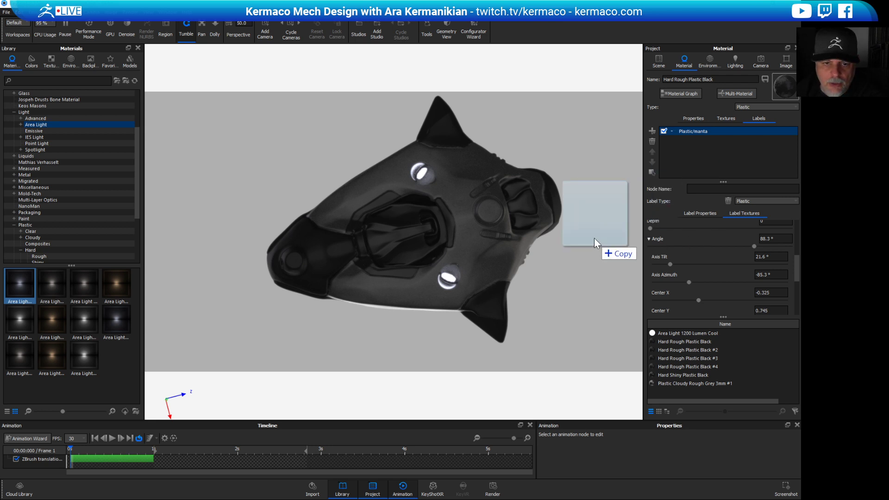
pyautogui.moveTo(594, 238); pyautogui.dragTo(488, 212)
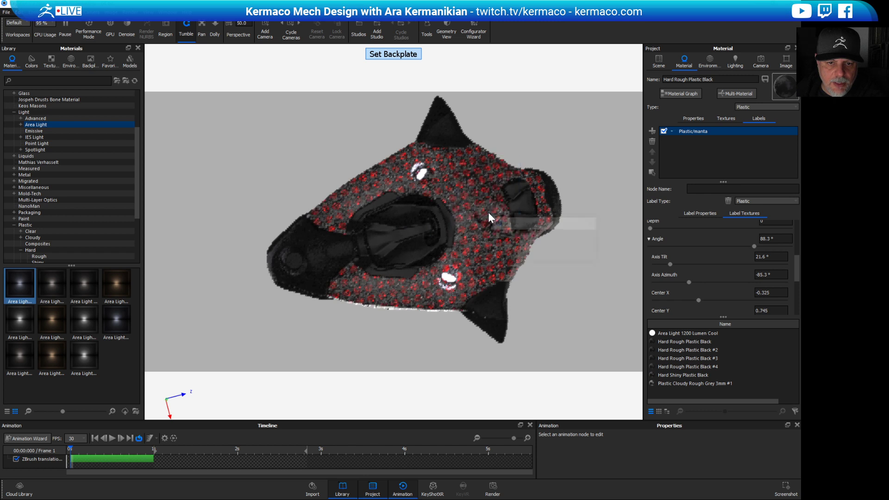
pyautogui.click(590, 249)
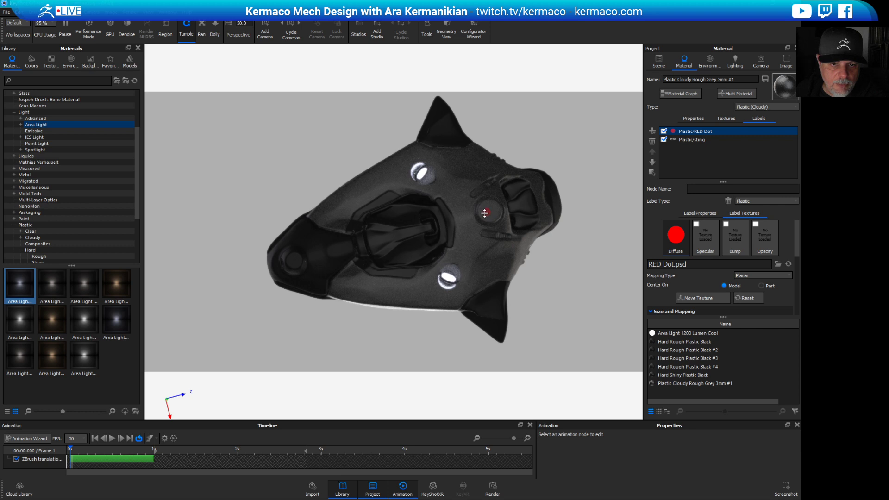
pyautogui.press('Delete')
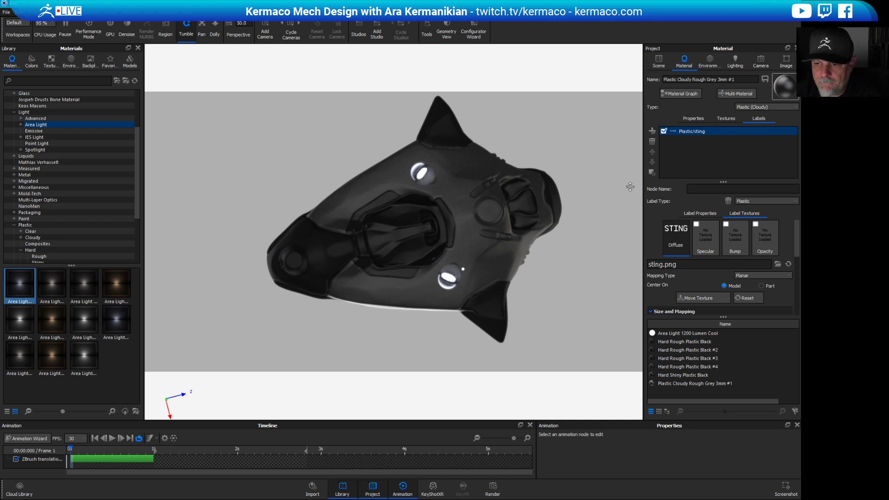
pyautogui.moveTo(505, 217); pyautogui.dragTo(495, 225)
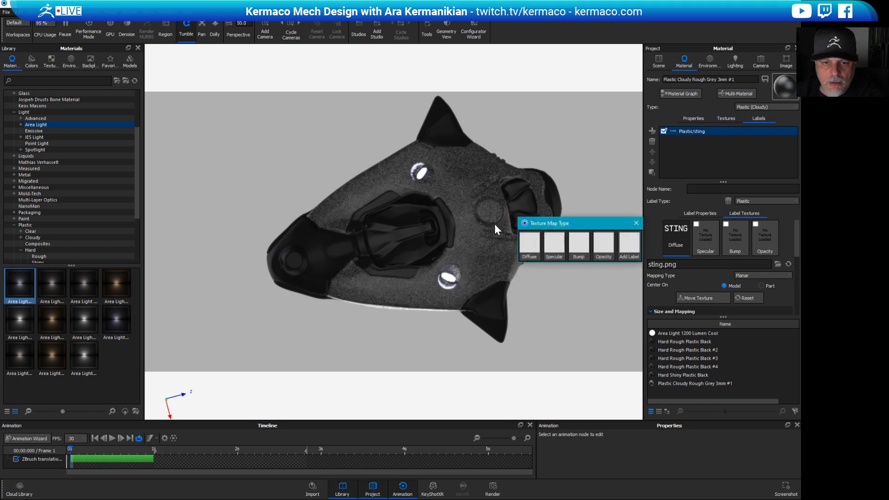
pyautogui.click(630, 245)
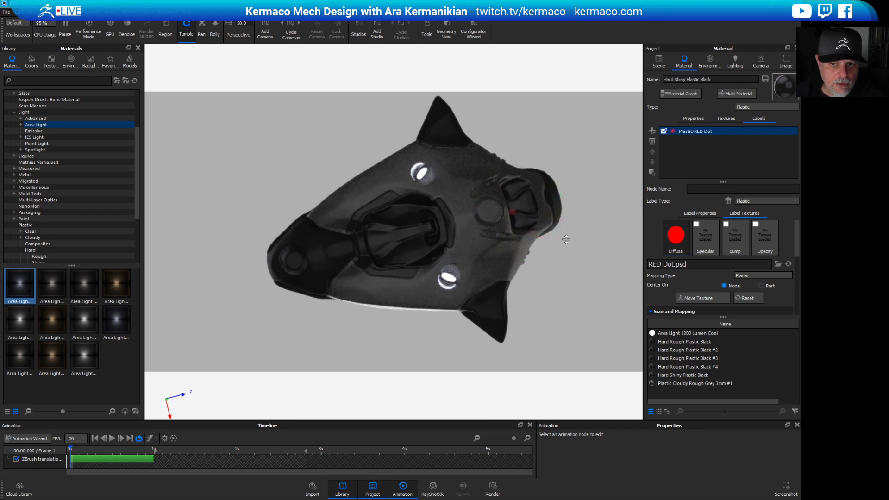
pyautogui.hotkey('ctrl', 'z')
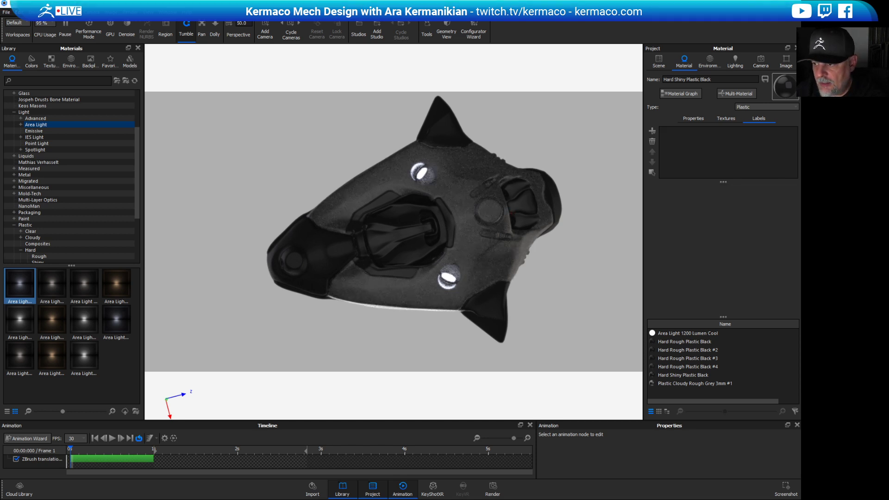
pyautogui.moveTo(800, 296); pyautogui.dragTo(347, 300)
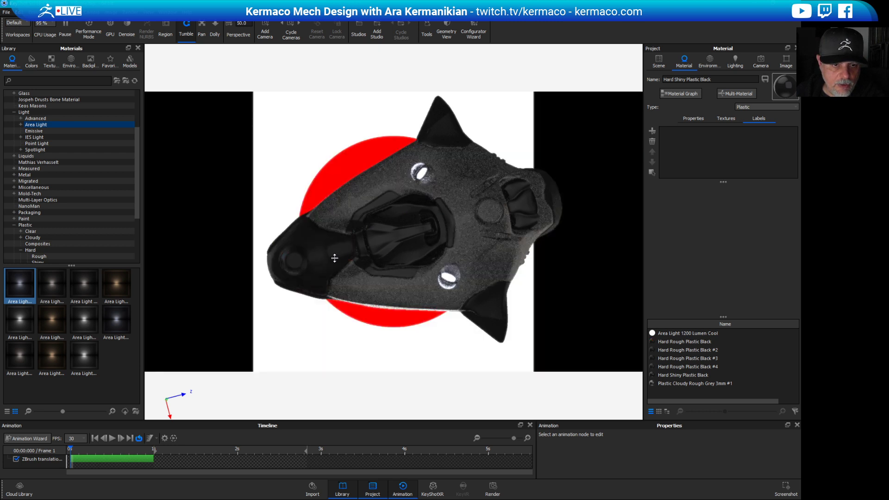
pyautogui.hotkey('ctrl', 'z')
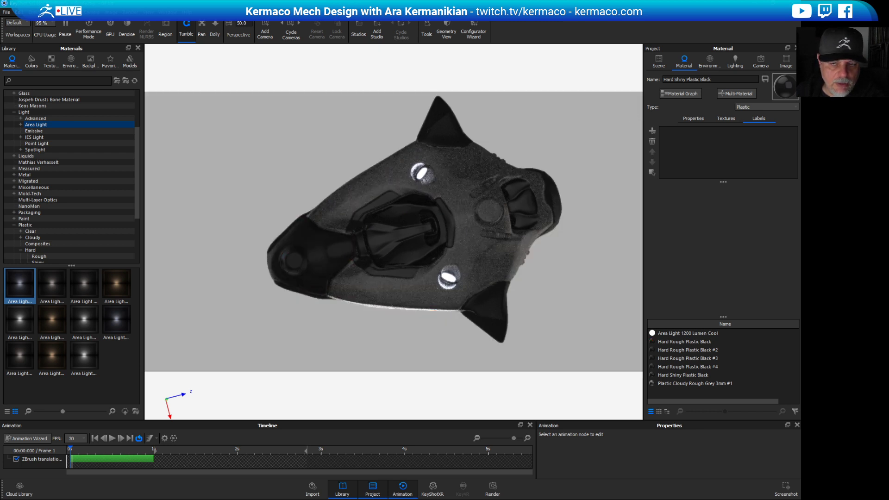
# Add RED Dot.psd as a label on the nose's black plastic, place it on the circular recess underneath, and accept the placement.
pyautogui.moveTo(498, 286); pyautogui.dragTo(289, 263)
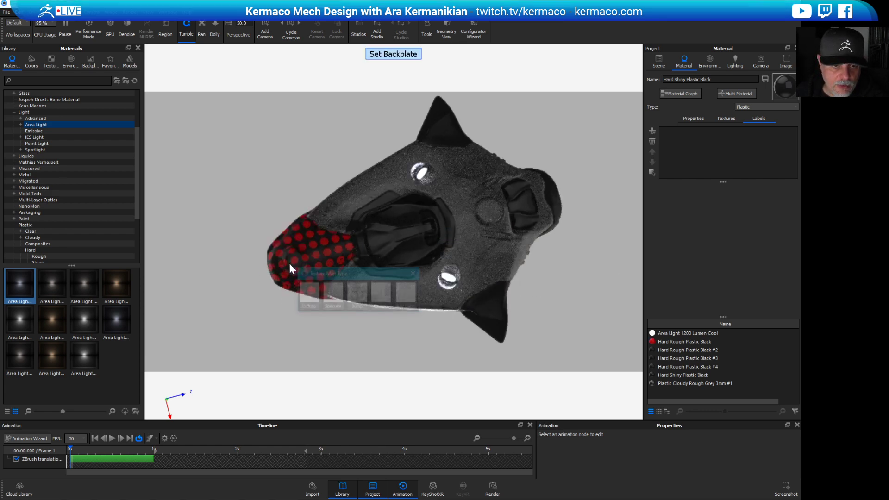
pyautogui.click(403, 292)
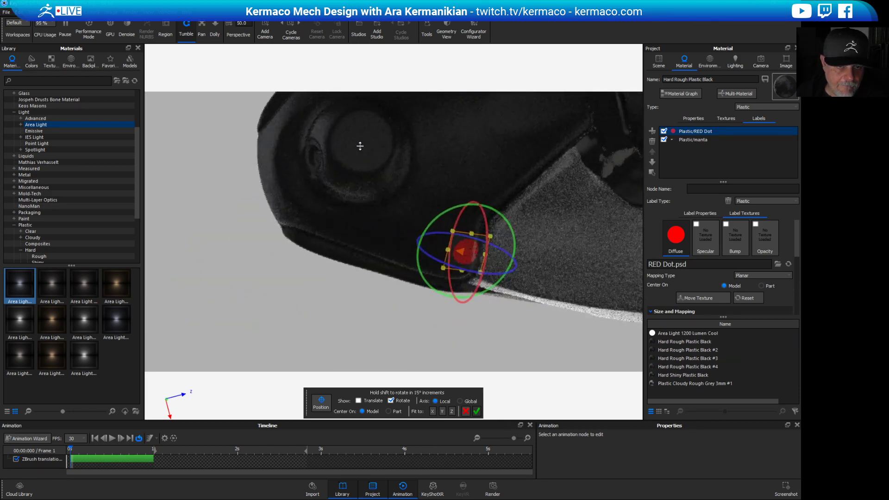
pyautogui.click(365, 140)
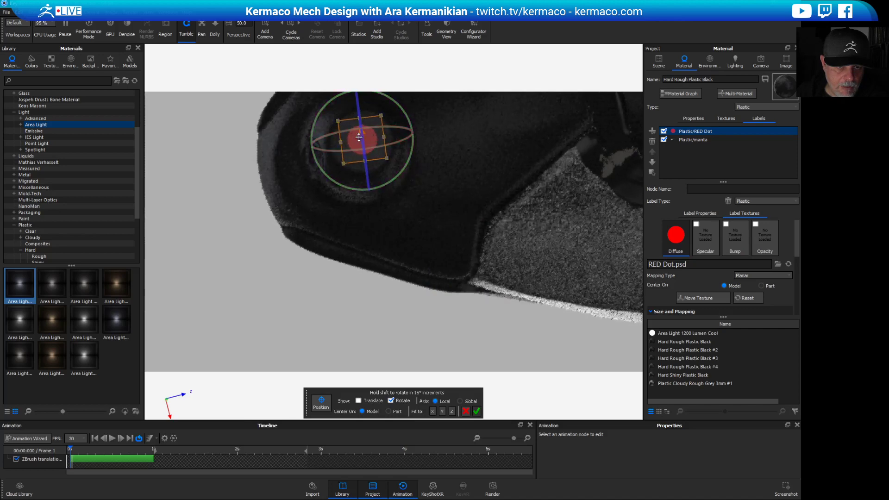
pyautogui.click(477, 411)
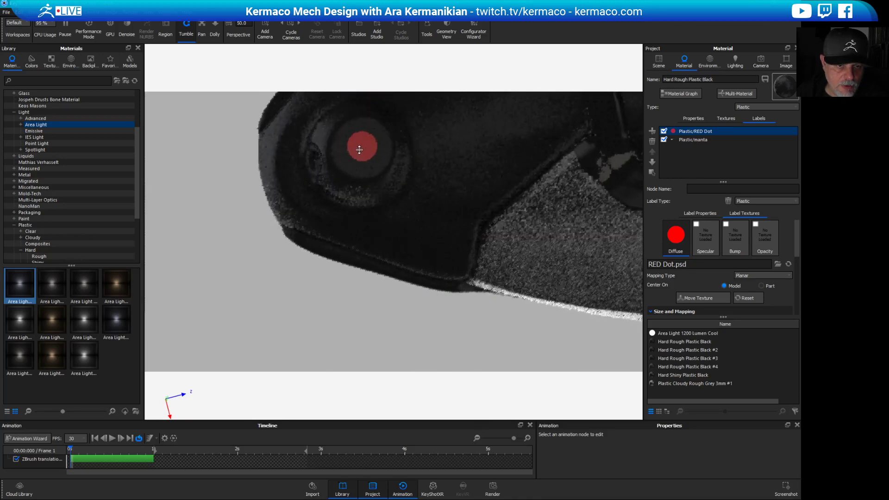
# Fine-tune the RED Dot label's position within the nose's circular recess and accept the placement.
pyautogui.click(704, 299)
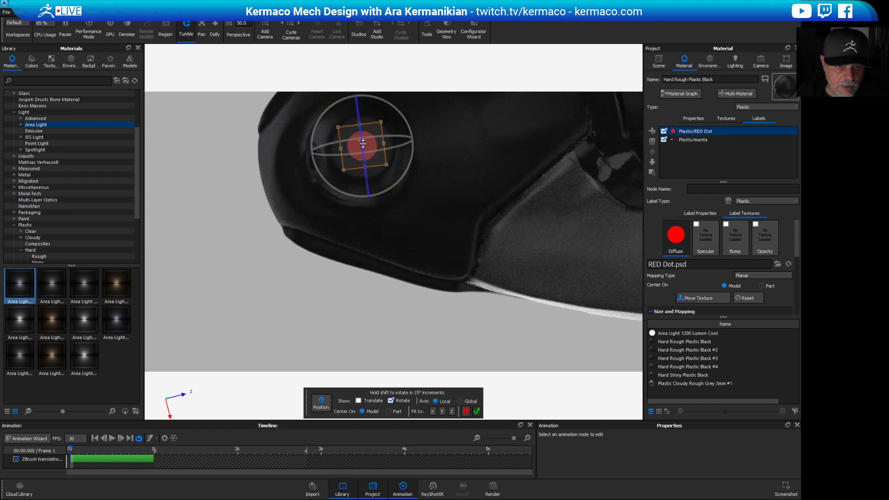
pyautogui.moveTo(360, 150); pyautogui.dragTo(359, 153)
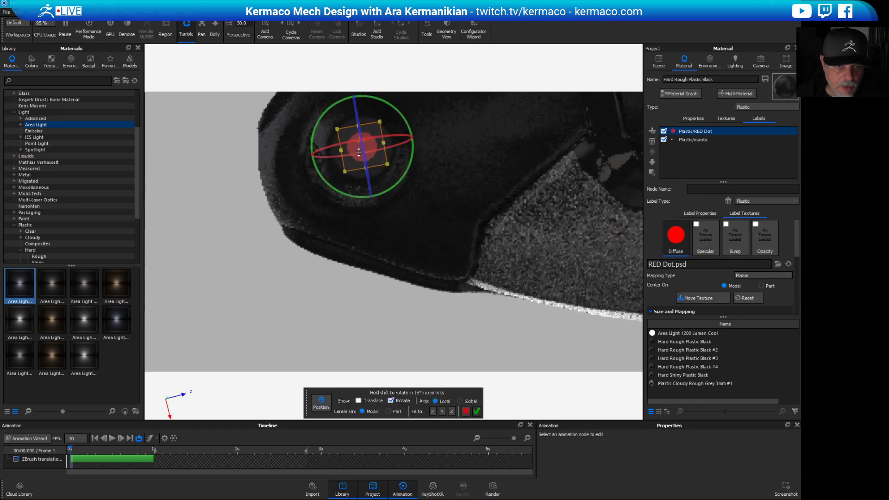
pyautogui.click(473, 412)
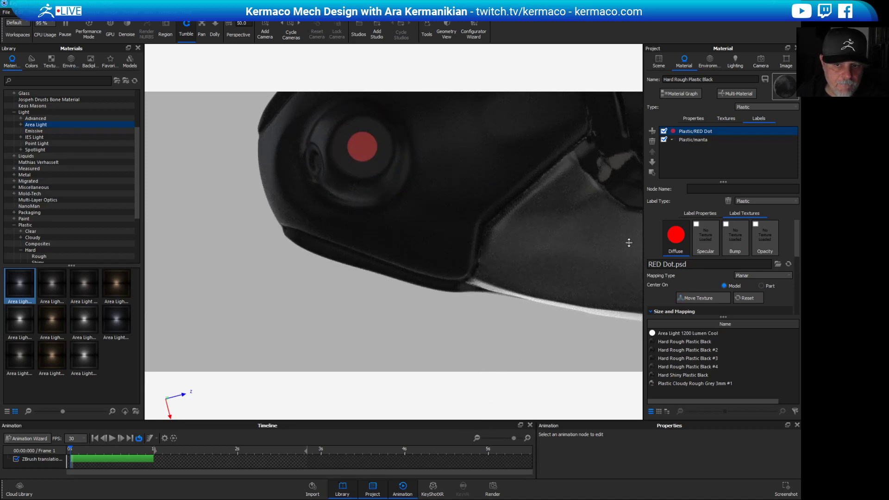
pyautogui.click(703, 298)
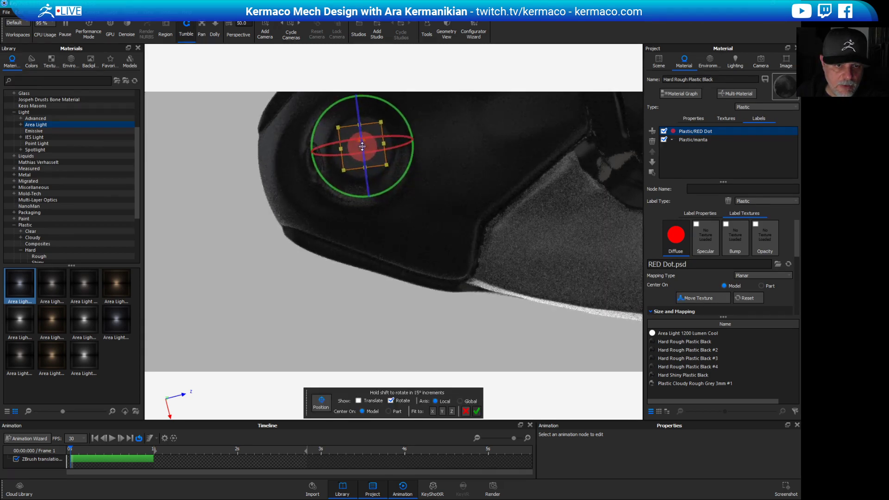
pyautogui.click(476, 412)
# Add 54.png as a label on the grey plastic hull and place it on the underside beside the central opening's rear end.
pyautogui.moveTo(467, 266); pyautogui.dragTo(463, 234)
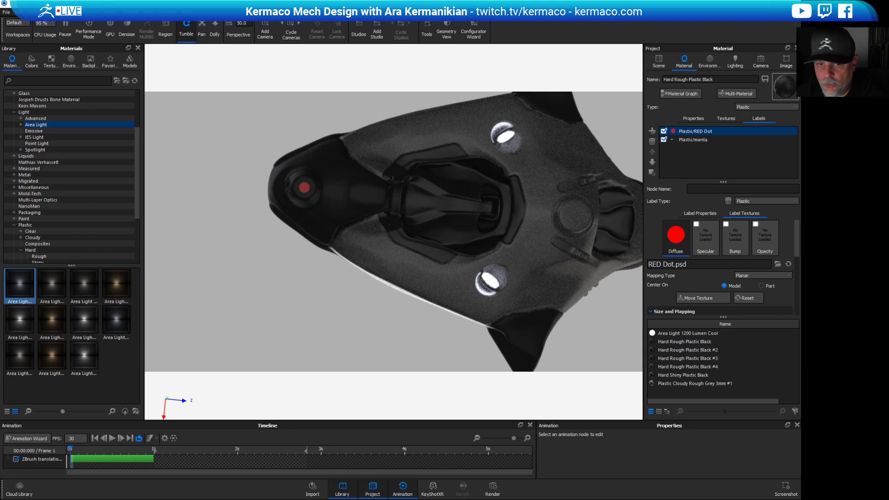
pyautogui.moveTo(409, 159); pyautogui.dragTo(541, 180)
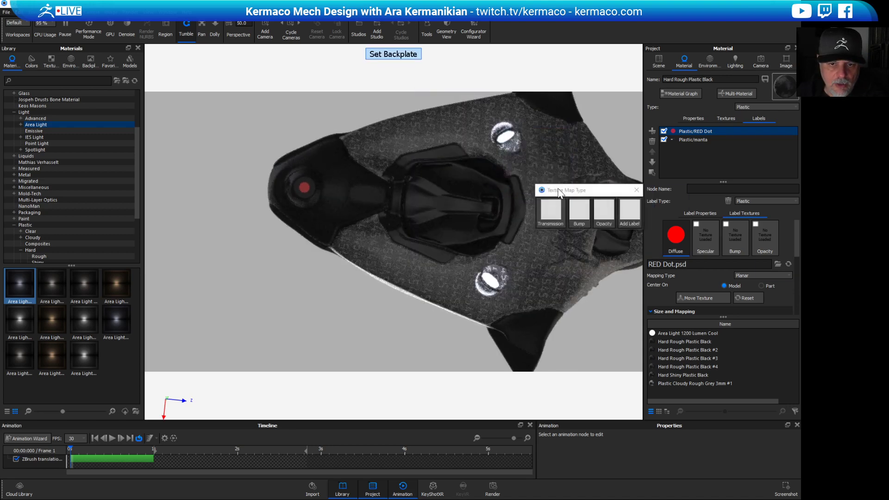
pyautogui.click(635, 223)
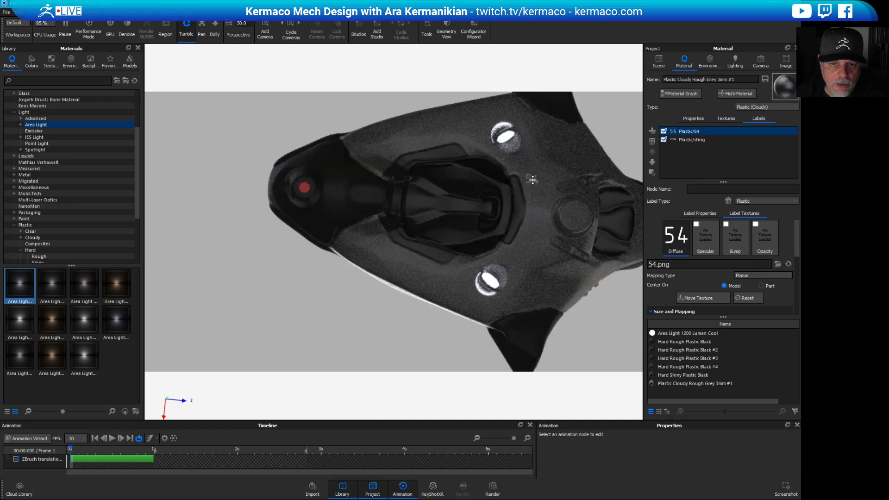
pyautogui.moveTo(533, 180); pyautogui.dragTo(624, 258)
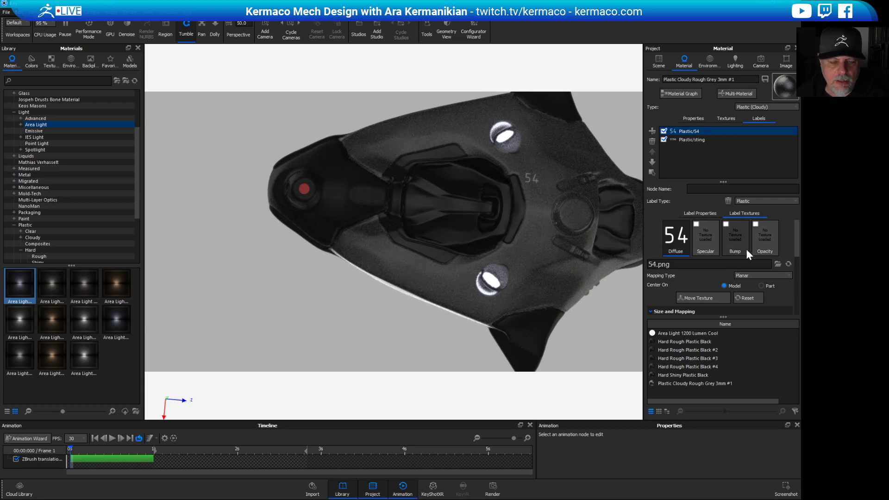
# Try repeating the 54 label horizontally and vertically across the hull, and turn both repeat options off again.
pyautogui.click(777, 235)
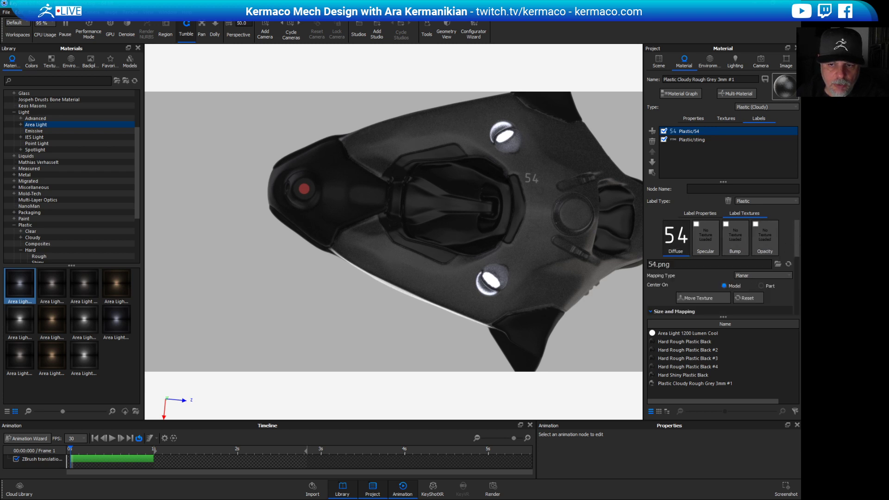
pyautogui.scroll(-3, 798, 244)
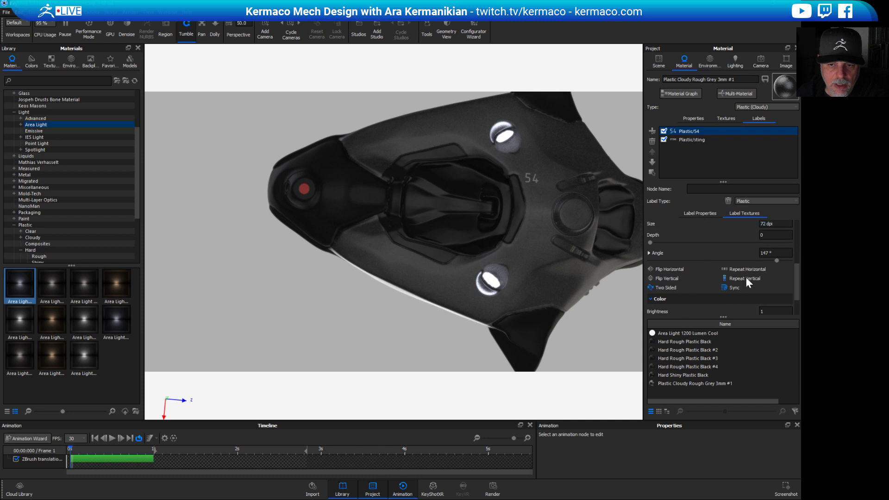
pyautogui.click(724, 279)
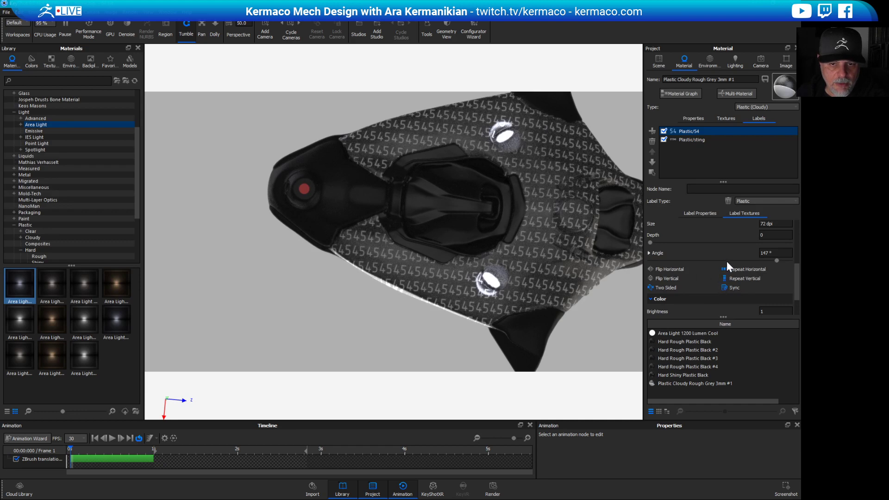
pyautogui.click(725, 279)
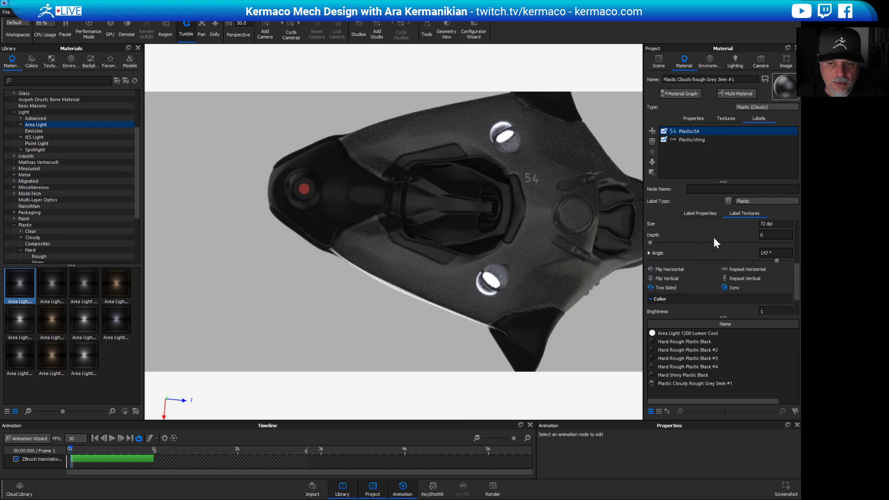
# Enlarge the 54 label to about 26.5 dpi, set it diagonally between the underside light and rear fin, and accept the placement.
pyautogui.scroll(3, 722, 287)
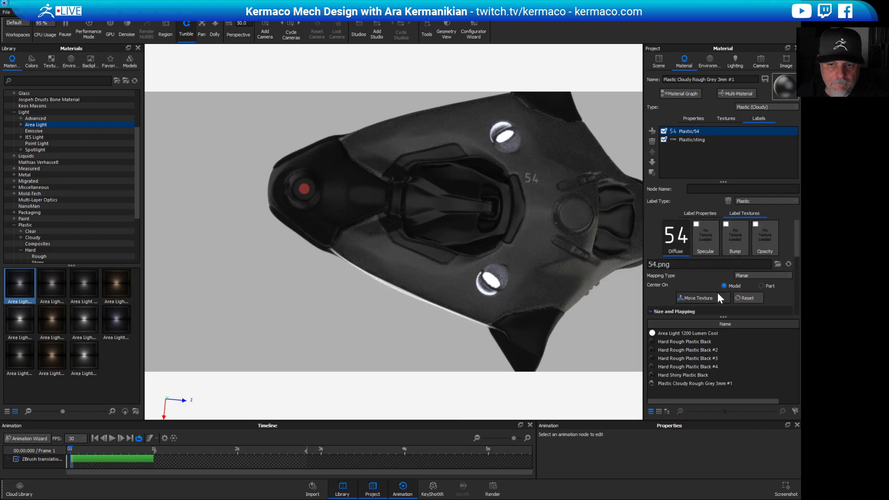
pyautogui.click(699, 296)
pyautogui.moveTo(561, 139); pyautogui.dragTo(495, 150)
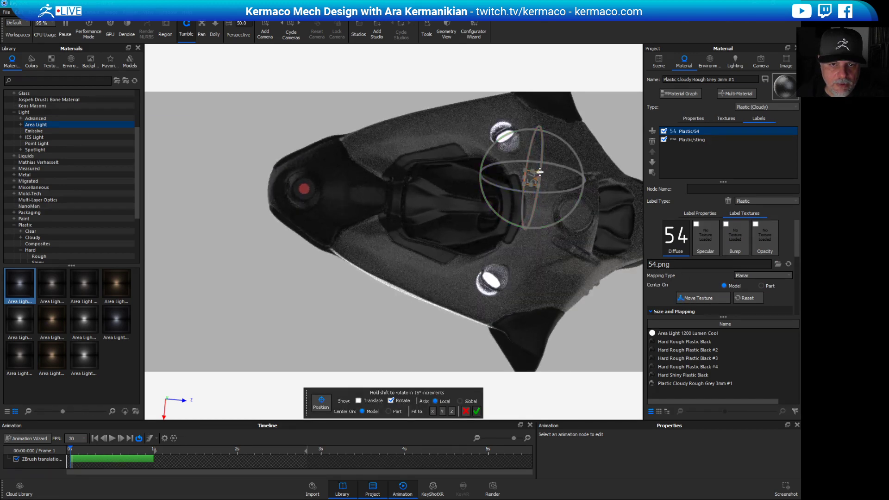
pyautogui.moveTo(540, 172); pyautogui.dragTo(552, 215)
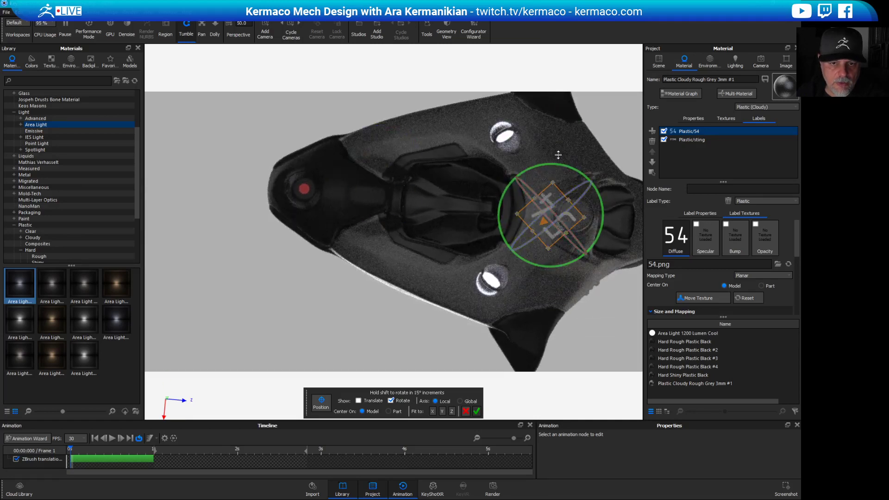
pyautogui.moveTo(537, 154)
pyautogui.mouseDown()
pyautogui.moveTo(553, 143)
pyautogui.moveTo(551, 155)
pyautogui.moveTo(563, 160)
pyautogui.moveTo(552, 160)
pyautogui.mouseUp()
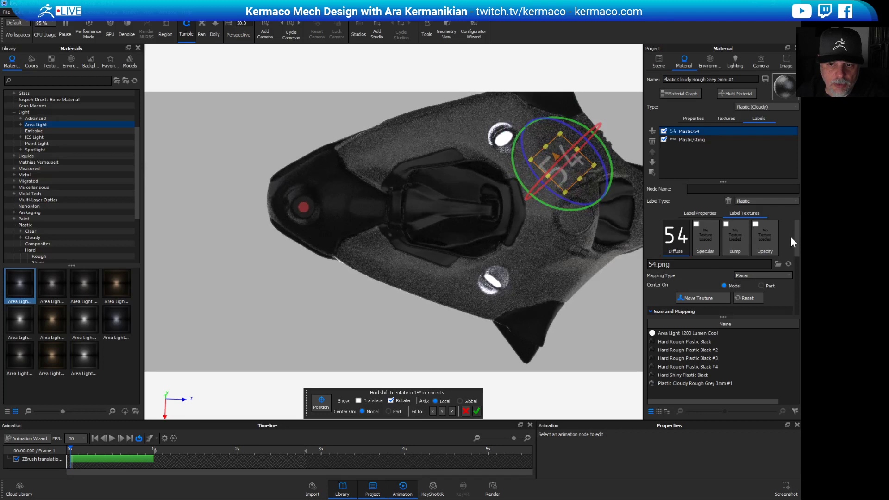
pyautogui.moveTo(796, 251); pyautogui.dragTo(800, 310)
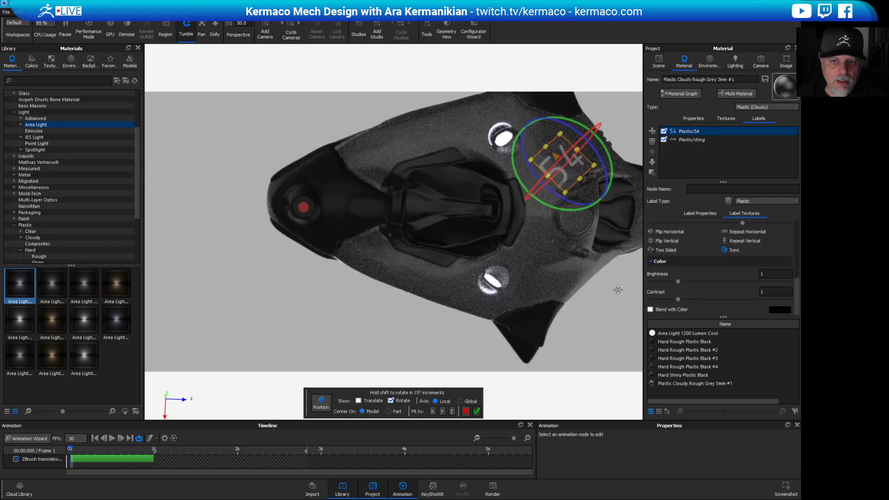
pyautogui.click(477, 411)
# Shift the 54 label slightly closer to the underside light, fine-tune its orientation, and accept the placement.
pyautogui.moveTo(482, 352); pyautogui.dragTo(580, 171)
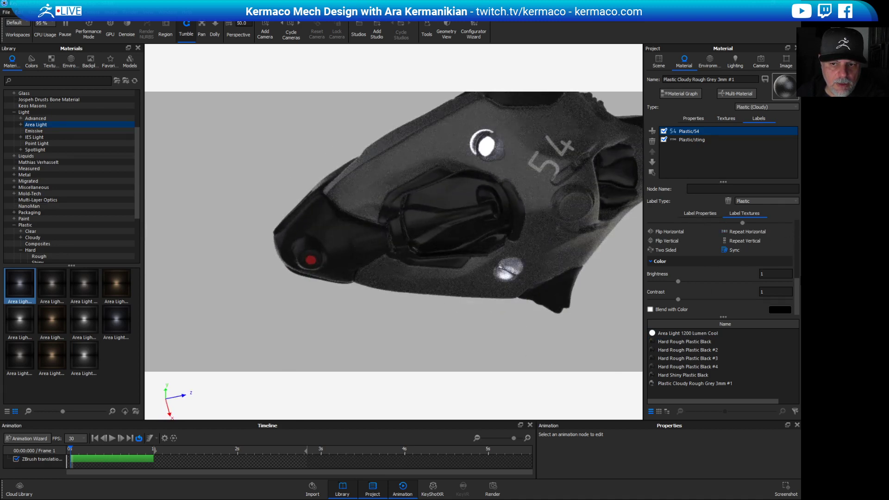
pyautogui.moveTo(799, 291); pyautogui.dragTo(799, 225)
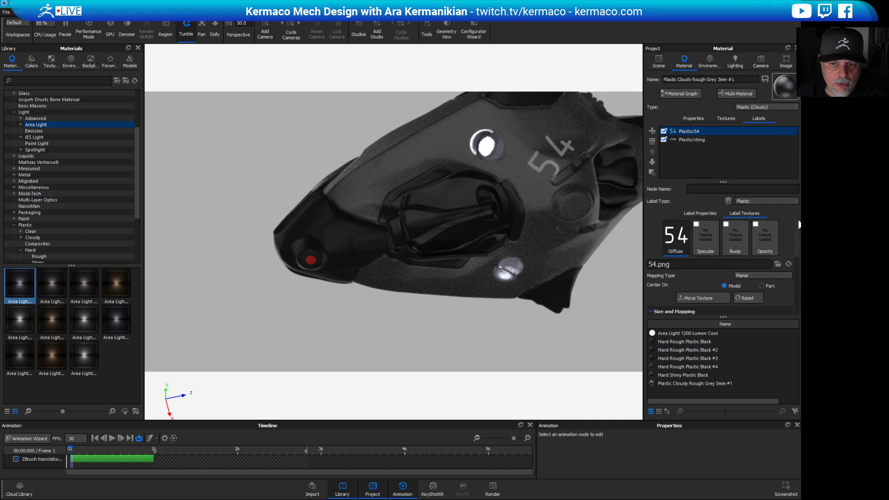
pyautogui.click(711, 299)
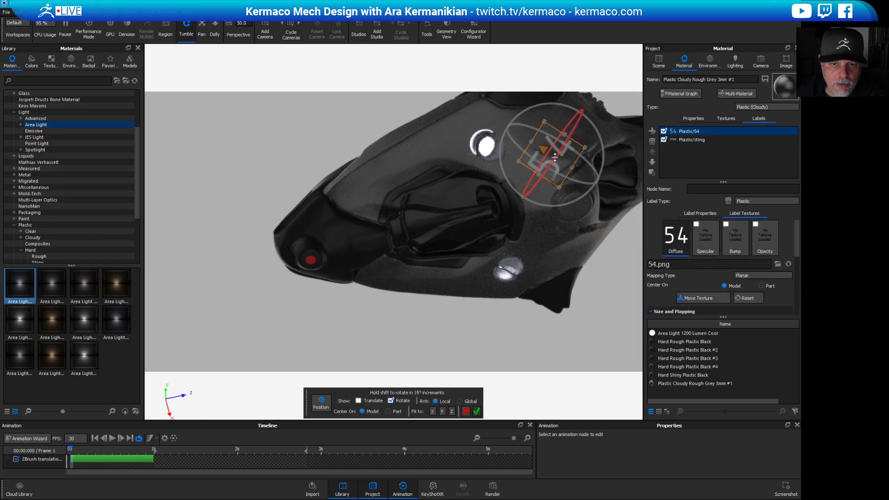
pyautogui.moveTo(555, 157); pyautogui.dragTo(555, 118)
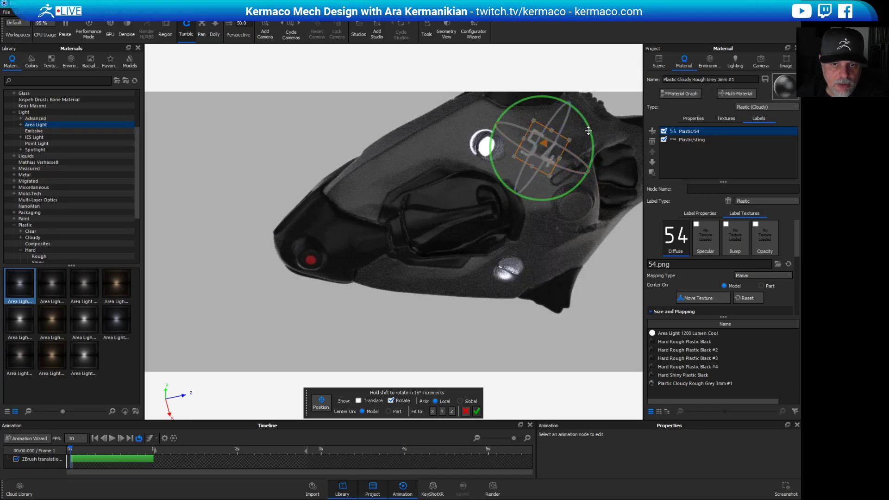
pyautogui.moveTo(588, 131); pyautogui.dragTo(513, 130)
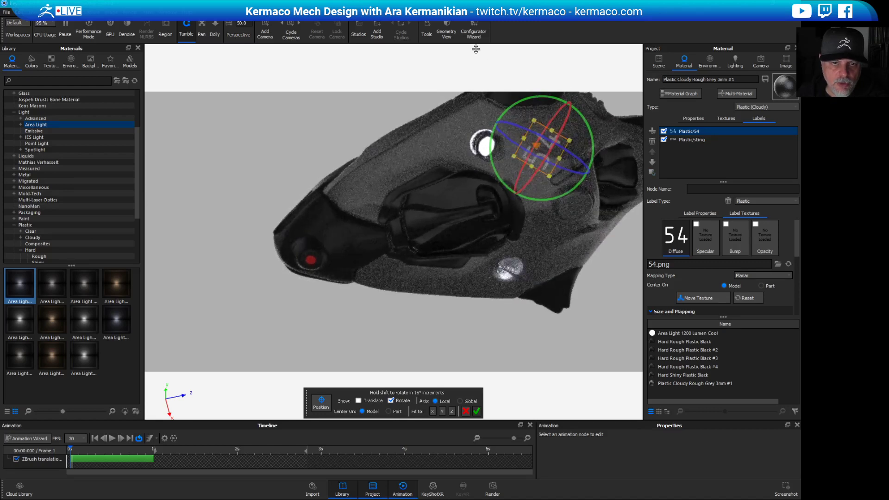
pyautogui.click(476, 412)
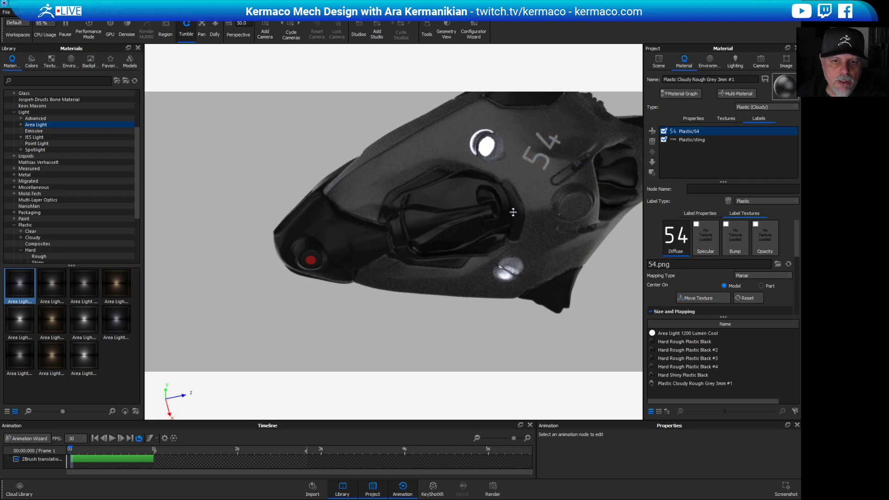
# Check the STING area on the upper hull and turn off the 54 label's Two Sided option.
pyautogui.moveTo(485, 222); pyautogui.dragTo(526, 288)
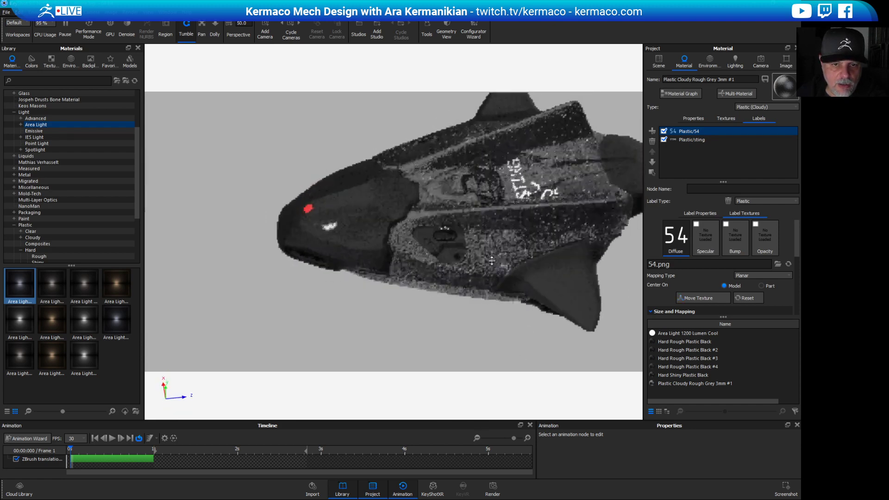
pyautogui.moveTo(462, 228); pyautogui.dragTo(595, 329)
pyautogui.scroll(5, 515, 205)
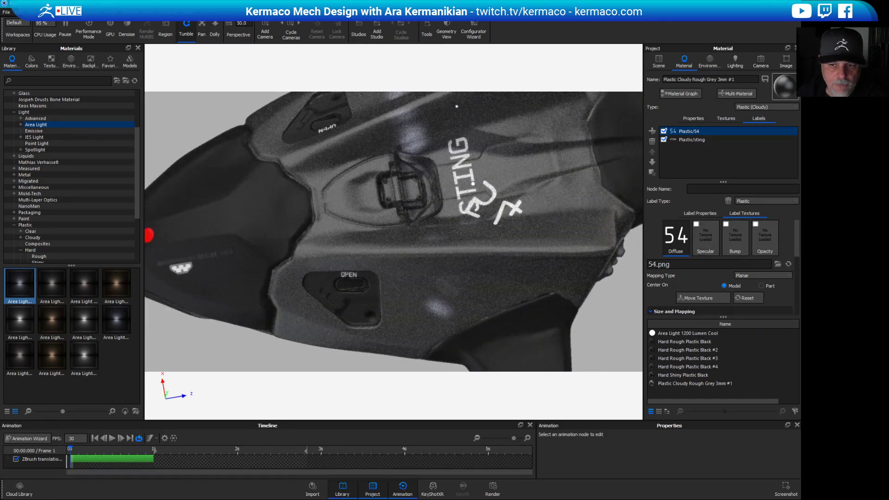
pyautogui.scroll(-5, 798, 250)
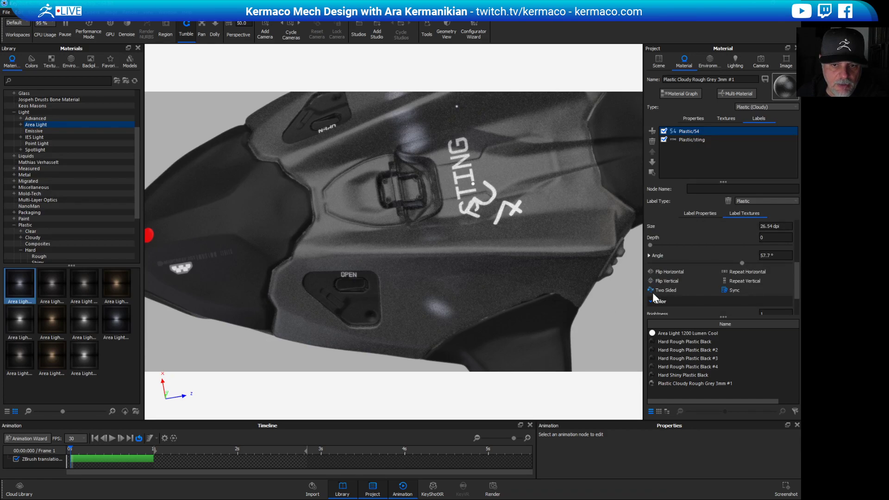
pyautogui.moveTo(625, 316); pyautogui.dragTo(479, 277)
# Examine the labelled ship from above, behind, below and the front, checking how all labels sit on the hull.
pyautogui.scroll(-5, 461, 285)
pyautogui.scroll(5, 472, 236)
pyautogui.scroll(3, 472, 237)
pyautogui.moveTo(553, 295); pyautogui.dragTo(463, 225)
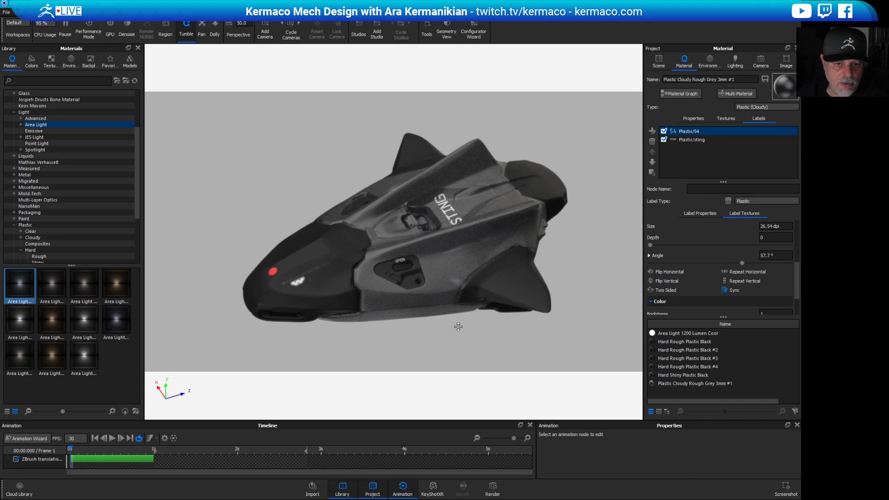
pyautogui.moveTo(459, 327); pyautogui.dragTo(379, 343)
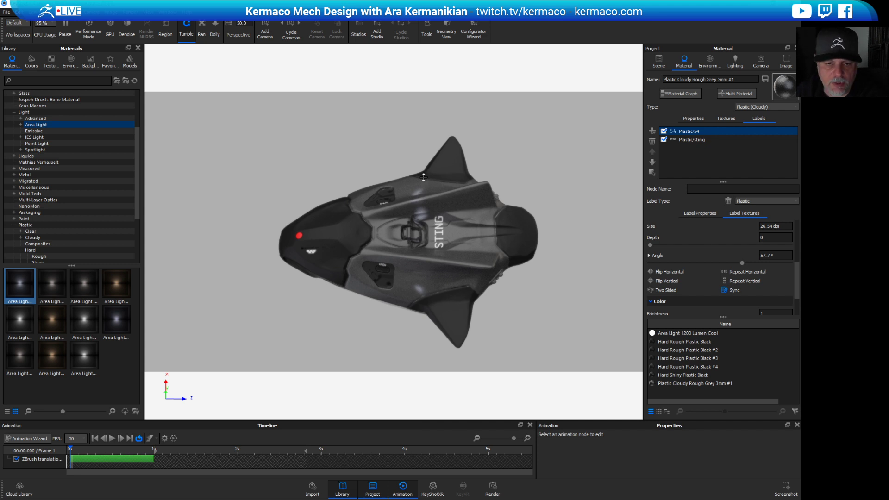
pyautogui.moveTo(218, 198); pyautogui.dragTo(428, 240)
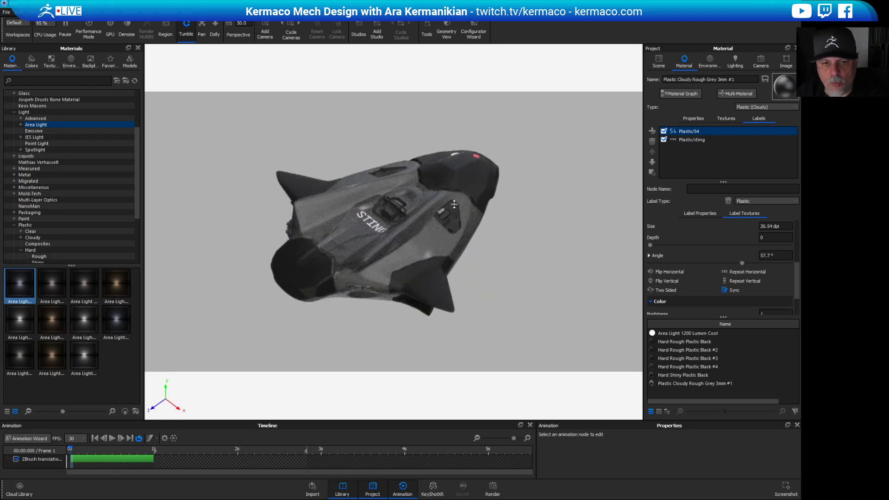
pyautogui.moveTo(568, 285); pyautogui.dragTo(514, 314)
pyautogui.moveTo(449, 271); pyautogui.dragTo(423, 174)
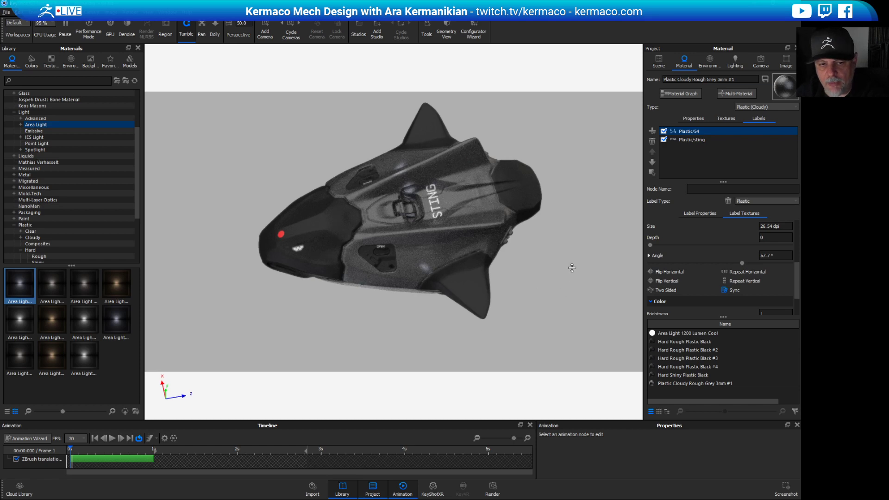
pyautogui.moveTo(571, 265); pyautogui.dragTo(443, 215)
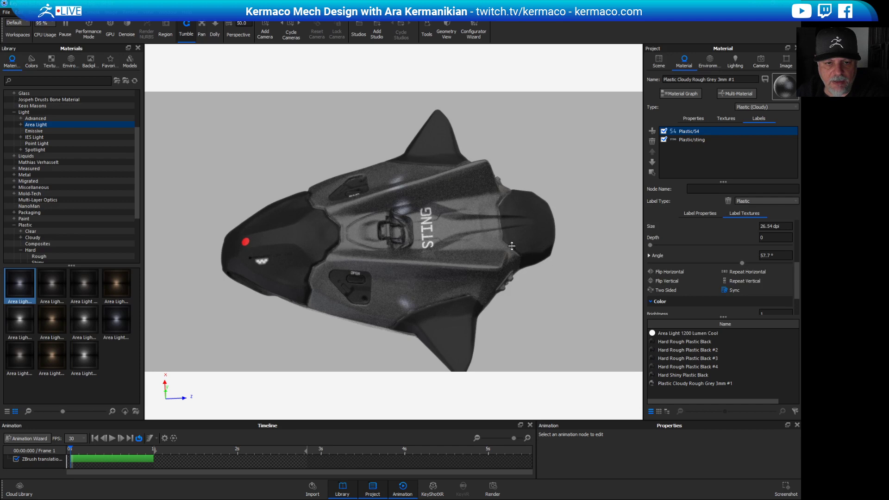
pyautogui.moveTo(551, 165); pyautogui.dragTo(466, 203)
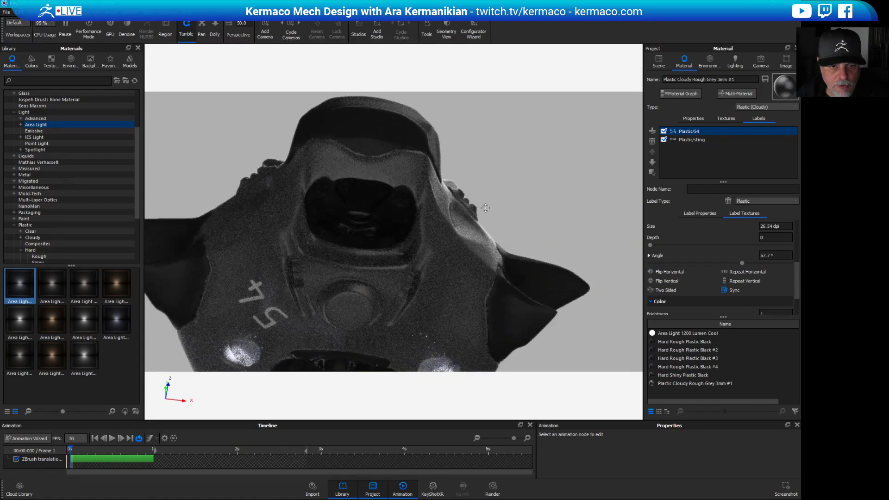
pyautogui.moveTo(524, 197); pyautogui.dragTo(596, 292)
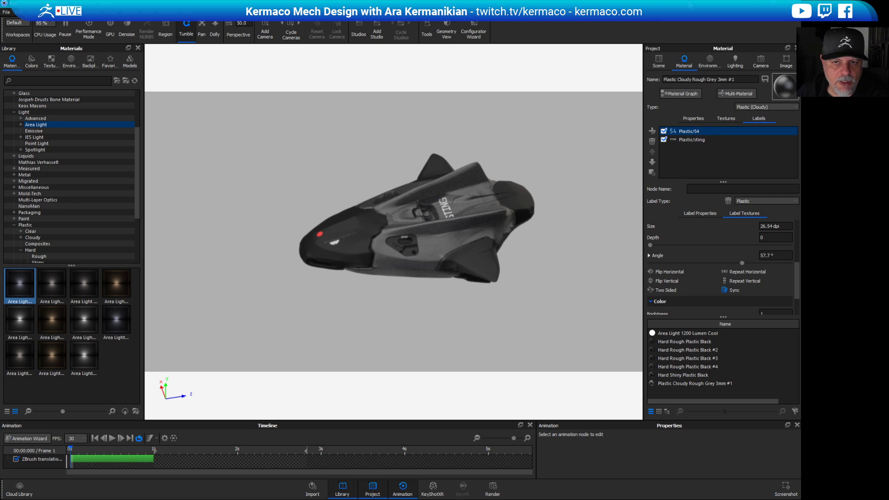
# Switch to Photoshop, maximize its window, and add a new empty layer above the background of the blank 2048 × 1024 px document.
pyautogui.moveTo(662, 5); pyautogui.dragTo(800, 74)
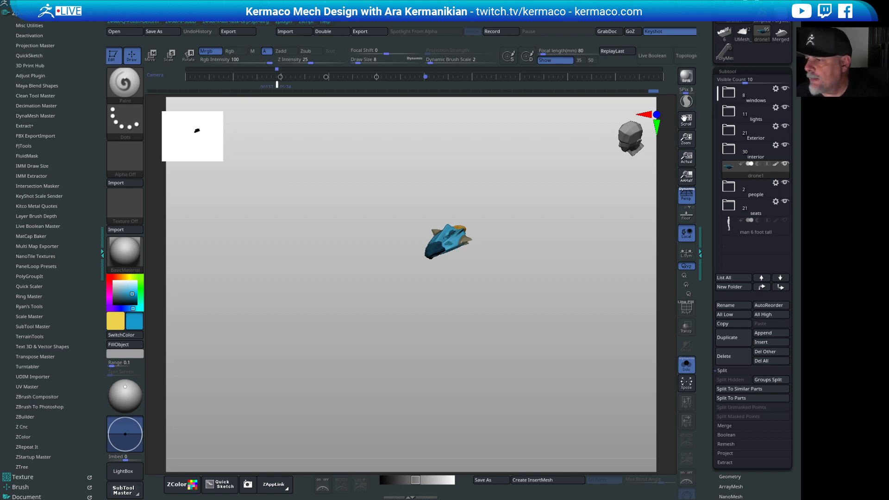
pyautogui.moveTo(801, 171); pyautogui.dragTo(385, 206)
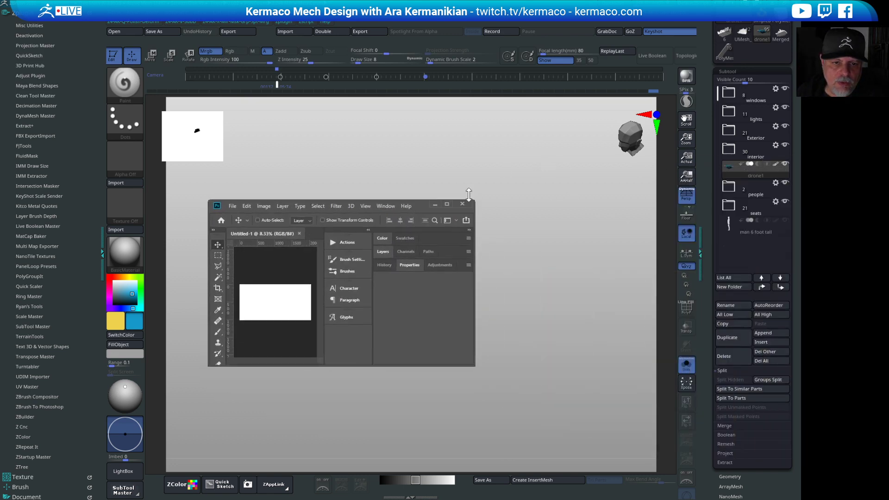
pyautogui.click(448, 204)
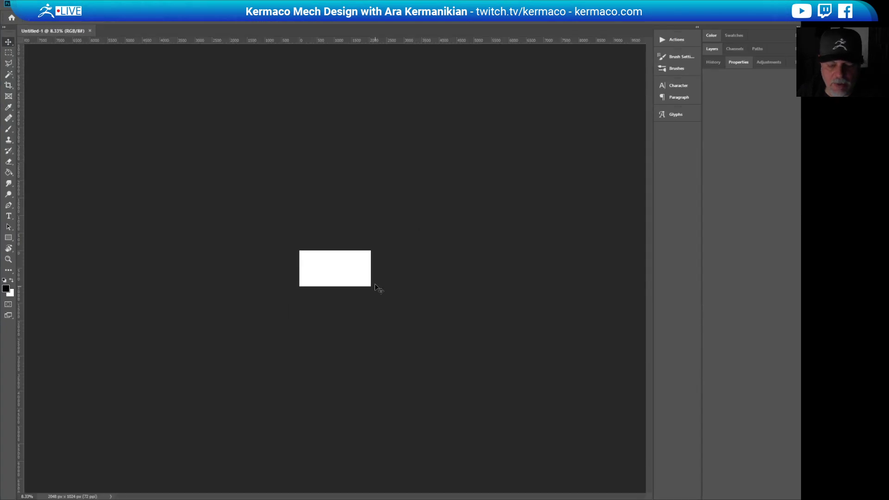
pyautogui.keyDown('ctrl'); pyautogui.moveTo(301, 273); pyautogui.dragTo(373, 258); pyautogui.keyUp('ctrl')
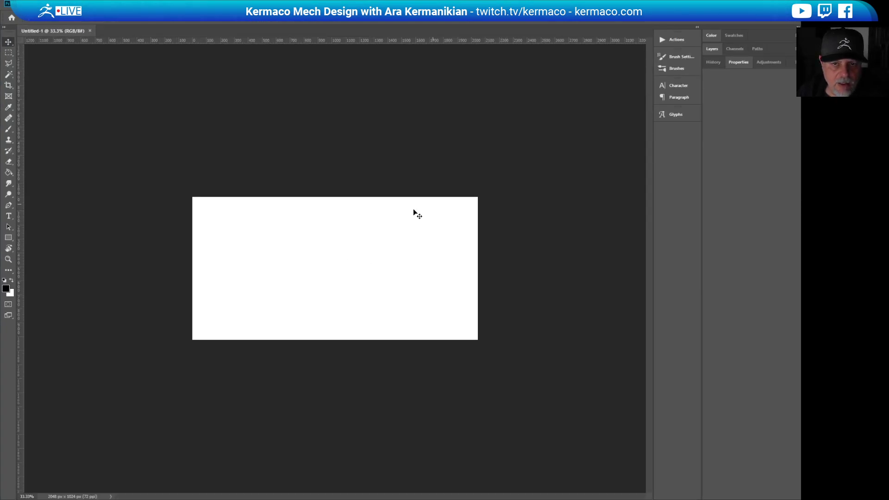
pyautogui.click(712, 50)
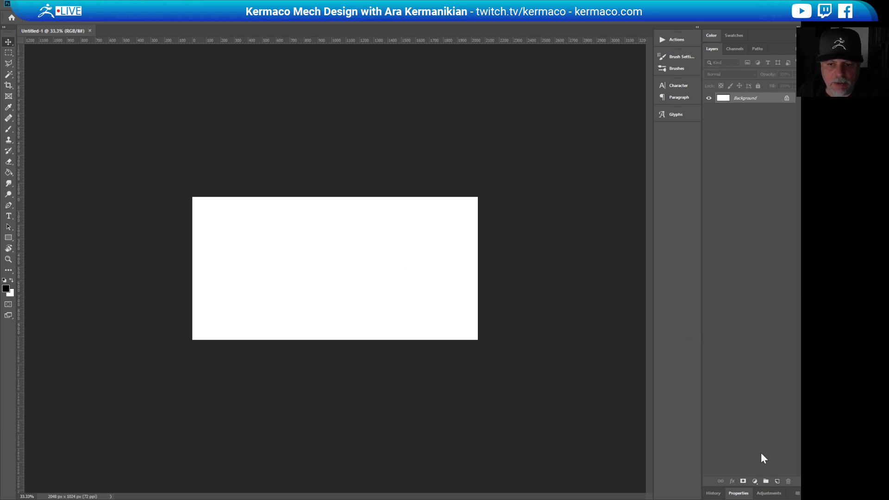
pyautogui.click(777, 482)
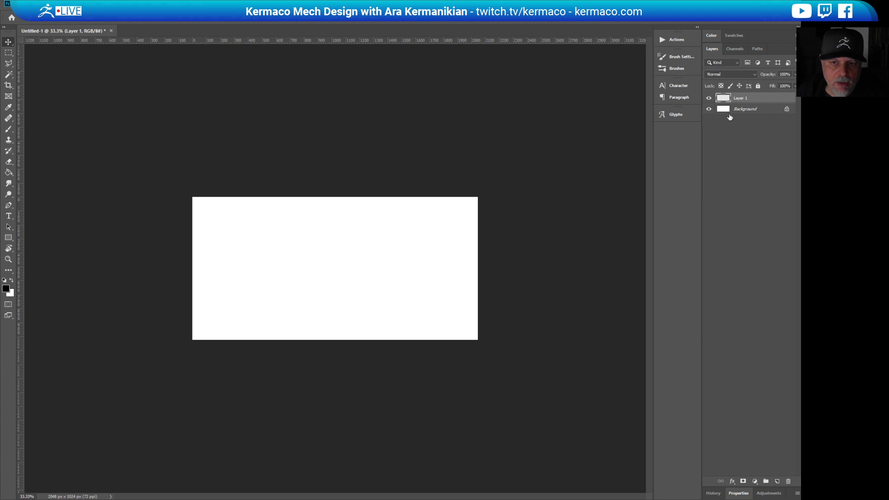
# Unlock the white background layer and delete it, leaving only the empty Layer 1.
pyautogui.click(787, 109)
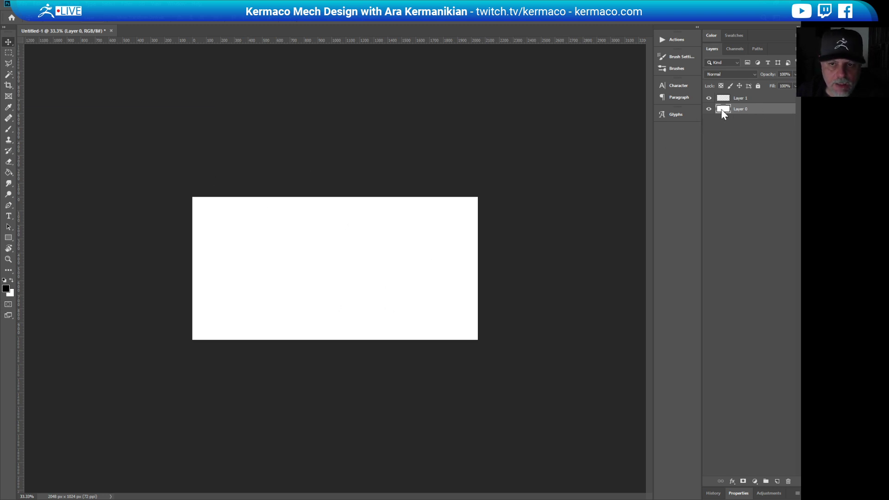
pyautogui.moveTo(771, 109); pyautogui.dragTo(789, 482)
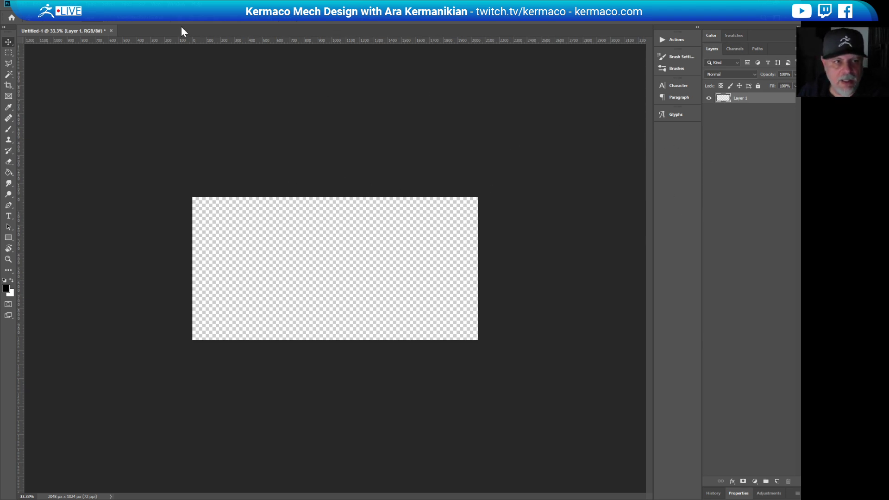
# Add the text "caution" to the transparent canvas and set its color to black, 000000.
pyautogui.click(7, 217)
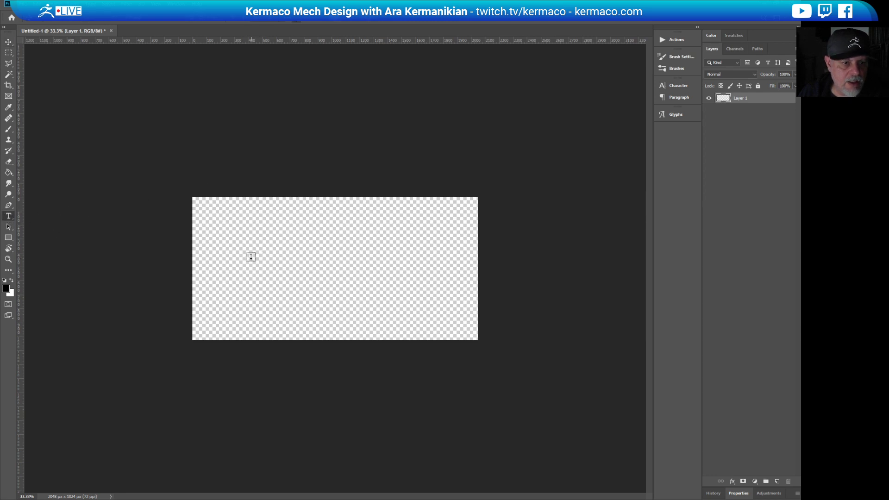
pyautogui.click(230, 266)
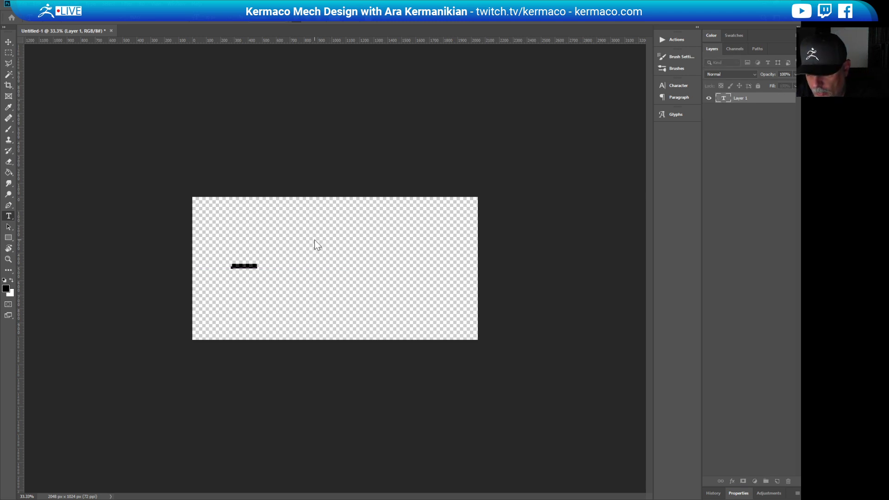
pyautogui.press('BackSpace')
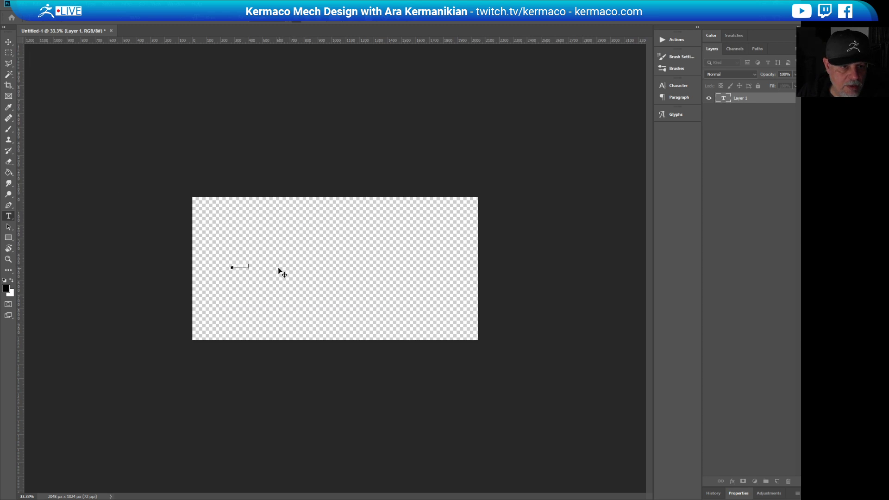
pyautogui.keyDown('ctrl'); pyautogui.moveTo(279, 269); pyautogui.dragTo(311, 281); pyautogui.keyUp('ctrl')
pyautogui.write('KMD')
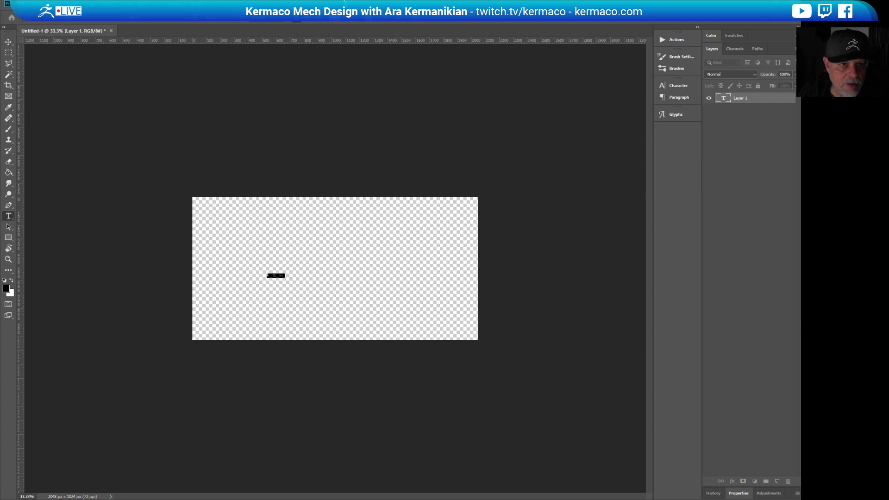
pyautogui.press('BackSpace')
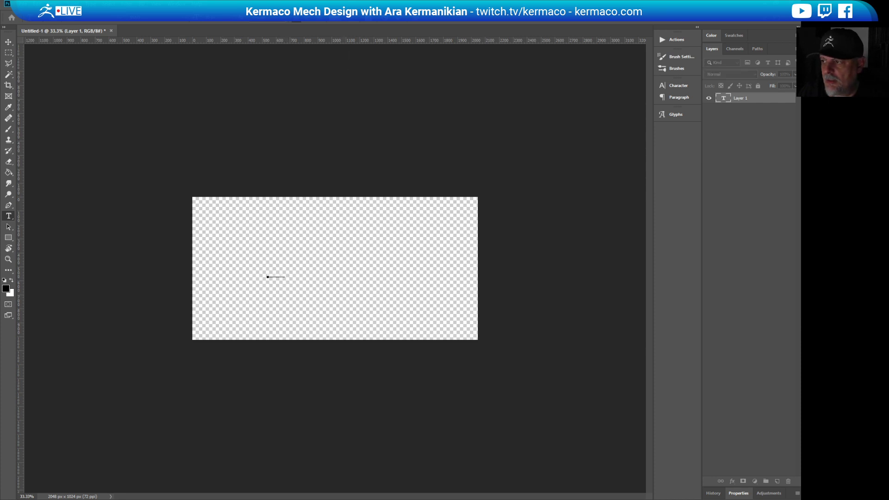
pyautogui.click(330, 17)
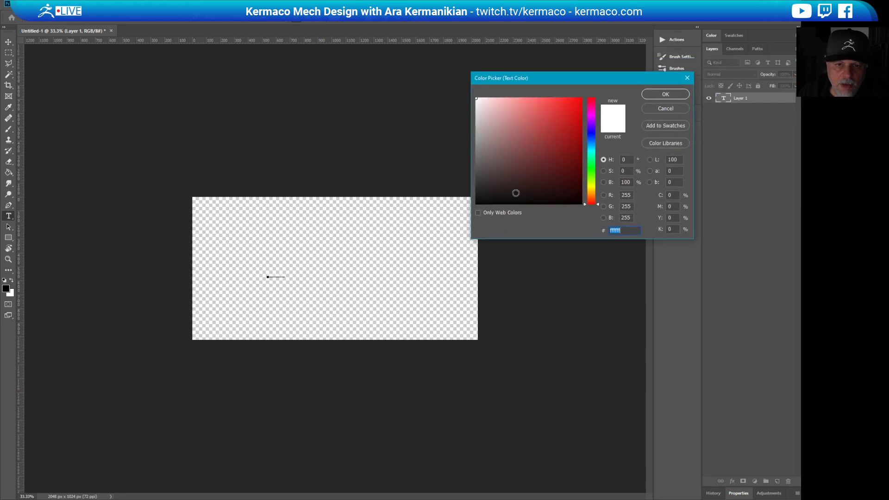
pyautogui.moveTo(517, 193); pyautogui.dragTo(444, 235)
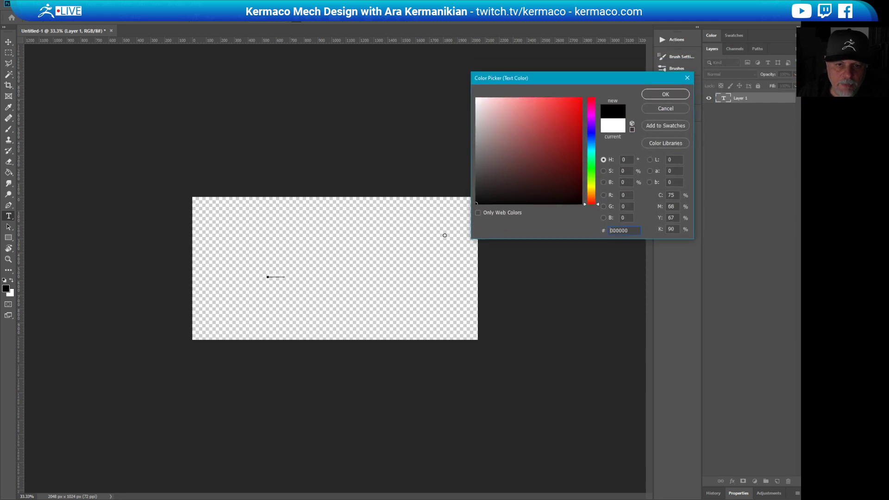
pyautogui.click(669, 95)
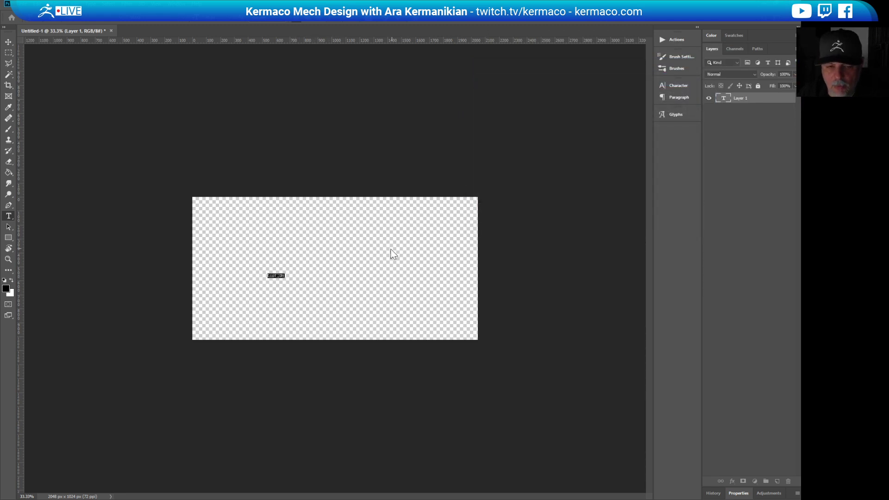
pyautogui.hotkey('ctrl', 'Return')
# Enlarge the CAUTION text to nearly the full canvas width and center it on the canvas.
pyautogui.press('v')
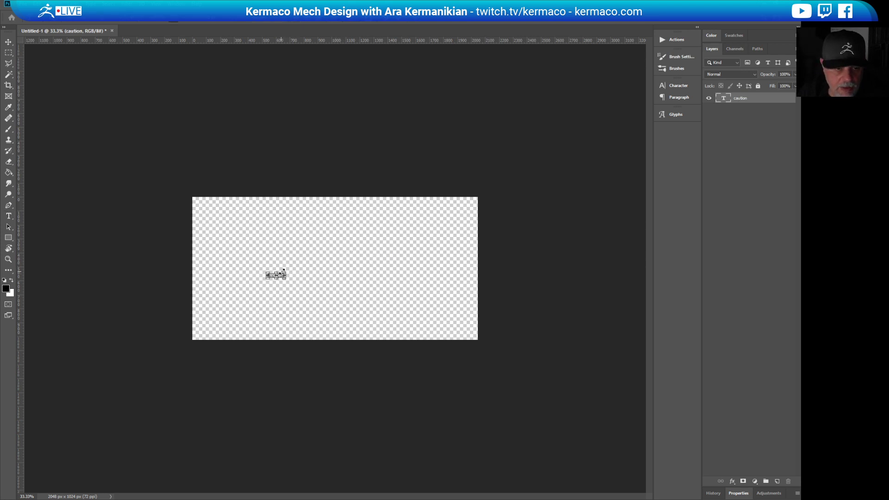
pyautogui.moveTo(285, 273); pyautogui.dragTo(471, 187)
pyautogui.moveTo(449, 249); pyautogui.dragTo(395, 271)
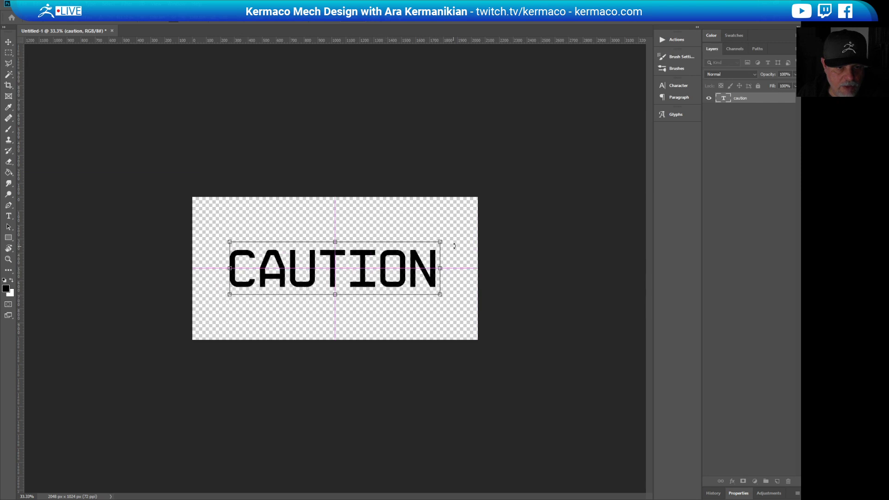
pyautogui.moveTo(440, 242); pyautogui.dragTo(480, 231)
pyautogui.moveTo(426, 258)
pyautogui.mouseDown()
pyautogui.moveTo(402, 262)
pyautogui.moveTo(411, 262)
pyautogui.mouseUp()
pyautogui.moveTo(462, 240); pyautogui.dragTo(480, 233)
pyautogui.moveTo(430, 264); pyautogui.dragTo(406, 268)
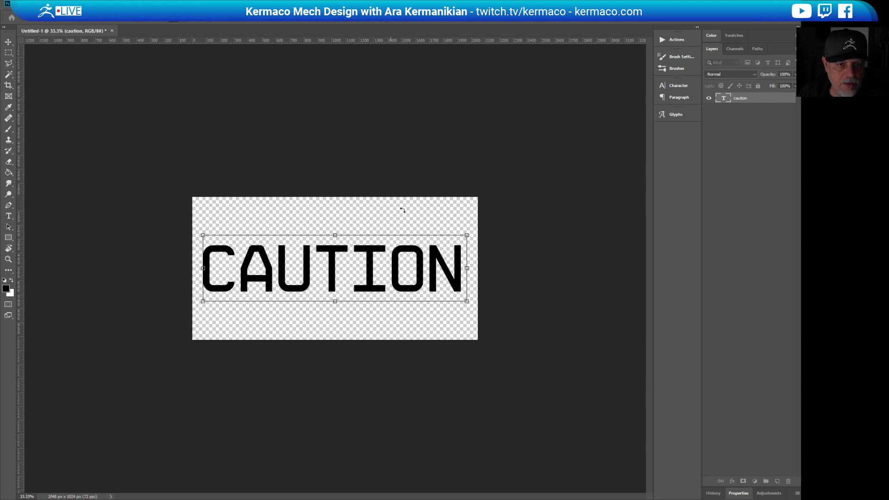
# Crop the empty space above and below the CAUTION text, making the canvas 2048 × 554 px.
pyautogui.click(8, 85)
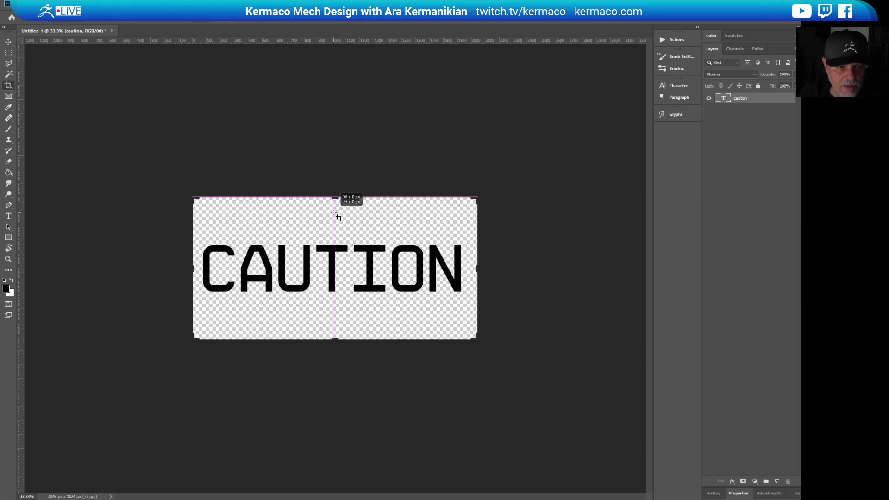
pyautogui.moveTo(335, 197); pyautogui.dragTo(336, 216)
pyautogui.moveTo(337, 326); pyautogui.dragTo(339, 292)
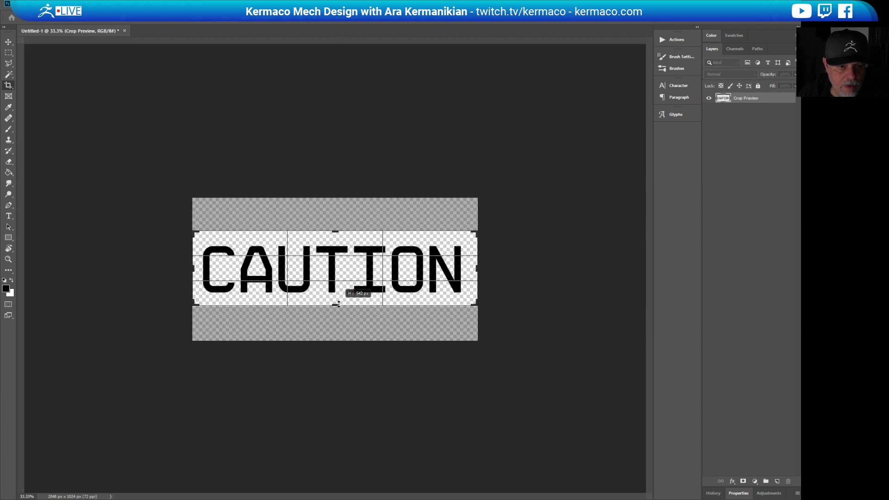
pyautogui.hotkey('ctrl', 'r')
pyautogui.press('Return')
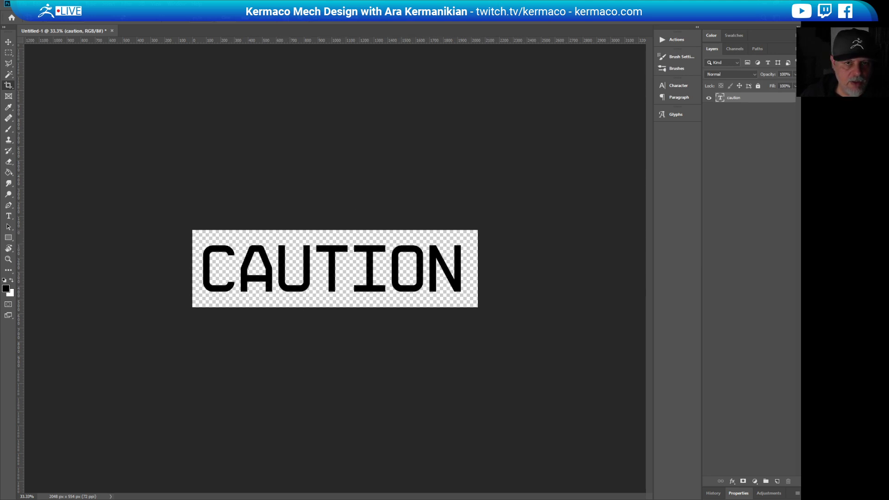
# Switch to KeyShot and return the animation timeline to frame 1.
pyautogui.hotkey('alt', 'Tab')
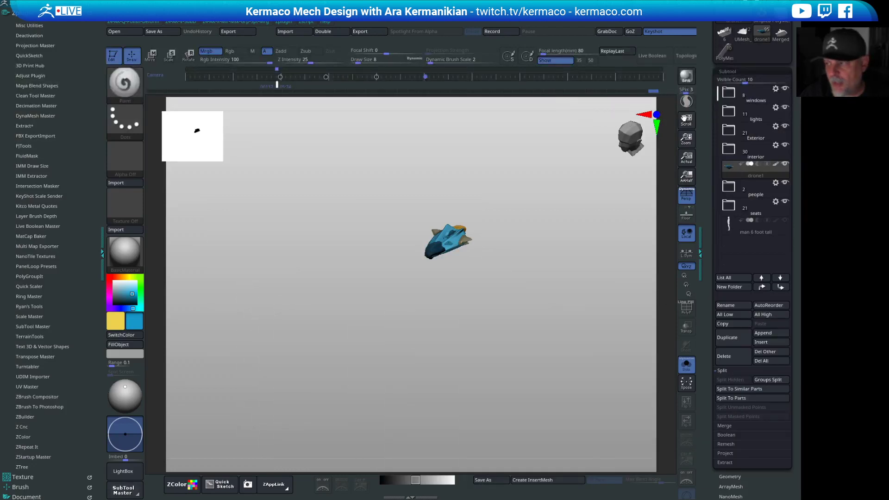
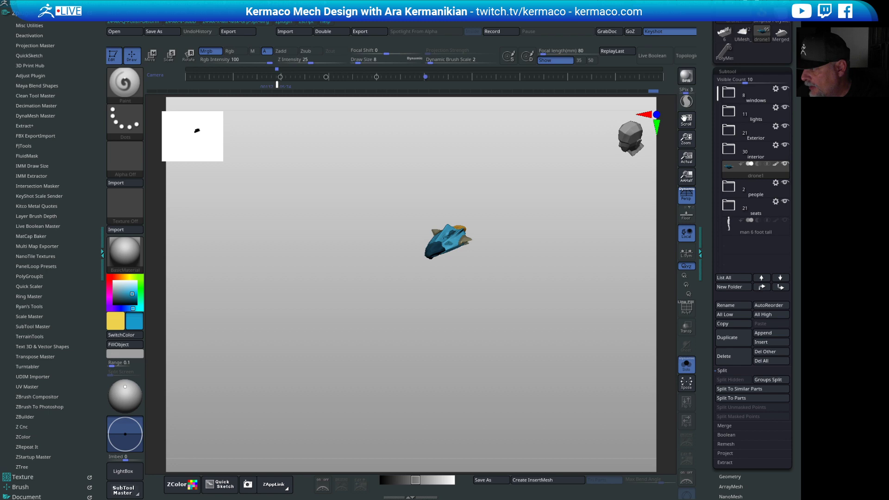
pyautogui.hotkey('alt', 'Tab')
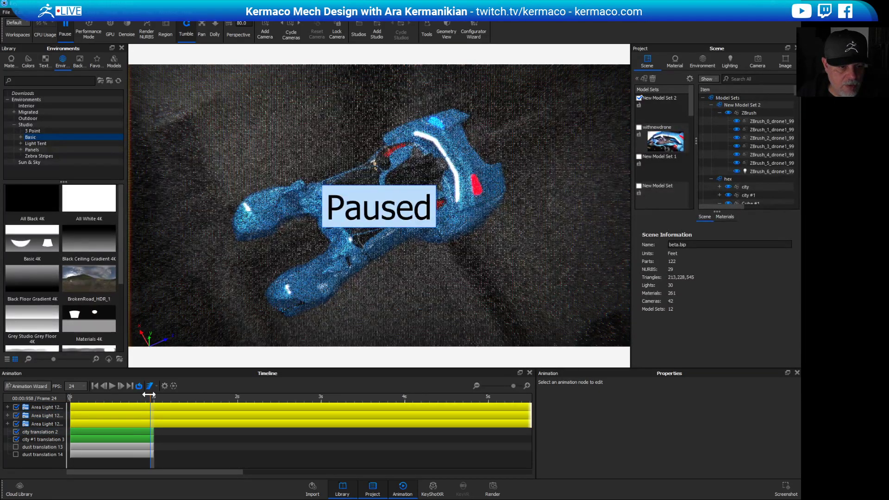
pyautogui.moveTo(151, 397); pyautogui.dragTo(52, 390)
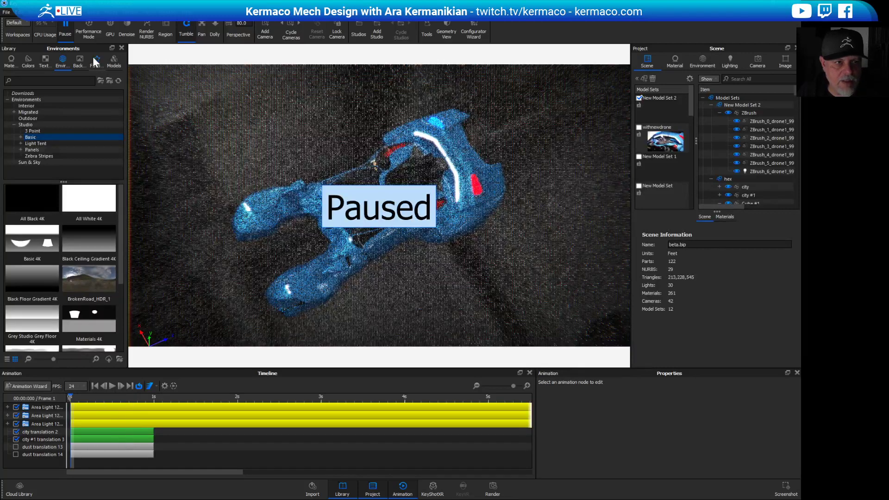
# Resume the paused real-time render and turn on Performance Mode.
pyautogui.click(65, 26)
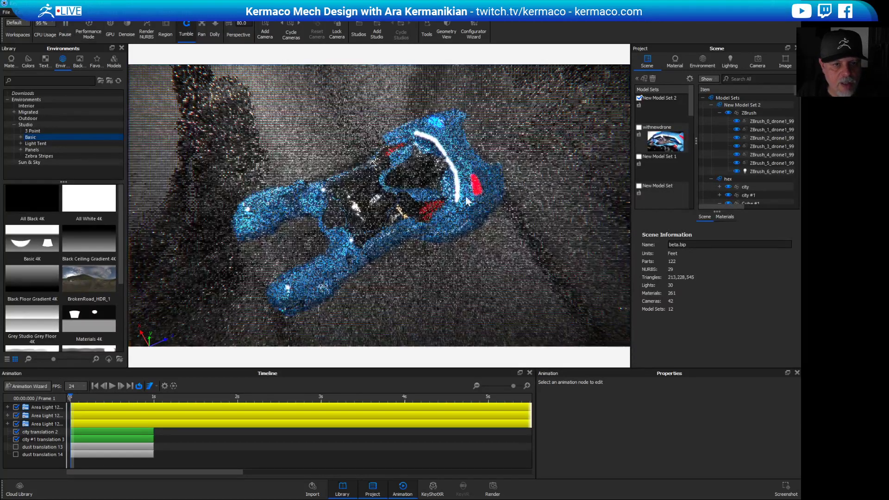
pyautogui.click(88, 28)
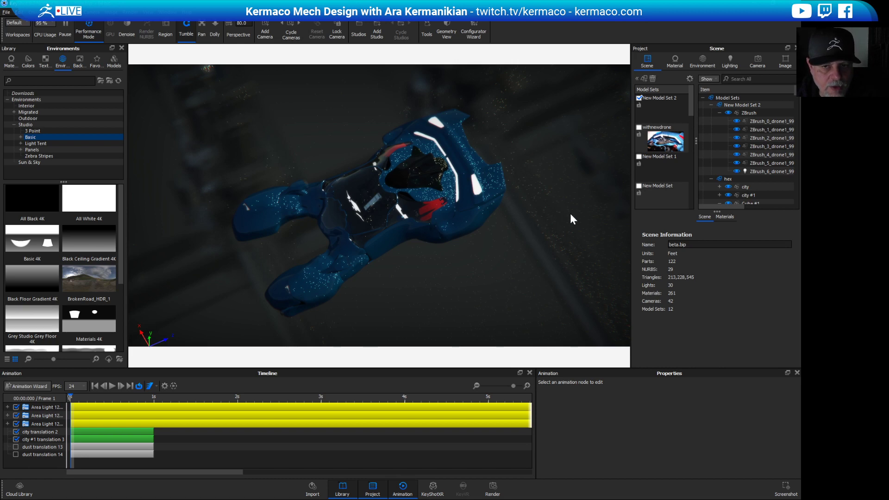
# Turn off Depth of Field for the beta. 6 camera.
pyautogui.scroll(-10, 506, 220)
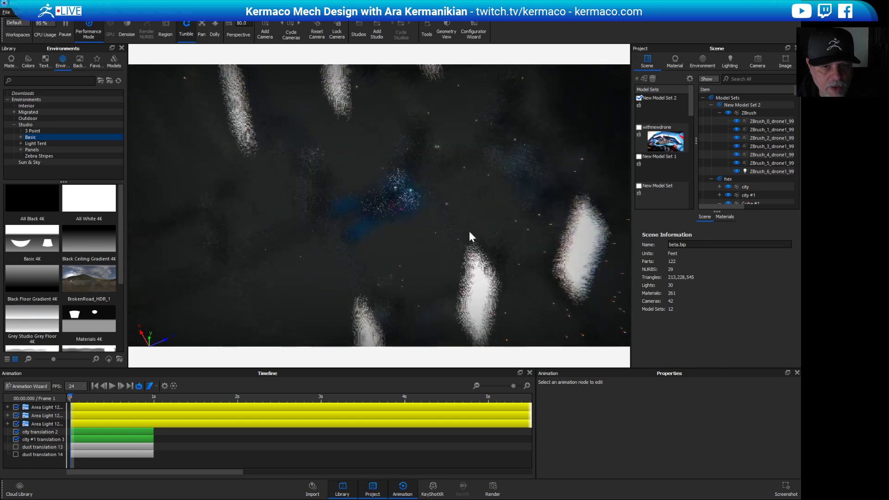
pyautogui.scroll(10, 563, 240)
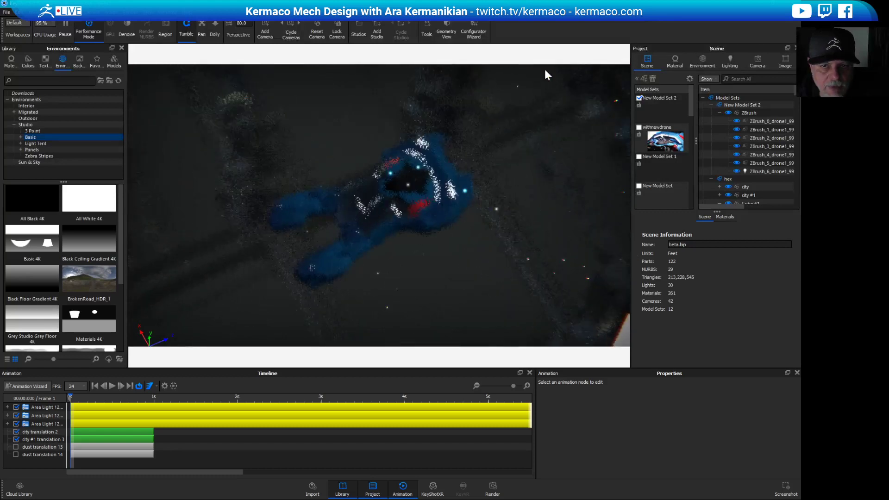
pyautogui.click(755, 64)
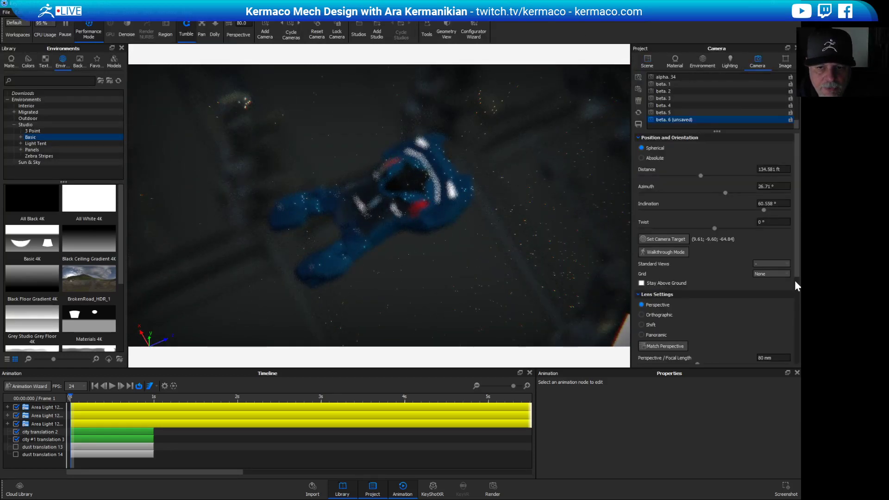
pyautogui.scroll(-3, 792, 276)
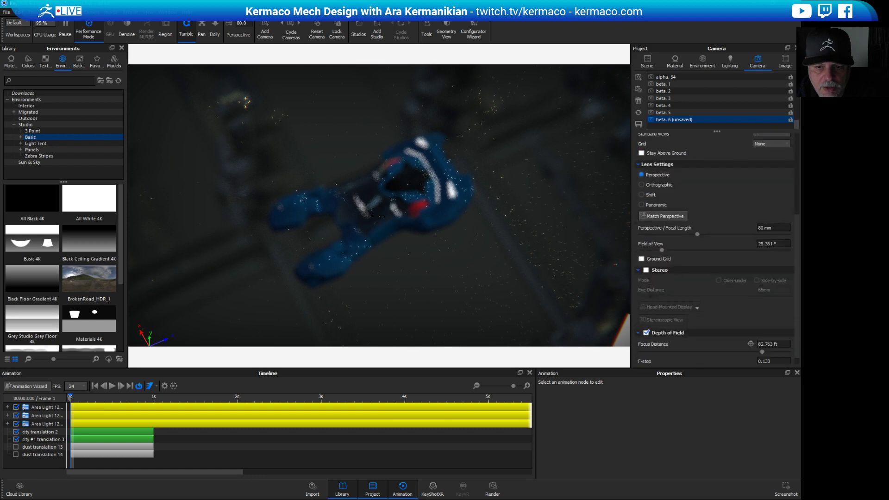
pyautogui.click(653, 322)
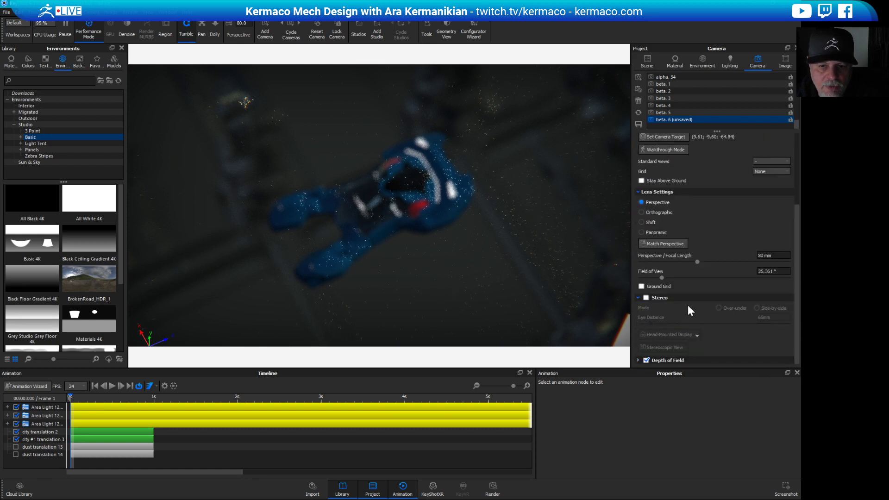
pyautogui.click(647, 360)
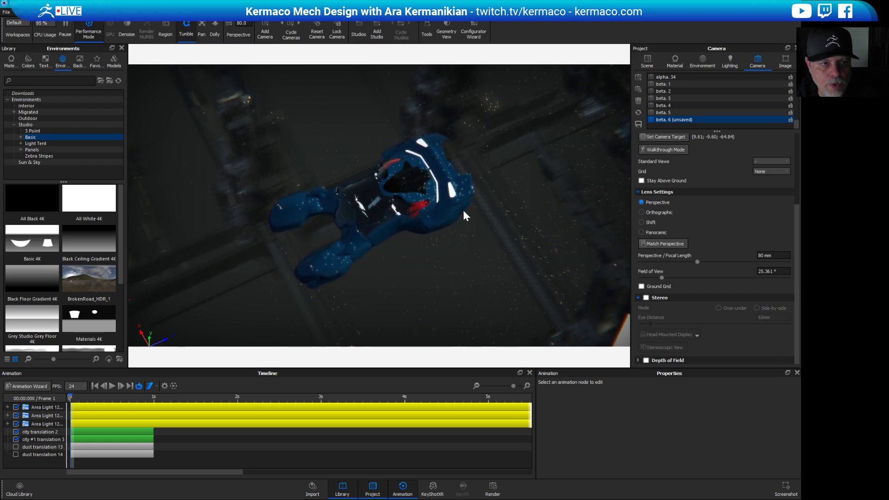
pyautogui.click(14, 33)
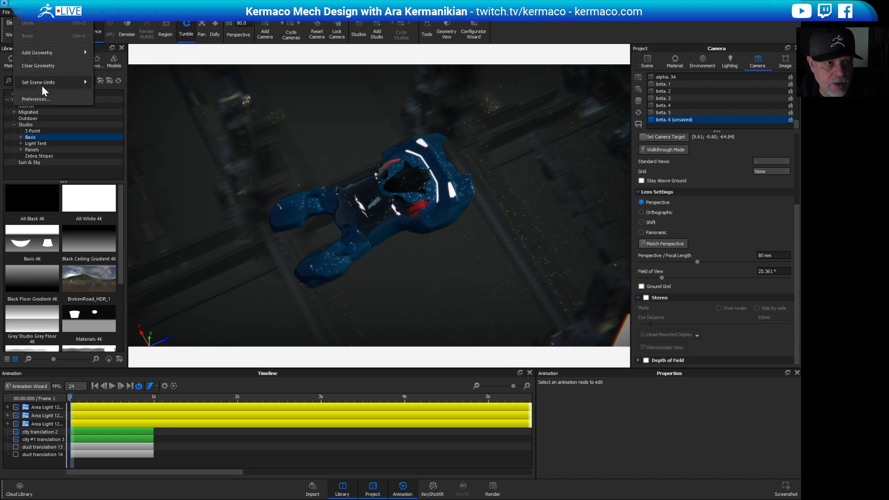
pyautogui.click(54, 105)
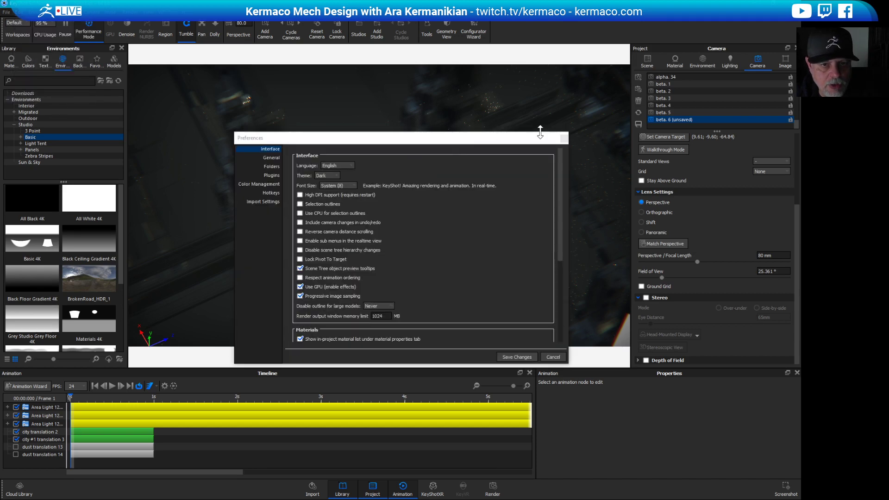
pyautogui.click(565, 136)
# Hide the ZBrush group with the drone1 parts in New Model Set 2 and collapse it in the scene tree.
pyautogui.moveTo(526, 213); pyautogui.dragTo(524, 171)
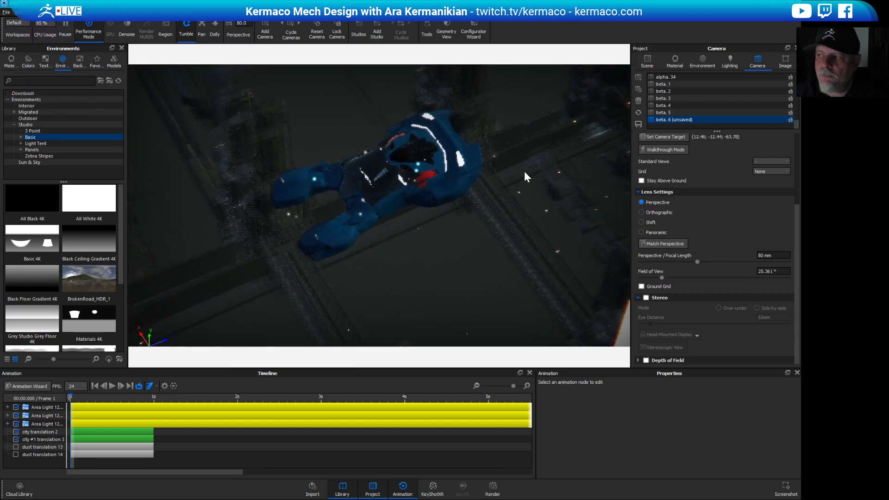
pyautogui.moveTo(505, 215); pyautogui.dragTo(467, 148)
pyautogui.scroll(10, 389, 173)
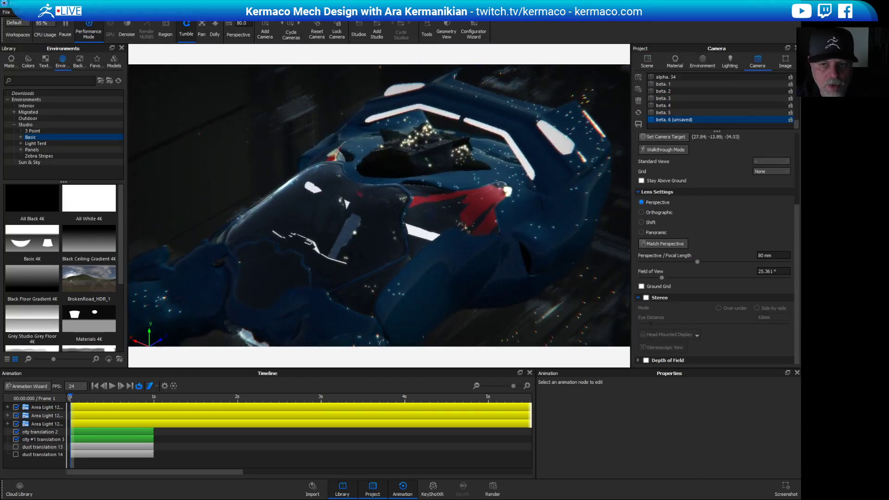
pyautogui.click(648, 60)
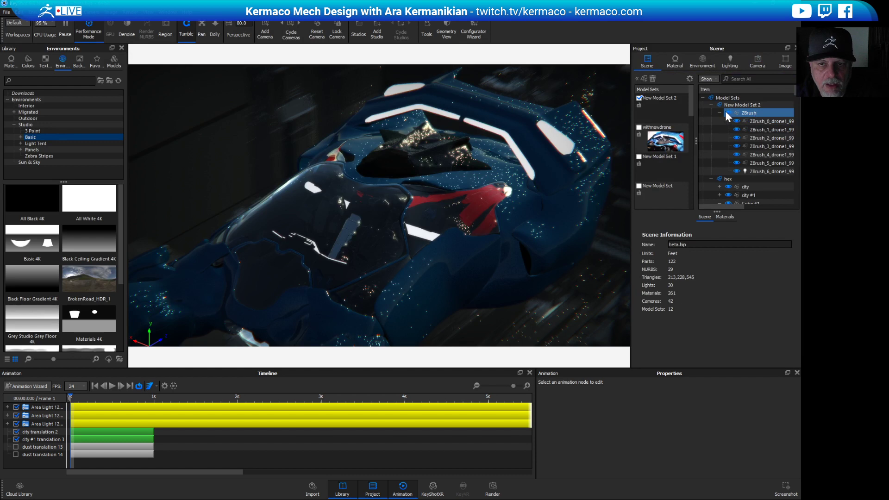
pyautogui.click(727, 112)
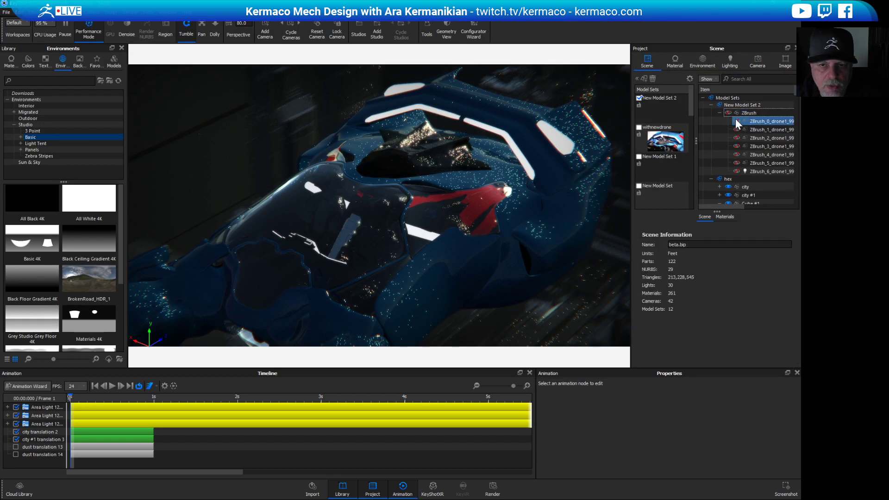
pyautogui.click(719, 113)
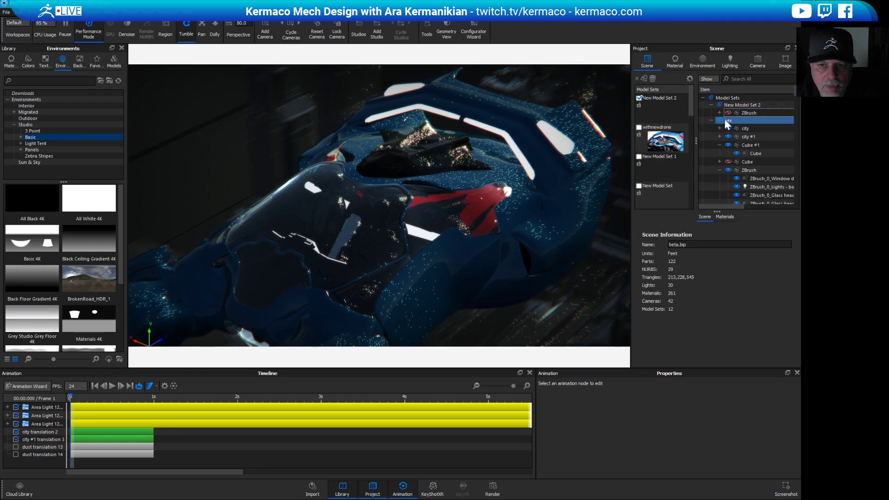
# Collapse the hex model set in the scene tree and deactivate New Model Set 2.
pyautogui.click(719, 121)
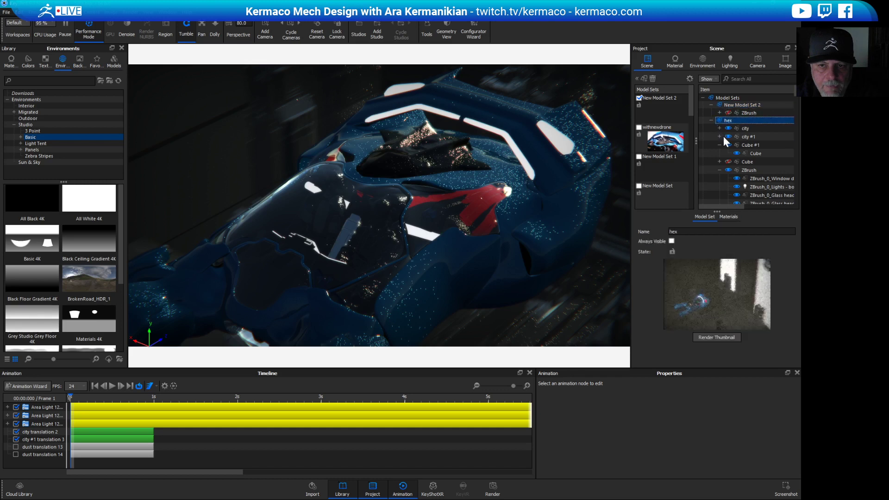
pyautogui.click(710, 120)
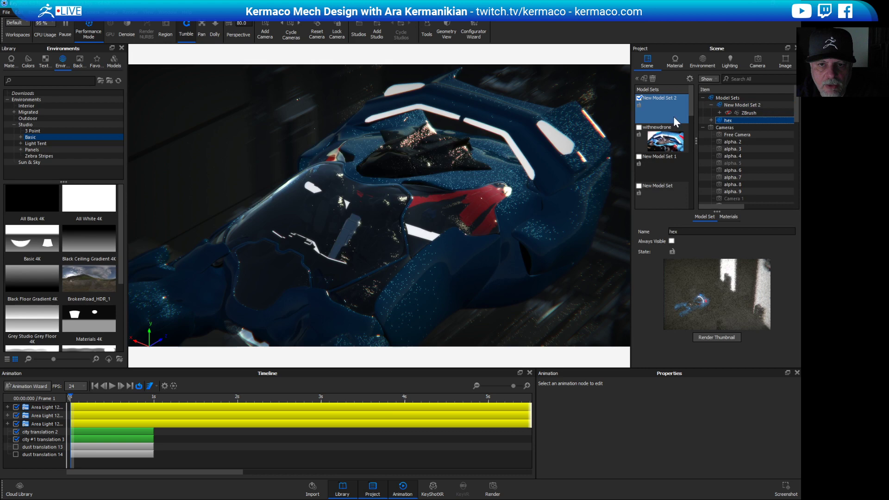
pyautogui.click(642, 98)
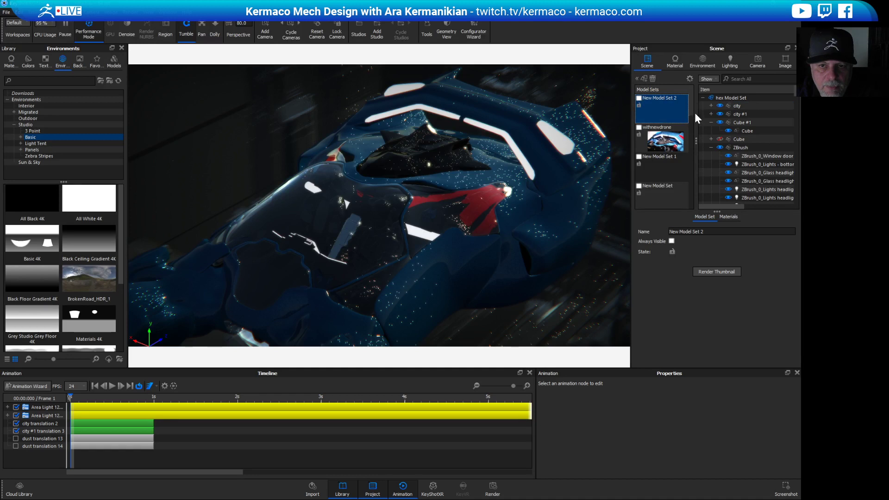
pyautogui.scroll(-2, 691, 131)
pyautogui.scroll(-4, 691, 131)
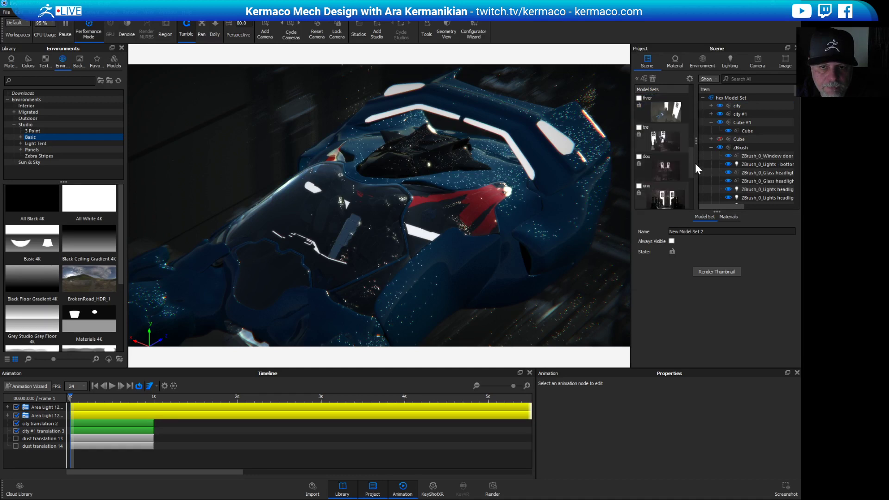
pyautogui.moveTo(692, 160); pyautogui.dragTo(693, 102)
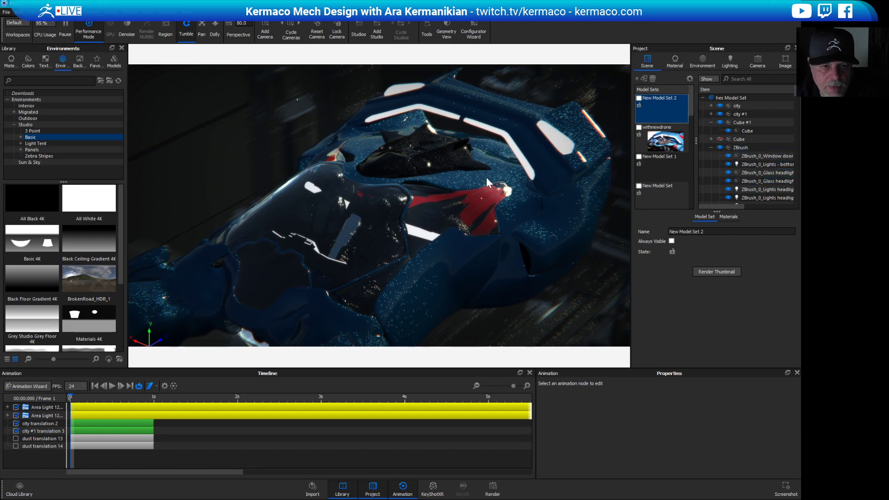
# Examine the drone in the ship's rear bay up close, as well as the whole ship from farther away.
pyautogui.moveTo(485, 172); pyautogui.dragTo(454, 199)
pyautogui.moveTo(457, 153); pyautogui.dragTo(511, 201)
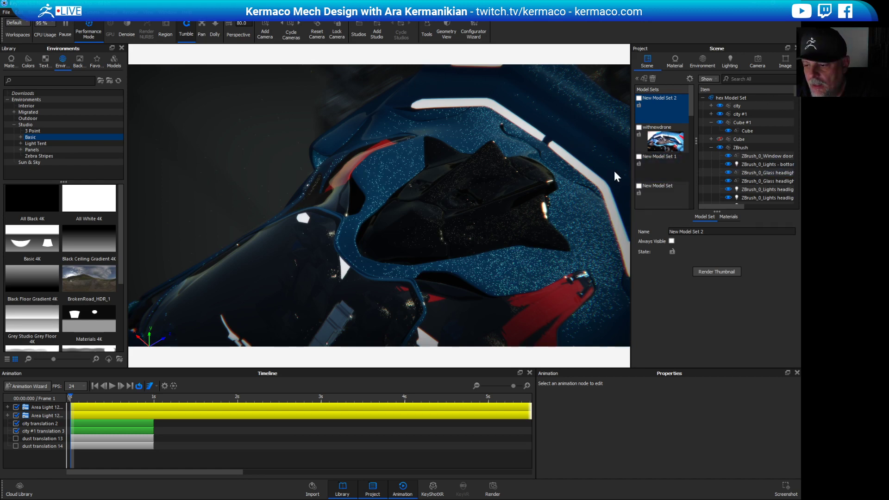
pyautogui.click(704, 132)
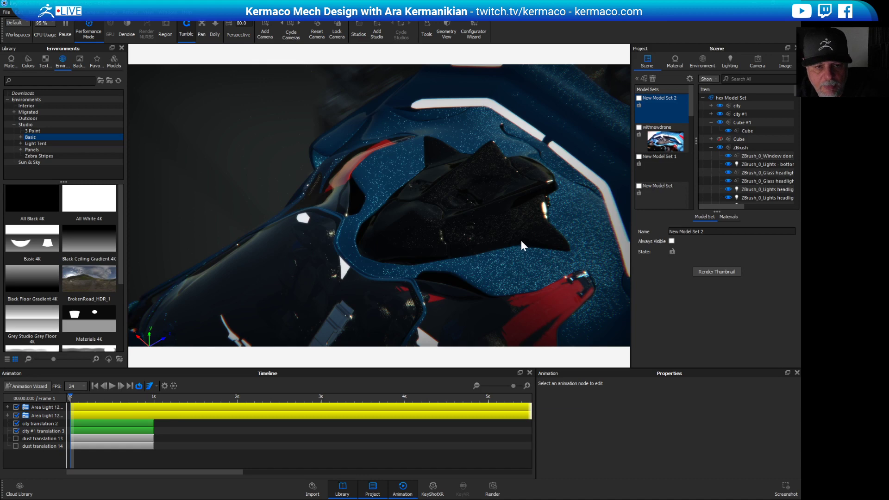
pyautogui.moveTo(521, 240); pyautogui.dragTo(435, 212)
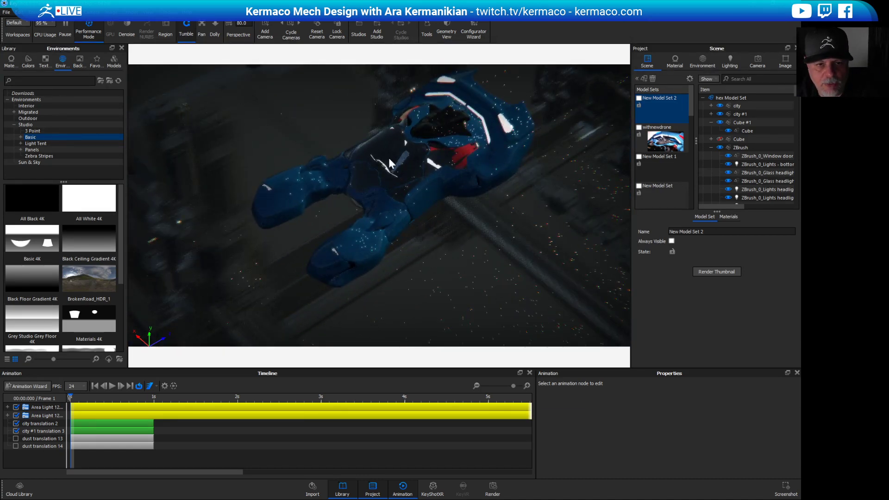
pyautogui.moveTo(443, 162); pyautogui.dragTo(409, 174)
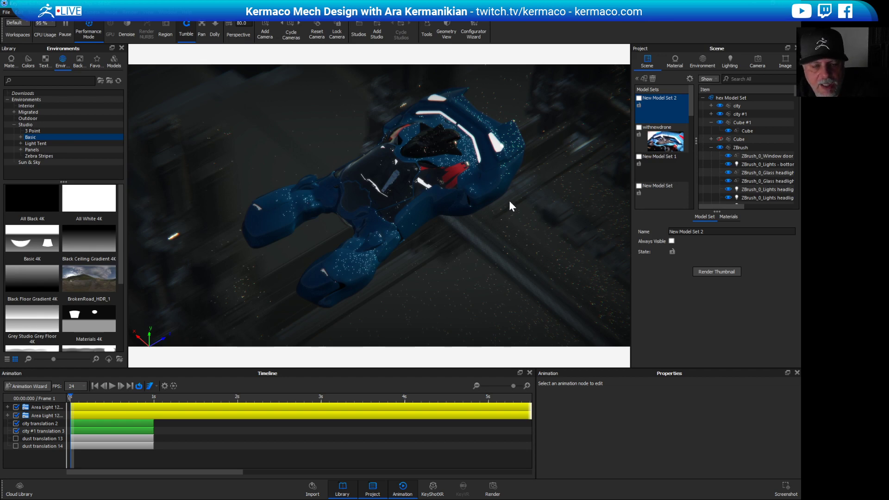
pyautogui.moveTo(509, 199); pyautogui.dragTo(535, 236)
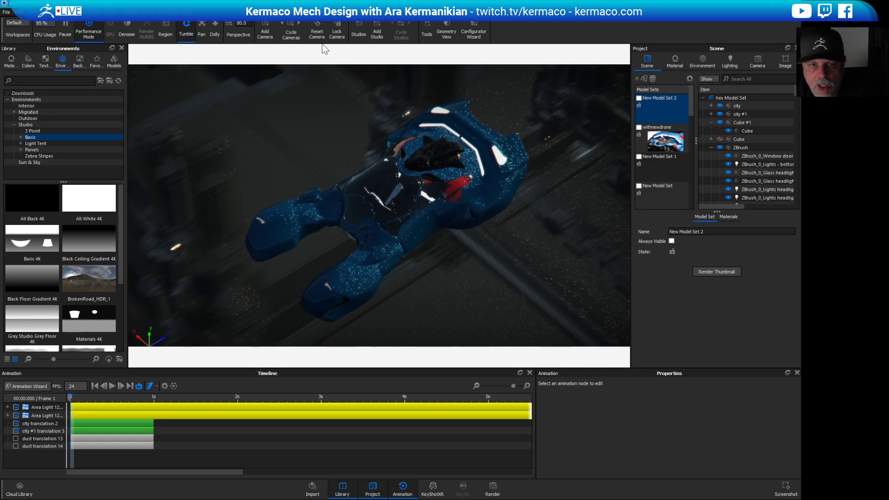
# Check the installed KeyShot version in the About information and close it.
pyautogui.click(195, 16)
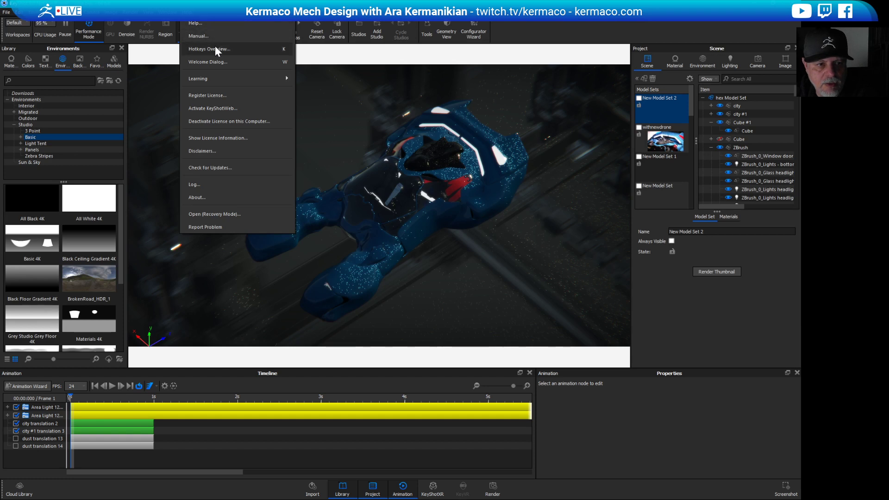
pyautogui.click(216, 198)
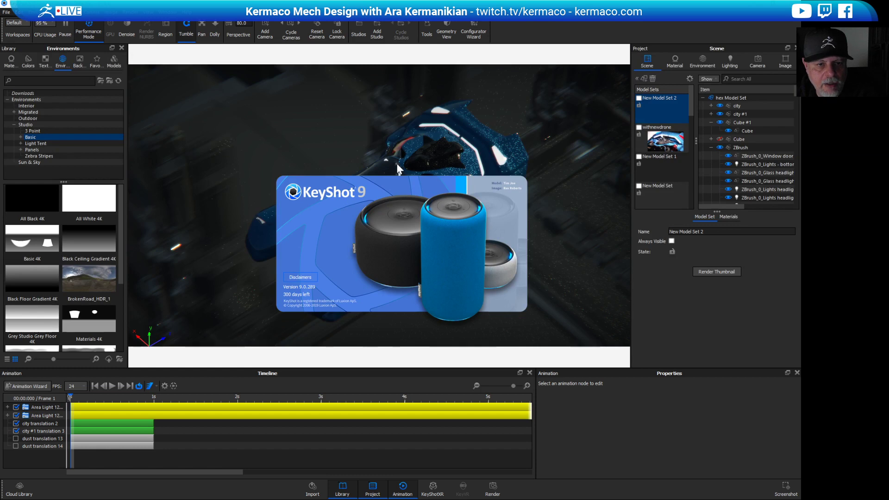
pyautogui.click(504, 261)
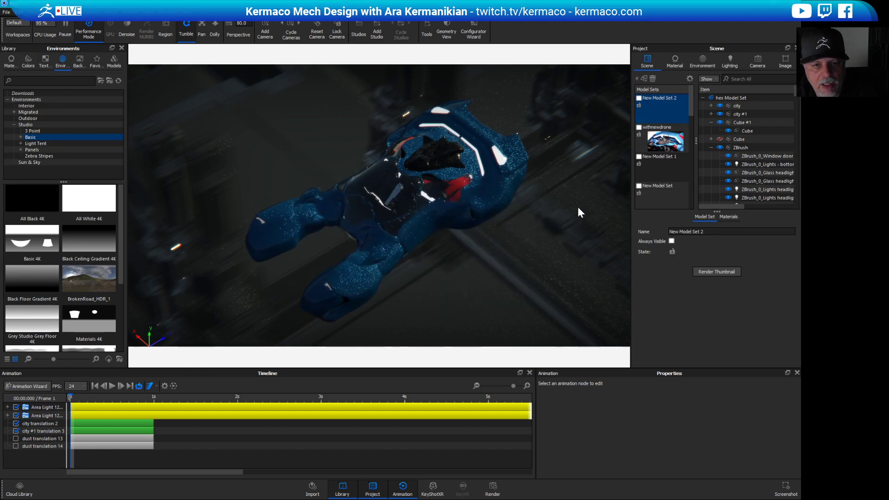
# Import the geometry of drone.bip into the scene as a new model set, keeping its position relative to the native origin.
pyautogui.moveTo(436, 235); pyautogui.dragTo(489, 195)
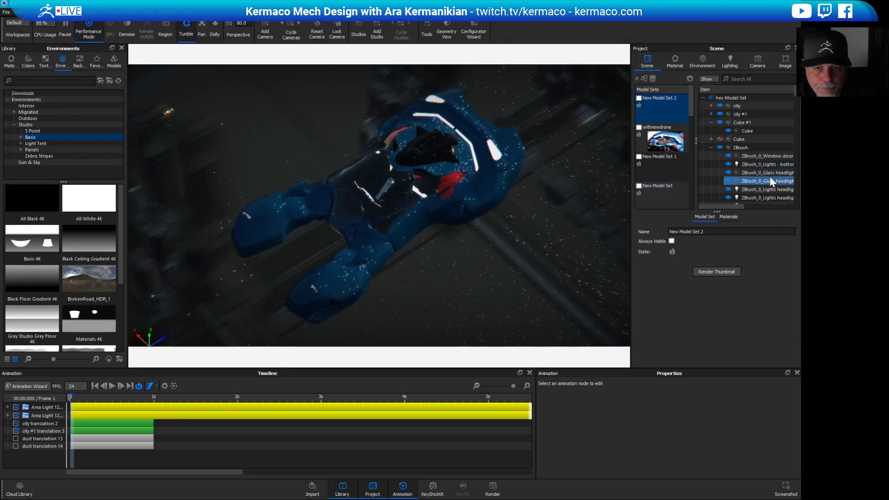
pyautogui.click(6, 13)
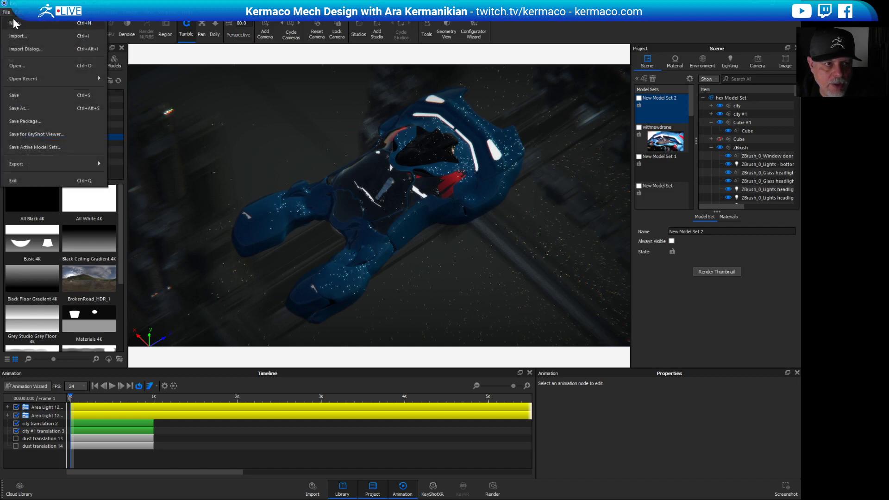
pyautogui.click(43, 38)
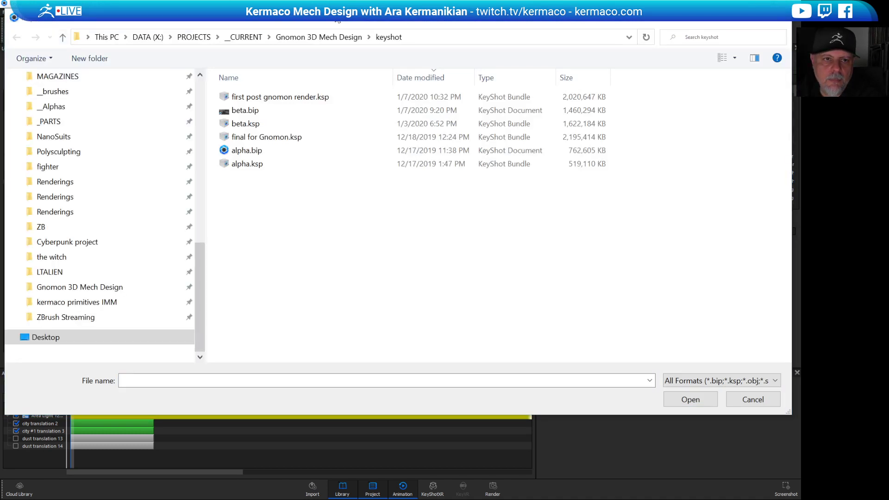
pyautogui.press('Escape')
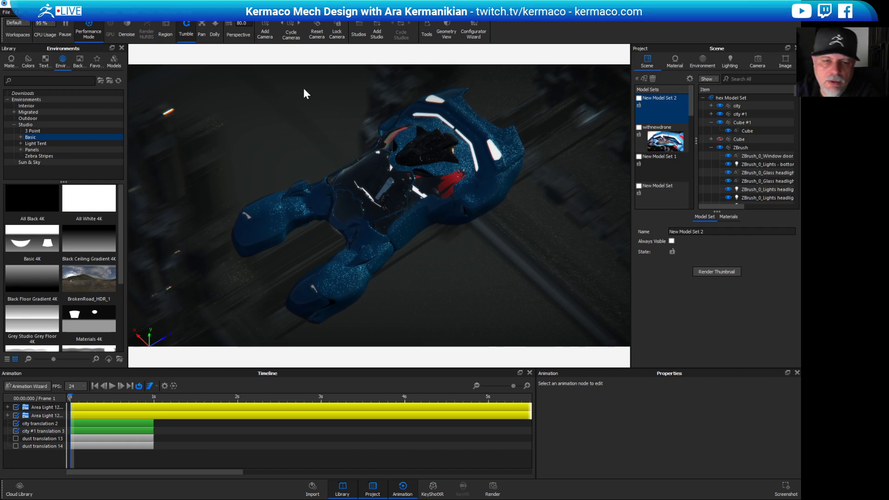
pyautogui.moveTo(304, 89); pyautogui.dragTo(306, 93)
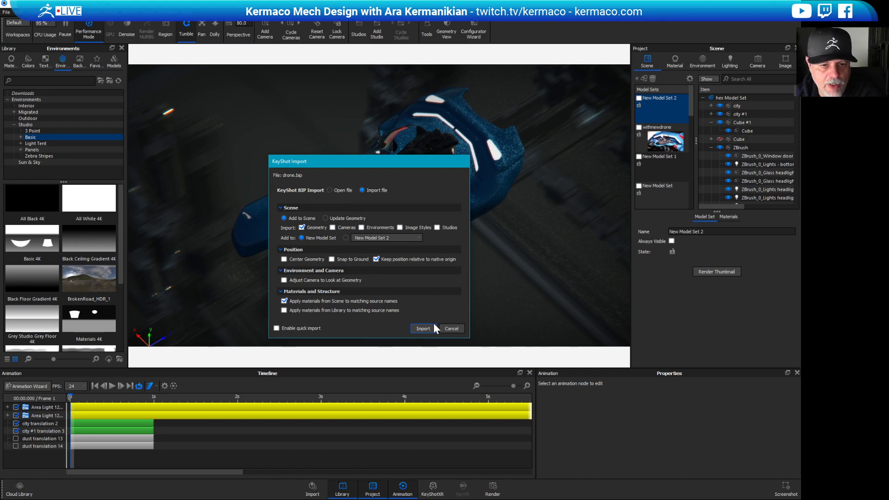
pyautogui.click(423, 329)
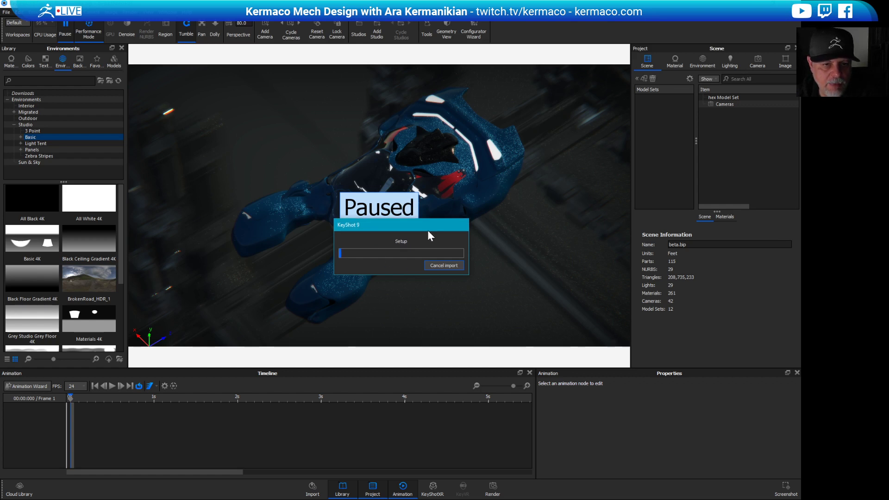
pyautogui.moveTo(426, 229); pyautogui.dragTo(278, 107)
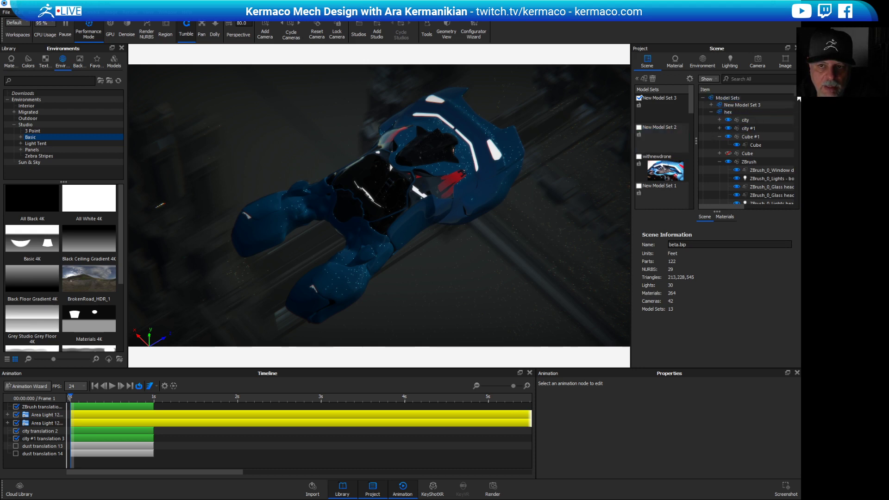
# Search the scene tree for DRONE.
pyautogui.scroll(-3, 799, 100)
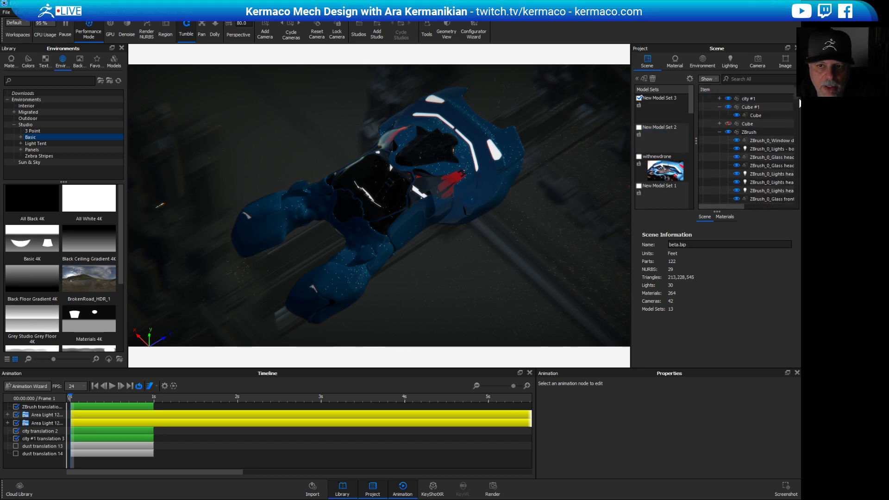
pyautogui.scroll(-10, 799, 102)
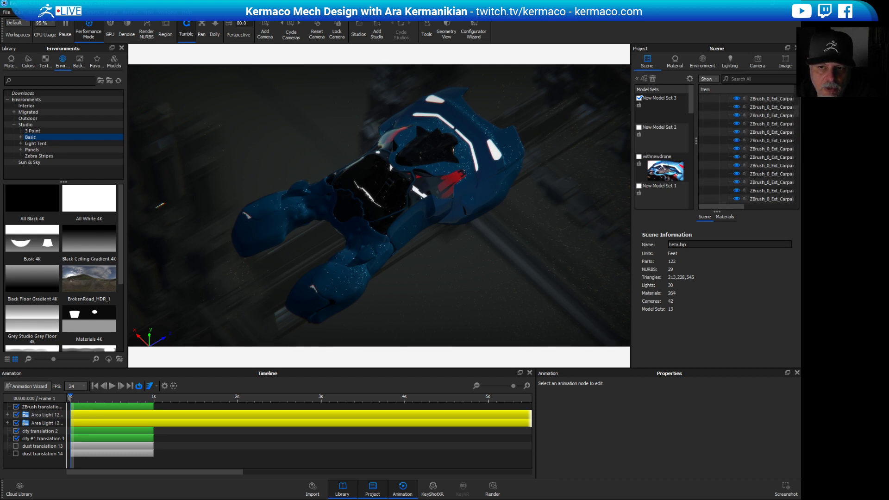
pyautogui.scroll(-5, 798, 102)
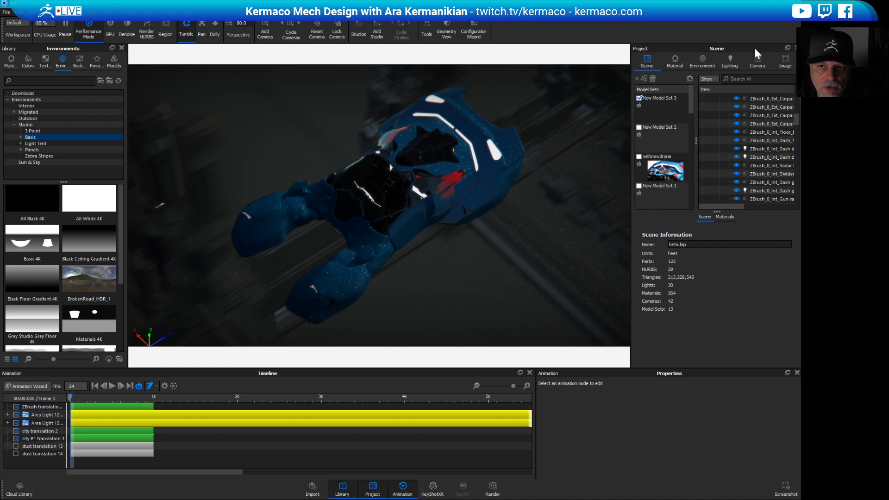
pyautogui.write('FRONE')
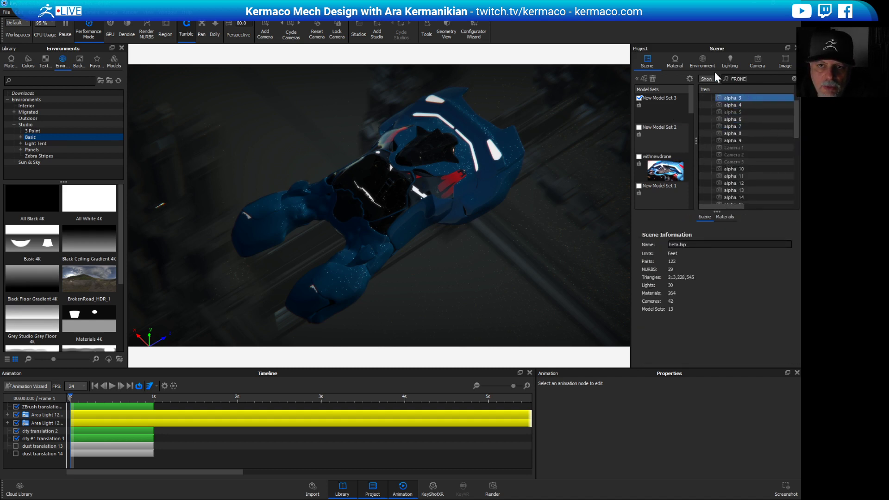
pyautogui.press('BackSpace')
pyautogui.press('BackSpace')
pyautogui.press('BackSpace')
pyautogui.press('BackSpace')
pyautogui.press('BackSpace')
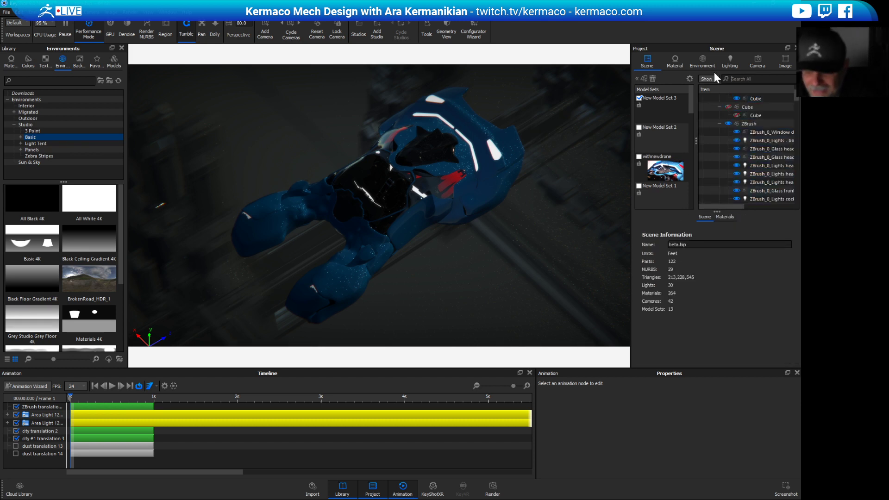
pyautogui.write('DRONE')
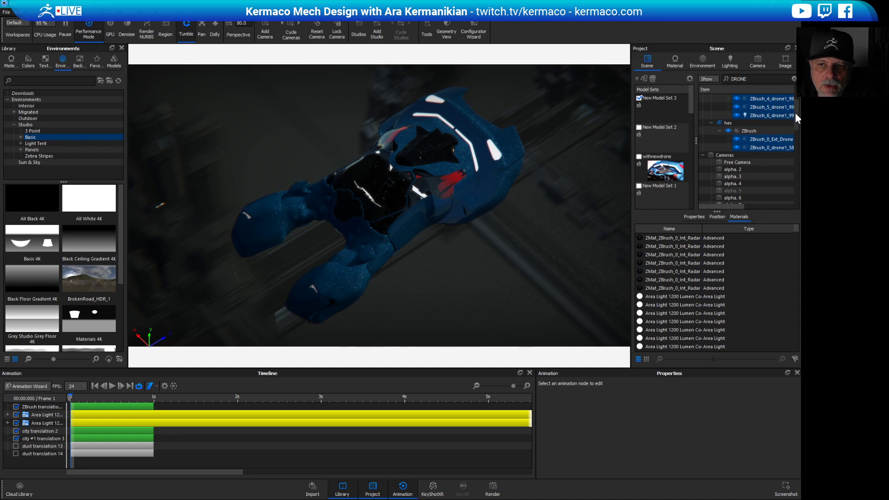
# Hide the old ZBrush_0_drone1 part in the hex model set, keep its Ext_Drone part shown, and clear the search.
pyautogui.scroll(2, 795, 116)
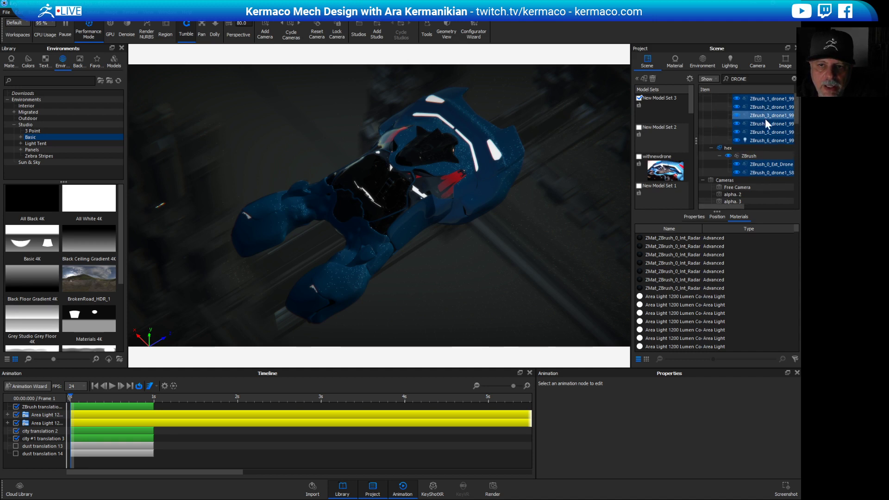
pyautogui.click(736, 173)
pyautogui.click(735, 165)
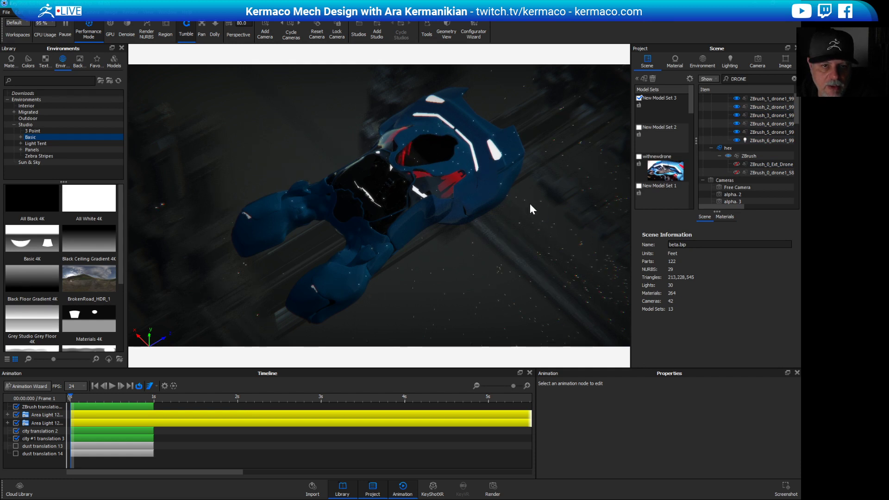
pyautogui.click(736, 164)
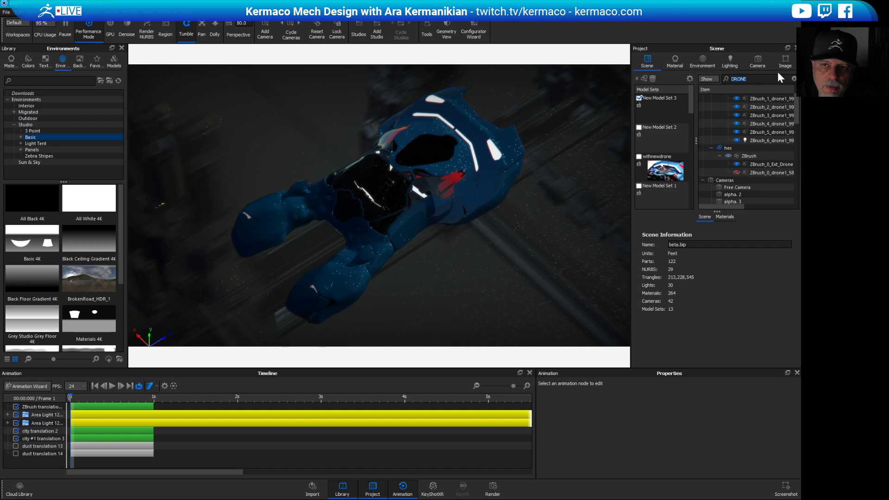
pyautogui.click(794, 79)
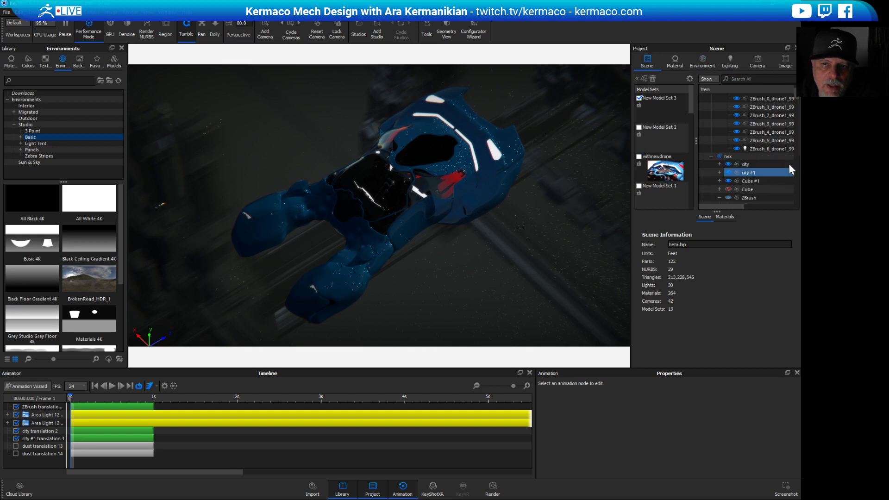
# Turn on Selection Outlines for the real-time view of the whole city scene.
pyautogui.moveTo(535, 236); pyautogui.dragTo(493, 105)
pyautogui.click(147, 11)
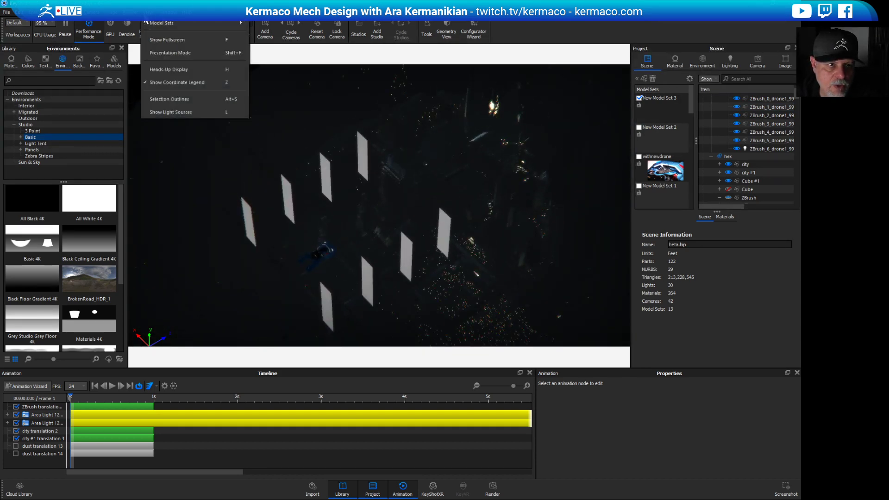
pyautogui.click(186, 100)
# Move the imported ZBrush drone in New Model Set 3 with the Move Tool onto the ship, to about Y 3.44 and Z -66.26.
pyautogui.click(674, 101)
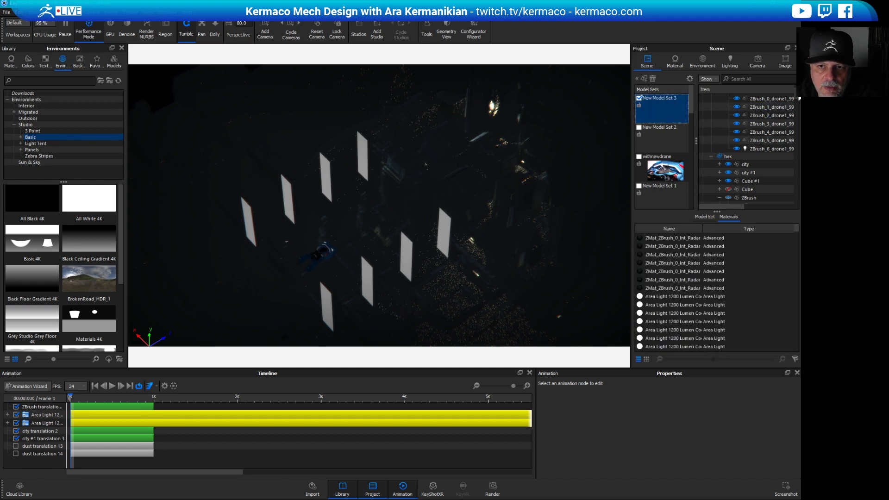
pyautogui.scroll(2, 759, 120)
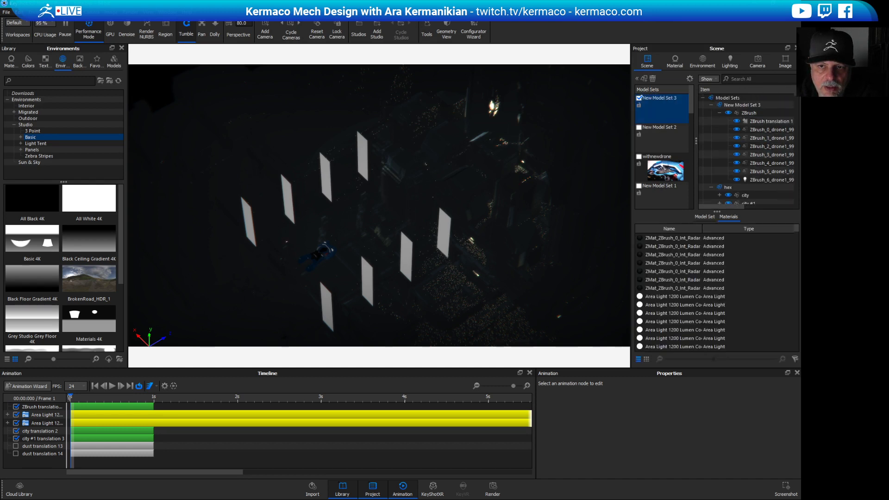
pyautogui.click(747, 113)
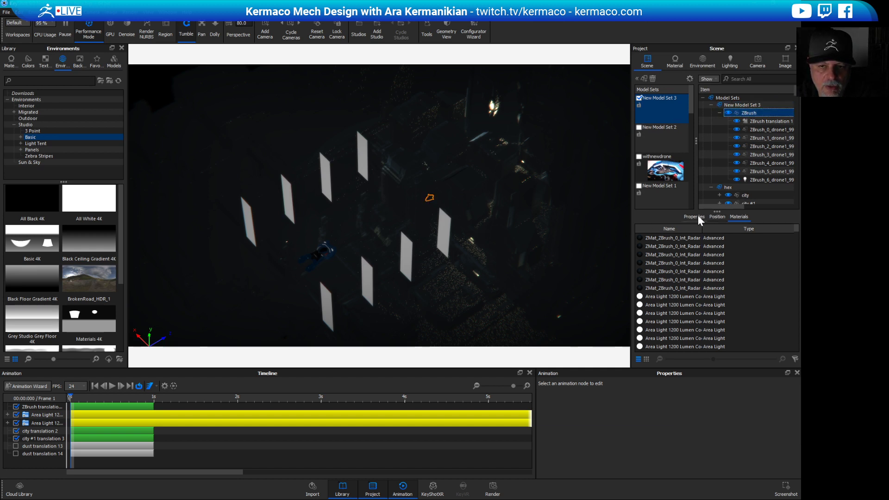
pyautogui.click(718, 216)
pyautogui.click(718, 233)
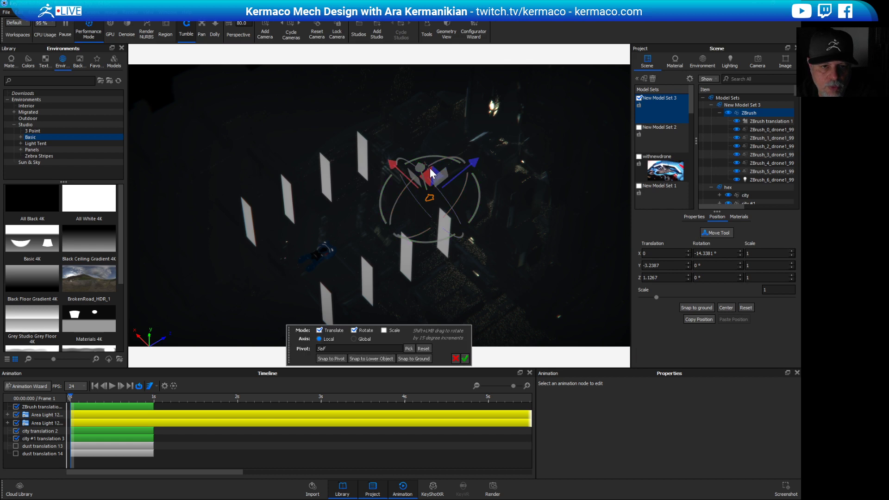
pyautogui.moveTo(420, 168); pyautogui.dragTo(419, 107)
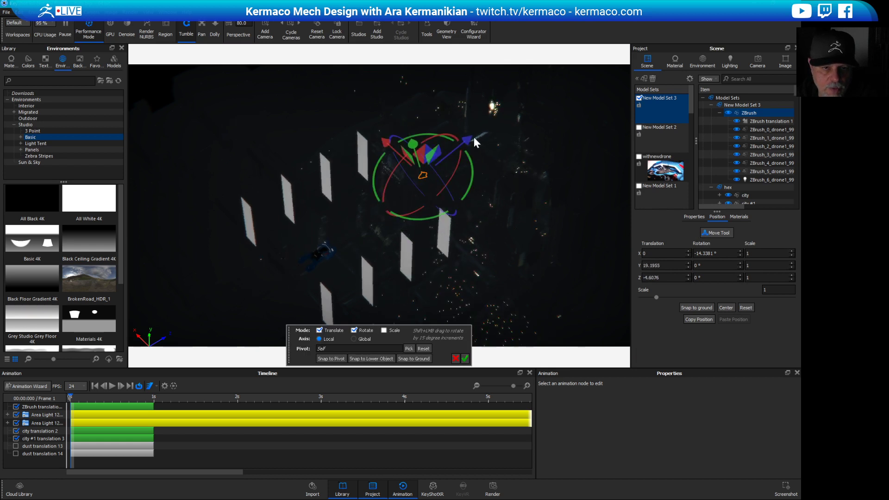
pyautogui.moveTo(451, 155); pyautogui.dragTo(368, 209)
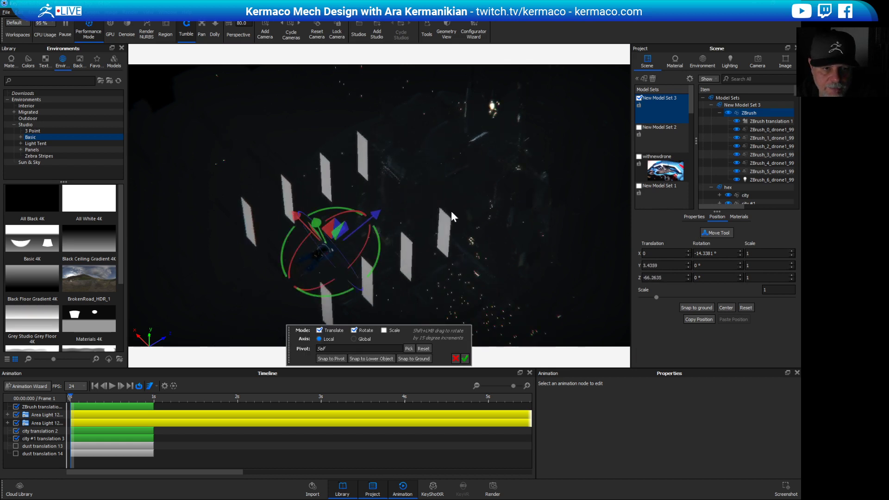
# Shift the drone along its local axes toward the ship's cockpit recess, to about Y 7.98 and Z -70.52.
pyautogui.scroll(10, 475, 277)
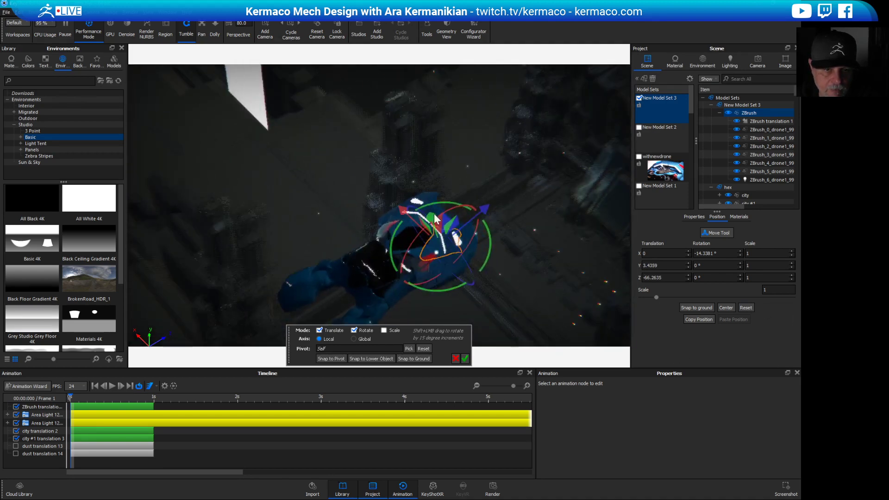
pyautogui.moveTo(468, 121); pyautogui.dragTo(310, 43)
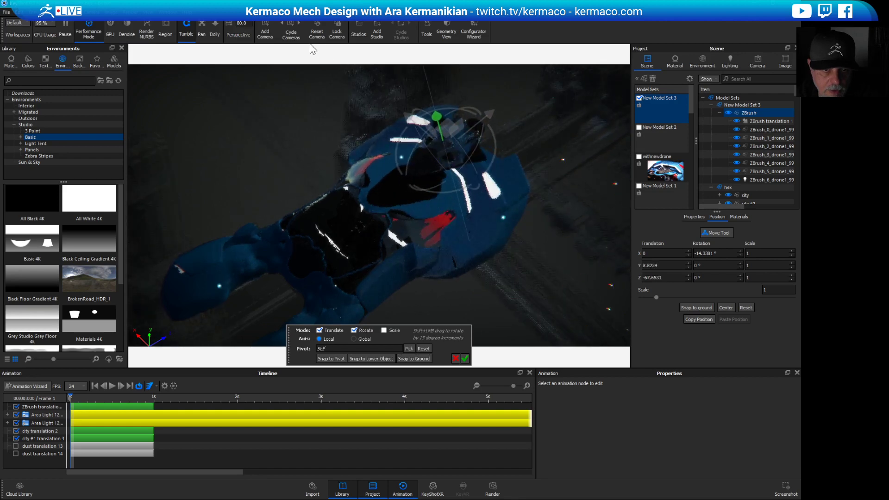
pyautogui.moveTo(490, 112); pyautogui.dragTo(409, 154)
pyautogui.scroll(6, 494, 219)
pyautogui.scroll(-10, 409, 157)
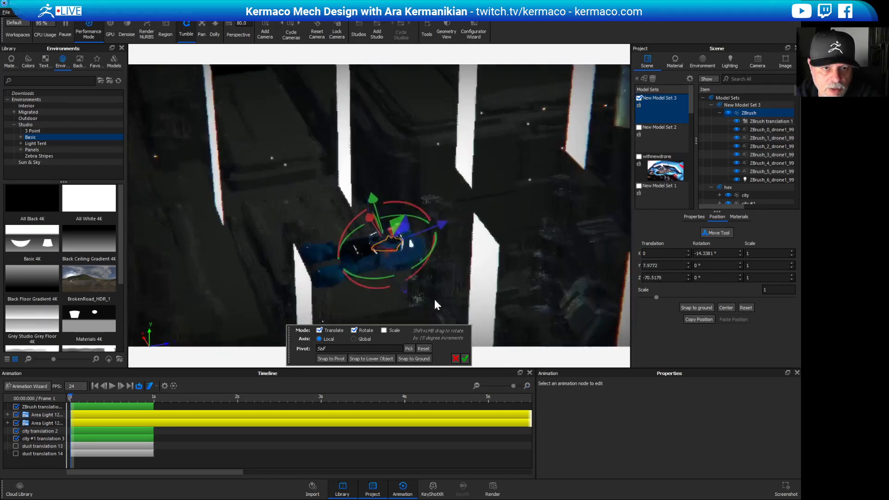
# Rotate the drone to about 1.12° in X and move it deeper into the recess, to about Y 8.91 and Z -71.34.
pyautogui.moveTo(532, 334); pyautogui.dragTo(260, 180)
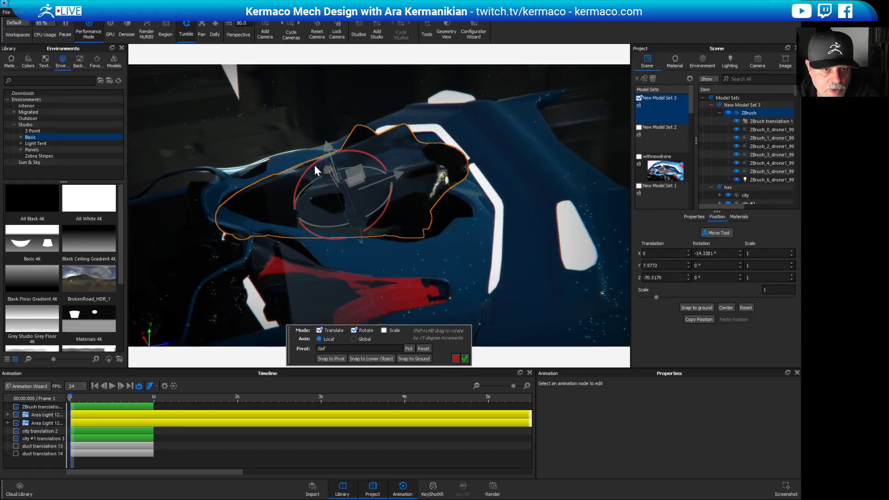
pyautogui.moveTo(307, 166); pyautogui.dragTo(324, 199)
pyautogui.moveTo(404, 184); pyautogui.dragTo(354, 154)
pyautogui.scroll(10, 524, 185)
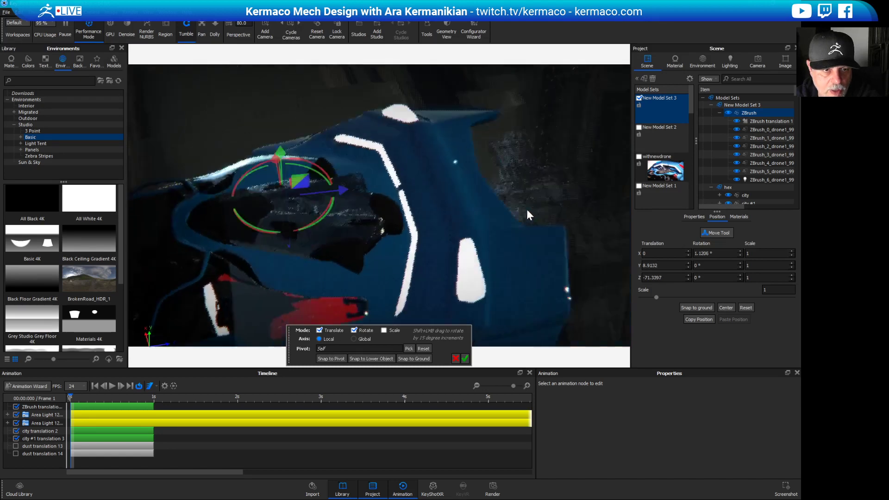
# Fine-tune the drone's seat in the hull to about 3.20° X rotation, Y 9.045 and Z -71.446, and accept the move.
pyautogui.moveTo(393, 185)
pyautogui.mouseDown()
pyautogui.moveTo(424, 182)
pyautogui.moveTo(434, 157)
pyautogui.moveTo(376, 182)
pyautogui.moveTo(432, 204)
pyautogui.moveTo(401, 195)
pyautogui.mouseUp()
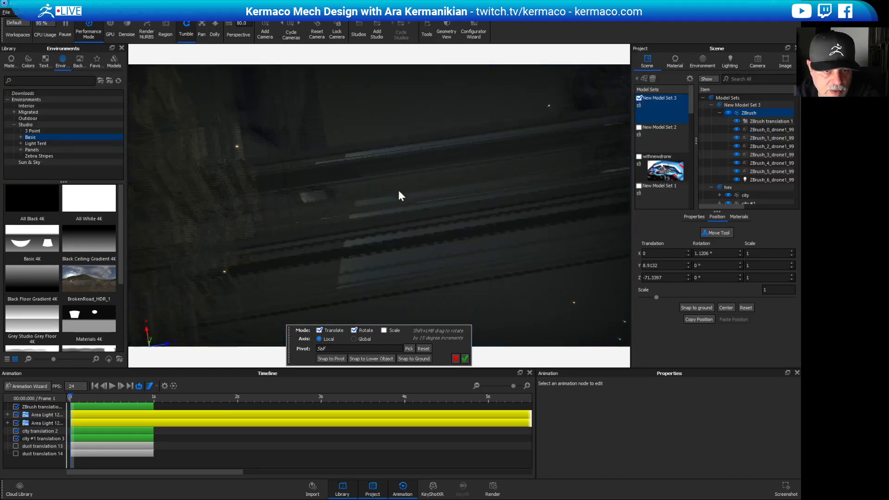
pyautogui.scroll(-5, 308, 175)
pyautogui.moveTo(307, 175); pyautogui.dragTo(534, 197)
pyautogui.scroll(-4, 535, 197)
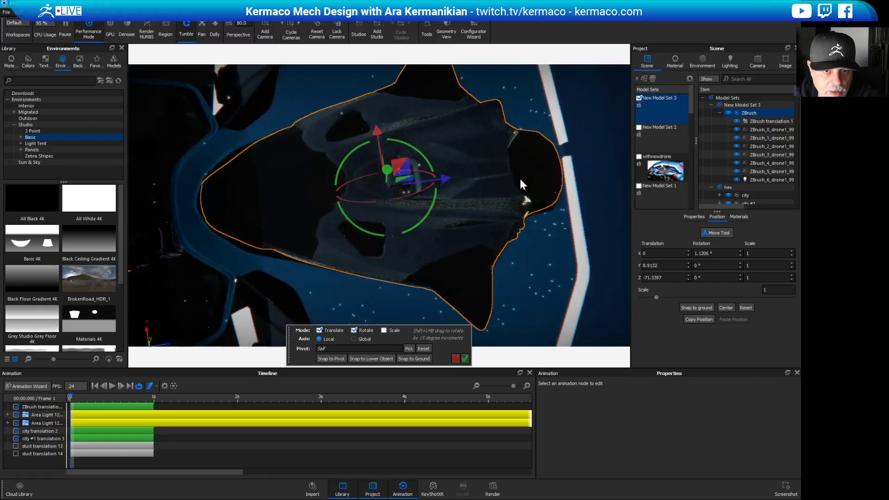
pyautogui.moveTo(566, 212); pyautogui.dragTo(418, 123)
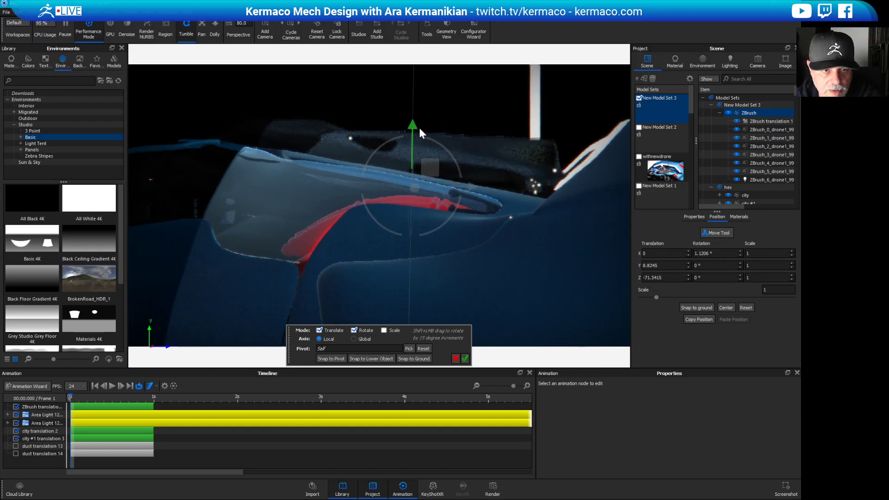
pyautogui.moveTo(418, 126)
pyautogui.mouseDown()
pyautogui.moveTo(454, 148)
pyautogui.moveTo(415, 125)
pyautogui.mouseUp()
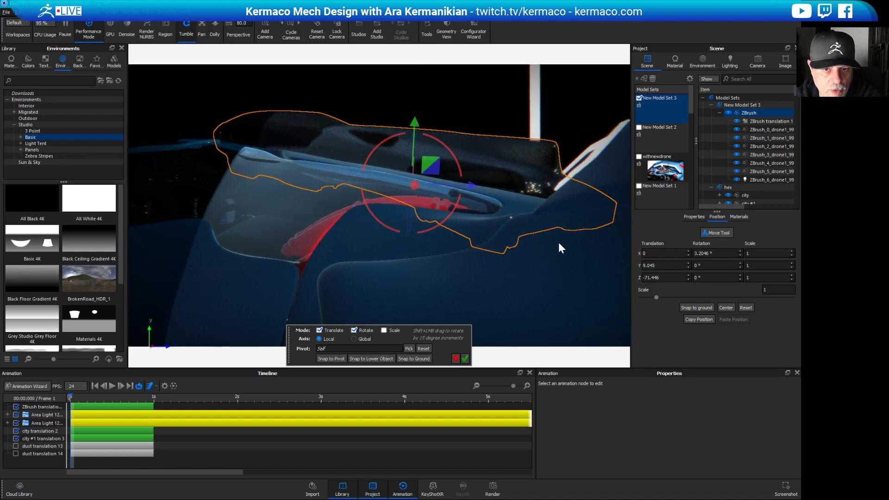
pyautogui.moveTo(558, 243); pyautogui.dragTo(388, 280)
pyautogui.click(464, 358)
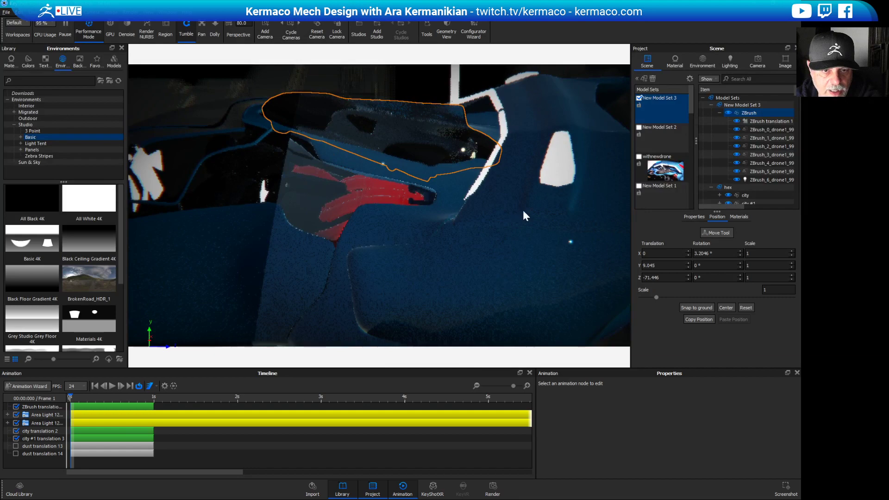
# Check how the drone fits its recess from several angles, toggling the imported ZBrush model's visibility off and on.
pyautogui.moveTo(523, 209); pyautogui.dragTo(223, 92)
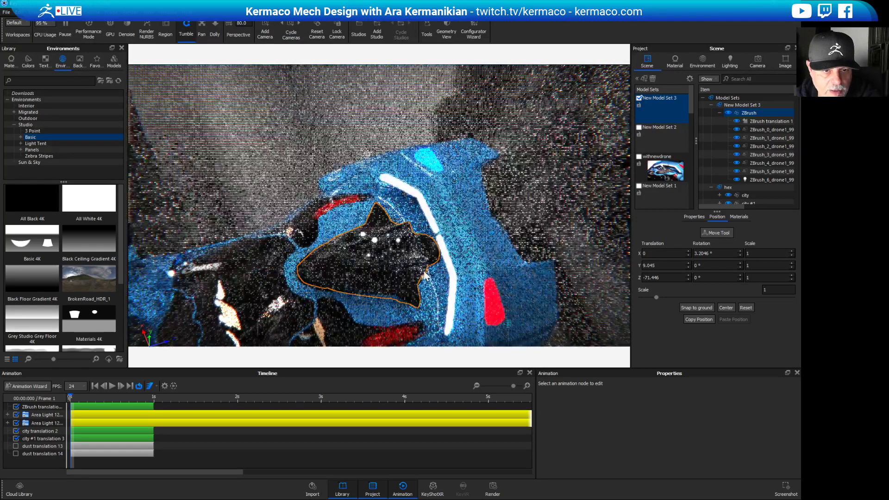
pyautogui.moveTo(409, 281); pyautogui.dragTo(421, 234)
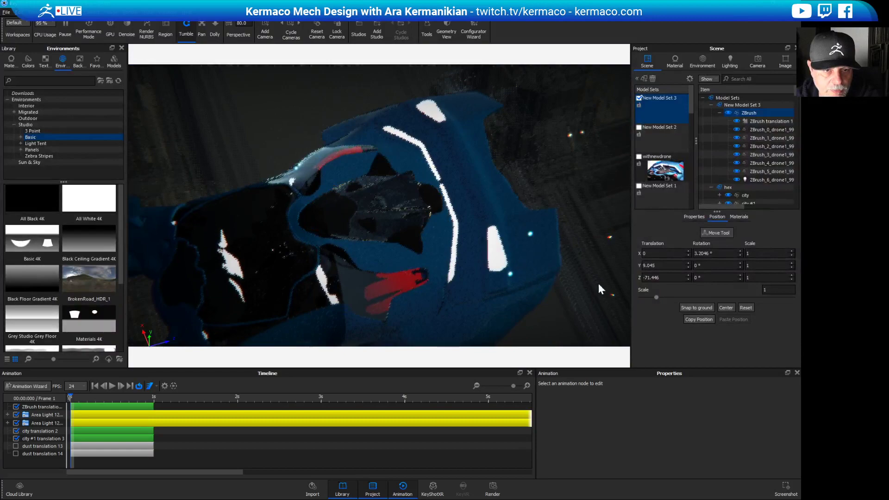
pyautogui.scroll(5, 598, 283)
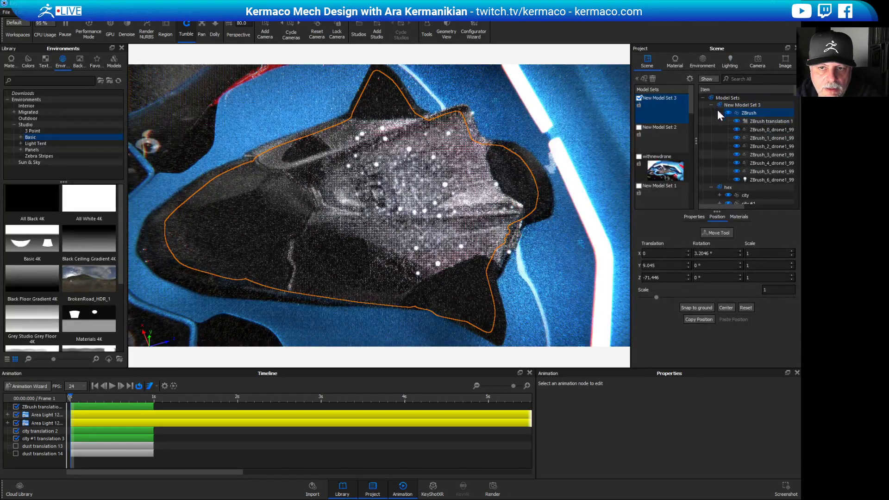
pyautogui.click(728, 113)
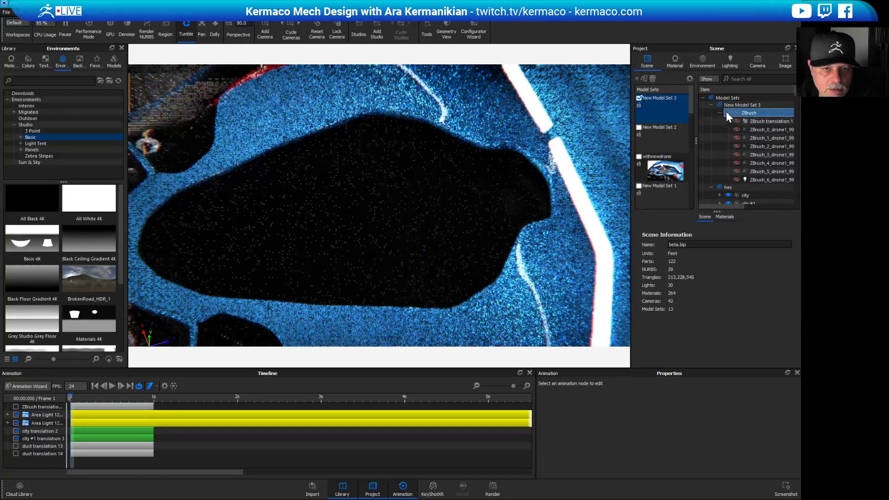
pyautogui.click(728, 113)
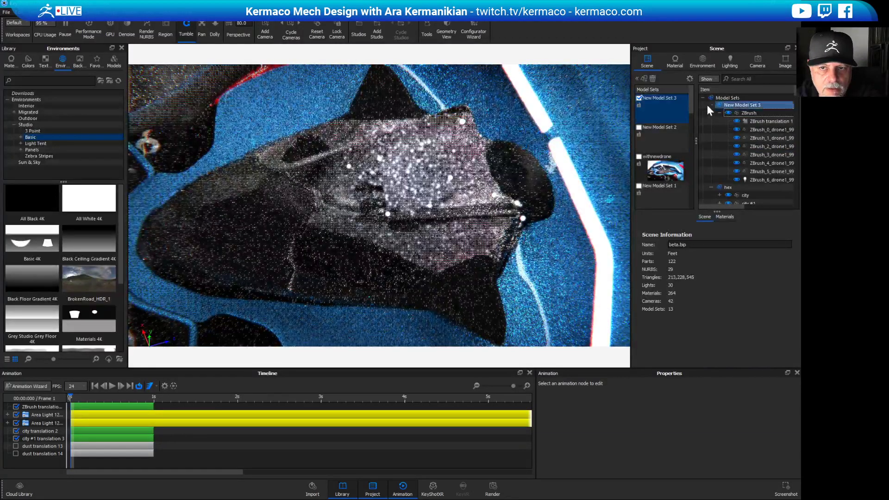
pyautogui.moveTo(568, 213); pyautogui.dragTo(560, 237)
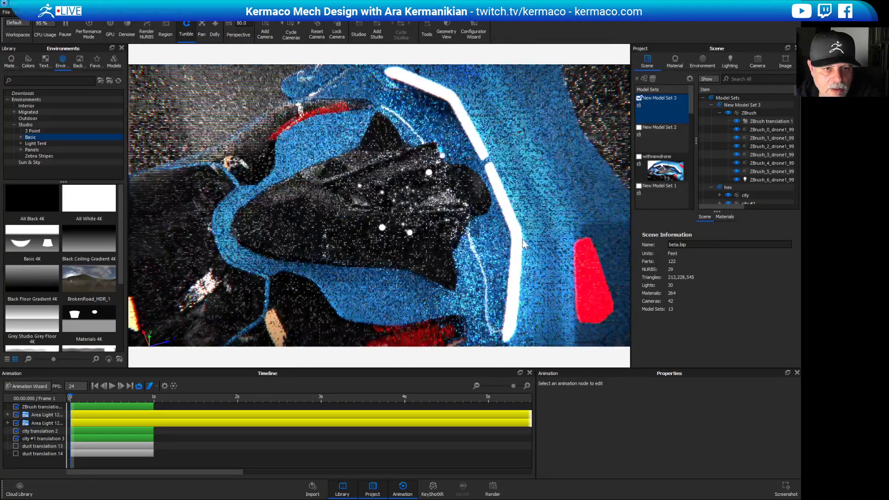
pyautogui.moveTo(418, 215); pyautogui.dragTo(454, 212)
pyautogui.moveTo(545, 239); pyautogui.dragTo(338, 166)
# Examine the ship with its docked drone from farther away among the area lights.
pyautogui.moveTo(411, 179); pyautogui.dragTo(430, 230, button='middle')
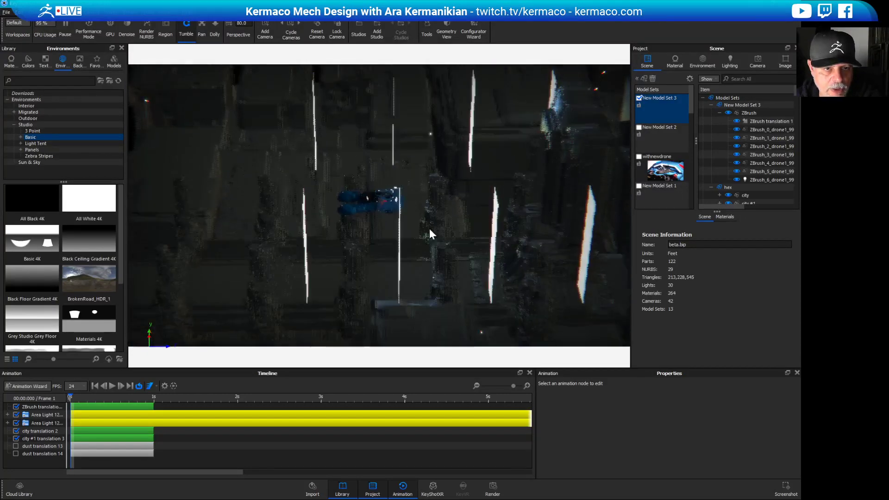
pyautogui.scroll(3, 430, 230)
pyautogui.scroll(-1, 430, 230)
pyautogui.scroll(6, 430, 230)
pyautogui.scroll(2, 430, 230)
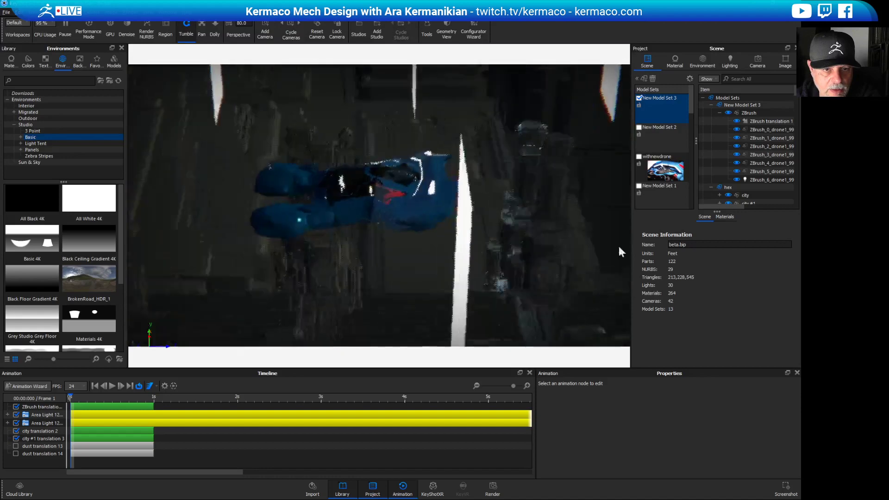
pyautogui.moveTo(550, 236); pyautogui.dragTo(507, 224)
pyautogui.rightClick(382, 189)
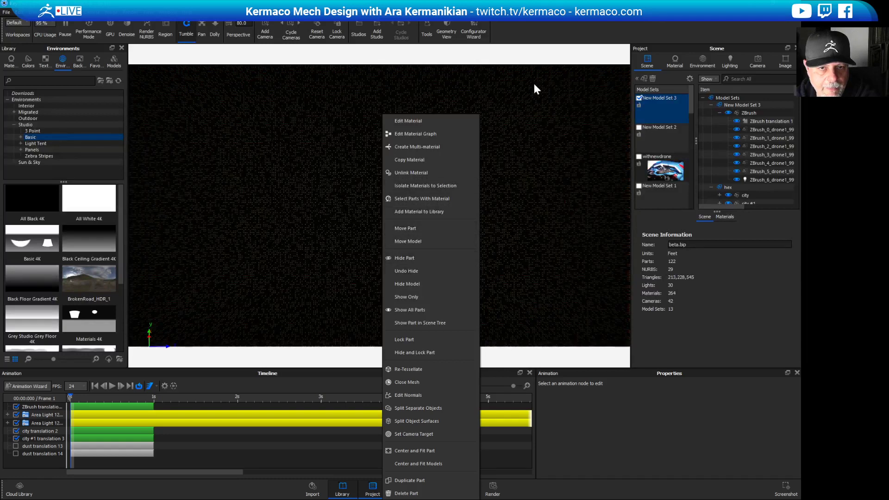
pyautogui.rightClick(535, 85)
pyautogui.click(370, 207)
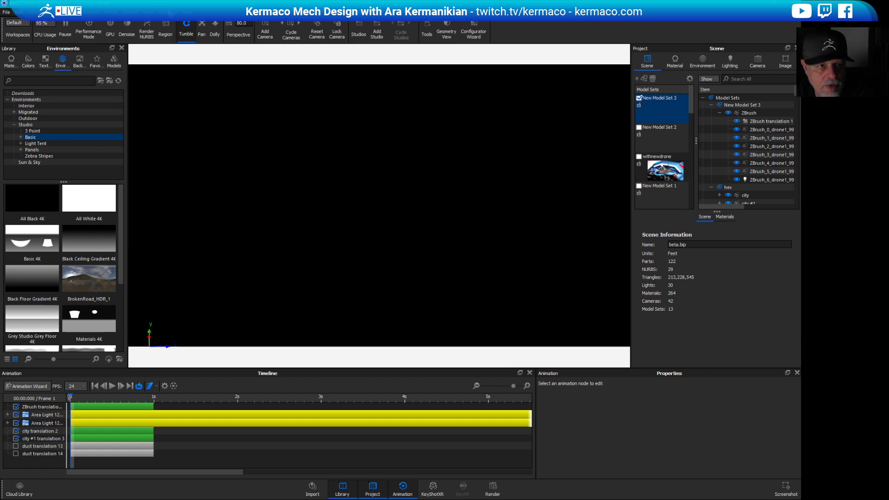
# Select the imported ZBrush drone and use Center and Fit Models to bring the scene back into view.
pyautogui.click(150, 12)
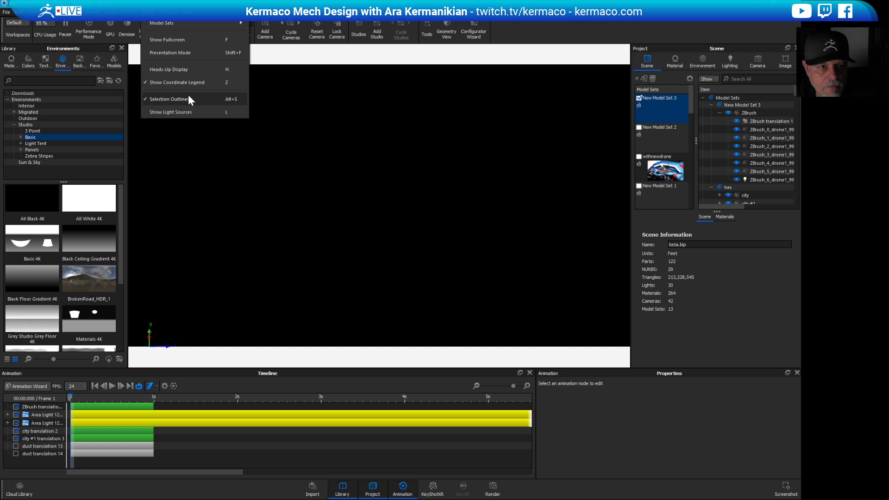
pyautogui.click(748, 113)
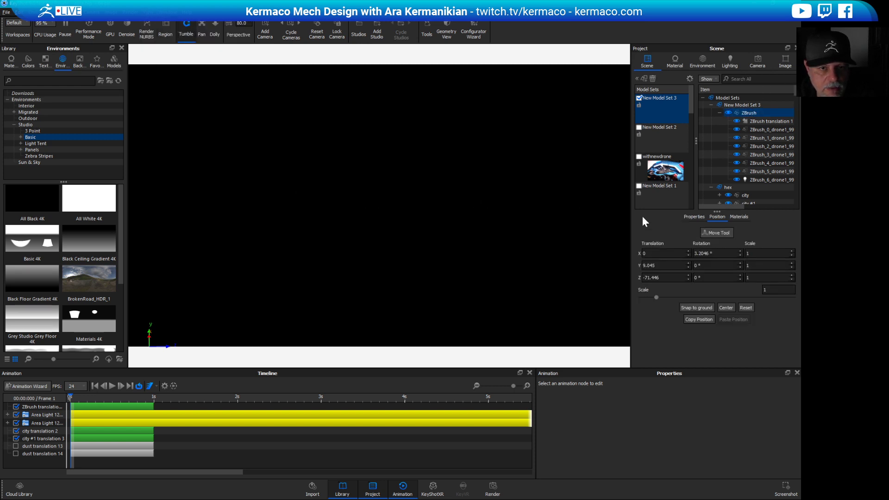
pyautogui.rightClick(435, 155)
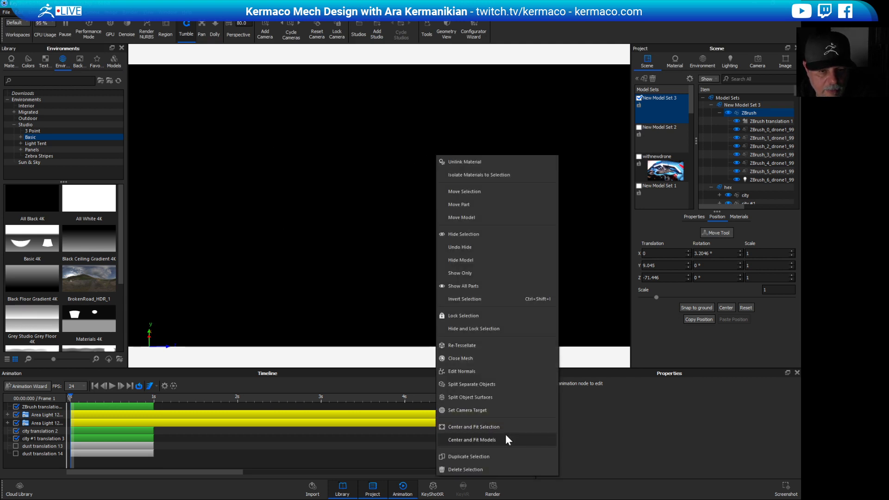
pyautogui.click(490, 440)
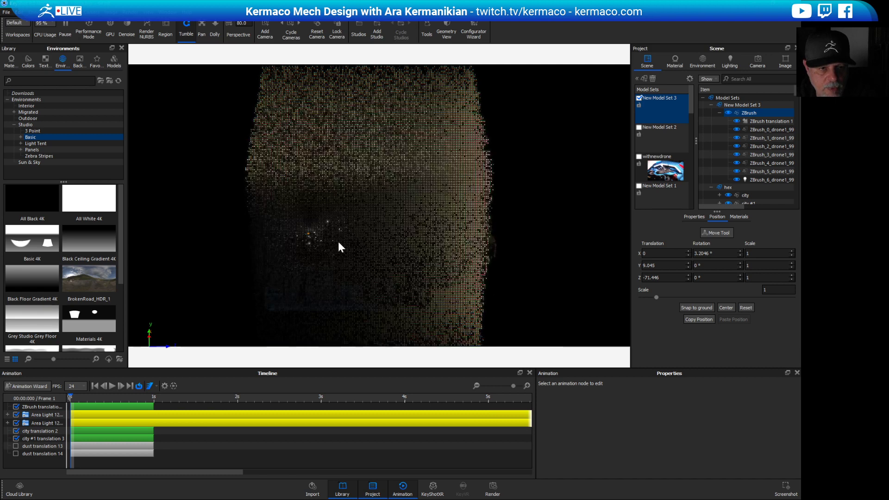
pyautogui.moveTo(338, 241); pyautogui.dragTo(431, 220)
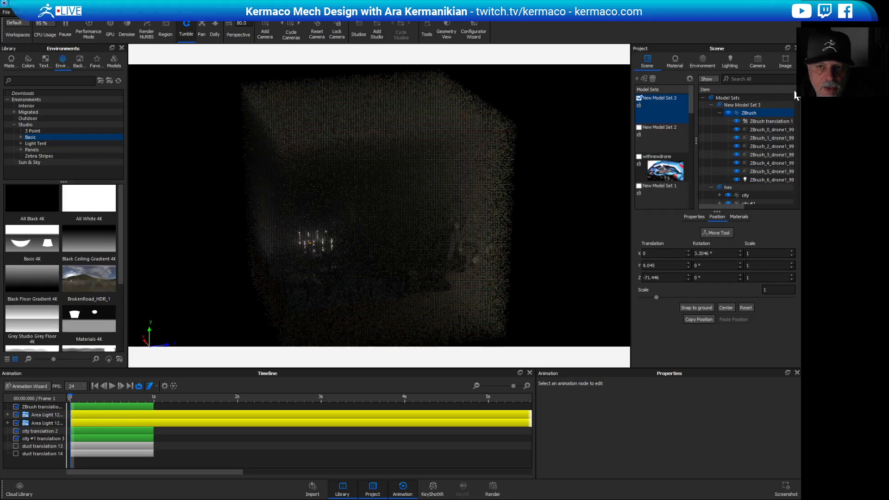
# Hide Cube #1 in the hex model set.
pyautogui.scroll(-10, 747, 149)
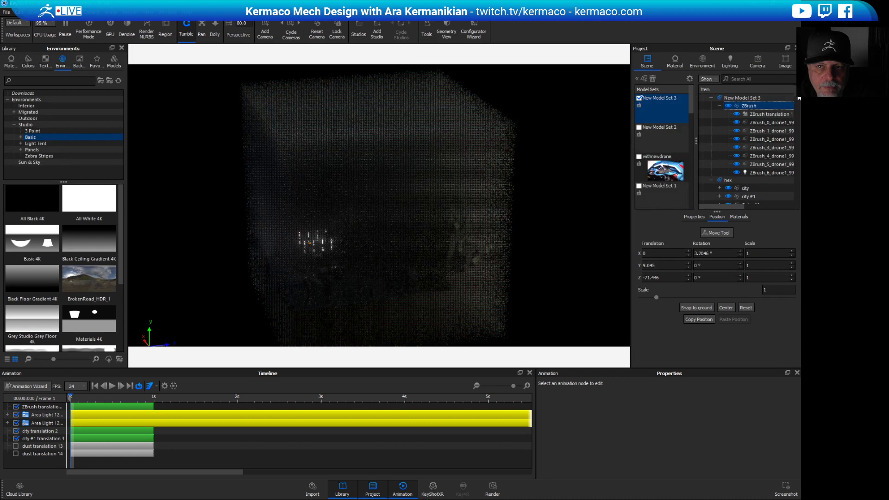
pyautogui.scroll(-10, 746, 148)
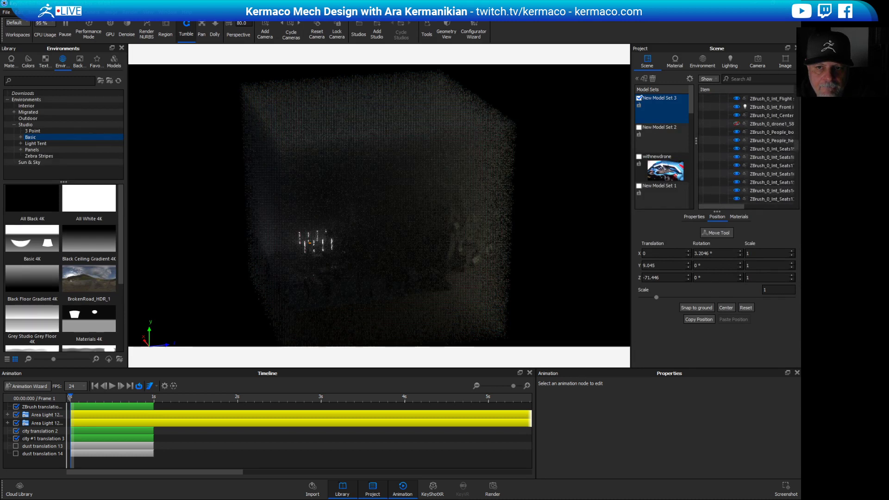
pyautogui.scroll(15, 747, 139)
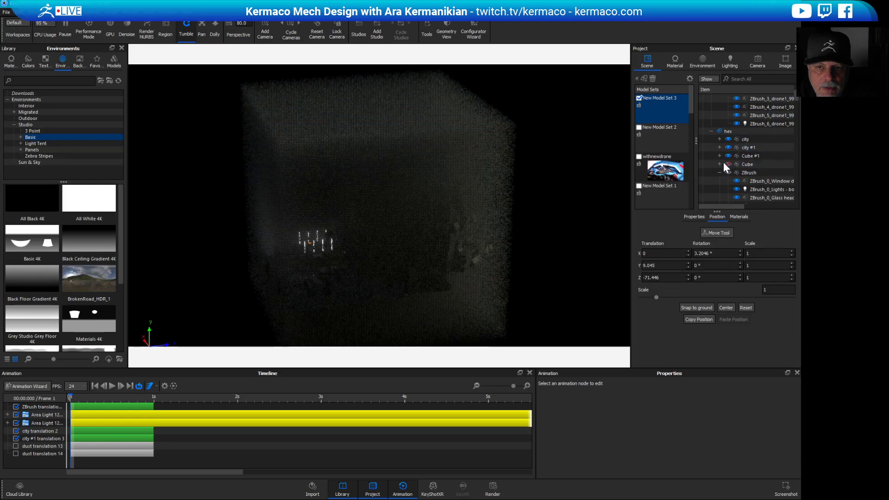
pyautogui.click(728, 156)
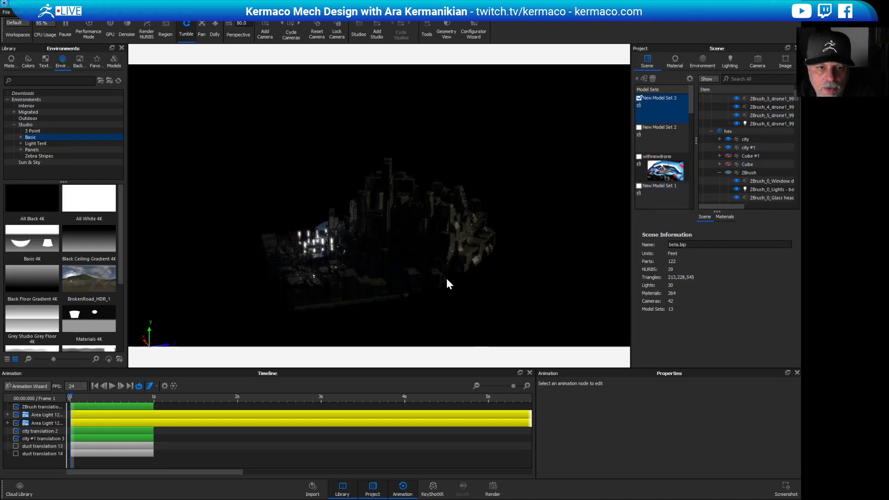
# Set the lighting environment's size to 200 ft, and then enlarge it to 300 ft.
pyautogui.keyDown('alt'); pyautogui.moveTo(446, 279); pyautogui.dragTo(616, 282, button='right'); pyautogui.keyUp('alt')
pyautogui.moveTo(408, 194); pyautogui.dragTo(486, 117, button='middle')
pyautogui.keyDown('alt'); pyautogui.moveTo(333, 199); pyautogui.dragTo(410, 187, button='right'); pyautogui.keyUp('alt')
pyautogui.moveTo(410, 187); pyautogui.dragTo(456, 237, button='middle')
pyautogui.moveTo(457, 236); pyautogui.dragTo(477, 216)
pyautogui.keyDown('alt'); pyautogui.moveTo(477, 214); pyautogui.dragTo(449, 206, button='right'); pyautogui.keyUp('alt')
pyautogui.click(703, 60)
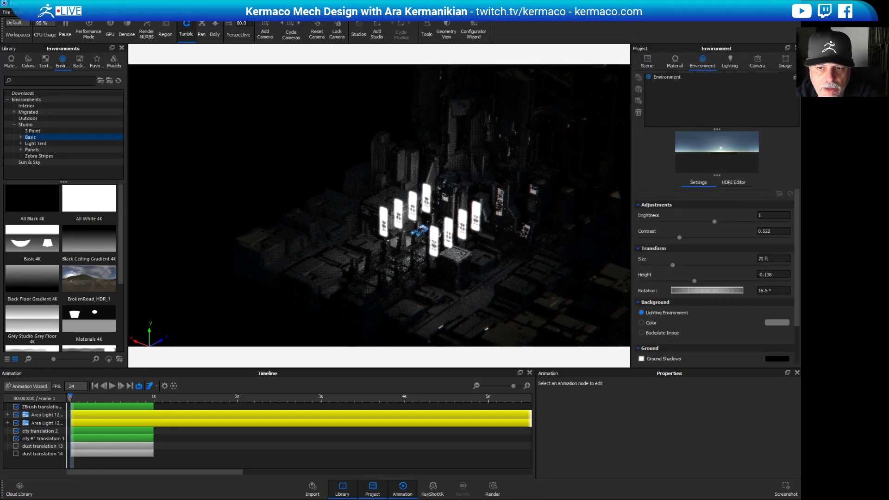
pyautogui.moveTo(774, 259); pyautogui.dragTo(756, 259)
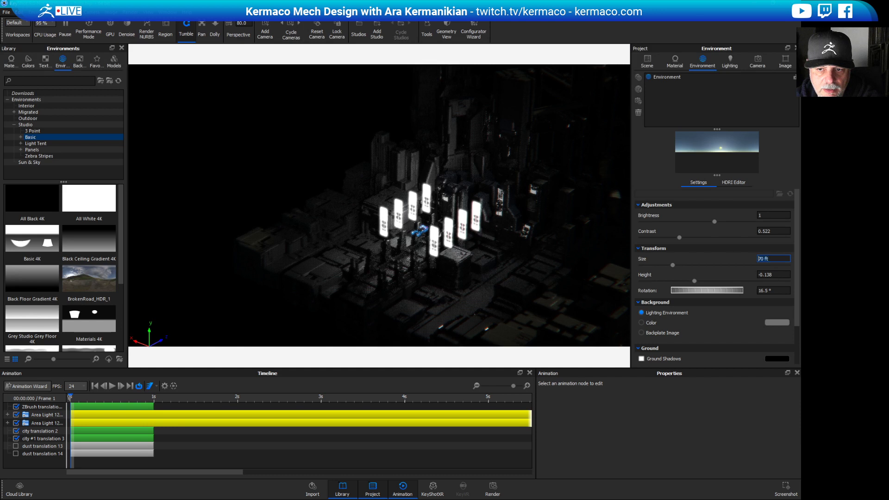
pyautogui.write('200')
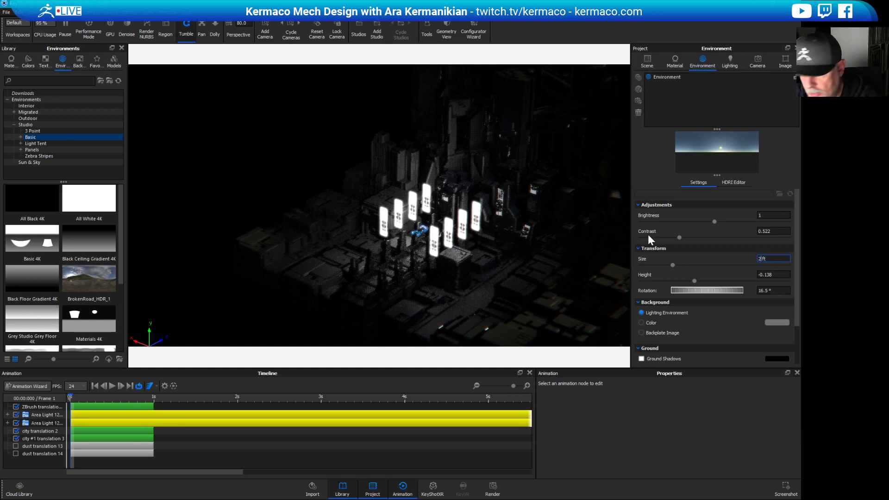
pyautogui.press('Return')
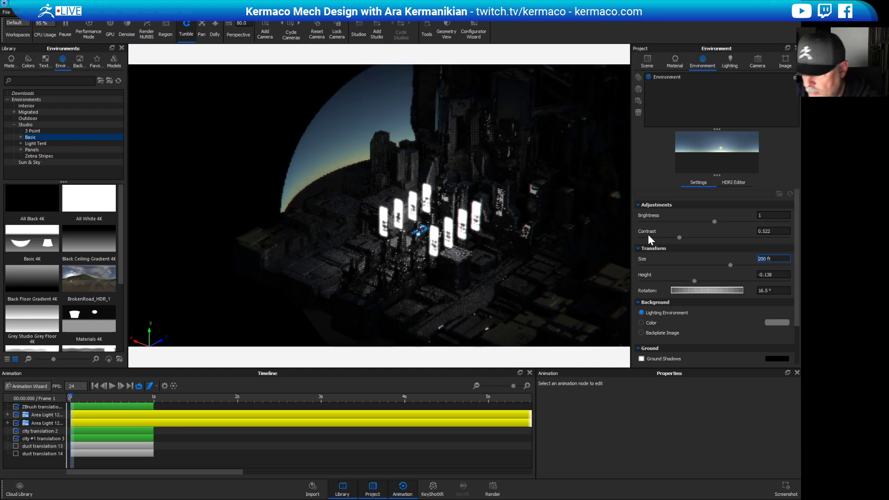
pyautogui.write('300')
pyautogui.press('Return')
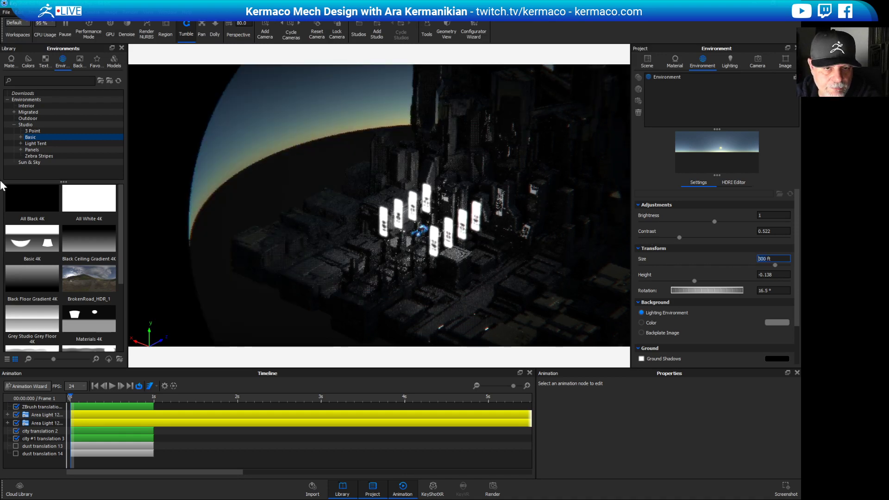
# Examine the ship and its docked drone up close under the enlarged environment.
pyautogui.scroll(5, 396, 237)
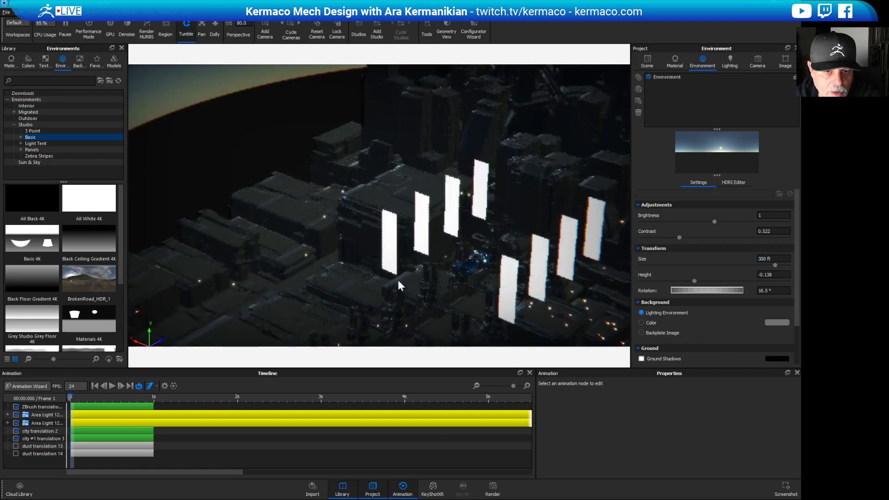
pyautogui.scroll(6, 403, 183)
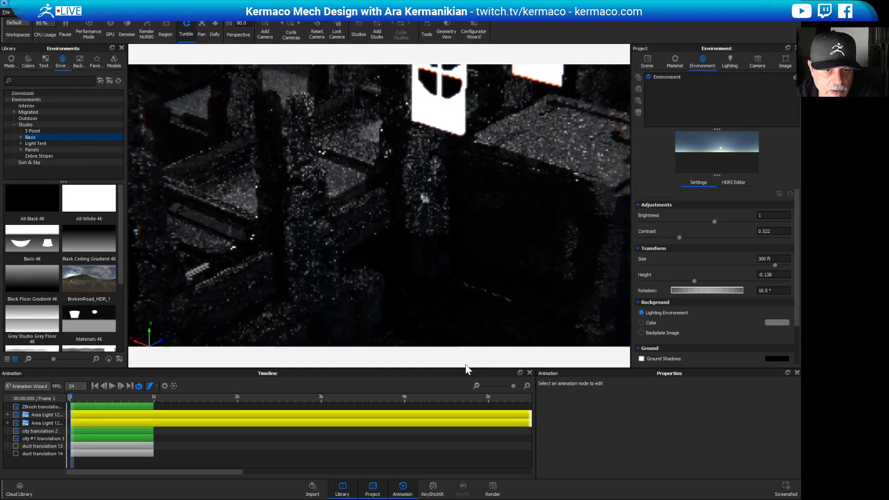
pyautogui.scroll(-4, 402, 238)
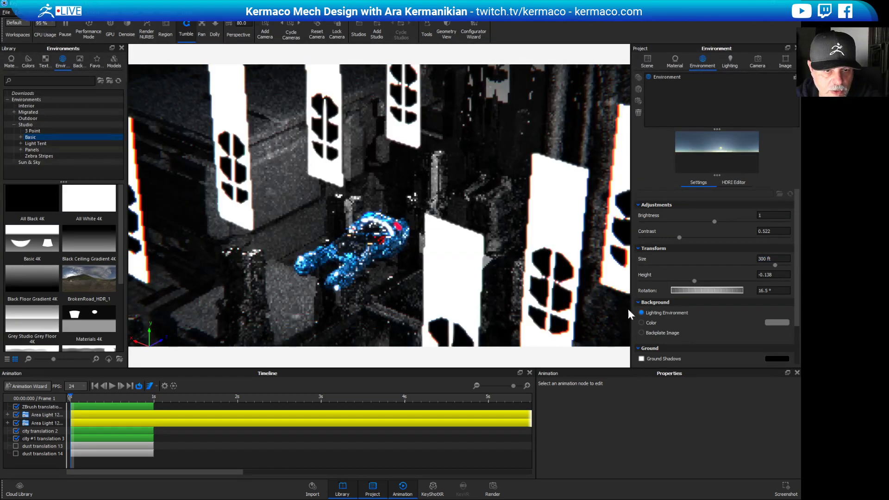
pyautogui.scroll(8, 384, 284)
pyautogui.scroll(8, 384, 284)
pyautogui.scroll(-3, 338, 180)
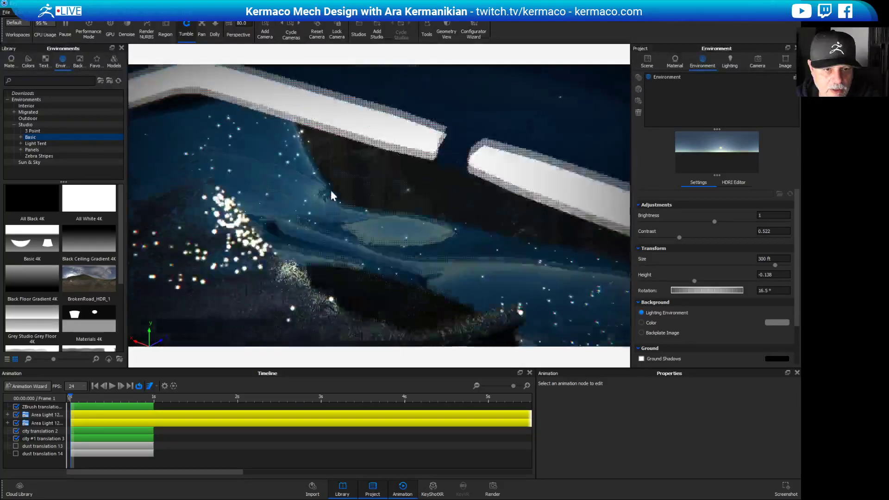
pyautogui.scroll(-5, 331, 194)
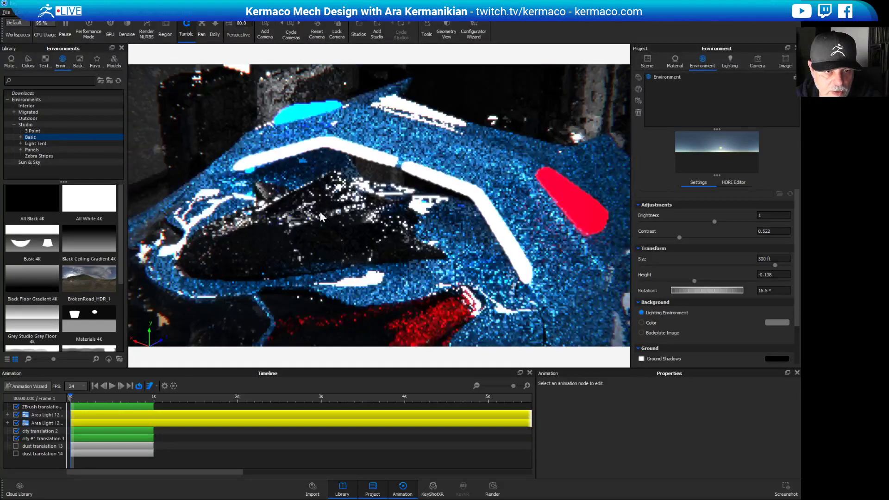
pyautogui.scroll(3, 356, 227)
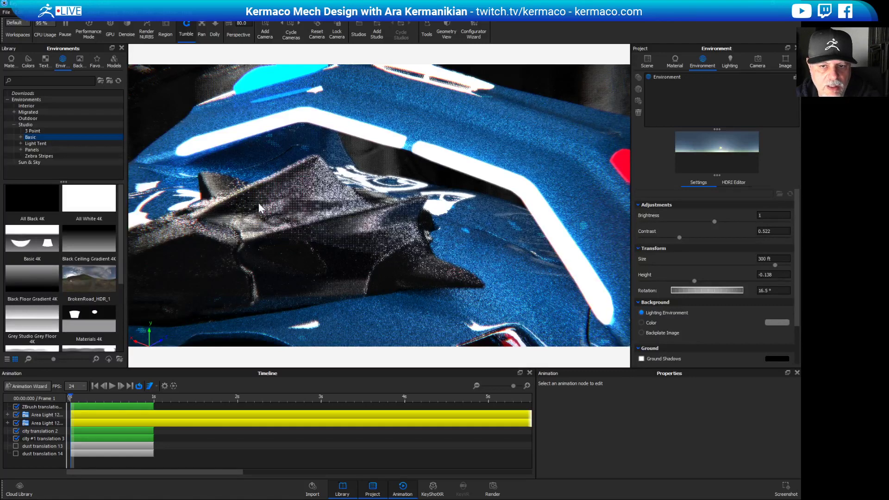
pyautogui.moveTo(423, 239)
pyautogui.mouseDown()
pyautogui.moveTo(387, 233)
pyautogui.moveTo(412, 232)
pyautogui.mouseUp()
pyautogui.click(656, 76)
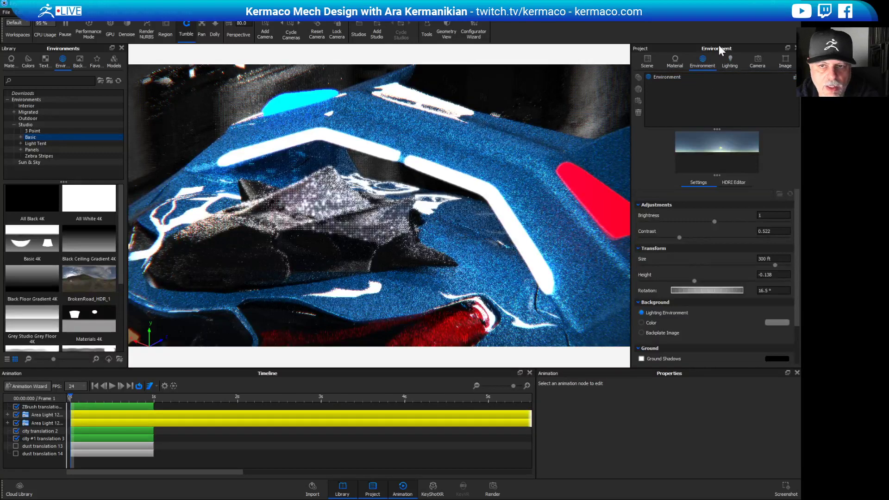
# Switch the scene from New Model Set 3 to New Model Set 2 and view the ship among the area lights.
pyautogui.click(647, 62)
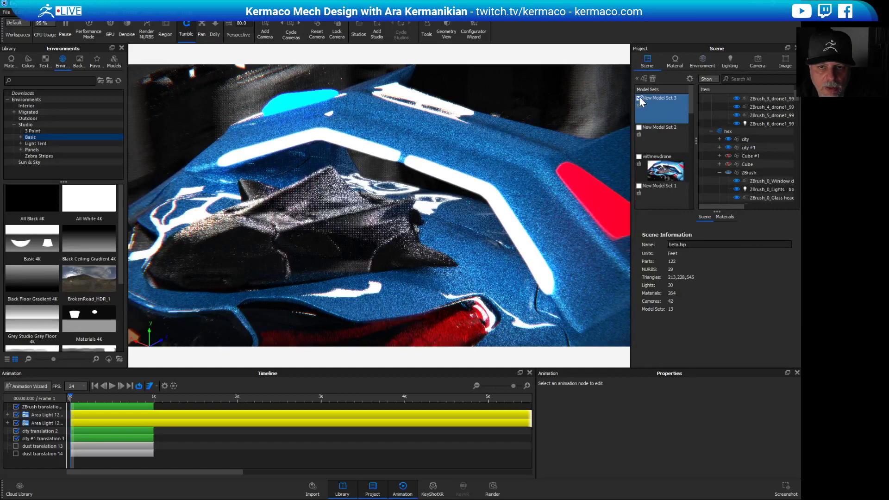
pyautogui.click(647, 132)
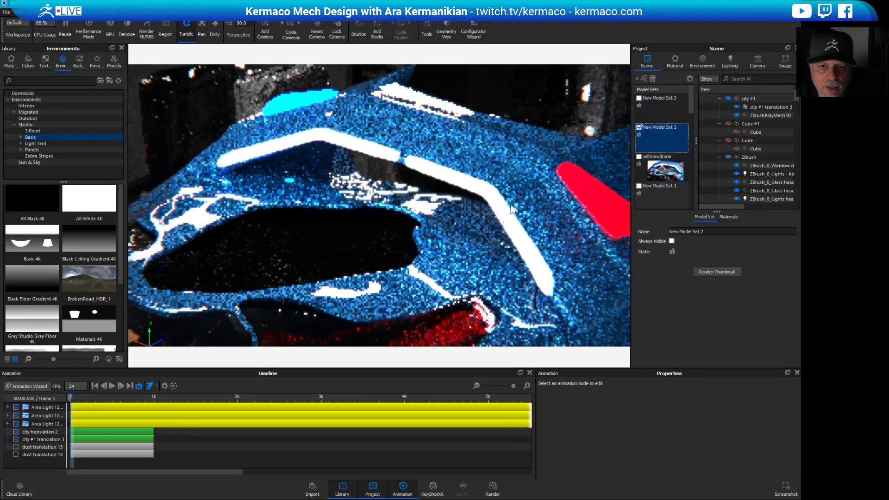
pyautogui.scroll(-5, 439, 233)
pyautogui.moveTo(466, 247); pyautogui.dragTo(352, 204)
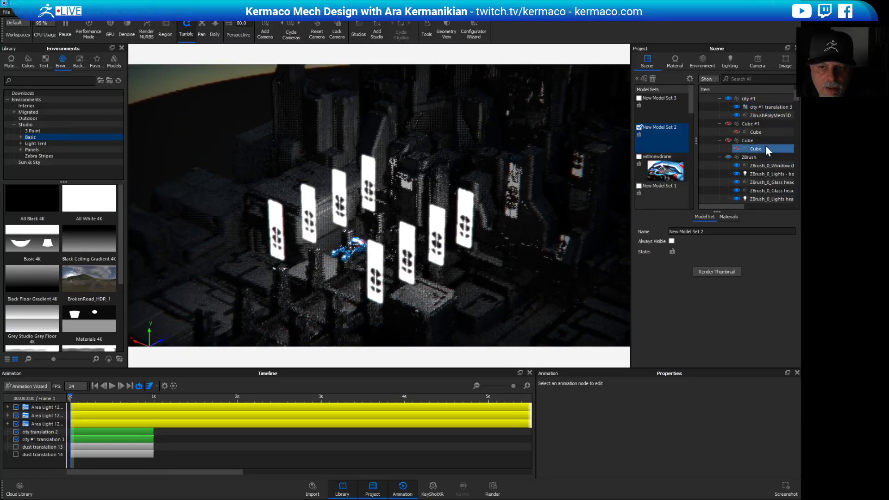
# Show the position settings of the hidden ZBrush model in New Model Set 2.
pyautogui.doubleClick(682, 134)
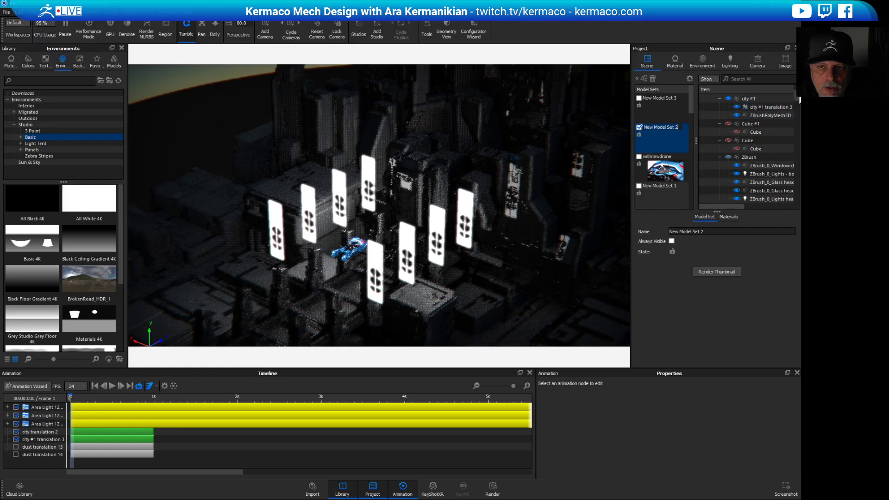
pyautogui.scroll(3, 800, 99)
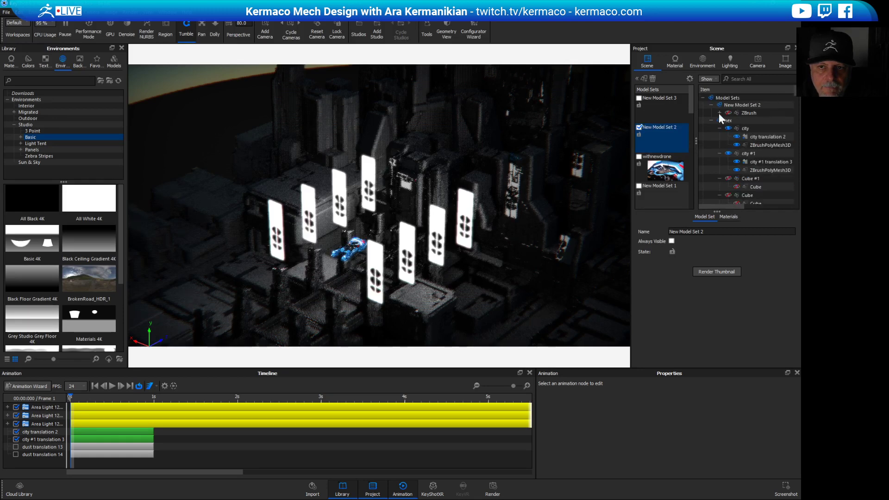
pyautogui.click(745, 113)
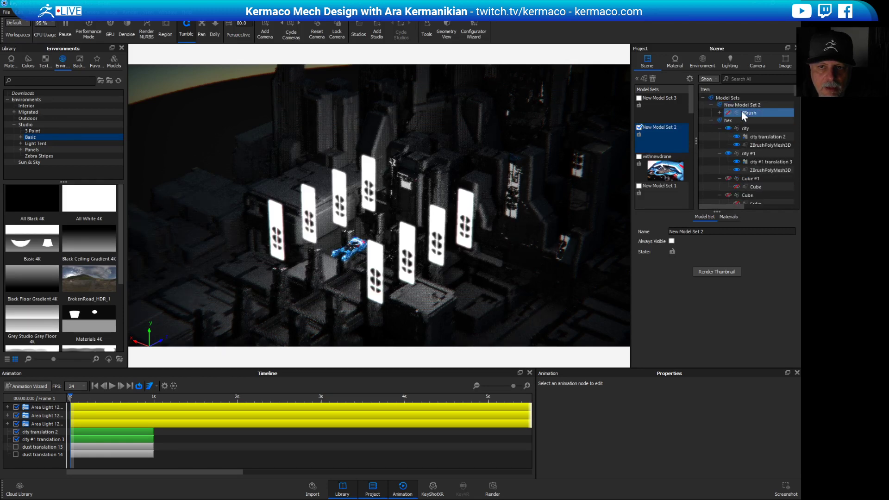
pyautogui.click(716, 216)
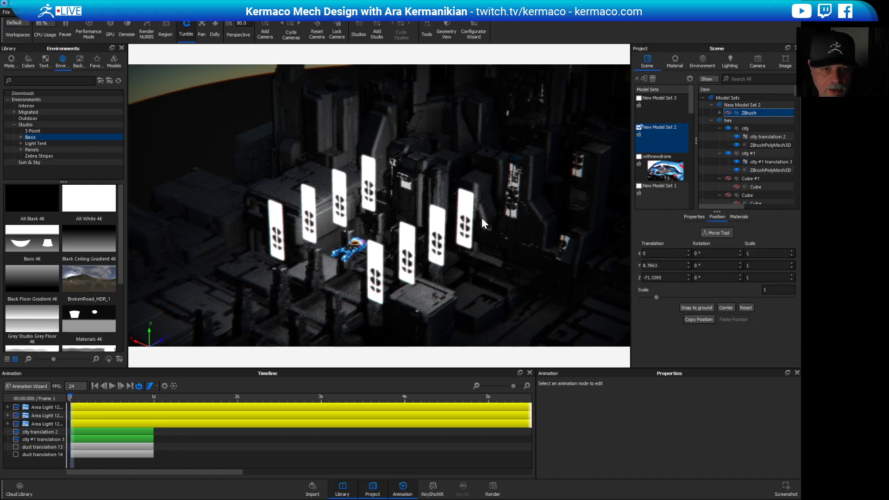
# Show the hidden ZBrush drone model under New Model Set 2 and view it up close on the blue ship.
pyautogui.keyDown('alt'); pyautogui.moveTo(377, 253); pyautogui.dragTo(685, 308, button='right'); pyautogui.keyUp('alt')
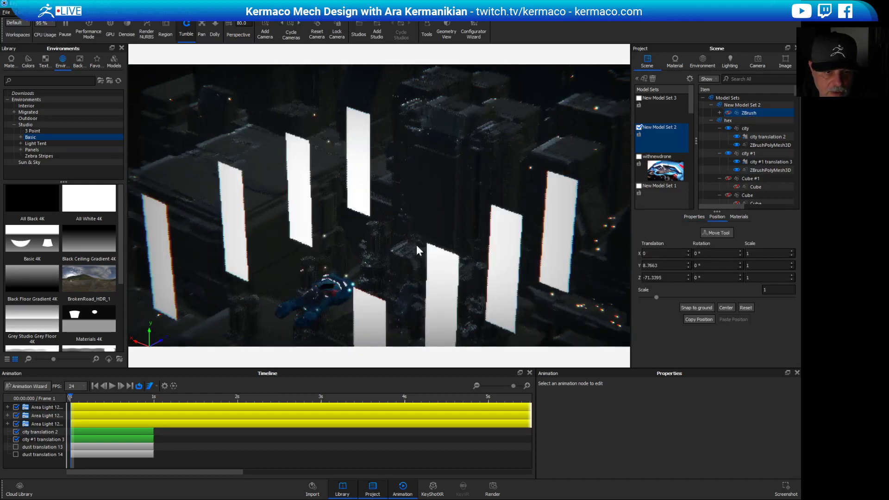
pyautogui.moveTo(416, 245); pyautogui.dragTo(391, 232, button='middle')
pyautogui.keyDown('alt'); pyautogui.moveTo(391, 232); pyautogui.dragTo(686, 319, button='right'); pyautogui.keyUp('alt')
pyautogui.keyDown('alt'); pyautogui.moveTo(380, 200); pyautogui.dragTo(593, 311, button='right'); pyautogui.keyUp('alt')
pyautogui.keyDown('alt'); pyautogui.moveTo(379, 129); pyautogui.dragTo(528, 276, button='right'); pyautogui.keyUp('alt')
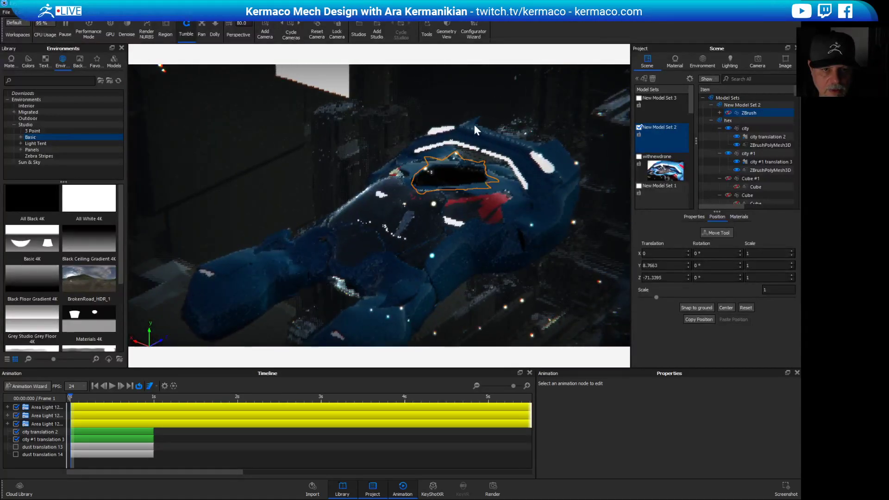
pyautogui.click(479, 168)
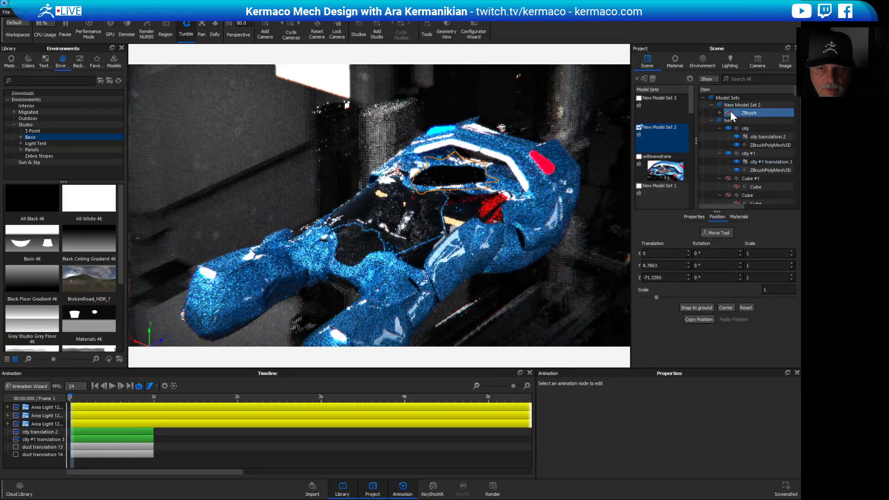
pyautogui.click(615, 155)
pyautogui.keyDown('alt'); pyautogui.moveTo(481, 204); pyautogui.dragTo(419, 243, button='right'); pyautogui.keyUp('alt')
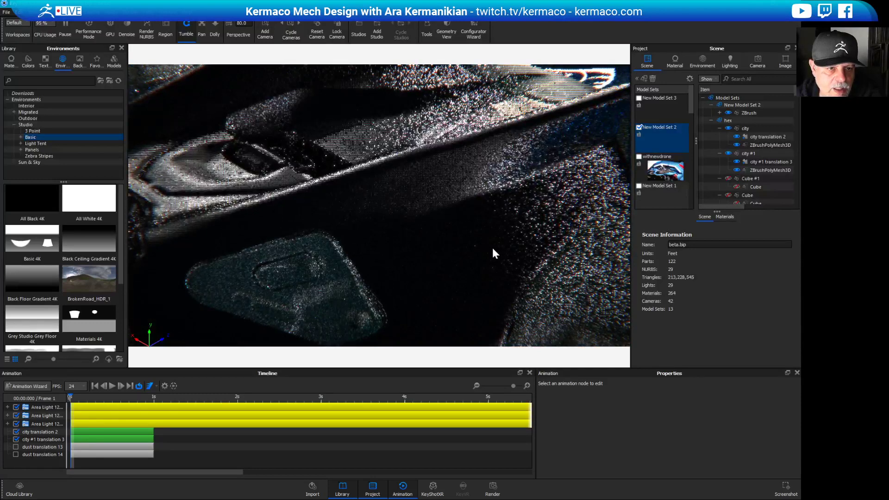
pyautogui.keyDown('alt'); pyautogui.moveTo(509, 251); pyautogui.dragTo(410, 250, button='right'); pyautogui.keyUp('alt')
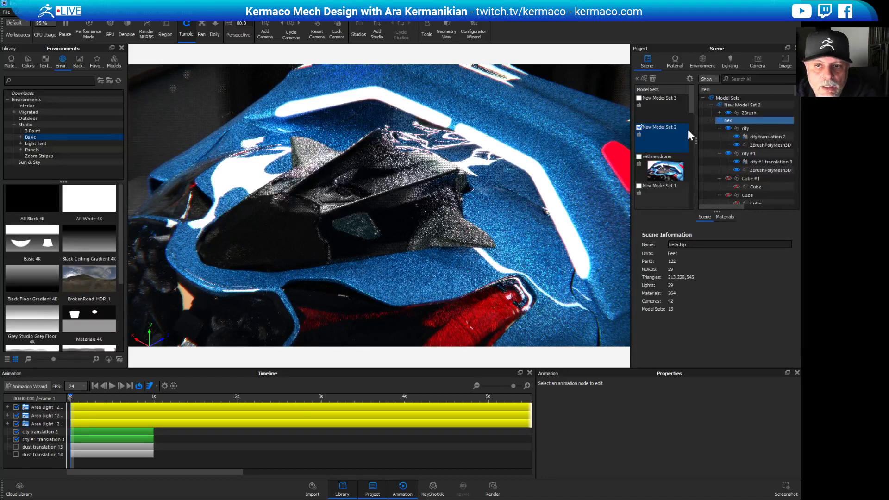
# Switch from New Model Set 2 to New Model Set 3 and reposition the STING label on the drone's upper hull.
pyautogui.click(639, 99)
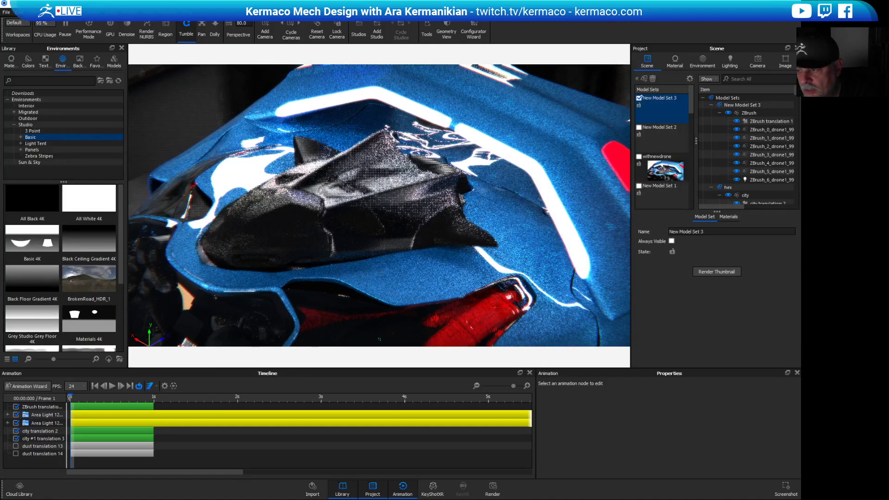
pyautogui.moveTo(447, 218); pyautogui.dragTo(379, 184)
pyautogui.click(479, 218)
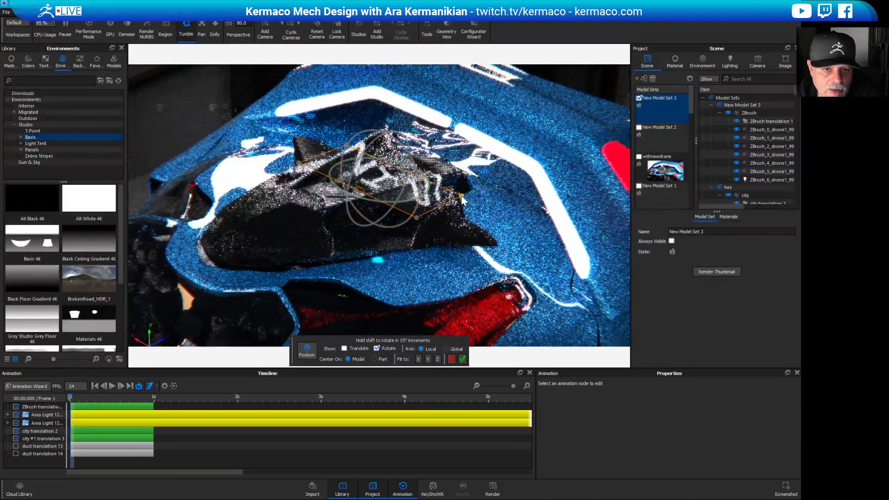
pyautogui.moveTo(462, 195); pyautogui.dragTo(405, 196)
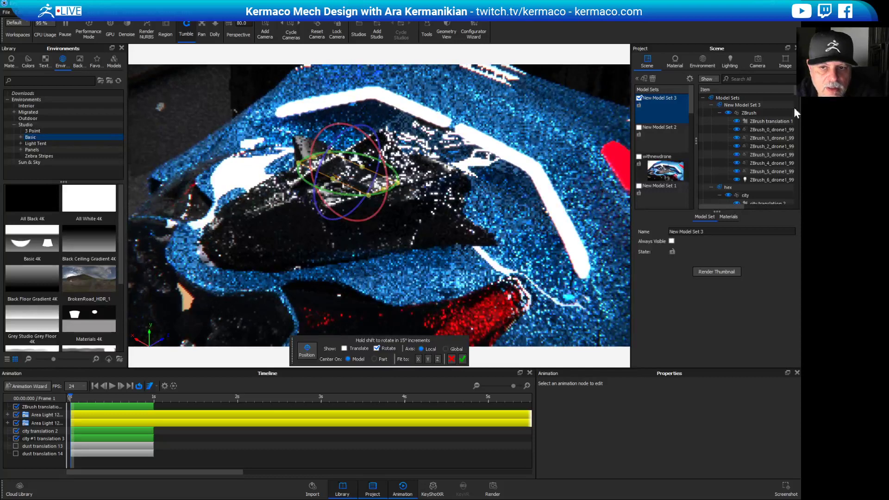
# Hide the city, city #1 and ZBrush ship models in the hex group so the drone is isolated.
pyautogui.click(729, 195)
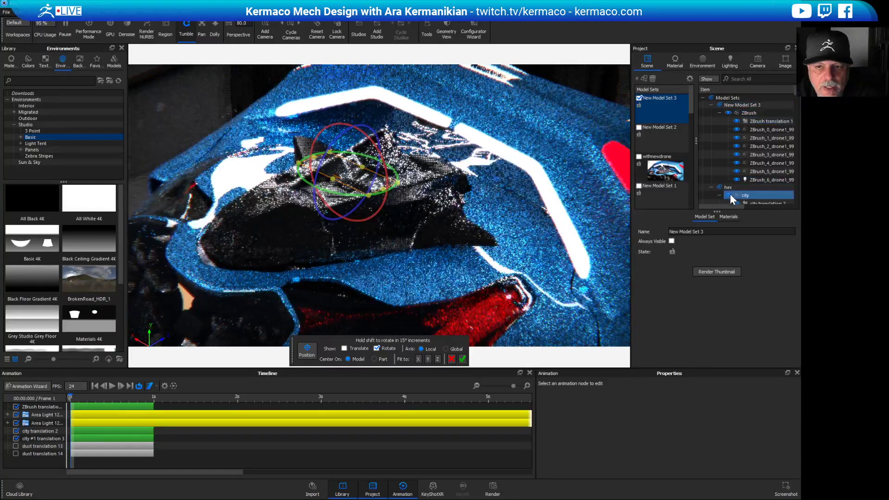
pyautogui.click(729, 195)
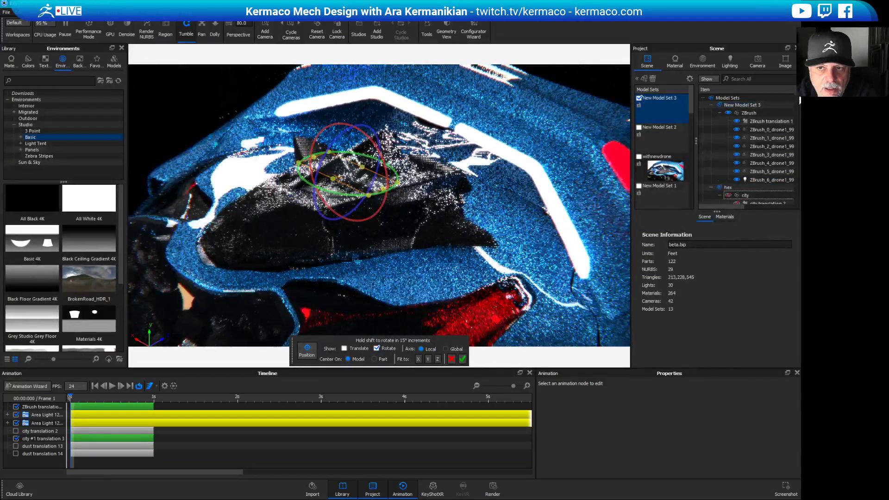
pyautogui.scroll(-5, 799, 99)
pyautogui.click(729, 175)
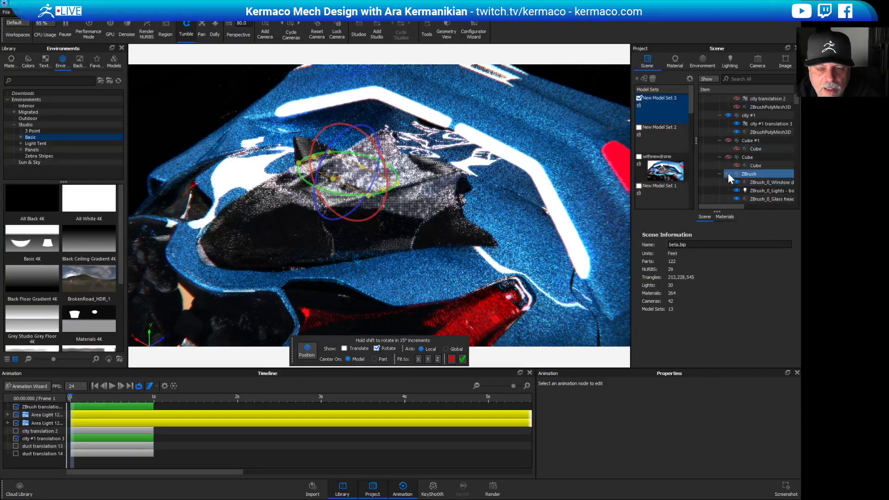
pyautogui.click(729, 174)
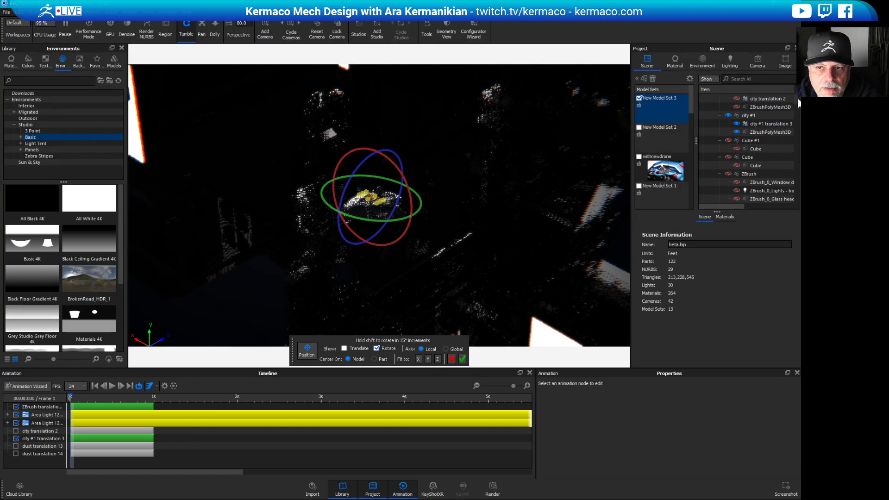
pyautogui.moveTo(796, 101); pyautogui.dragTo(797, 83)
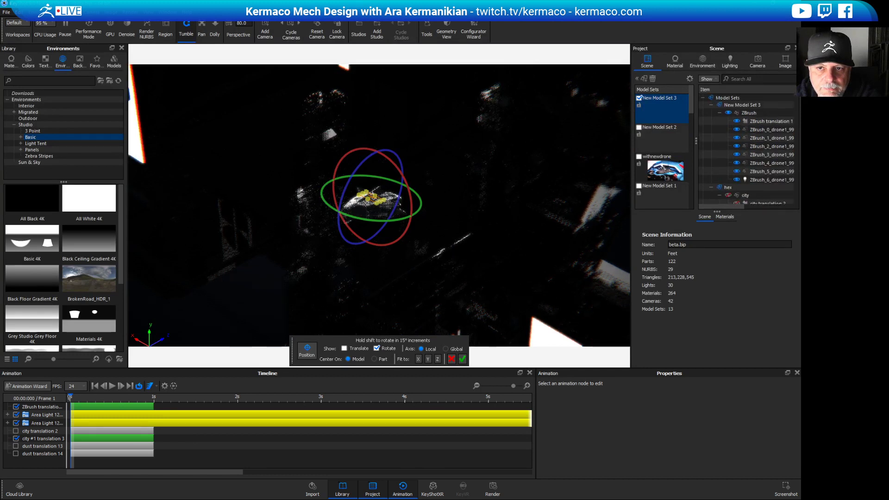
pyautogui.scroll(-5, 745, 149)
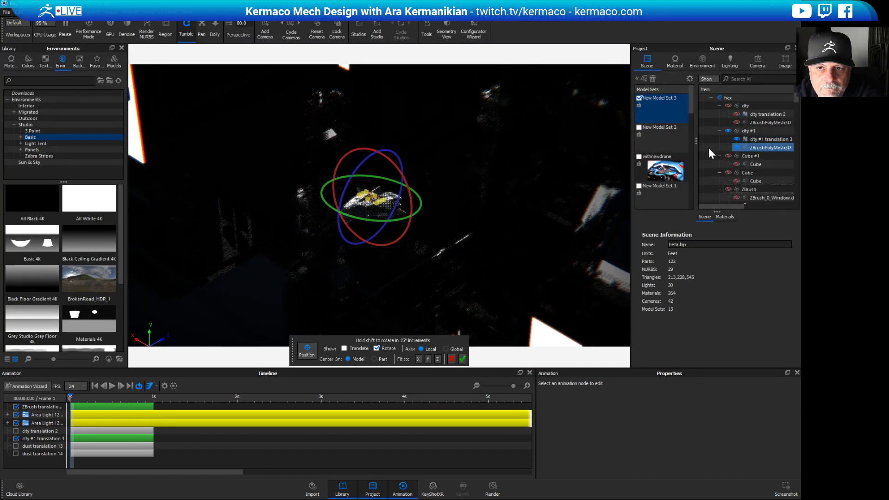
pyautogui.click(727, 130)
pyautogui.moveTo(461, 248); pyautogui.dragTo(440, 233)
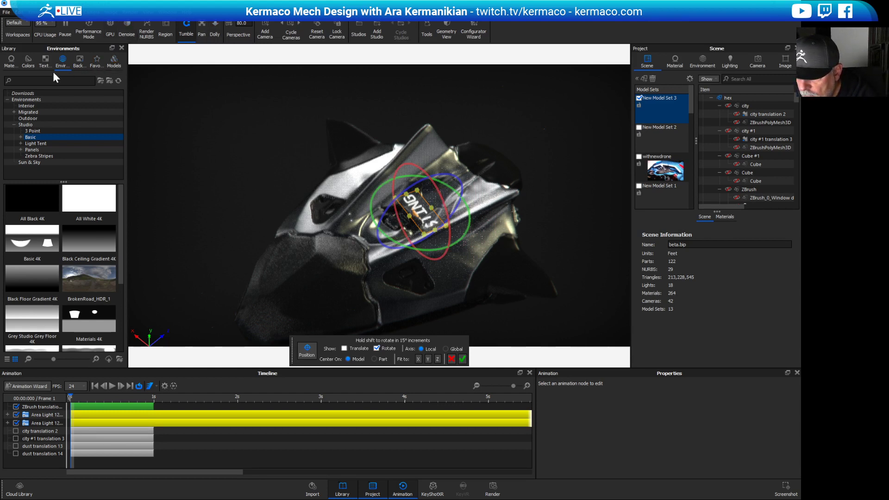
# Adjust the STING label's placement on the flat center of the drone's upper hull and accept the new position.
pyautogui.moveTo(453, 209); pyautogui.dragTo(429, 207)
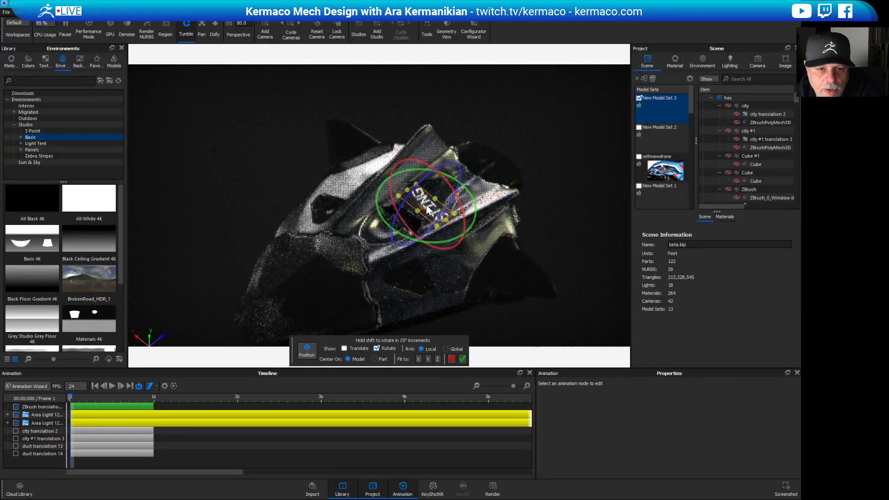
pyautogui.moveTo(463, 232)
pyautogui.mouseDown()
pyautogui.moveTo(450, 240)
pyautogui.moveTo(459, 241)
pyautogui.mouseUp()
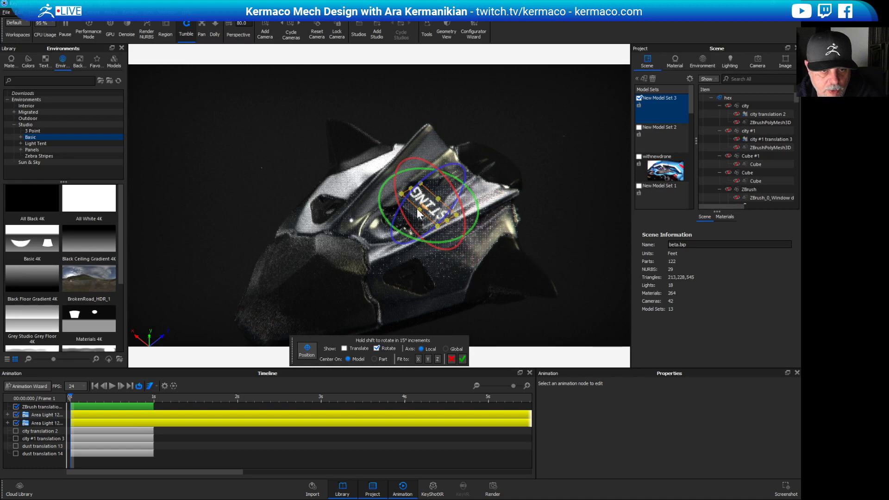
pyautogui.moveTo(428, 205); pyautogui.dragTo(442, 243)
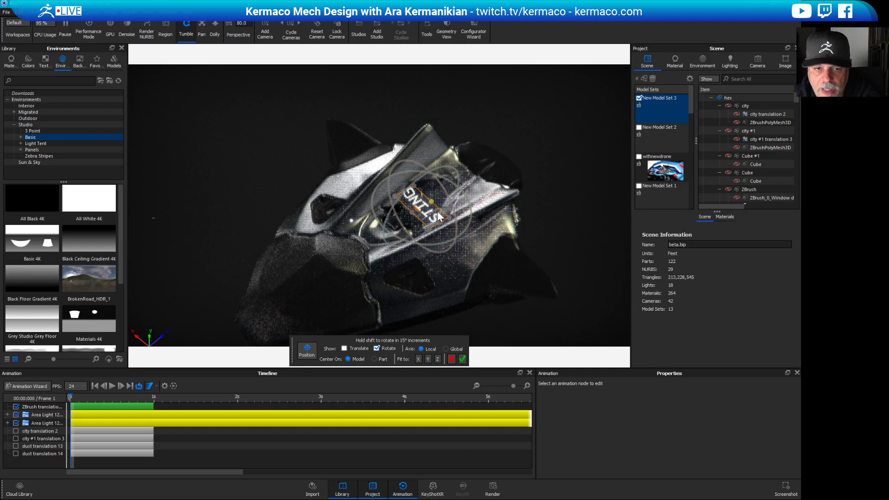
pyautogui.click(463, 360)
# Center and fit all visible models in the viewport.
pyautogui.scroll(-10, 555, 191)
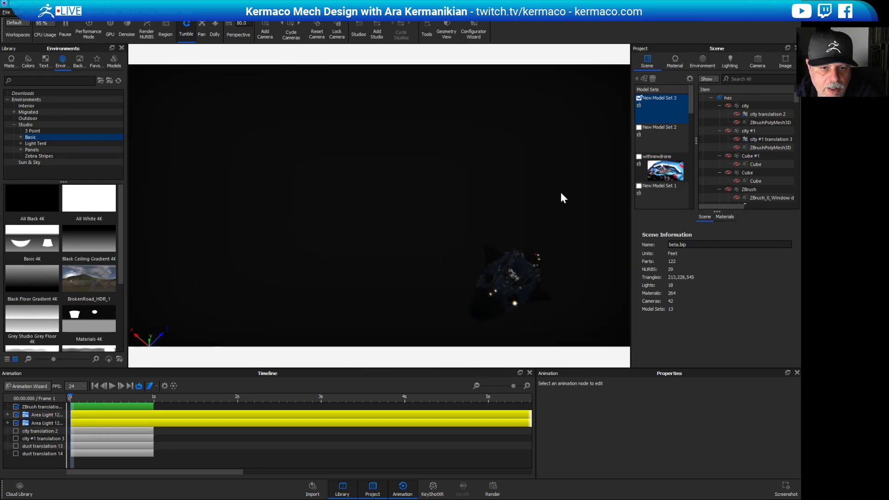
pyautogui.moveTo(560, 191); pyautogui.dragTo(456, 190)
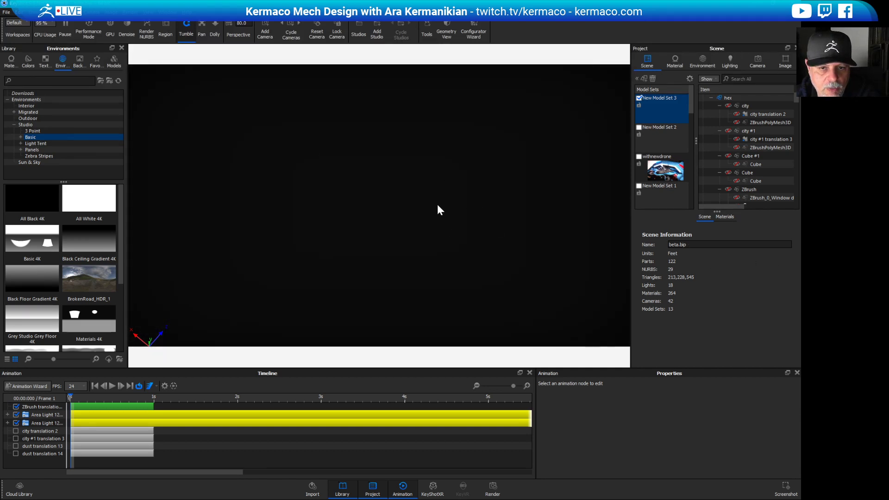
pyautogui.rightClick(423, 183)
pyautogui.click(463, 216)
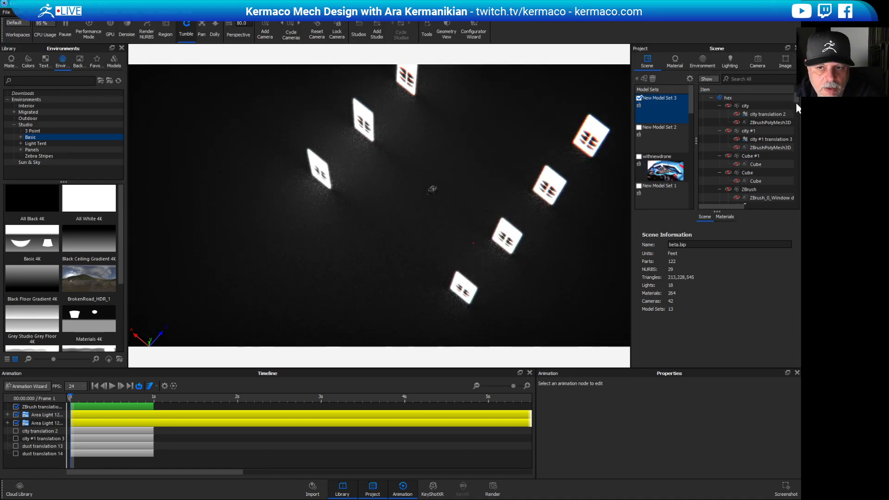
# Hide all the light planes, Plane #01, #01 #3, #01 #2, #01 #1, #5, #6, #7 and #8.
pyautogui.scroll(-10, 795, 99)
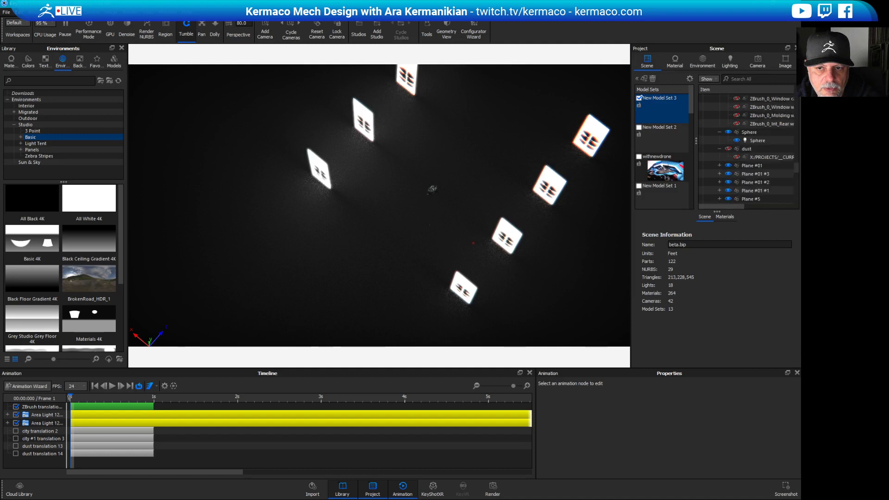
pyautogui.scroll(-5, 758, 157)
pyautogui.click(729, 132)
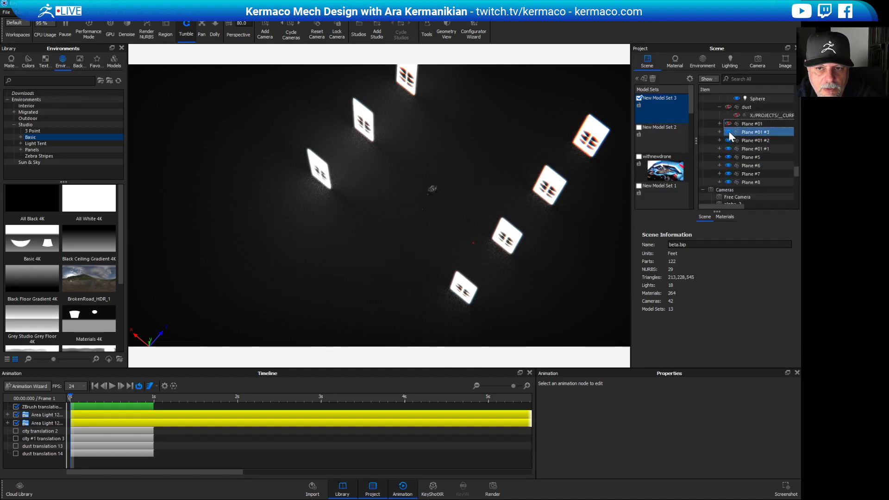
pyautogui.click(728, 140)
pyautogui.click(729, 149)
pyautogui.click(729, 157)
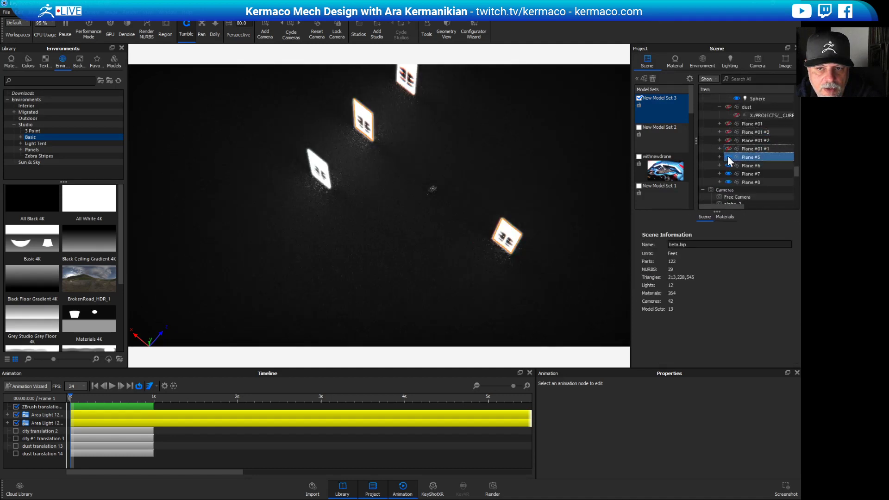
pyautogui.click(727, 165)
pyautogui.click(729, 157)
pyautogui.click(728, 173)
pyautogui.click(730, 182)
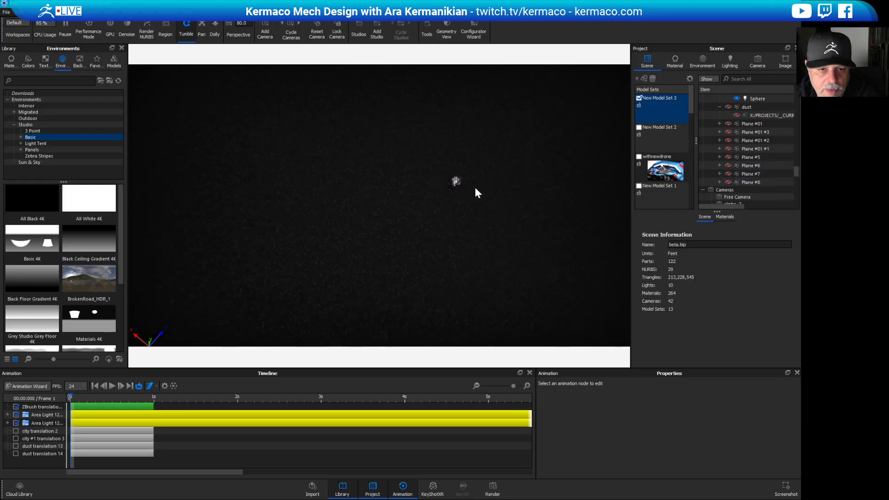
# Center and fit the remaining models and bring the drone back into view.
pyautogui.rightClick(492, 195)
pyautogui.click(526, 228)
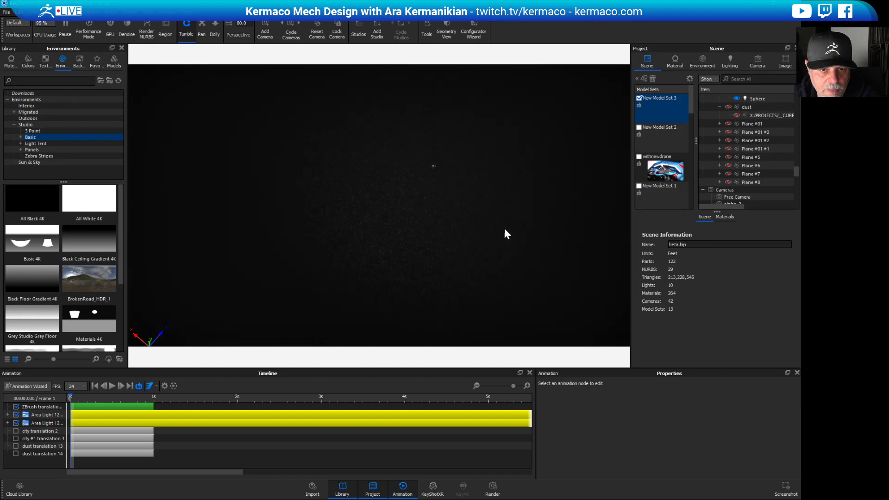
pyautogui.moveTo(454, 193); pyautogui.dragTo(401, 205)
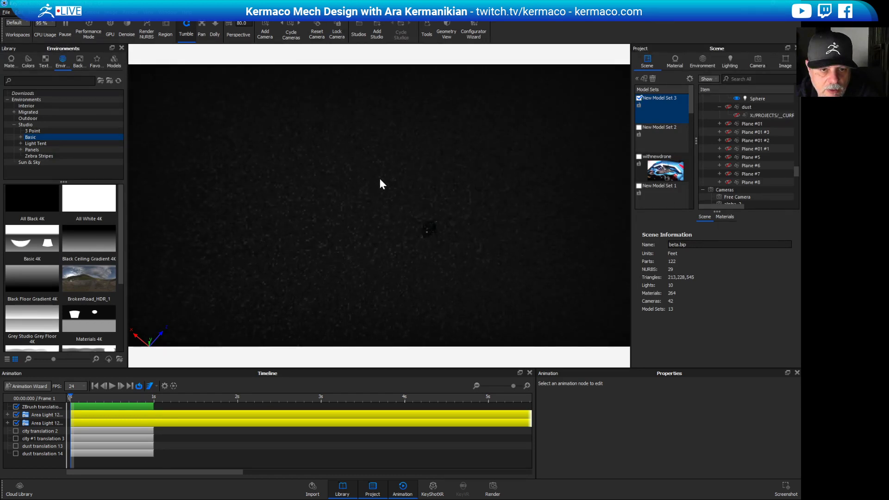
pyautogui.moveTo(611, 255); pyautogui.dragTo(645, 258)
pyautogui.rightClick(480, 210)
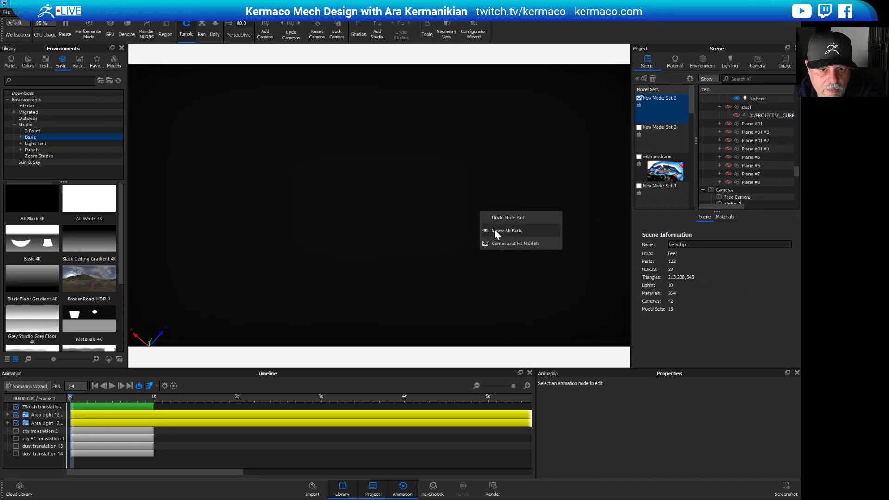
pyautogui.click(512, 243)
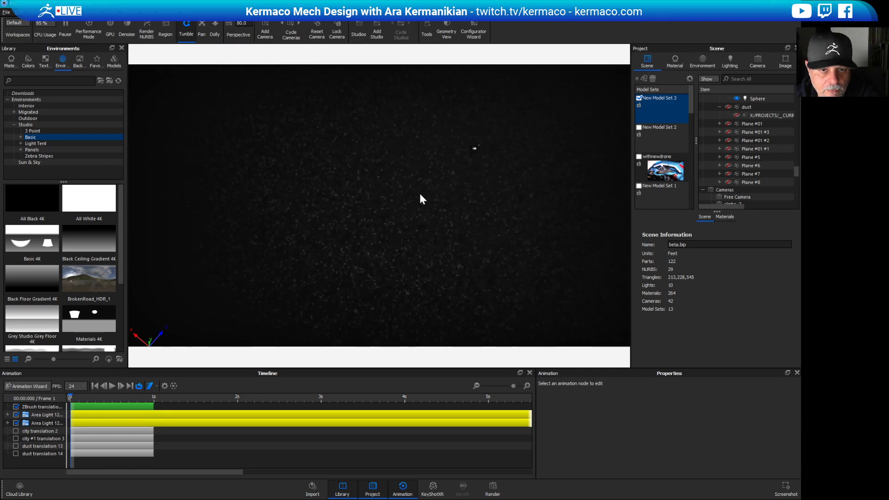
pyautogui.moveTo(420, 195); pyautogui.dragTo(185, 293)
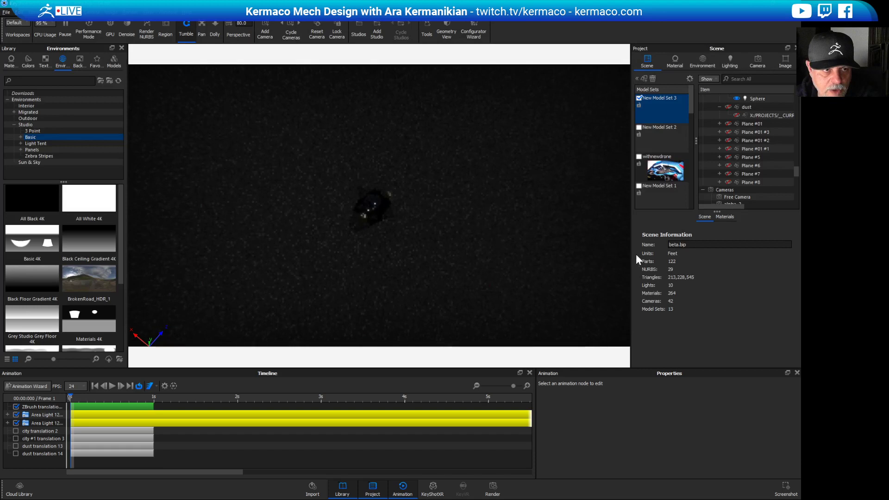
# Turn on Performance Mode, then center and fit the drone's hull part in the viewport.
pyautogui.click(88, 27)
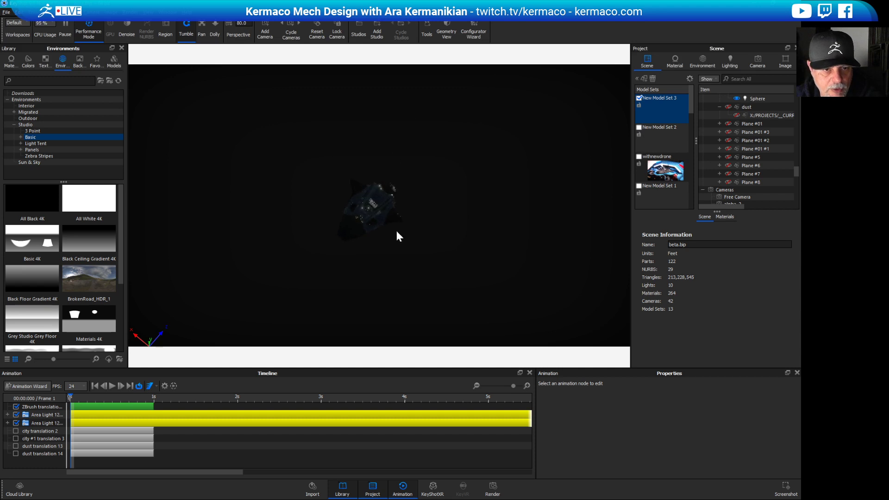
pyautogui.rightClick(369, 207)
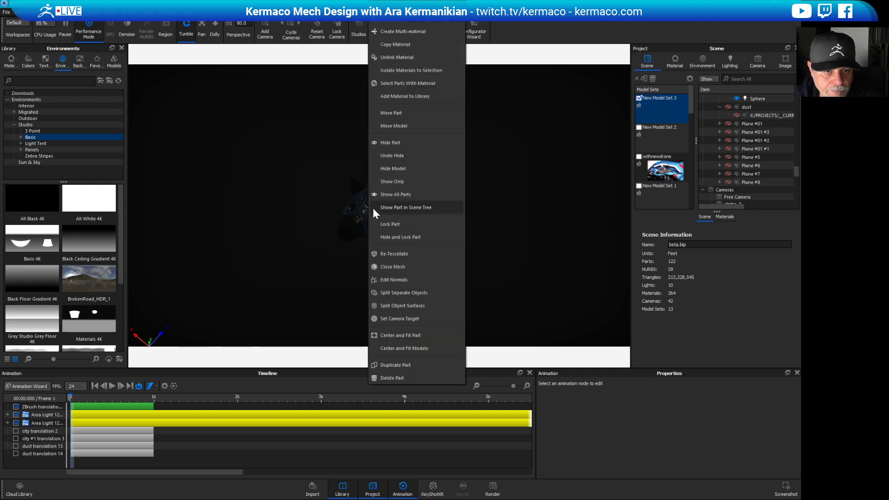
pyautogui.click(415, 340)
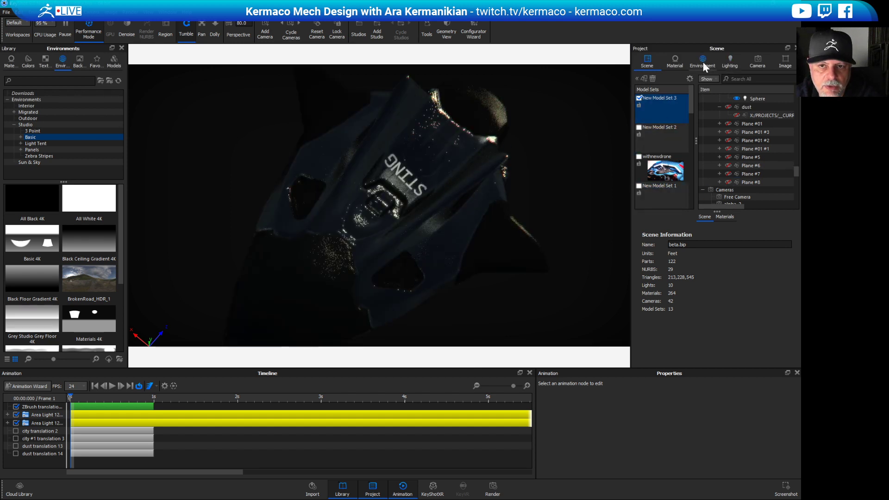
# Open the blue hull's Plastic Cloudy Rough Grey 3mm #1 material for editing and show its labels.
pyautogui.click(676, 60)
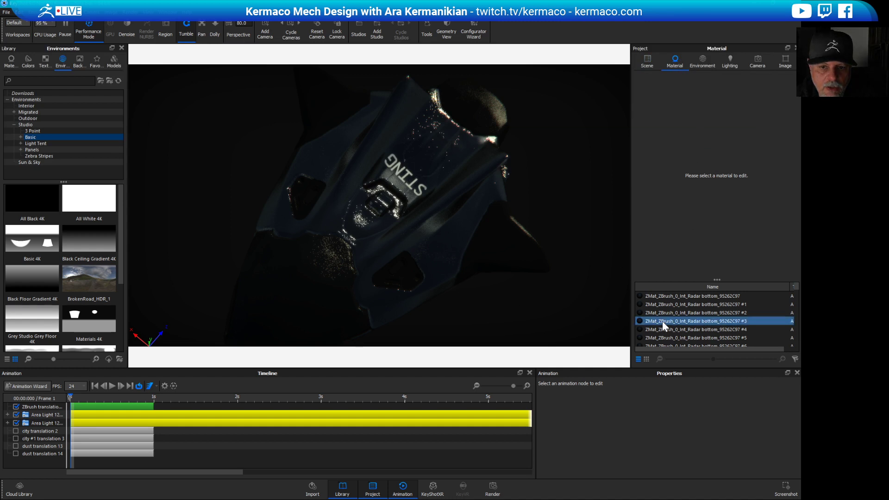
pyautogui.rightClick(436, 199)
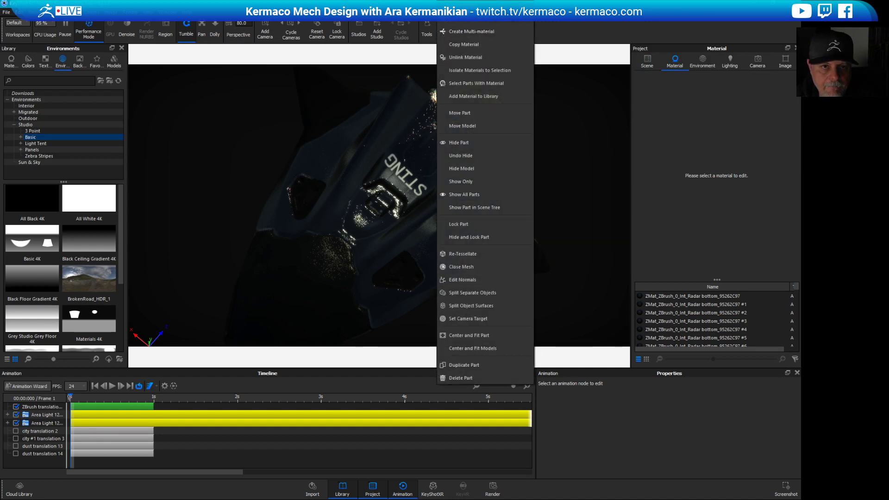
pyautogui.click(486, 30)
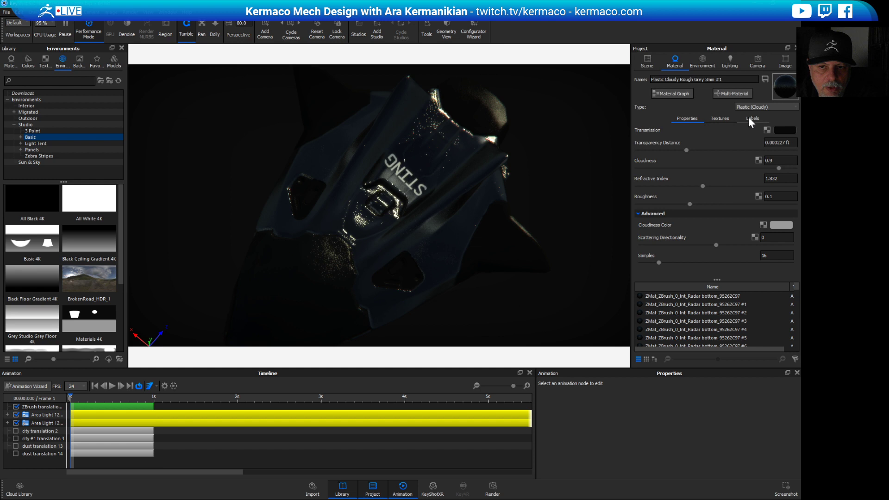
pyautogui.click(752, 119)
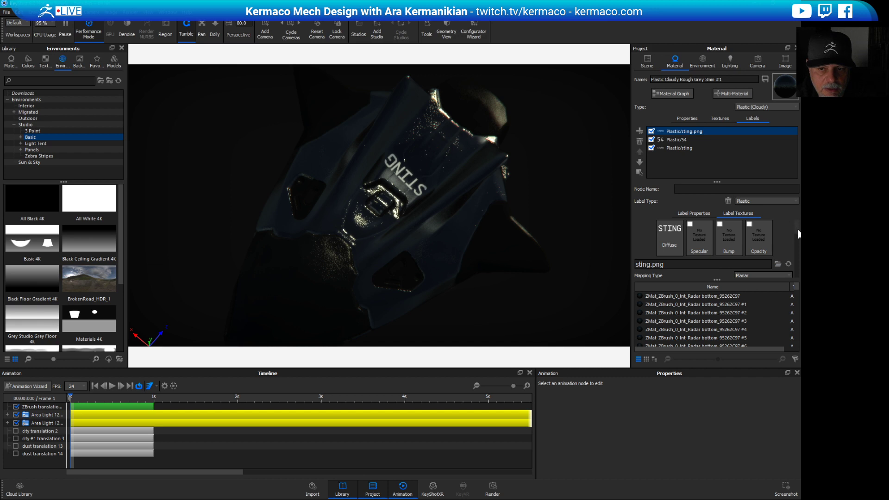
# Reposition and rotate the sting.png label so that it sits centred on the hull above the vent.
pyautogui.scroll(-3, 796, 236)
pyautogui.click(695, 249)
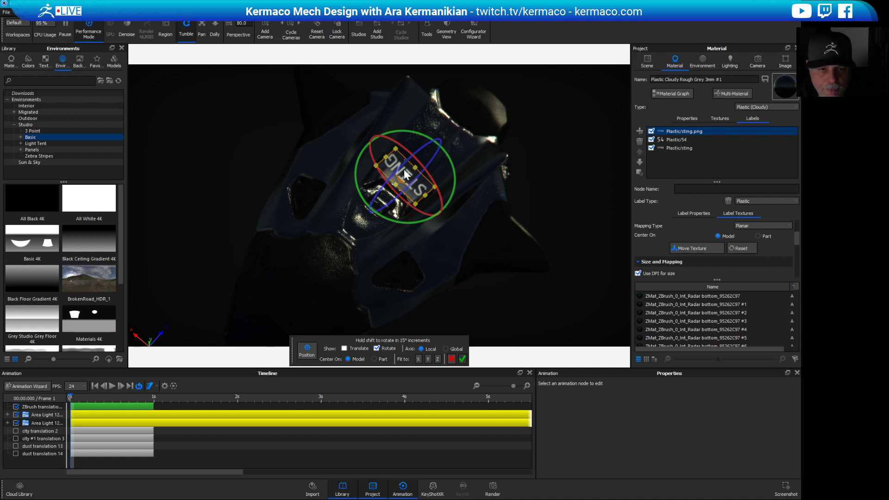
pyautogui.moveTo(404, 174); pyautogui.dragTo(407, 174)
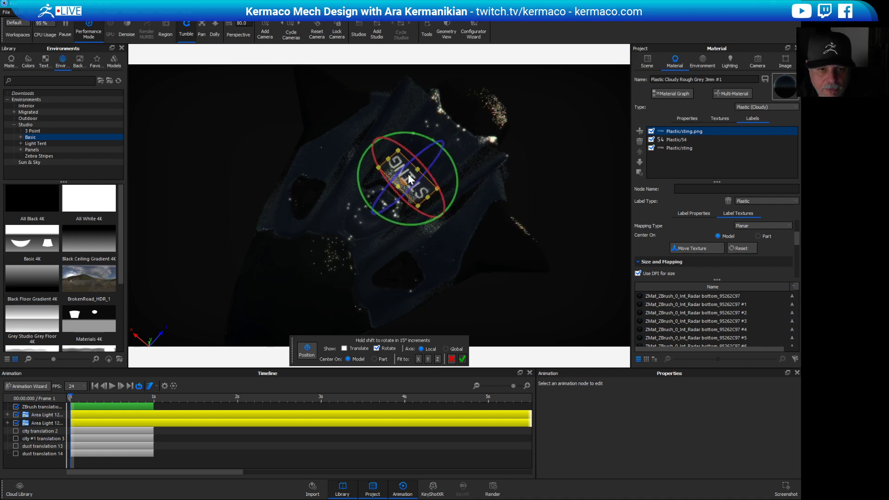
pyautogui.moveTo(457, 188); pyautogui.dragTo(458, 184)
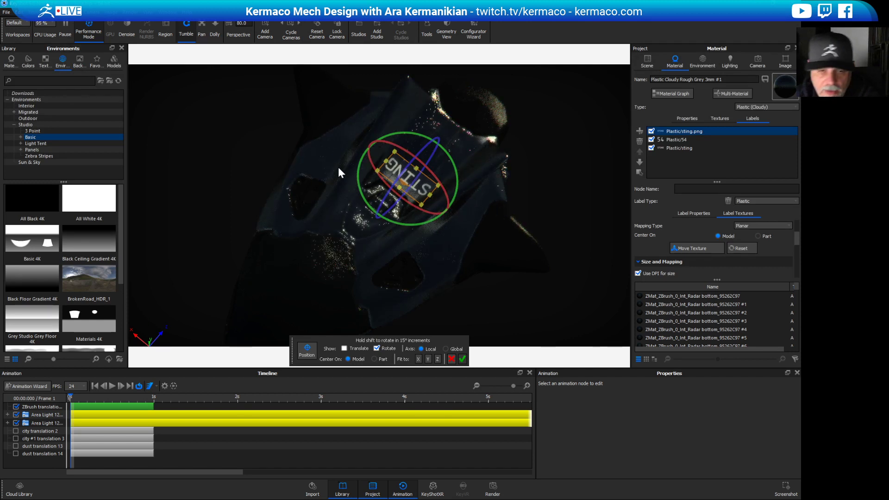
pyautogui.click(422, 223)
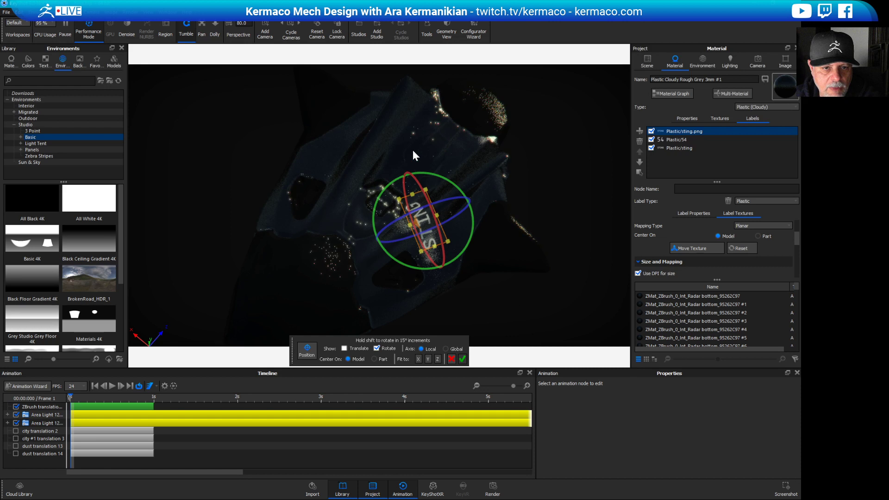
pyautogui.moveTo(413, 155); pyautogui.dragTo(411, 173)
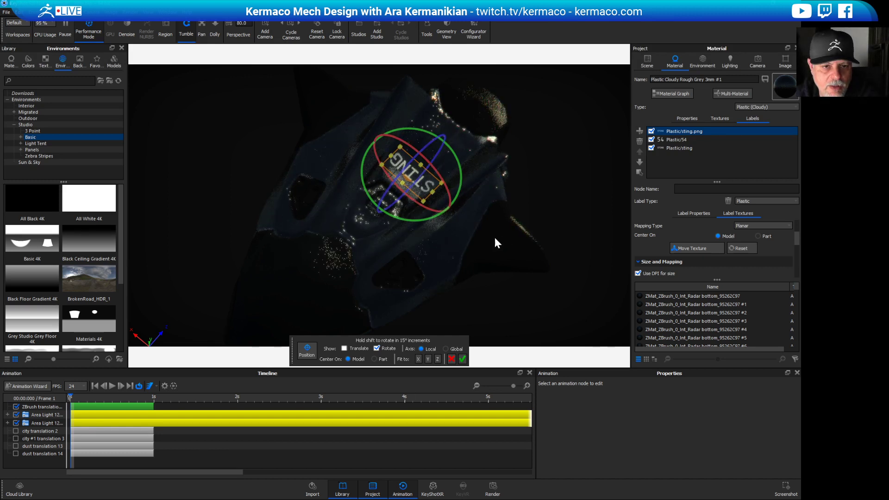
pyautogui.click(693, 247)
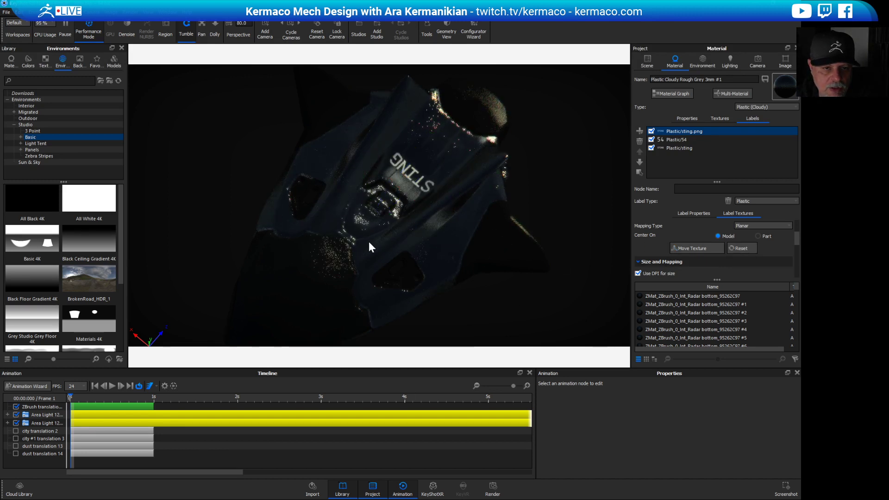
# Add manta.psd as a label on the drone's black nose part and accept its initial placement.
pyautogui.moveTo(331, 262); pyautogui.dragTo(370, 252)
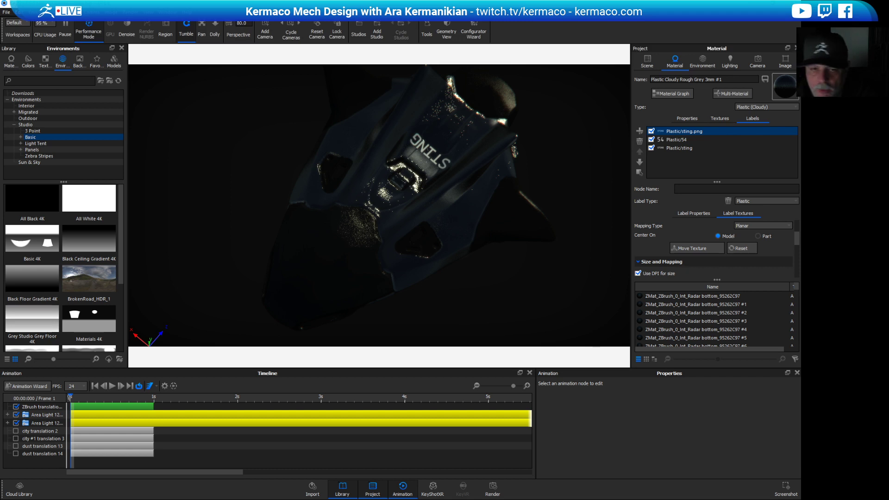
pyautogui.moveTo(5, 290); pyautogui.dragTo(324, 295)
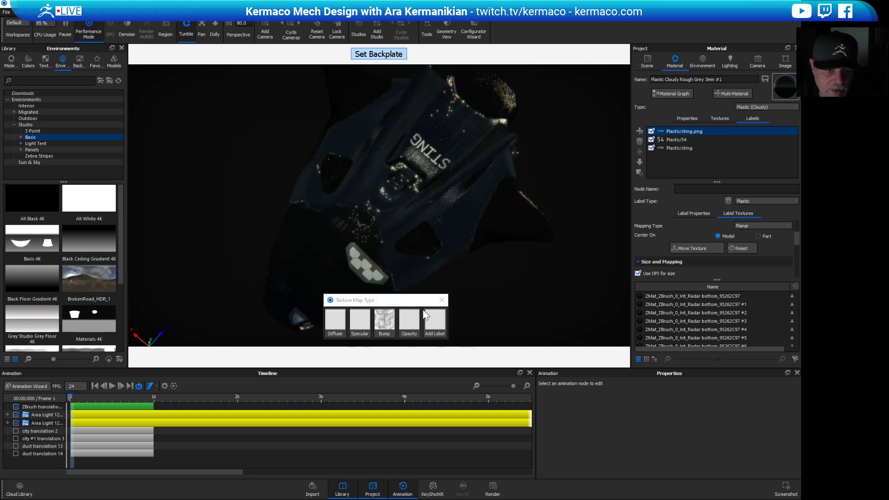
pyautogui.click(439, 322)
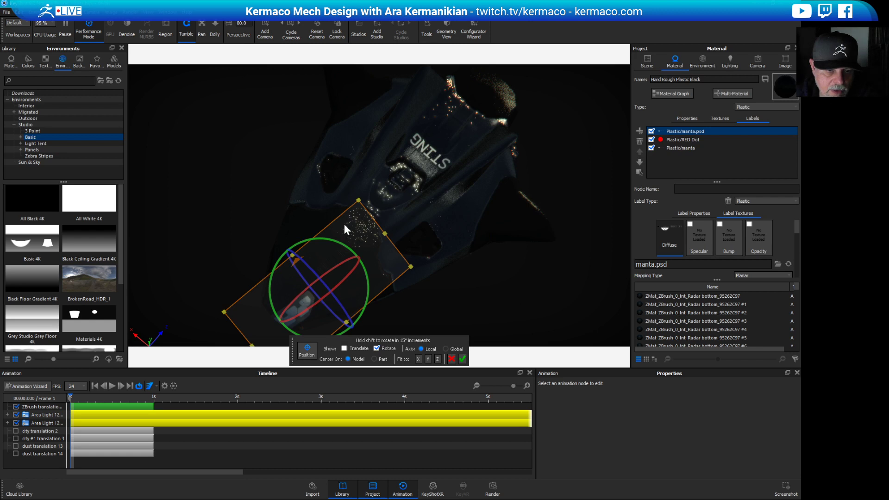
pyautogui.press('Return')
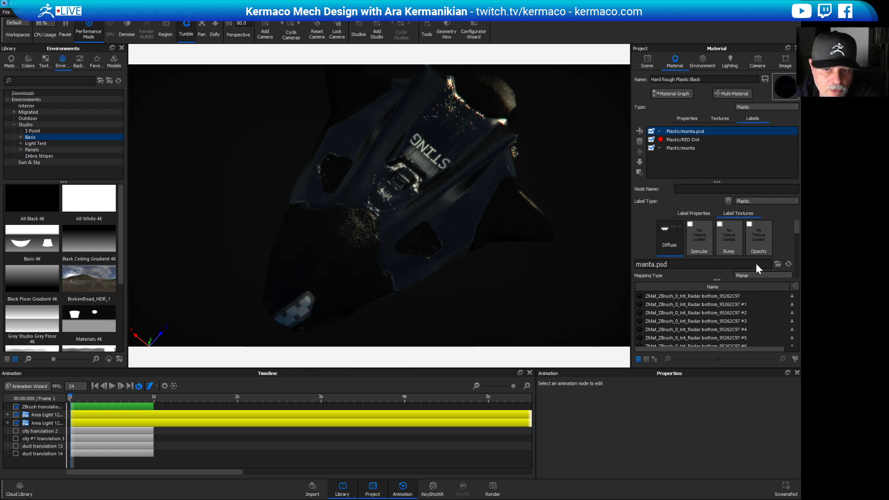
# Scale down the manta.psd label on the nose and rotate it slightly.
pyautogui.scroll(-3, 796, 230)
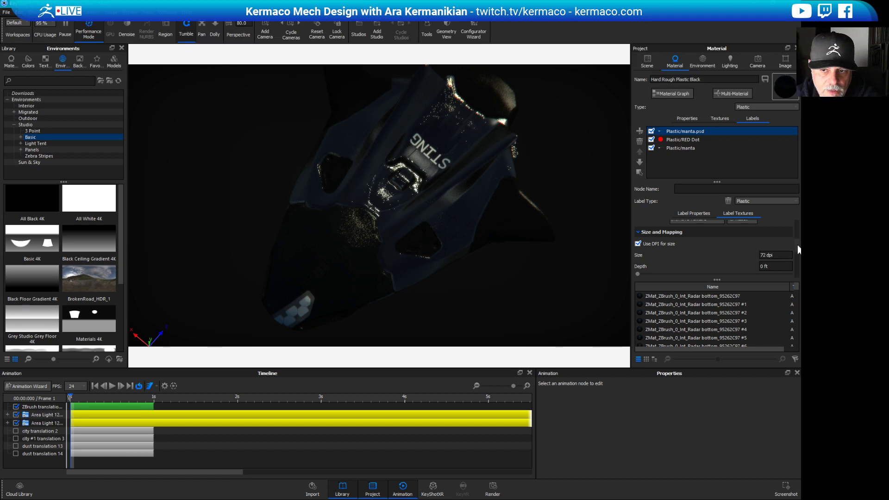
pyautogui.scroll(2, 798, 250)
pyautogui.click(681, 259)
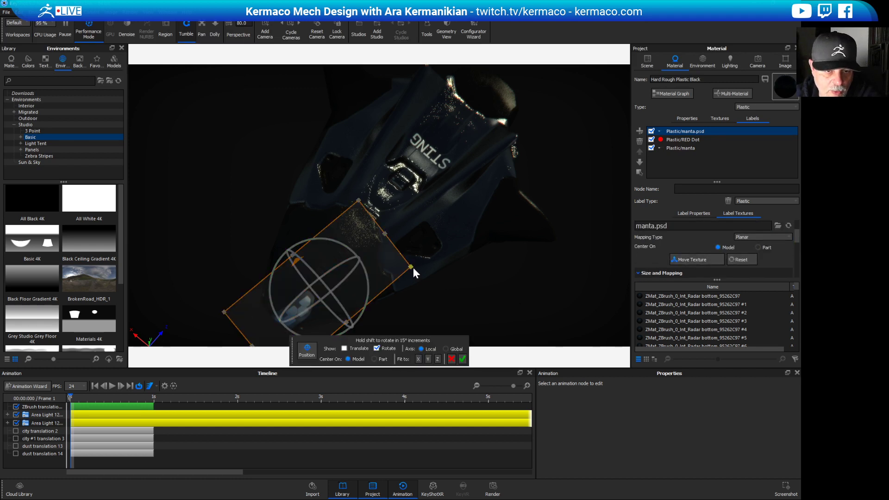
pyautogui.moveTo(412, 267); pyautogui.dragTo(320, 278)
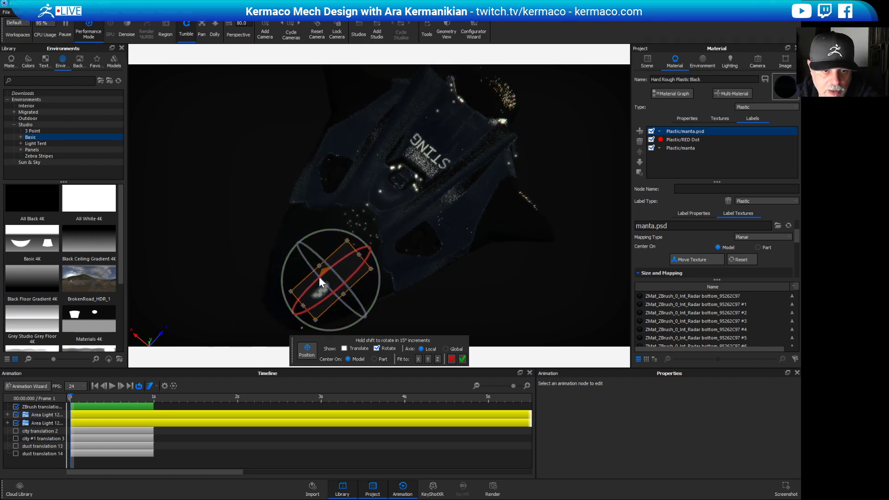
pyautogui.moveTo(352, 234); pyautogui.dragTo(357, 233)
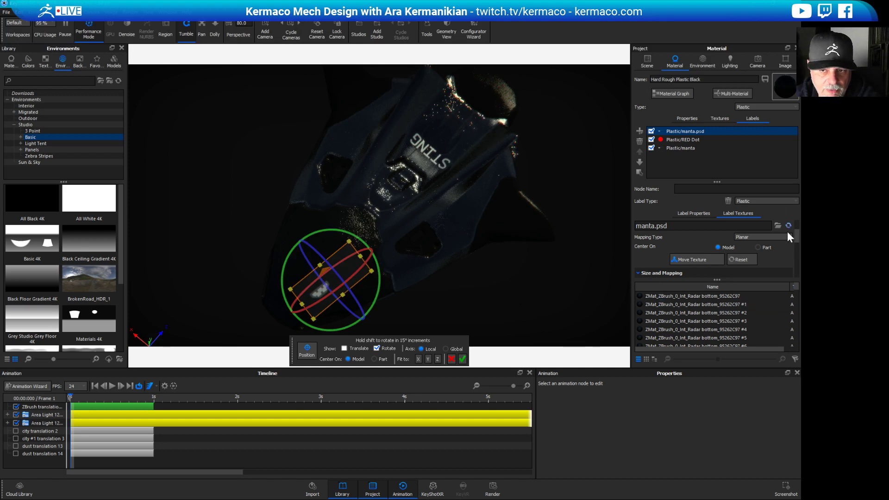
# Place the checkered manta.psd graphic on the side of the nose and accept the placement.
pyautogui.scroll(-5, 798, 241)
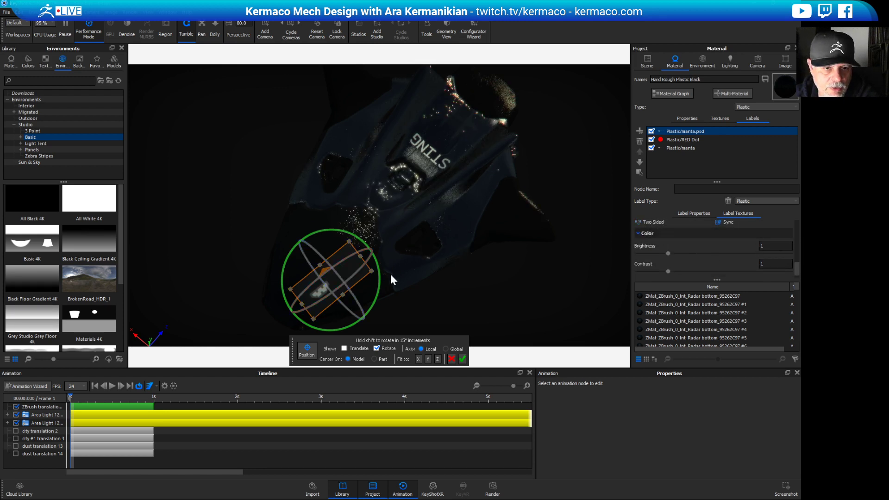
pyautogui.moveTo(455, 292); pyautogui.dragTo(415, 165)
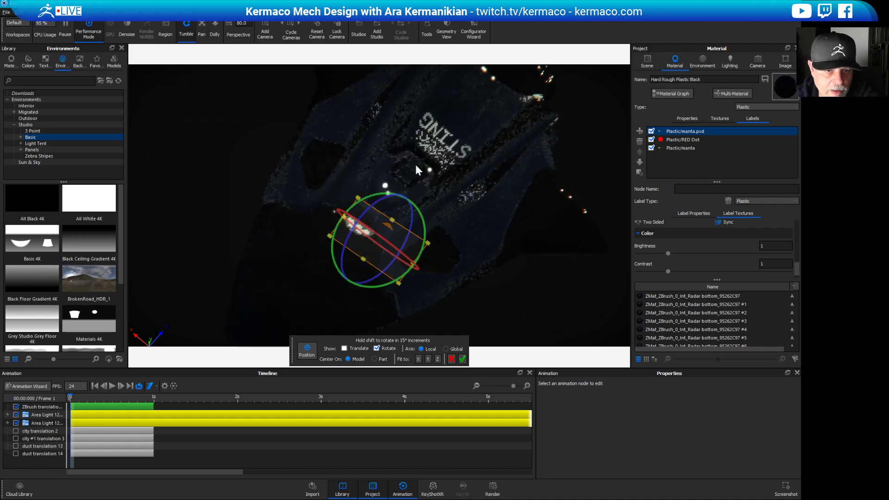
pyautogui.moveTo(328, 308); pyautogui.dragTo(305, 215)
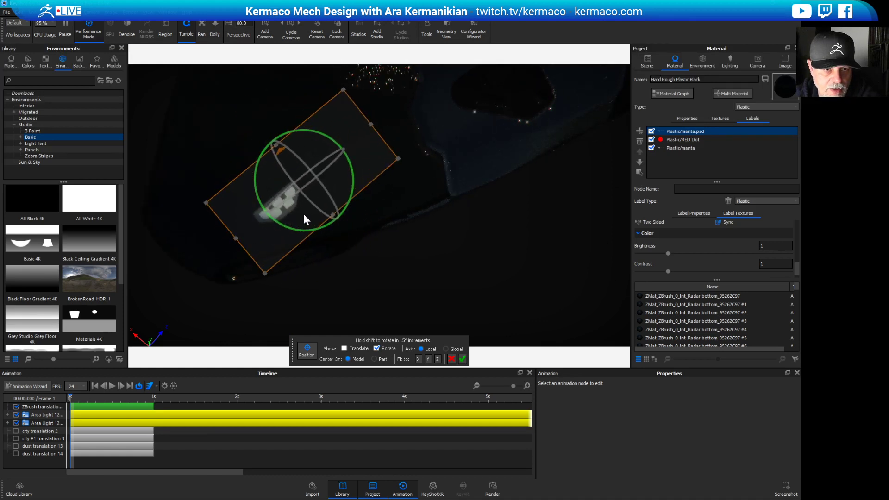
pyautogui.click(312, 152)
pyautogui.moveTo(312, 152); pyautogui.dragTo(302, 169)
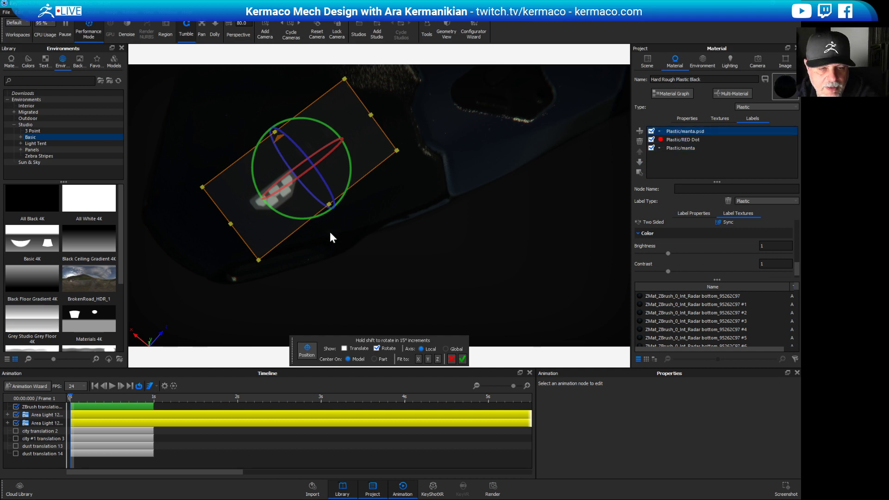
pyautogui.click(463, 359)
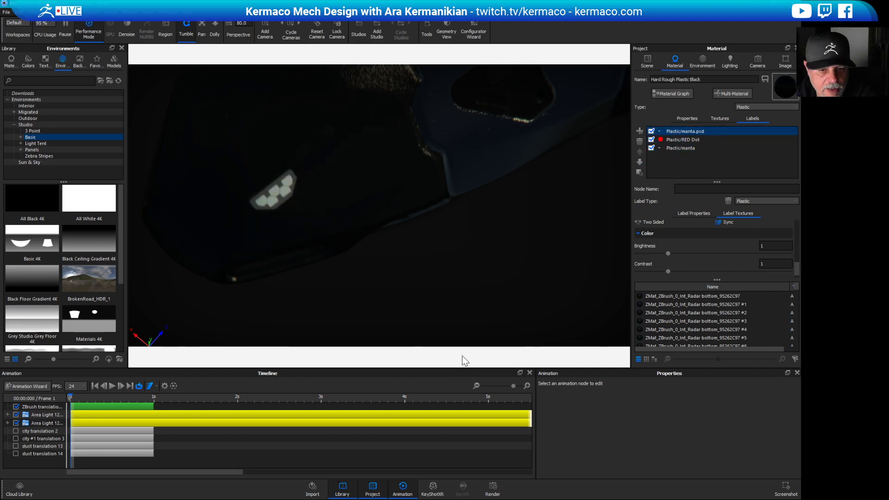
# Examine the drone's underside and the brainly and manta.psd labels of the Hard Rough Plastic Black material.
pyautogui.moveTo(578, 276); pyautogui.dragTo(463, 186)
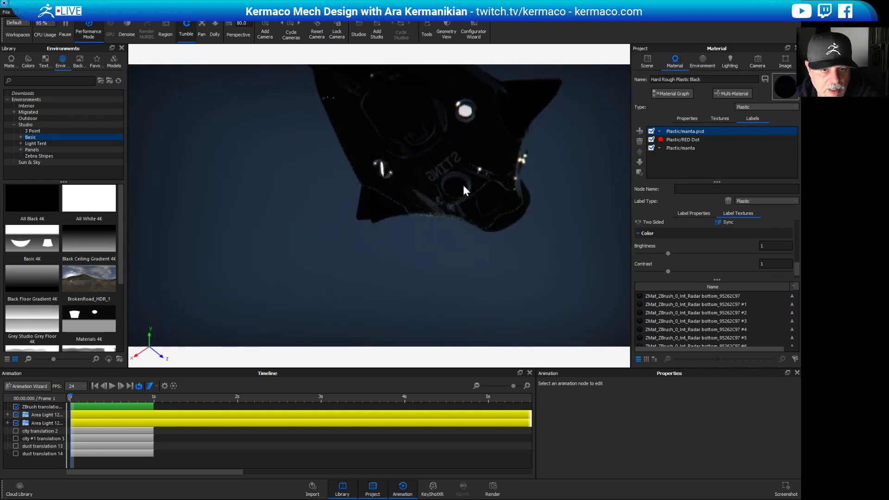
pyautogui.click(685, 147)
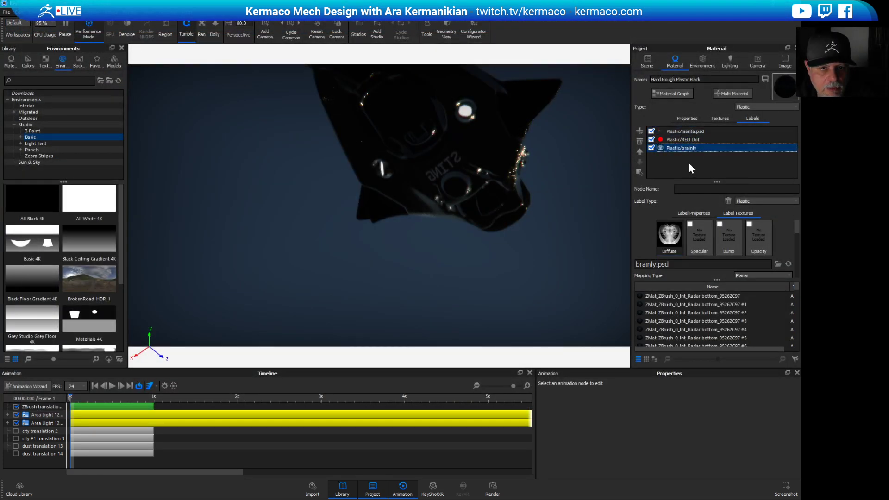
pyautogui.moveTo(554, 194); pyautogui.dragTo(567, 245)
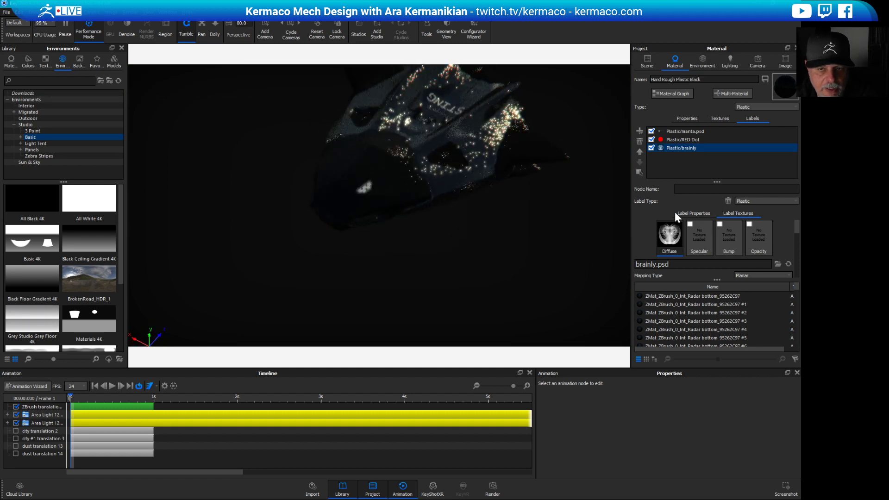
pyautogui.keyDown('ctrl'); pyautogui.click(690, 131); pyautogui.keyUp('ctrl')
pyautogui.keyDown('ctrl'); pyautogui.click(689, 130); pyautogui.keyUp('ctrl')
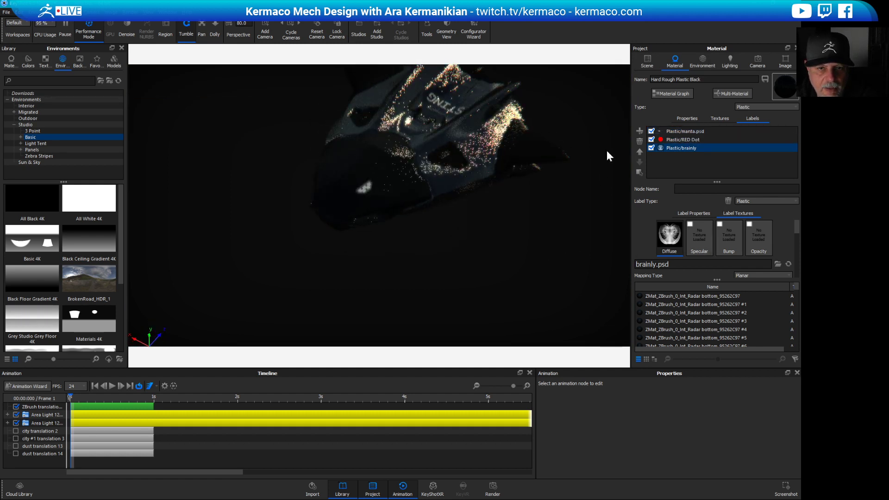
# Reopen the nose's Hard Rough Plastic Black material and show its Material Graph in a maximized window.
pyautogui.rightClick(365, 190)
pyautogui.click(653, 142)
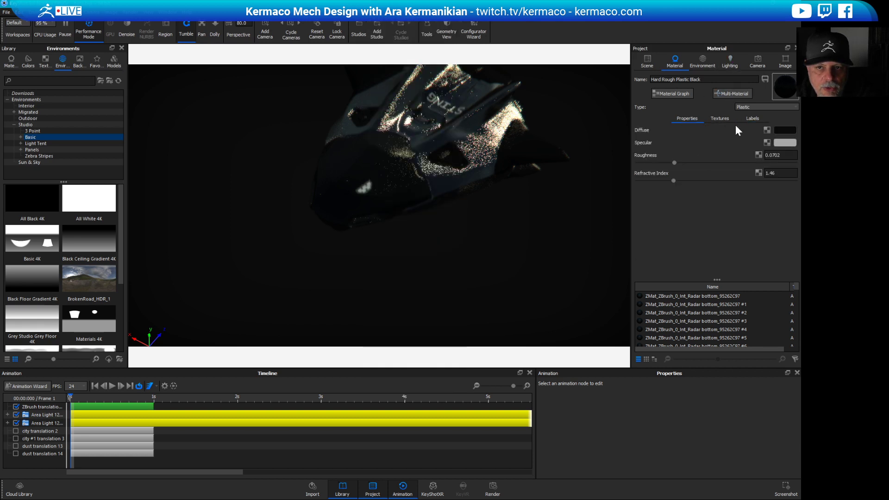
pyautogui.click(752, 118)
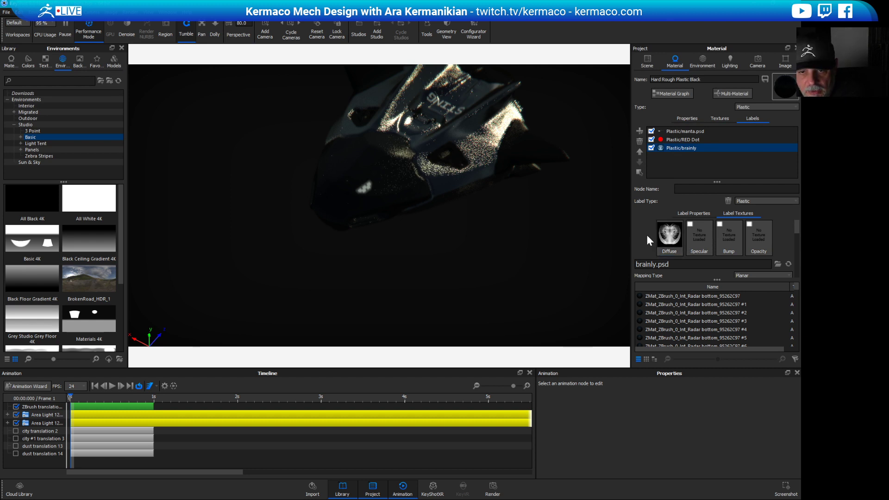
pyautogui.click(675, 93)
pyautogui.moveTo(261, 277); pyautogui.dragTo(253, 348)
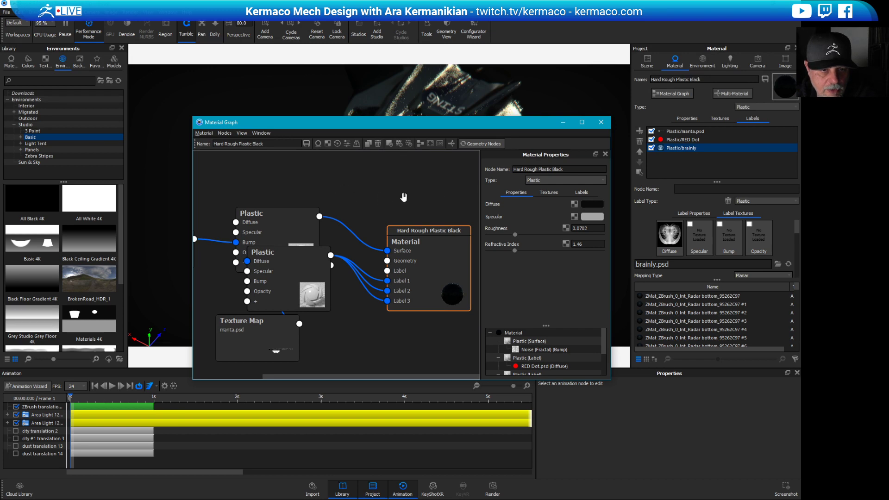
pyautogui.click(582, 122)
# Spread out the overlapping RED Dot, brainly and manta.psd texture maps, their Plastic nodes and the Material node in the graph.
pyautogui.moveTo(210, 257); pyautogui.dragTo(182, 214)
pyautogui.moveTo(335, 290); pyautogui.dragTo(112, 320)
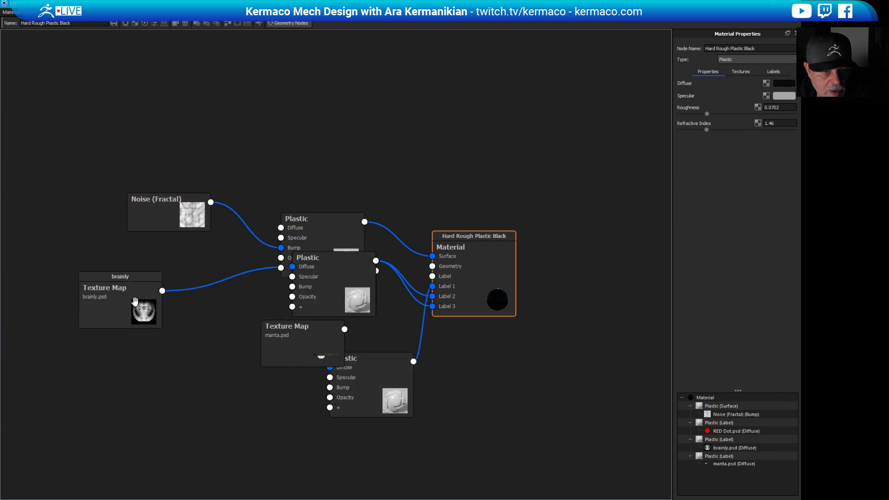
pyautogui.moveTo(316, 289); pyautogui.dragTo(199, 390)
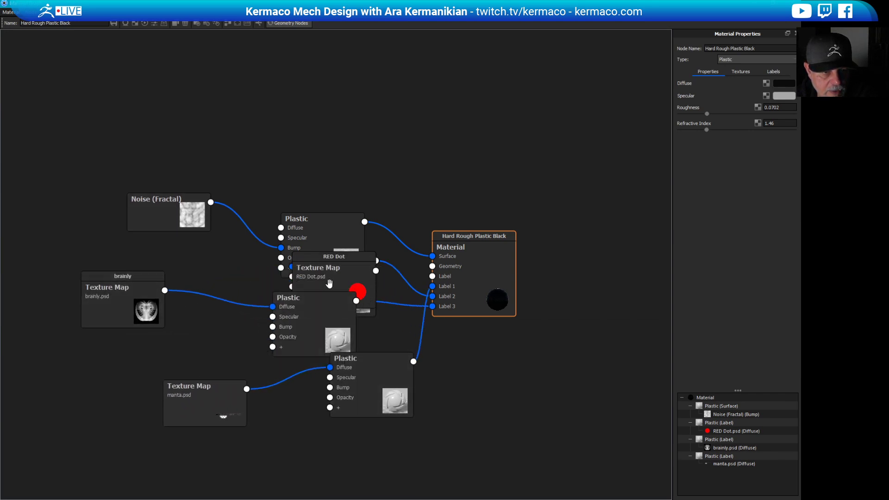
pyautogui.moveTo(288, 301); pyautogui.dragTo(213, 363)
pyautogui.moveTo(304, 280); pyautogui.dragTo(257, 137)
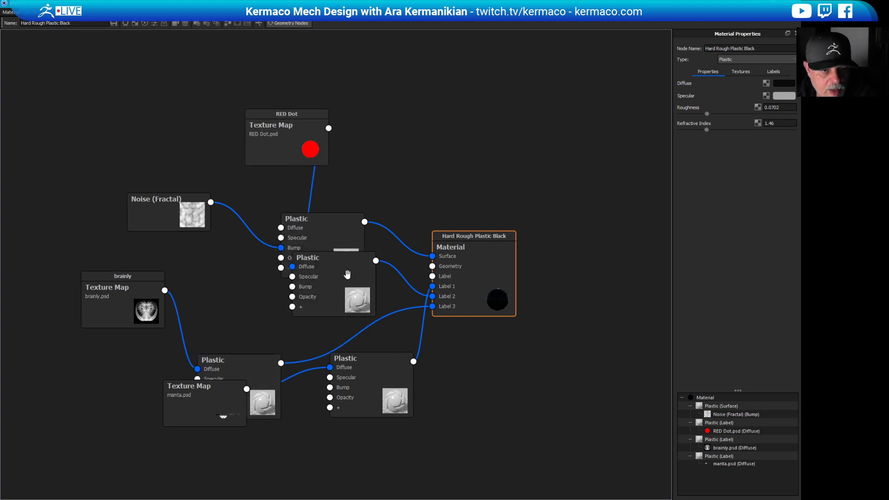
pyautogui.moveTo(353, 281); pyautogui.dragTo(417, 147)
pyautogui.moveTo(456, 247); pyautogui.dragTo(600, 225)
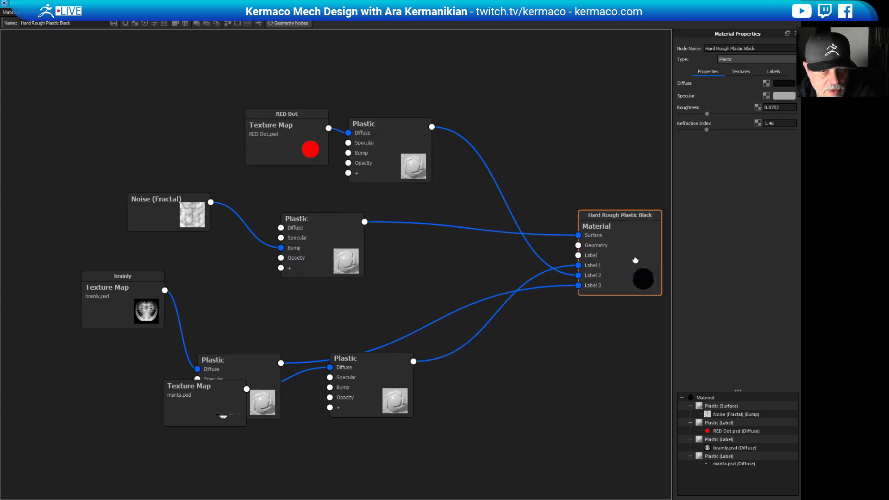
pyautogui.moveTo(336, 375); pyautogui.dragTo(432, 386)
pyautogui.moveTo(245, 369); pyautogui.dragTo(290, 329)
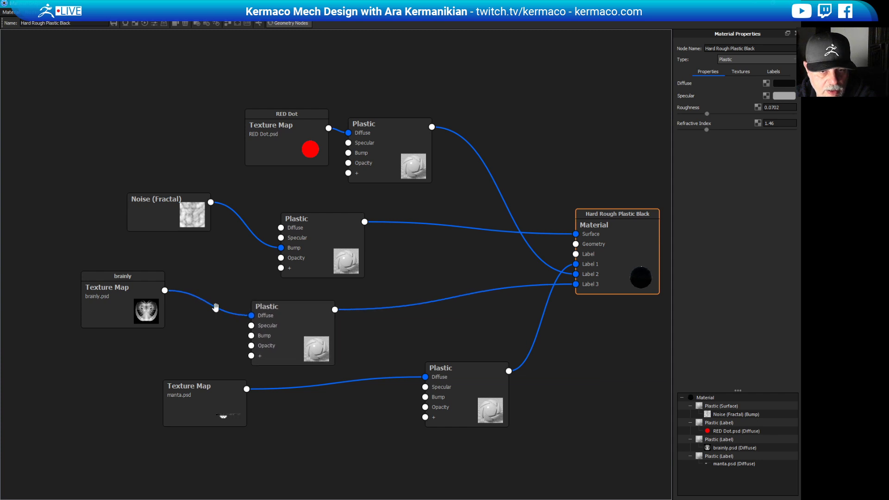
# Delete the brainly texture map and its connected Plastic label node from the Material Graph, and leave the graph window.
pyautogui.click(106, 317)
pyautogui.press('Delete')
pyautogui.moveTo(268, 326); pyautogui.dragTo(299, 320)
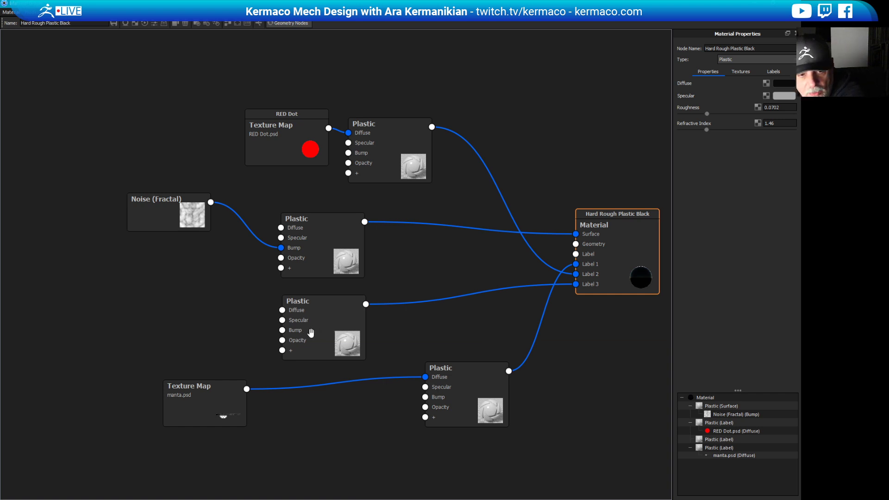
pyautogui.press('Delete')
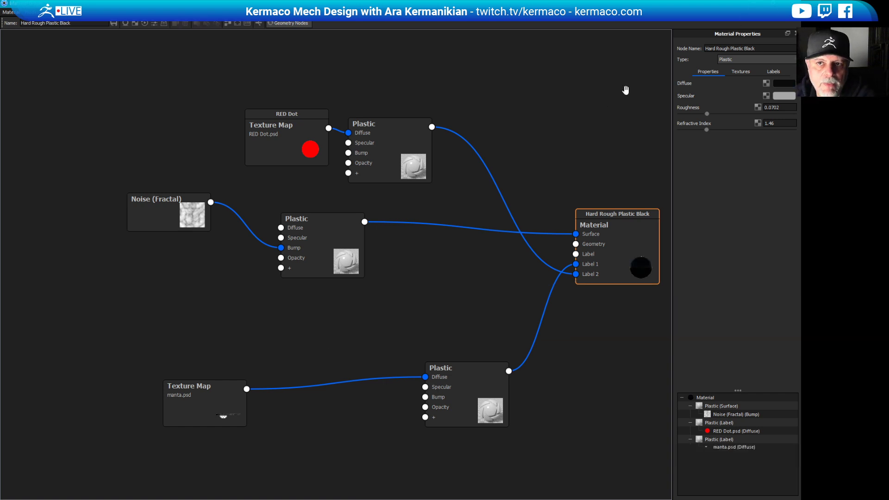
pyautogui.press('super+Down')
pyautogui.click(605, 123)
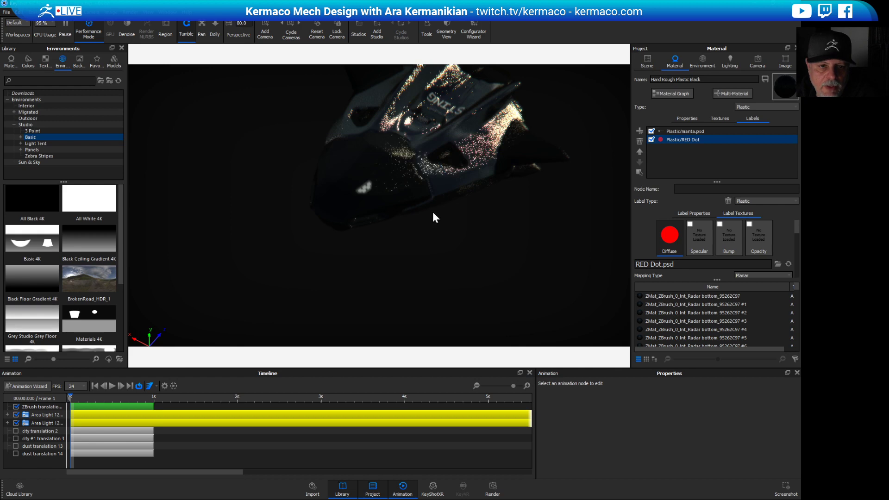
# Open the labels of the Plastic Cloudy Rough Grey 3mm #1 material on the drone's underside and select the sting.png label.
pyautogui.moveTo(427, 185); pyautogui.dragTo(548, 103)
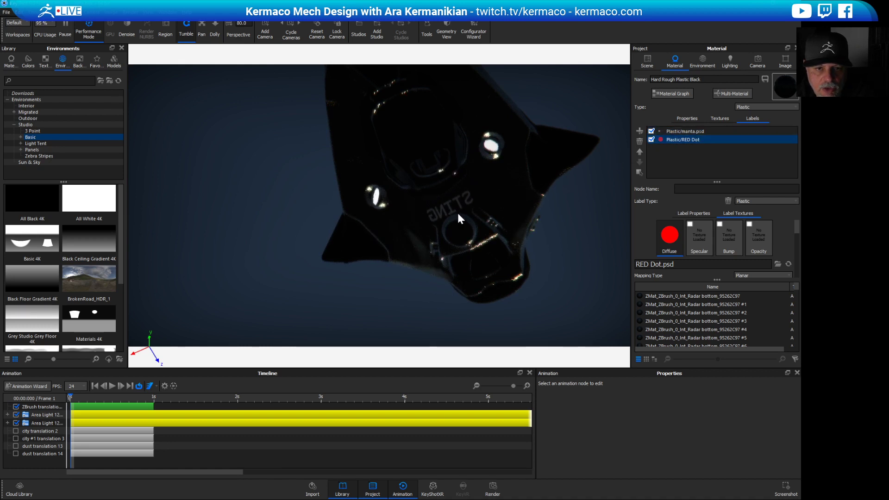
pyautogui.rightClick(507, 194)
pyautogui.click(532, 31)
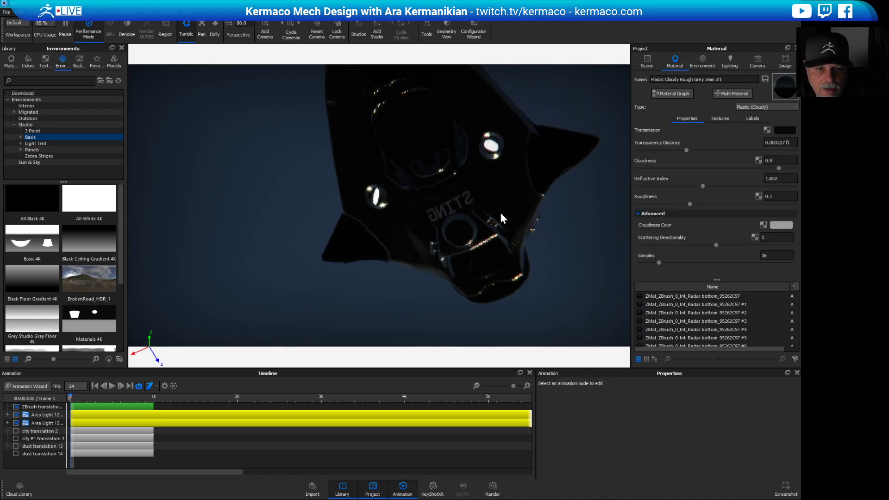
pyautogui.click(754, 119)
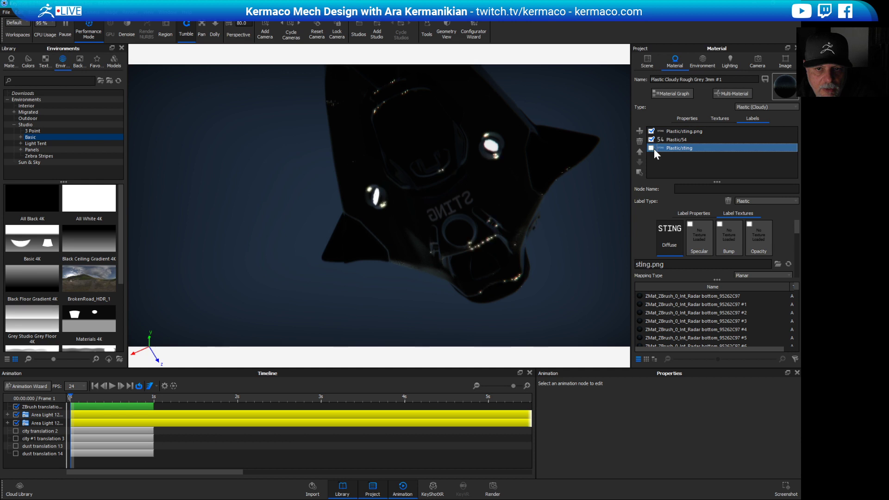
pyautogui.click(680, 143)
pyautogui.click(654, 132)
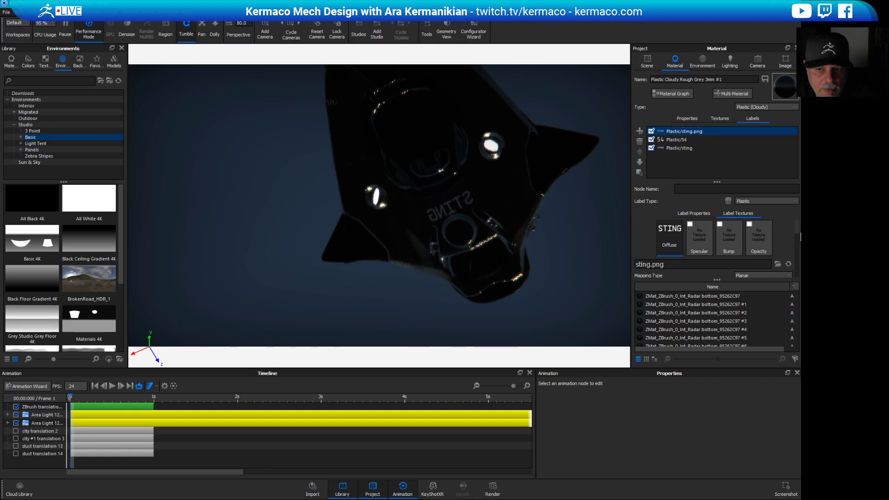
# Turn off Two Sided for the sting.png label texture and check the label from above the drone.
pyautogui.scroll(-1, 798, 234)
pyautogui.scroll(-3, 798, 234)
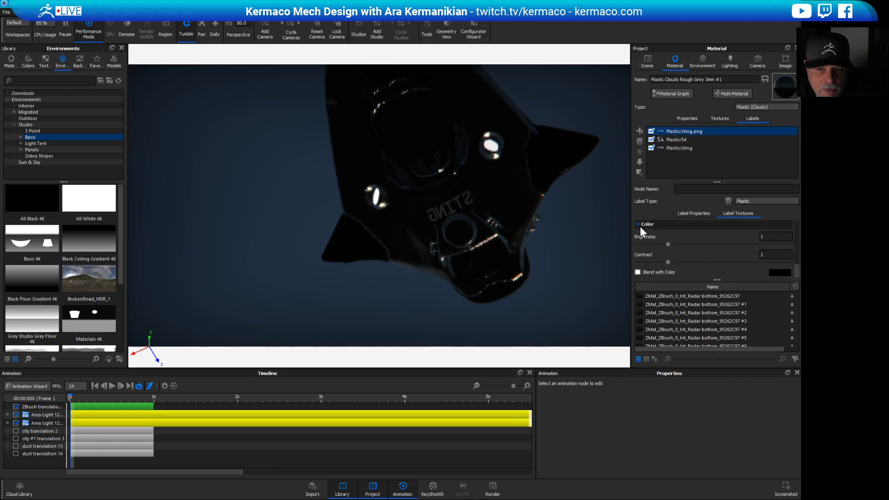
pyautogui.scroll(1, 798, 270)
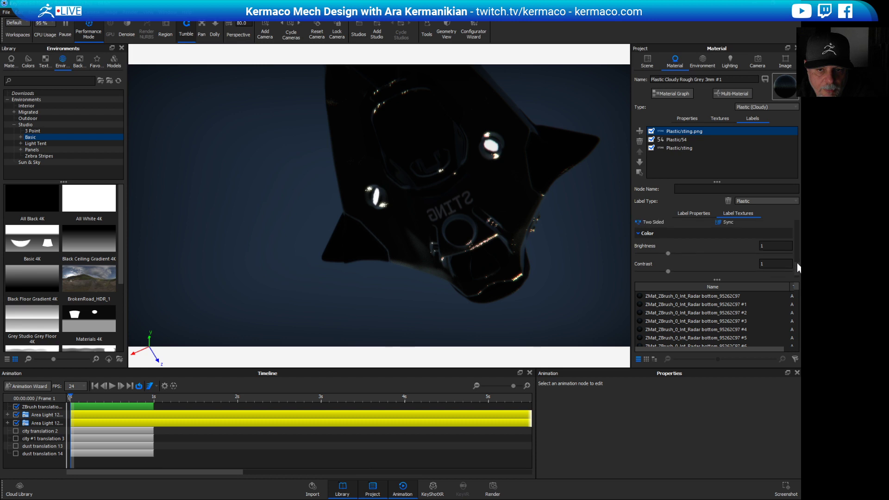
pyautogui.click(652, 221)
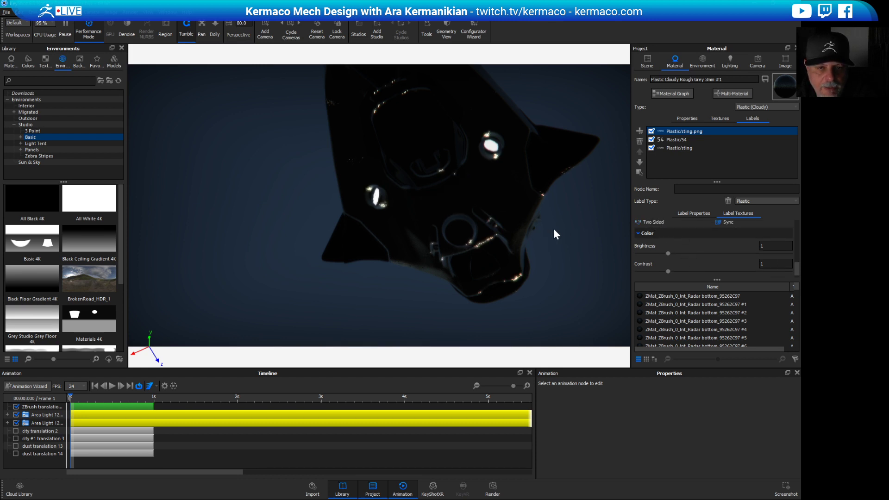
pyautogui.moveTo(554, 228); pyautogui.dragTo(479, 255)
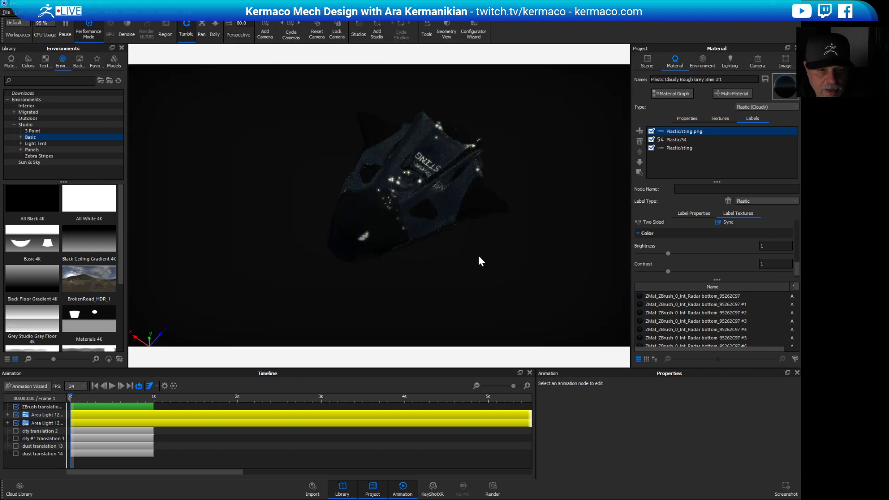
pyautogui.moveTo(491, 219); pyautogui.dragTo(518, 212)
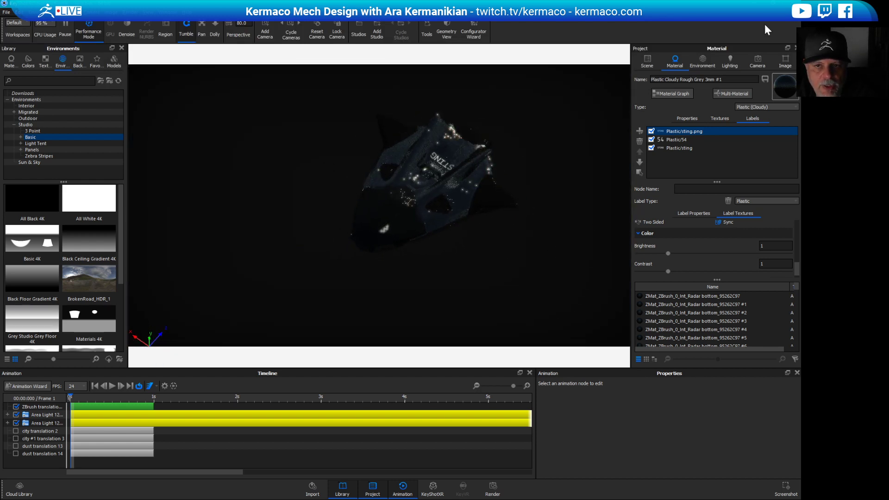
# Look through the scene tree for the hidden vehicle's part group within the hex model set.
pyautogui.click(648, 60)
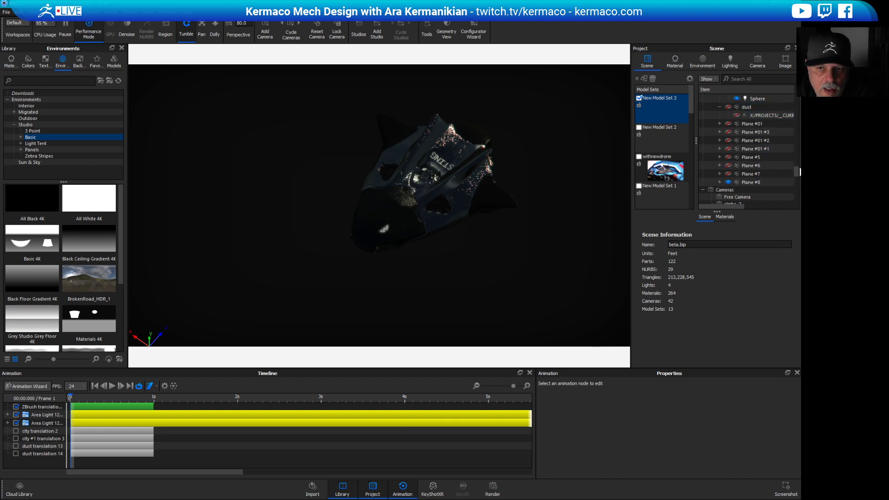
pyautogui.scroll(-10, 794, 167)
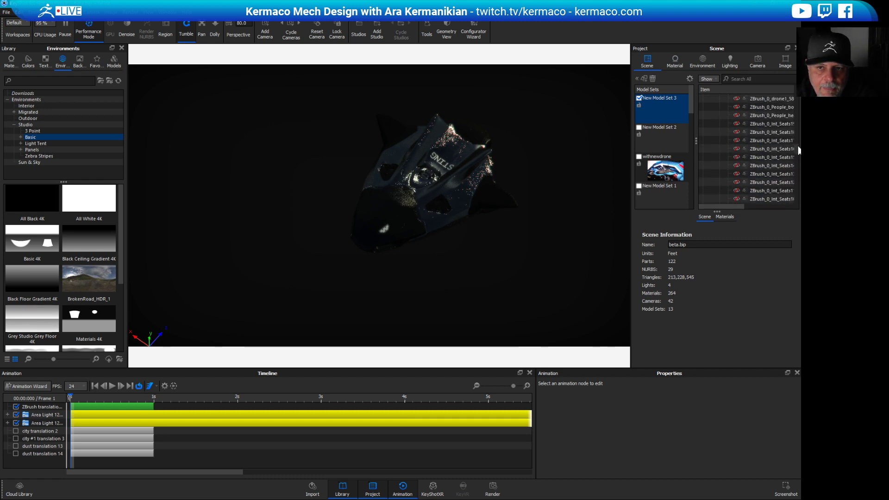
pyautogui.scroll(5, 791, 109)
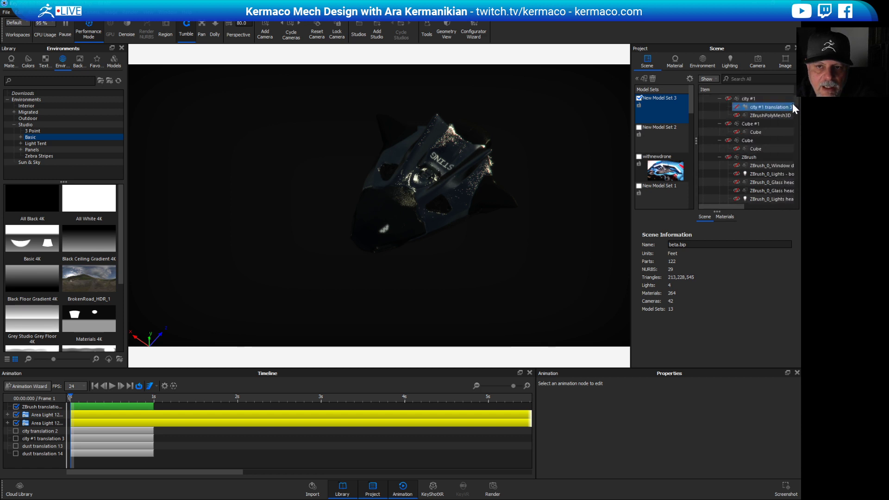
pyautogui.scroll(5, 793, 102)
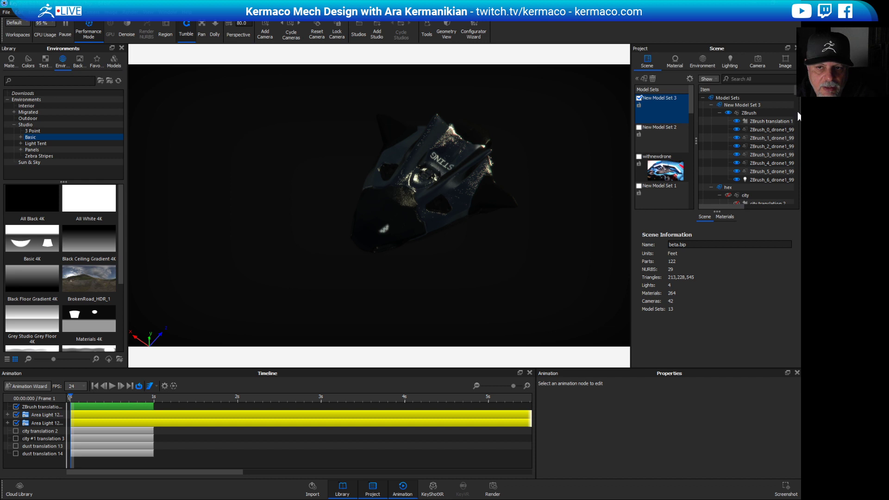
pyautogui.scroll(-3, 796, 103)
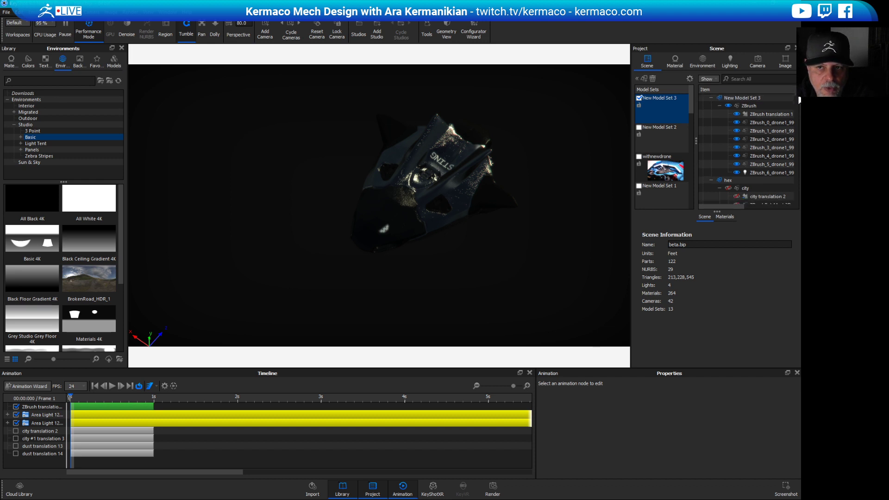
pyautogui.scroll(-2, 792, 103)
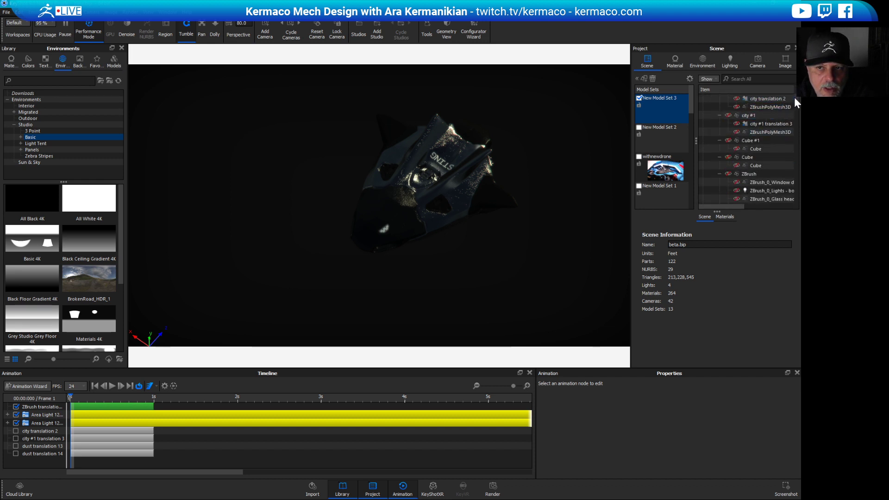
pyautogui.scroll(-3, 798, 106)
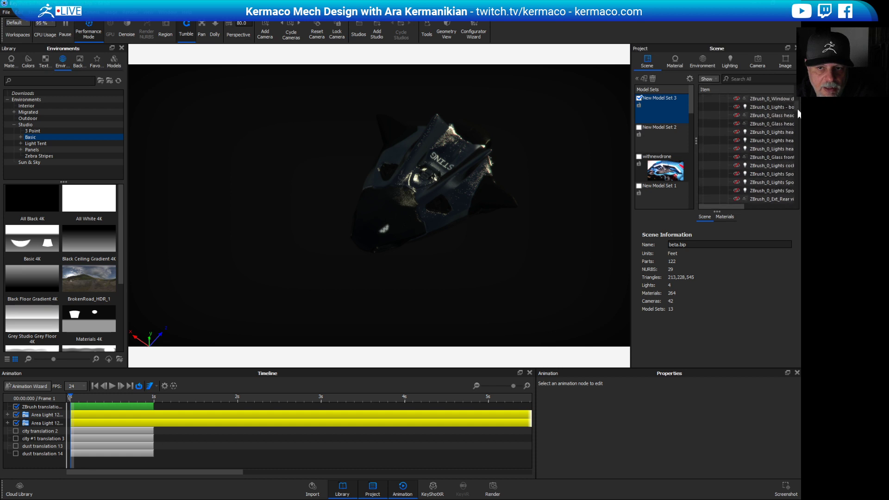
pyautogui.scroll(2, 797, 108)
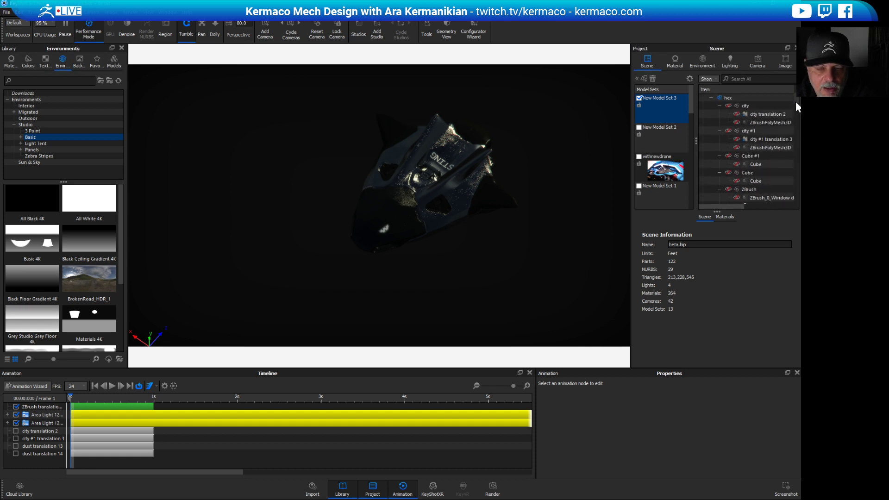
pyautogui.scroll(-1, 796, 104)
pyautogui.scroll(-1, 798, 111)
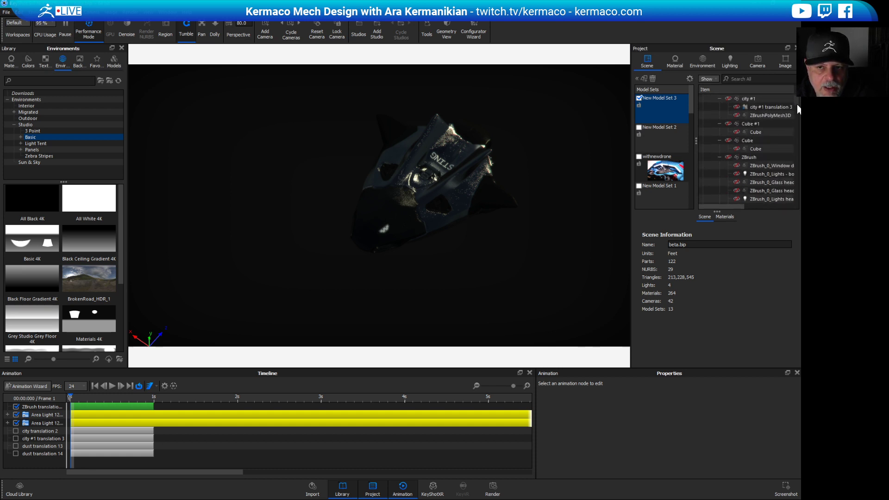
pyautogui.scroll(-2, 798, 116)
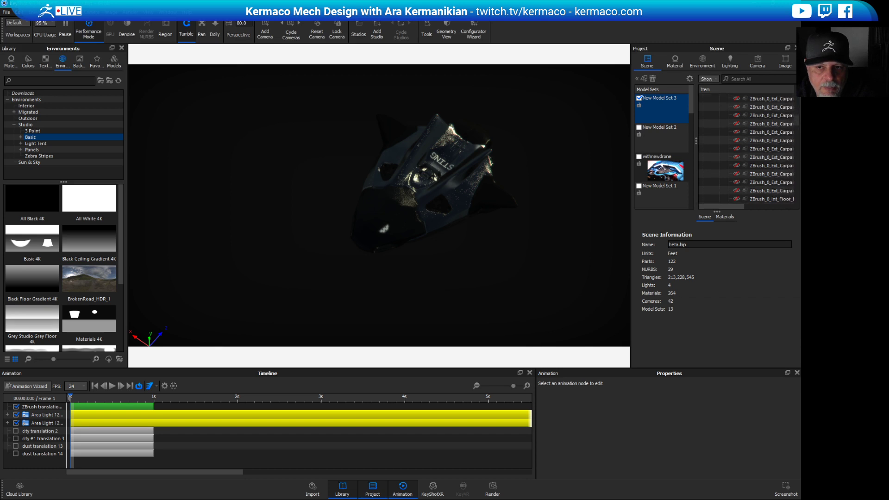
pyautogui.scroll(-4, 787, 123)
pyautogui.scroll(6, 787, 111)
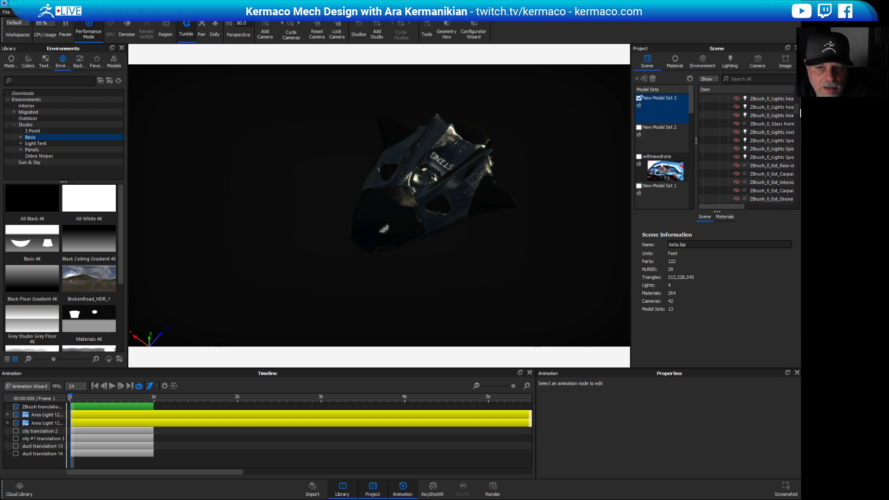
# Make the hidden ZBrush vehicle group in the hex model set visible.
pyautogui.click(723, 131)
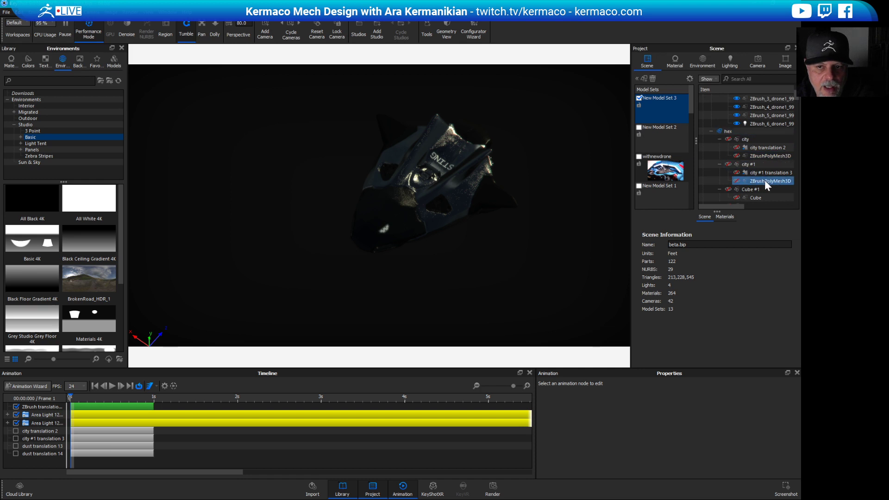
pyautogui.scroll(-2, 798, 99)
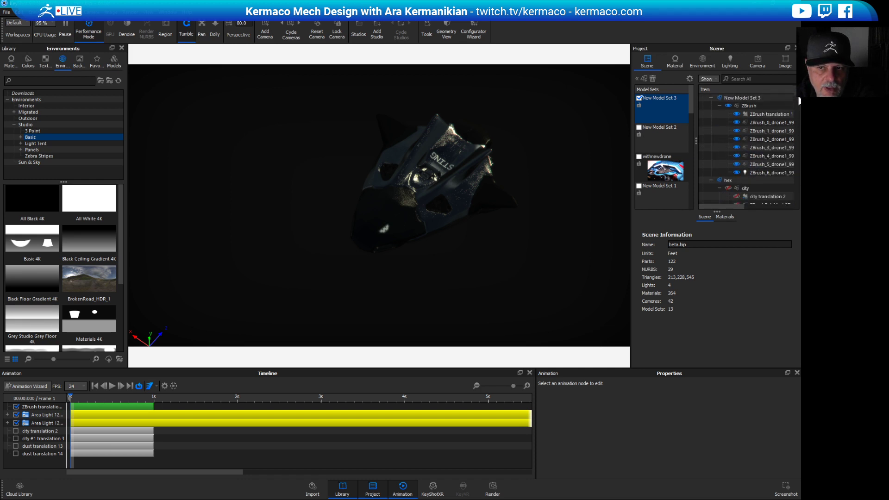
pyautogui.scroll(-5, 787, 139)
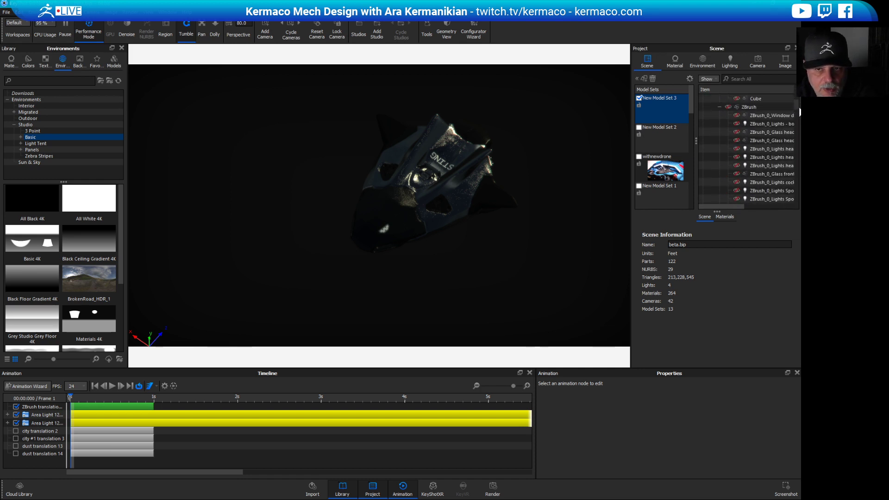
pyautogui.click(725, 124)
pyautogui.click(728, 124)
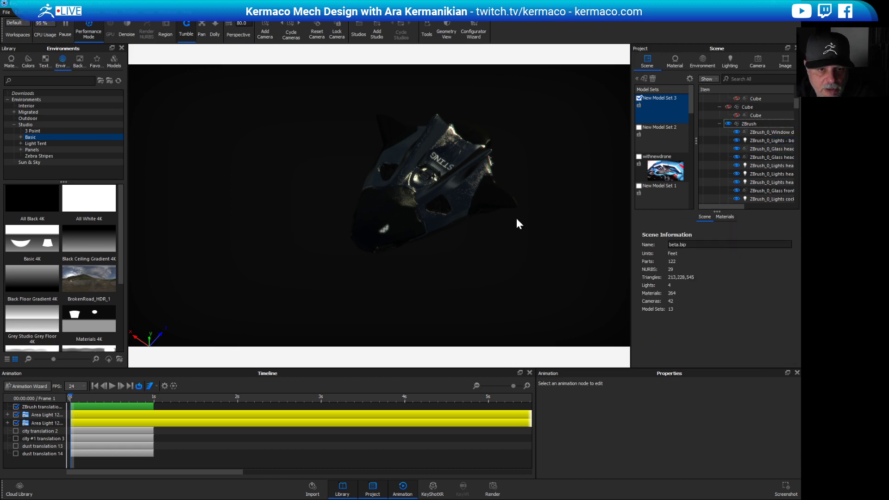
# Turn off Performance Mode and view the whole blue vehicle from above its front.
pyautogui.moveTo(516, 245); pyautogui.dragTo(457, 195)
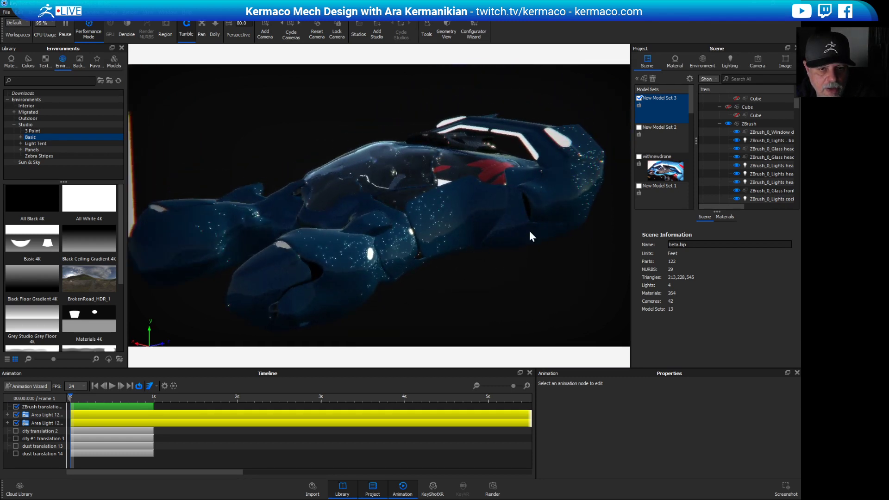
pyautogui.click(90, 27)
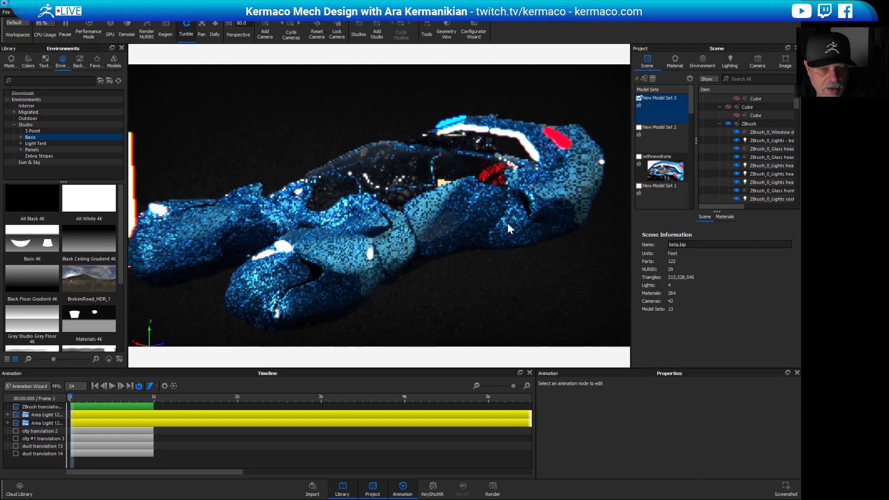
pyautogui.moveTo(508, 223); pyautogui.dragTo(526, 234)
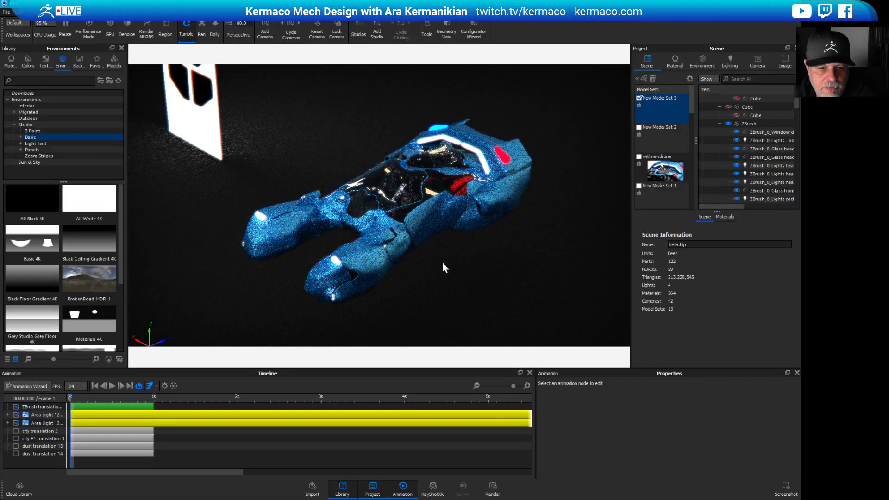
pyautogui.moveTo(512, 265)
pyautogui.mouseDown()
pyautogui.moveTo(482, 254)
pyautogui.moveTo(502, 250)
pyautogui.mouseUp()
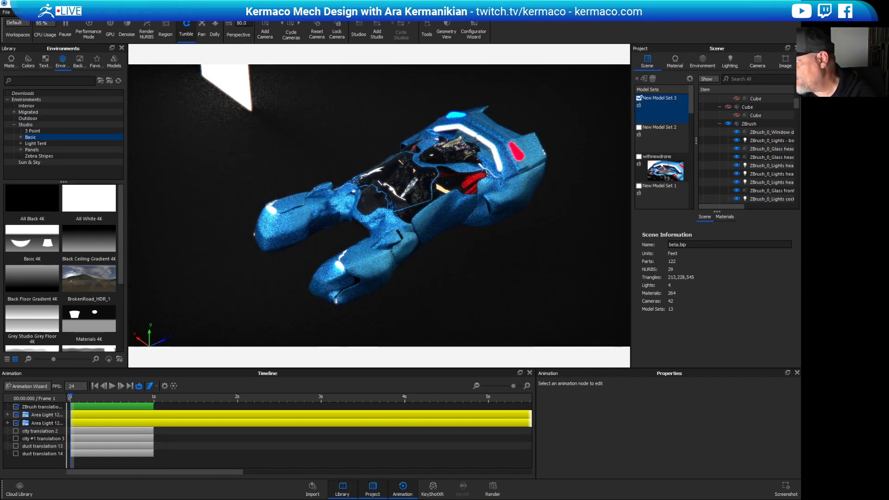
# Switch to Chrome, search Google for CHERENKOV BLUE in a new tab, and view the Wikipedia Cherenkov radiation images.
pyautogui.hotkey('alt', 'Tab')
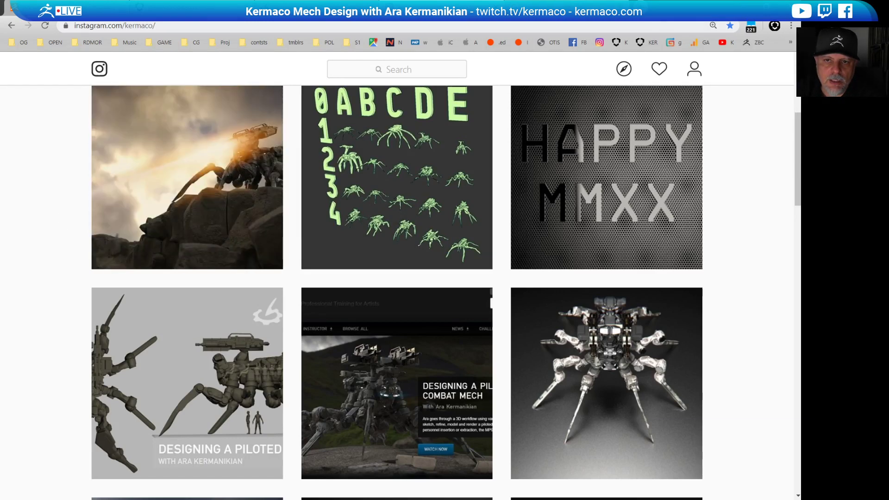
pyautogui.hotkey('ctrl', 't')
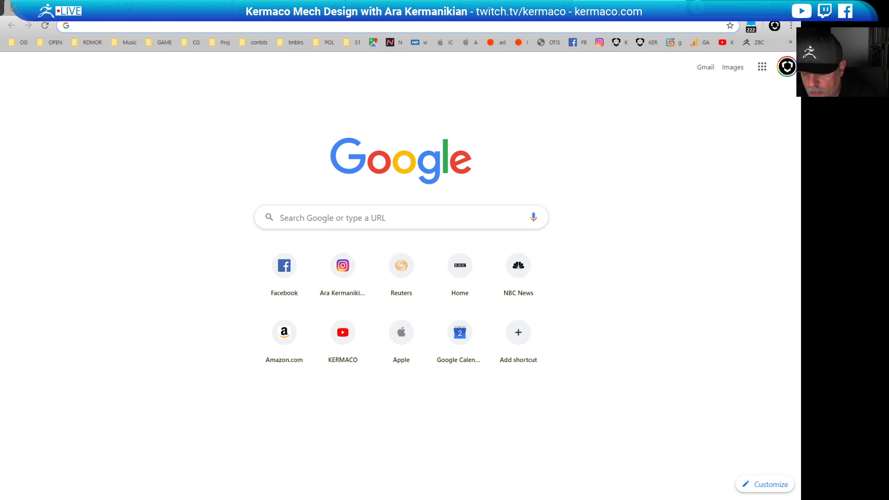
pyautogui.write('CHERNI')
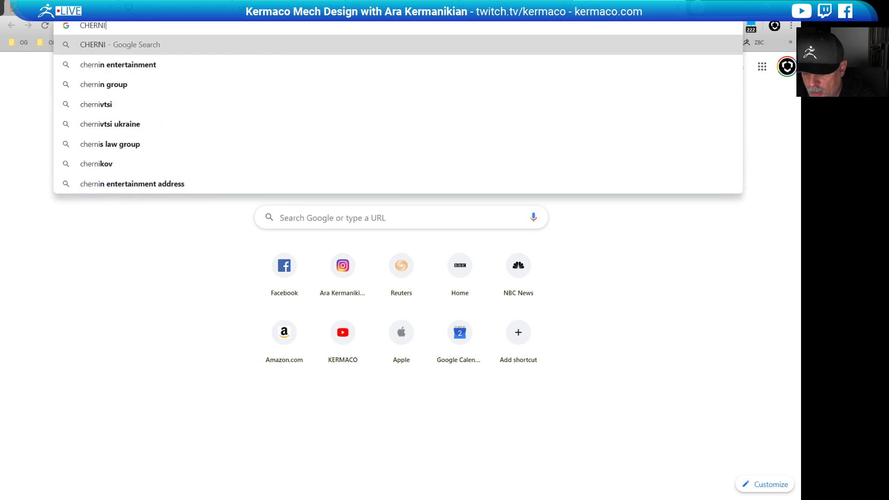
pyautogui.write('KOV BLUE')
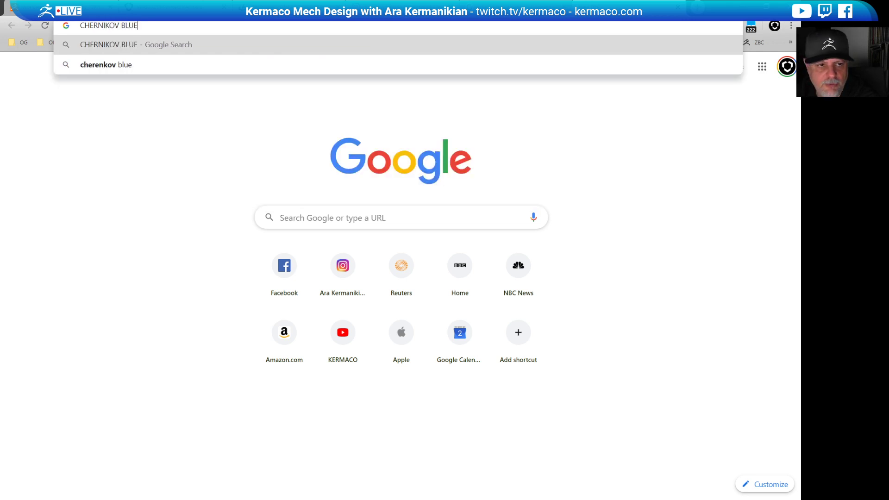
pyautogui.press('Return')
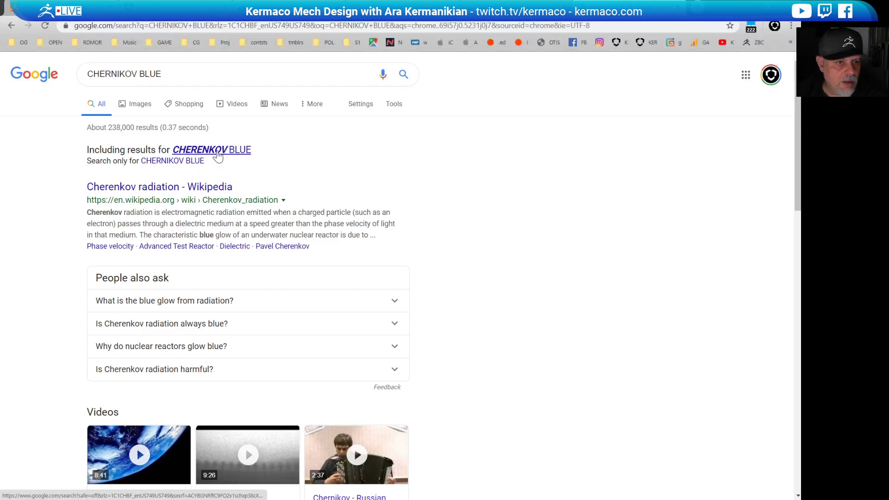
pyautogui.click(218, 156)
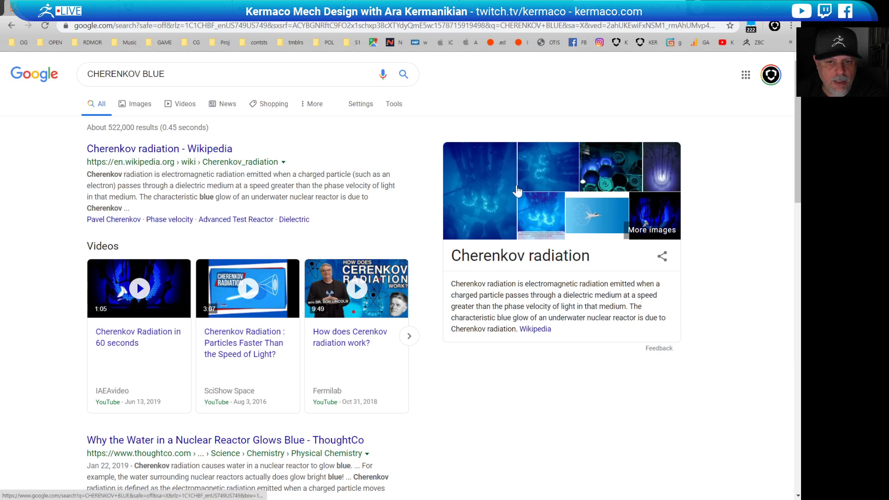
pyautogui.click(485, 210)
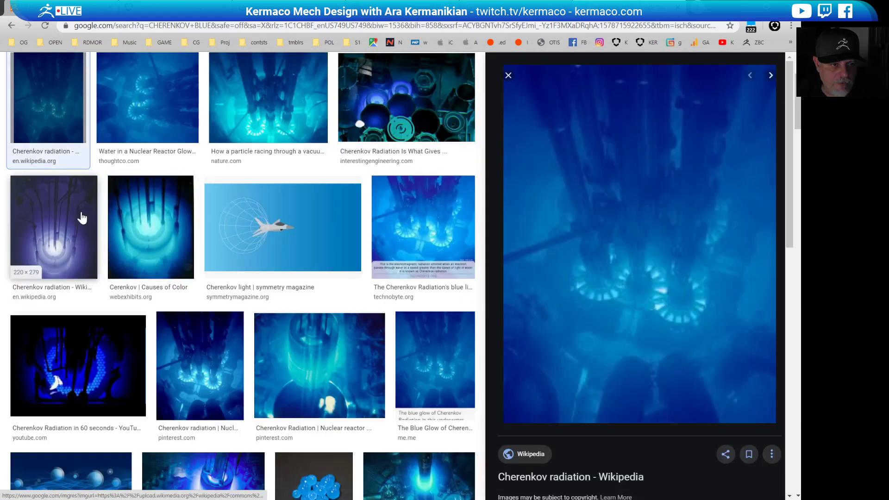
pyautogui.click(82, 217)
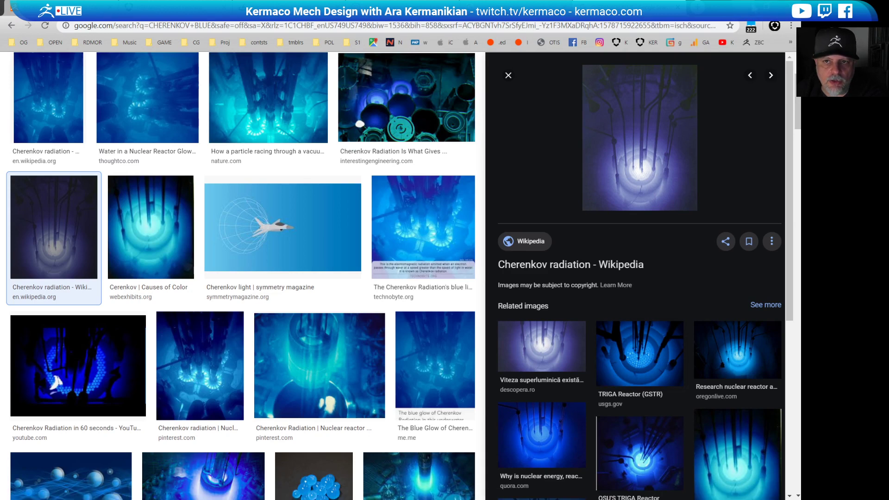
# Switch back to KeyShot and open the blue vehicle body's metallic paint material for editing.
pyautogui.hotkey('alt', 'Tab')
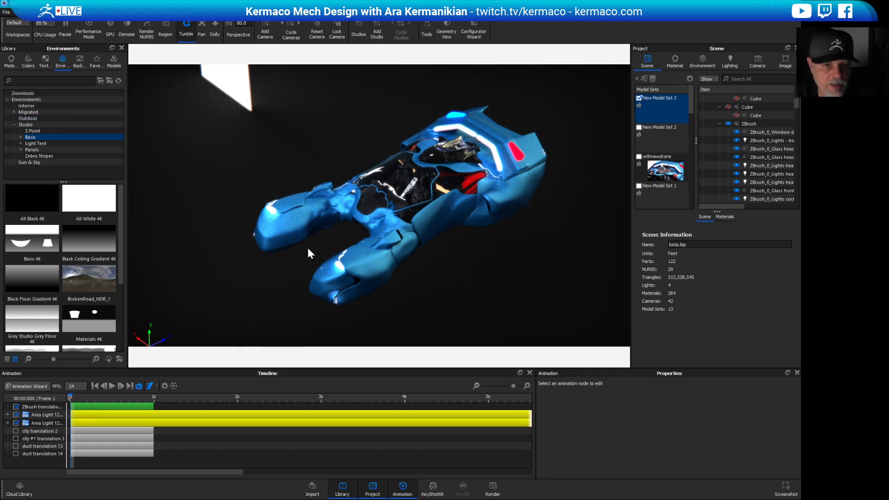
pyautogui.moveTo(526, 272); pyautogui.dragTo(513, 265)
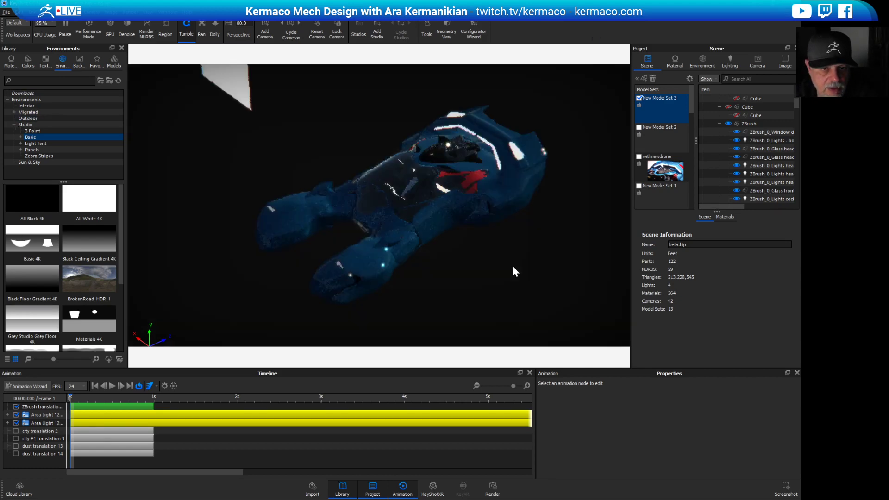
pyautogui.moveTo(585, 287); pyautogui.dragTo(279, 224)
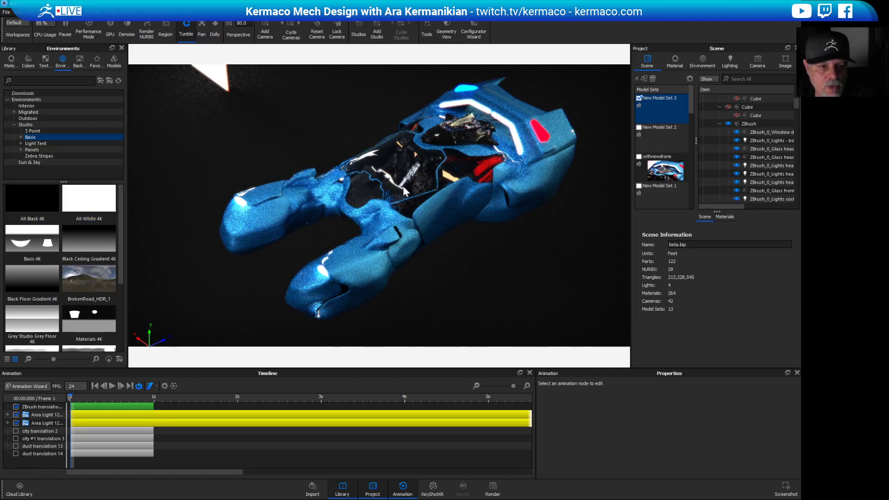
pyautogui.rightClick(539, 179)
pyautogui.click(563, 7)
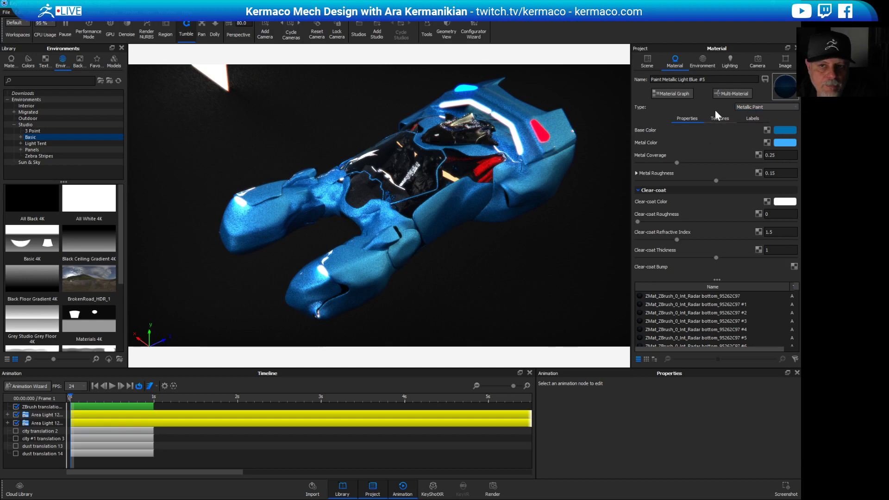
# Browse the material library's Paint category, comparing the Classic and Traditional metallic paints.
pyautogui.click(12, 63)
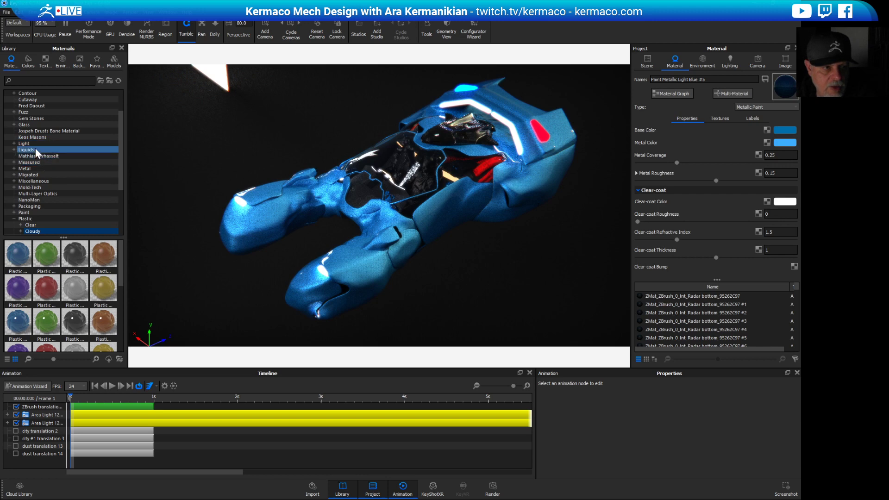
pyautogui.click(10, 212)
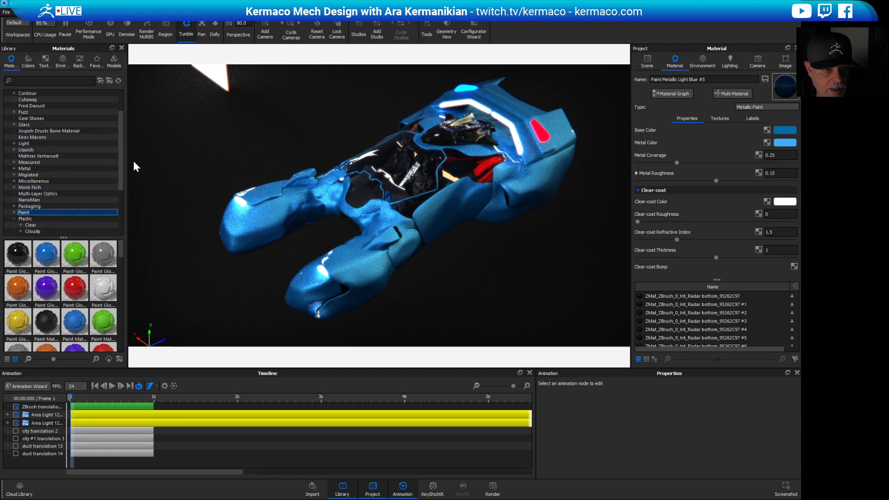
pyautogui.scroll(-3, 120, 171)
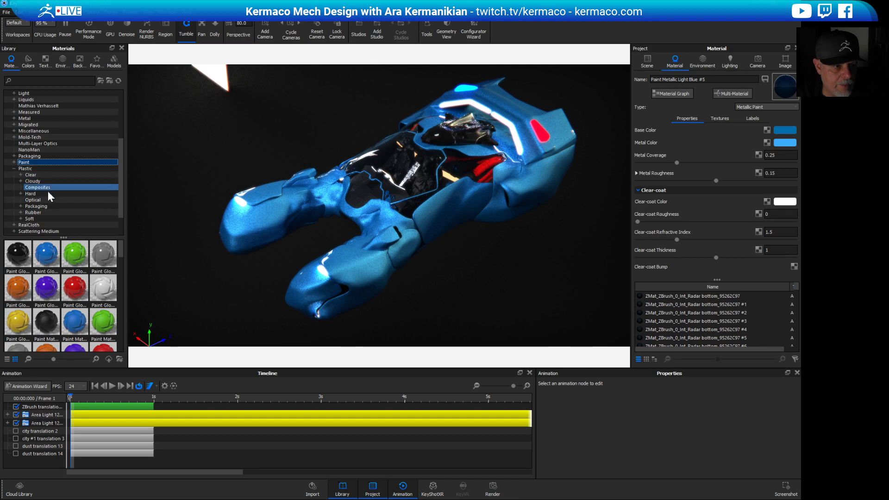
pyautogui.click(13, 162)
pyautogui.click(30, 169)
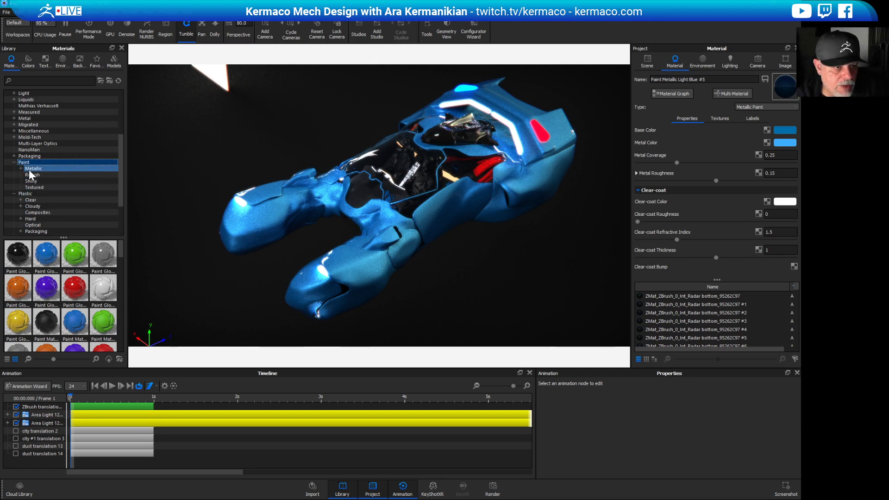
pyautogui.click(21, 168)
pyautogui.click(44, 175)
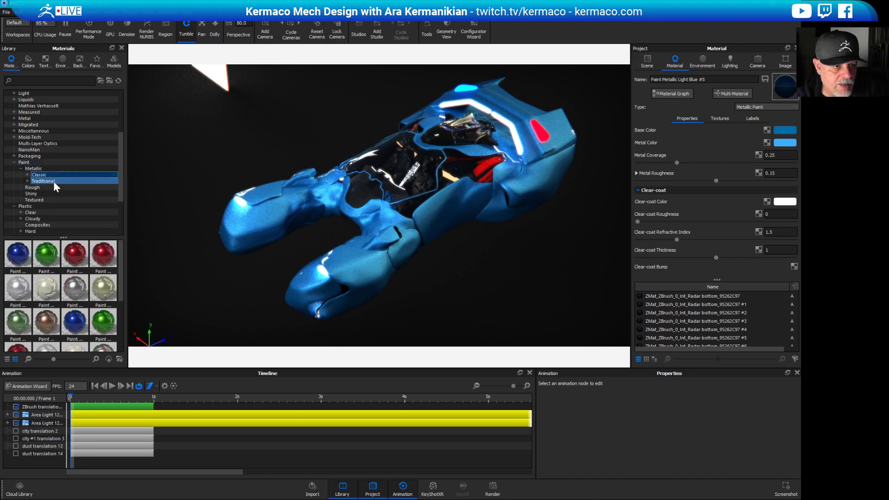
pyautogui.click(53, 182)
pyautogui.click(61, 175)
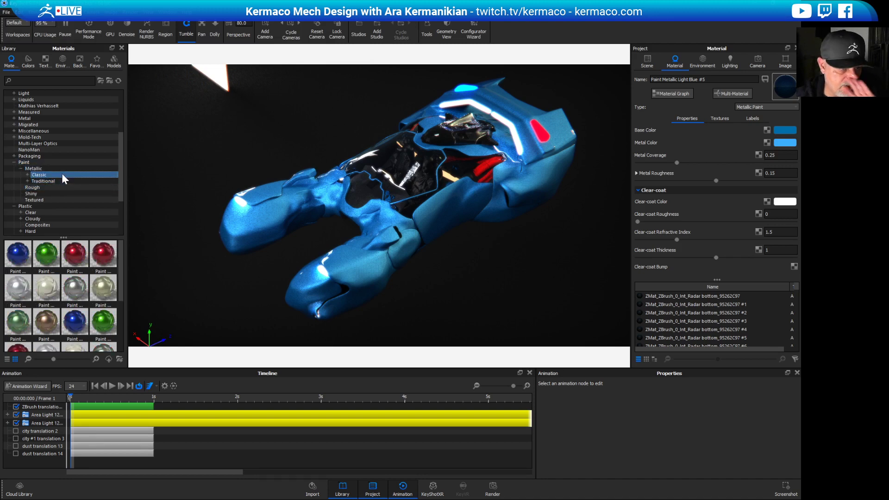
pyautogui.click(60, 181)
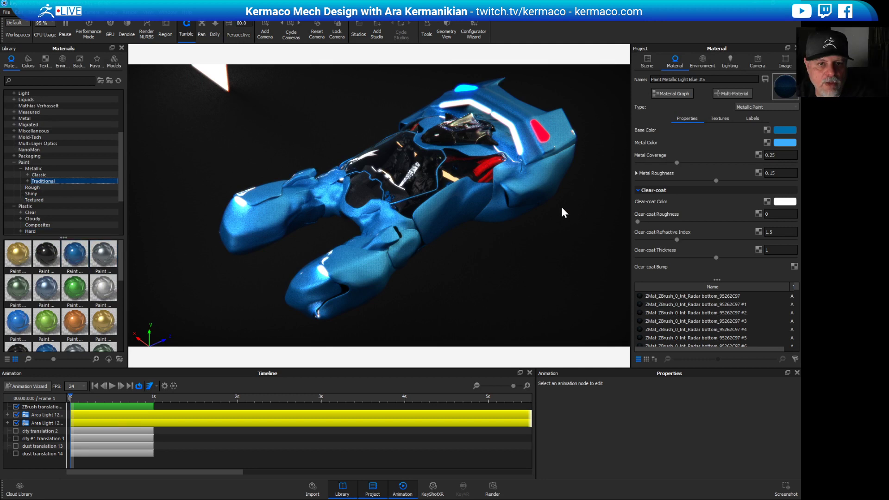
# Check the Base Color of the body's metallic paint and inspect the vehicle from a lower angle.
pyautogui.click(783, 130)
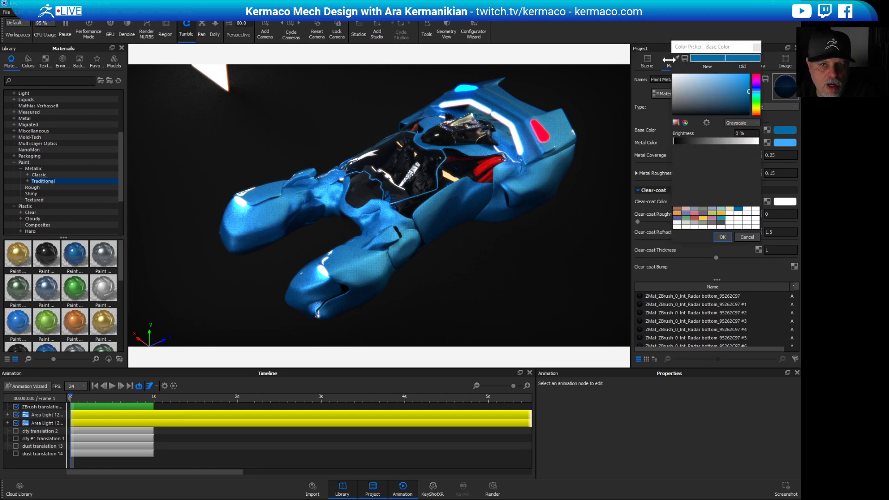
pyautogui.click(753, 46)
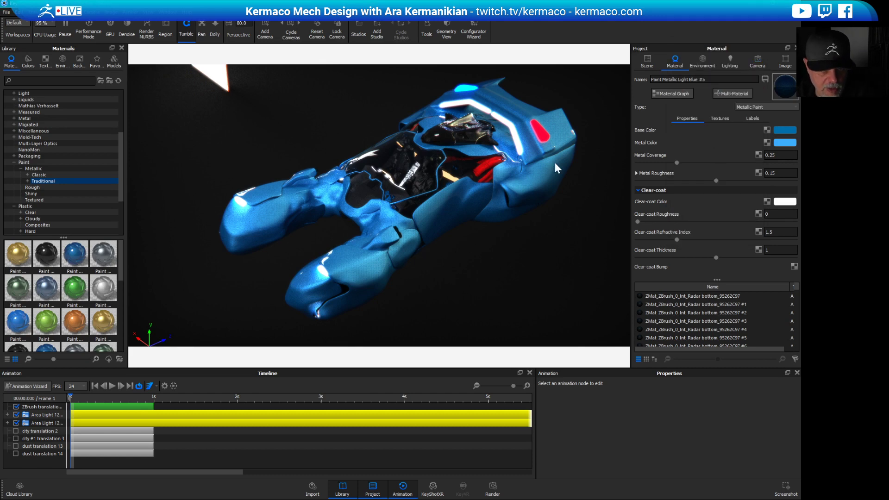
pyautogui.moveTo(560, 293); pyautogui.dragTo(411, 194)
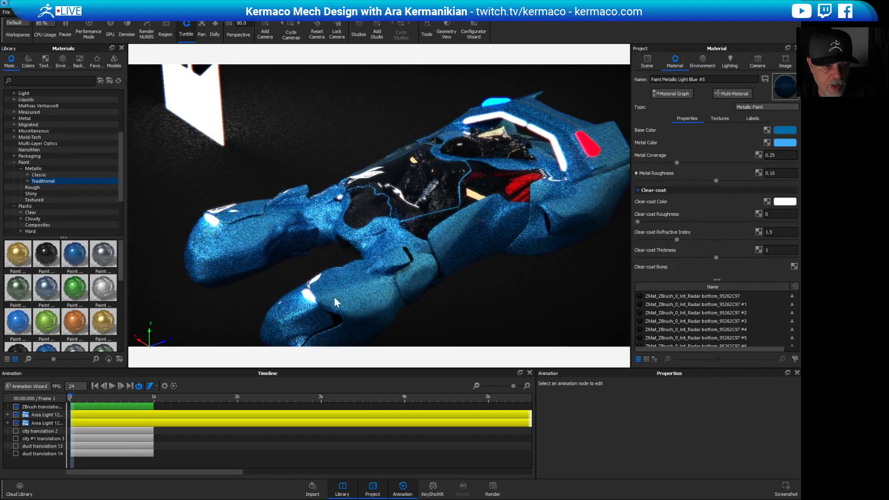
pyautogui.moveTo(549, 286); pyautogui.dragTo(469, 270)
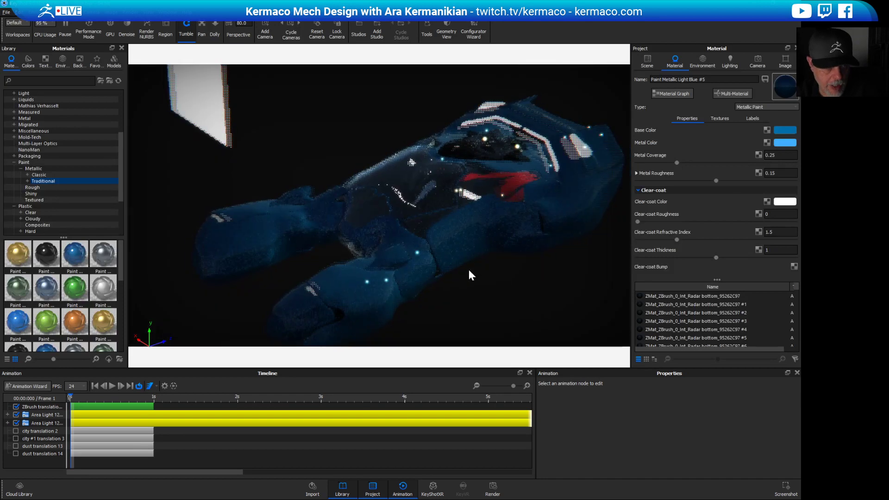
# Browse the material library's Light category and show the Area Light presets.
pyautogui.click(14, 93)
pyautogui.click(21, 106)
pyautogui.click(35, 111)
pyautogui.click(35, 106)
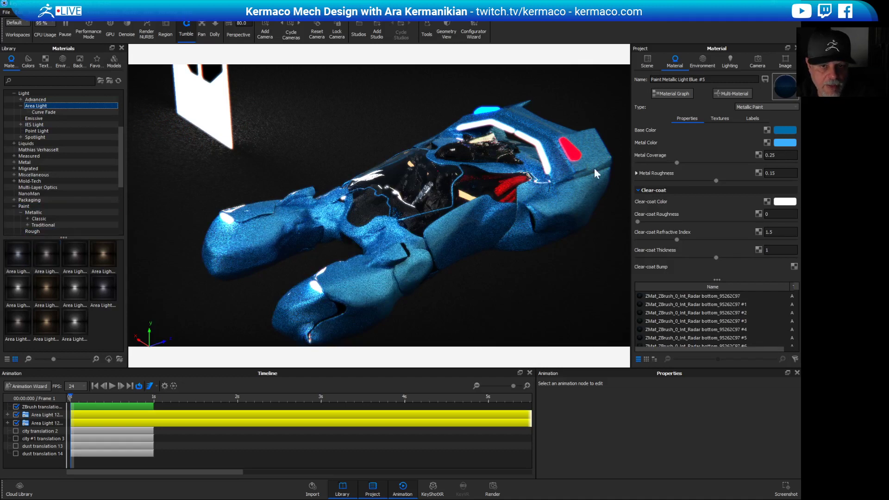
# Set the power of the area light material on the vehicle's rear white light strip to 10000 Lumen.
pyautogui.moveTo(529, 168); pyautogui.dragTo(548, 165)
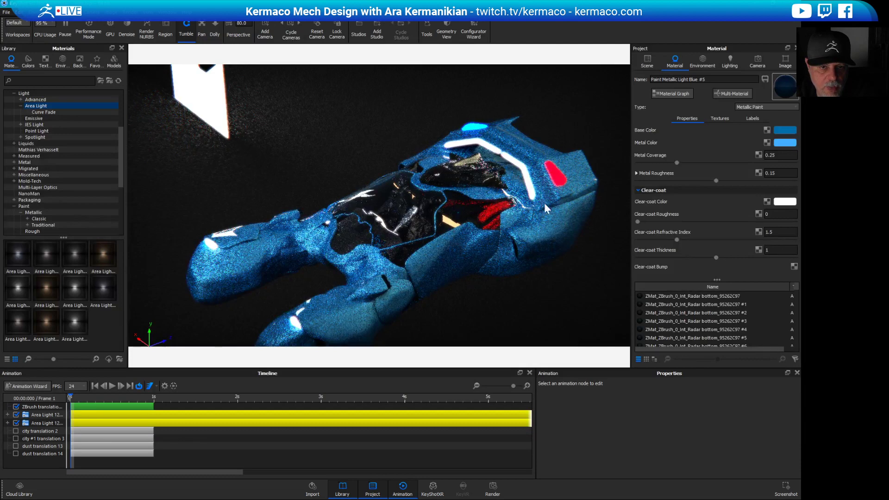
pyautogui.moveTo(496, 245); pyautogui.dragTo(449, 183)
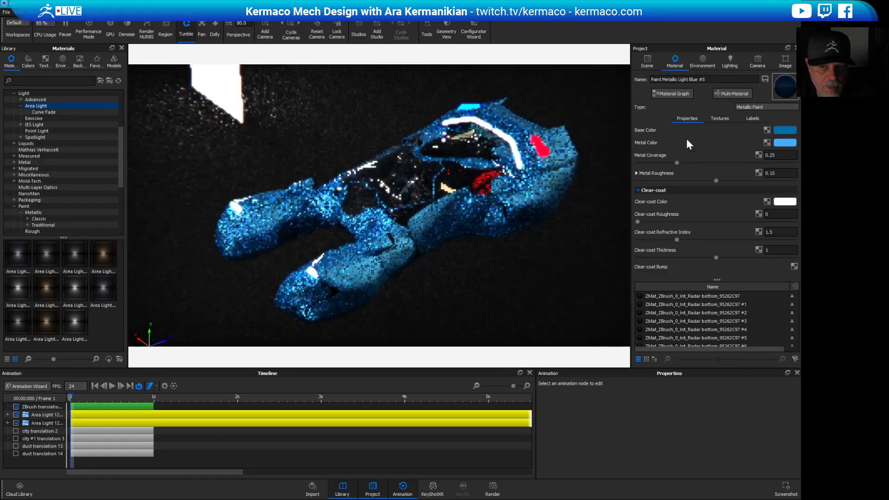
pyautogui.rightClick(513, 144)
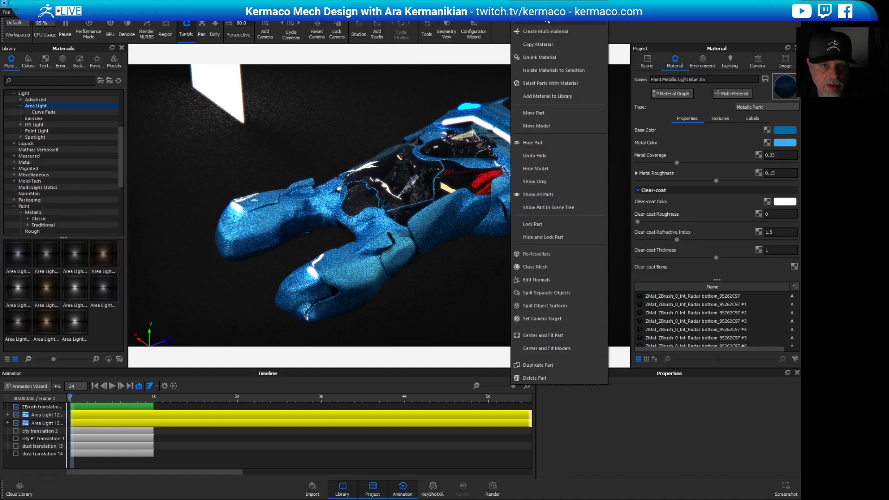
pyautogui.click(477, 121)
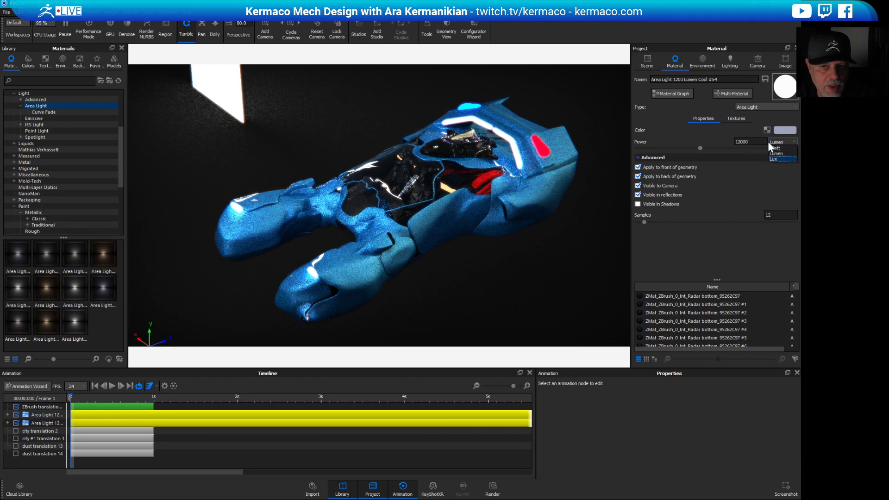
pyautogui.click(732, 150)
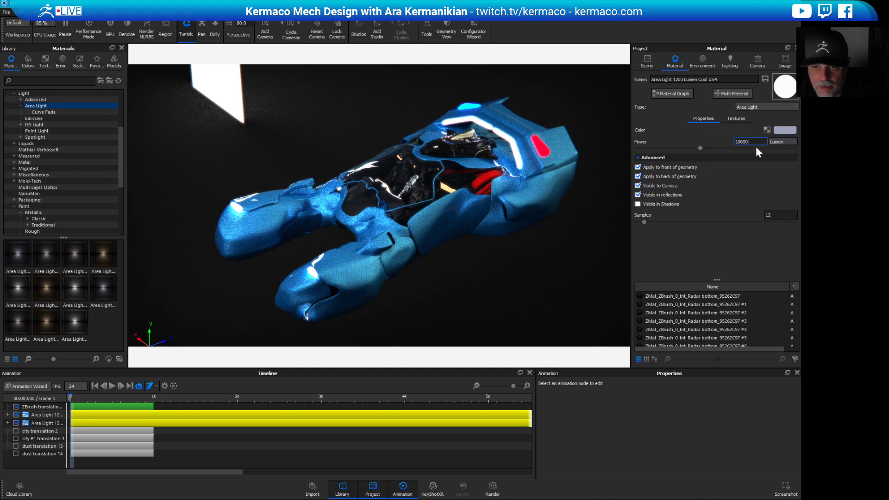
pyautogui.write('0')
pyautogui.press('Return')
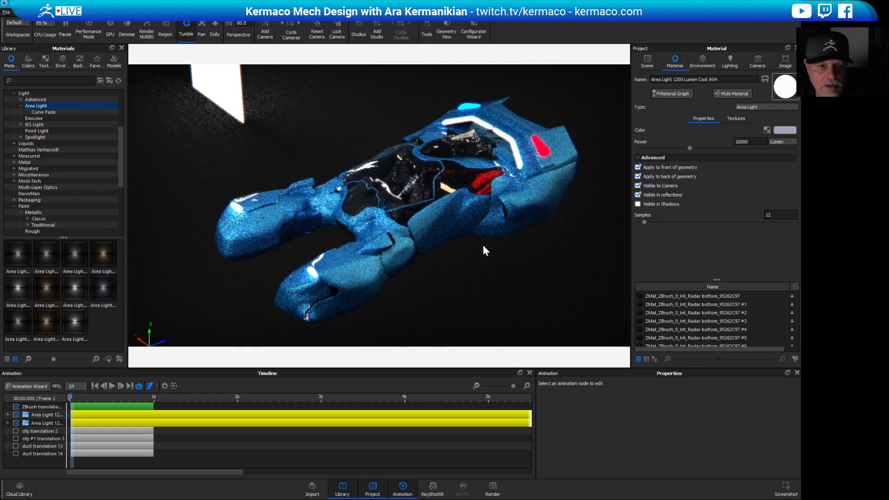
# View the open cockpit up close and list the scene's parts with the model sets list hidden.
pyautogui.moveTo(482, 243); pyautogui.dragTo(626, 271)
pyautogui.scroll(5, 407, 265)
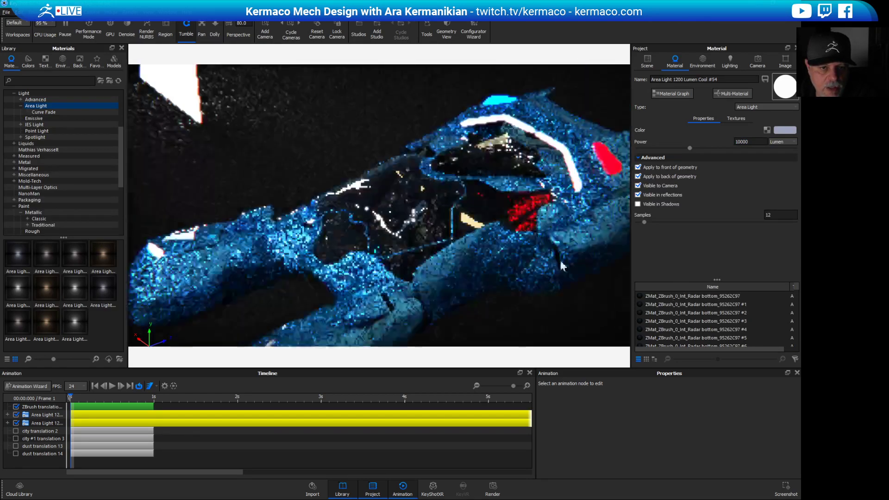
pyautogui.moveTo(468, 232); pyautogui.dragTo(447, 168)
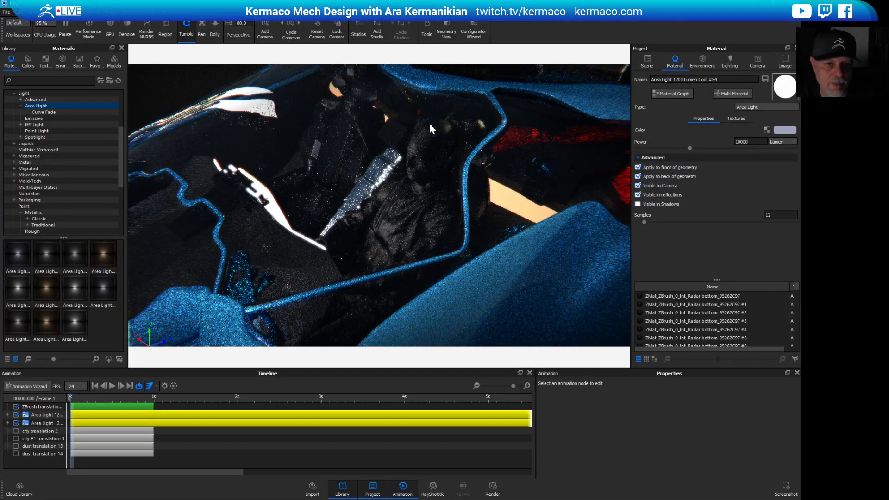
pyautogui.click(648, 59)
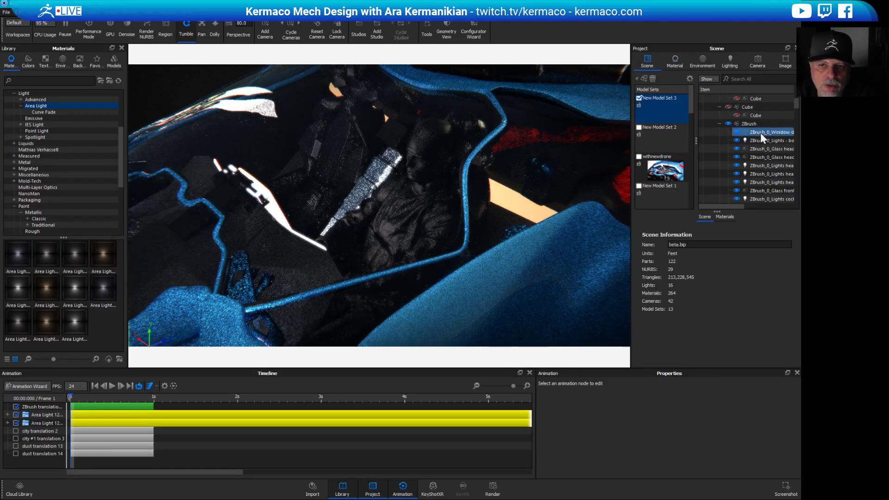
pyautogui.click(639, 78)
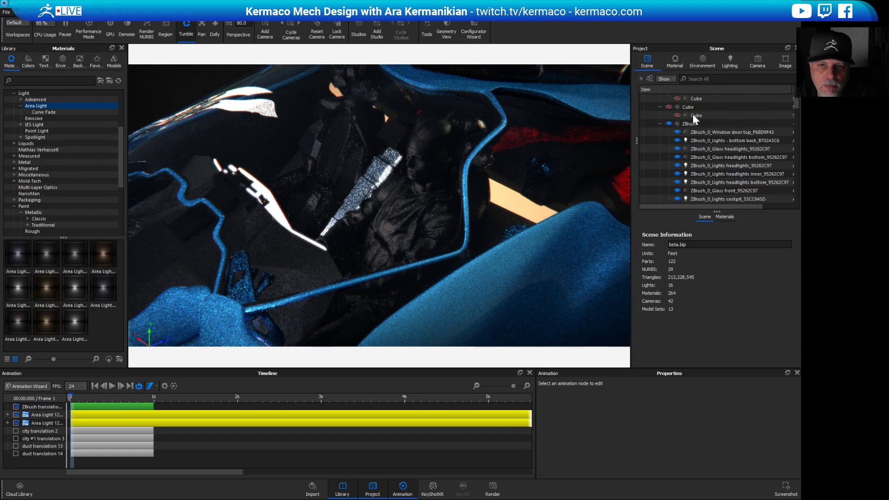
# Find the cockpit's seat parts in the scene tree and select ZBrush_0_Int_Seats18.
pyautogui.scroll(-10, 726, 146)
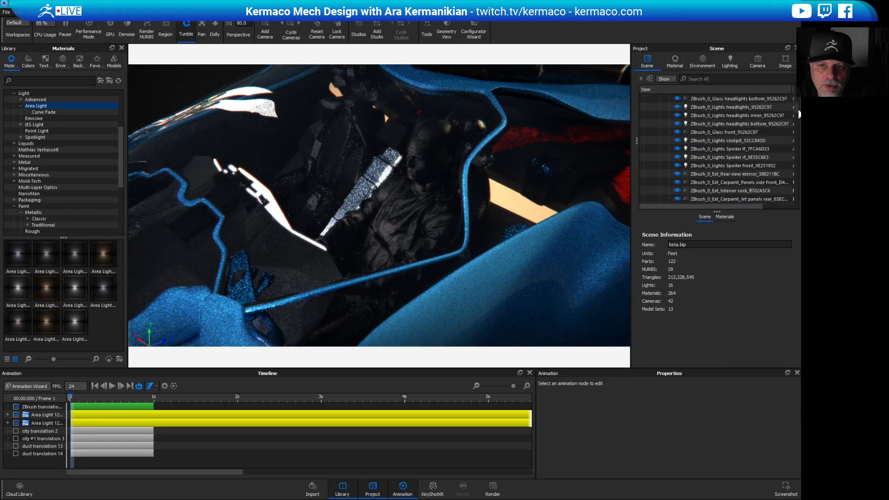
pyautogui.scroll(-4, 723, 143)
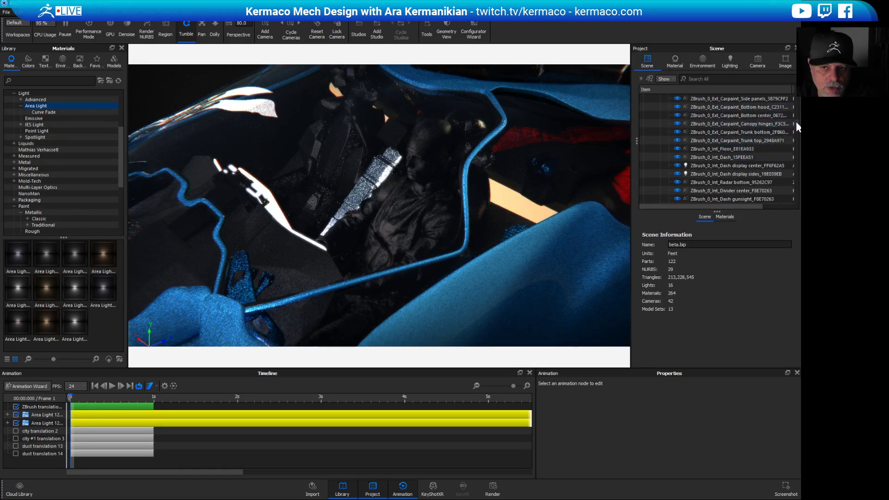
pyautogui.scroll(-6, 793, 122)
pyautogui.scroll(-2, 717, 148)
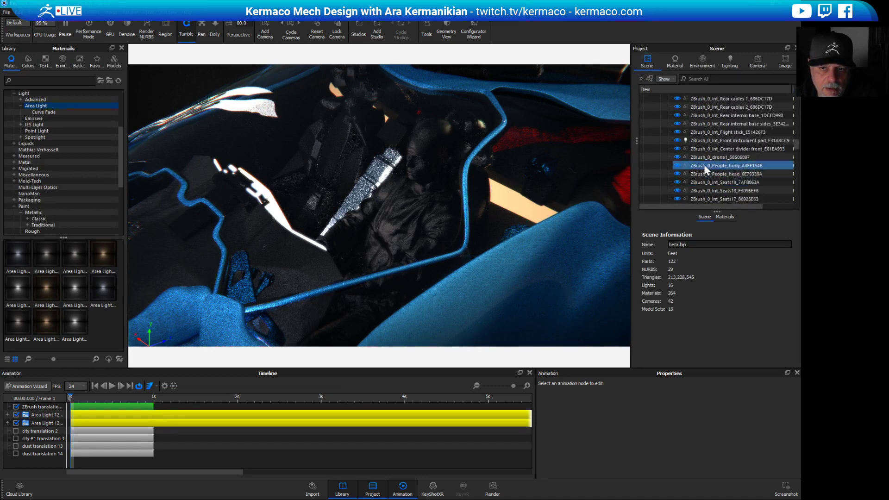
pyautogui.click(736, 172)
pyautogui.click(747, 183)
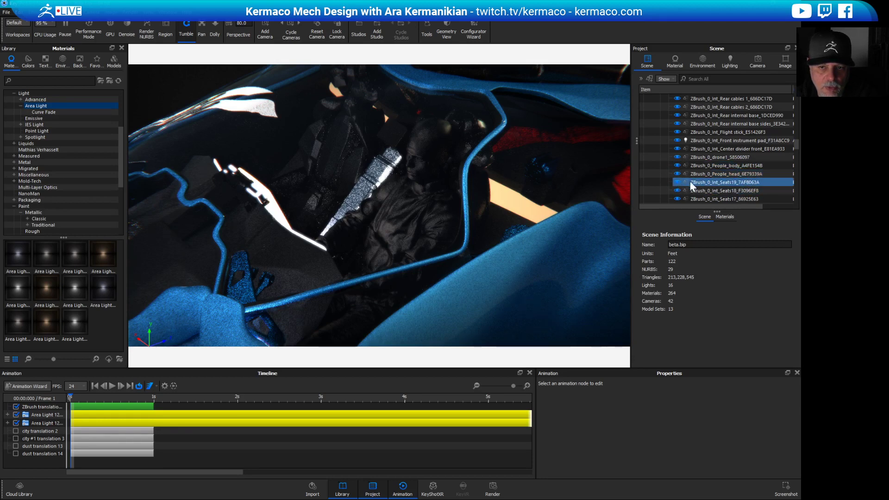
pyautogui.click(724, 182)
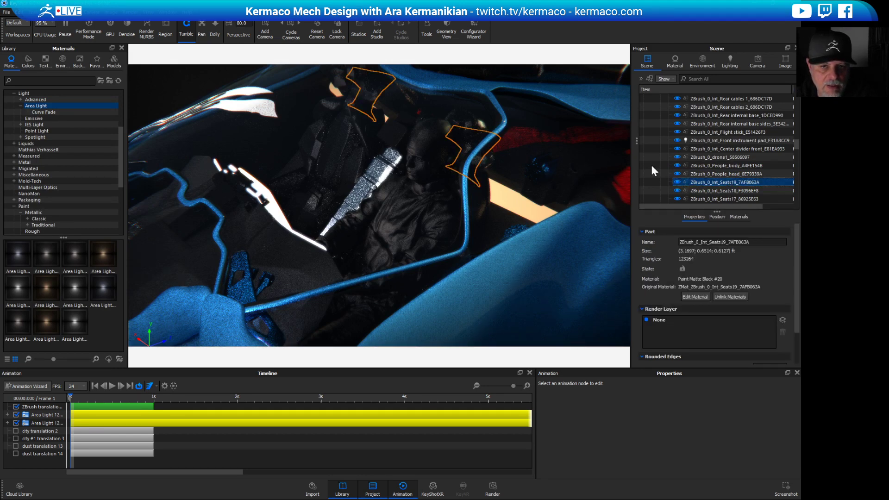
pyautogui.click(713, 190)
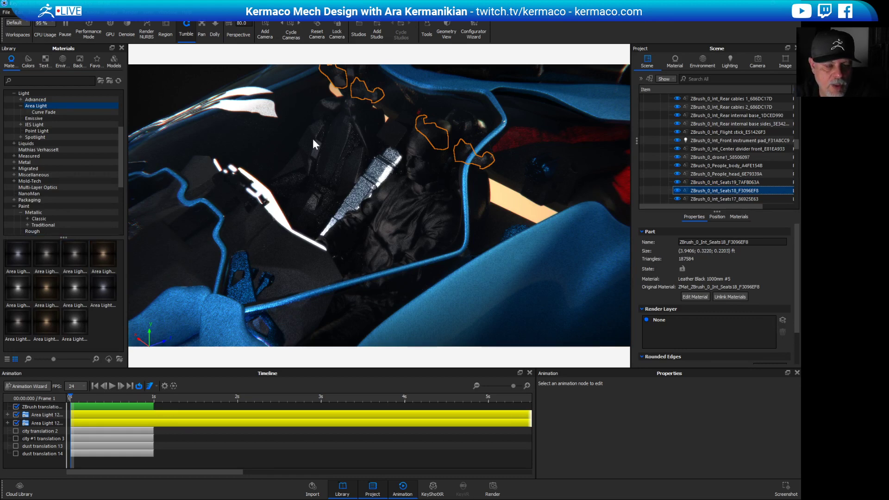
pyautogui.scroll(3, 324, 158)
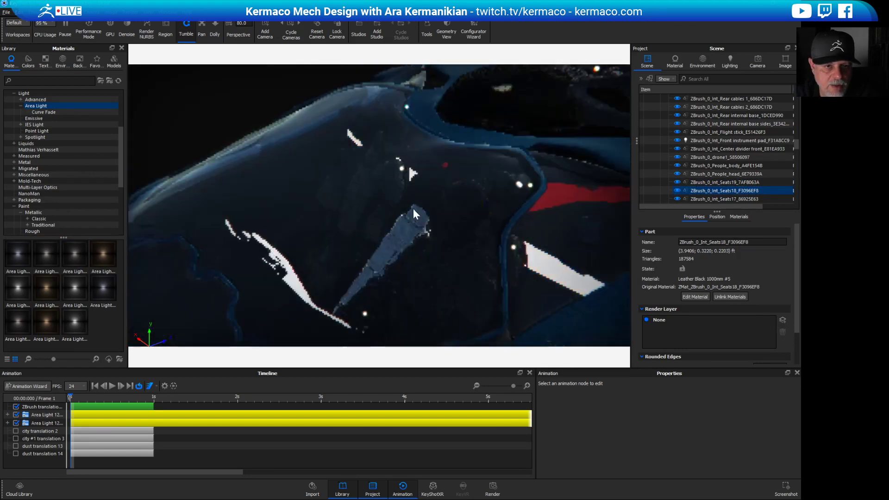
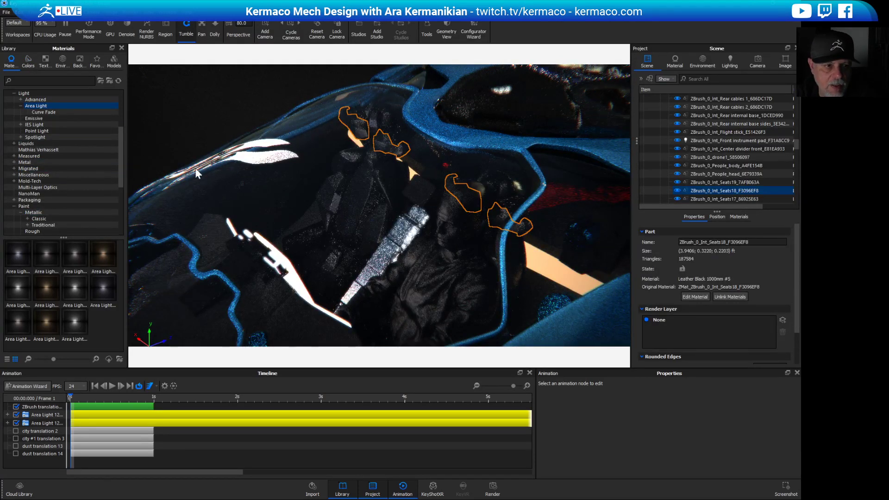
# Collapse the expanded Light, Paint and Plastic categories in the material library.
pyautogui.click(24, 93)
pyautogui.click(14, 93)
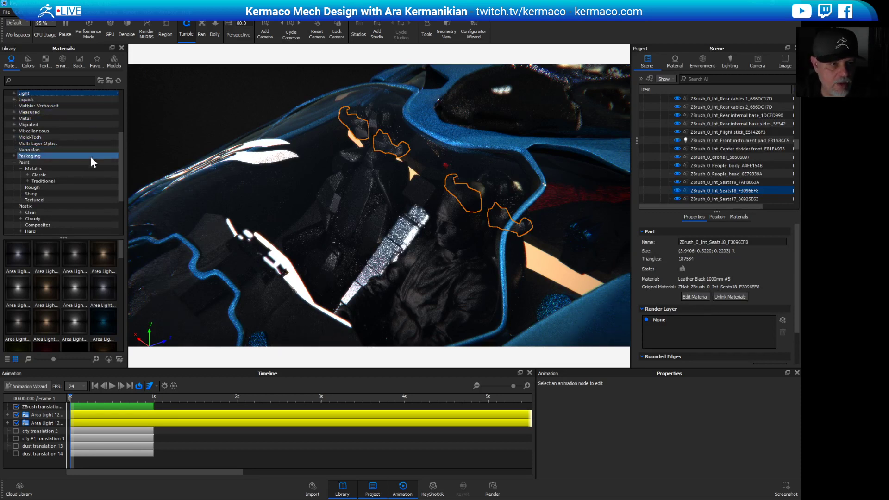
pyautogui.click(14, 162)
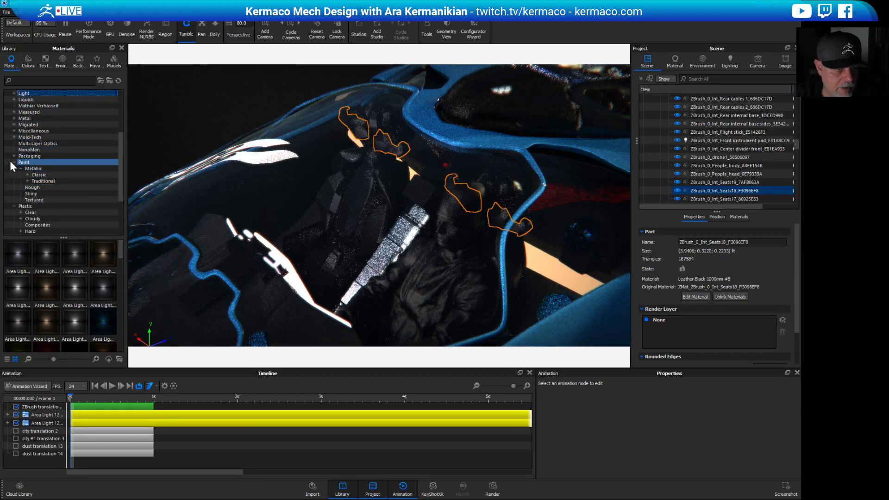
pyautogui.click(13, 169)
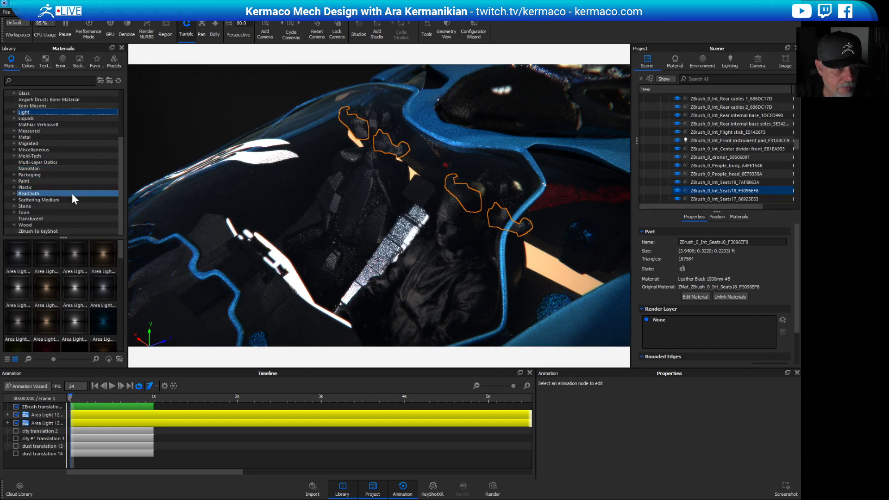
# Search the material library for LEATHER.
pyautogui.click(14, 80)
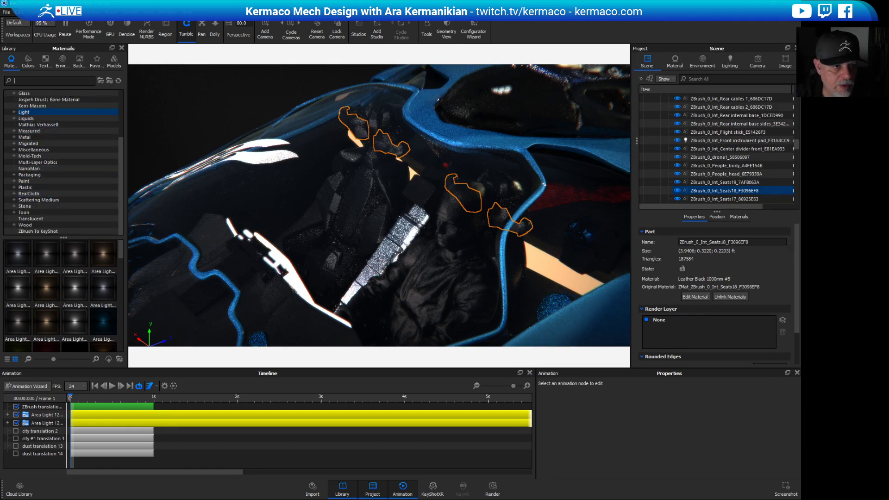
pyautogui.write('LEATHE')
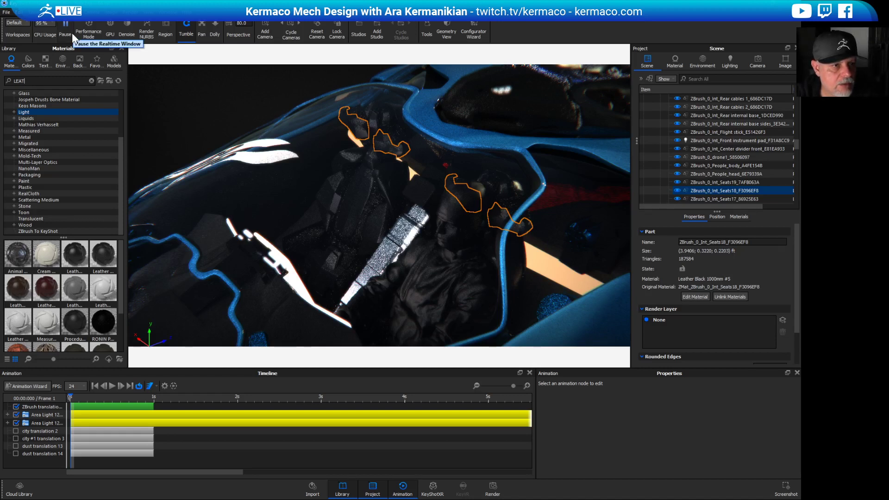
pyautogui.press('BackSpace')
pyautogui.press('BackSpace')
pyautogui.press('BackSpace')
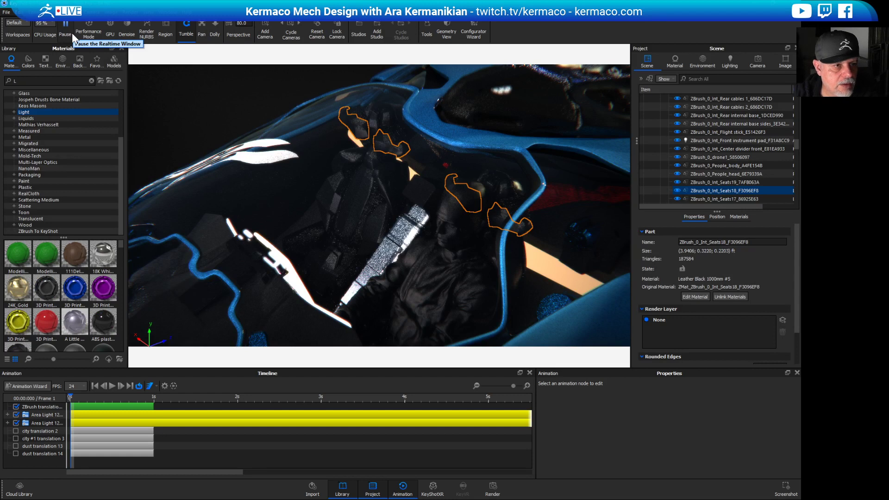
pyautogui.write('EATHER')
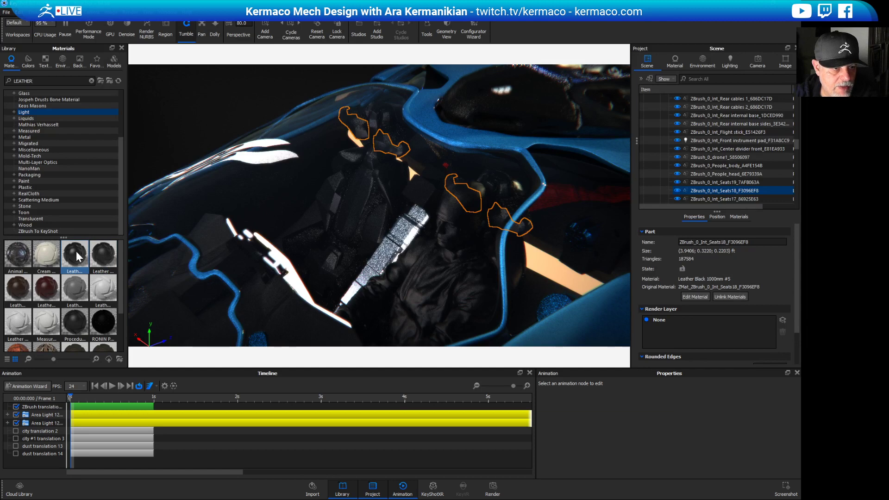
# Apply the Leather Black 1000mm material to the ZBrush_0_Int_Seats18 part and open its texture settings.
pyautogui.moveTo(77, 258); pyautogui.dragTo(725, 194)
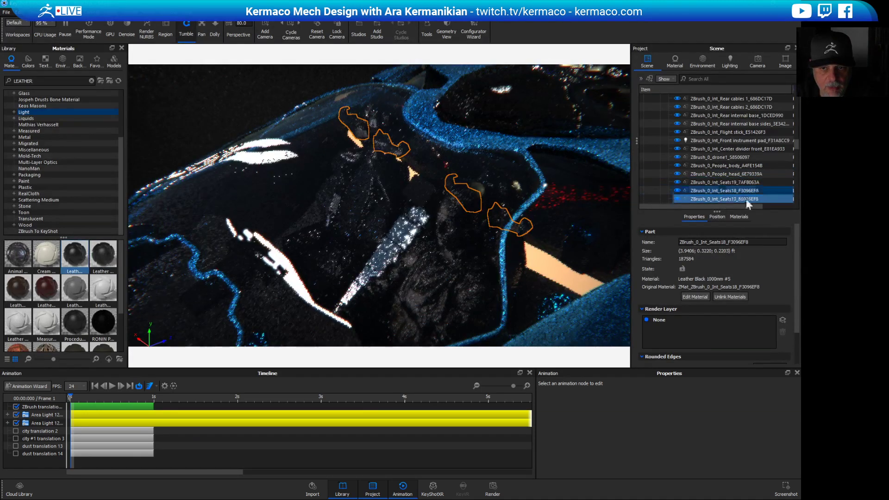
pyautogui.rightClick(746, 191)
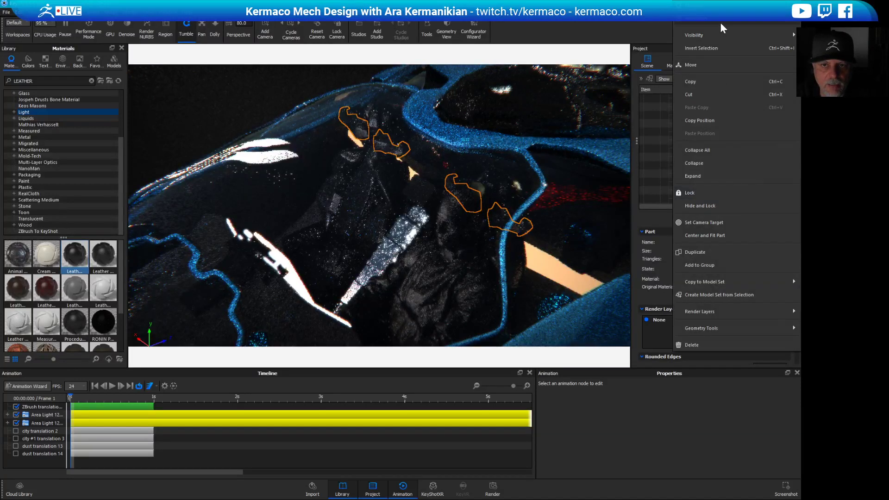
pyautogui.moveTo(695, 26)
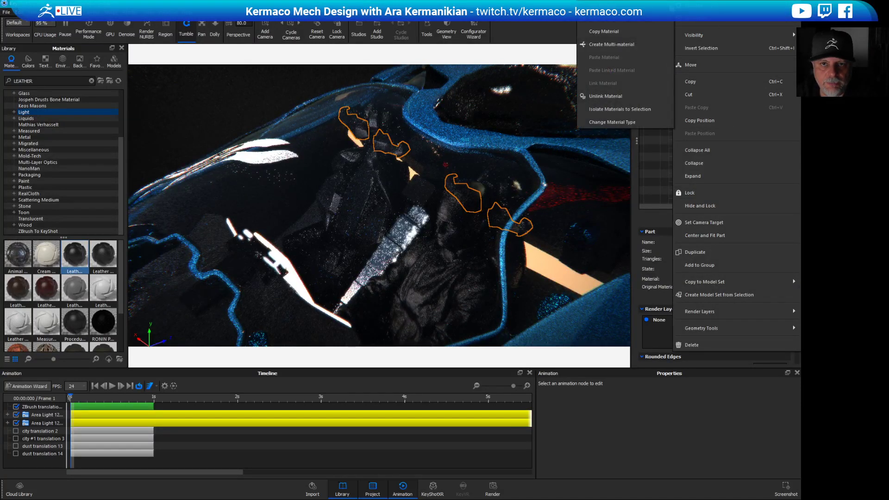
pyautogui.click(611, 27)
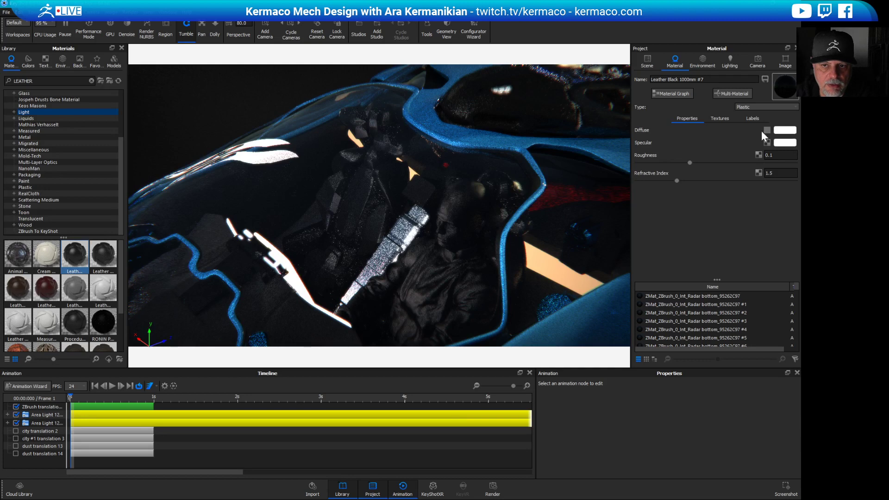
pyautogui.click(722, 120)
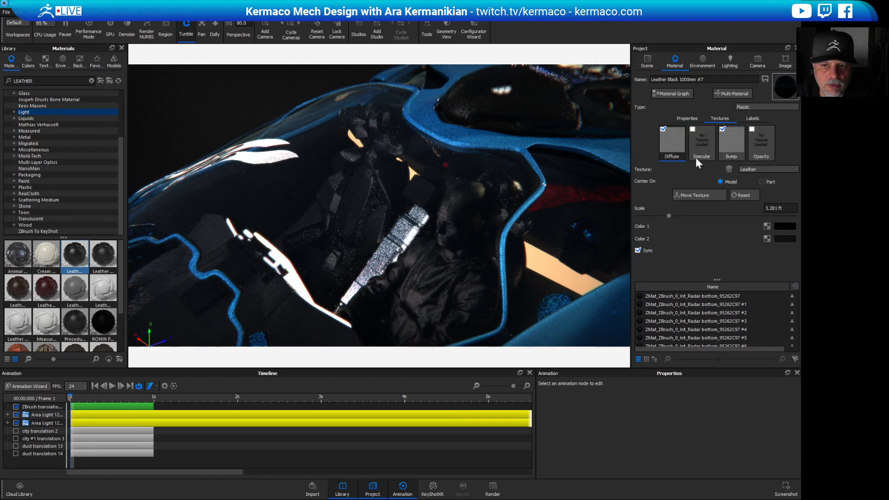
# Try red, violet and dark blue shades for Color 1 of the seat leather's diffuse texture.
pyautogui.click(787, 227)
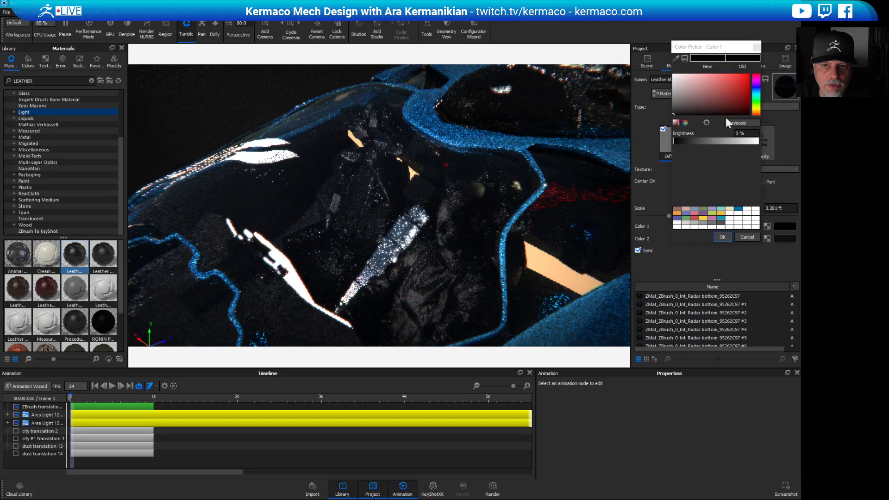
pyautogui.moveTo(727, 98); pyautogui.dragTo(739, 95)
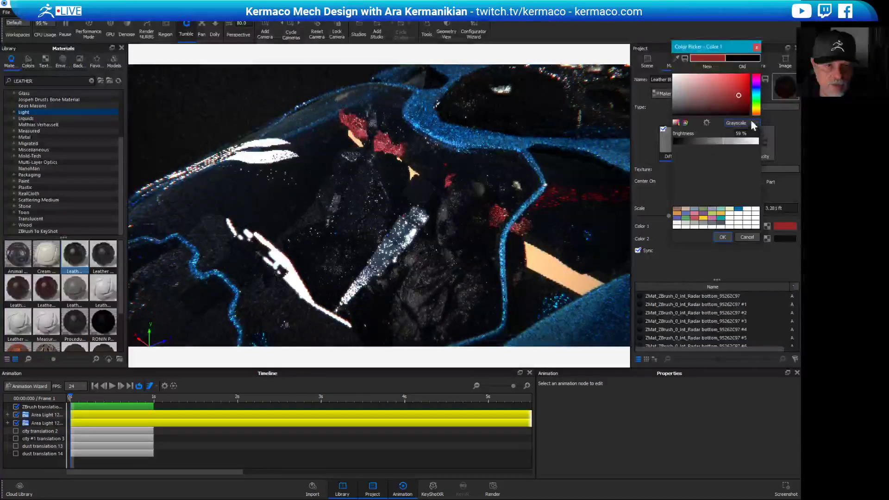
pyautogui.click(737, 100)
pyautogui.moveTo(732, 95)
pyautogui.mouseDown()
pyautogui.moveTo(728, 85)
pyautogui.moveTo(739, 81)
pyautogui.mouseUp()
pyautogui.click(756, 87)
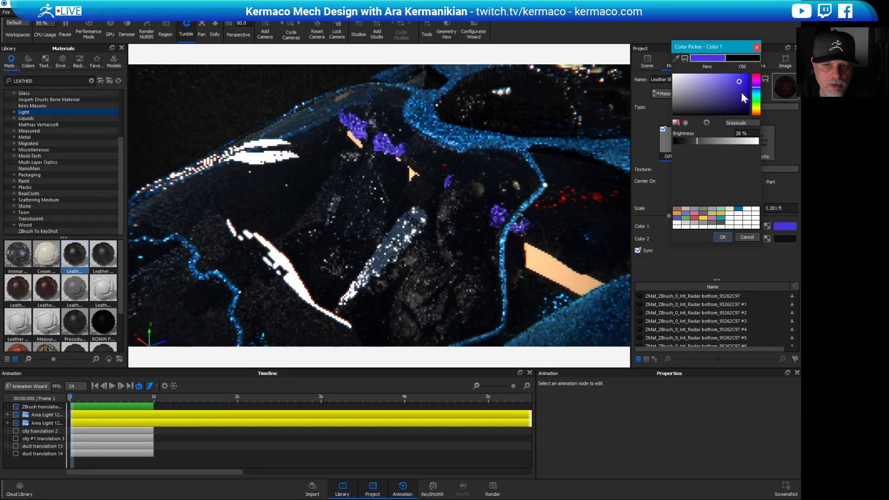
pyautogui.click(743, 95)
pyautogui.click(732, 106)
pyautogui.click(739, 110)
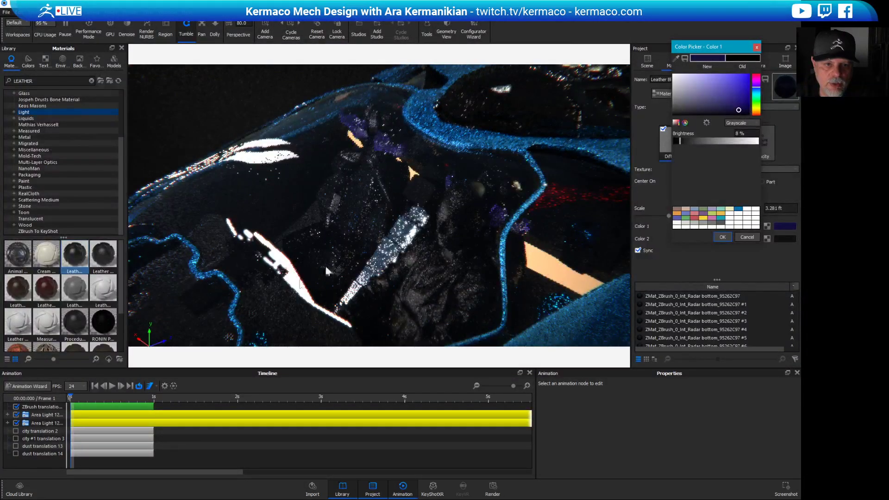
pyautogui.click(757, 47)
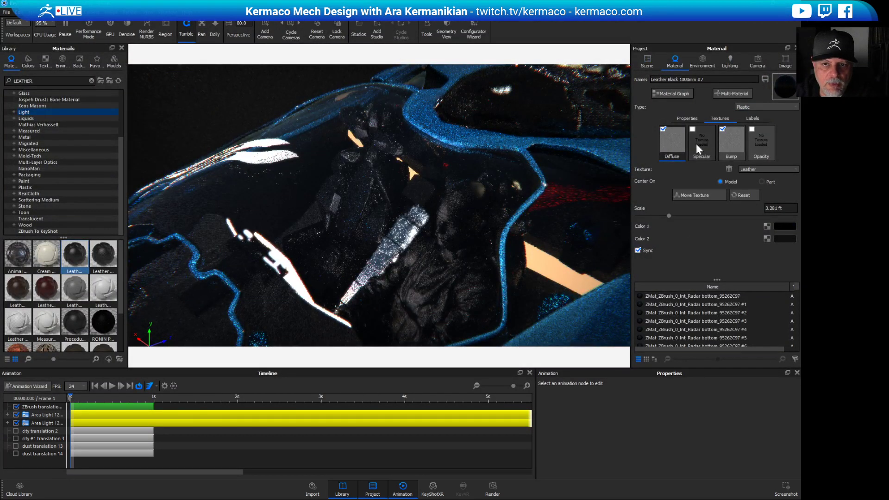
# Try to change Color 1 of the seat leather's diffuse texture to a deep pure blue.
pyautogui.click(787, 226)
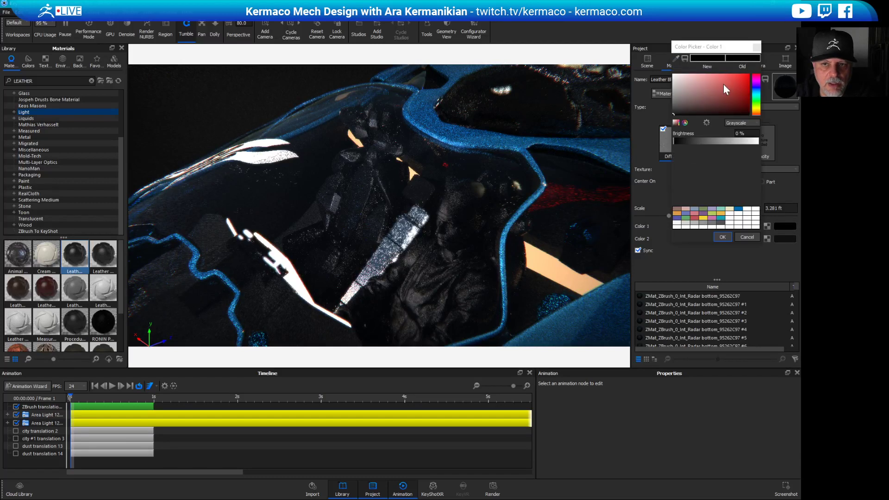
pyautogui.click(756, 88)
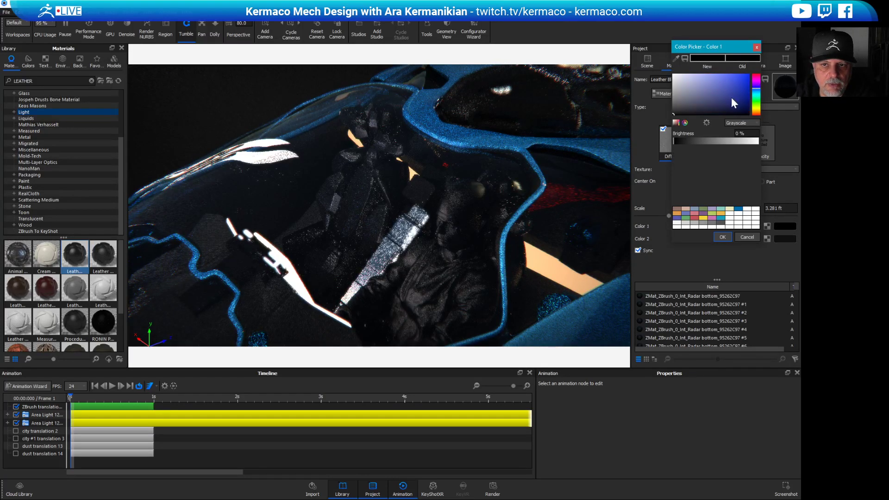
pyautogui.moveTo(734, 103); pyautogui.dragTo(747, 106)
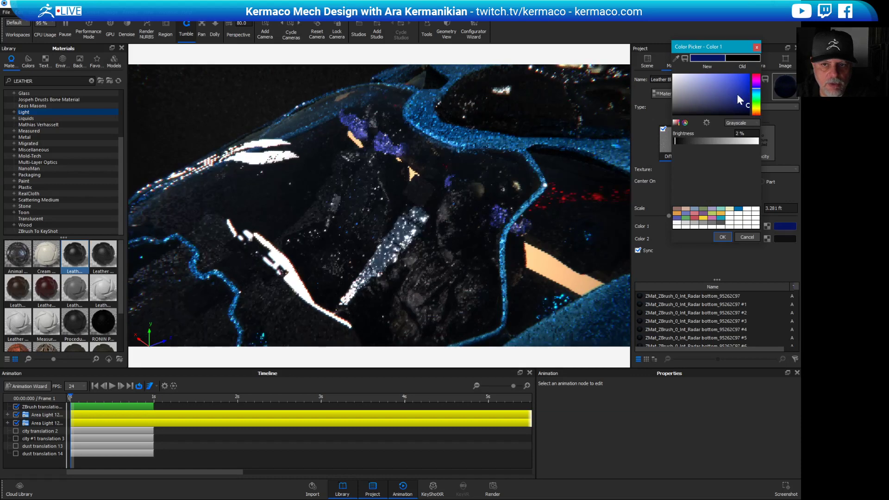
pyautogui.click(737, 95)
pyautogui.click(756, 47)
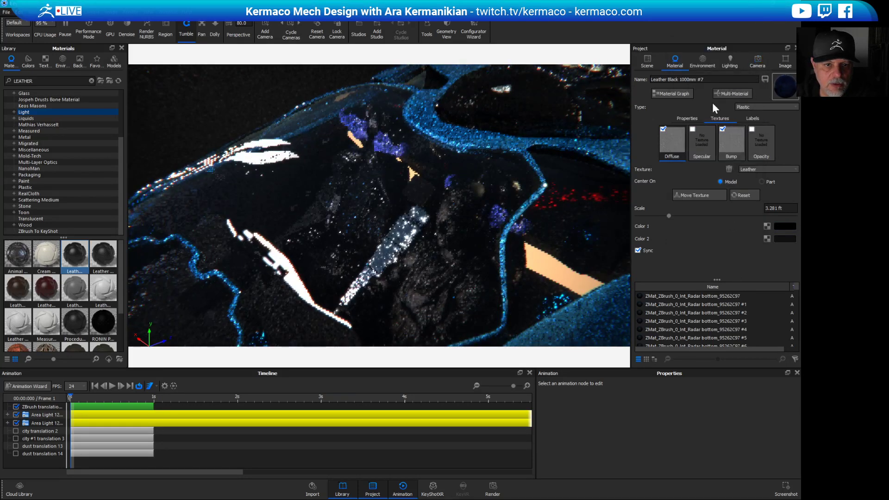
# Set Color 1 of the seat leather's diffuse texture to a dark violet-blue.
pyautogui.click(790, 227)
pyautogui.click(756, 87)
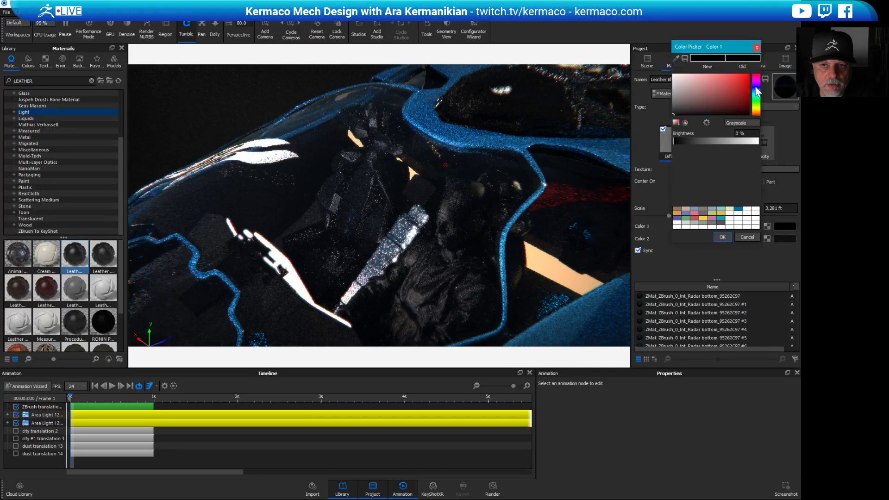
pyautogui.click(745, 98)
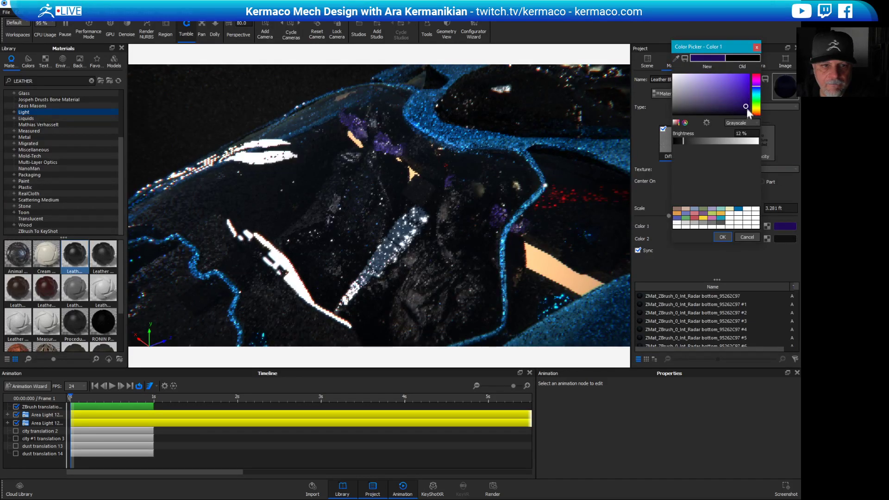
pyautogui.click(746, 107)
pyautogui.click(725, 236)
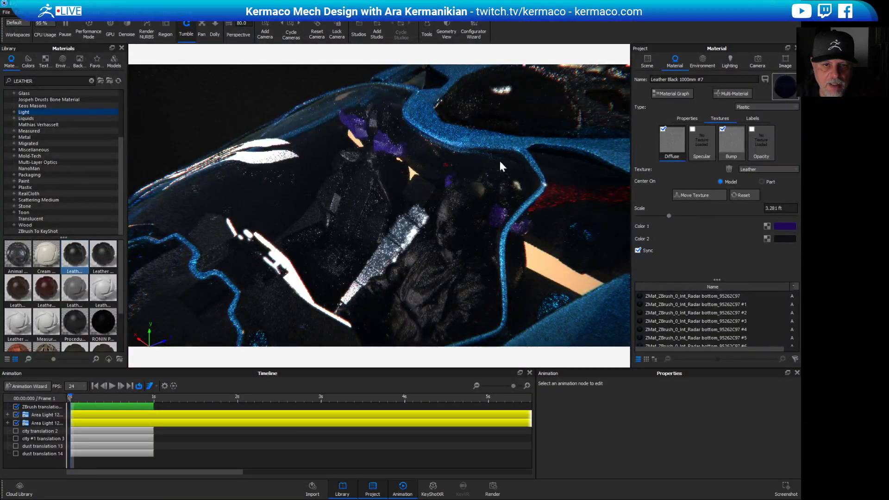
# Copy the leather material from the ZBrush_0_Int_Seats18 part and paste it onto the ZBrush_0_Int_Seats17 part.
pyautogui.click(651, 57)
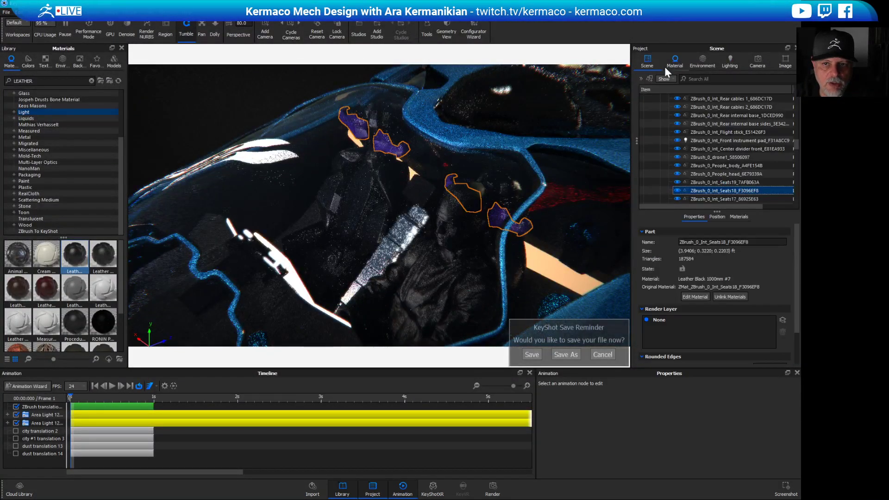
pyautogui.rightClick(763, 189)
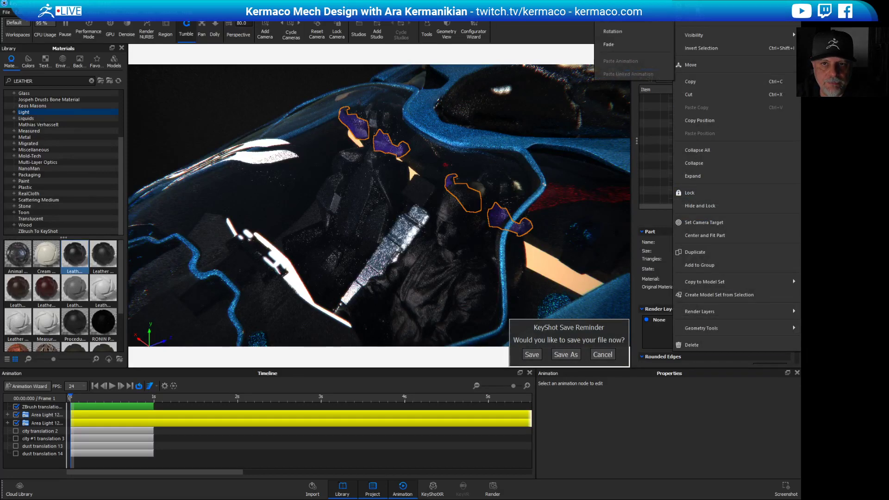
pyautogui.moveTo(694, 35)
pyautogui.click(600, 31)
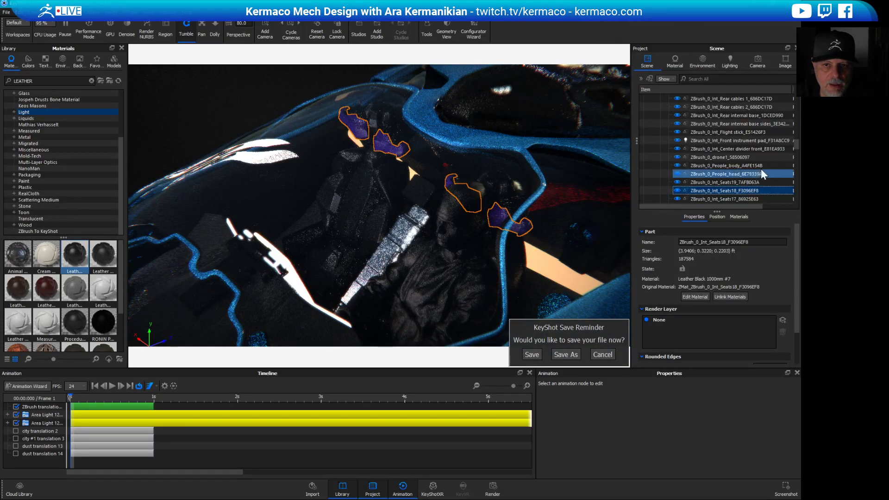
pyautogui.click(731, 200)
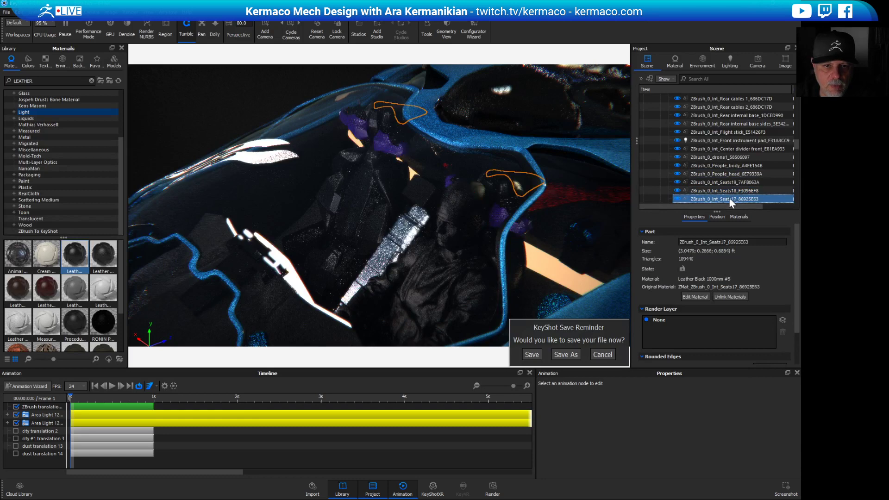
pyautogui.rightClick(758, 202)
pyautogui.moveTo(694, 24)
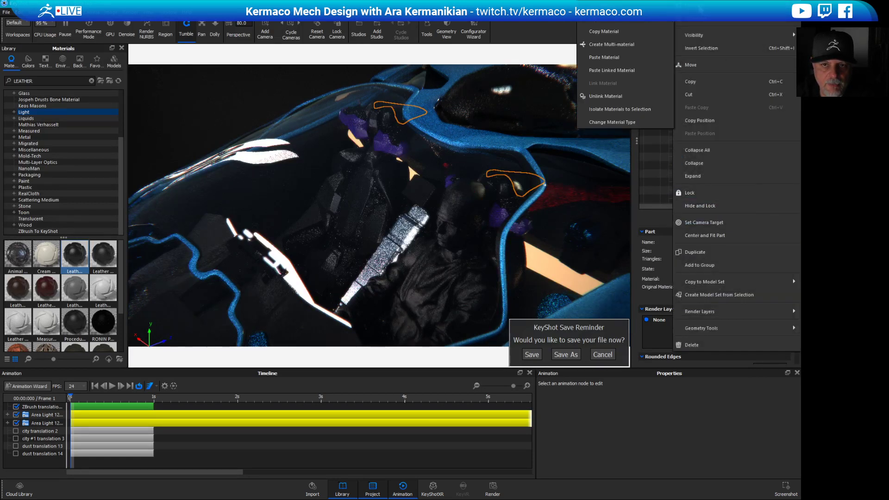
pyautogui.click(614, 57)
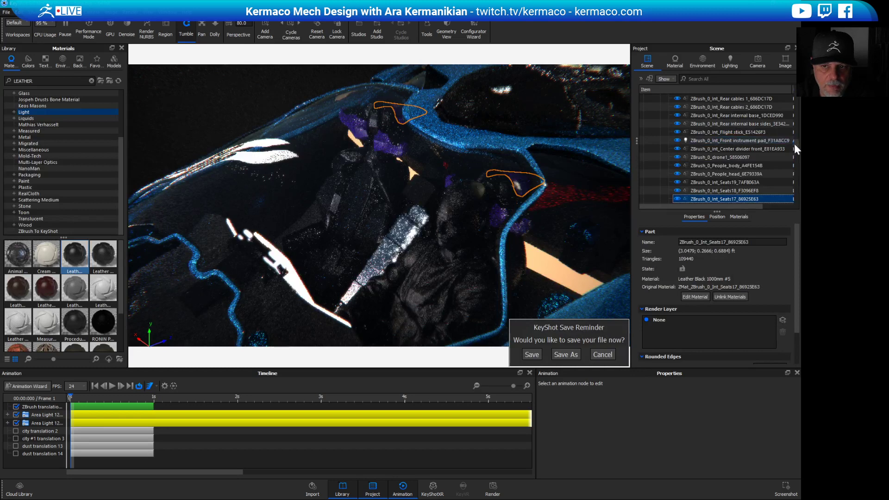
# Paste the copied violet-blue leather material onto the ZBrush_0_Int_Seats16 part.
pyautogui.scroll(-2, 787, 153)
pyautogui.click(732, 157)
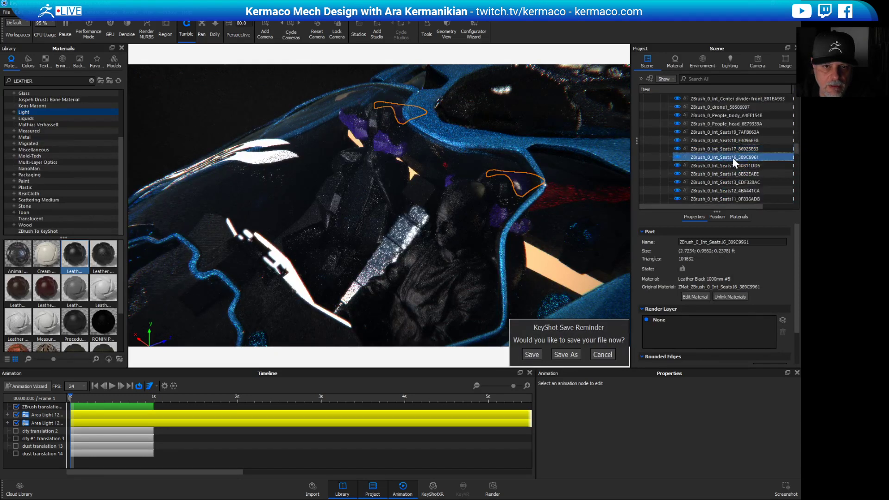
pyautogui.keyDown('ctrl'); pyautogui.click(726, 165); pyautogui.keyUp('ctrl')
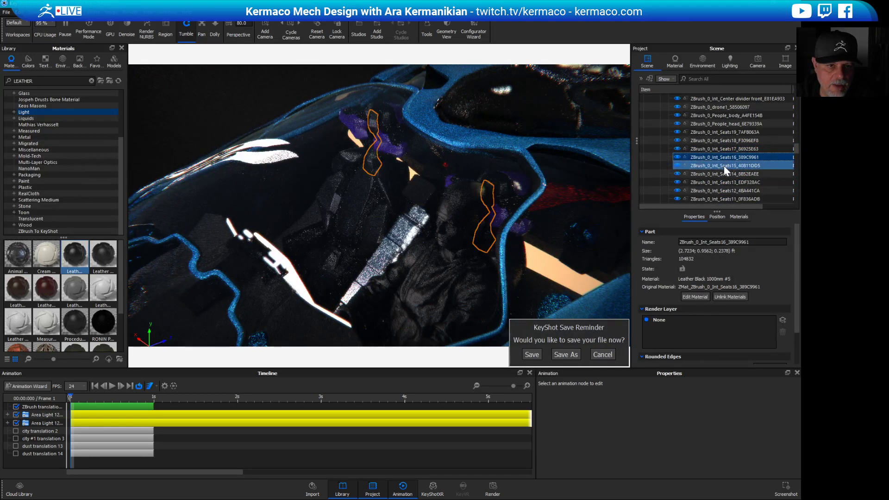
pyautogui.rightClick(752, 162)
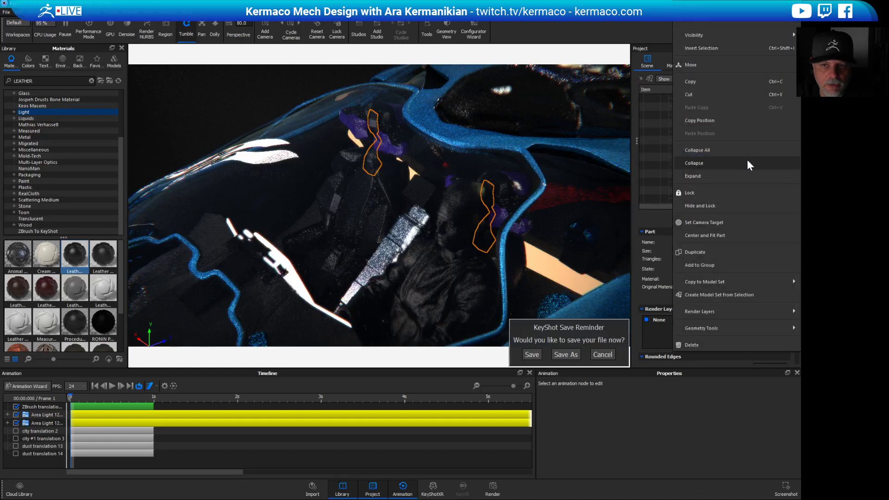
pyautogui.moveTo(694, 35)
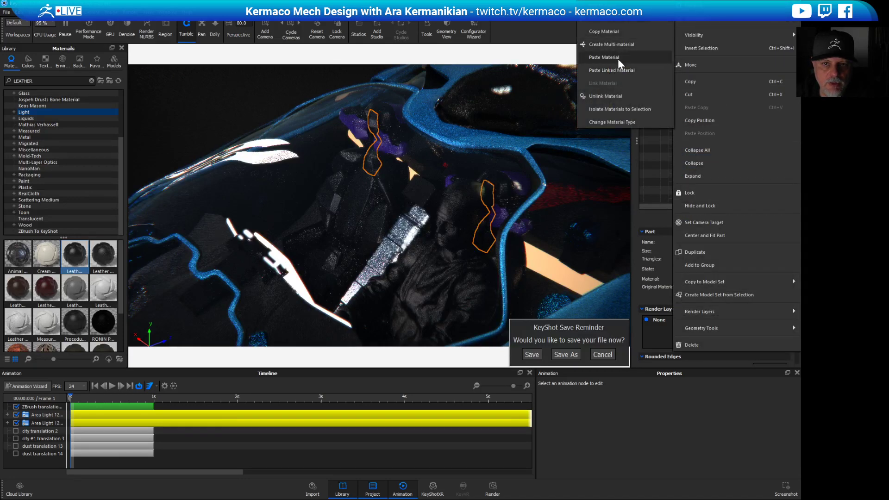
pyautogui.click(591, 92)
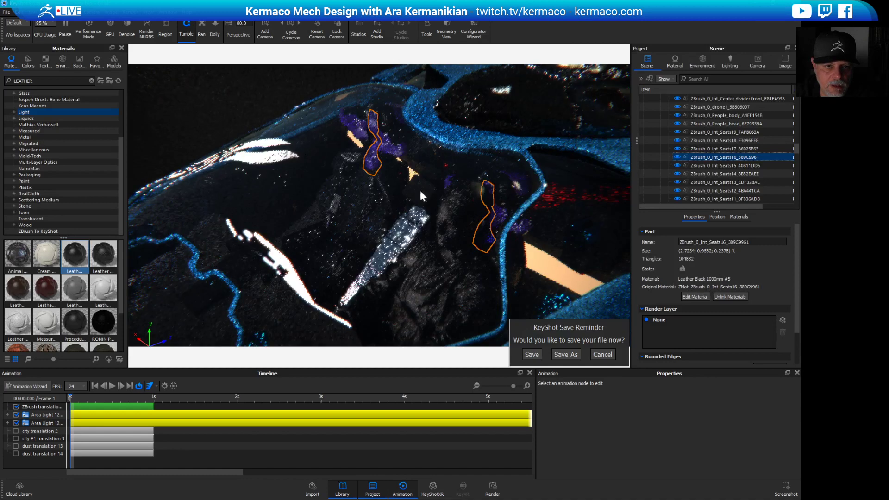
# Check the Seats15 and Seats14 parts, and paste the copied leather material onto the ZBrush_0_Int_Seats13 side cushions.
pyautogui.moveTo(430, 227); pyautogui.dragTo(588, 165)
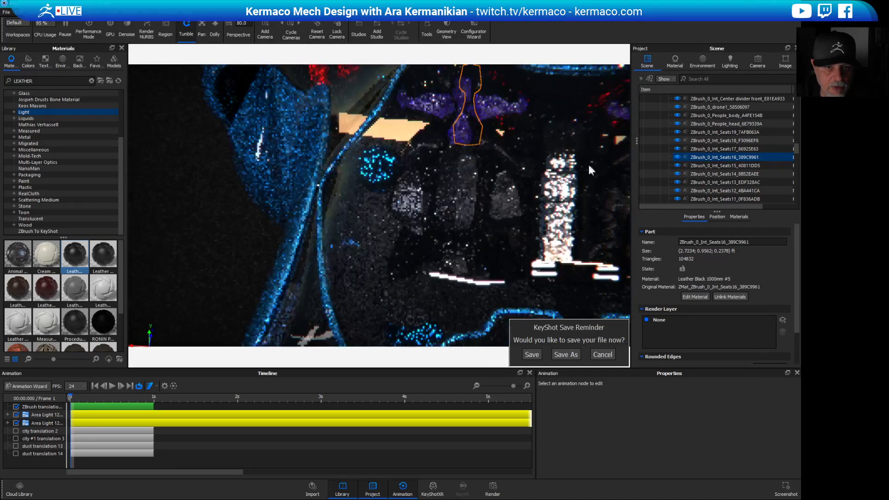
pyautogui.keyDown('shift'); pyautogui.click(734, 166); pyautogui.keyUp('shift')
pyautogui.click(733, 165)
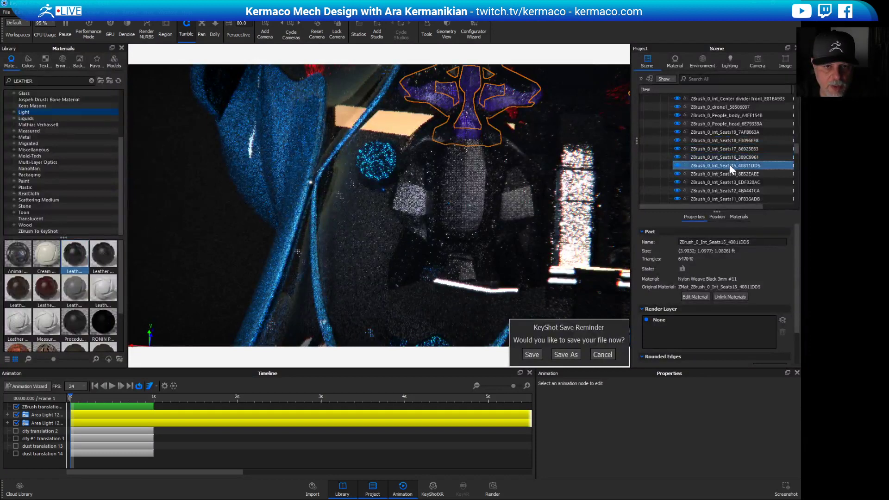
pyautogui.click(727, 173)
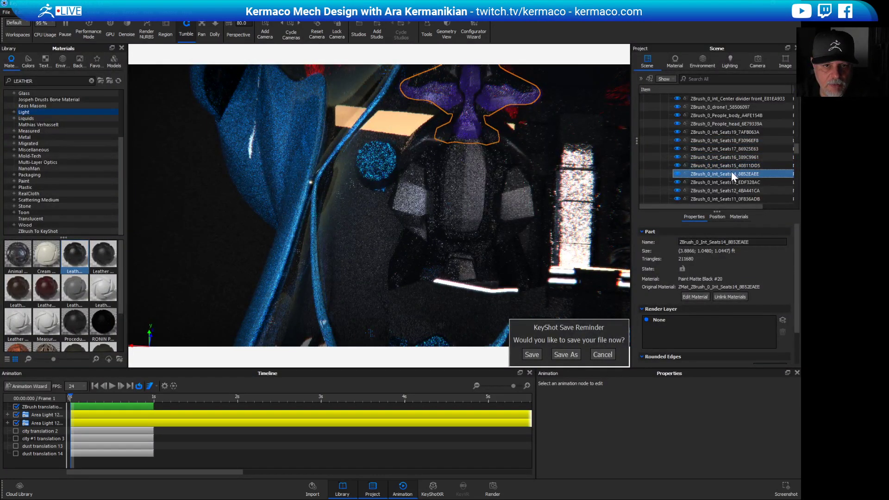
pyautogui.keyDown('shift'); pyautogui.click(735, 182); pyautogui.keyUp('shift')
pyautogui.click(735, 183)
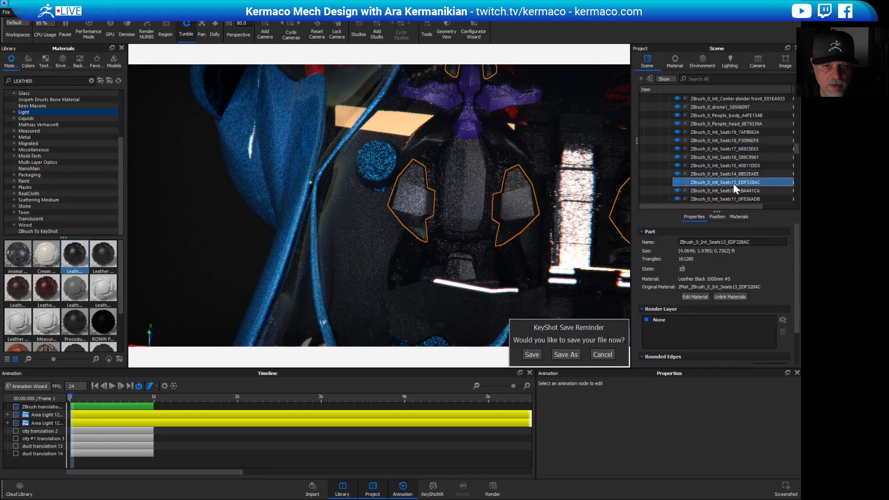
pyautogui.rightClick(736, 182)
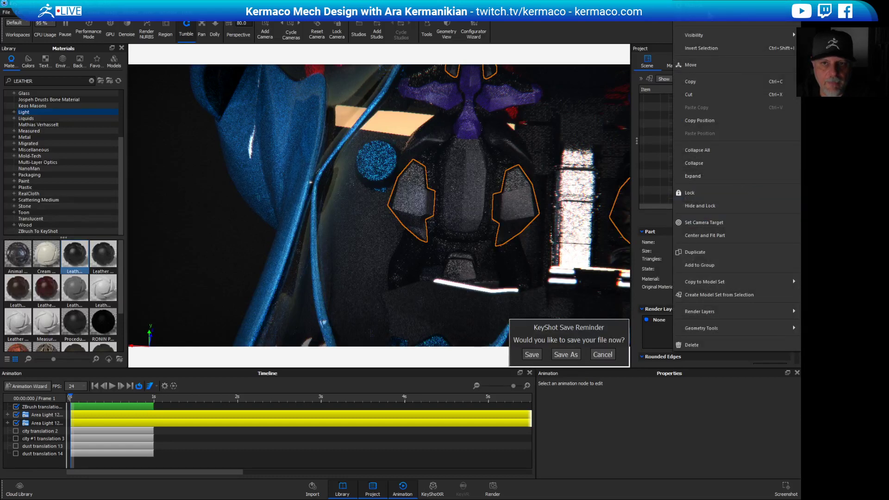
pyautogui.moveTo(713, 21)
pyautogui.click(610, 57)
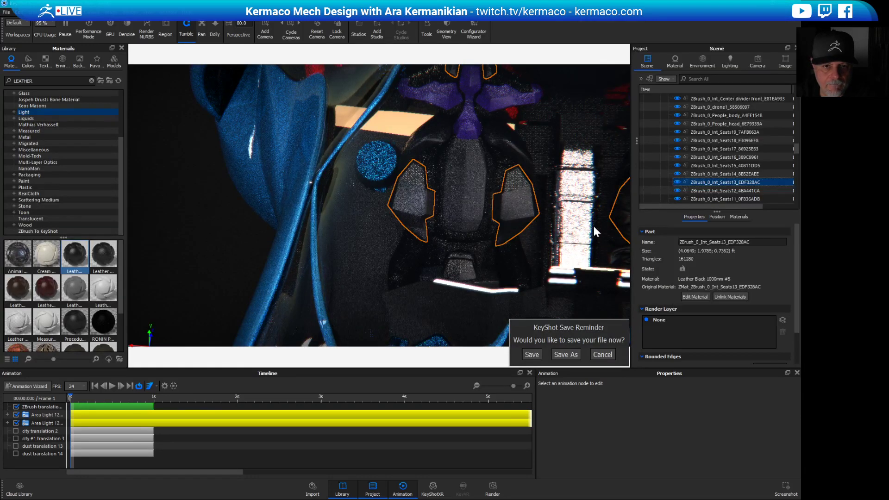
# Check the Seats12 and Seats11 parts, and paste the copied leather material onto the ZBrush_0_Int_Seats10 centre cushion.
pyautogui.click(732, 190)
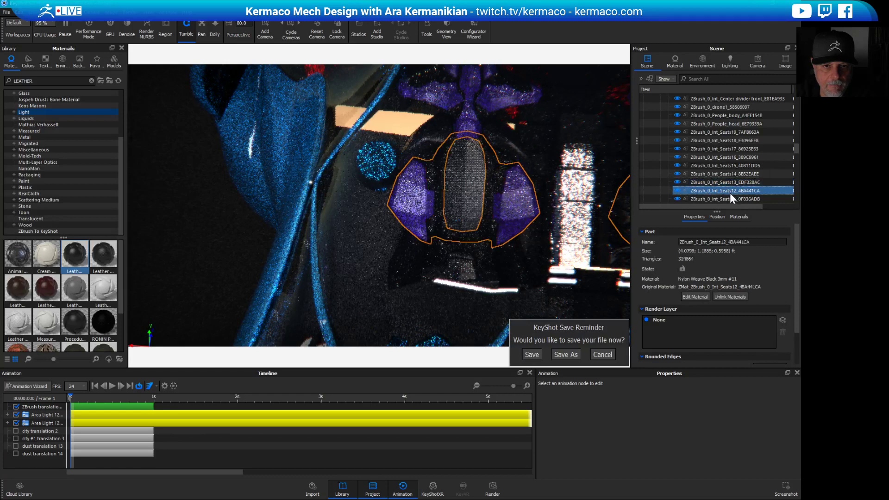
pyautogui.click(734, 199)
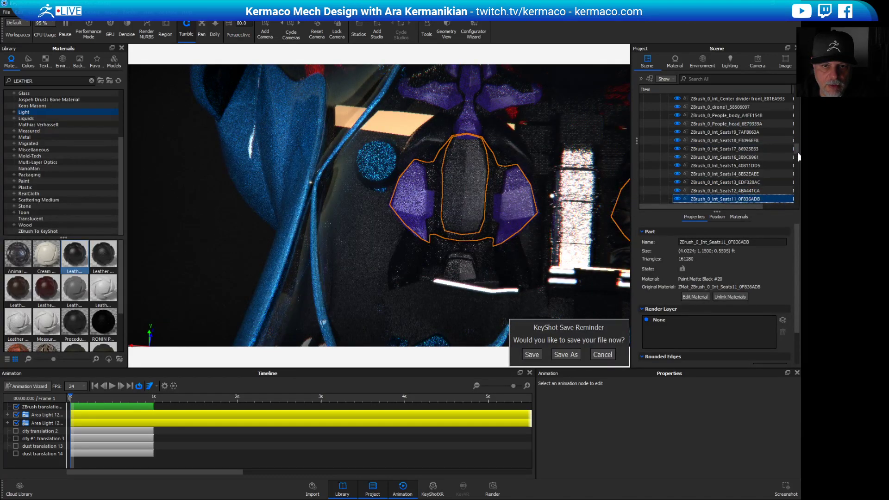
pyautogui.scroll(-3, 749, 126)
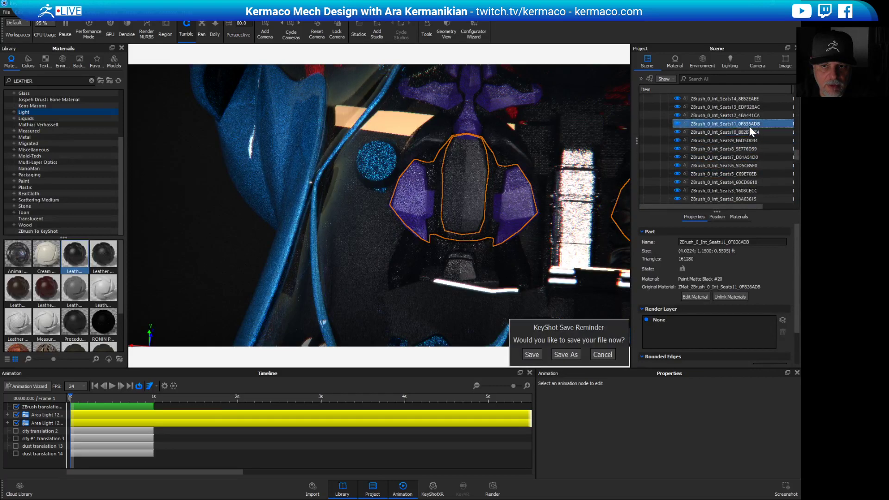
pyautogui.click(748, 132)
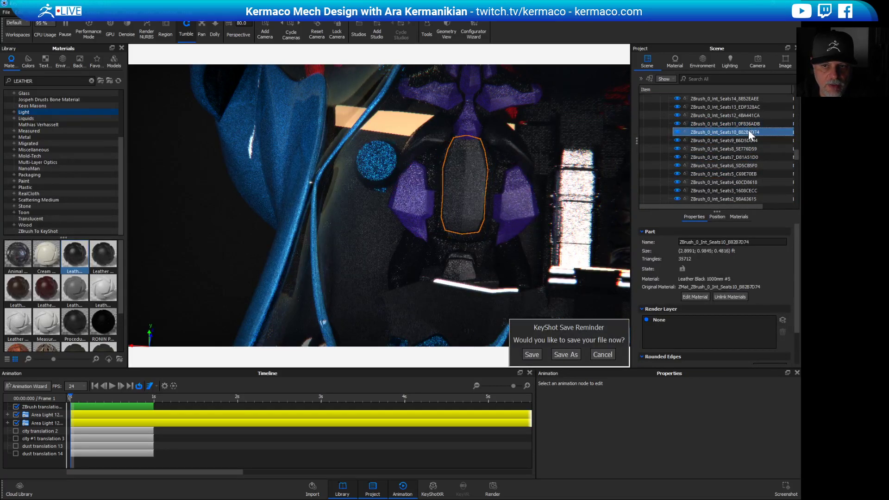
pyautogui.rightClick(750, 132)
pyautogui.moveTo(705, 140)
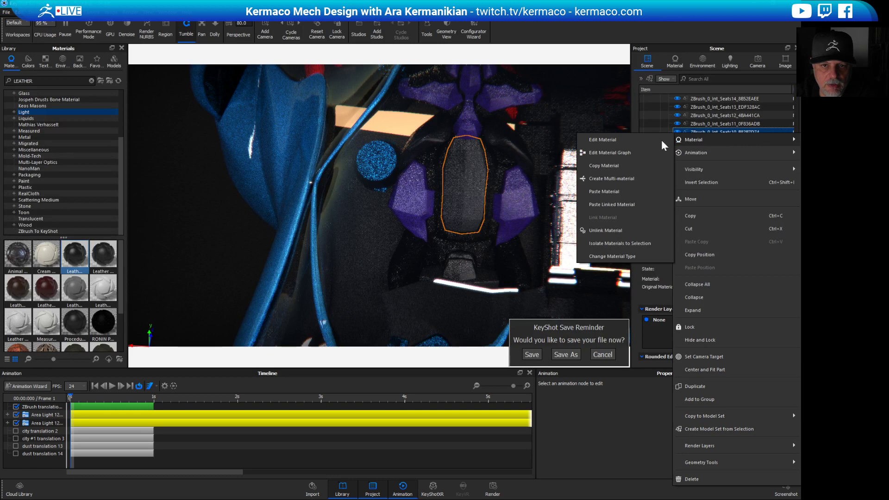
pyautogui.click(621, 192)
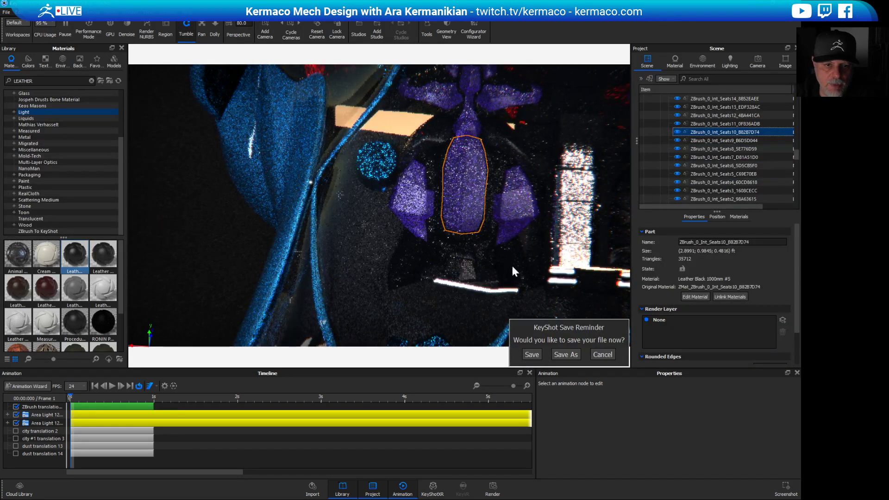
# Paste the copied leather material onto the ZBrush_0_Int_Seats9 part at the front of the seat.
pyautogui.click(735, 140)
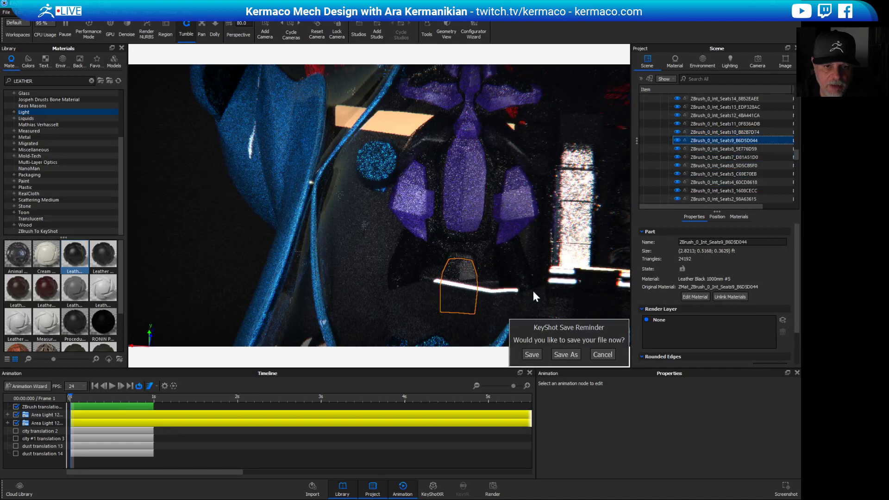
pyautogui.rightClick(734, 137)
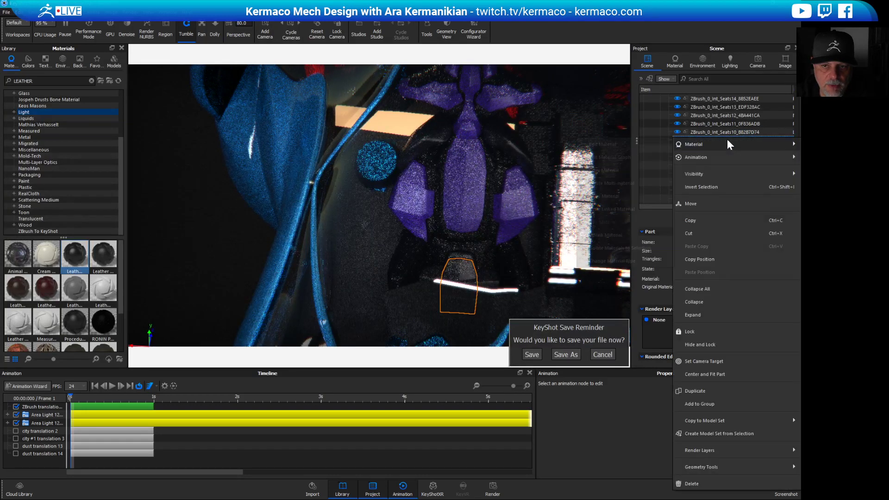
pyautogui.click(609, 204)
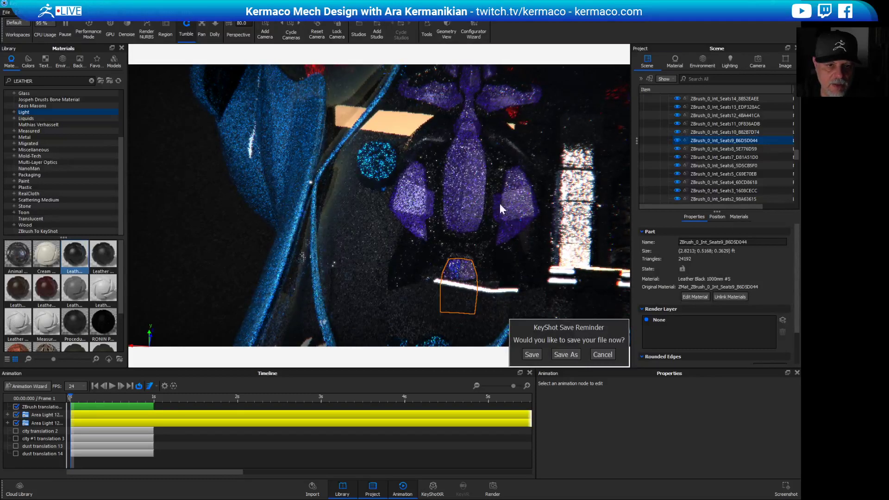
# Clear the LEATHER search from the material library.
pyautogui.moveTo(499, 204); pyautogui.dragTo(488, 224)
pyautogui.moveTo(499, 221); pyautogui.dragTo(486, 181)
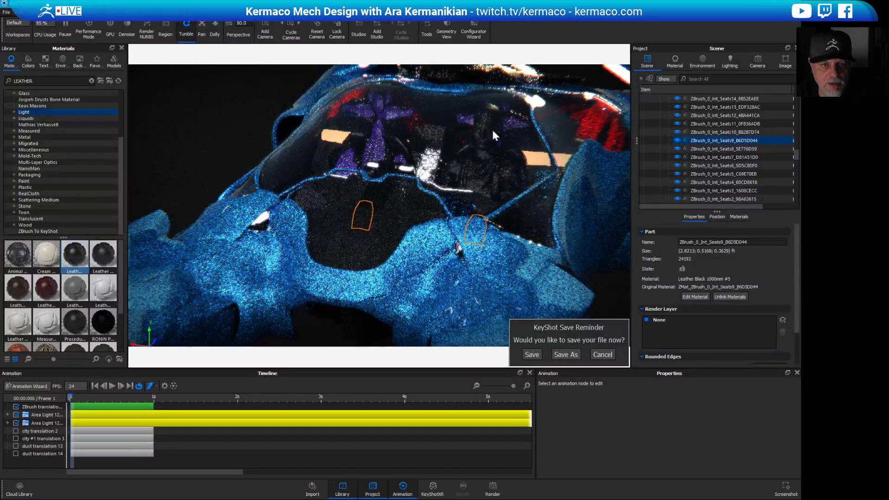
pyautogui.moveTo(493, 135); pyautogui.dragTo(213, 314)
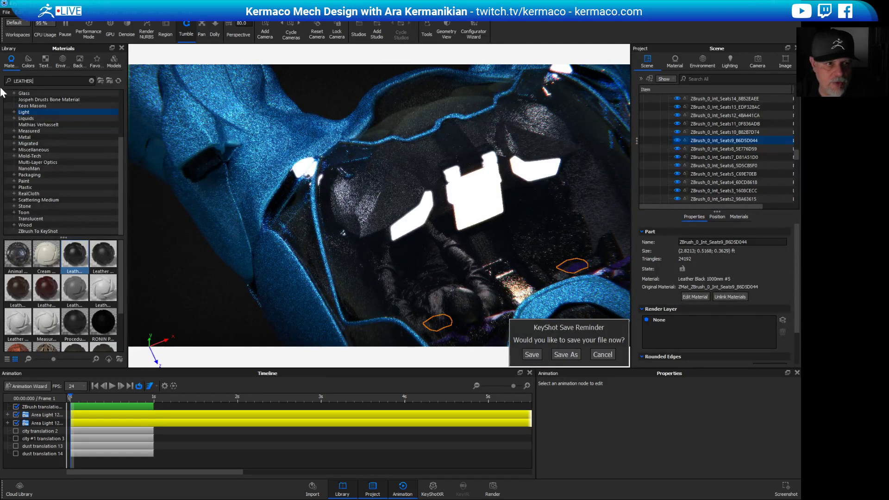
pyautogui.click(91, 81)
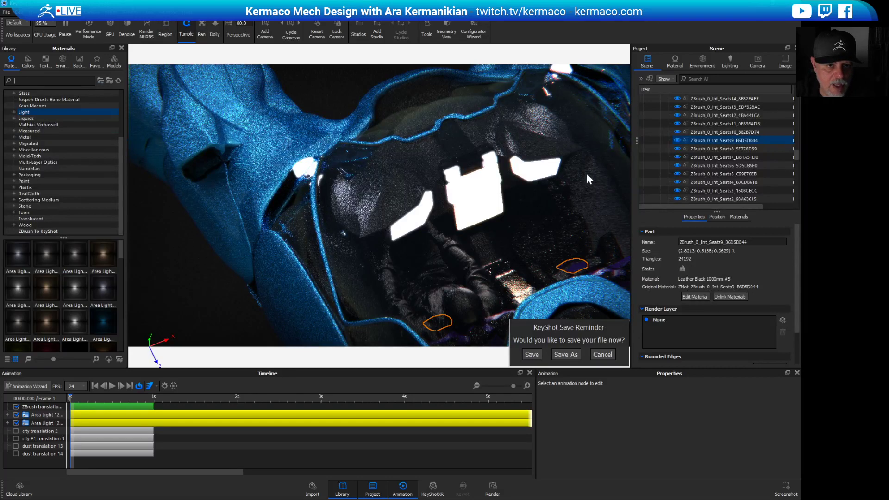
# Dismiss the save reminder and shrink the animation timeline to give the viewport more height around the cockpit.
pyautogui.moveTo(607, 225); pyautogui.dragTo(471, 193)
pyautogui.moveTo(485, 280); pyautogui.dragTo(415, 251)
pyautogui.keyDown('alt'); pyautogui.moveTo(767, 307); pyautogui.dragTo(797, 301, button='right'); pyautogui.keyUp('alt')
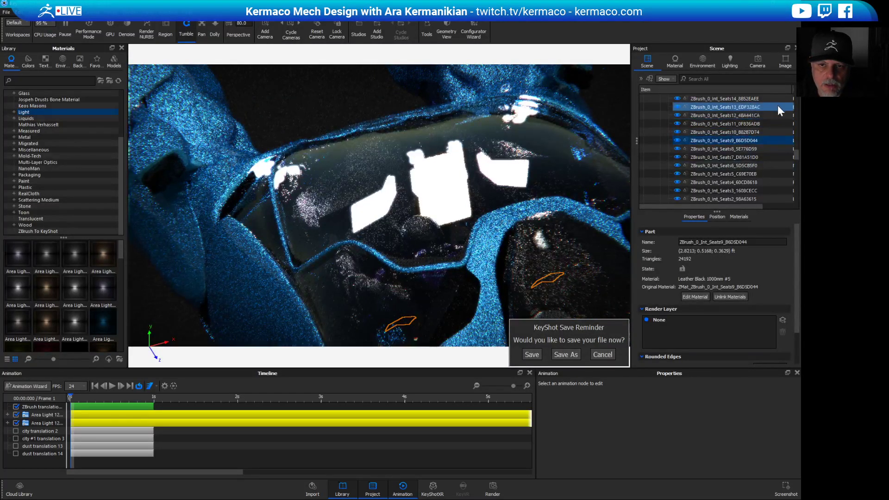
pyautogui.rightClick(504, 170)
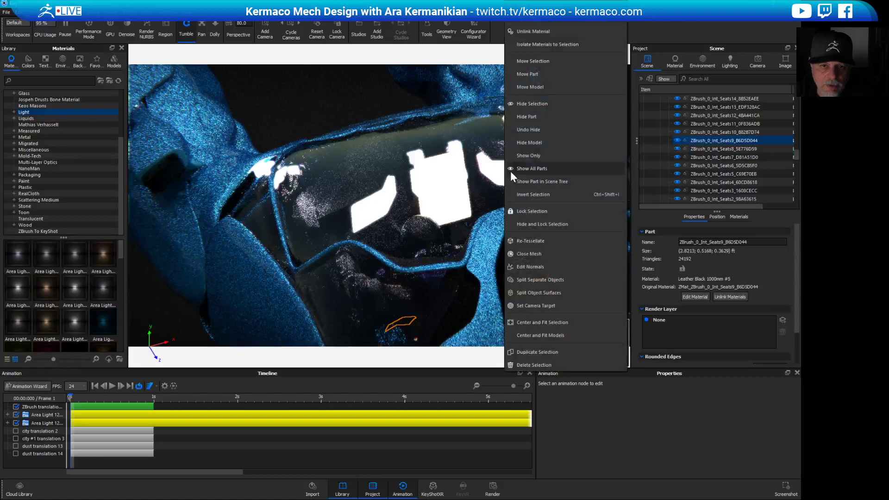
pyautogui.rightClick(388, 199)
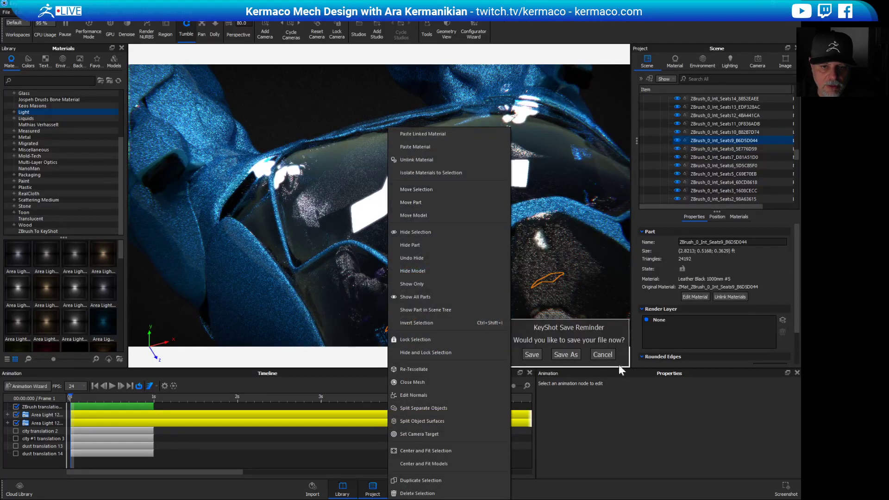
pyautogui.click(604, 354)
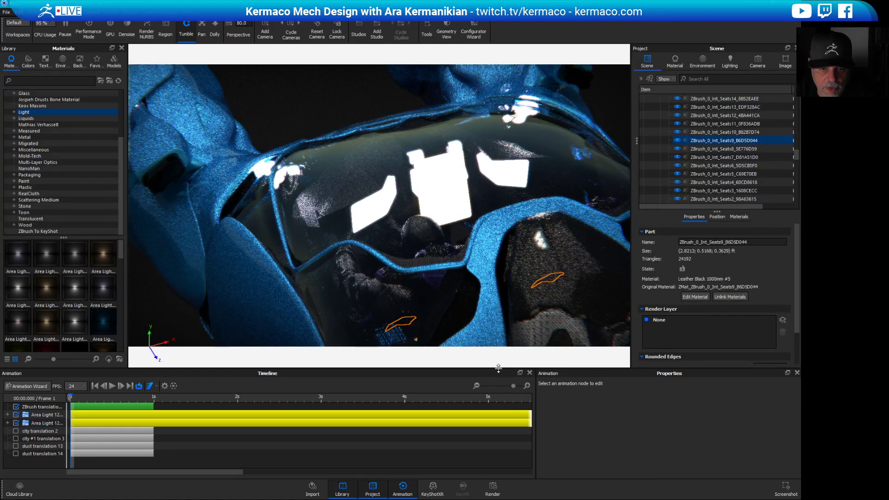
pyautogui.moveTo(499, 369); pyautogui.dragTo(491, 430)
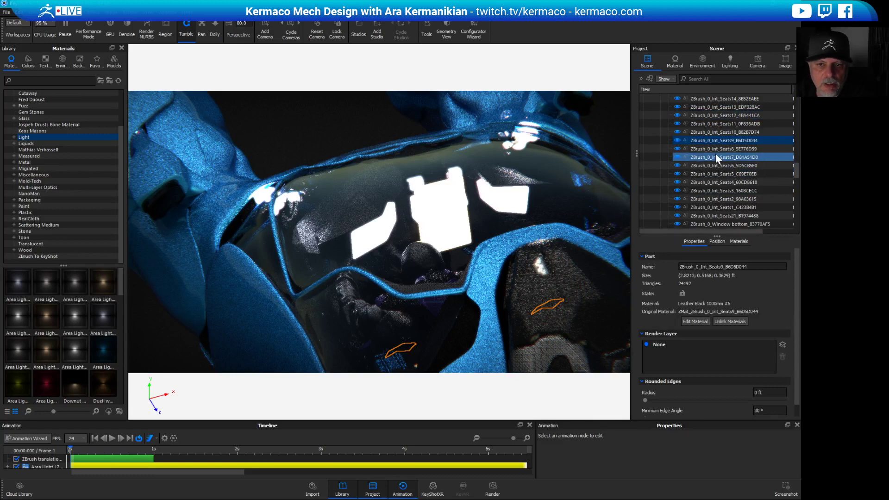
# Check the Int_Divider center, Gun vault center, Battery 2 and Dash parts among the interior parts of the scene.
pyautogui.moveTo(796, 168); pyautogui.dragTo(796, 113)
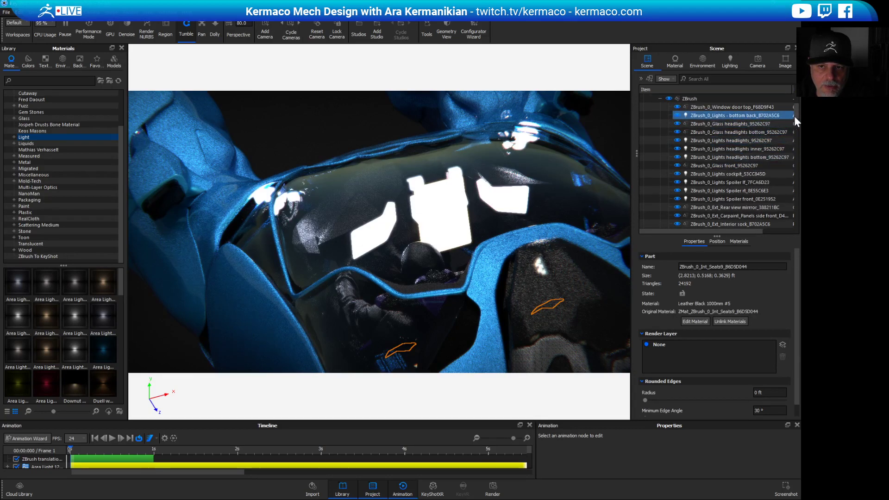
pyautogui.moveTo(798, 117); pyautogui.dragTo(800, 144)
pyautogui.scroll(-1, 736, 148)
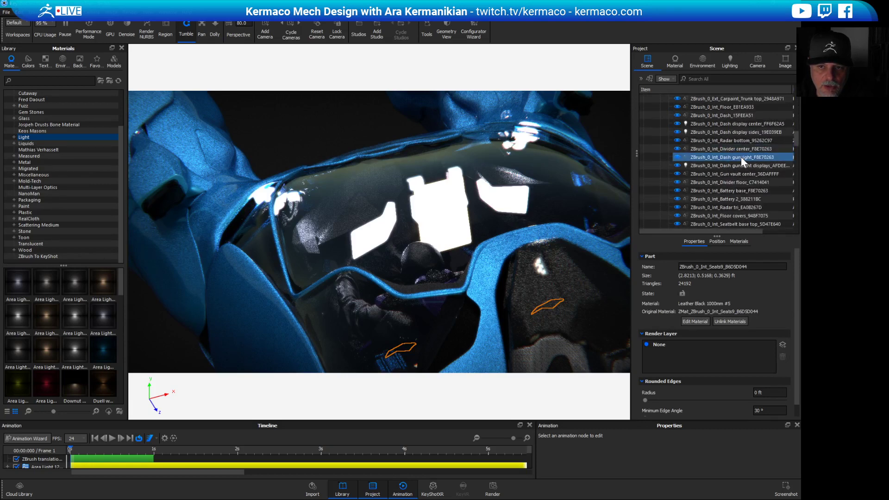
pyautogui.click(739, 149)
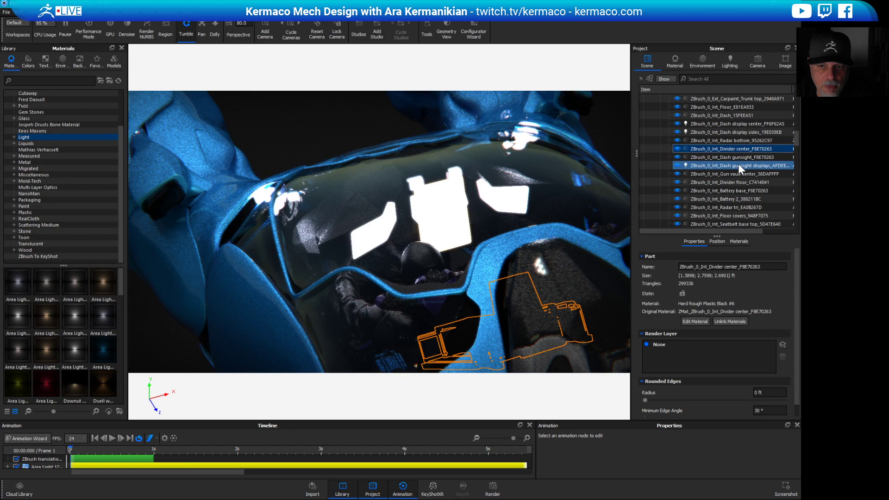
pyautogui.click(740, 175)
pyautogui.click(742, 181)
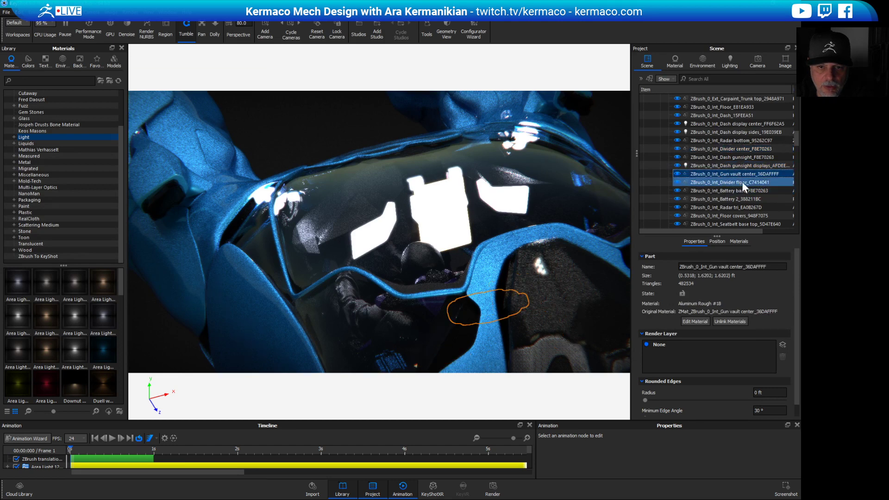
pyautogui.click(744, 199)
pyautogui.click(747, 116)
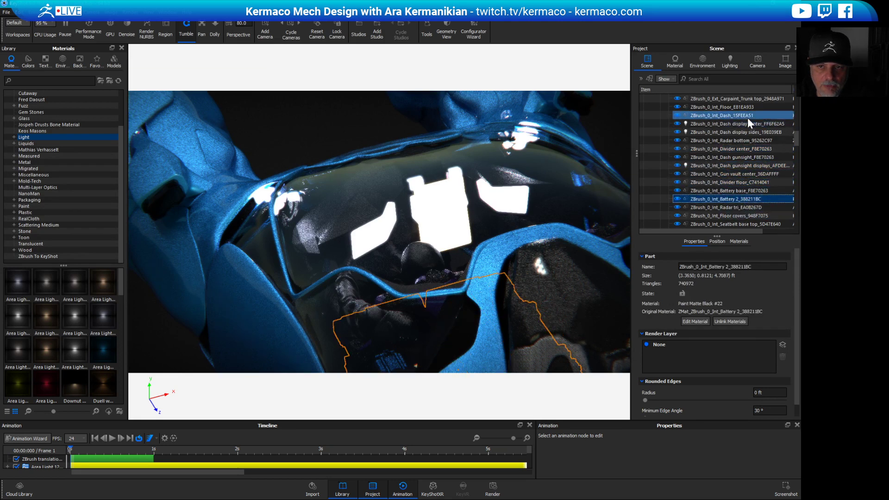
# Check the Int_Seatbelt structures, Rear cables 1, Rear cables 2 and Rear internal base parts.
pyautogui.scroll(-5, 795, 135)
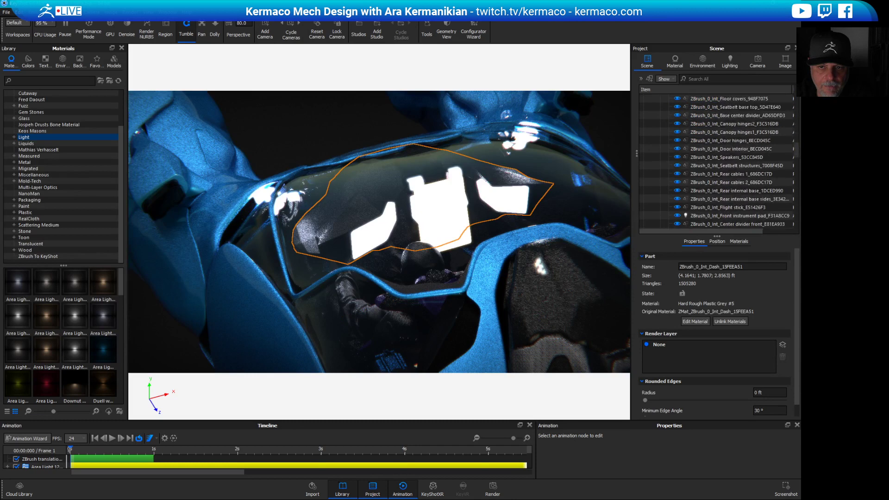
pyautogui.click(746, 166)
pyautogui.click(746, 174)
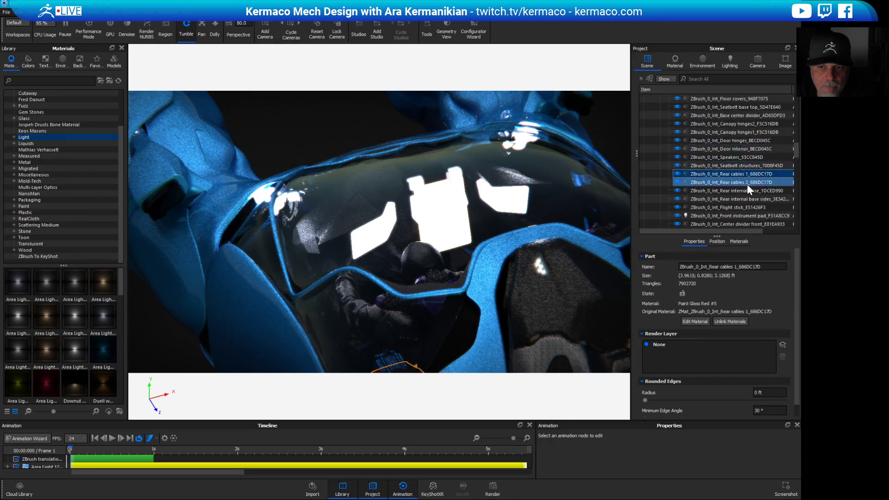
pyautogui.click(747, 183)
pyautogui.click(782, 190)
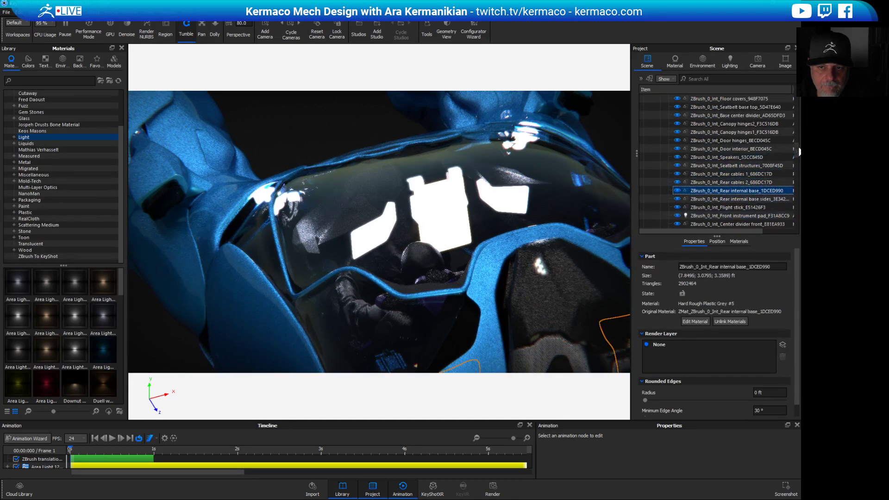
# Look back through the carpaint and interior parts, checking Int_Dash gunsight displays, Dash gunsight and Divider center.
pyautogui.scroll(10, 799, 148)
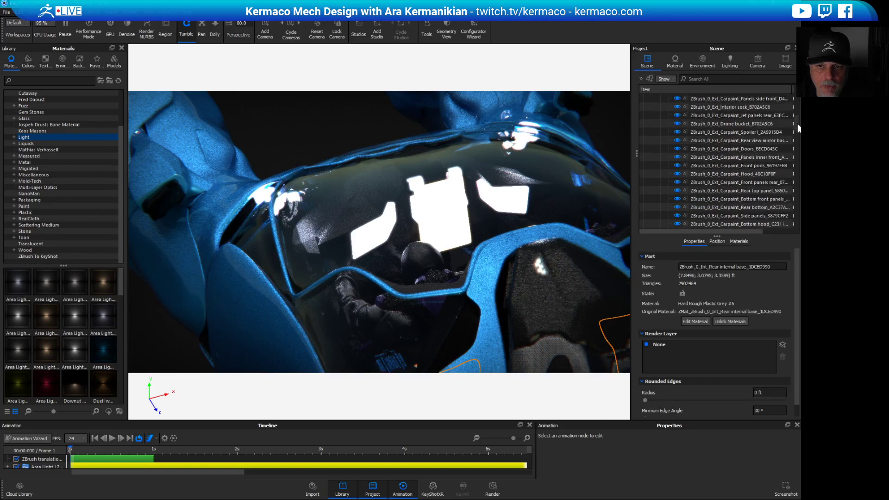
pyautogui.scroll(-5, 797, 139)
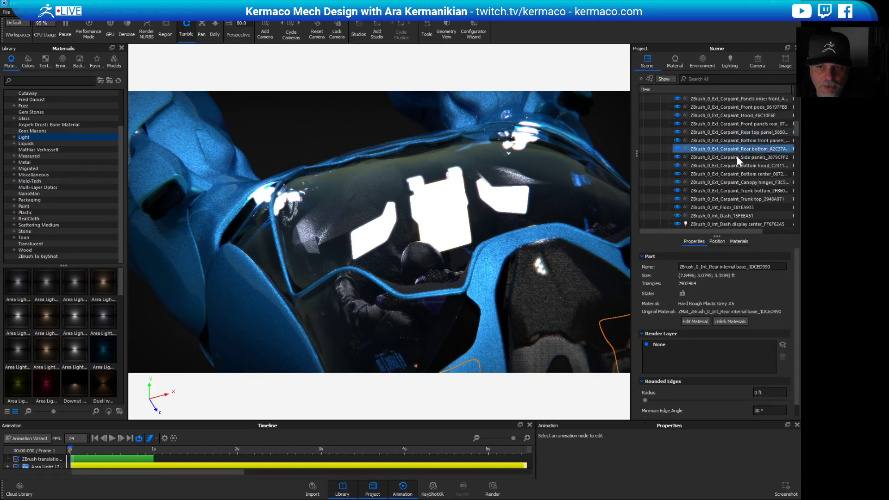
pyautogui.scroll(-5, 797, 129)
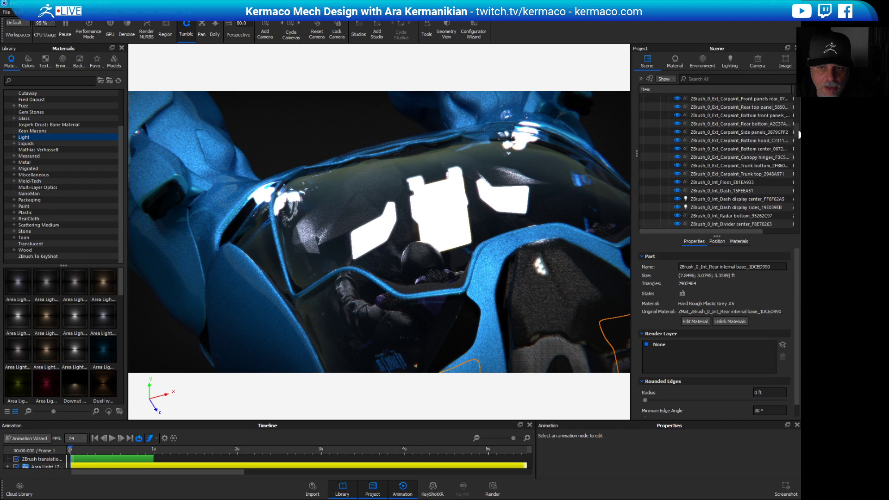
pyautogui.scroll(-3, 797, 135)
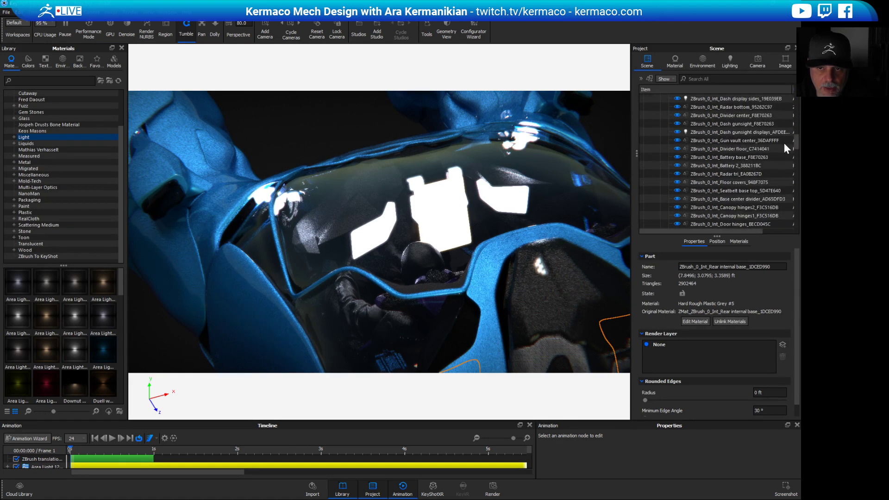
pyautogui.click(736, 132)
pyautogui.click(736, 124)
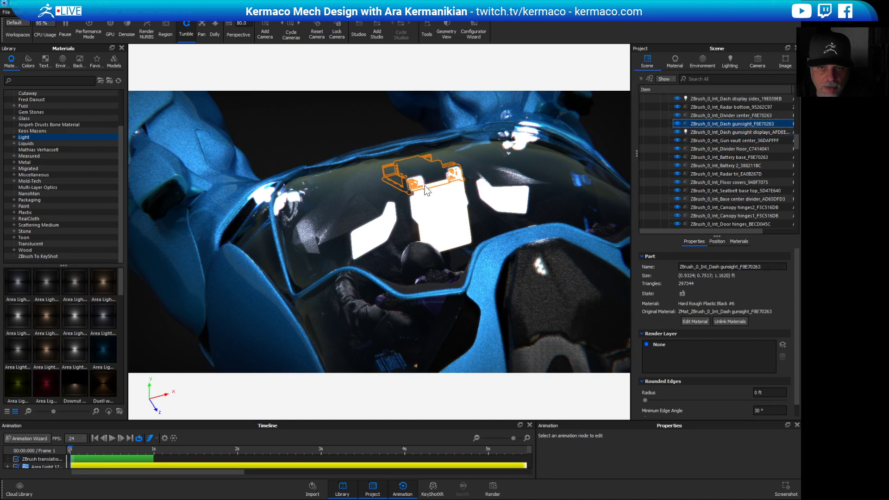
pyautogui.click(743, 115)
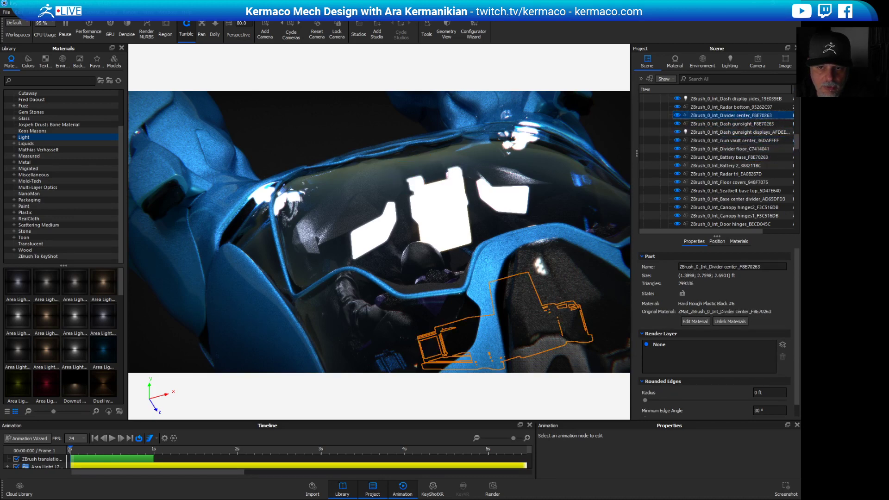
pyautogui.scroll(1, 771, 125)
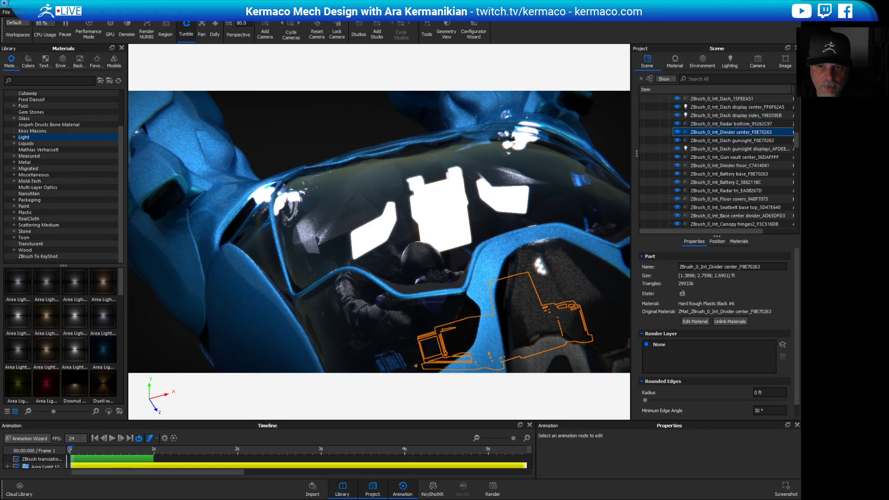
# Search the scene for DASH and check the Dash gunsight, gunsight displays, display sides and display center parts.
pyautogui.write('DASH')
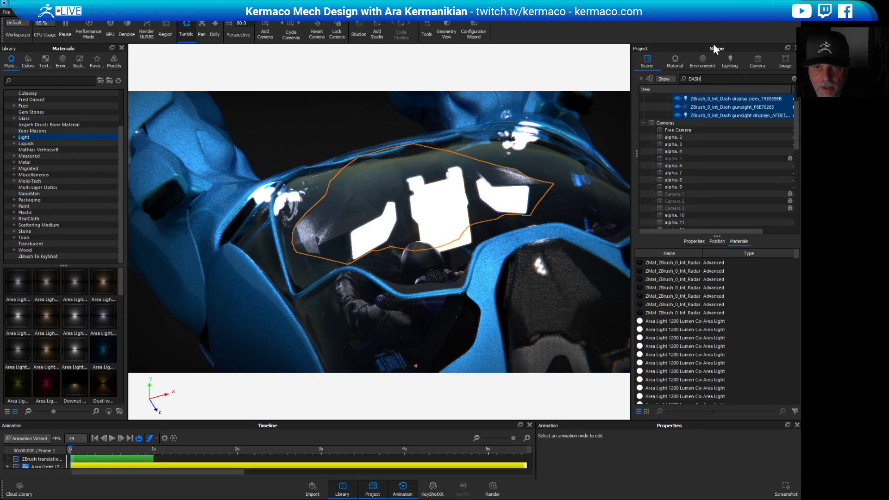
pyautogui.click(733, 106)
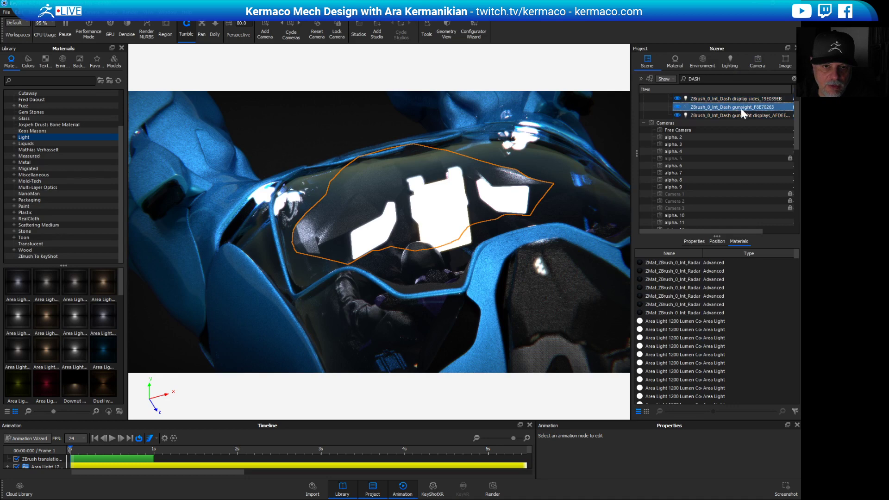
pyautogui.click(746, 115)
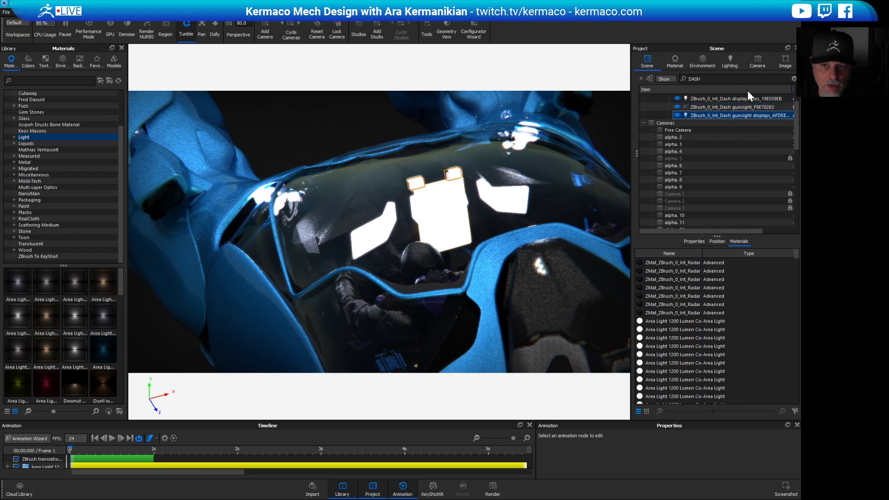
pyautogui.click(748, 99)
pyautogui.scroll(1, 796, 115)
pyautogui.scroll(2, 795, 115)
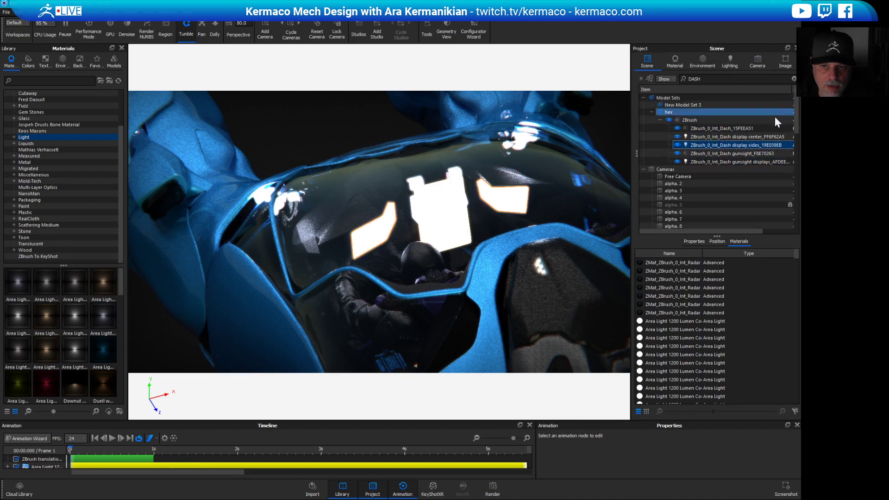
pyautogui.click(747, 137)
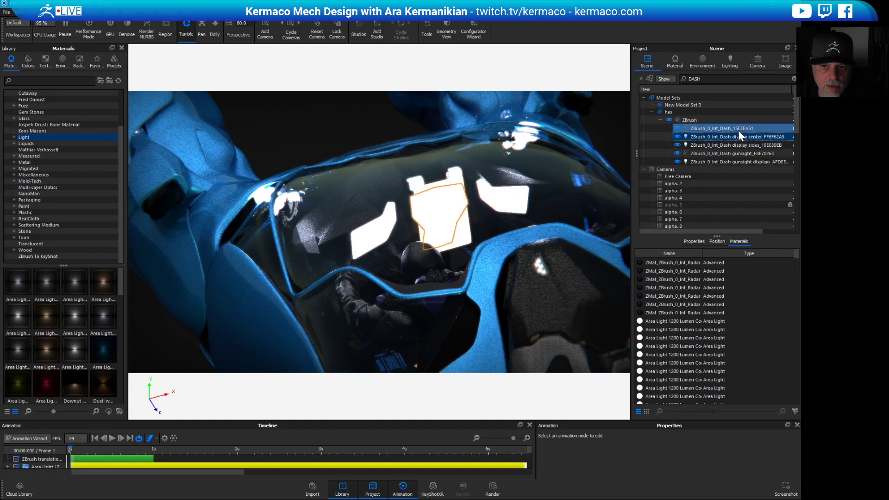
pyautogui.keyDown('ctrl'); pyautogui.click(738, 128); pyautogui.keyUp('ctrl')
pyautogui.click(734, 137)
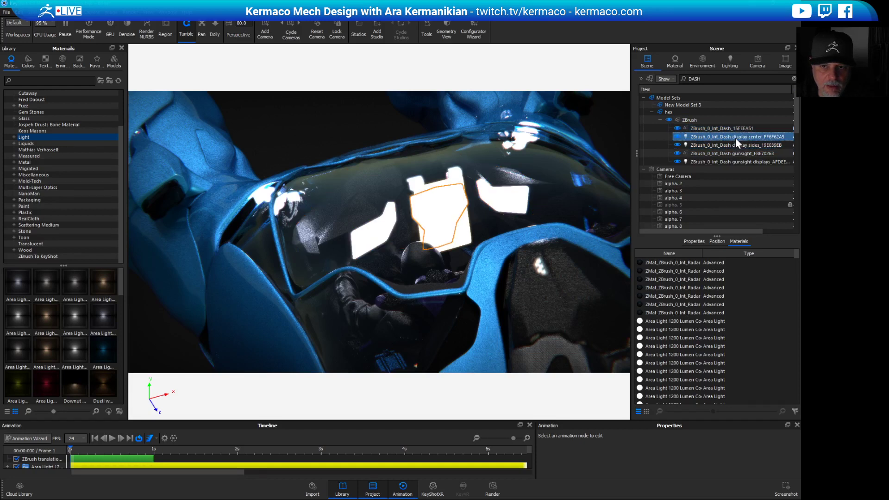
# Open the area light colour of the Int_Dash display sides material for editing.
pyautogui.click(737, 143)
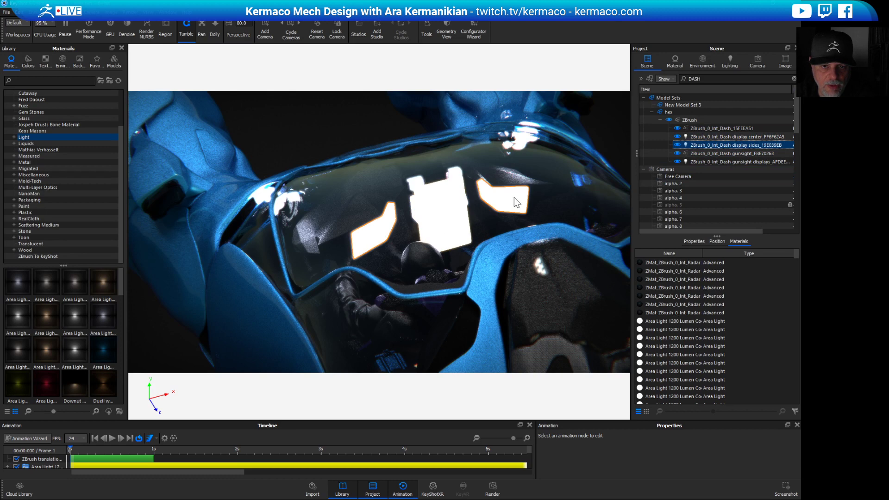
pyautogui.rightClick(753, 146)
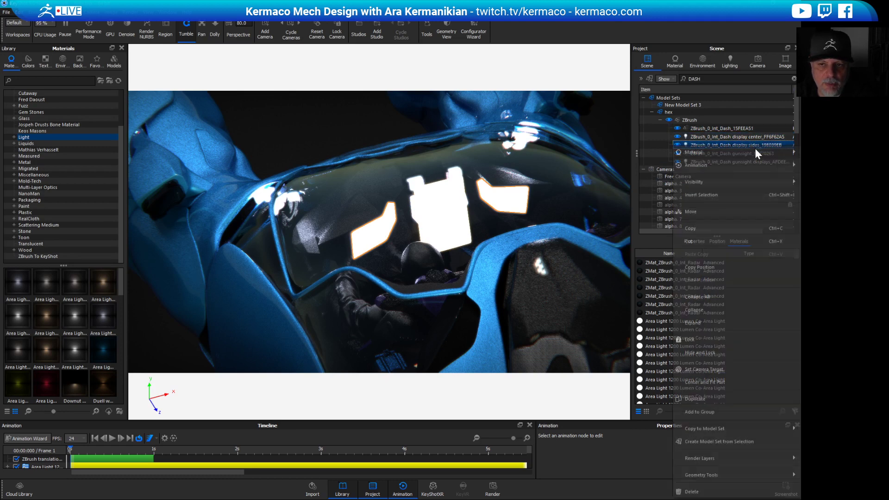
pyautogui.moveTo(702, 153)
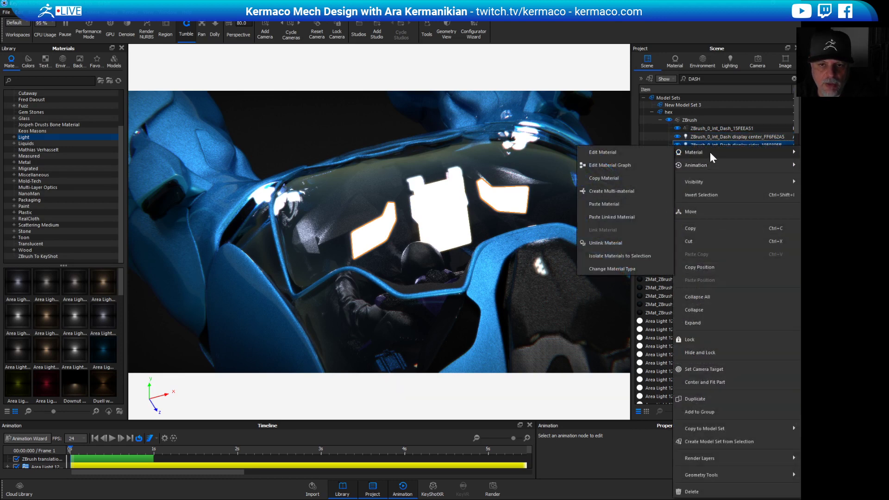
pyautogui.click(629, 154)
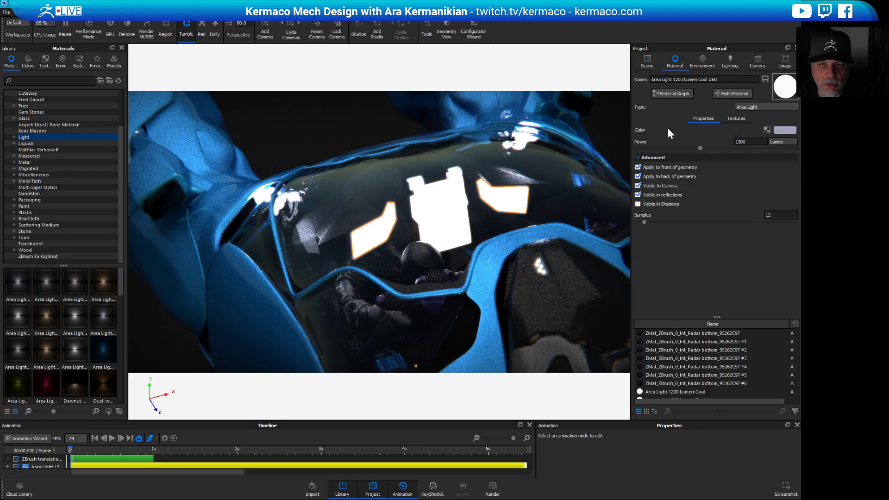
pyautogui.click(783, 130)
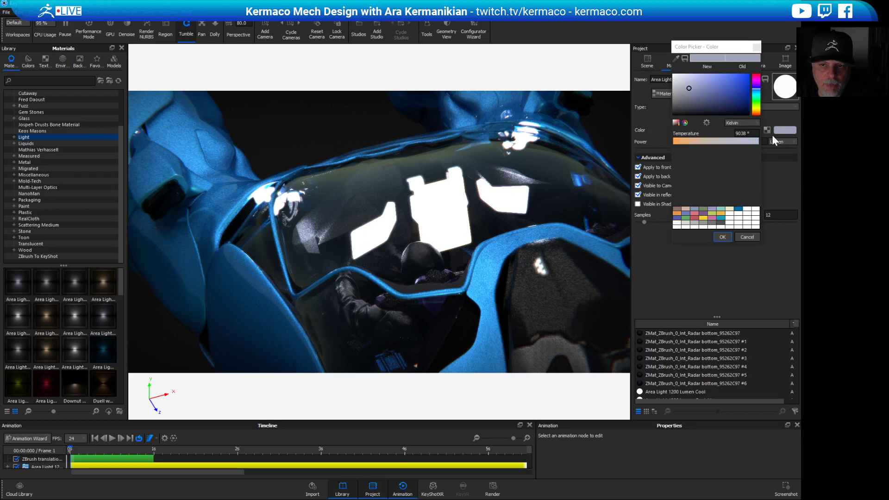
# Try dark pink, bright pink and red tones for the dash side displays' light colour.
pyautogui.click(756, 82)
pyautogui.click(743, 99)
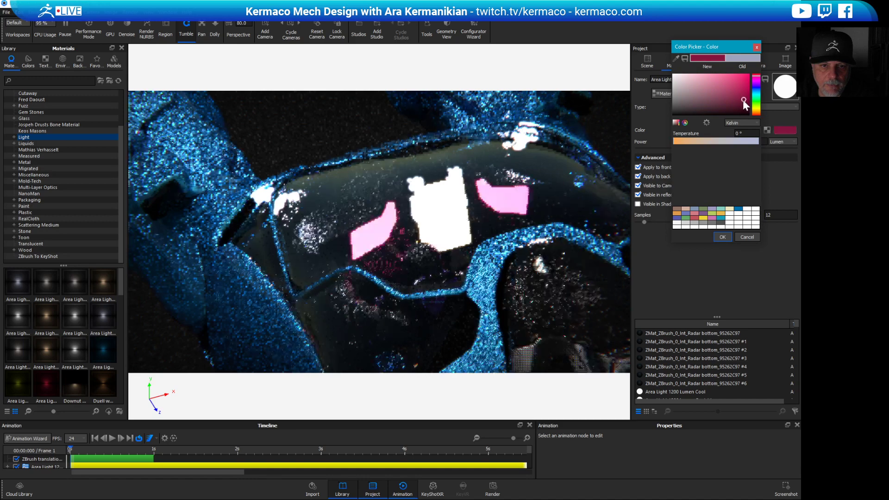
pyautogui.click(756, 77)
pyautogui.click(744, 84)
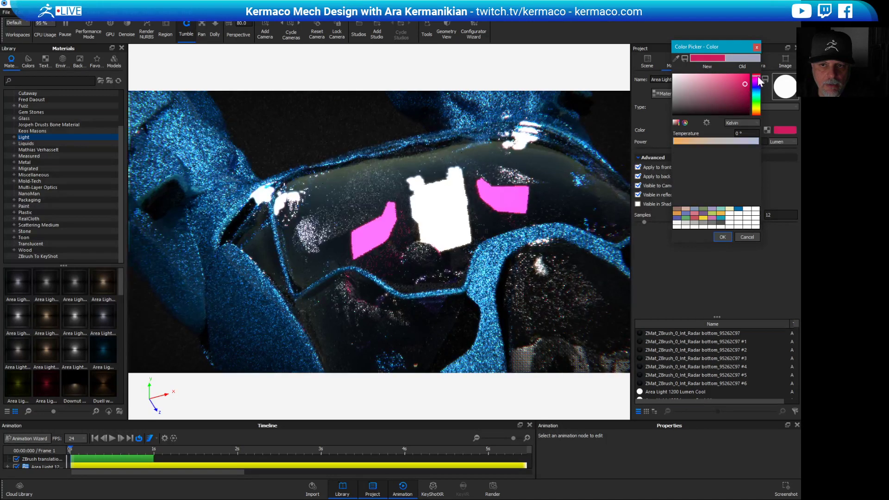
pyautogui.click(744, 80)
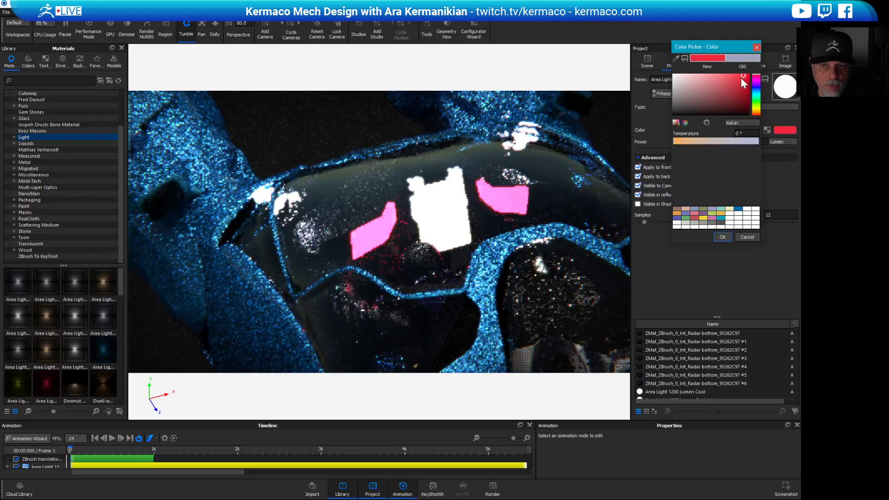
pyautogui.click(744, 87)
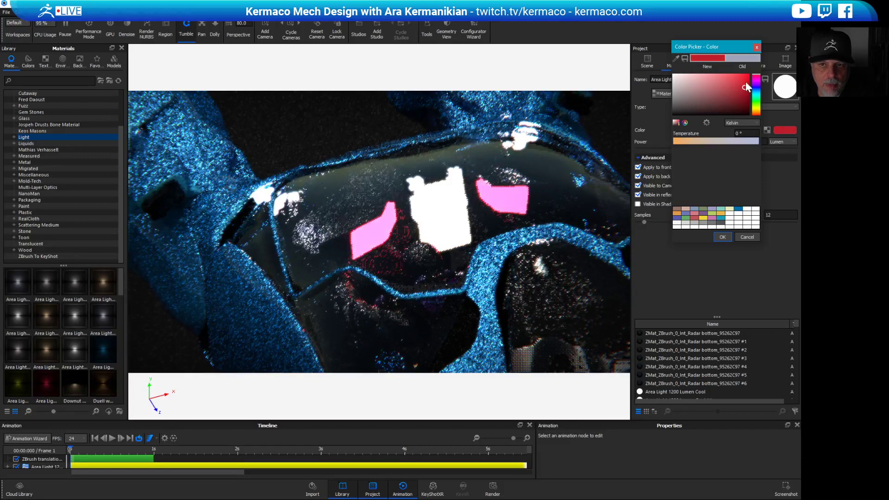
pyautogui.click(748, 79)
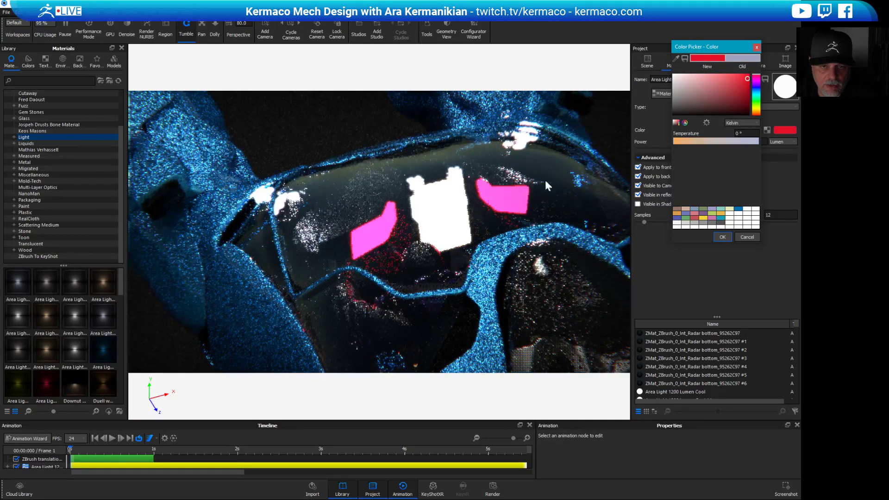
# Set the dash side displays' area light colour to orange.
pyautogui.click(758, 86)
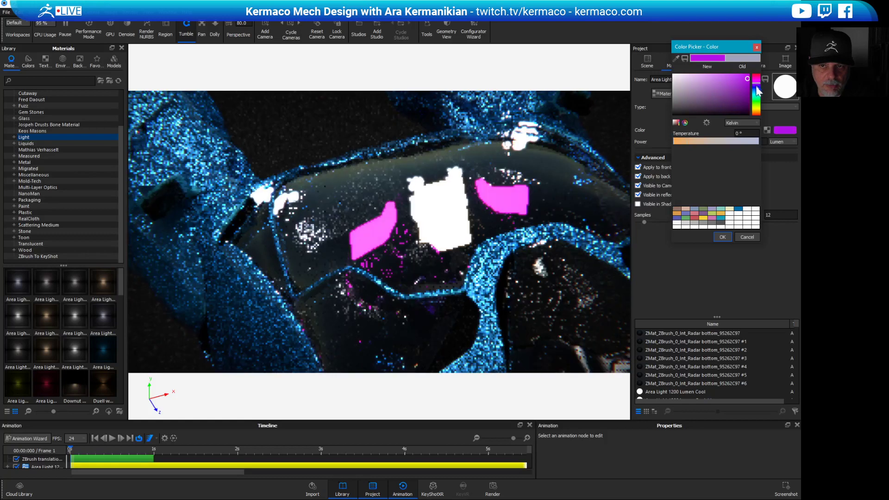
pyautogui.click(756, 113)
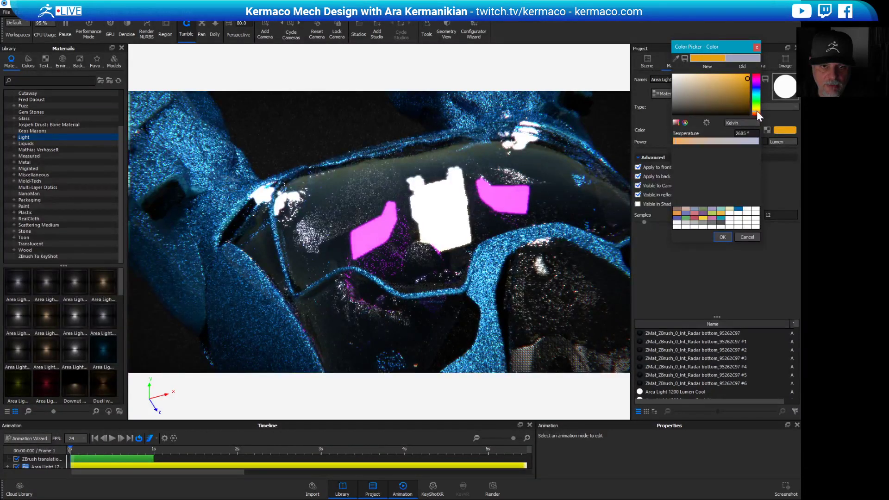
pyautogui.click(757, 112)
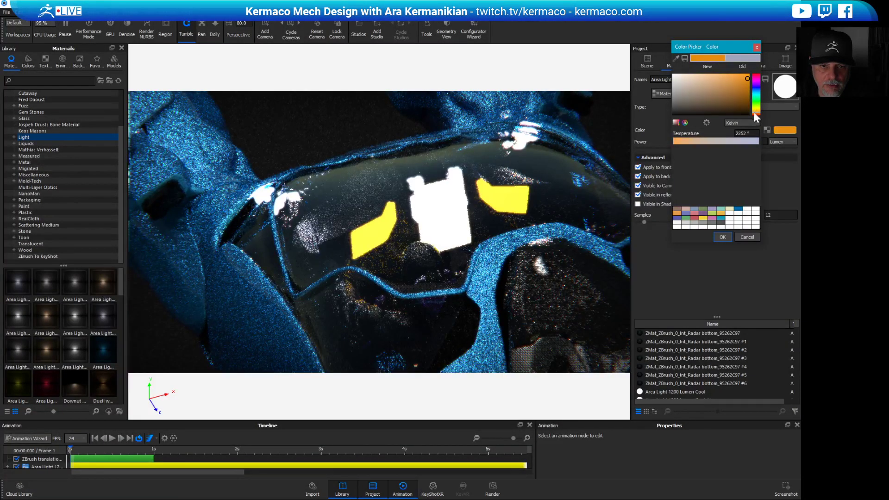
pyautogui.moveTo(756, 112); pyautogui.dragTo(759, 119)
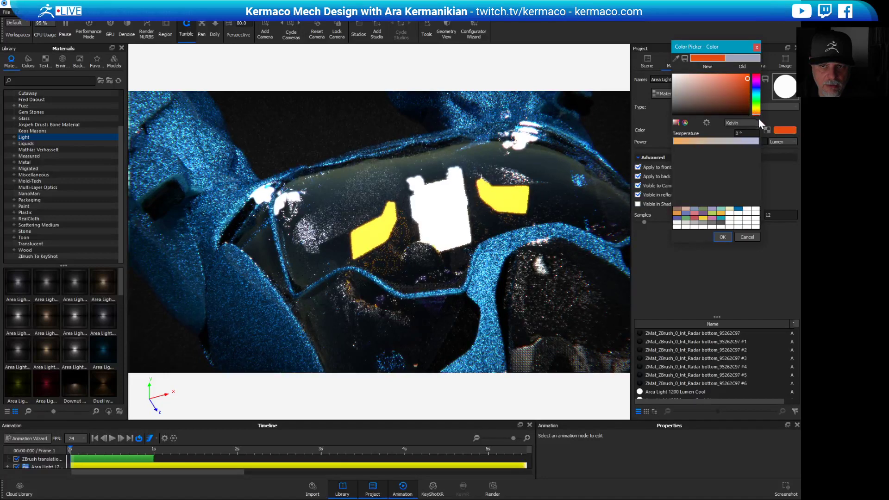
pyautogui.click(758, 112)
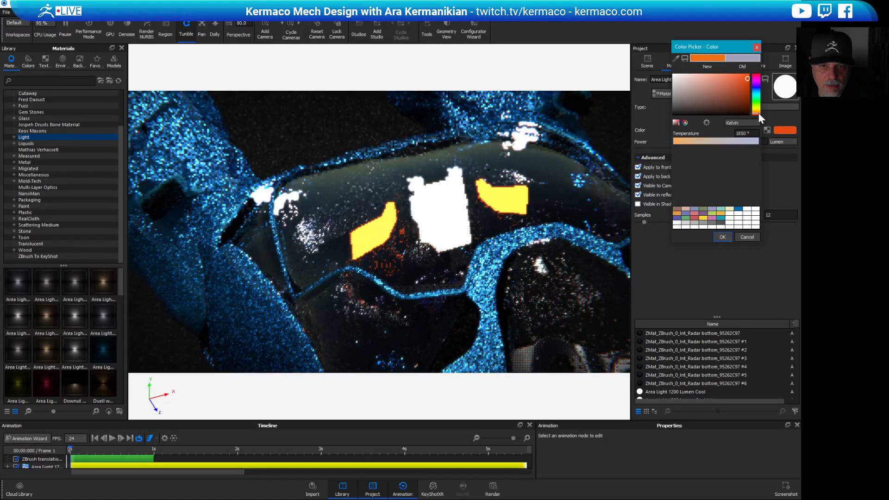
pyautogui.click(723, 236)
# Enable Performance Mode and view the whole vehicle from its side.
pyautogui.moveTo(550, 307); pyautogui.dragTo(628, 299)
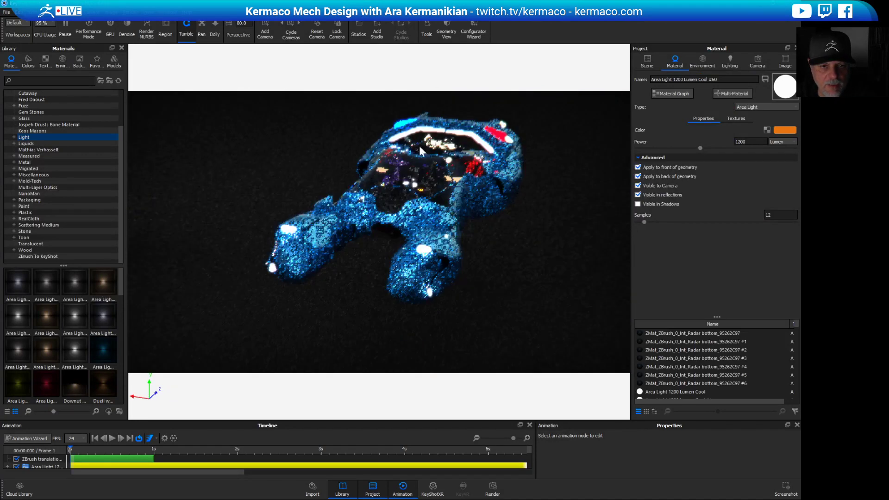
pyautogui.moveTo(538, 233); pyautogui.dragTo(620, 320)
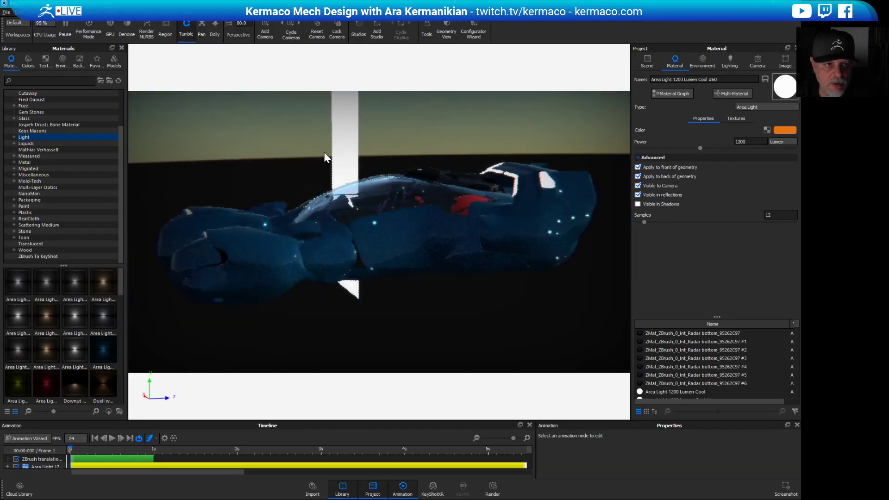
pyautogui.click(94, 31)
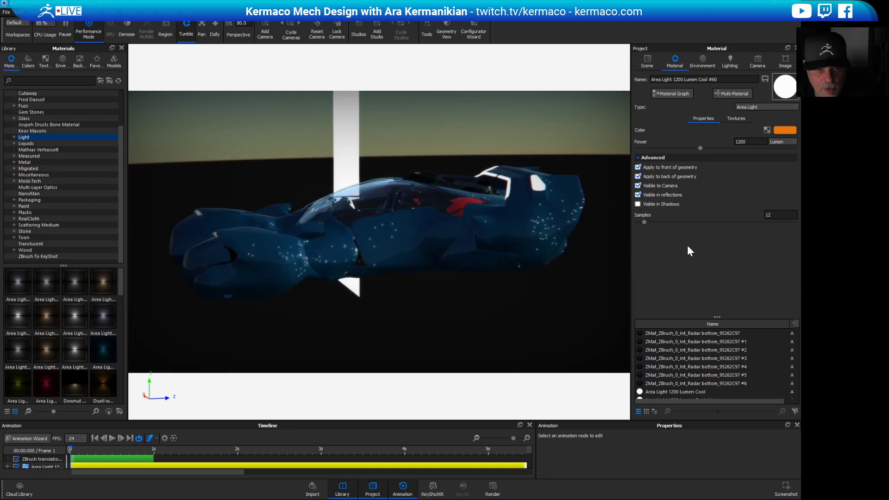
pyautogui.moveTo(563, 265); pyautogui.dragTo(507, 269)
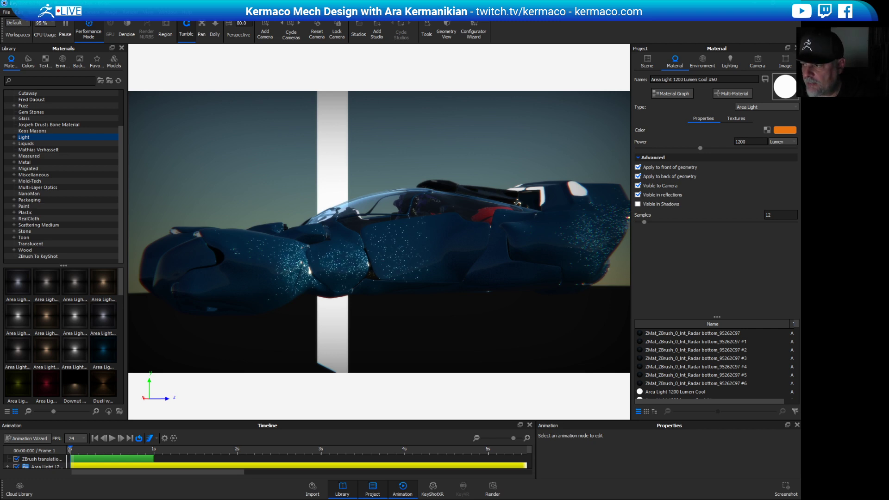
# Try the LAPD1_wht texture as an enlarged label on the blue body's side, and delete it again.
pyautogui.moveTo(466, 246); pyautogui.dragTo(411, 260)
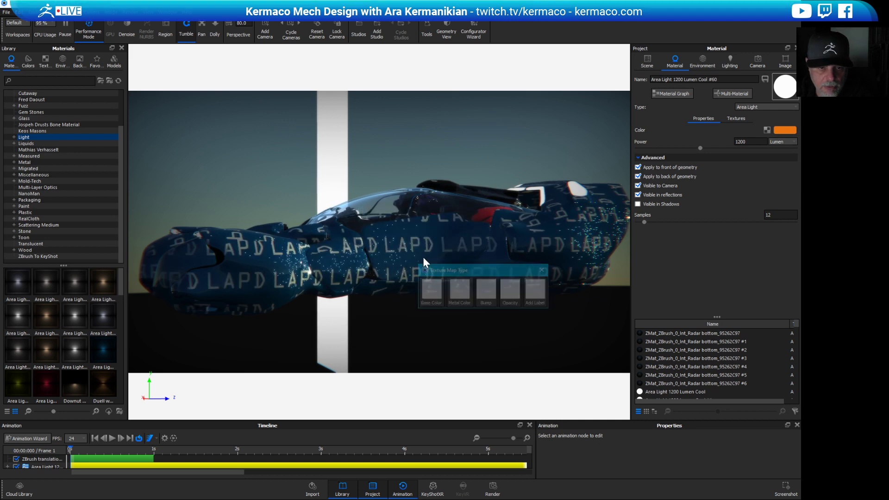
pyautogui.click(536, 290)
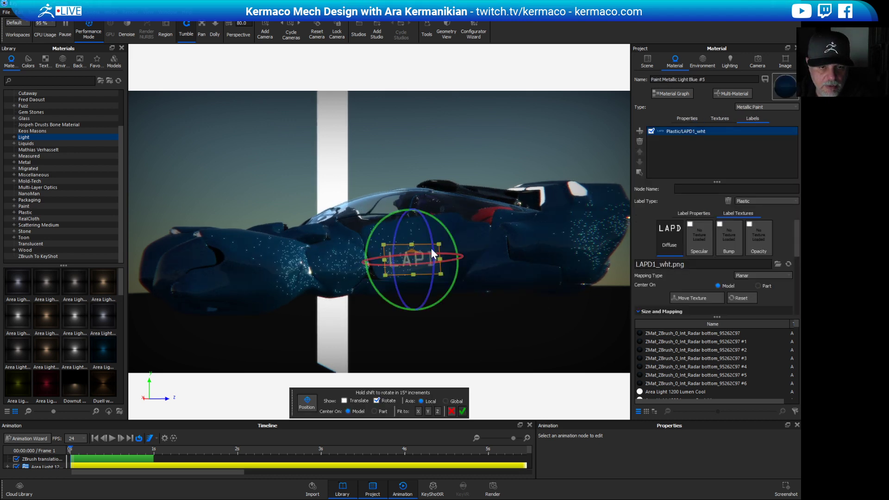
pyautogui.moveTo(448, 236); pyautogui.dragTo(460, 224)
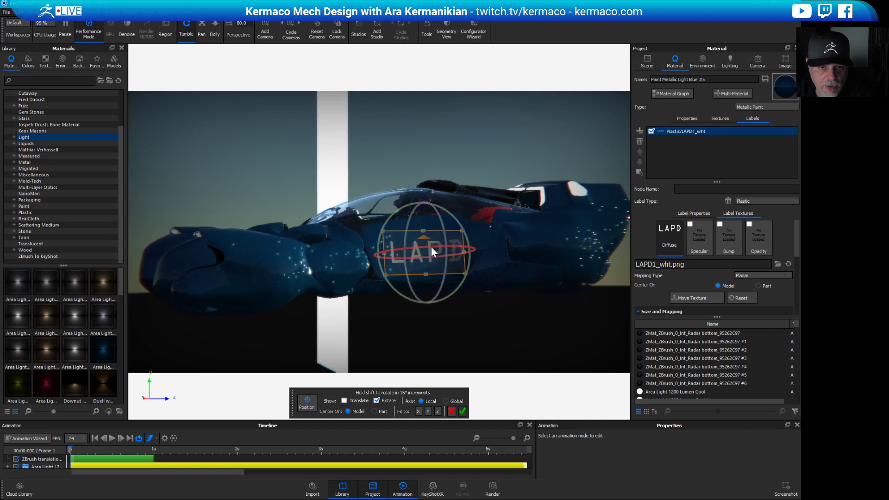
pyautogui.press('Delete')
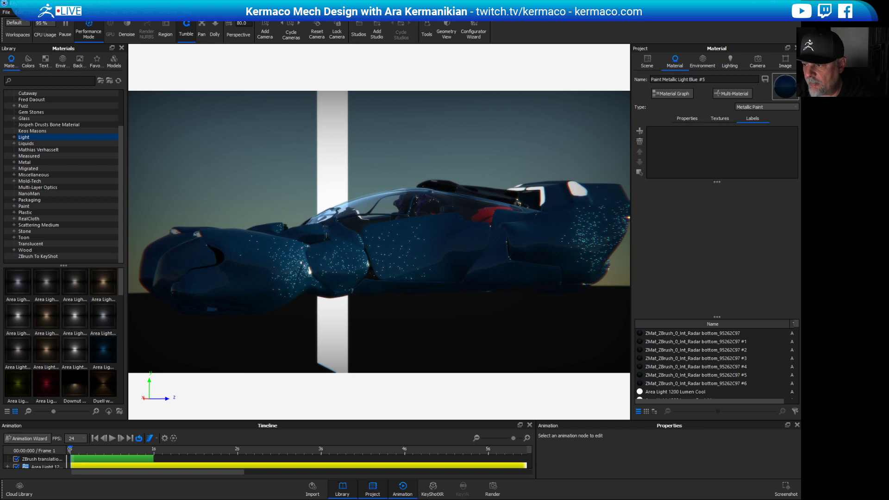
# Add the LAPD_wht texture as a label on the blue metallic paint and position it on the vehicle's side.
pyautogui.moveTo(888, 252); pyautogui.dragTo(423, 251)
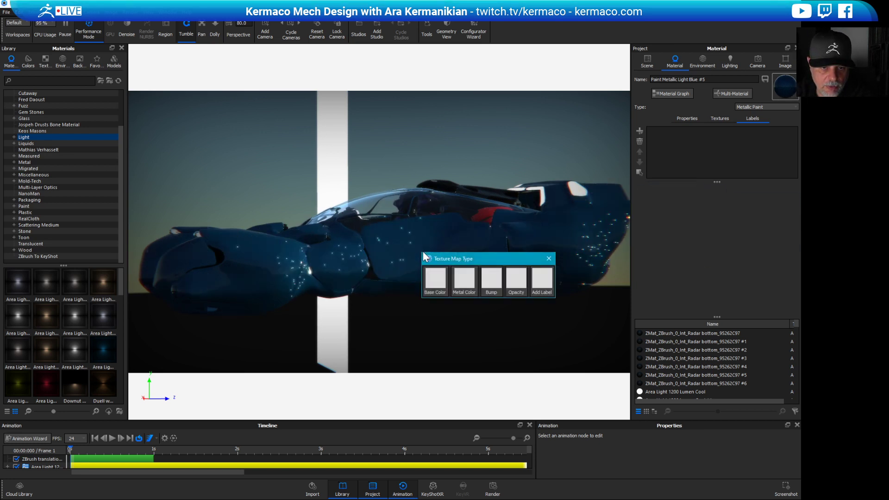
pyautogui.click(543, 280)
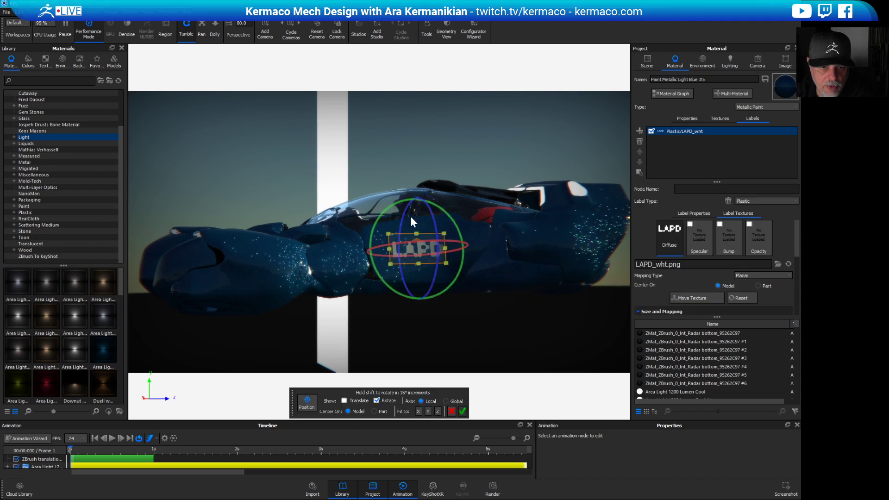
pyautogui.moveTo(418, 226); pyautogui.dragTo(418, 242)
pyautogui.moveTo(465, 210); pyautogui.dragTo(457, 214)
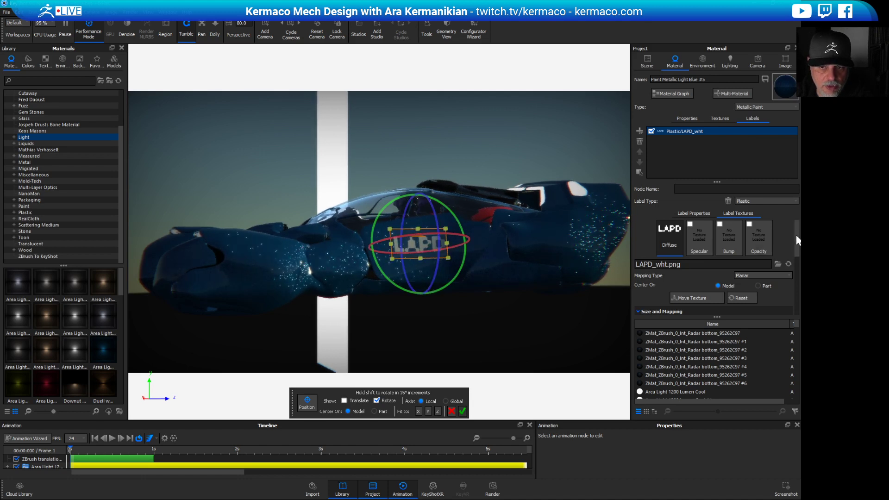
# Change the LAPD_wht label's type to Metal.
pyautogui.scroll(-3, 797, 240)
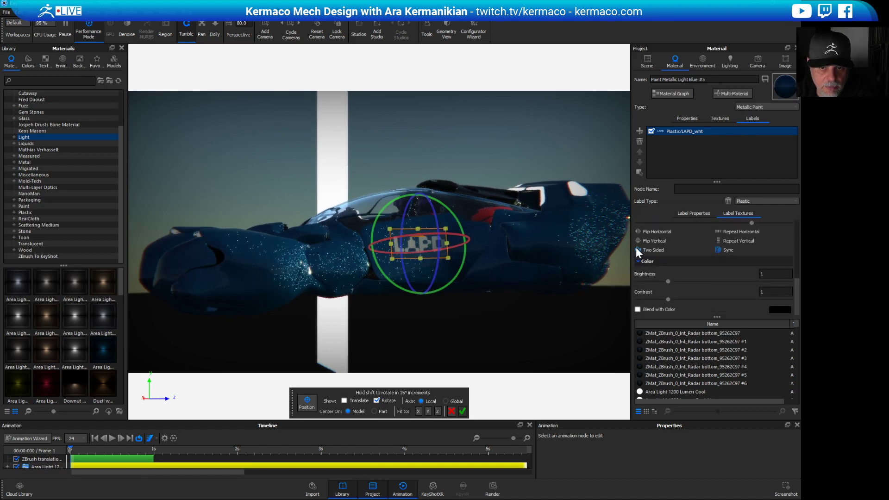
pyautogui.click(765, 200)
pyautogui.click(749, 227)
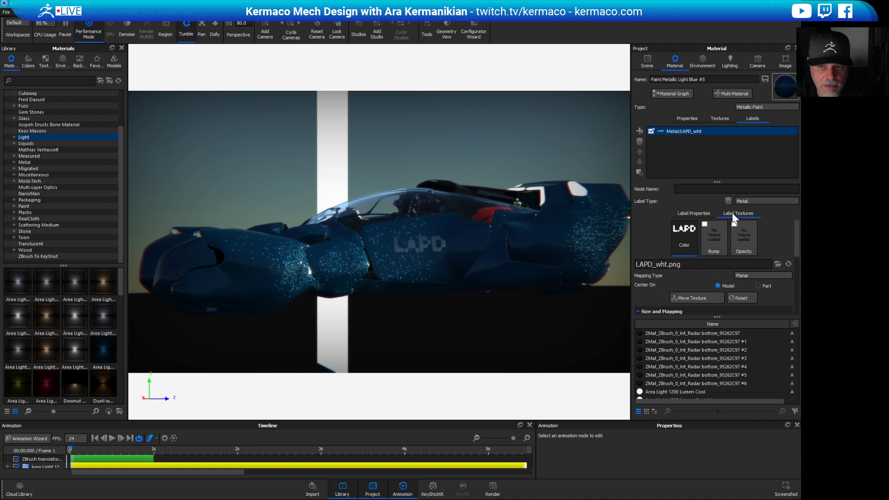
# Enlarge the LAPD_wht label slightly and reposition it on the side of the body below the canopy.
pyautogui.scroll(-1, 798, 237)
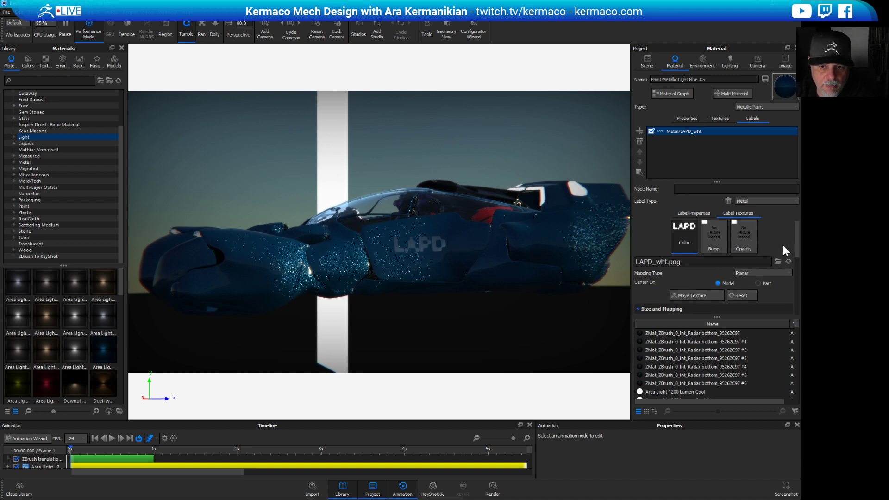
pyautogui.click(707, 296)
pyautogui.moveTo(448, 258); pyautogui.dragTo(471, 264)
pyautogui.moveTo(432, 229); pyautogui.dragTo(418, 241)
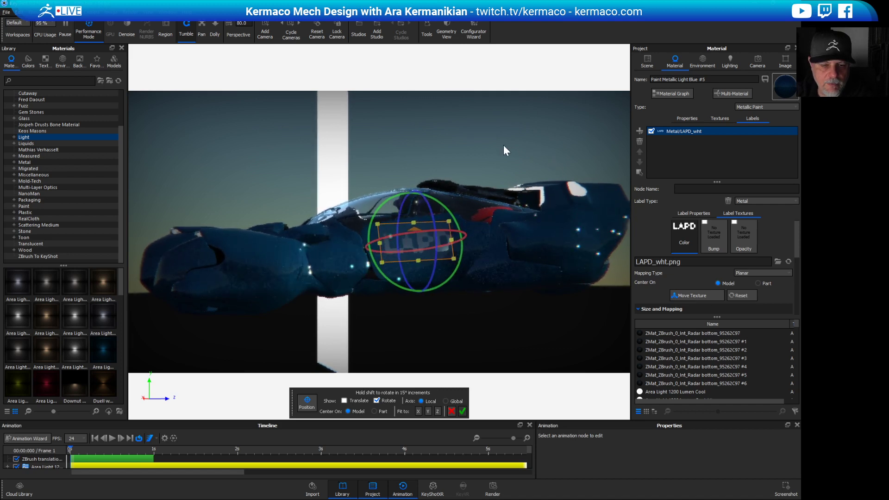
# Set the camera to the Left standard view and frame the LAPD label on the vehicle's side.
pyautogui.moveTo(503, 145); pyautogui.dragTo(522, 157)
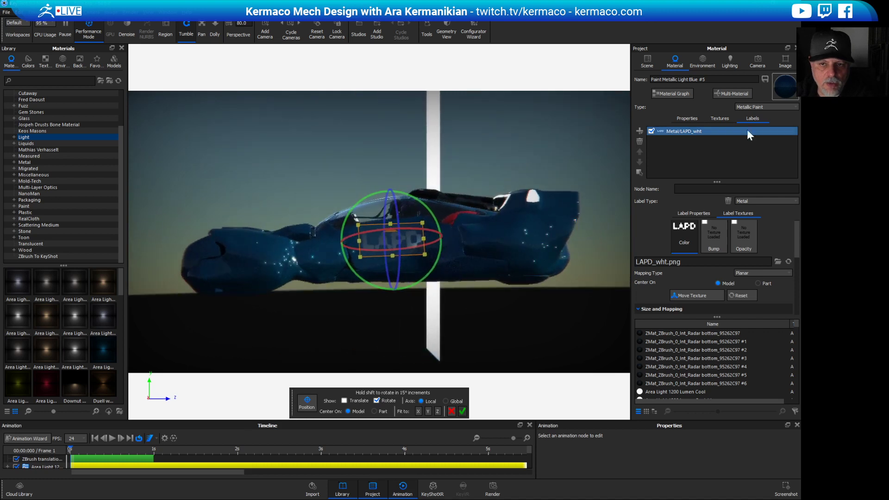
pyautogui.click(758, 60)
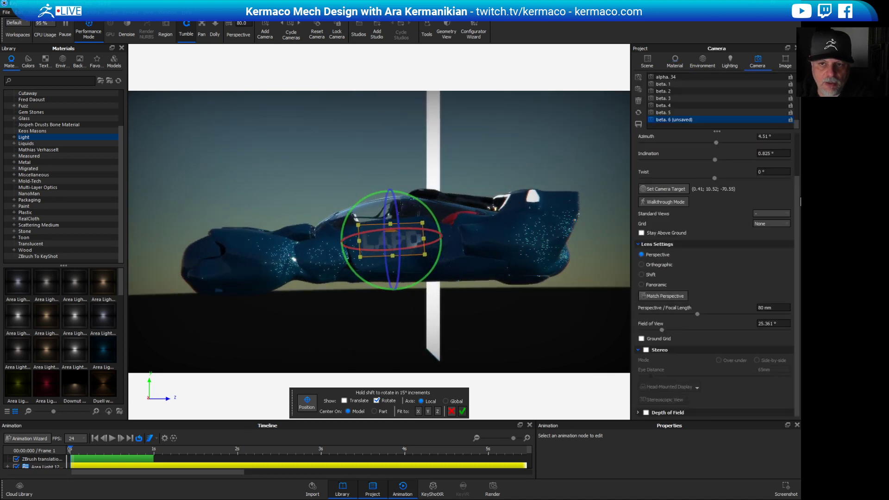
pyautogui.click(766, 213)
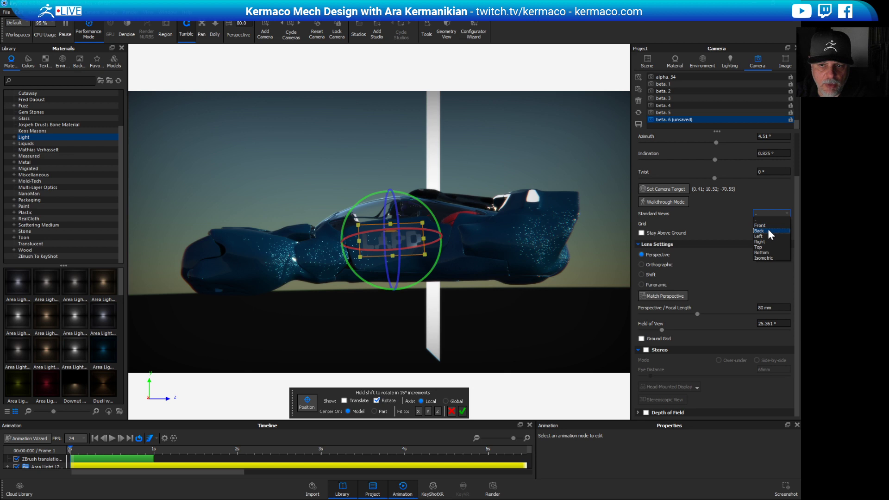
pyautogui.click(767, 236)
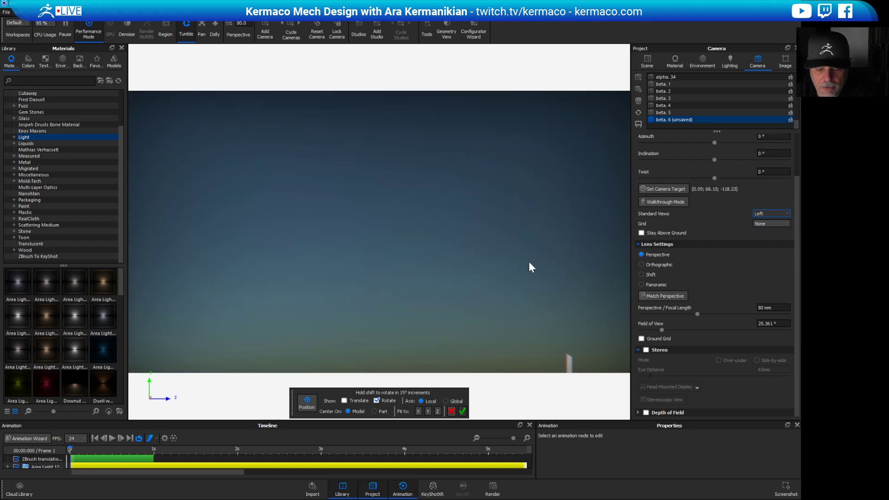
pyautogui.moveTo(467, 263); pyautogui.dragTo(387, 187, button='middle')
pyautogui.scroll(5, 387, 187)
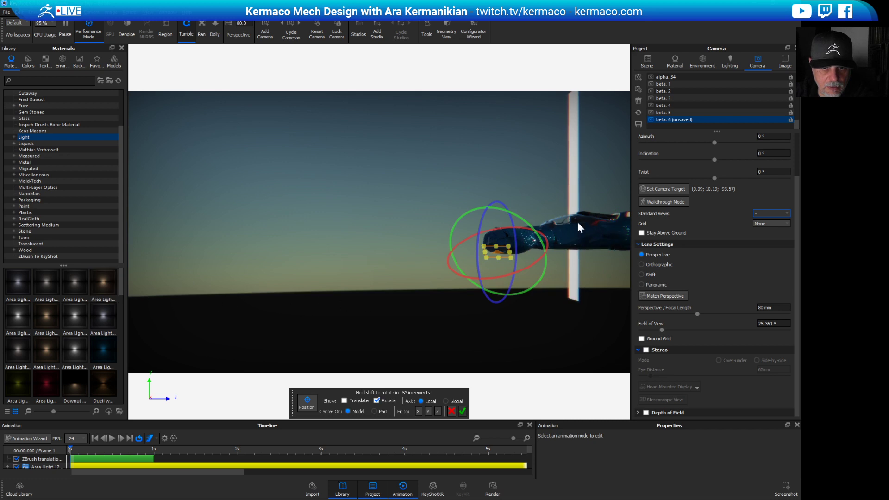
pyautogui.click(569, 231)
pyautogui.moveTo(343, 192); pyautogui.dragTo(285, 225, button='middle')
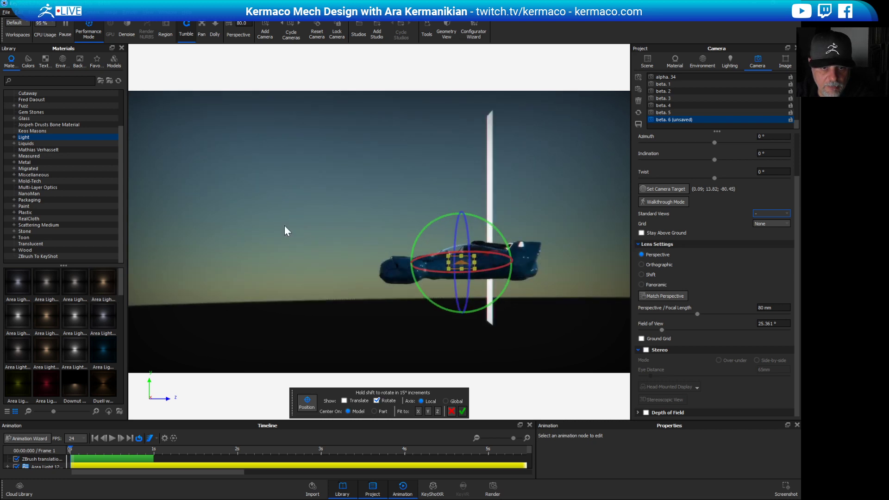
pyautogui.keyDown('alt'); pyautogui.moveTo(285, 226); pyautogui.dragTo(741, 236, button='right'); pyautogui.keyUp('alt')
pyautogui.moveTo(504, 174); pyautogui.dragTo(160, 158, button='middle')
pyautogui.keyDown('alt'); pyautogui.moveTo(160, 159); pyautogui.dragTo(584, 200, button='right'); pyautogui.keyUp('alt')
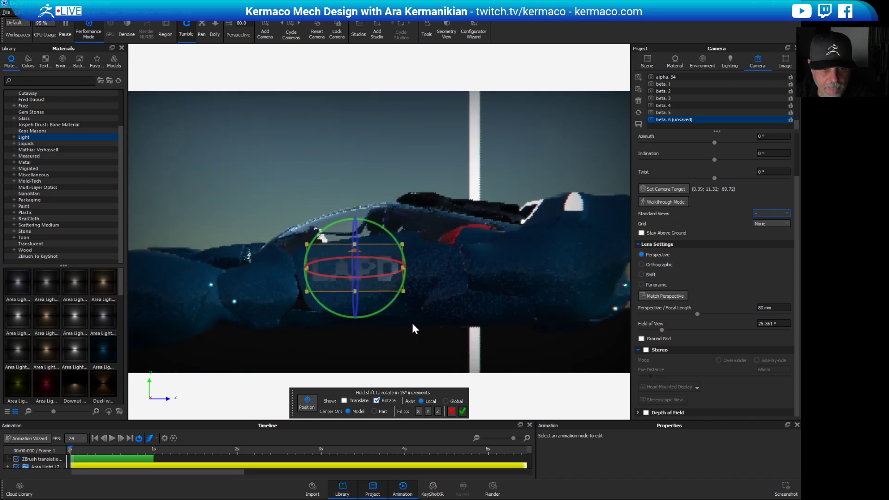
# Shift the LAPD_wht label slightly rearward and down on the side of the body below the canopy.
pyautogui.click(582, 201)
pyautogui.click(383, 271)
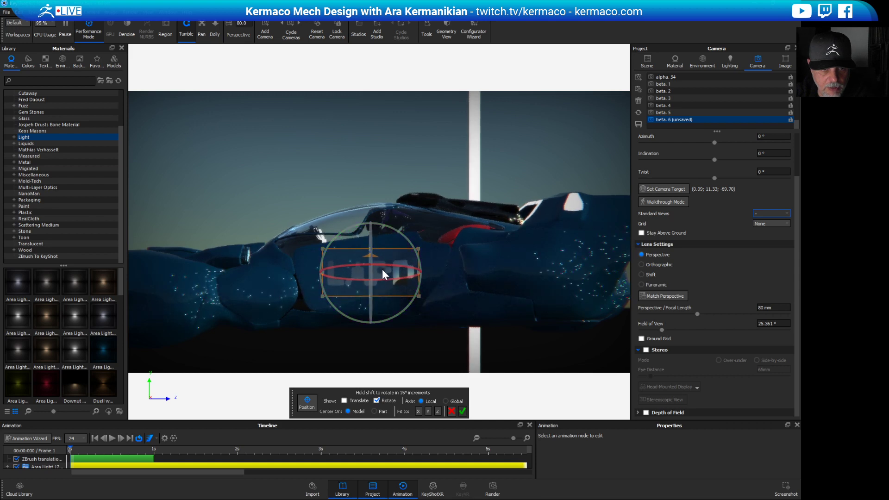
pyautogui.moveTo(382, 269)
pyautogui.mouseDown()
pyautogui.moveTo(373, 275)
pyautogui.moveTo(381, 275)
pyautogui.mouseUp()
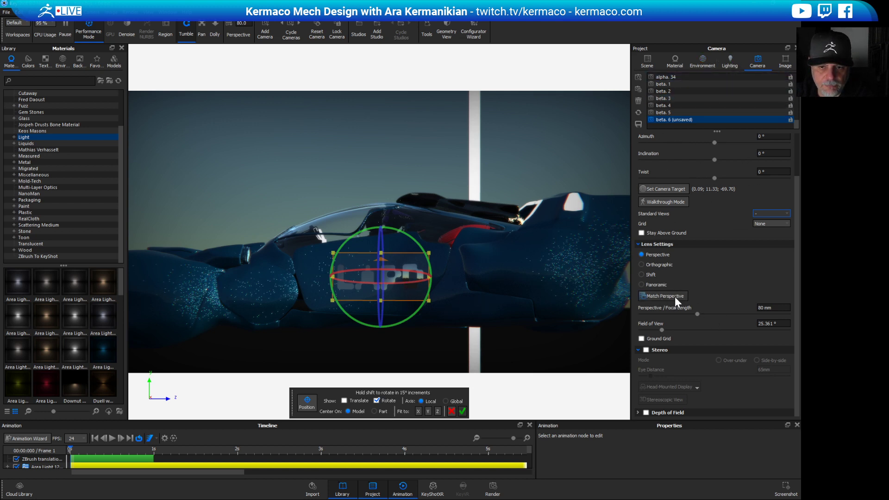
# Try the Plastic and Paint types on the LAPD_wht label, and set it back to Metal.
pyautogui.click(702, 61)
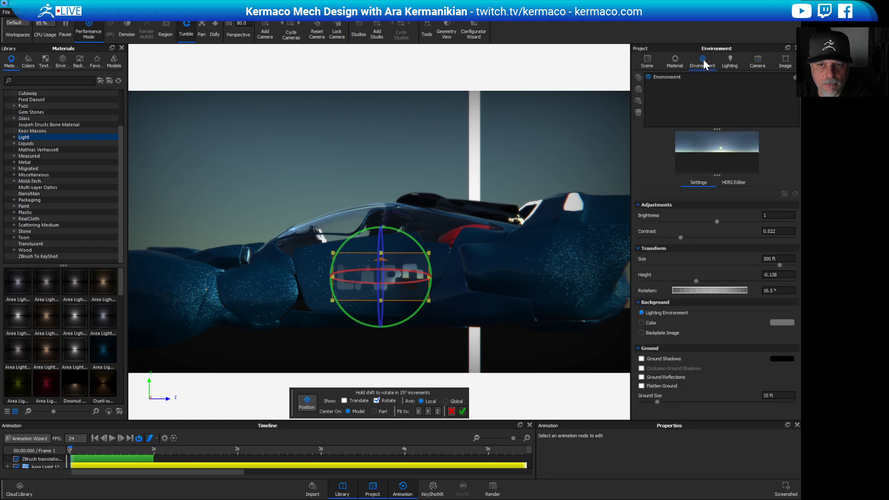
pyautogui.click(675, 61)
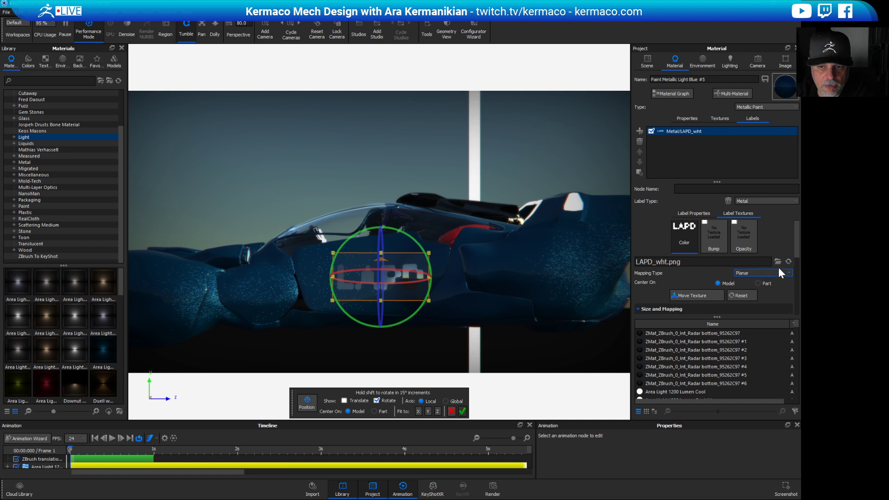
pyautogui.click(756, 199)
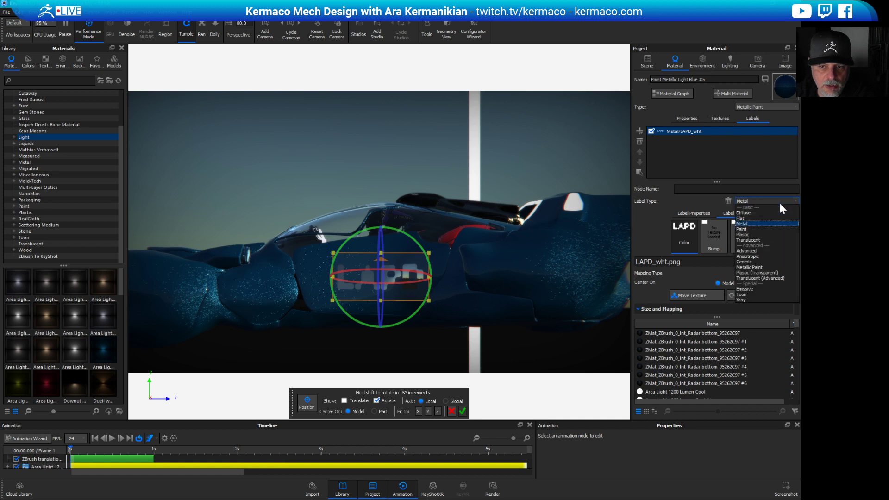
pyautogui.click(760, 235)
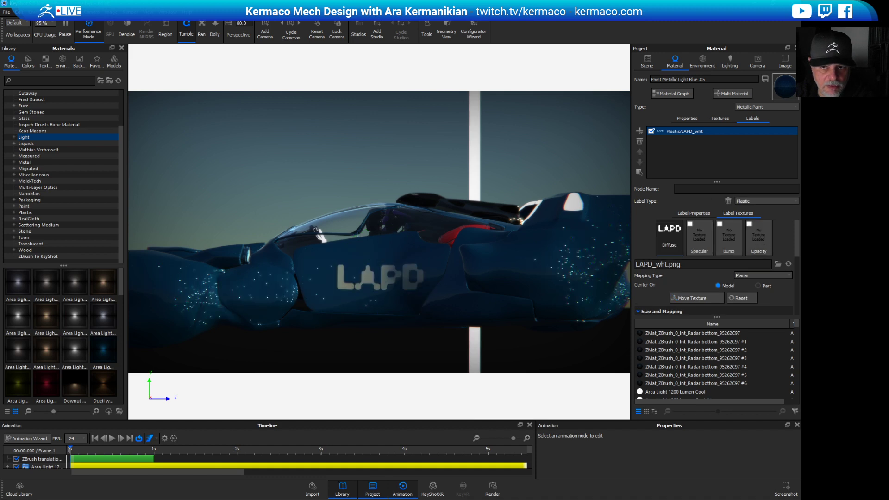
pyautogui.click(764, 203)
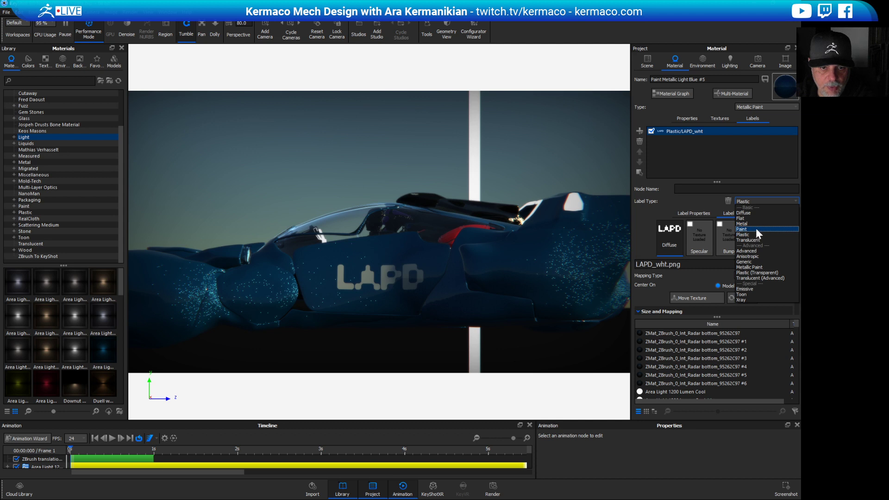
pyautogui.click(752, 228)
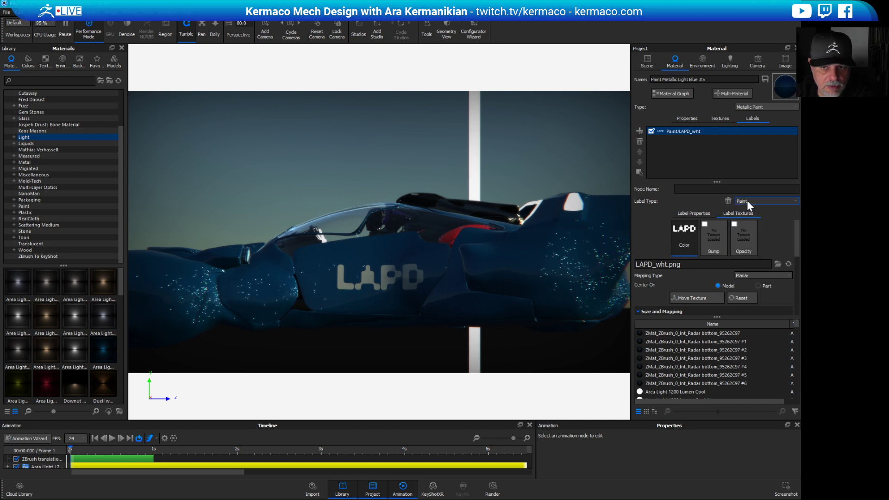
pyautogui.click(747, 201)
pyautogui.click(754, 224)
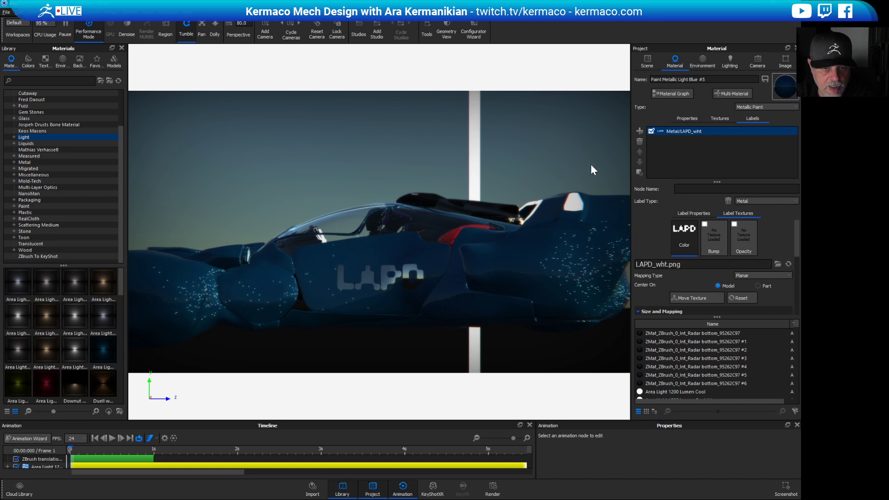
# Add the K_rectangle_variants and builders texture as a label on the blue body, below and ahead of the LAPD lettering.
pyautogui.moveTo(582, 154); pyautogui.dragTo(602, 283)
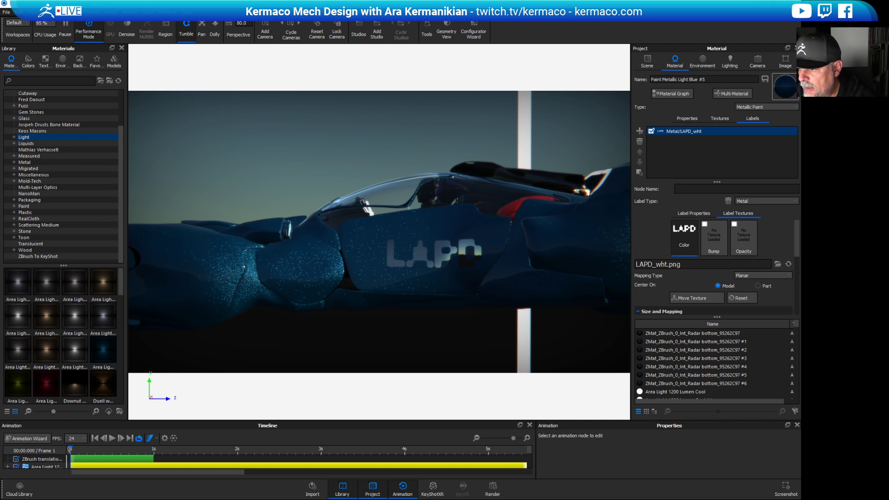
pyautogui.moveTo(759, 271); pyautogui.dragTo(722, 275)
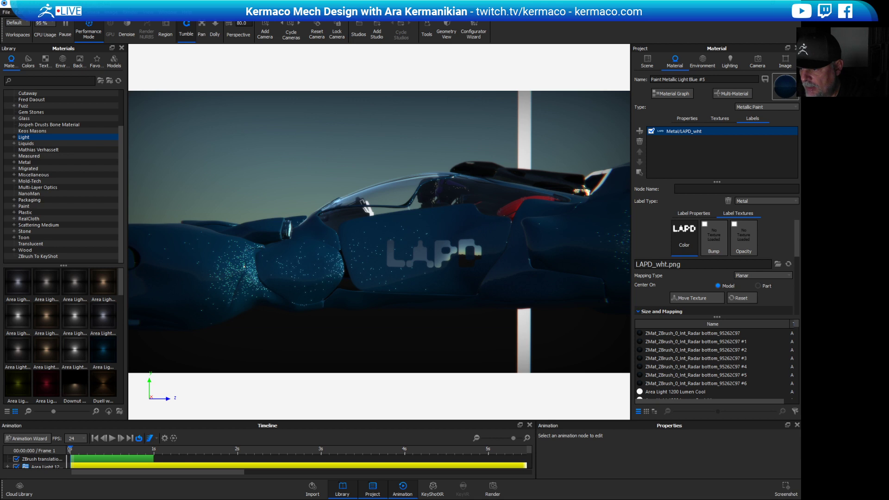
pyautogui.moveTo(482, 317); pyautogui.dragTo(375, 278)
pyautogui.click(555, 319)
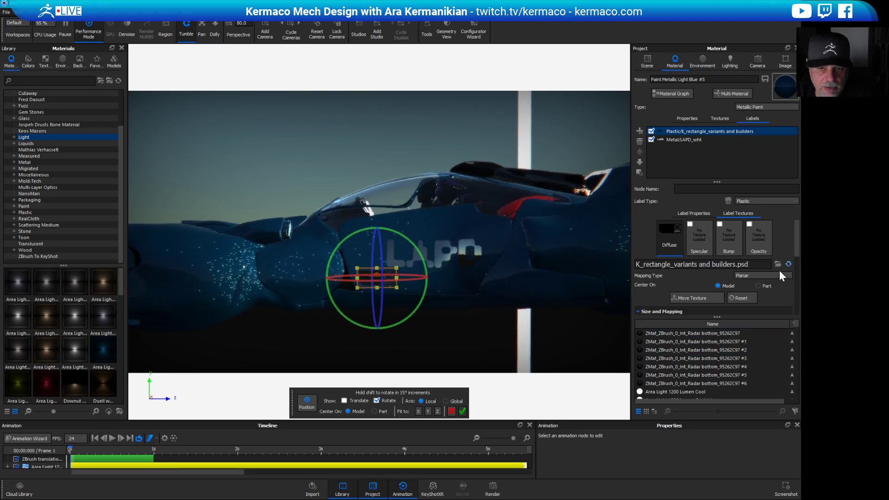
pyautogui.scroll(-3, 795, 245)
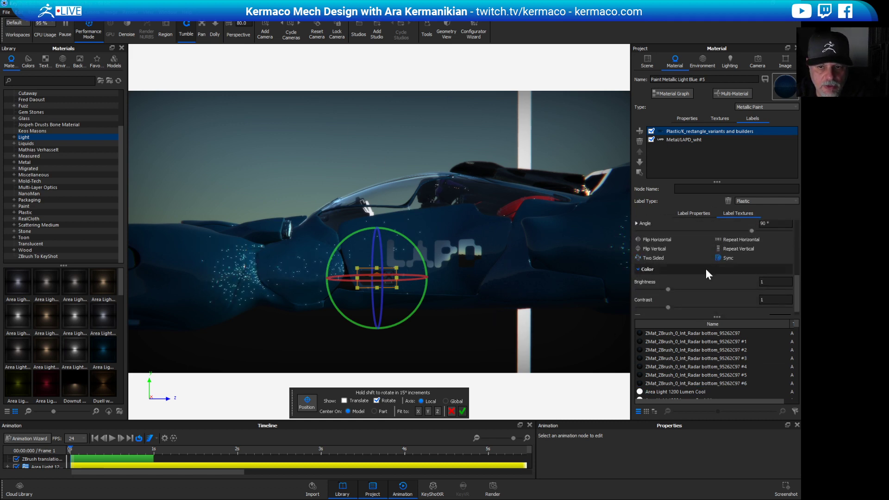
pyautogui.click(463, 410)
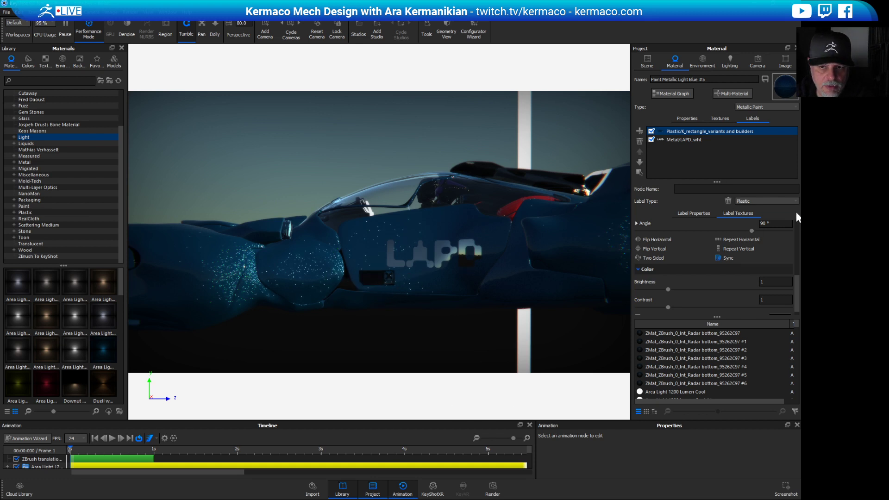
# Nudge the K_rectangle_variants and builders label slightly lower on the body's side.
pyautogui.moveTo(797, 294); pyautogui.dragTo(798, 243)
pyautogui.scroll(1, 694, 229)
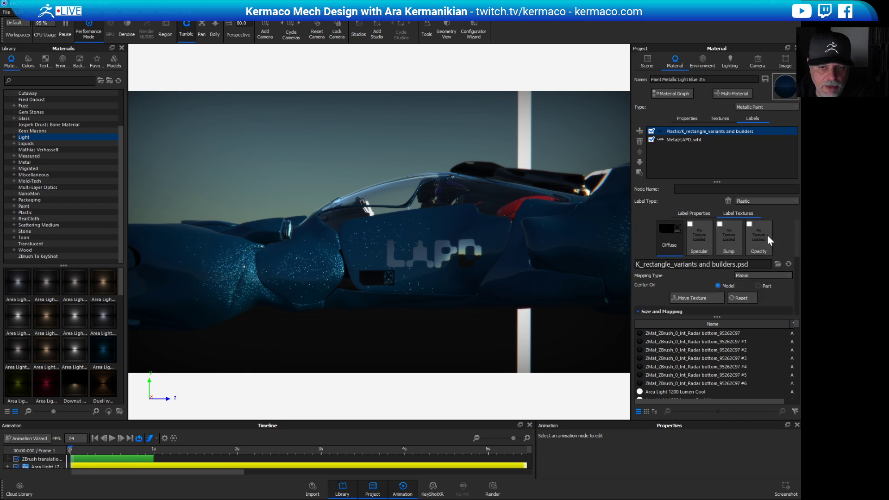
pyautogui.click(696, 298)
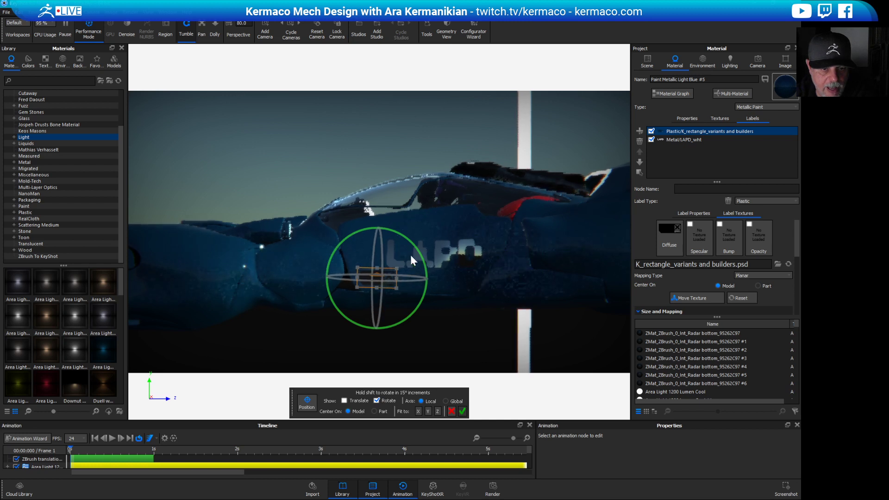
pyautogui.moveTo(387, 269); pyautogui.dragTo(378, 279)
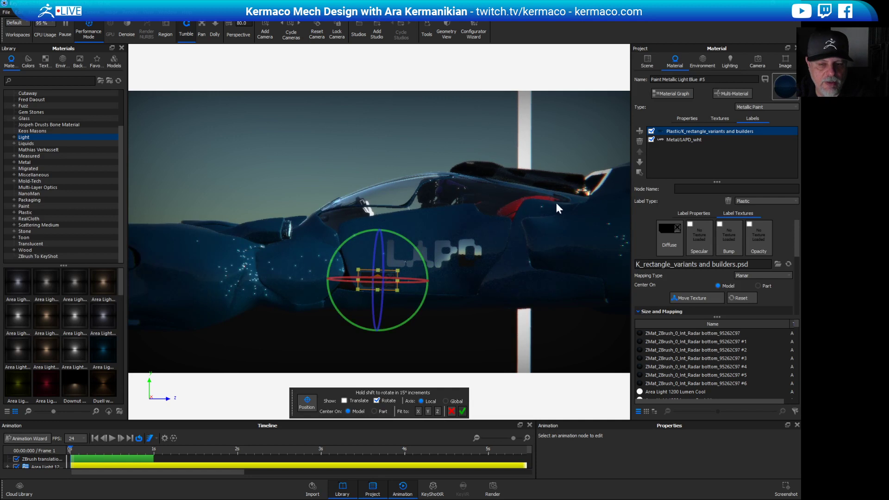
pyautogui.click(462, 412)
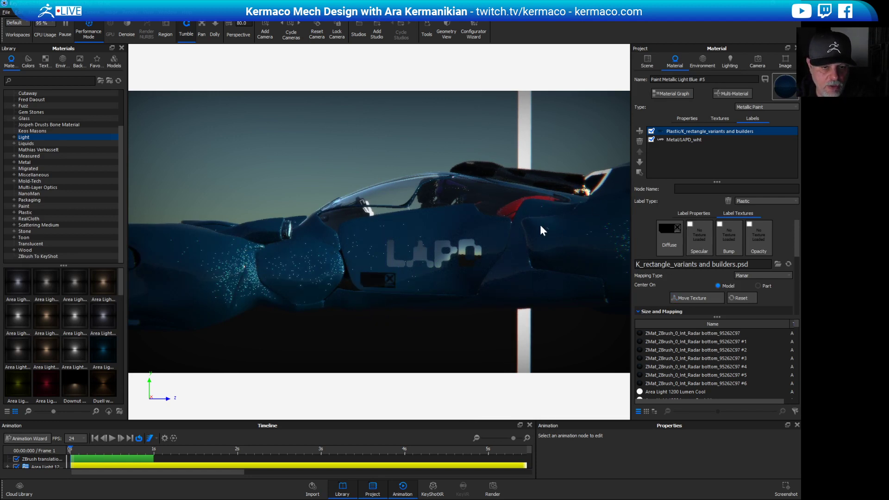
# Add the K_hexacross_wht texture as a label on the canopy glass, near its front edge on one side.
pyautogui.moveTo(543, 230); pyautogui.dragTo(482, 223)
pyautogui.scroll(8, 520, 213)
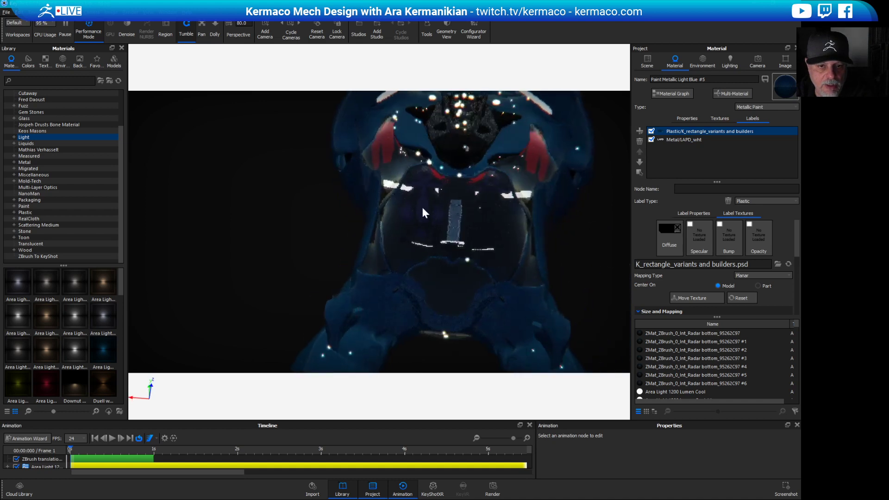
pyautogui.scroll(6, 377, 264)
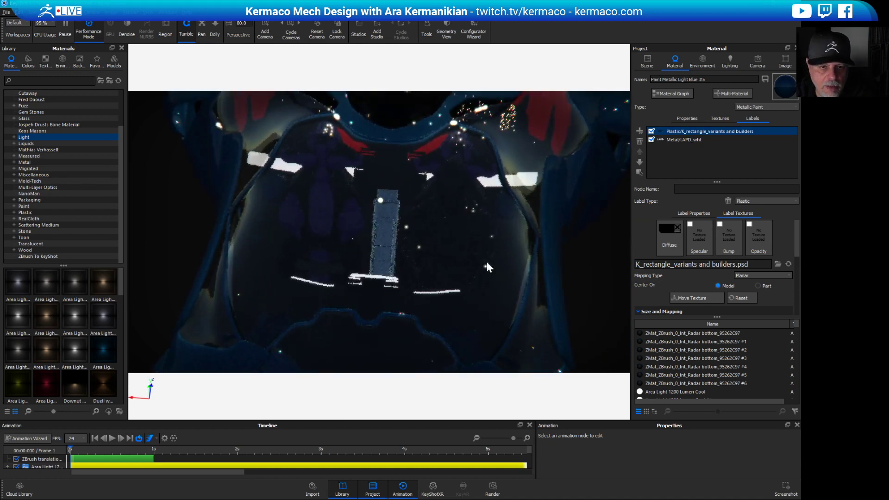
pyautogui.moveTo(382, 205); pyautogui.dragTo(577, 258)
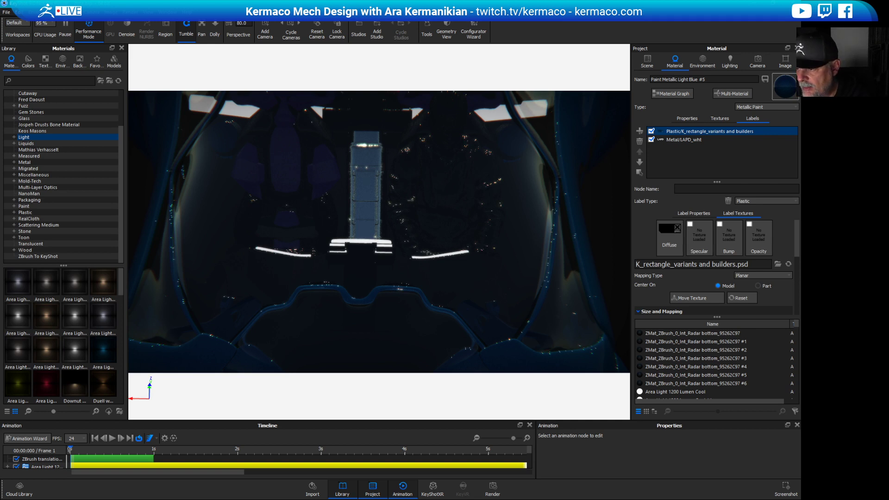
pyautogui.moveTo(657, 269); pyautogui.dragTo(800, 246)
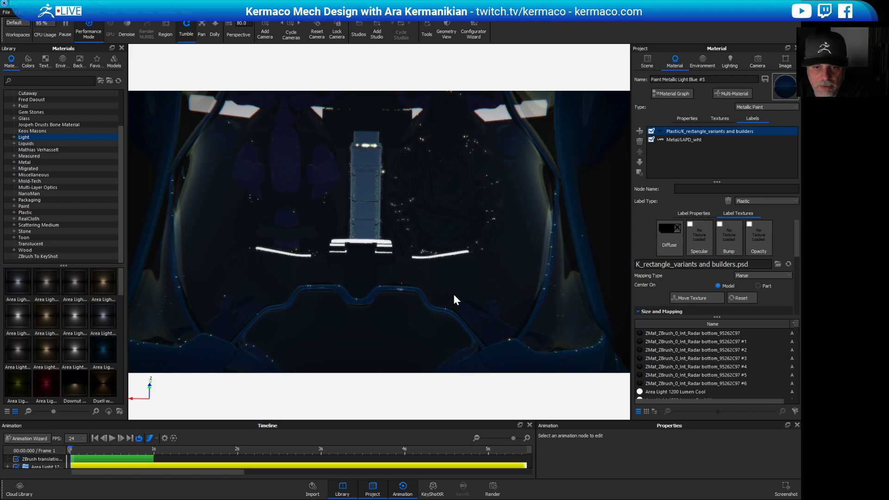
pyautogui.moveTo(550, 295); pyautogui.dragTo(440, 275)
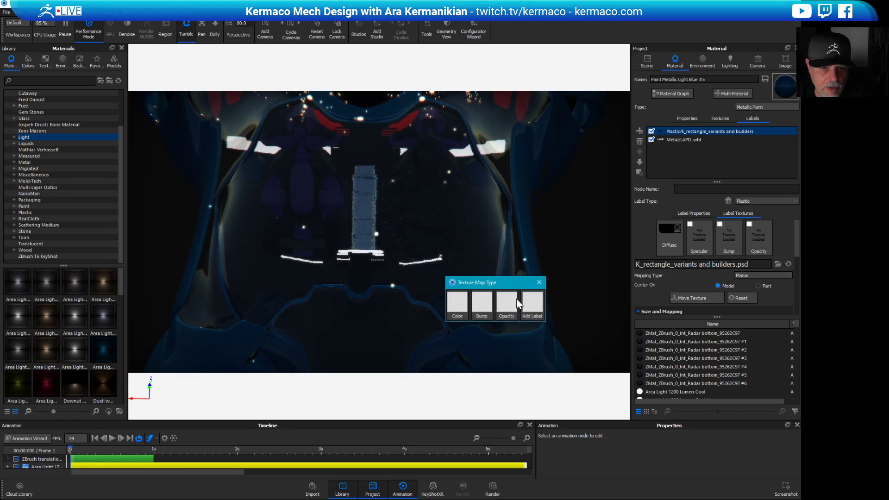
pyautogui.click(532, 308)
pyautogui.click(467, 241)
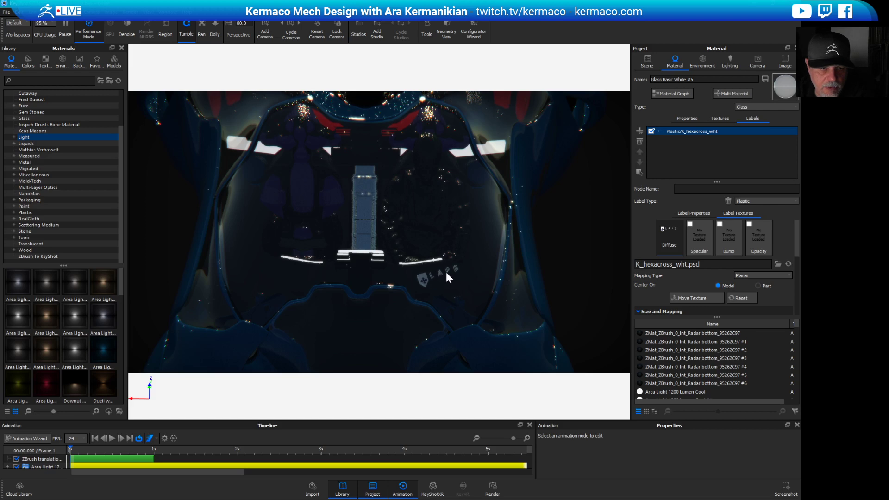
# Examine the K_hexacross_wht label on the canopy glass up close and review its texture settings.
pyautogui.scroll(5, 499, 290)
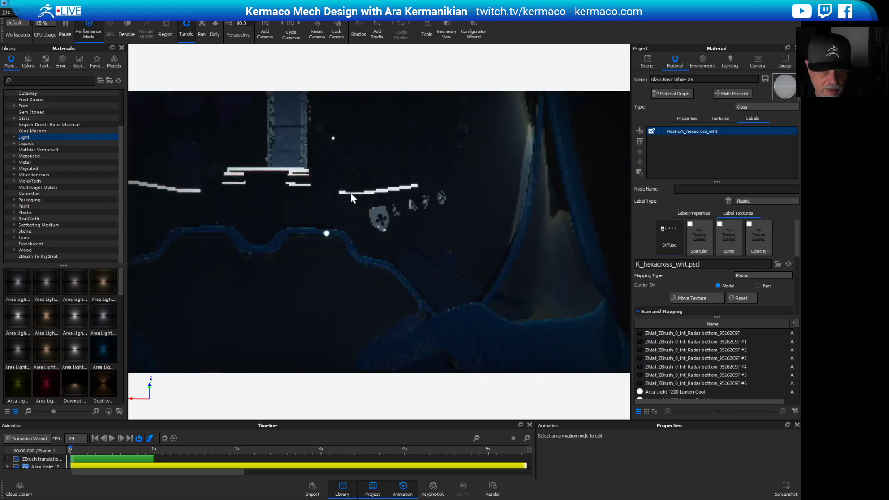
pyautogui.scroll(-3, 351, 198)
pyautogui.moveTo(351, 198); pyautogui.dragTo(587, 260)
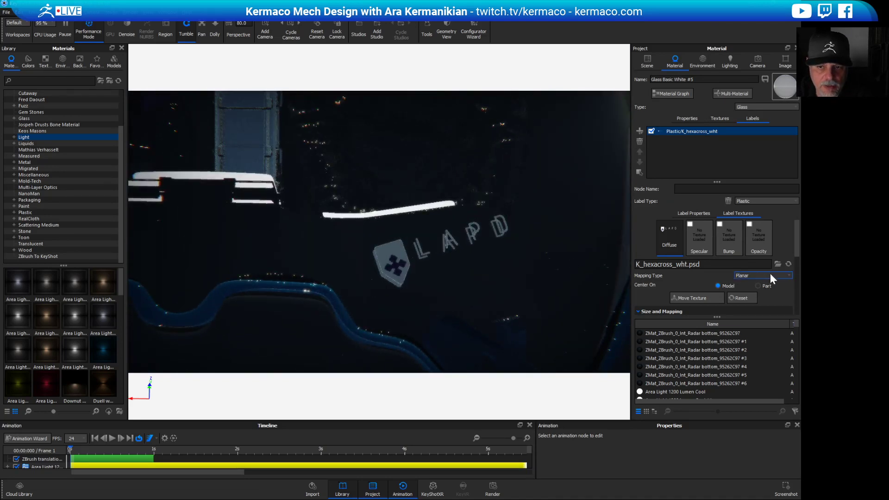
pyautogui.scroll(-5, 793, 250)
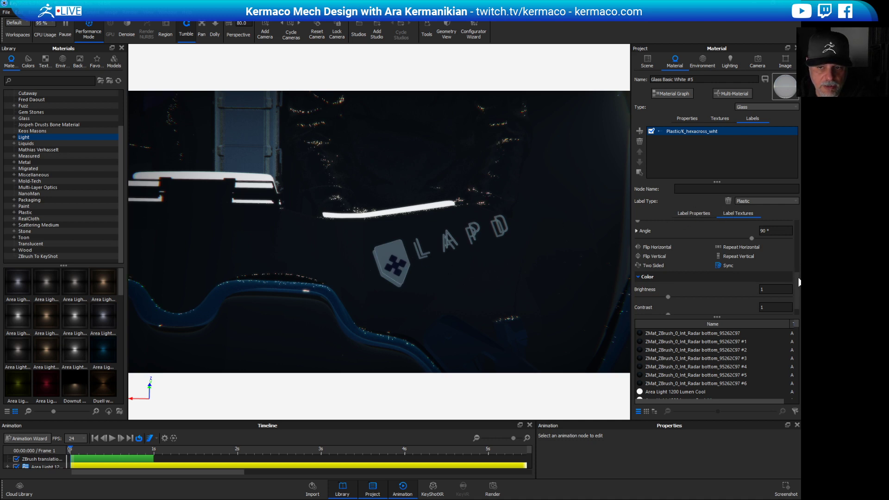
pyautogui.scroll(5, 693, 235)
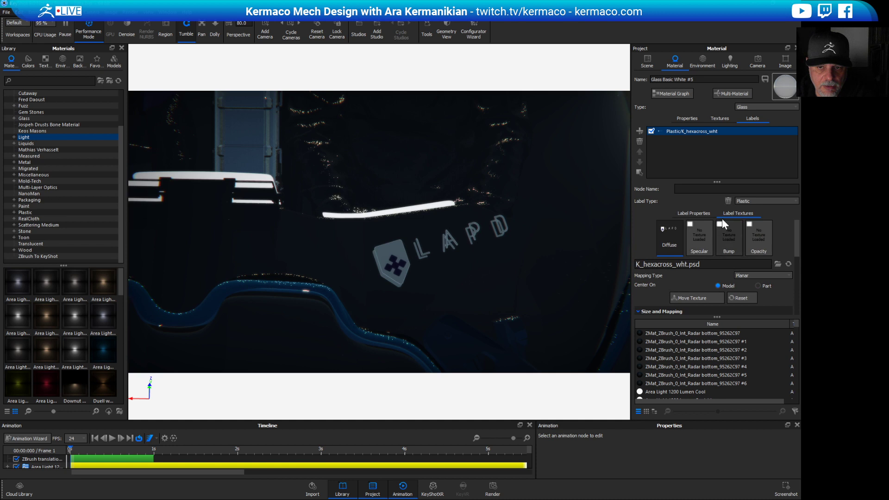
# Shrink the K_hexacross_wht label on the canopy glass and move it down beside the blue frame near the front edge.
pyautogui.click(708, 298)
pyautogui.moveTo(503, 237); pyautogui.dragTo(494, 270)
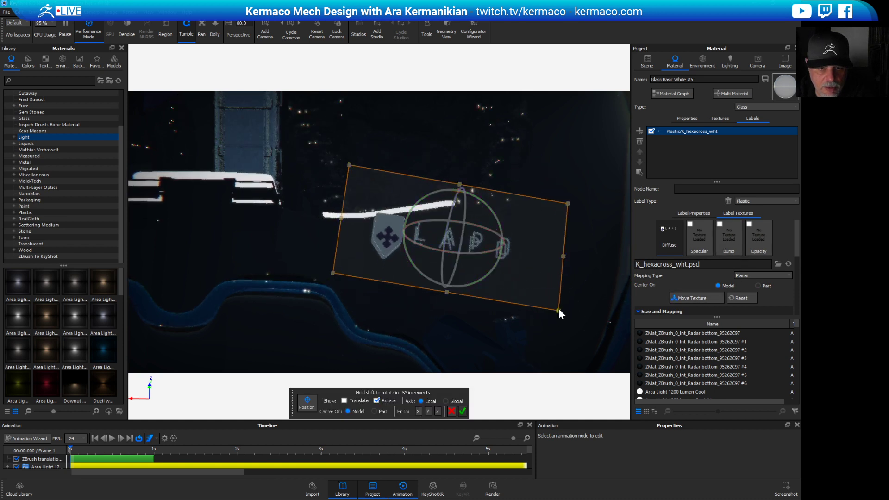
pyautogui.moveTo(559, 309); pyautogui.dragTo(479, 259)
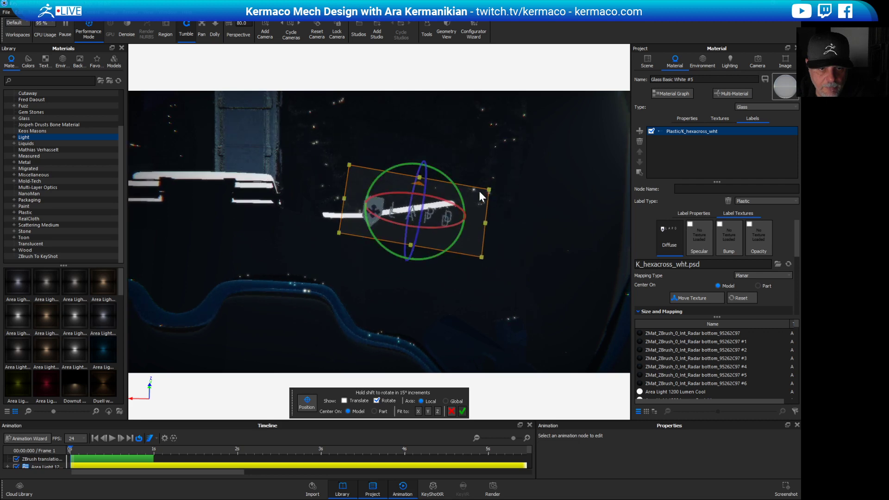
pyautogui.moveTo(478, 190); pyautogui.dragTo(494, 307)
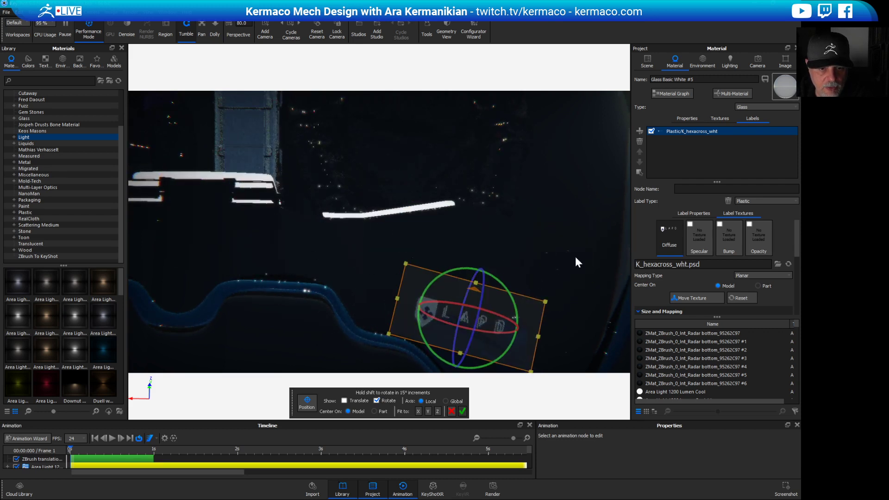
pyautogui.click(463, 411)
# Delete the K_hexacross_wht label and add the K_hexacross texture as a slightly rotated label on the glass panel ahead of the canopy.
pyautogui.moveTo(491, 347); pyautogui.dragTo(582, 258)
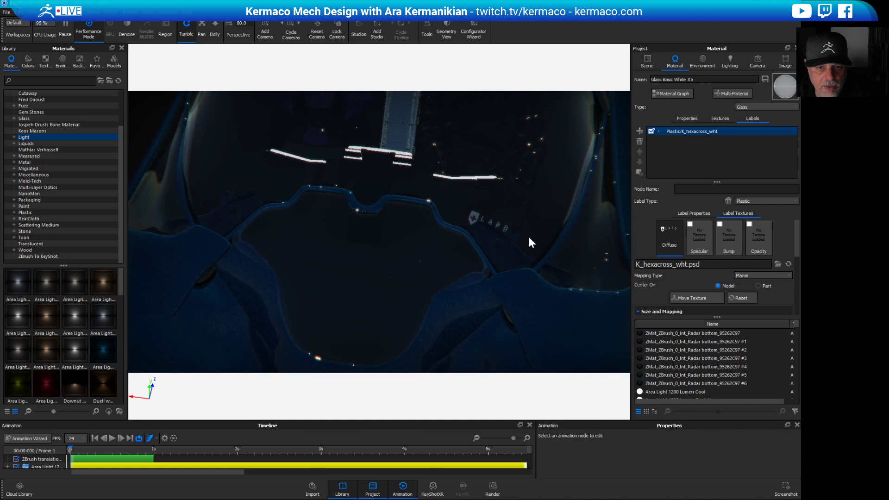
pyautogui.press('Delete')
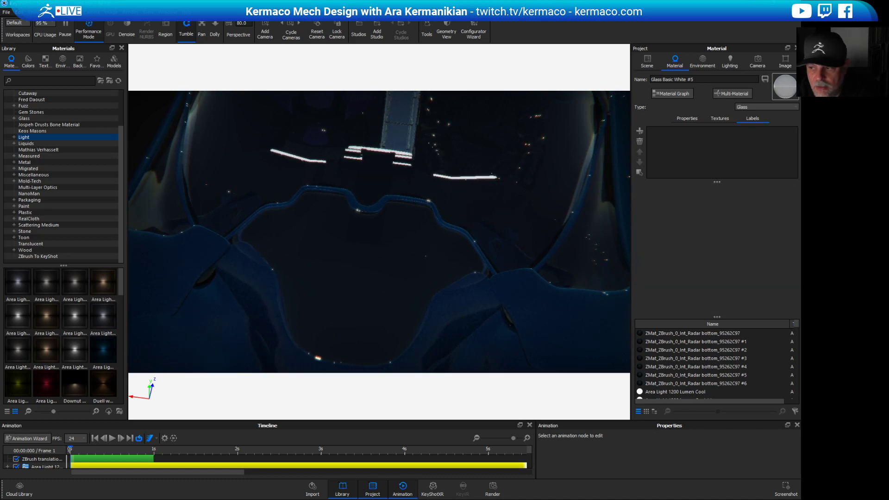
pyautogui.moveTo(888, 297); pyautogui.dragTo(356, 240)
pyautogui.click(444, 308)
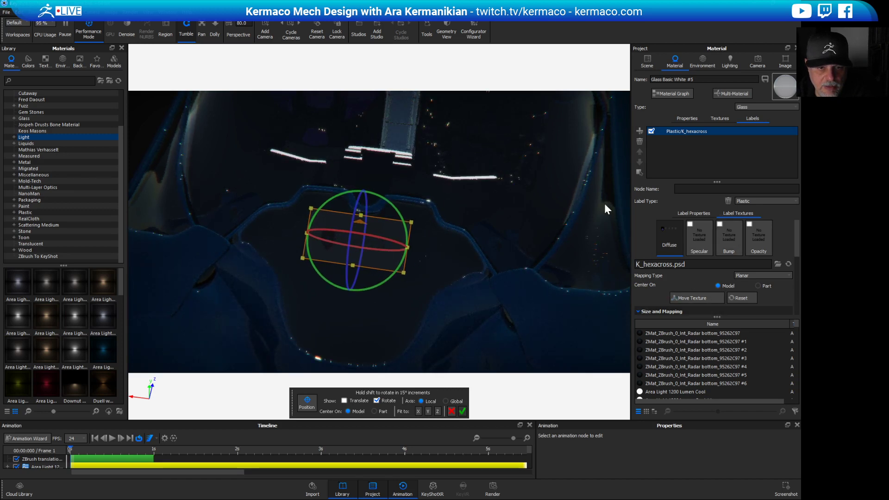
pyautogui.moveTo(401, 218); pyautogui.dragTo(401, 216)
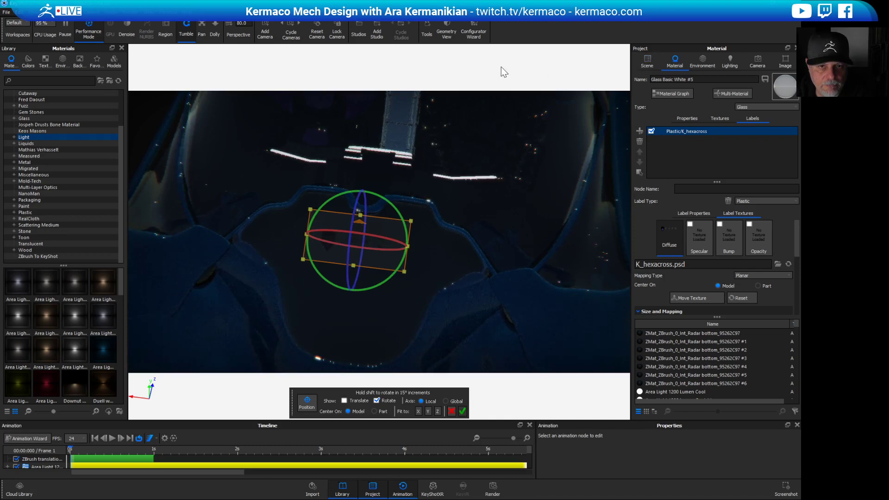
pyautogui.click(462, 411)
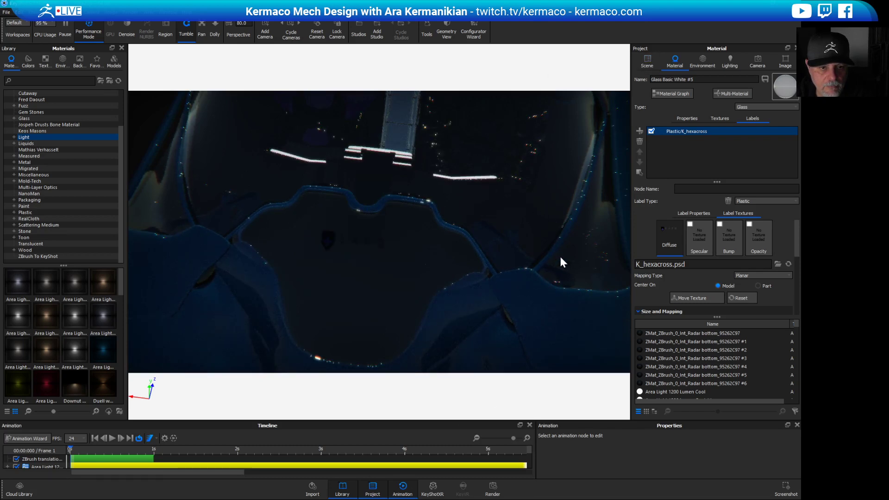
# Try to add the target texture as a label on the front glass panel, and undo the placement.
pyautogui.scroll(-5, 301, 240)
pyautogui.moveTo(398, 198); pyautogui.dragTo(476, 243, button='middle')
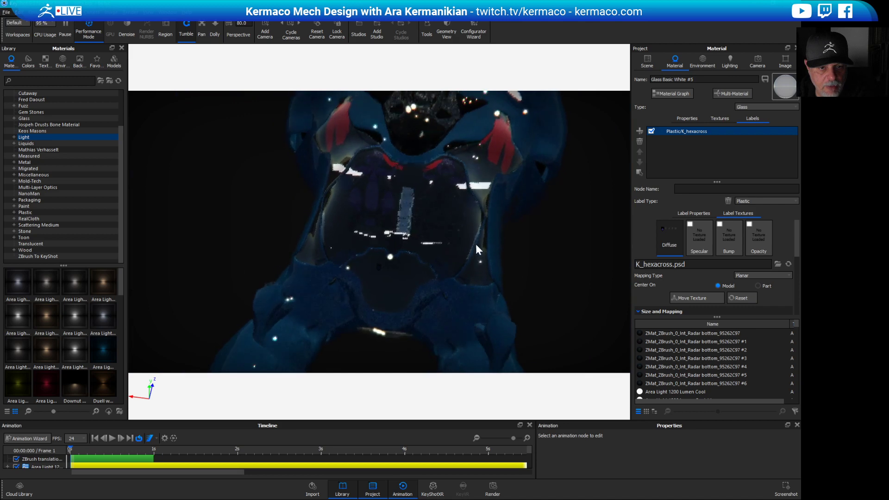
pyautogui.moveTo(477, 244); pyautogui.dragTo(390, 180)
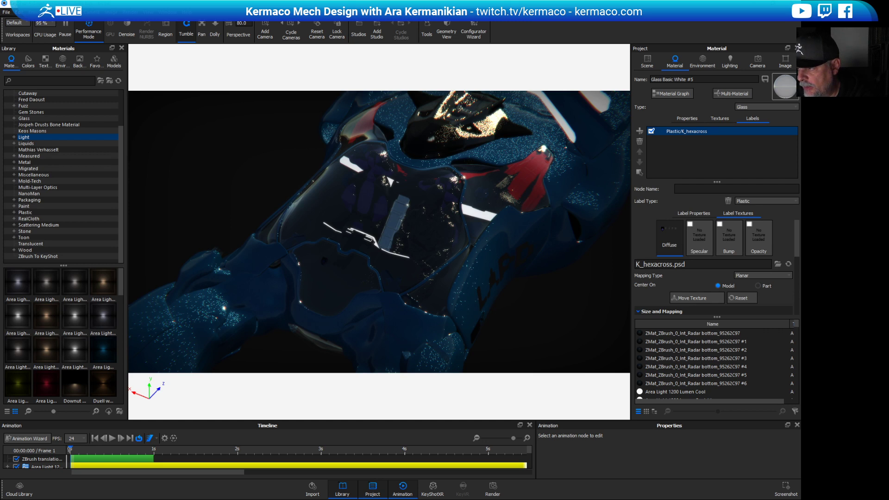
pyautogui.moveTo(662, 285); pyautogui.dragTo(317, 303)
pyautogui.click(411, 337)
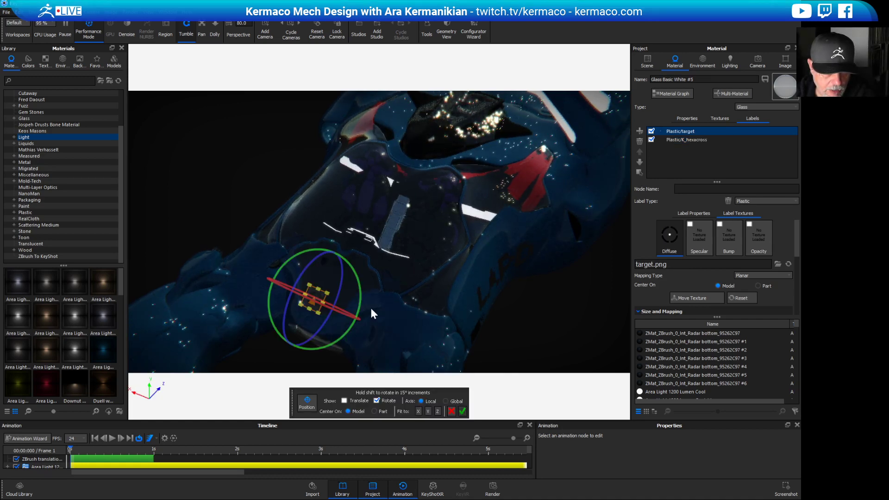
pyautogui.moveTo(555, 321); pyautogui.dragTo(512, 262)
pyautogui.click(471, 298)
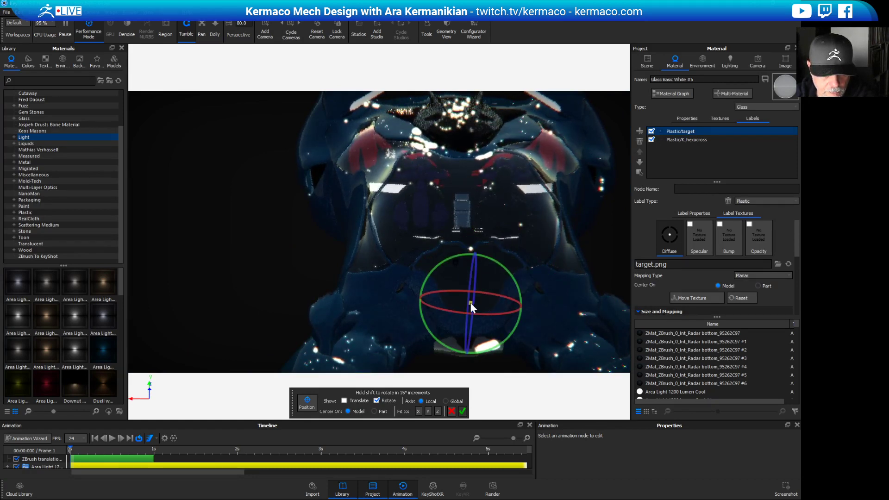
pyautogui.moveTo(509, 278); pyautogui.dragTo(482, 305)
pyautogui.hotkey('ctrl', 'z')
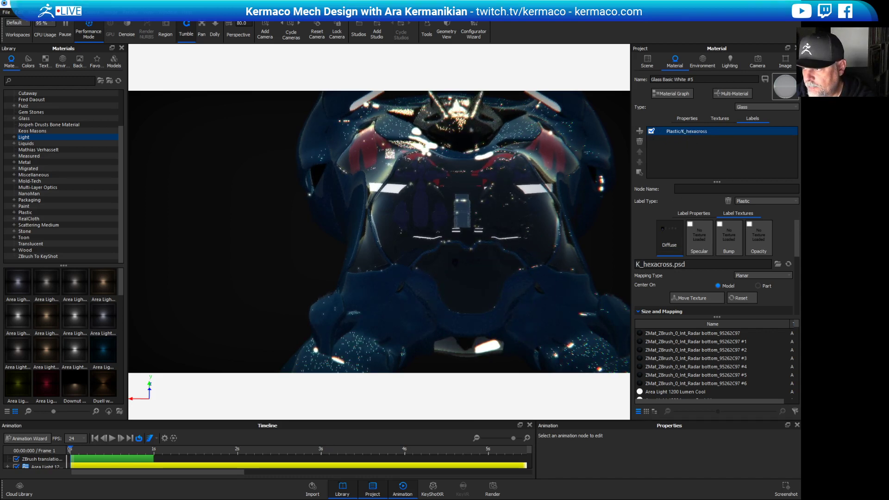
# Add the target texture as a label on the front glass panel, centred near its lower edge and slightly rotated.
pyautogui.moveTo(888, 250); pyautogui.dragTo(471, 298)
pyautogui.click(561, 328)
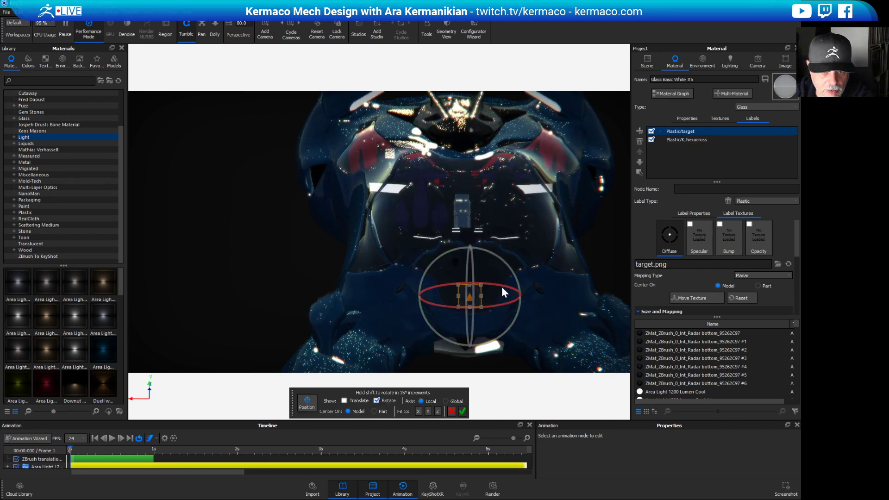
pyautogui.keyDown('alt'); pyautogui.moveTo(614, 229); pyautogui.dragTo(886, 234, button='right'); pyautogui.keyUp('alt')
pyautogui.moveTo(267, 269); pyautogui.dragTo(70, 174, button='middle')
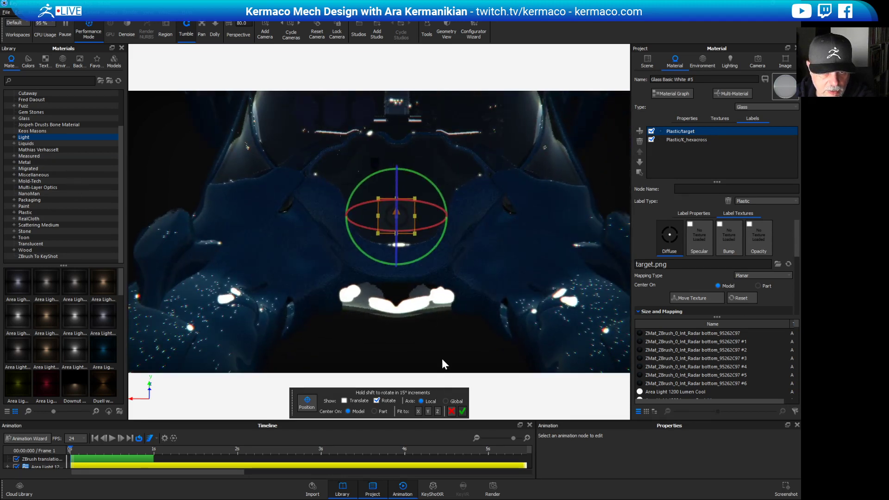
pyautogui.keyDown('alt'); pyautogui.moveTo(441, 359); pyautogui.dragTo(705, 404, button='right'); pyautogui.keyUp('alt')
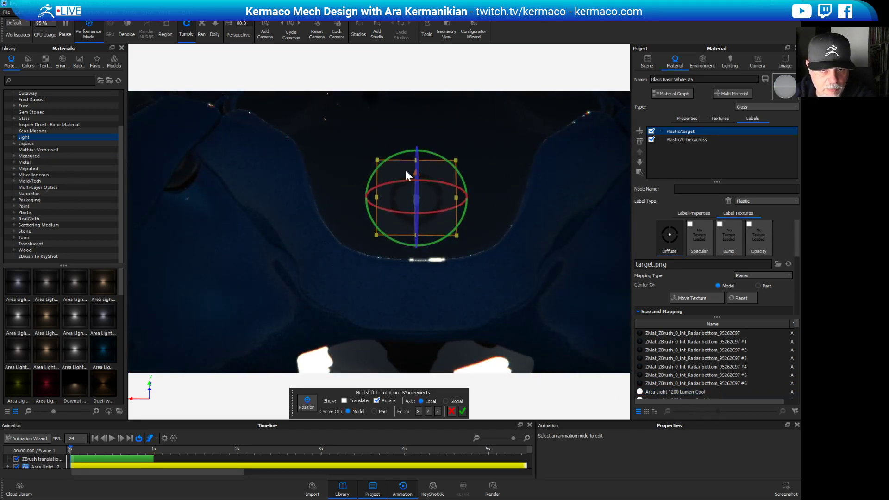
pyautogui.click(433, 196)
pyautogui.click(423, 199)
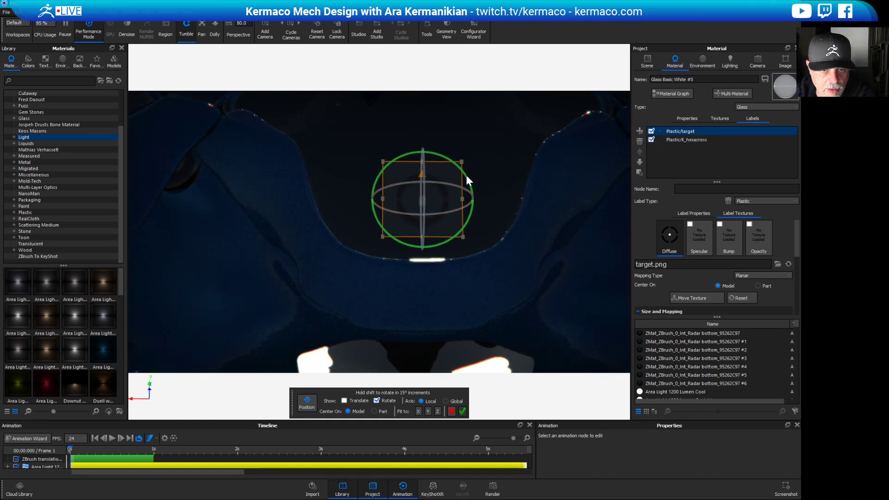
pyautogui.moveTo(465, 173); pyautogui.dragTo(464, 176)
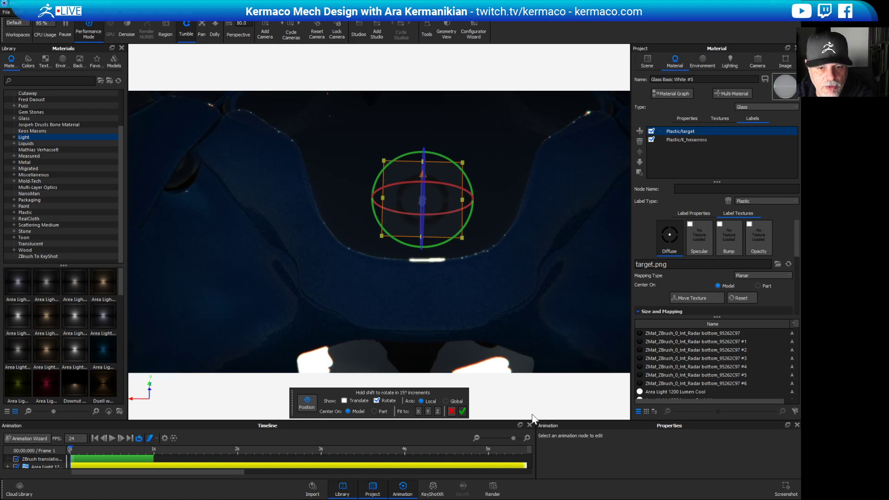
pyautogui.click(462, 411)
# Add the yellowbar3 texture as a label on the blue body and position it as a vertical stripe across the LAPD lettering.
pyautogui.moveTo(594, 272); pyautogui.dragTo(556, 268)
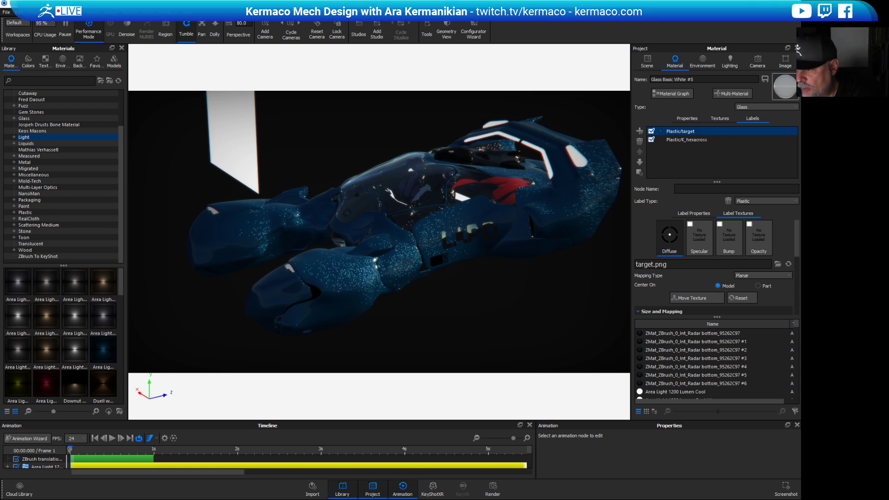
pyautogui.moveTo(457, 270)
pyautogui.mouseDown()
pyautogui.moveTo(452, 221)
pyautogui.moveTo(463, 215)
pyautogui.mouseUp()
pyautogui.click(579, 254)
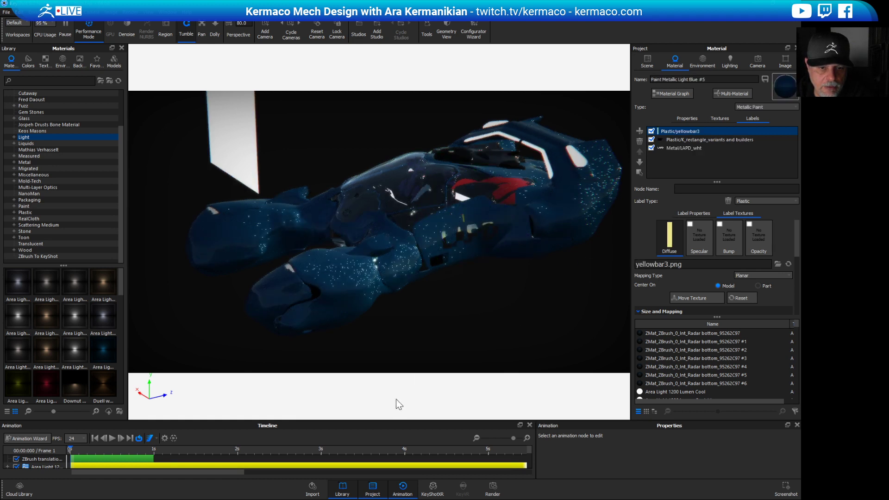
pyautogui.click(707, 297)
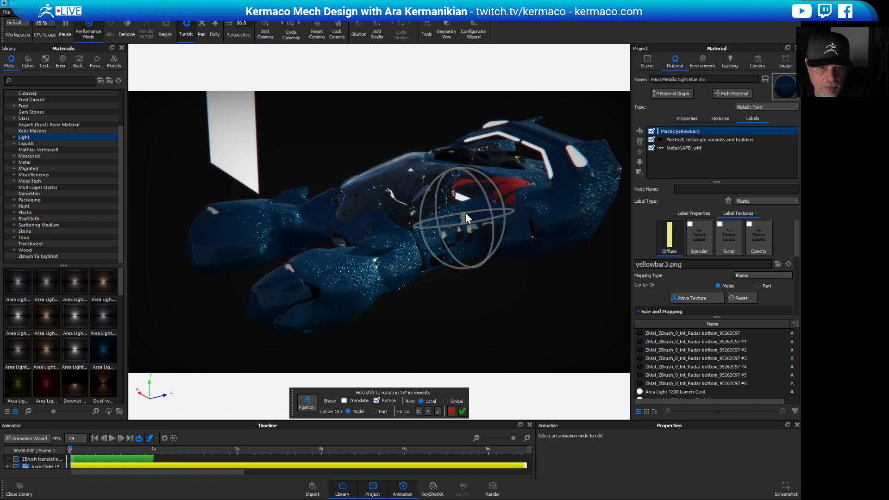
pyautogui.click(445, 164)
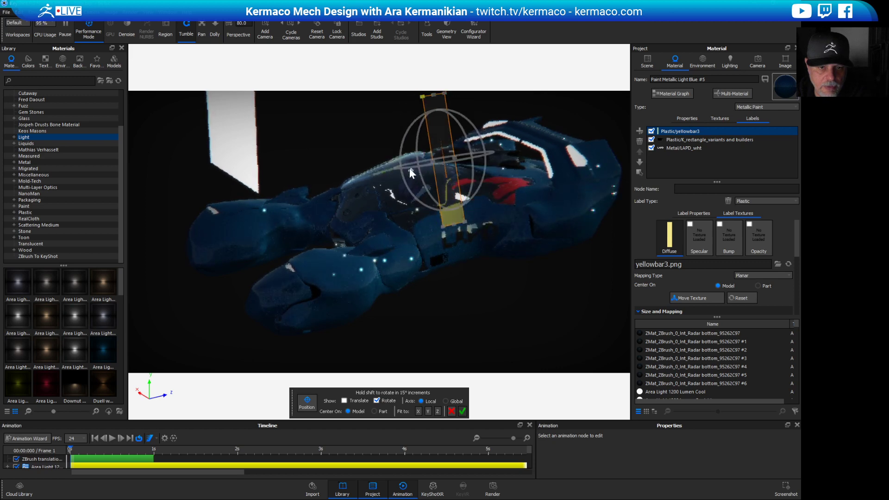
pyautogui.moveTo(497, 206); pyautogui.dragTo(465, 251)
pyautogui.click(464, 249)
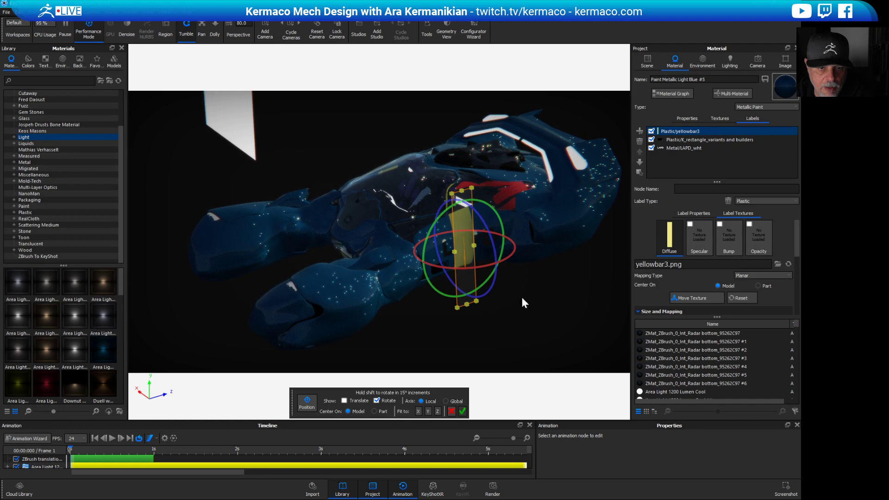
# Reorder the body's labels so the yellowbar3 stripe lies beneath the LAPD_wht and K_rectangle_variants and builders labels.
pyautogui.scroll(5, 543, 315)
pyautogui.moveTo(543, 316); pyautogui.dragTo(461, 235)
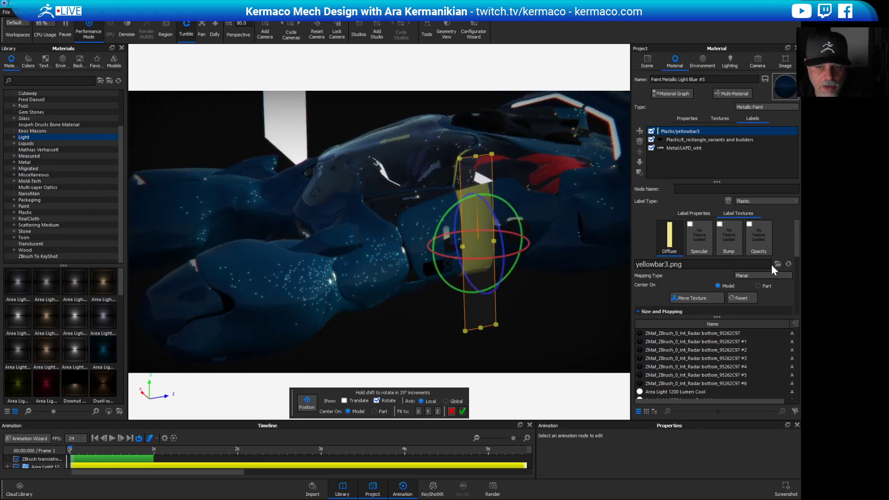
pyautogui.scroll(-5, 672, 244)
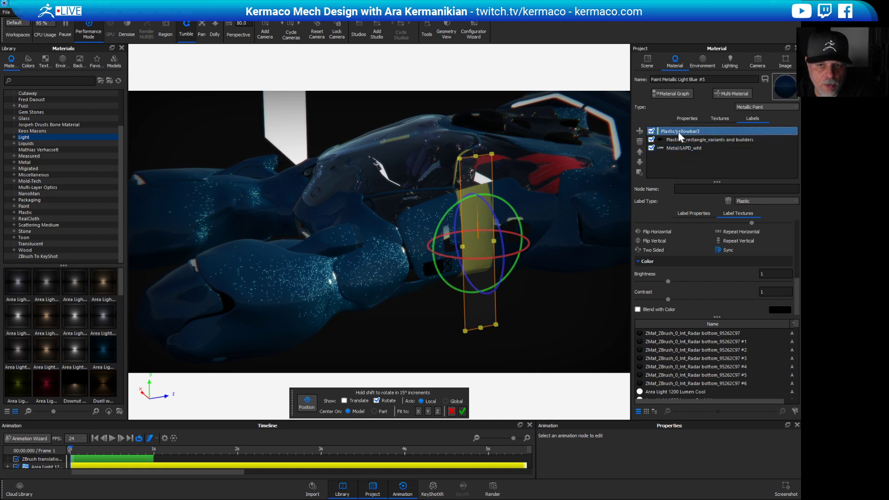
pyautogui.click(639, 162)
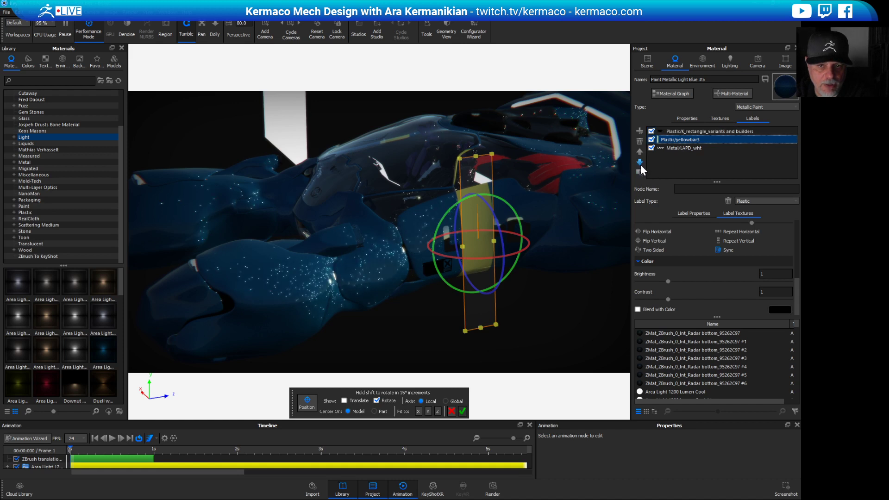
pyautogui.click(640, 162)
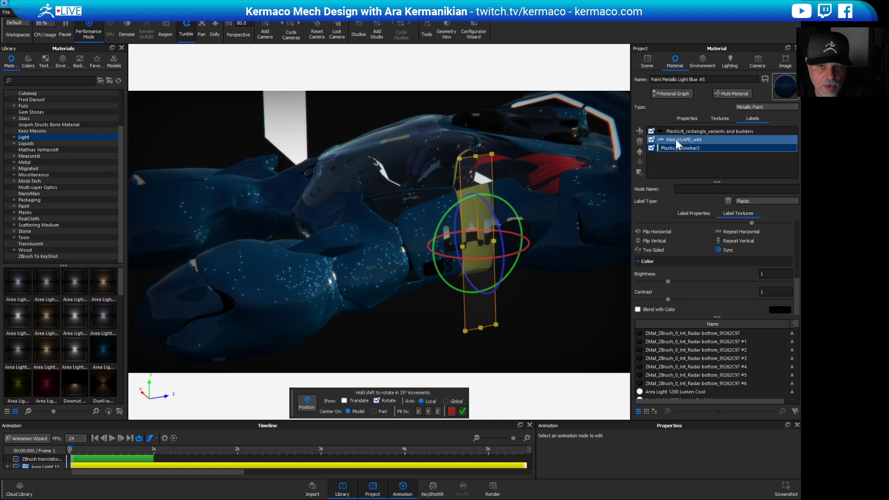
pyautogui.click(462, 411)
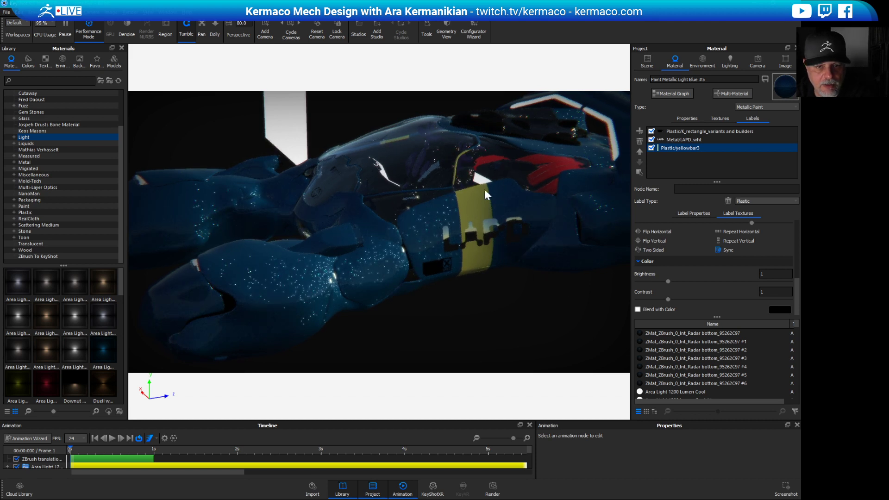
# Shrink the yellowbar3 stripe on the body's side and rotate it into a diagonal across the LAPD lettering.
pyautogui.moveTo(521, 270); pyautogui.dragTo(481, 250)
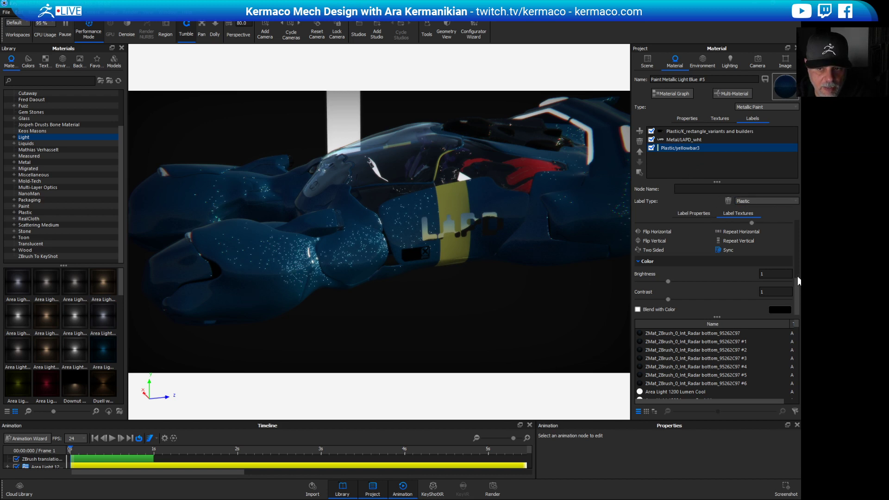
pyautogui.moveTo(798, 293); pyautogui.dragTo(793, 227)
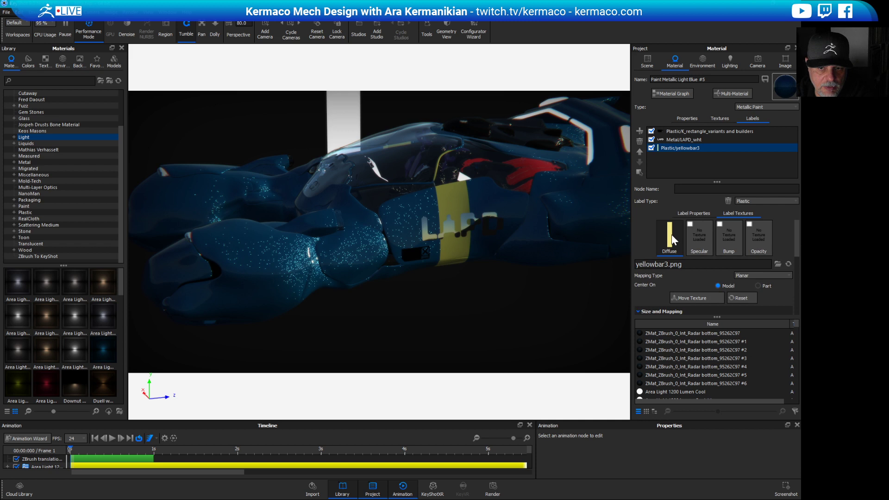
pyautogui.click(716, 298)
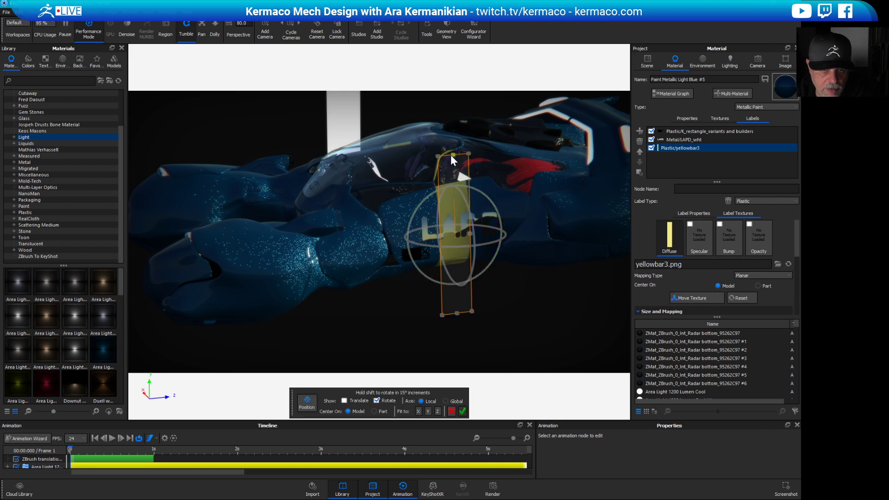
pyautogui.moveTo(453, 168); pyautogui.dragTo(451, 235)
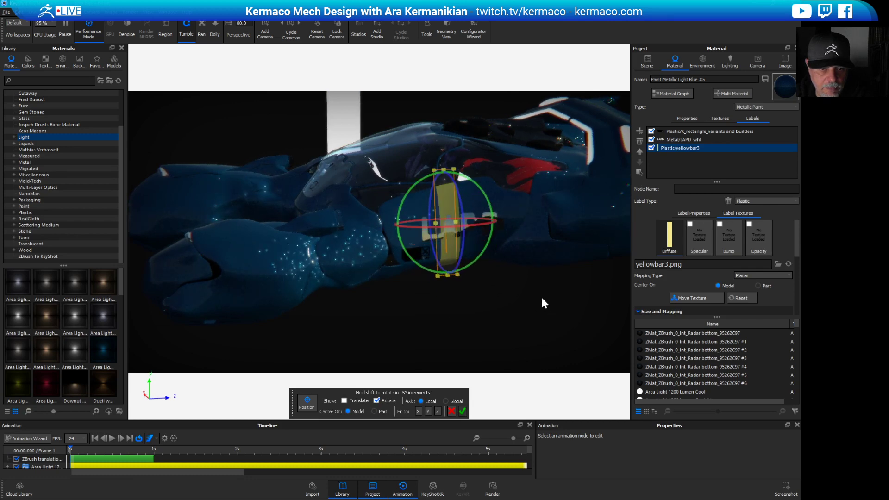
pyautogui.moveTo(541, 297); pyautogui.dragTo(501, 237)
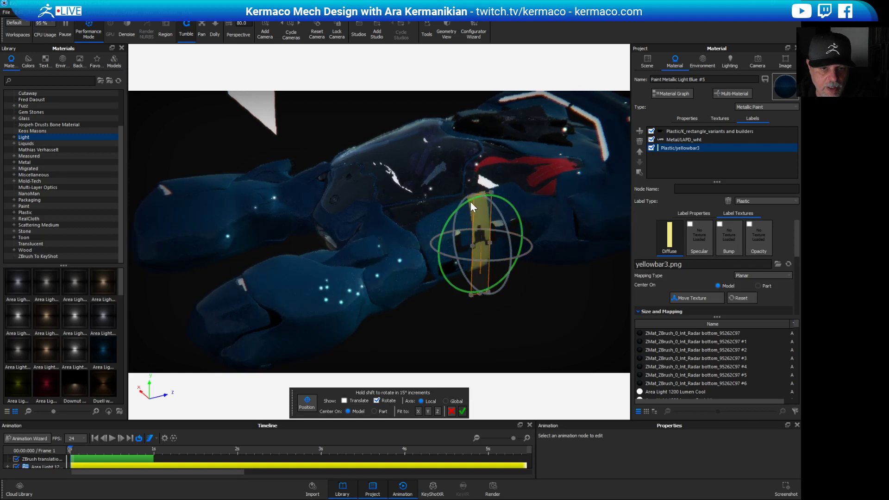
pyautogui.moveTo(478, 197); pyautogui.dragTo(437, 202)
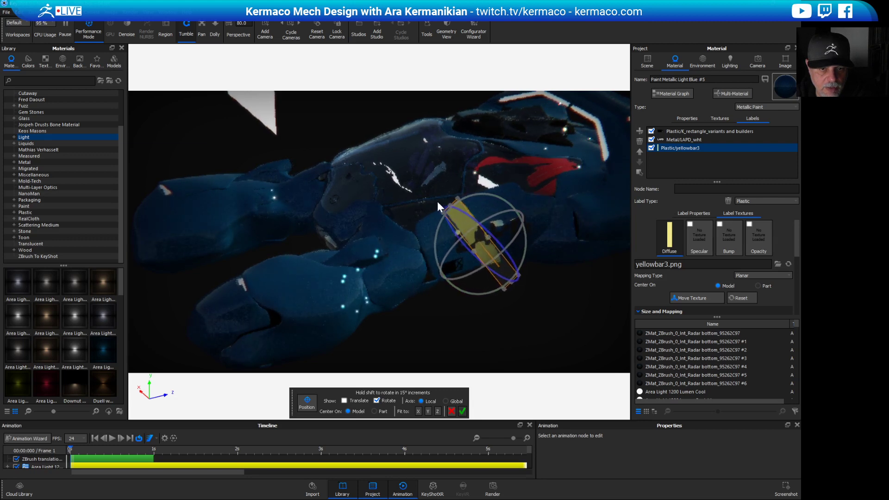
# Try to position and straighten the yellow bar label over the LAPD lettering on the car's side.
pyautogui.moveTo(518, 306); pyautogui.dragTo(493, 252)
pyautogui.moveTo(510, 288); pyautogui.dragTo(561, 301)
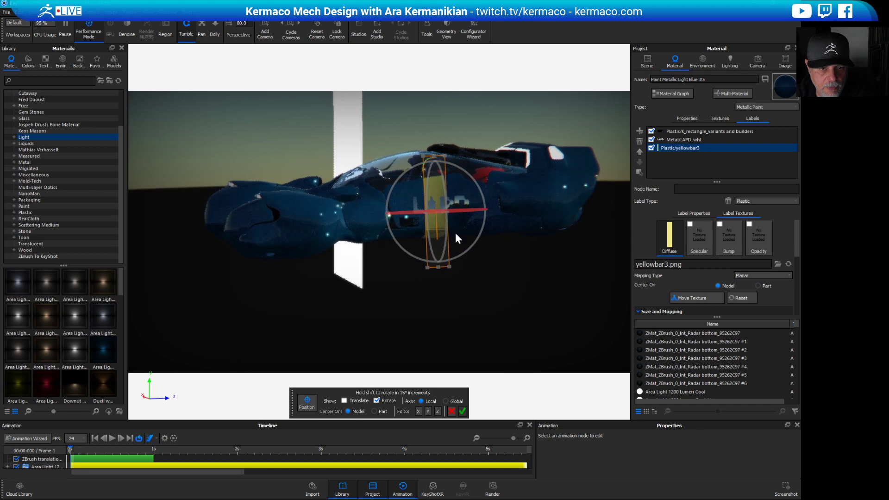
pyautogui.scroll(5, 509, 281)
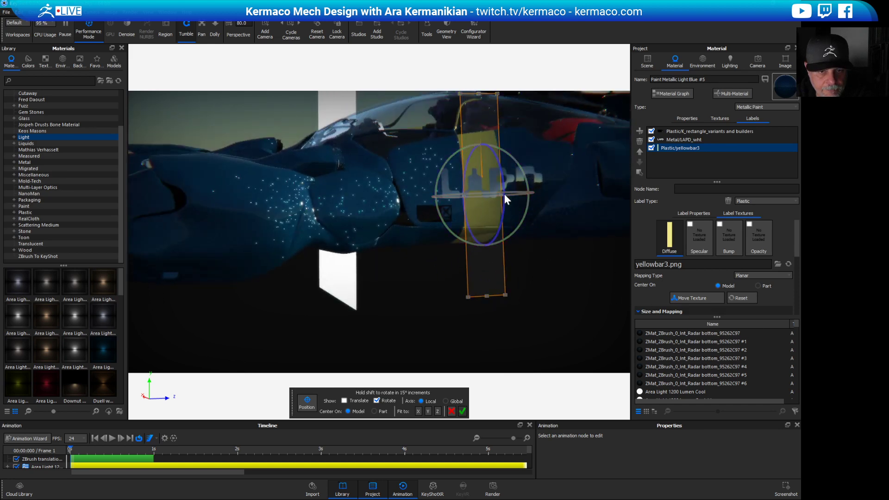
pyautogui.moveTo(498, 197); pyautogui.dragTo(471, 276)
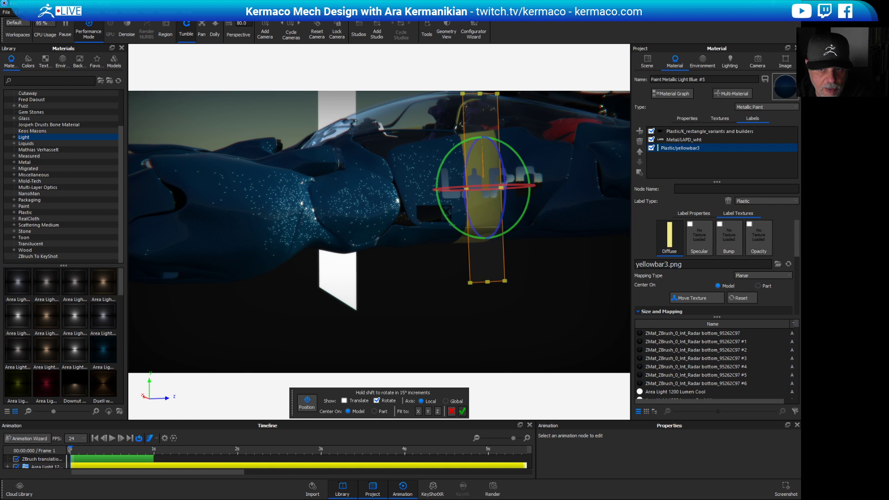
pyautogui.scroll(-1, 793, 241)
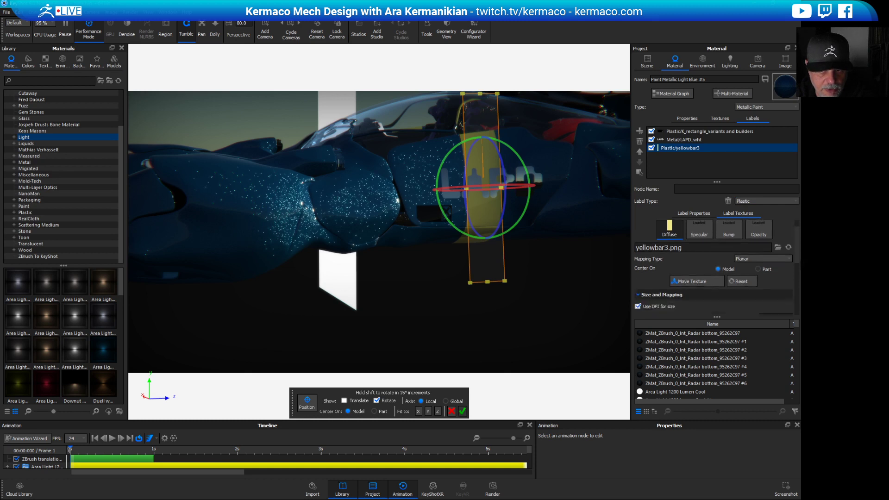
pyautogui.scroll(-5, 713, 269)
pyautogui.scroll(1, 719, 244)
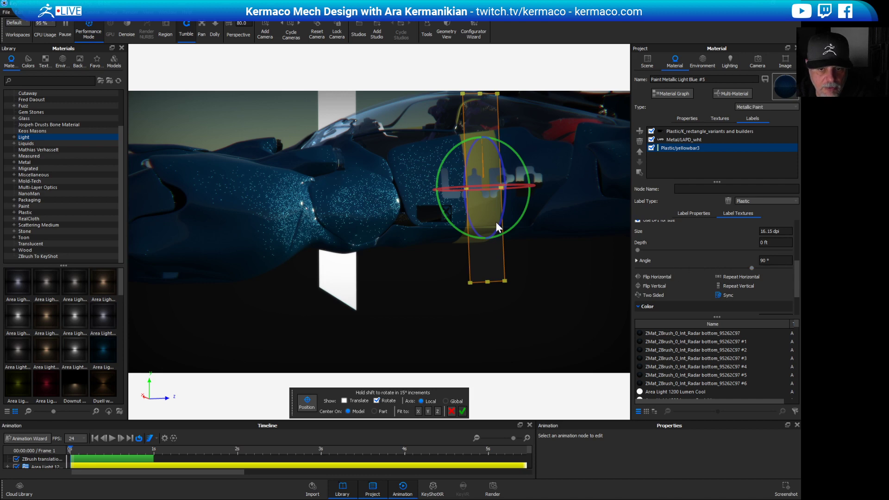
pyautogui.moveTo(527, 290)
pyautogui.mouseDown()
pyautogui.moveTo(468, 291)
pyautogui.moveTo(482, 329)
pyautogui.moveTo(449, 298)
pyautogui.moveTo(564, 300)
pyautogui.moveTo(532, 274)
pyautogui.mouseUp()
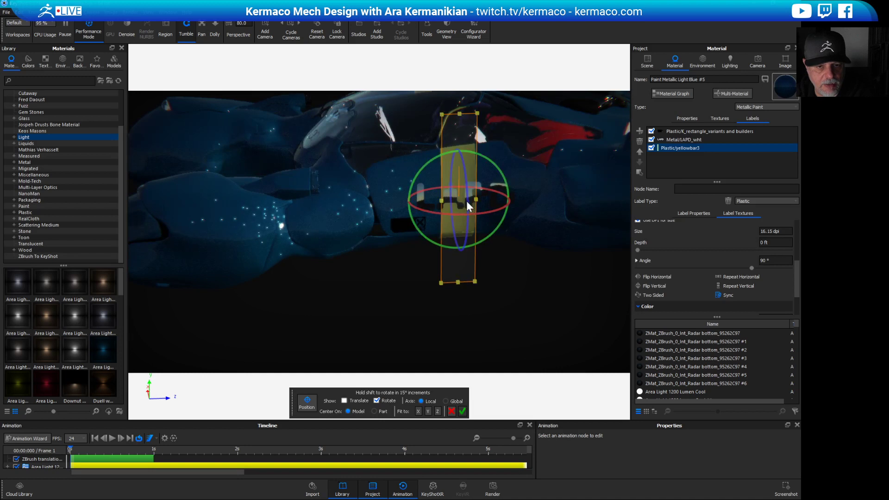
pyautogui.moveTo(463, 176); pyautogui.dragTo(473, 201)
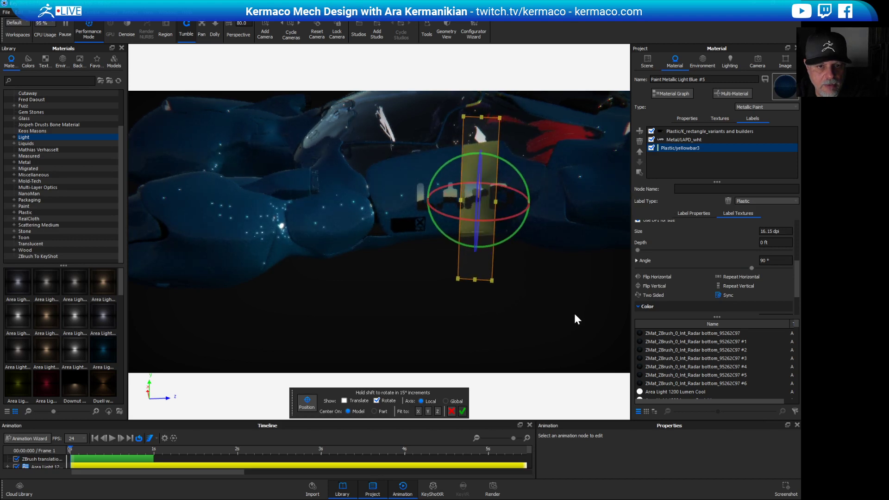
pyautogui.scroll(3, 565, 296)
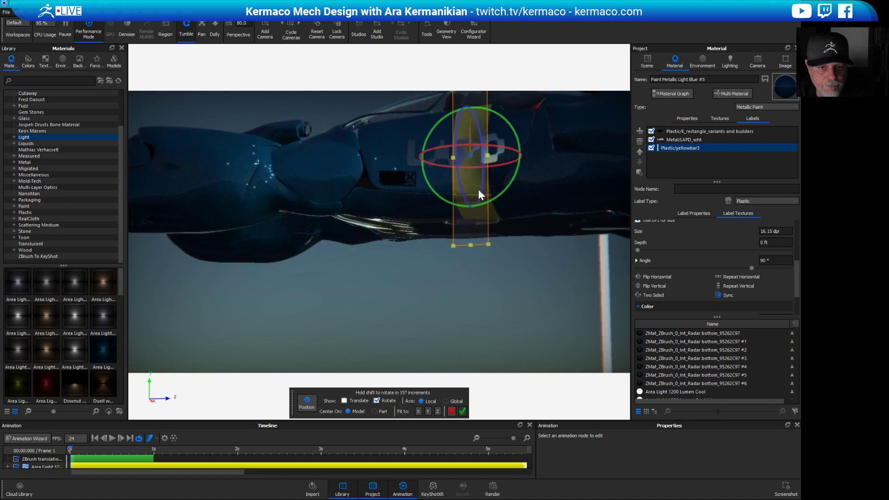
# Place the yellow bar label crosswise on the car's underside and accept the placement.
pyautogui.moveTo(500, 195); pyautogui.dragTo(463, 254)
pyautogui.hotkey('ctrl', 'z')
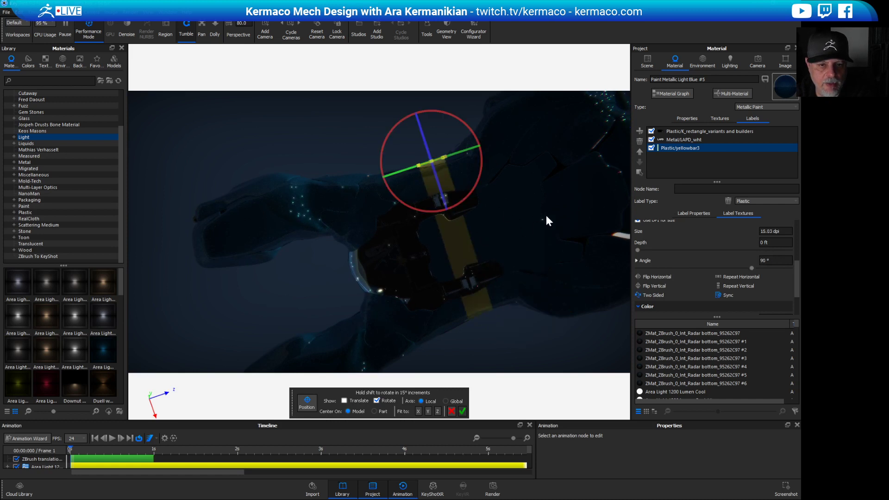
pyautogui.hotkey('ctrl', 'z')
pyautogui.moveTo(501, 242); pyautogui.dragTo(465, 243)
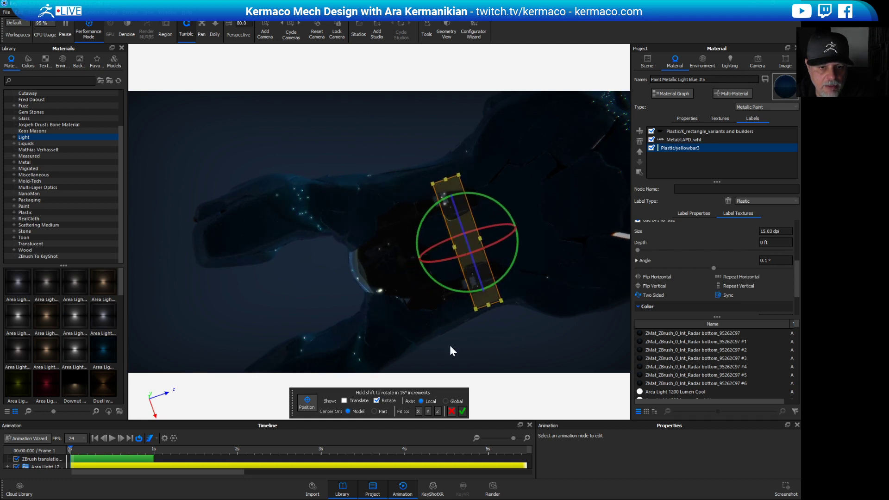
pyautogui.click(462, 412)
# Check the yellow bar label from below and above the car, and turn off its Two Sided option.
pyautogui.moveTo(537, 343); pyautogui.dragTo(472, 154)
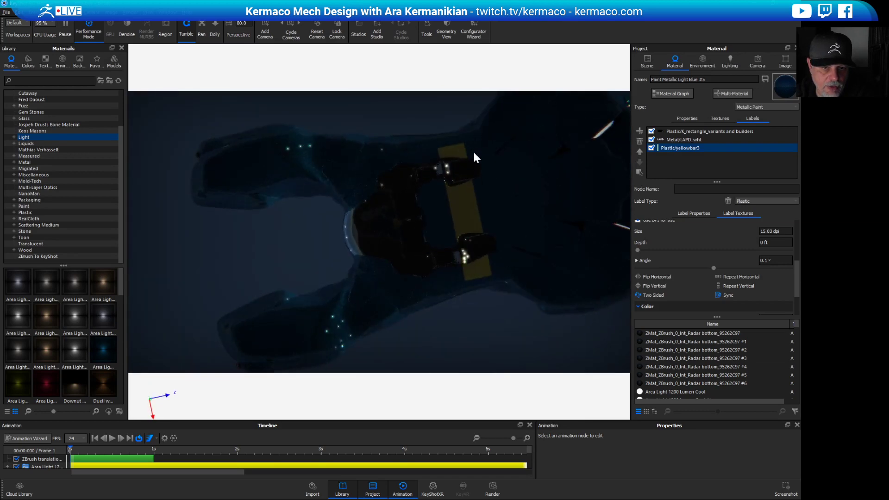
pyautogui.moveTo(504, 211); pyautogui.dragTo(384, 210)
pyautogui.scroll(5, 445, 164)
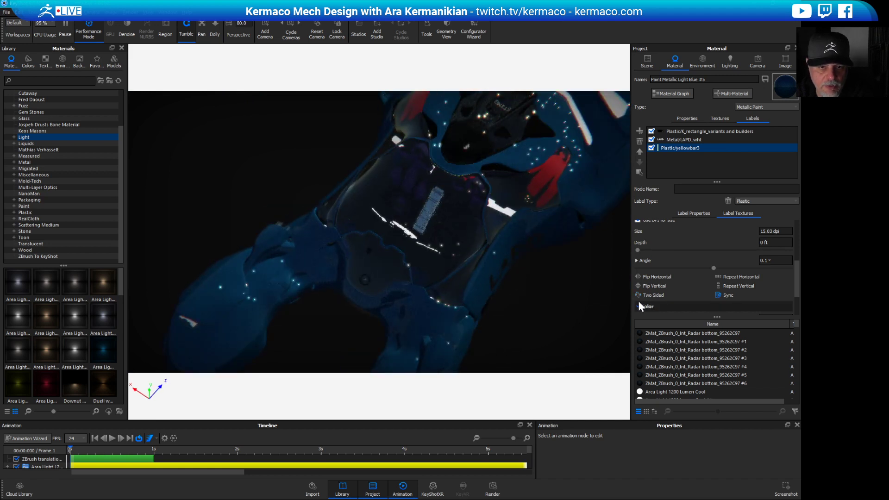
pyautogui.scroll(-3, 518, 321)
pyautogui.moveTo(519, 320); pyautogui.dragTo(672, 309)
pyautogui.scroll(3, 341, 277)
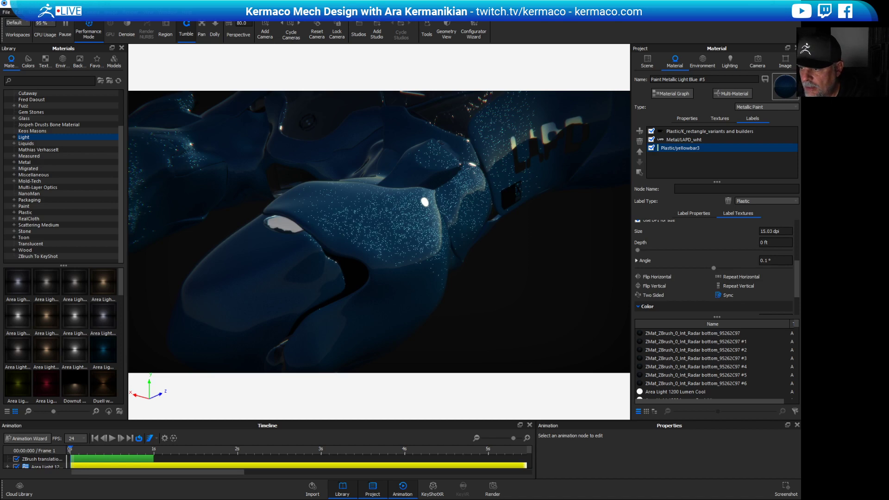
pyautogui.moveTo(698, 264); pyautogui.dragTo(292, 291)
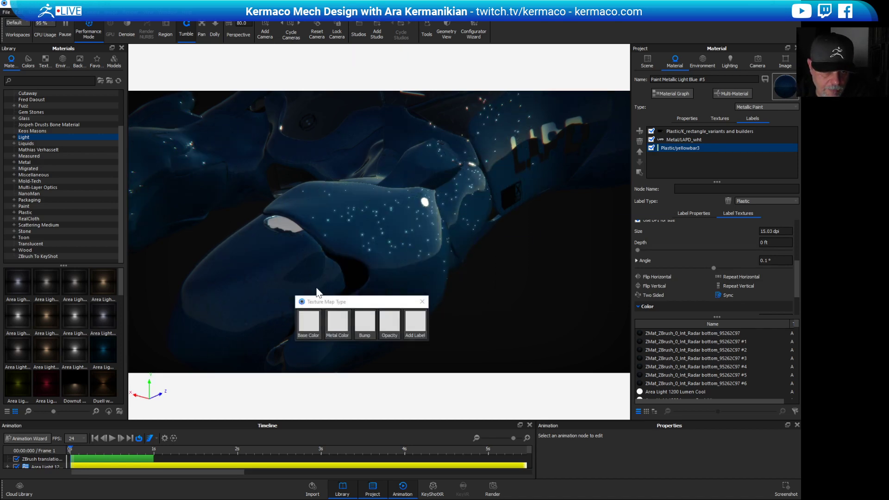
pyautogui.click(422, 329)
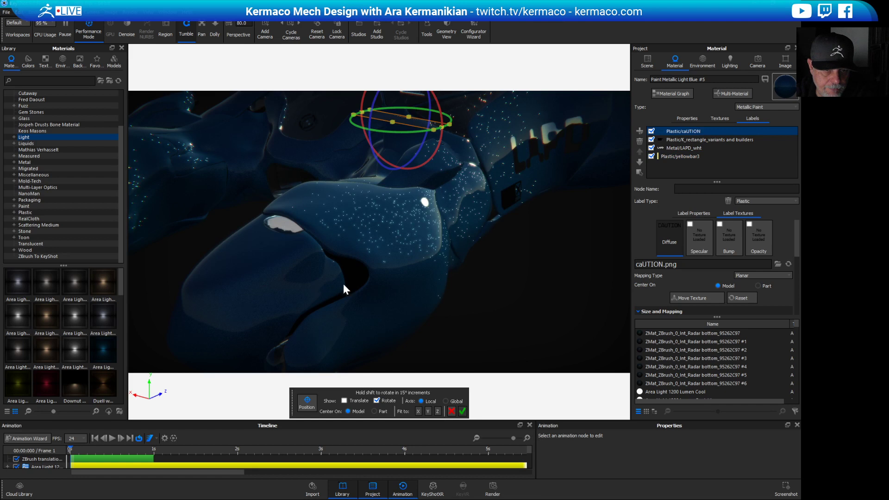
pyautogui.hotkey('ctrl', 'z')
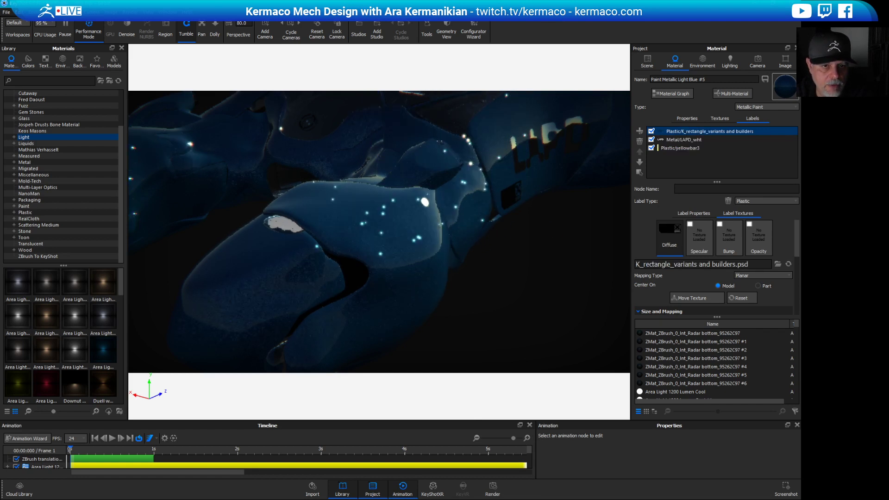
# Add the caUTION.png texture as a new label on the nose of the near front pod.
pyautogui.moveTo(283, 303); pyautogui.dragTo(249, 307)
pyautogui.click(376, 338)
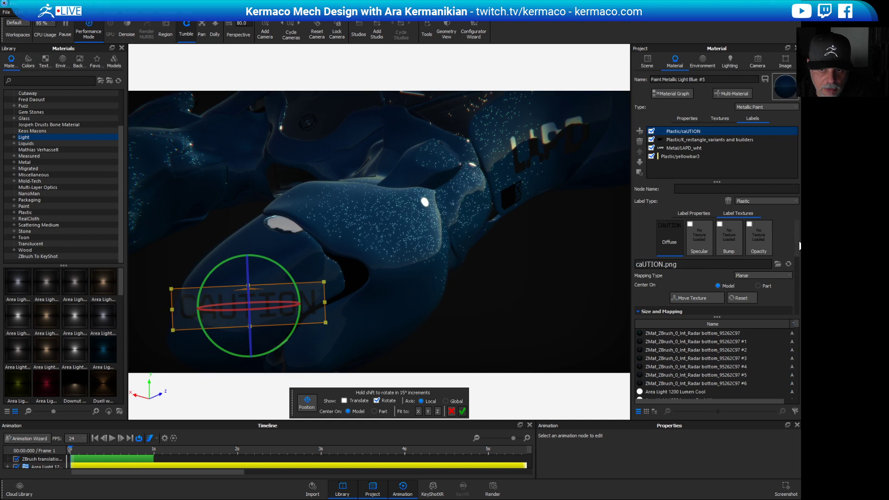
pyautogui.scroll(-3, 800, 245)
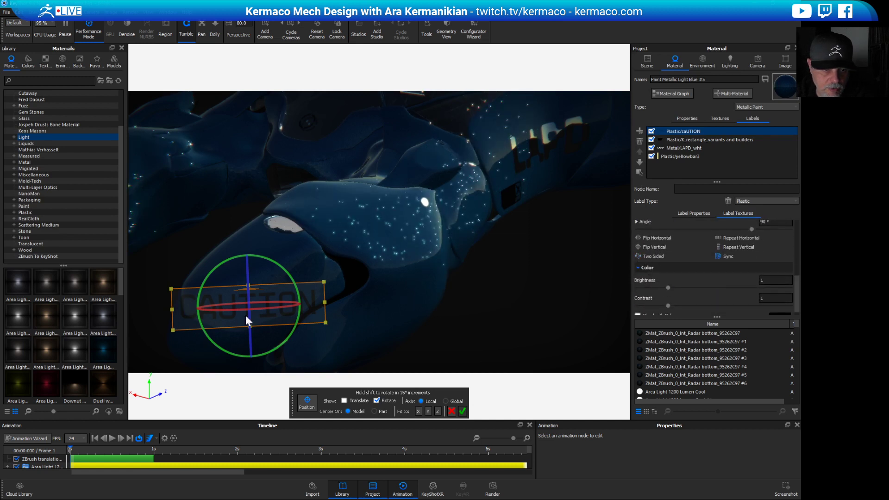
# Shrink the caution label, rotate it to an angle of 78.7° beside the pod's notch, and accept the placement.
pyautogui.click(286, 267)
pyautogui.moveTo(281, 277); pyautogui.dragTo(297, 305)
pyautogui.moveTo(354, 266); pyautogui.dragTo(271, 307)
pyautogui.moveTo(268, 263); pyautogui.dragTo(262, 267)
pyautogui.moveTo(390, 296); pyautogui.dragTo(422, 294)
pyautogui.moveTo(340, 308)
pyautogui.mouseDown()
pyautogui.moveTo(349, 306)
pyautogui.moveTo(335, 303)
pyautogui.mouseUp()
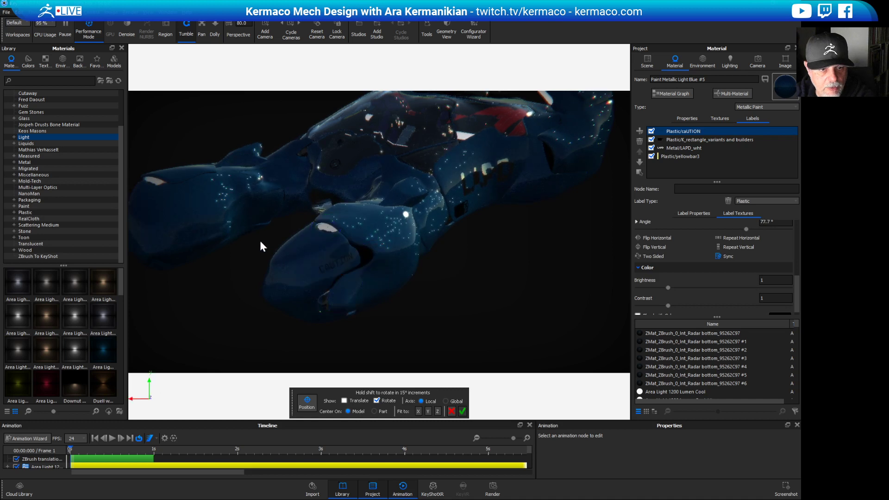
pyautogui.moveTo(294, 251); pyautogui.dragTo(339, 276)
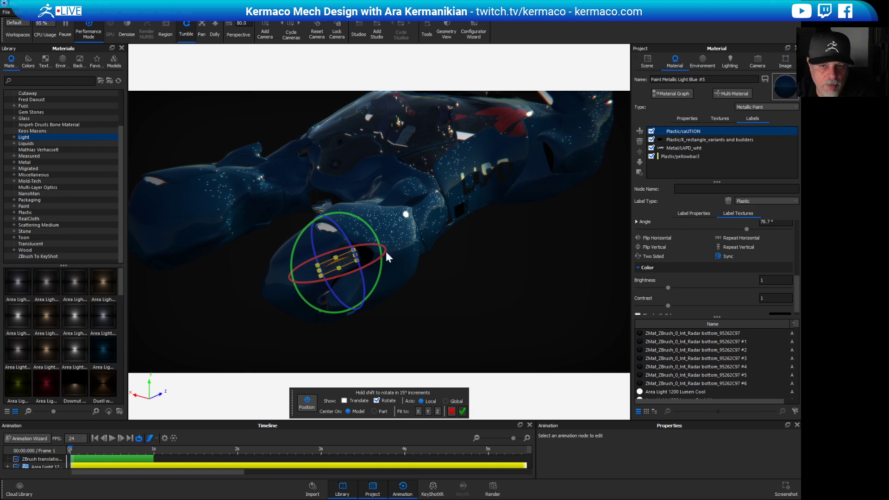
pyautogui.click(462, 411)
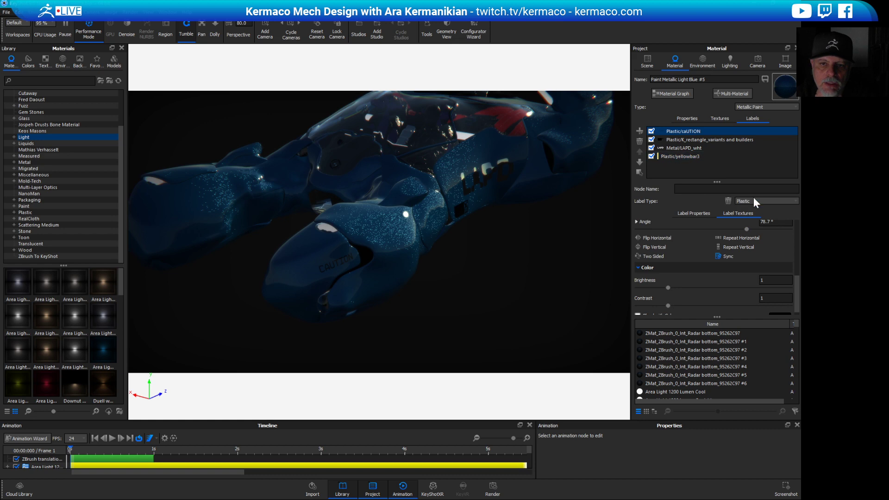
# Open the paint's material graph and move the caUTION texture map node farther from its Plastic label node.
pyautogui.doubleClick(690, 132)
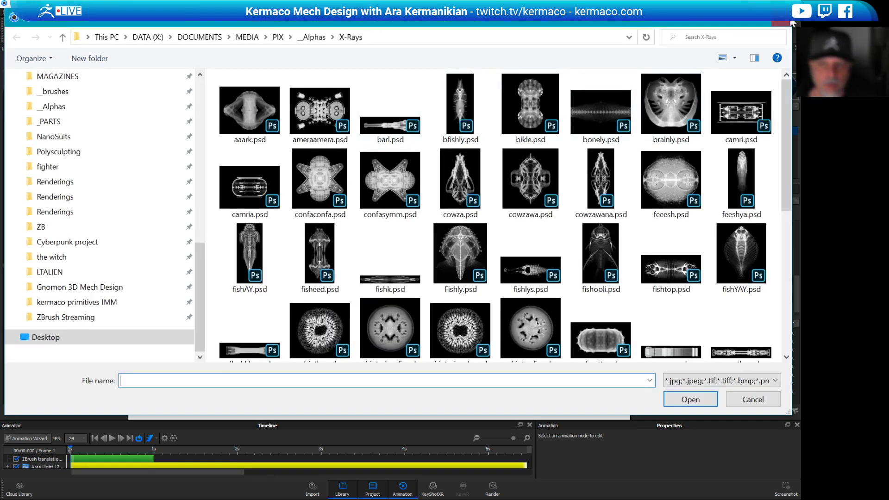
pyautogui.click(790, 23)
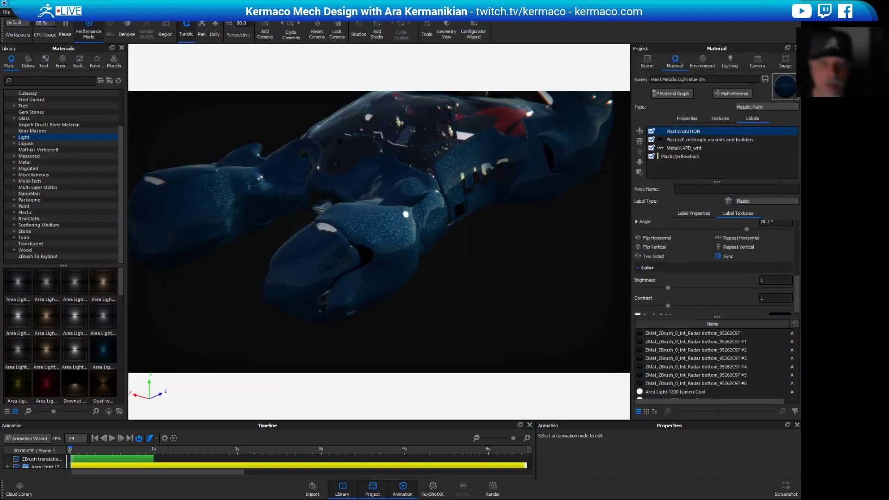
pyautogui.click(676, 95)
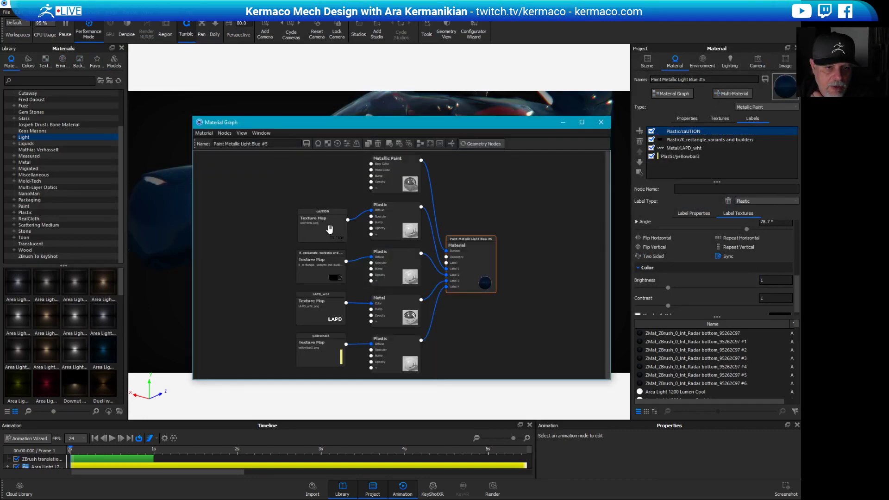
pyautogui.doubleClick(329, 228)
pyautogui.moveTo(329, 228); pyautogui.dragTo(220, 218)
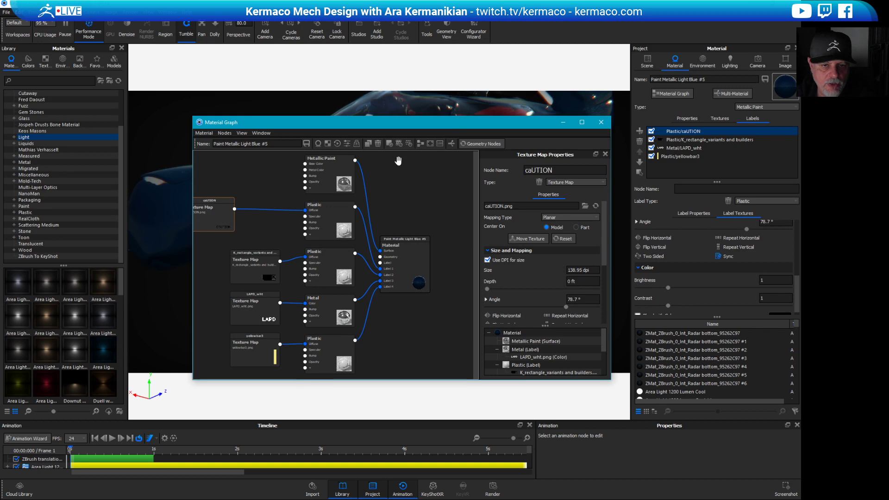
pyautogui.moveTo(461, 122); pyautogui.dragTo(641, 103)
# Insert a Color Invert node between the caUTION texture map and its Plastic label's Diffuse input, and close the graph.
pyautogui.rightClick(447, 162)
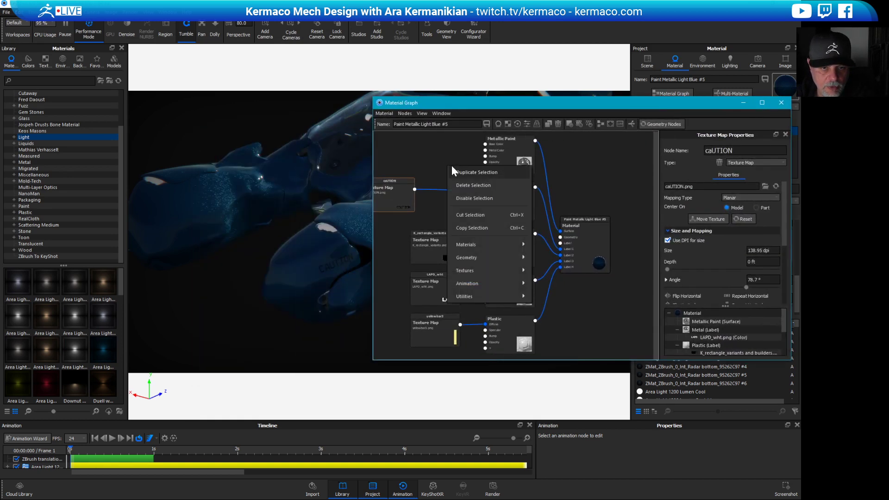
pyautogui.moveTo(499, 296)
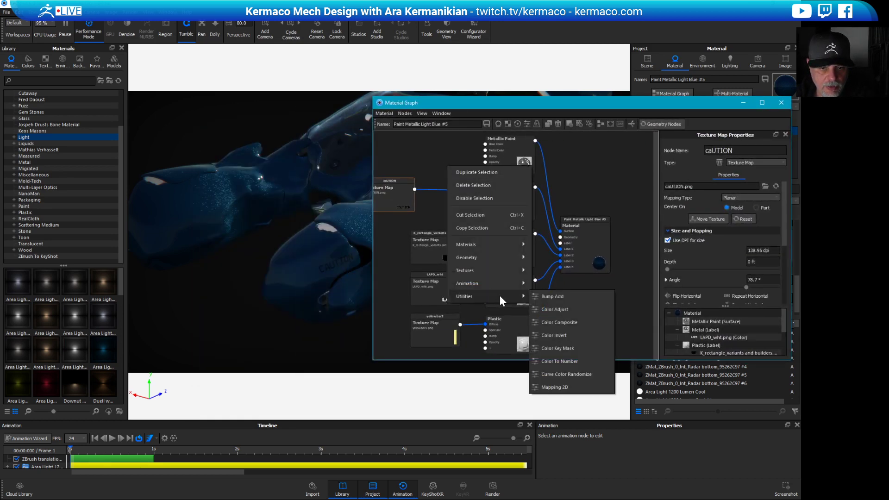
pyautogui.click(577, 334)
pyautogui.moveTo(467, 177); pyautogui.dragTo(422, 154)
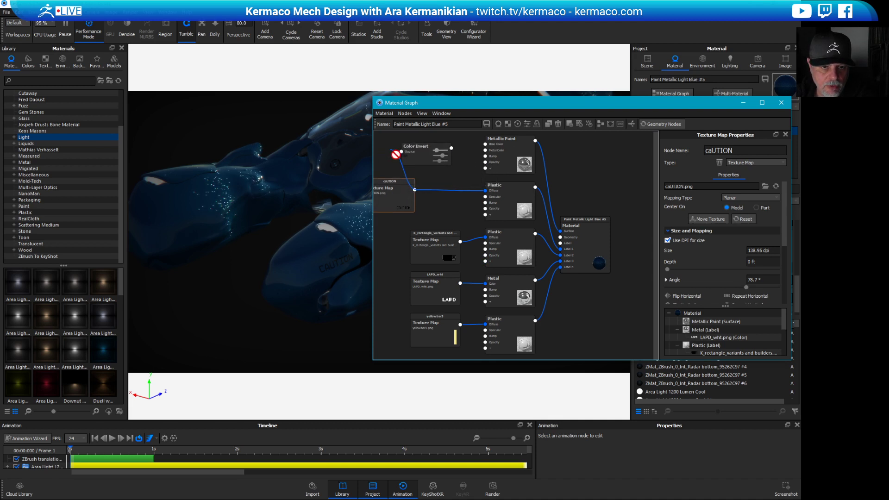
pyautogui.moveTo(400, 154); pyautogui.dragTo(489, 193)
pyautogui.moveTo(415, 147); pyautogui.dragTo(436, 190)
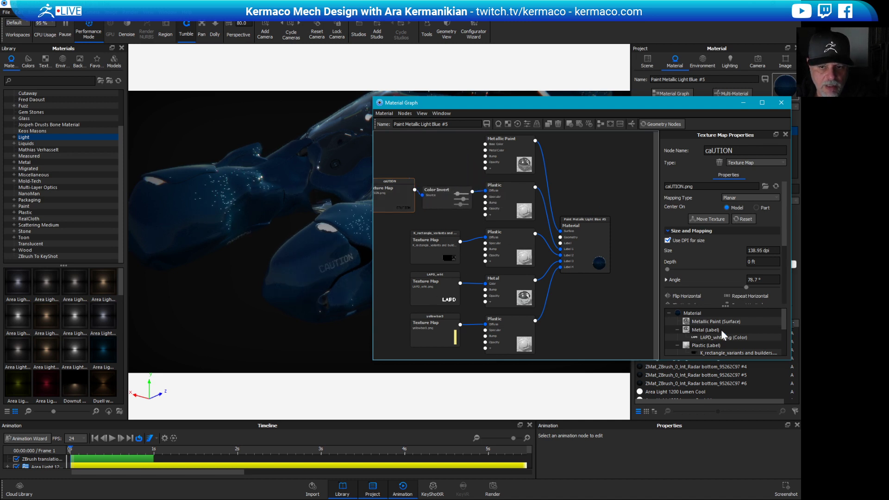
pyautogui.click(781, 102)
# Add caUTION.png as another label on the nose of the front pod on the car's opposite side.
pyautogui.moveTo(385, 287); pyautogui.dragTo(443, 277)
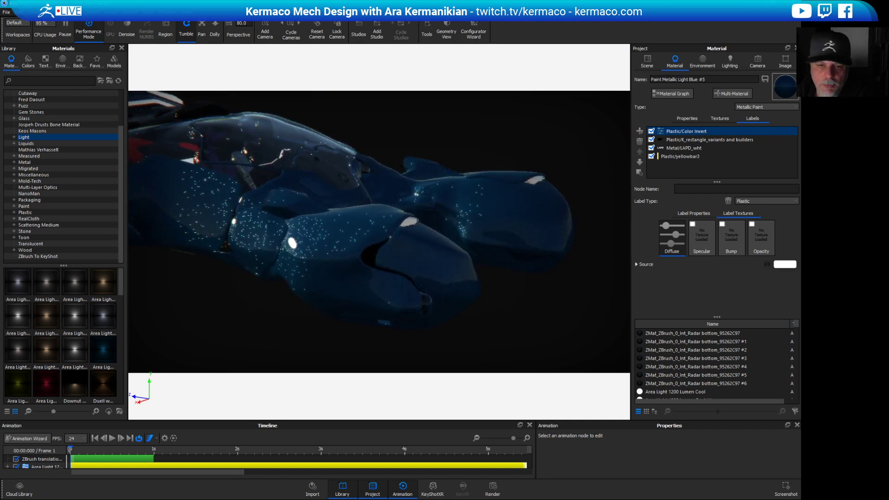
pyautogui.moveTo(547, 193); pyautogui.dragTo(424, 262)
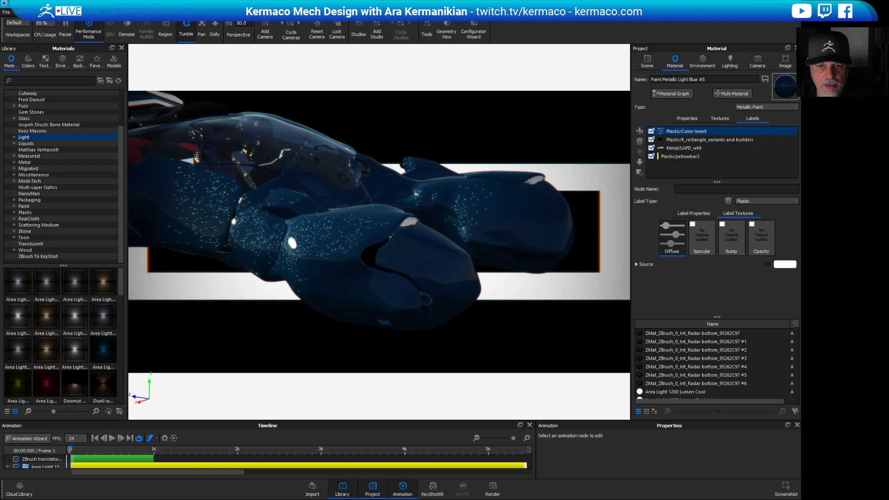
pyautogui.hotkey('ctrl', 'z')
pyautogui.moveTo(555, 185); pyautogui.dragTo(413, 257)
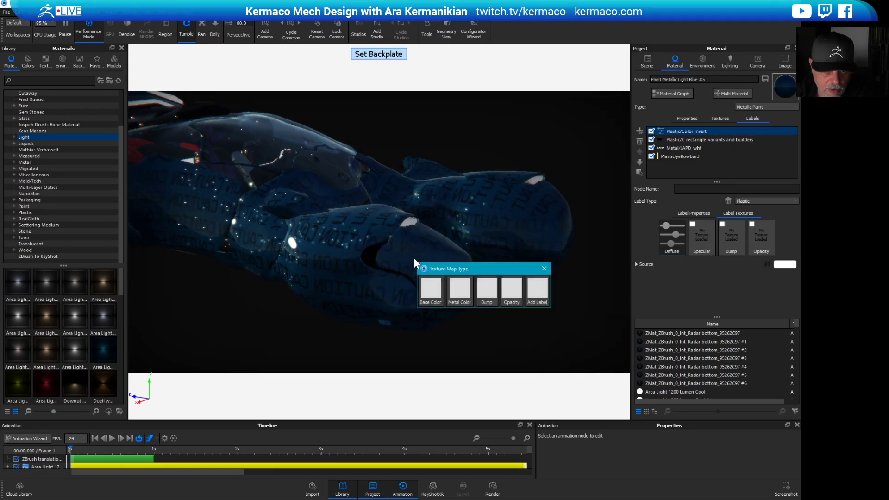
pyautogui.click(535, 286)
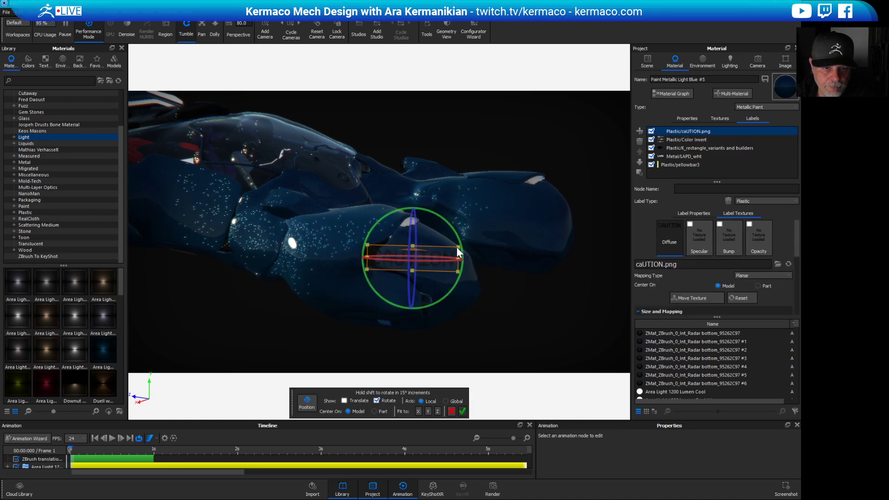
# Shrink and tilt the new caution label to follow the pod's slope, and compare it with the first one.
pyautogui.moveTo(457, 247); pyautogui.dragTo(416, 257)
pyautogui.moveTo(460, 227); pyautogui.dragTo(461, 240)
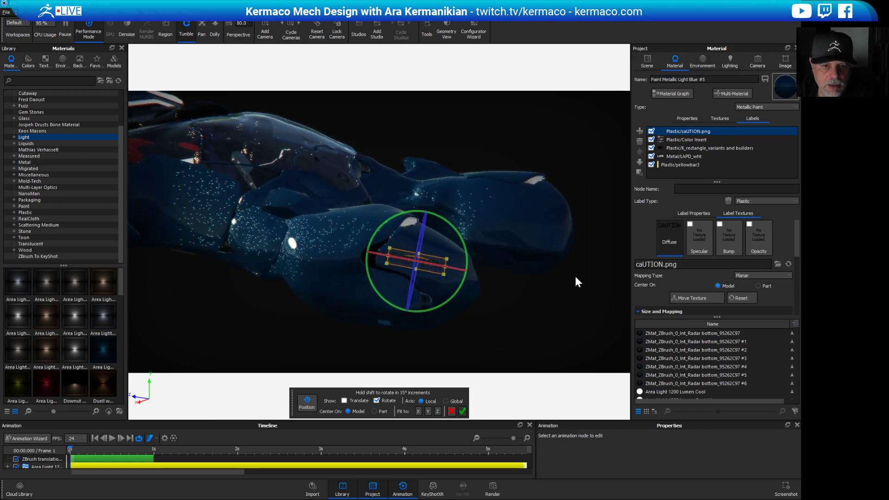
pyautogui.moveTo(575, 276); pyautogui.dragTo(495, 211)
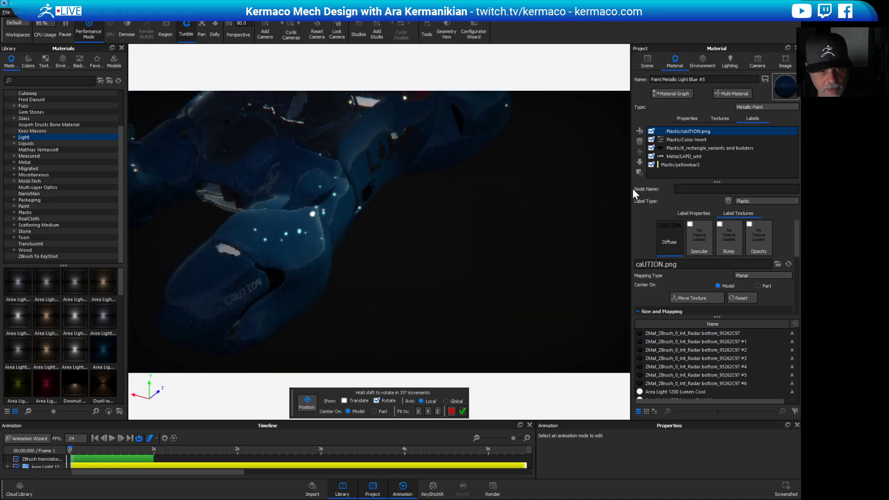
# Reposition the second caution label toward the middle of the front pod's side and tilt it slightly to follow the pod's slope.
pyautogui.moveTo(363, 290); pyautogui.dragTo(426, 231)
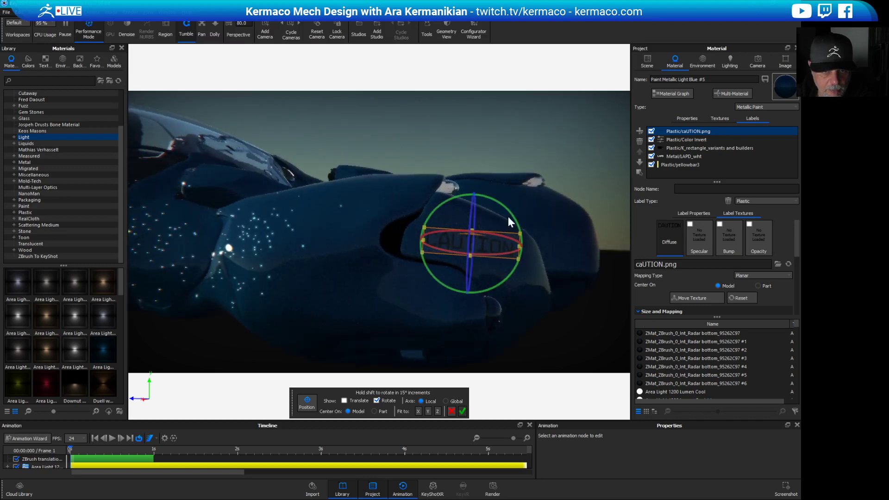
pyautogui.moveTo(520, 232); pyautogui.dragTo(454, 244)
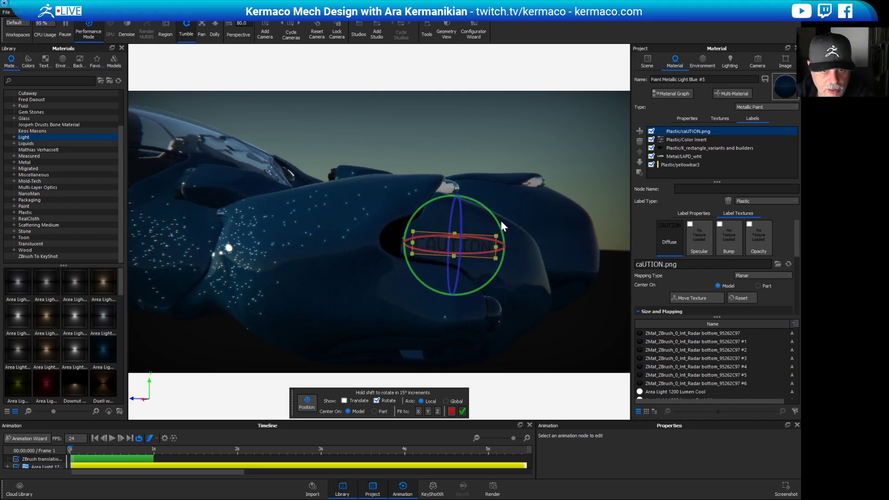
pyautogui.moveTo(501, 220); pyautogui.dragTo(496, 223)
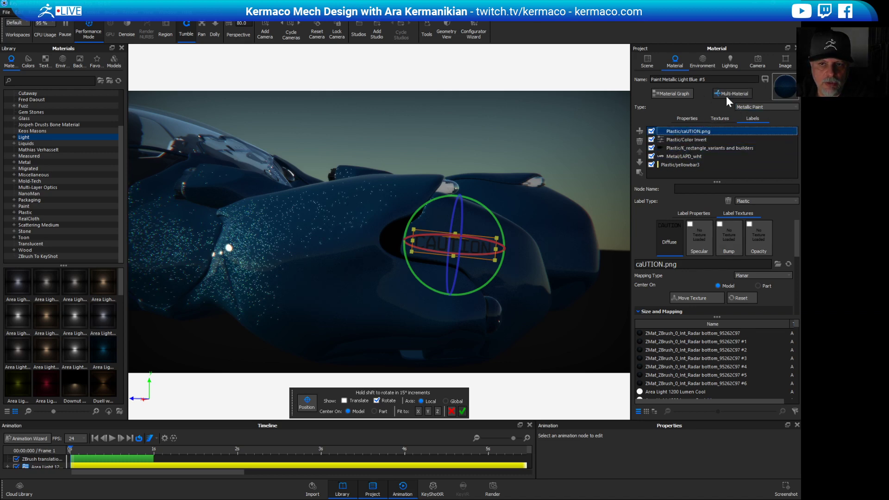
# Open the paint's material graph and spread out the caUTION and LAPD_wht texture map nodes away from their label nodes.
pyautogui.click(667, 94)
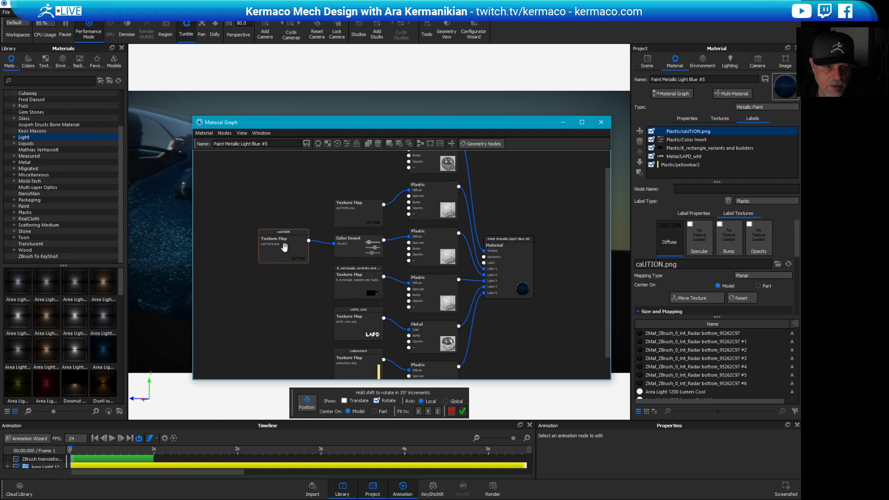
pyautogui.moveTo(285, 247); pyautogui.dragTo(250, 257)
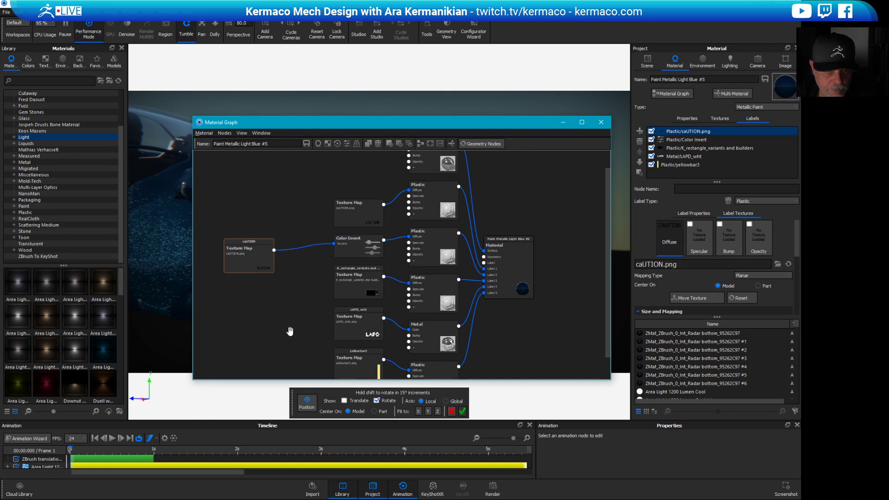
pyautogui.rightClick(373, 294)
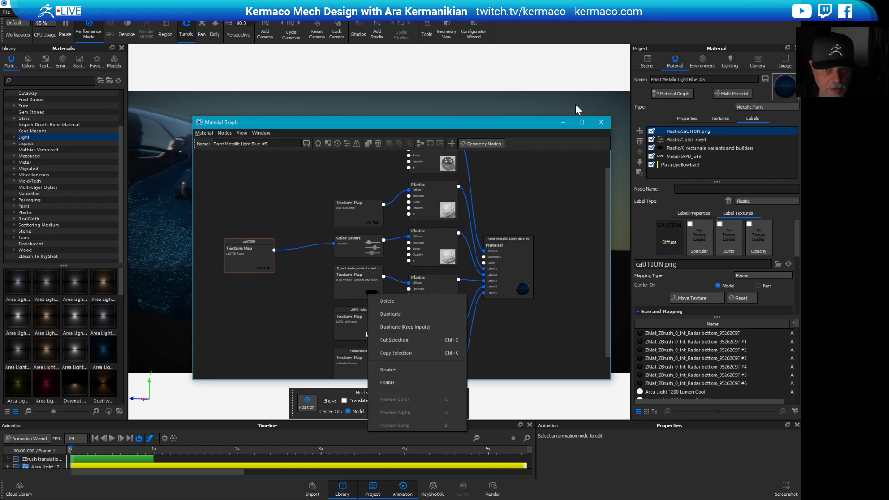
pyautogui.click(582, 122)
pyautogui.click(582, 122)
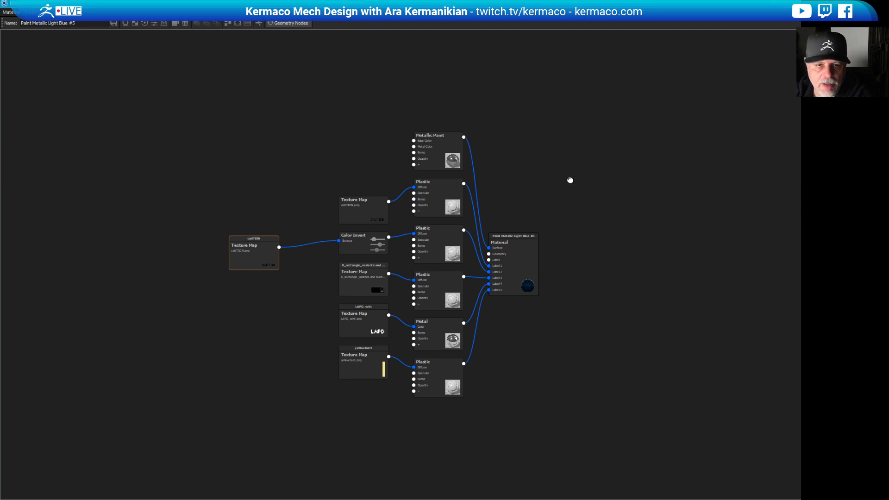
pyautogui.click(773, 6)
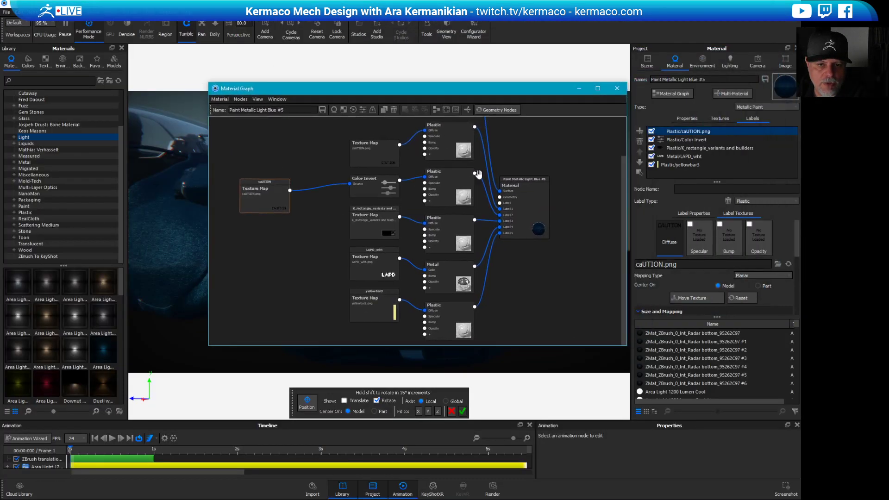
pyautogui.moveTo(357, 273); pyautogui.dragTo(325, 272)
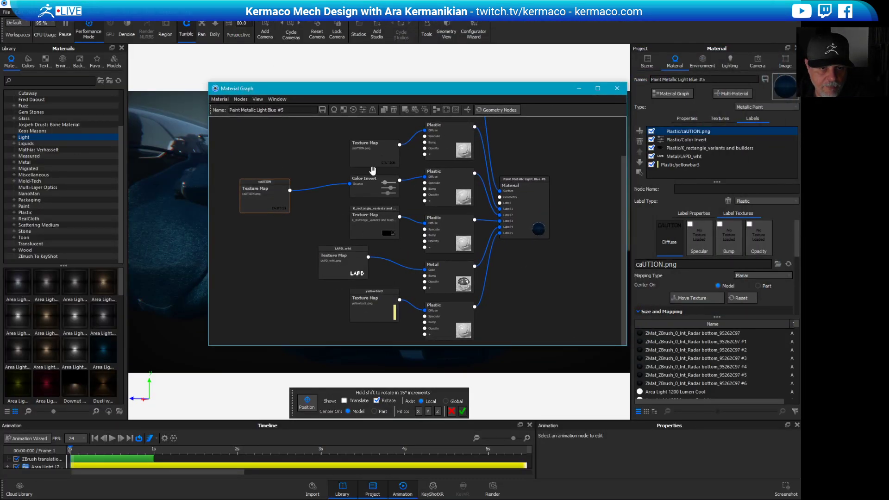
pyautogui.moveTo(387, 157); pyautogui.dragTo(293, 151)
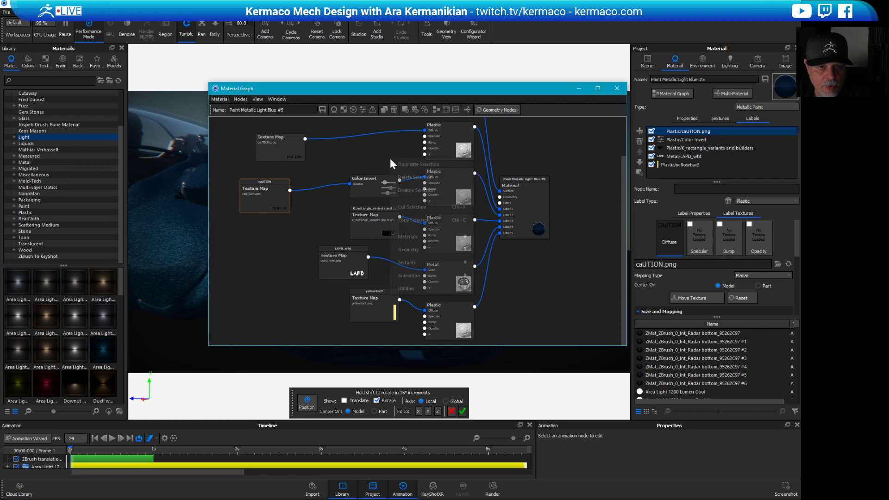
# Insert a Color Invert node between the newest caUTION texture map and its Plastic label's Diffuse input, and close the graph.
pyautogui.rightClick(390, 158)
pyautogui.moveTo(449, 238)
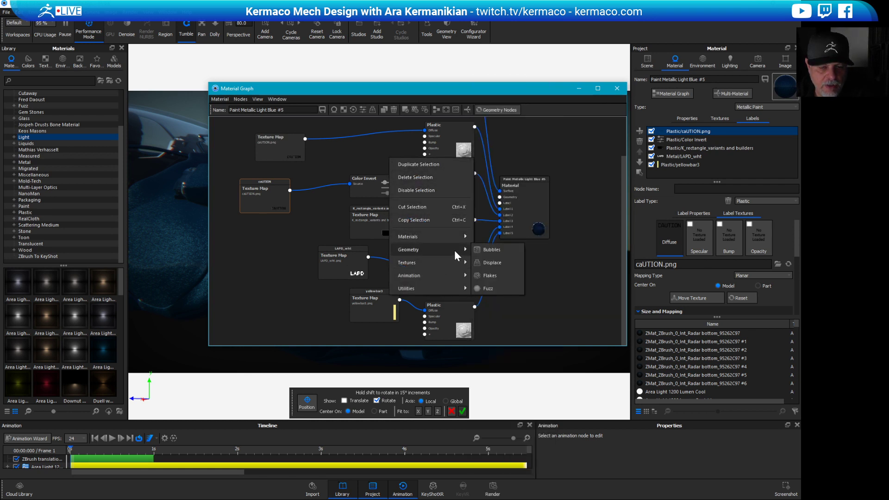
pyautogui.moveTo(445, 288)
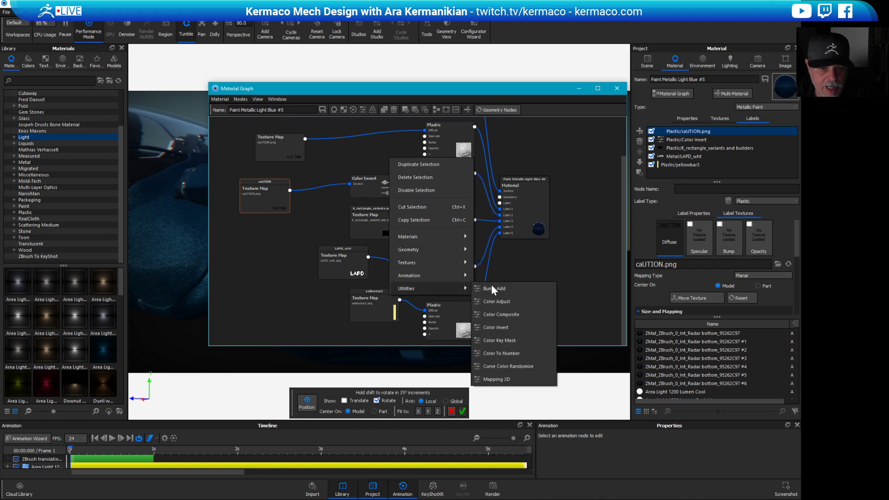
pyautogui.click(509, 325)
pyautogui.moveTo(401, 162); pyautogui.dragTo(307, 152)
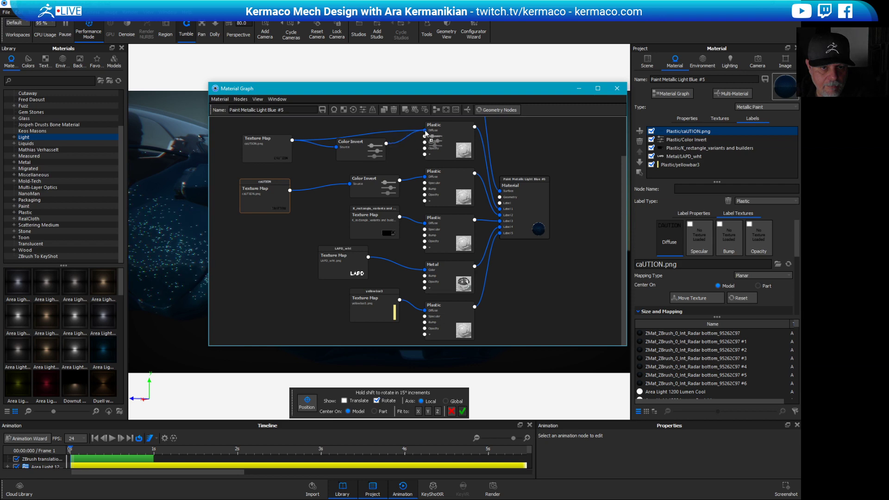
pyautogui.moveTo(426, 134); pyautogui.dragTo(425, 131)
pyautogui.click(617, 88)
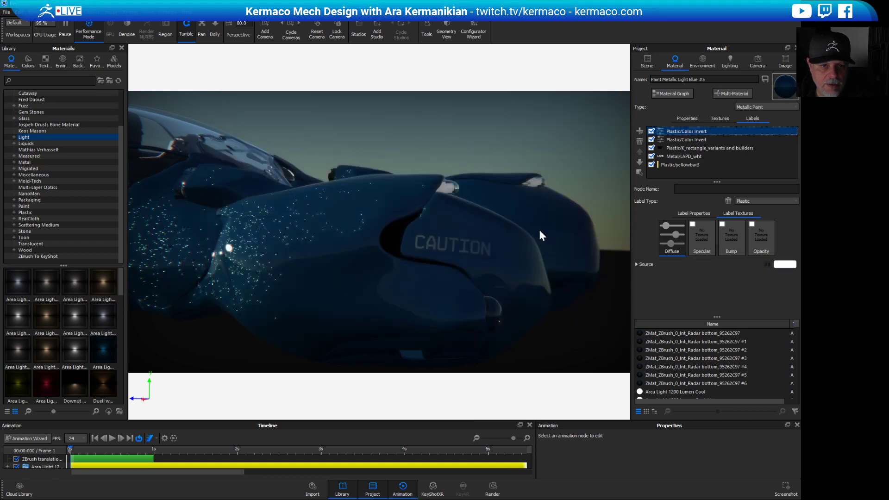
# Add LAPD_wht.png as a label between the two white lights on the car's rear panel and rotate it nearly level.
pyautogui.moveTo(519, 260); pyautogui.dragTo(476, 222)
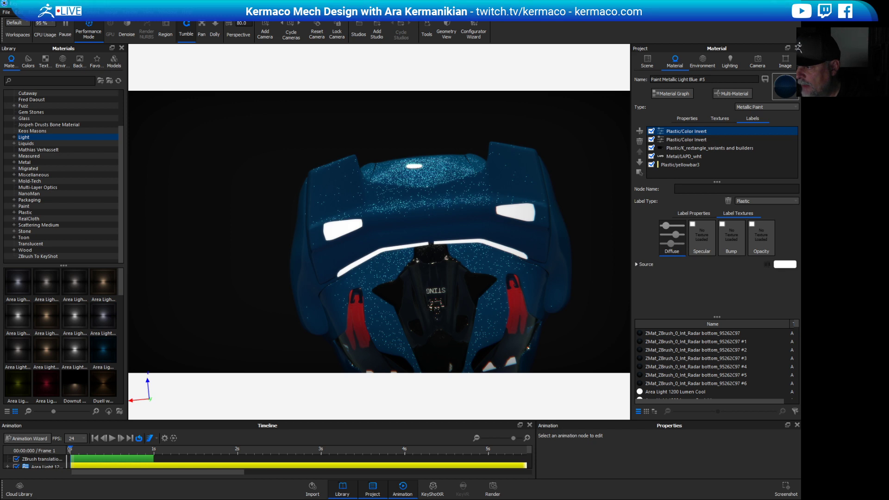
pyautogui.moveTo(468, 222); pyautogui.dragTo(432, 214)
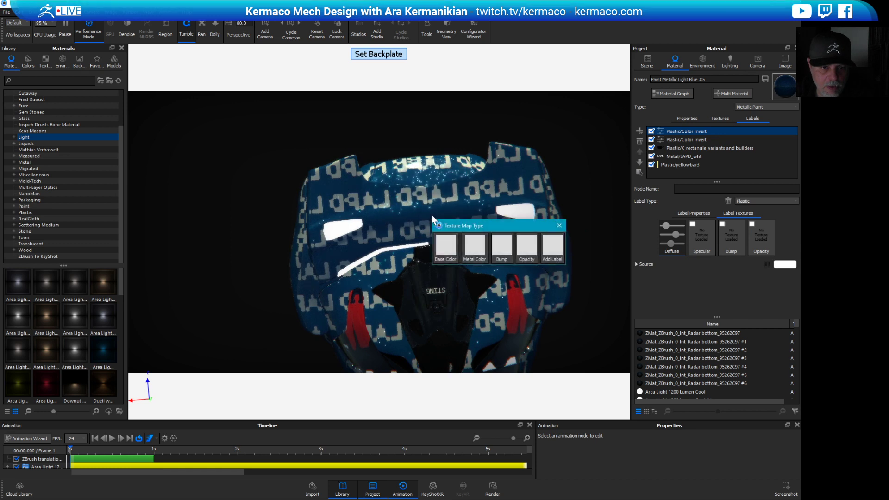
pyautogui.click(551, 252)
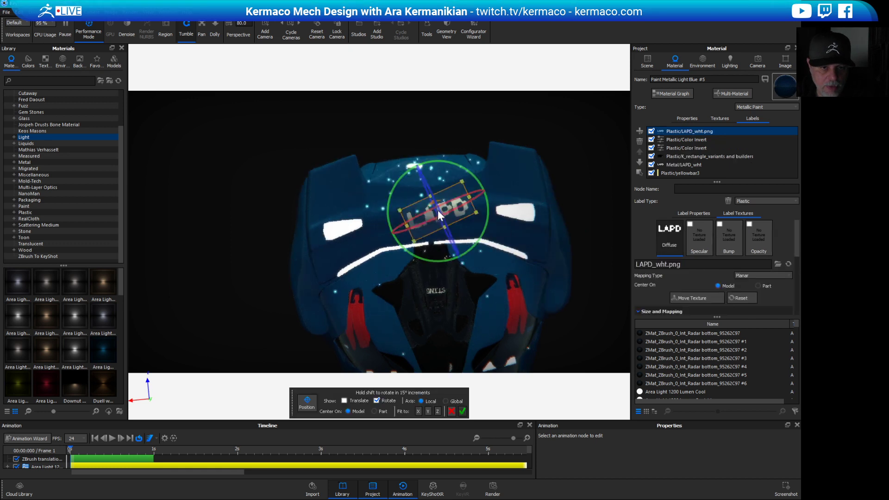
pyautogui.moveTo(436, 213); pyautogui.dragTo(485, 221)
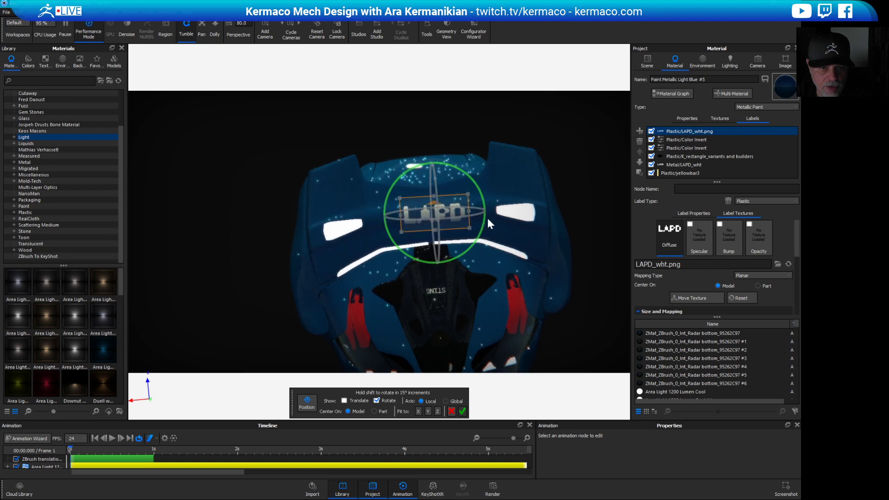
# Set the rear LAPD label's type to Metal and inspect it along with its texture settings.
pyautogui.click(759, 201)
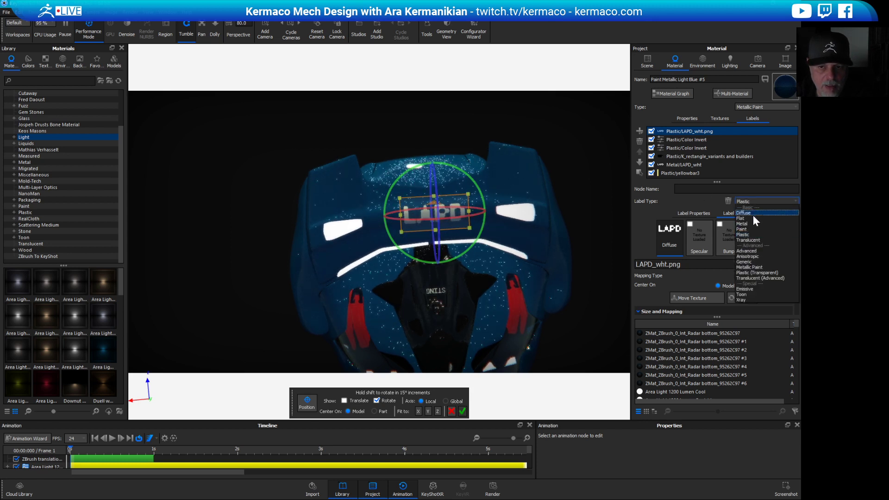
pyautogui.click(753, 224)
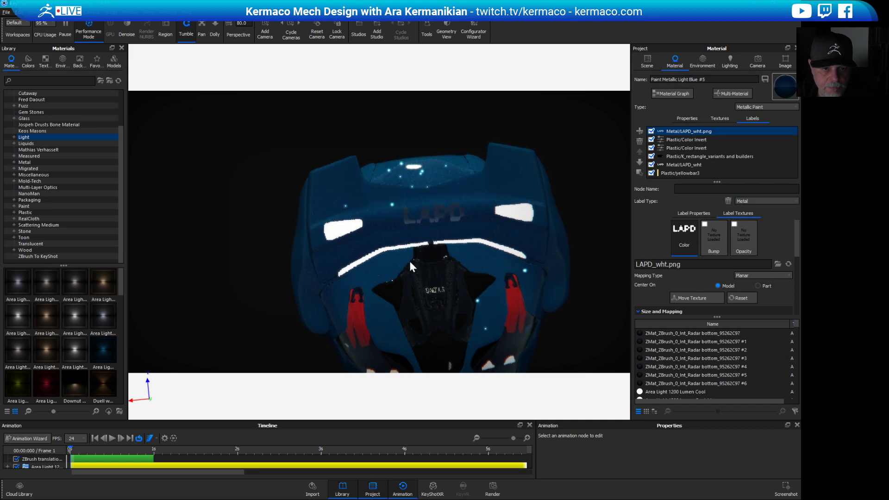
pyautogui.scroll(5, 605, 276)
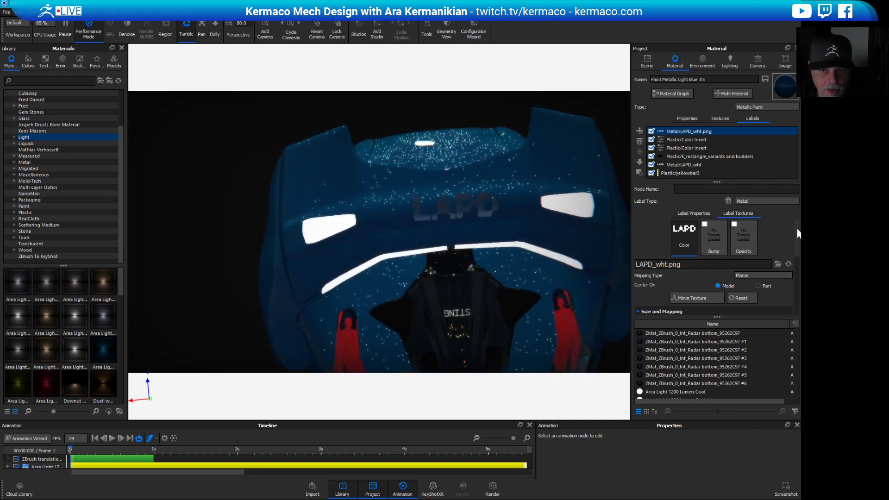
pyautogui.scroll(-5, 785, 276)
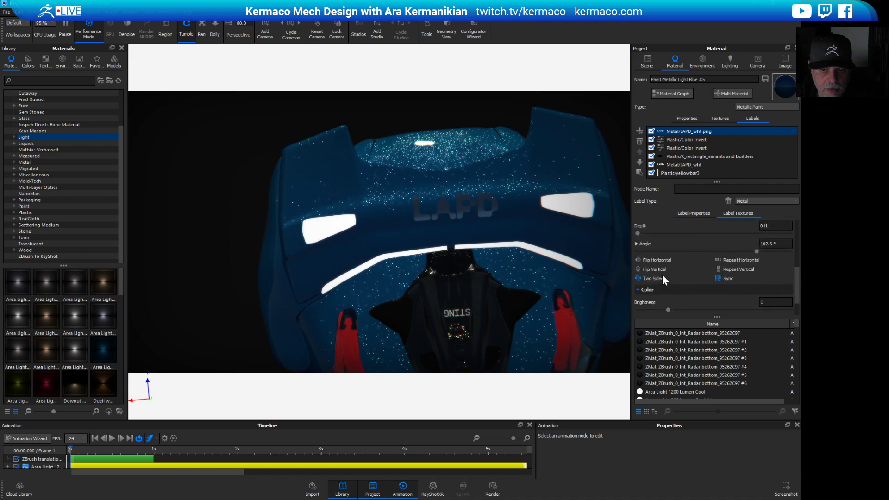
pyautogui.scroll(-10, 501, 316)
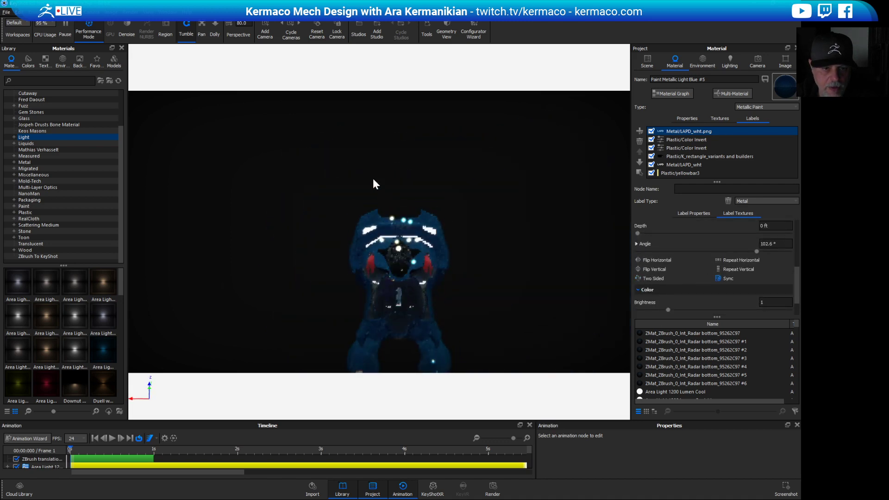
# Add LAPD_blk.png as another label on the car's yellow bar.
pyautogui.moveTo(373, 179); pyautogui.dragTo(442, 263)
pyautogui.scroll(5, 401, 199)
pyautogui.scroll(3, 401, 198)
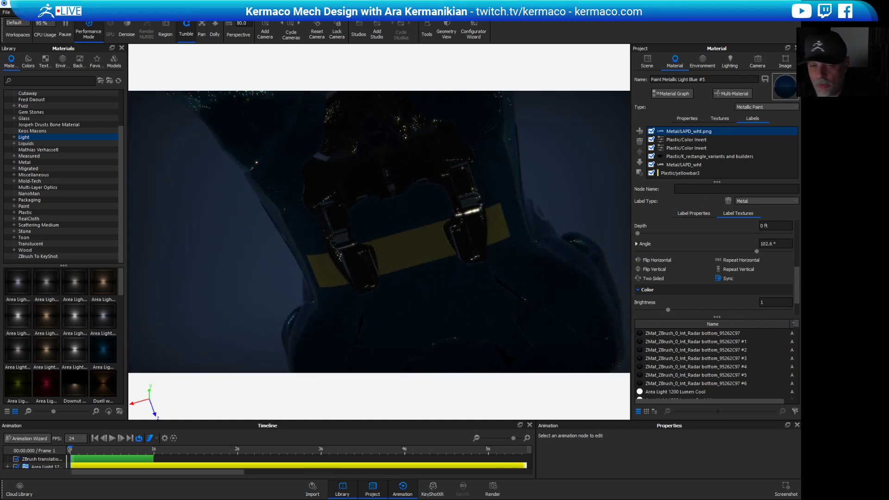
pyautogui.moveTo(680, 131); pyautogui.dragTo(415, 226)
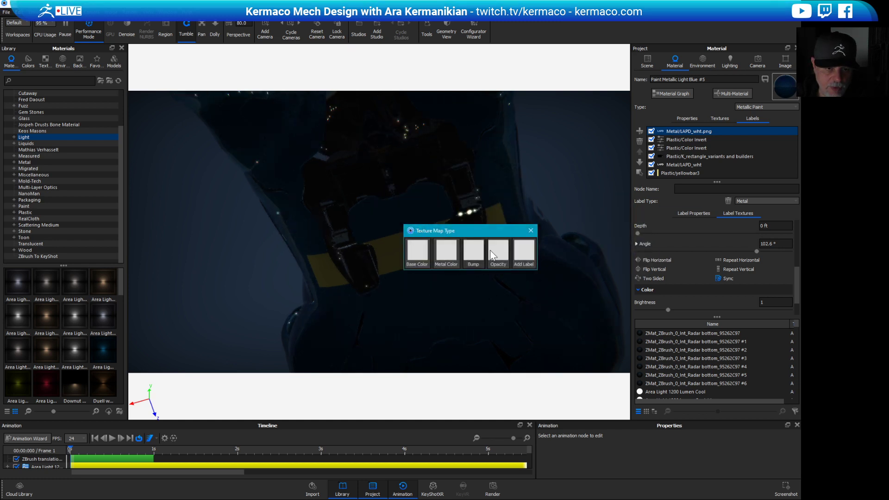
pyautogui.click(523, 253)
# Place the black LAPD label on the yellow bar between the two mechanical arms and accept its position.
pyautogui.moveTo(421, 177); pyautogui.dragTo(410, 249)
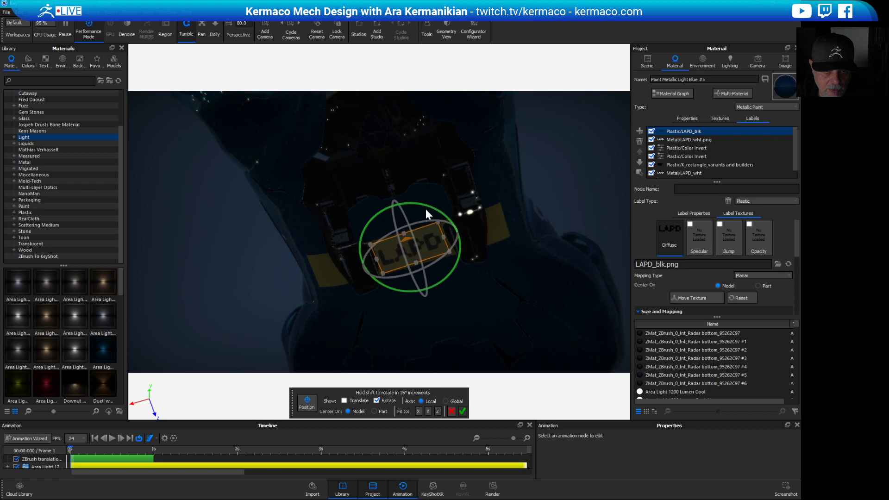
pyautogui.moveTo(428, 252)
pyautogui.mouseDown()
pyautogui.moveTo(430, 245)
pyautogui.moveTo(406, 249)
pyautogui.moveTo(415, 247)
pyautogui.mouseUp()
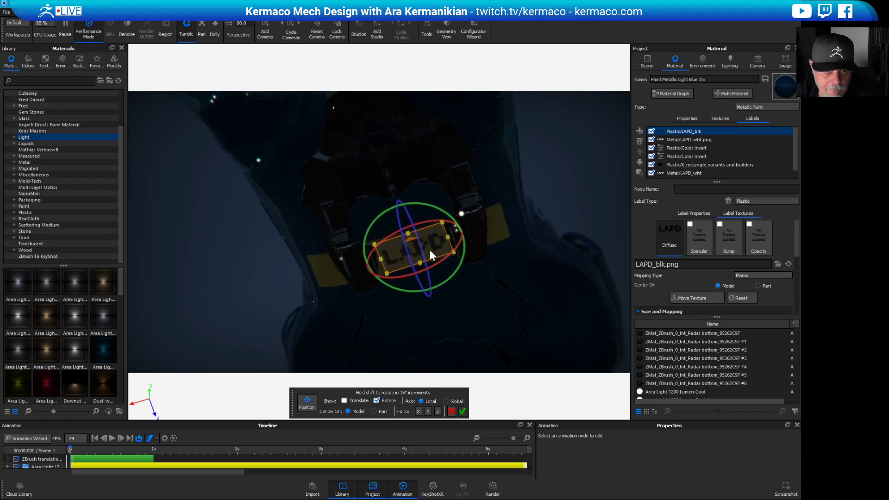
pyautogui.click(462, 411)
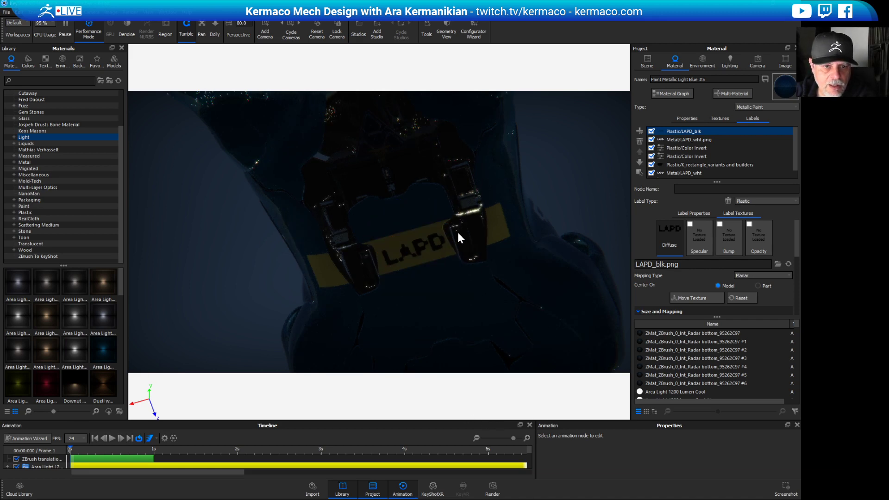
# Frame the whole car from the front and show the project's scene tree.
pyautogui.moveTo(484, 254); pyautogui.dragTo(648, 251)
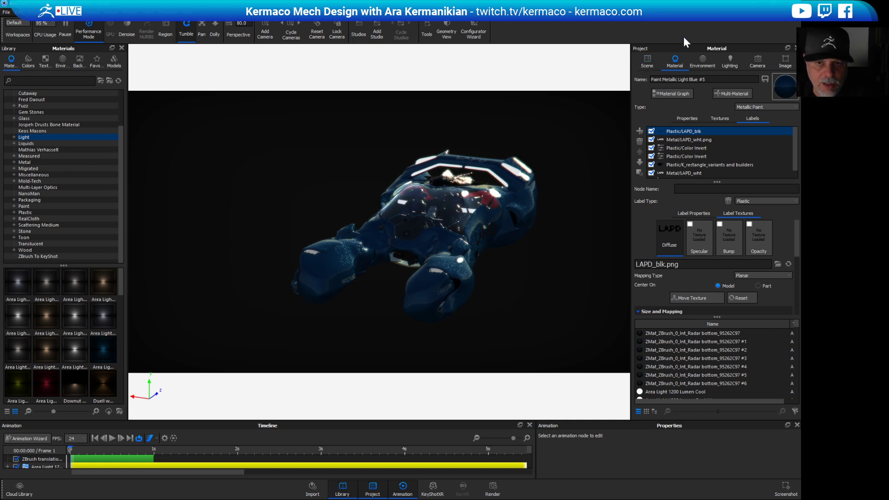
pyautogui.click(647, 60)
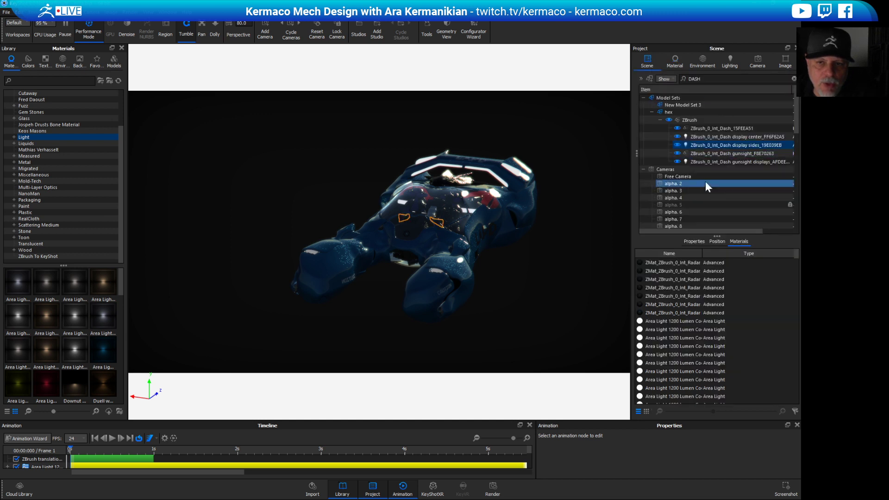
pyautogui.click(680, 131)
pyautogui.moveTo(540, 264); pyautogui.dragTo(468, 269)
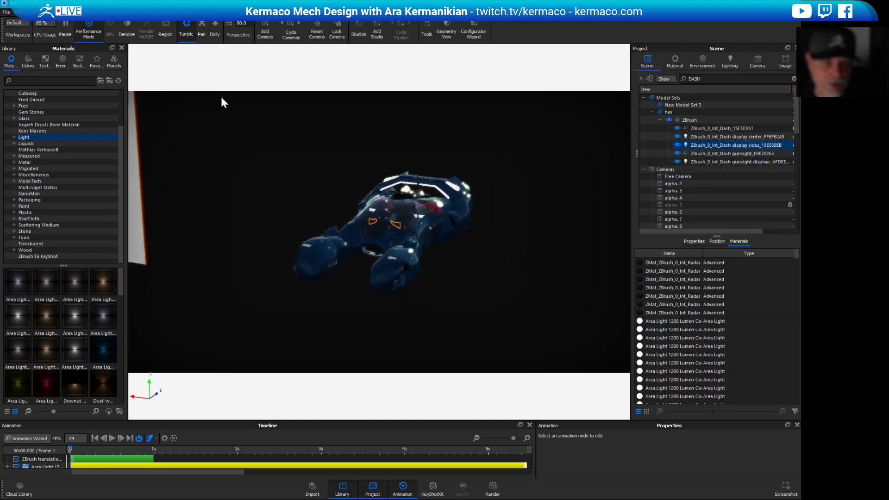
# Turn off Performance Mode and view the whole car from a closer, raised front angle.
pyautogui.click(147, 12)
pyautogui.click(179, 99)
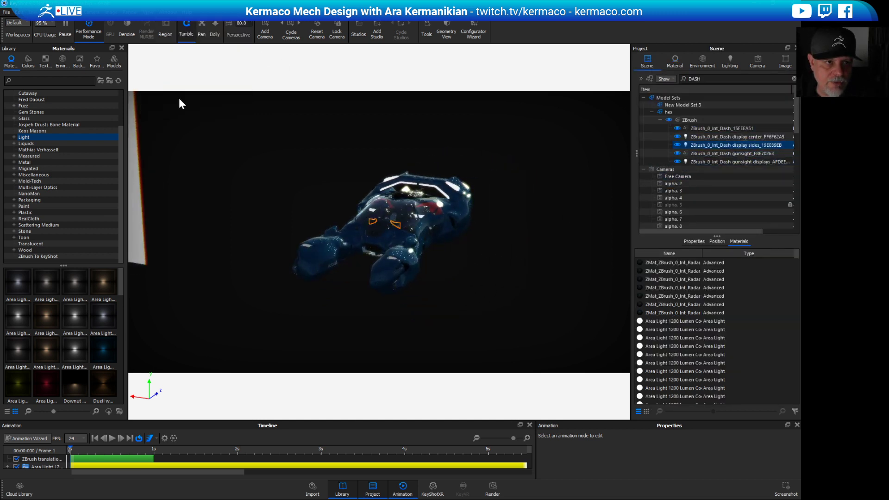
pyautogui.click(91, 30)
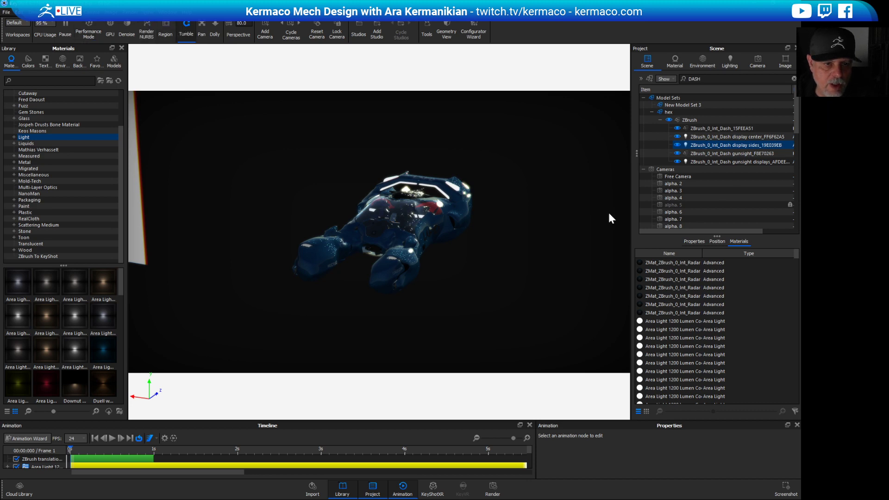
pyautogui.keyDown('alt'); pyautogui.moveTo(466, 282); pyautogui.dragTo(620, 306, button='right'); pyautogui.keyUp('alt')
pyautogui.moveTo(620, 307); pyautogui.dragTo(529, 264)
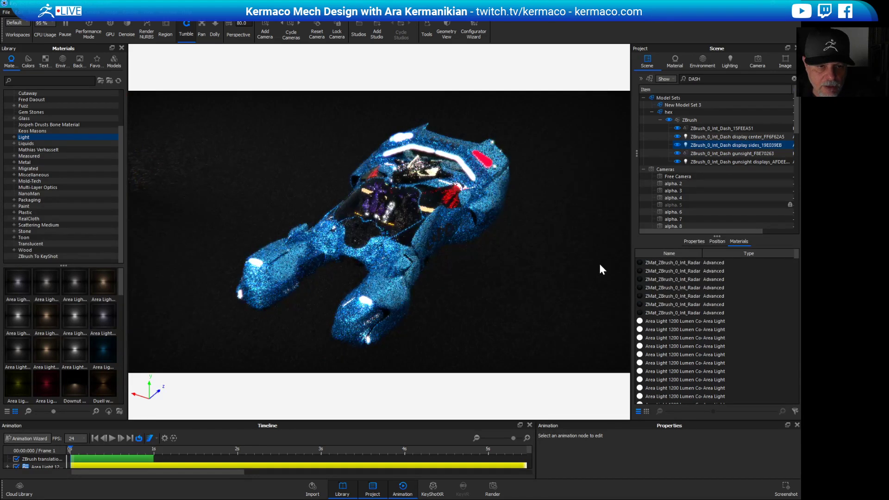
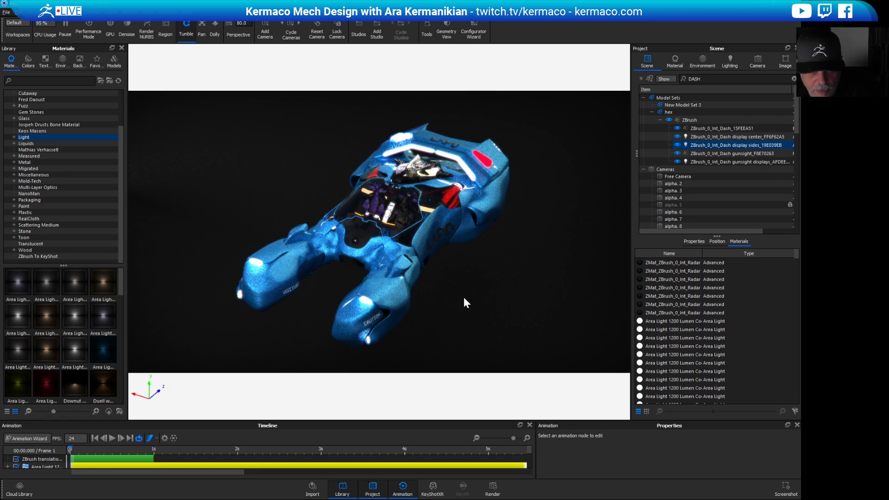
pyautogui.moveTo(463, 297); pyautogui.dragTo(515, 293)
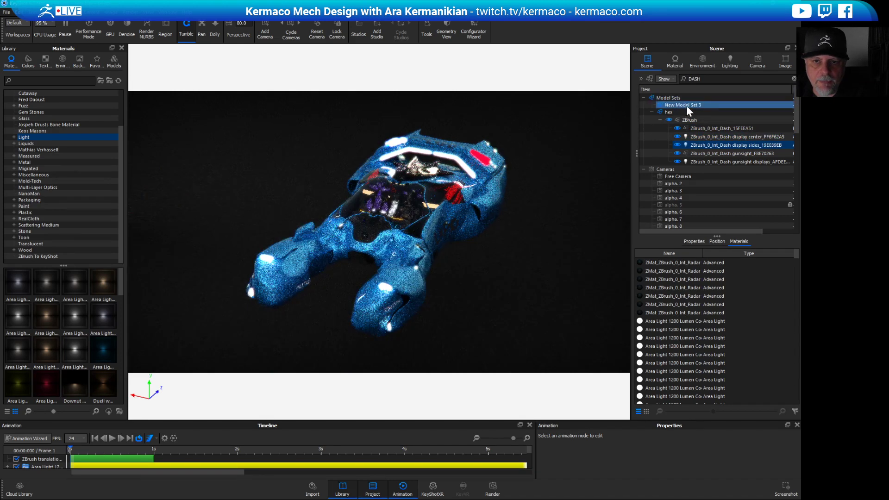
pyautogui.rightClick(263, 275)
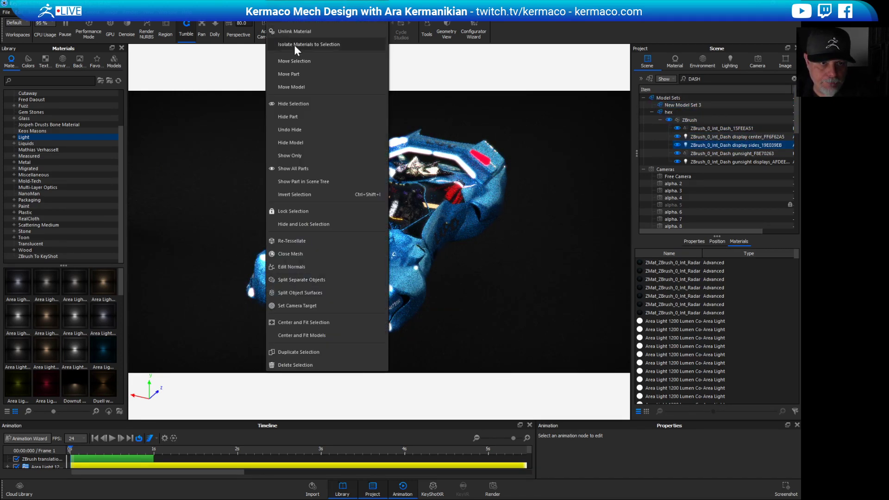
pyautogui.click(201, 240)
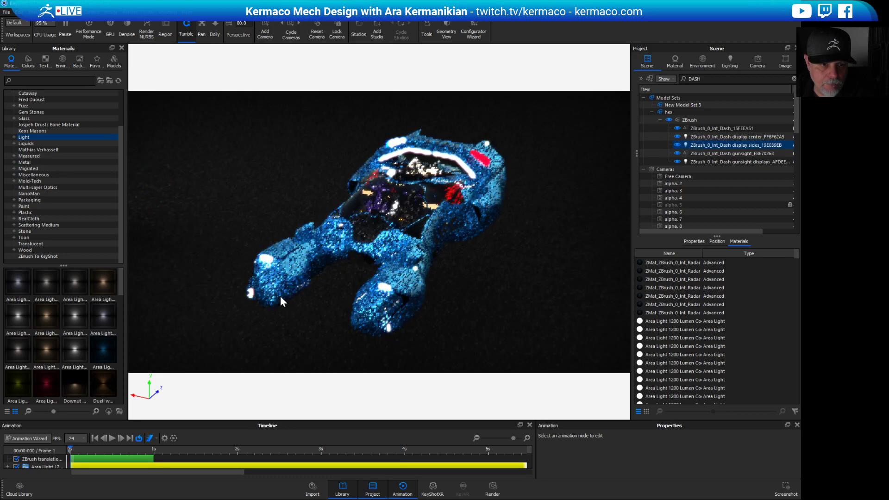
pyautogui.rightClick(280, 297)
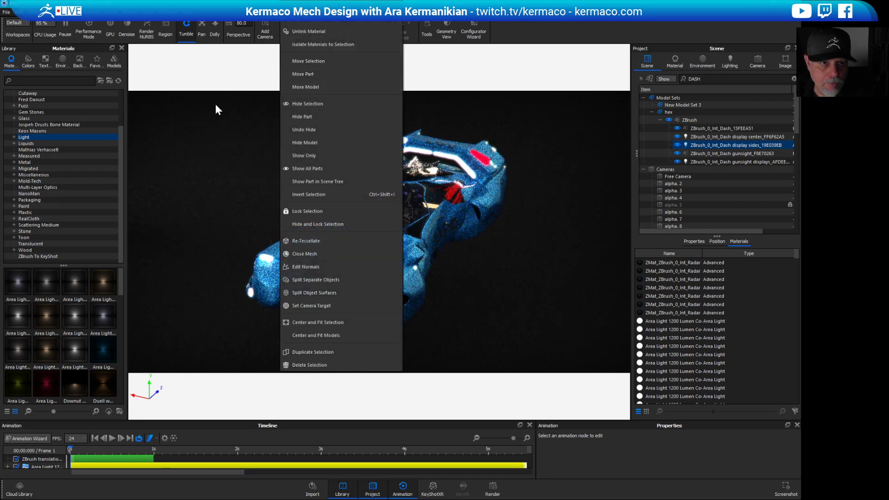
pyautogui.click(198, 130)
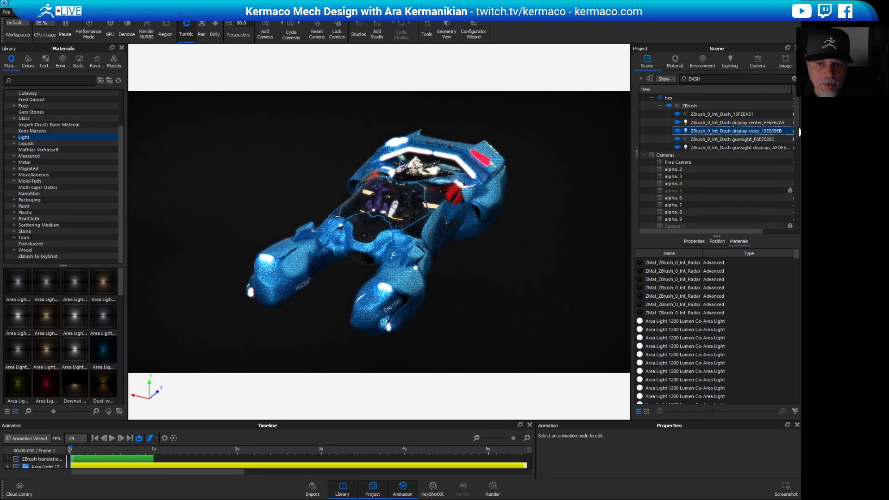
# Clear the DASH filter from the scene tree so that all scene items are listed.
pyautogui.scroll(-2, 797, 120)
pyautogui.scroll(2, 797, 119)
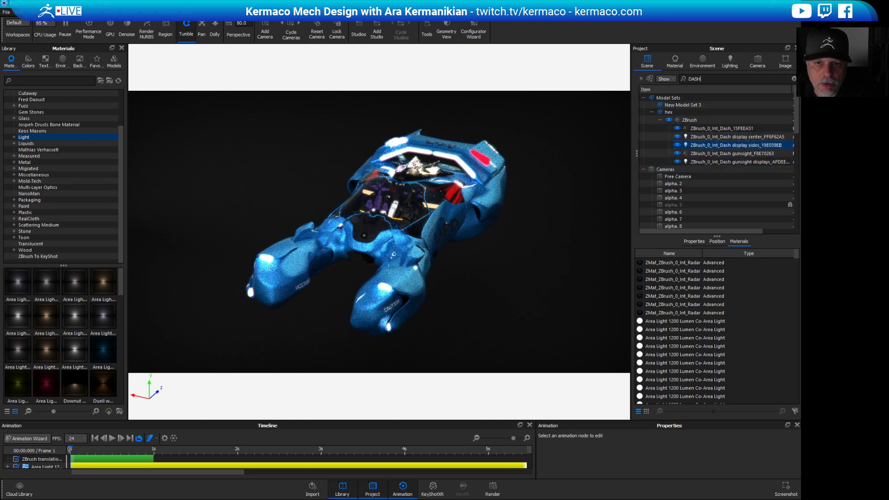
pyautogui.press('Escape')
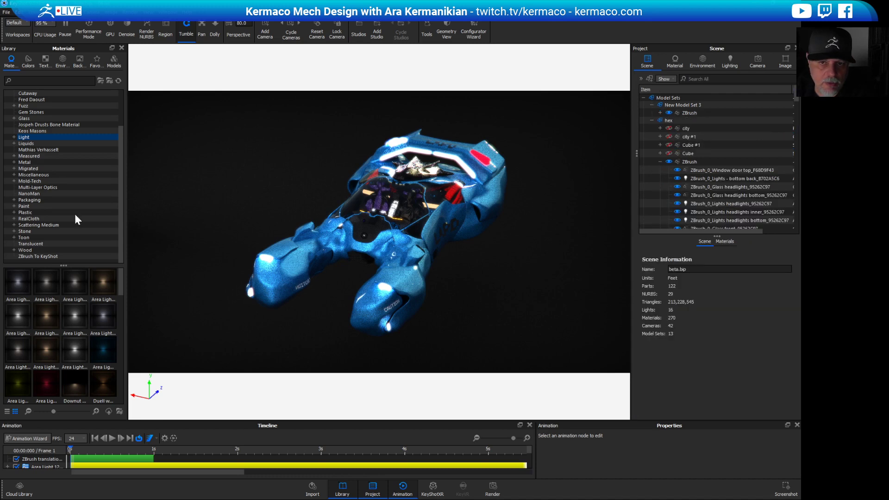
# Open the blue metallic paint of the car's front pod for editing and examine its labels to find the CAUTION ones.
pyautogui.rightClick(301, 284)
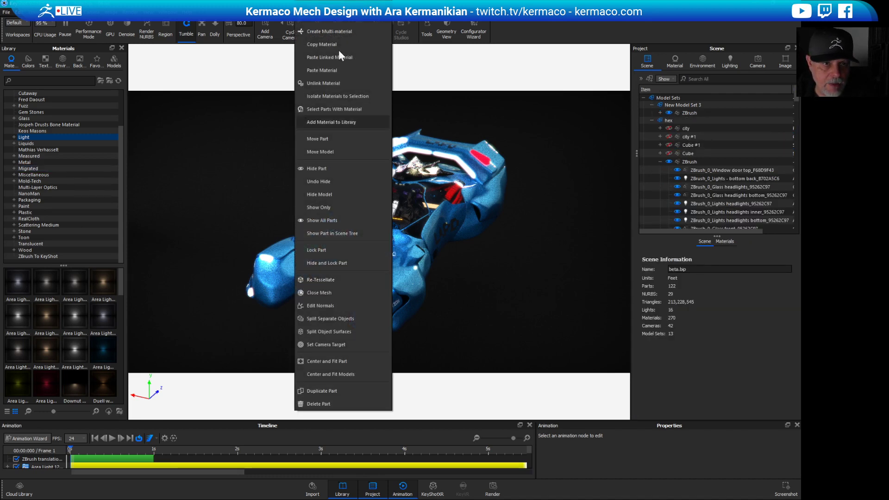
pyautogui.click(324, 22)
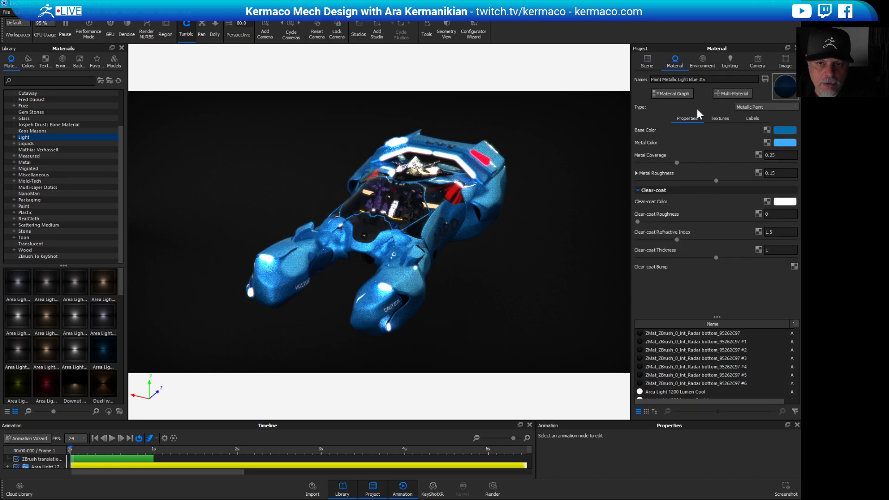
pyautogui.click(757, 119)
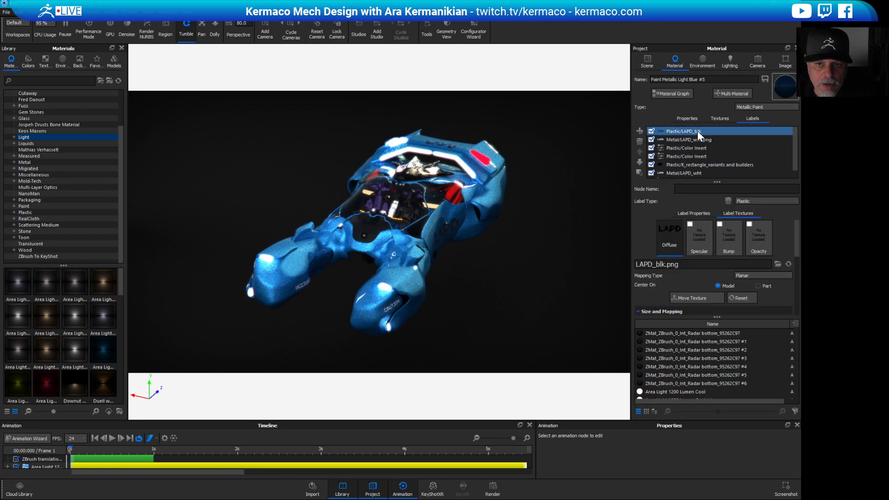
pyautogui.click(696, 150)
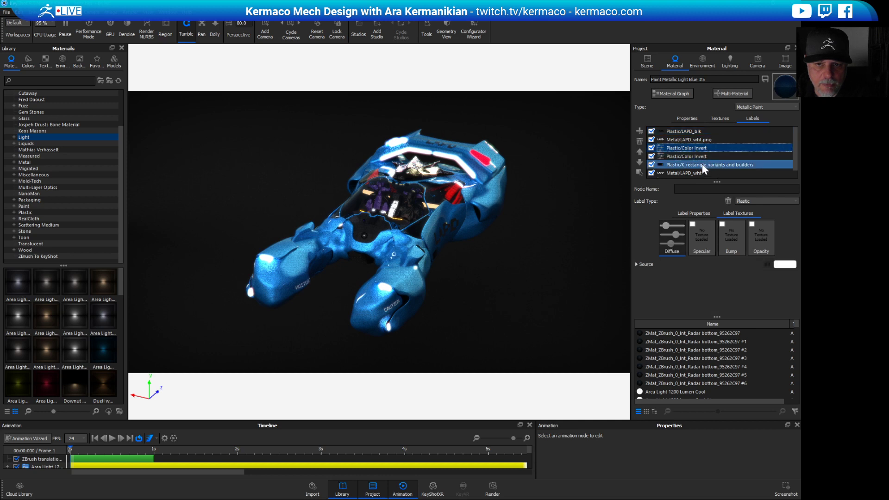
pyautogui.click(711, 165)
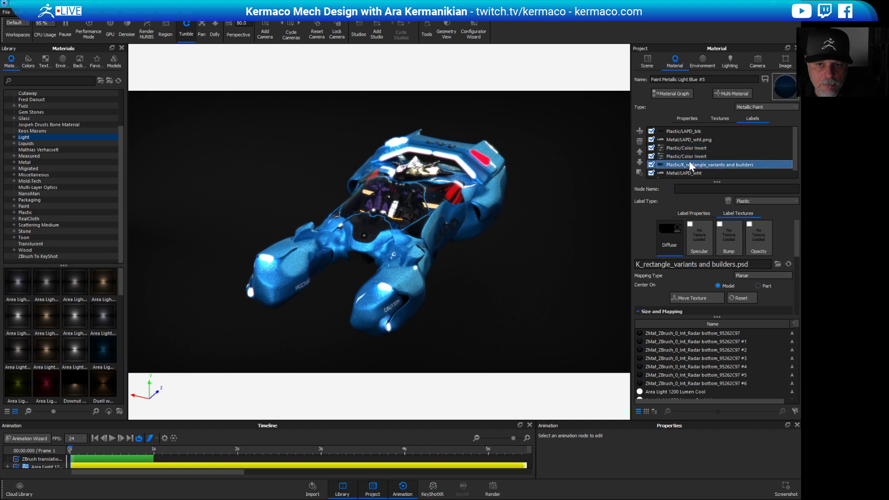
pyautogui.click(689, 148)
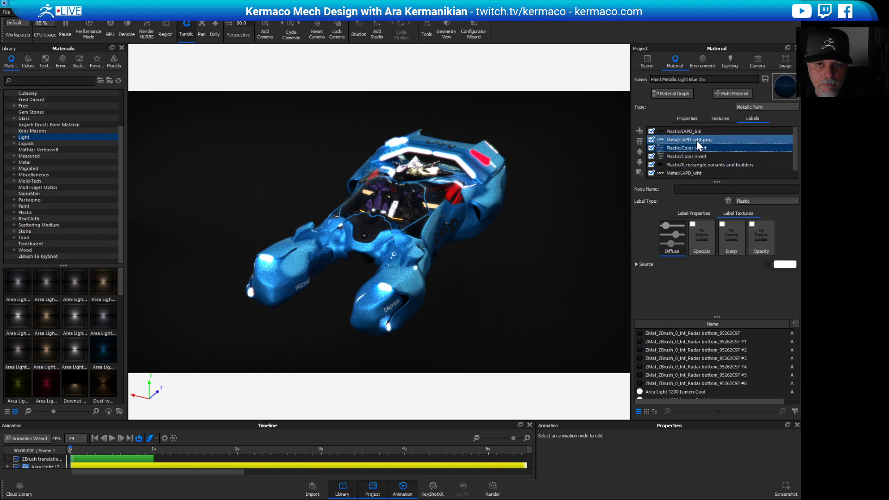
pyautogui.click(698, 139)
pyautogui.click(697, 133)
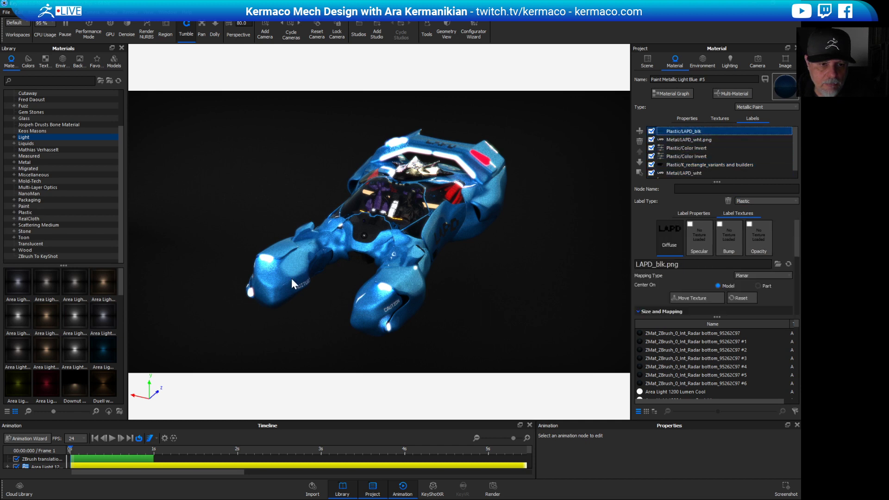
# Open the blue paint's material graph and separate the upper caUTION.png texture node from the overlapping Color Invert node.
pyautogui.click(671, 94)
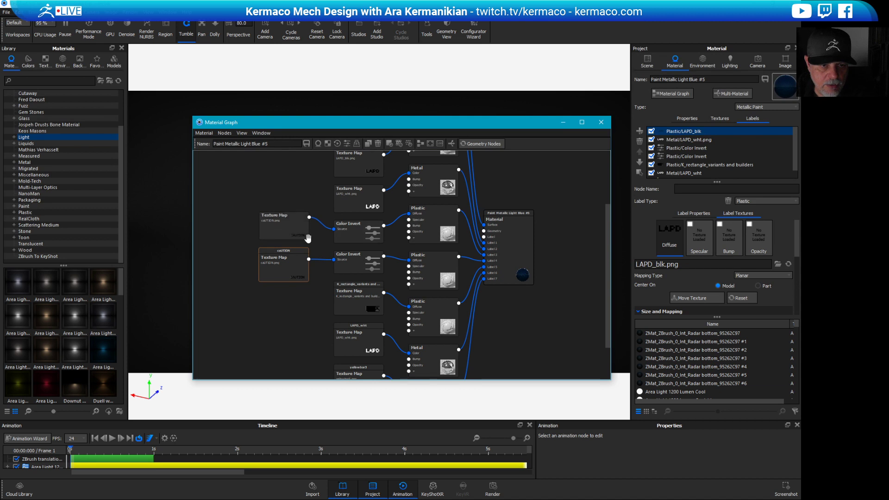
pyautogui.doubleClick(308, 238)
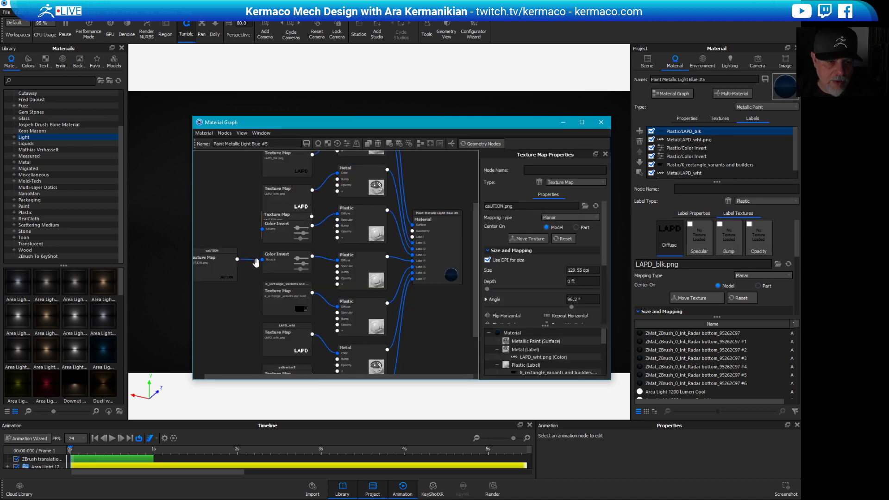
pyautogui.scroll(-2, 228, 276)
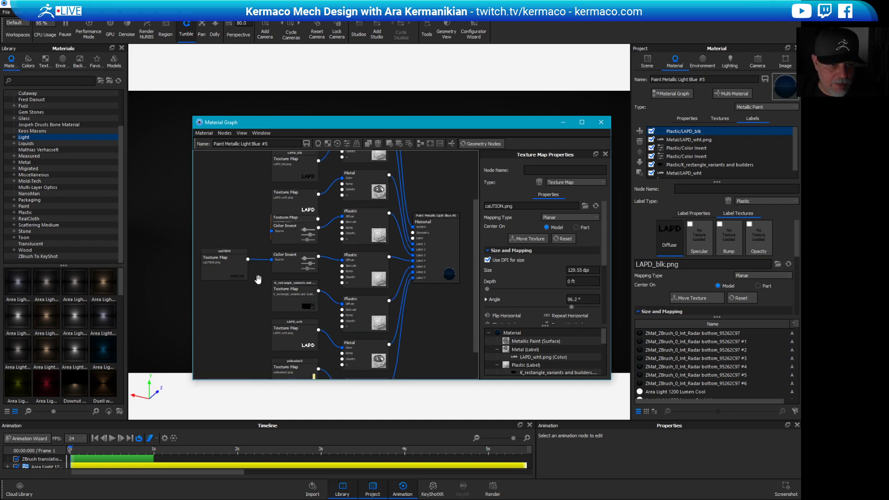
pyautogui.moveTo(290, 242); pyautogui.dragTo(227, 229)
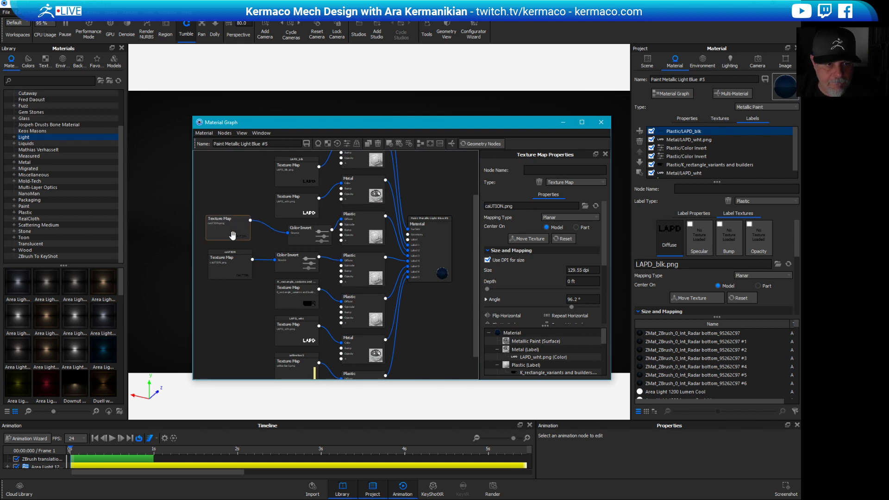
# Select the lower caUTION.png texture node and check the paint's label list for the label that uses it.
pyautogui.click(235, 274)
pyautogui.click(703, 172)
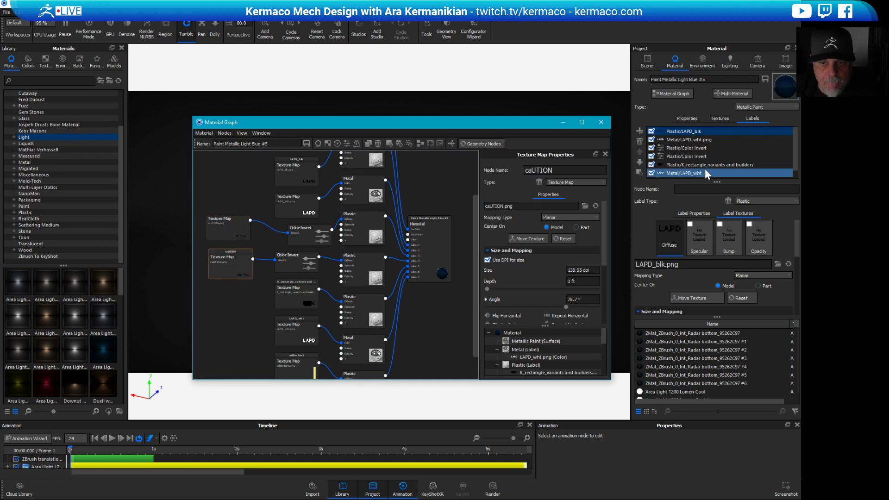
pyautogui.scroll(-1, 701, 165)
pyautogui.scroll(1, 696, 165)
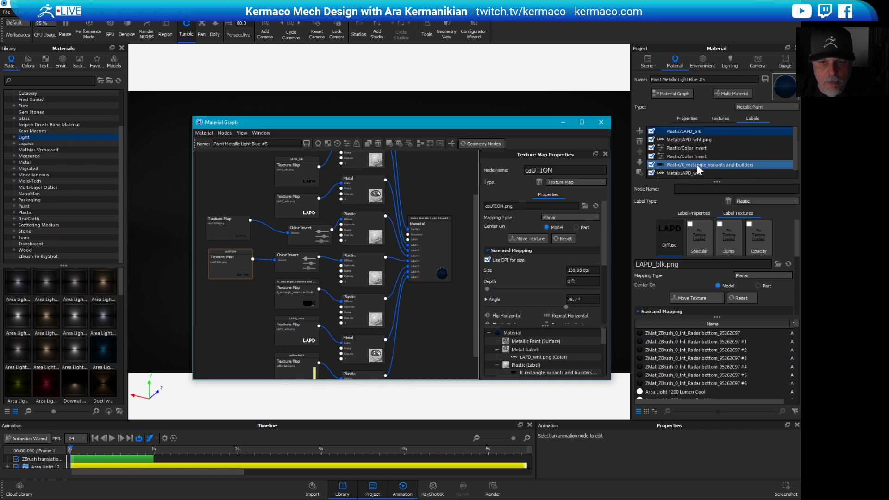
pyautogui.click(697, 148)
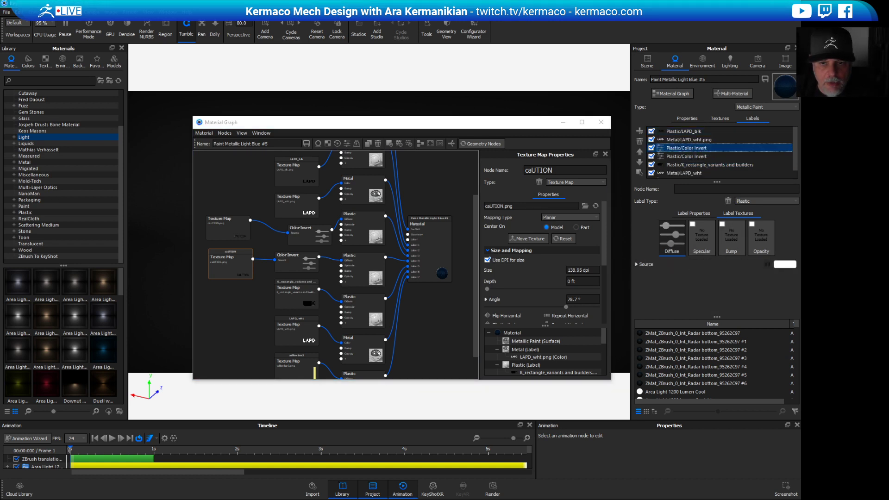
pyautogui.click(679, 156)
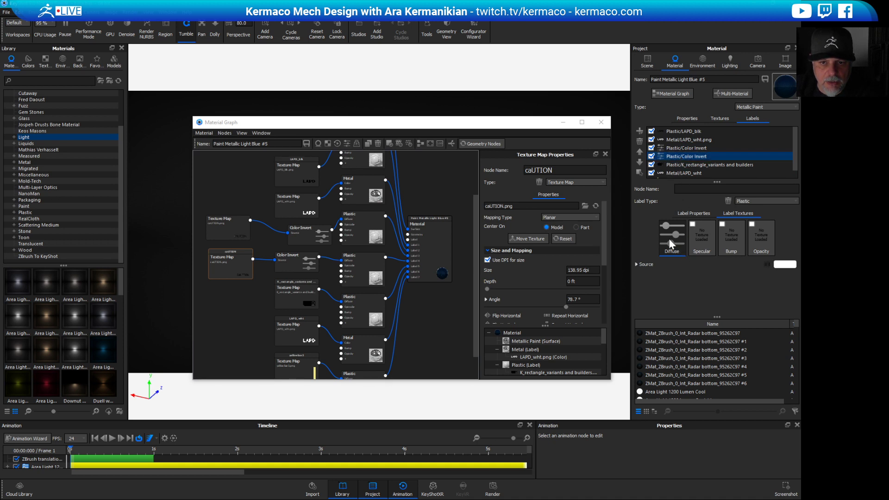
pyautogui.click(690, 149)
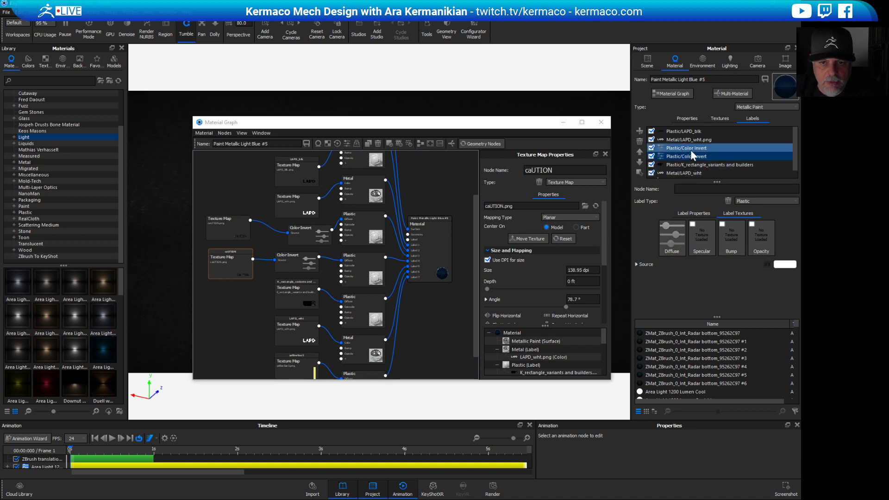
pyautogui.click(677, 172)
pyautogui.scroll(-1, 678, 167)
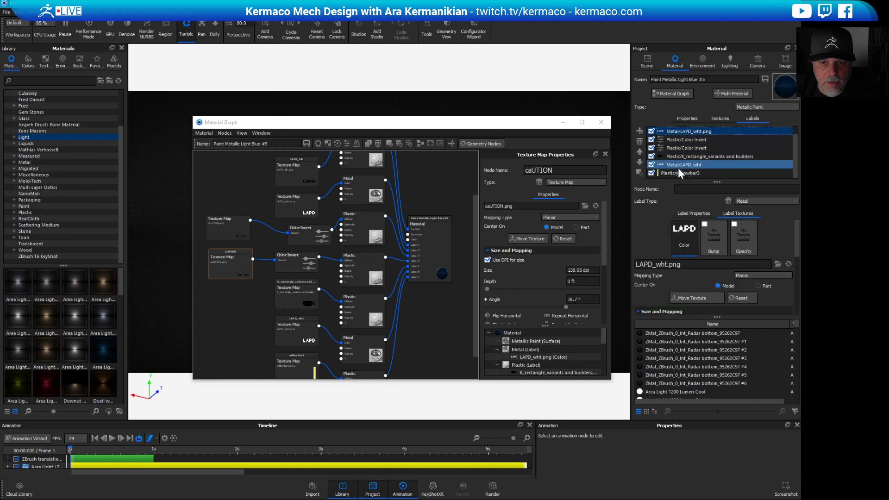
# Compare the mapping of the two caUTION.png texture nodes with the LAPD_wht.png label's settings, and close the material graph.
pyautogui.click(237, 254)
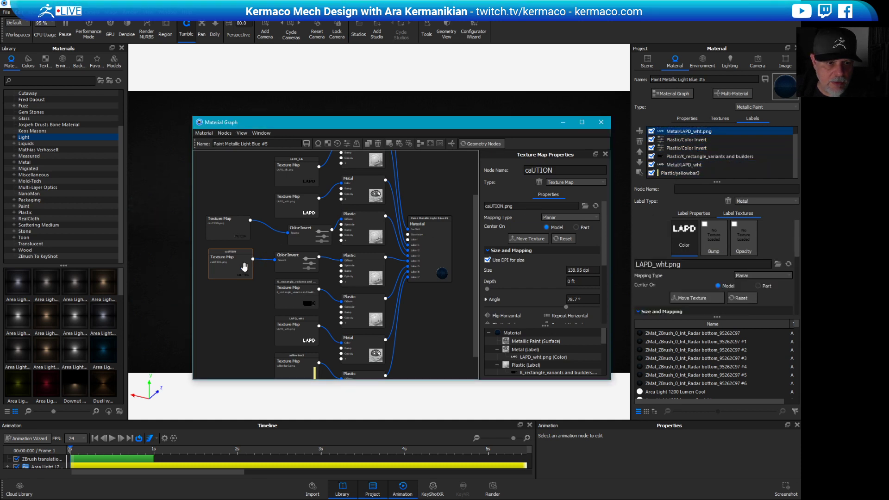
pyautogui.click(225, 228)
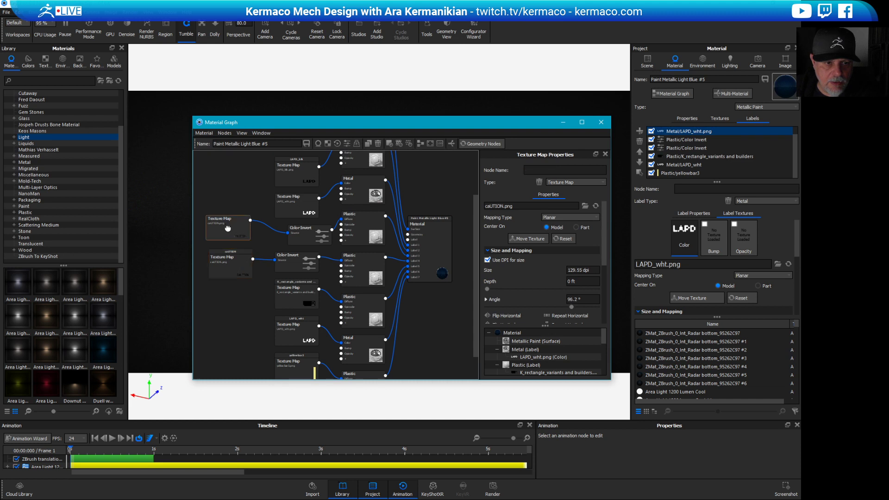
pyautogui.moveTo(798, 239); pyautogui.dragTo(793, 278)
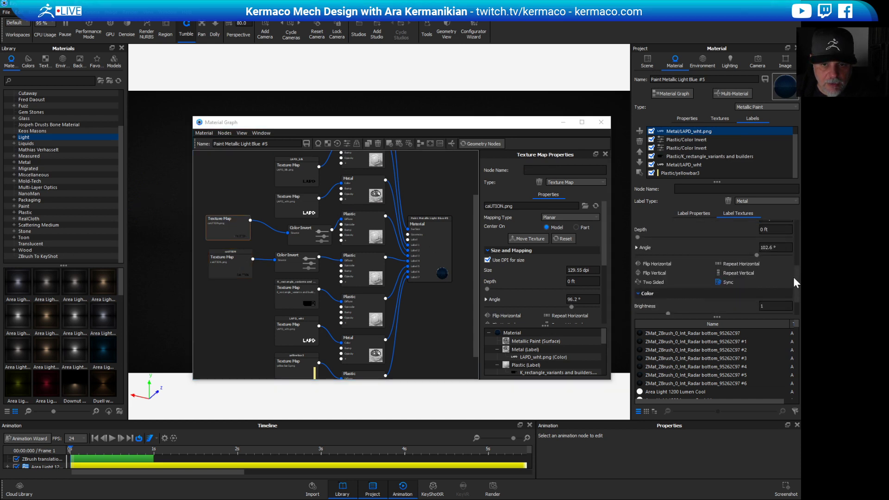
pyautogui.click(241, 265)
pyautogui.click(235, 261)
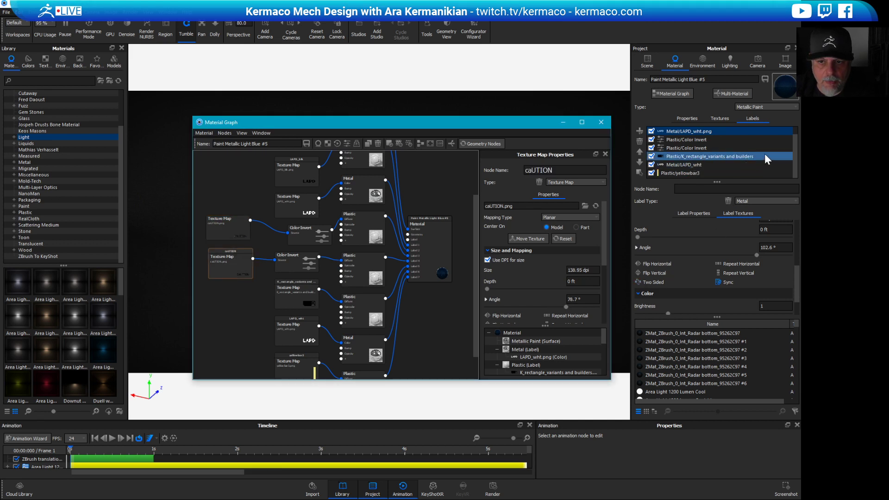
pyautogui.scroll(1, 764, 153)
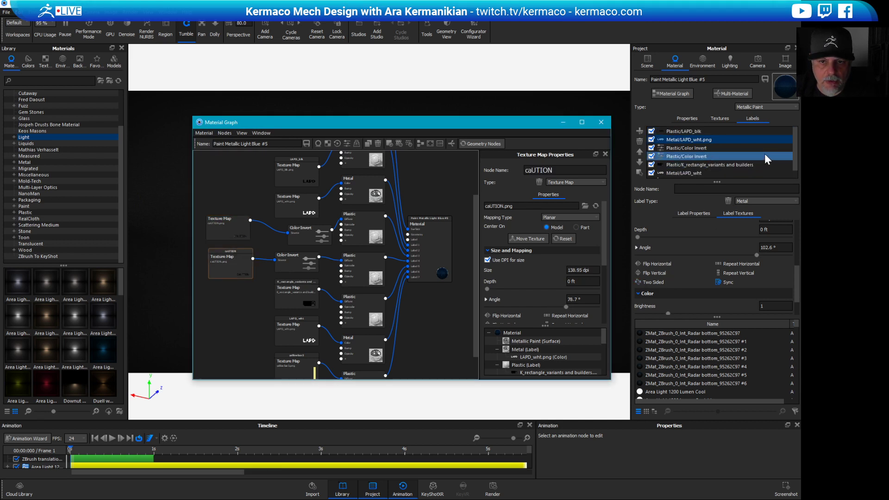
pyautogui.click(602, 124)
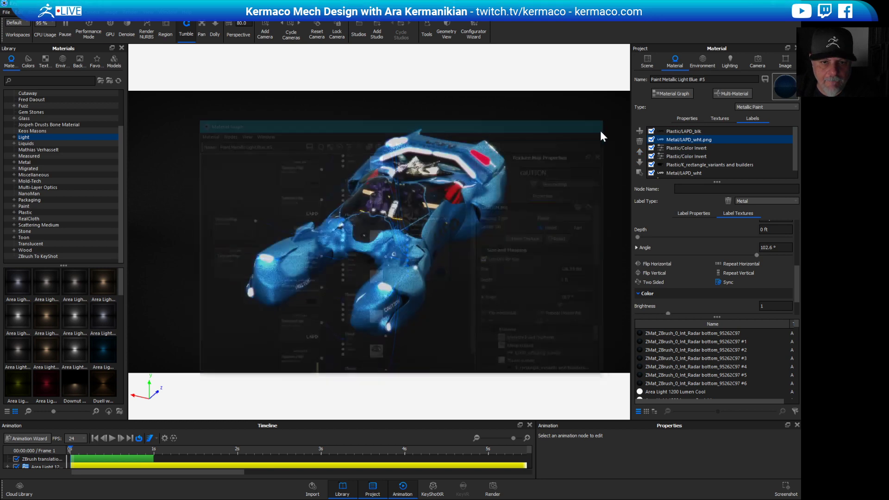
# Return to the blue paint's labels and show the source texture of the upper Color Invert label's diffuse channel.
pyautogui.rightClick(264, 290)
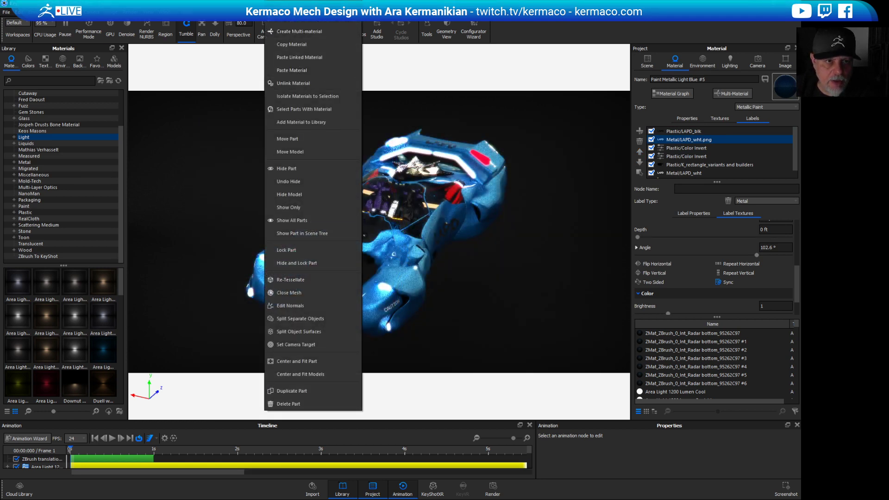
pyautogui.click(293, 84)
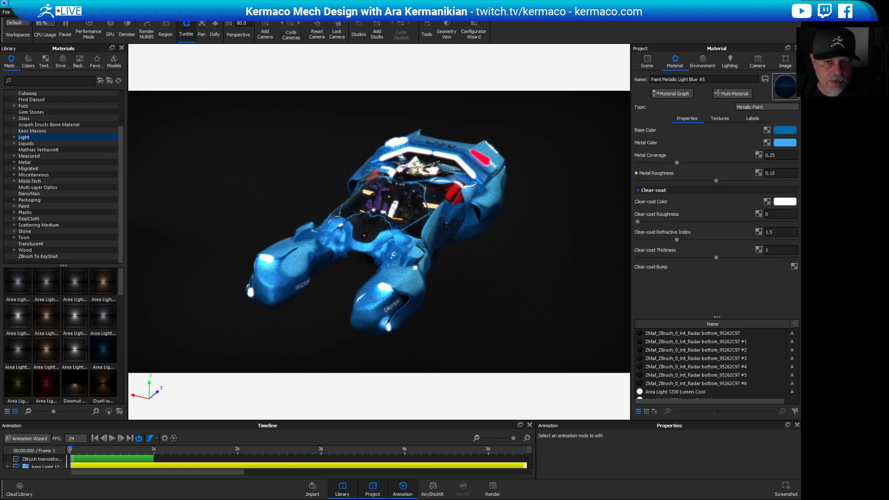
pyautogui.click(762, 119)
pyautogui.click(682, 149)
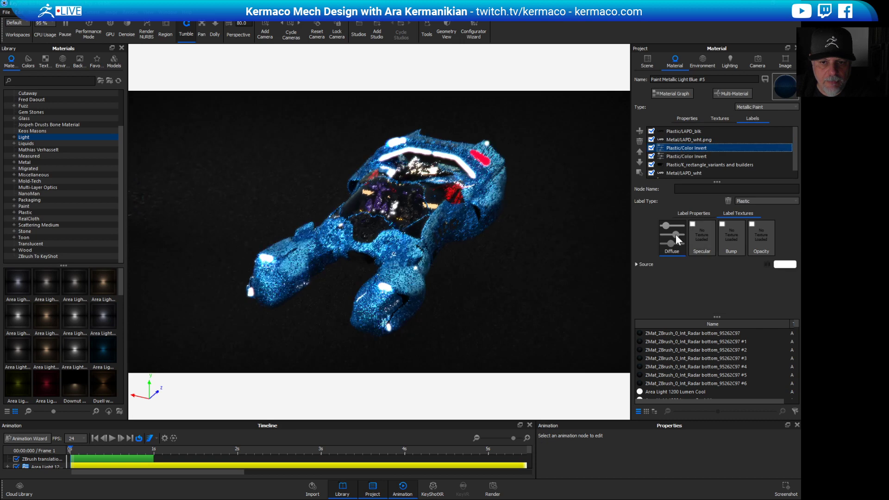
pyautogui.click(676, 235)
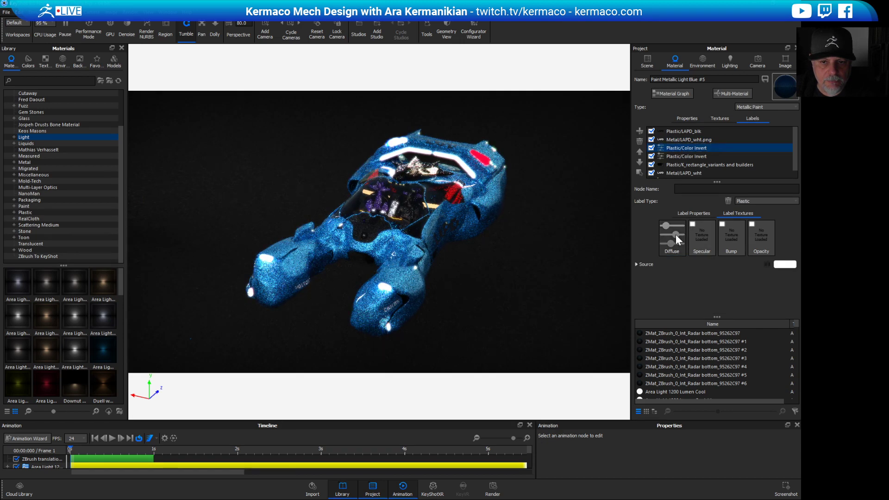
pyautogui.click(637, 263)
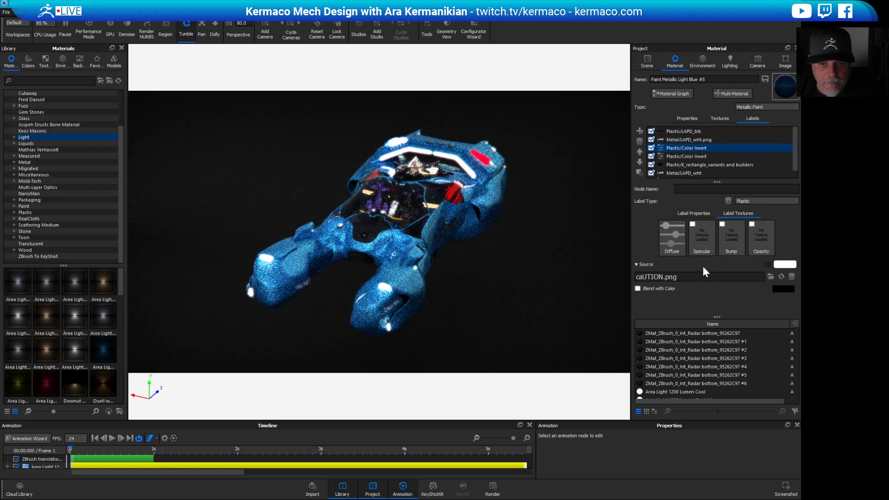
# Open the caUTION.png texture of the Color Invert label and turn off its Two Sided option.
pyautogui.click(782, 265)
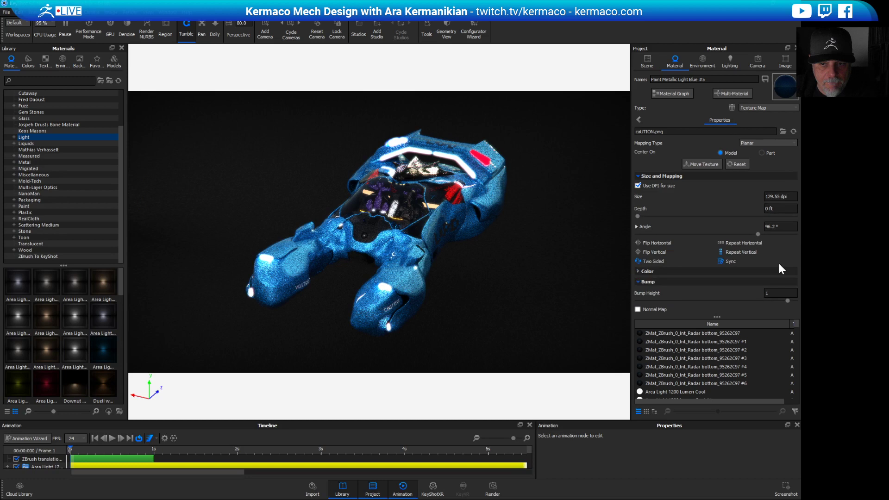
pyautogui.click(640, 259)
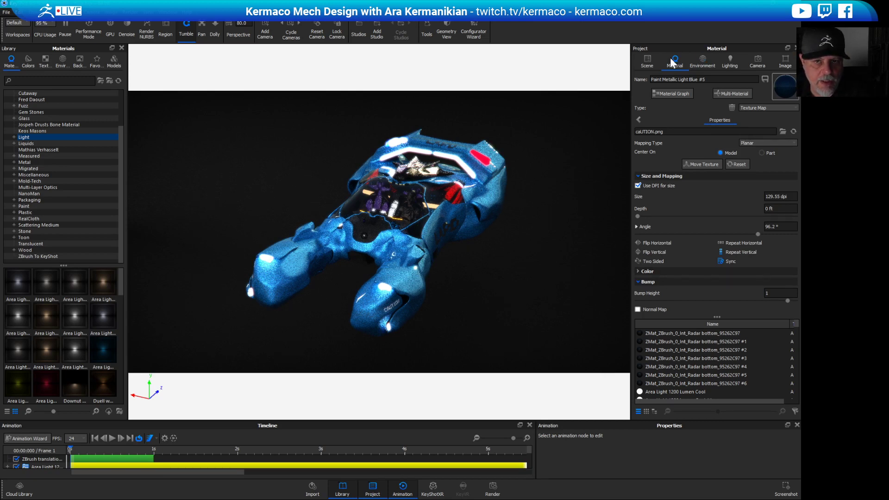
# Make the hidden city and city #1 models visible around the car.
pyautogui.click(646, 60)
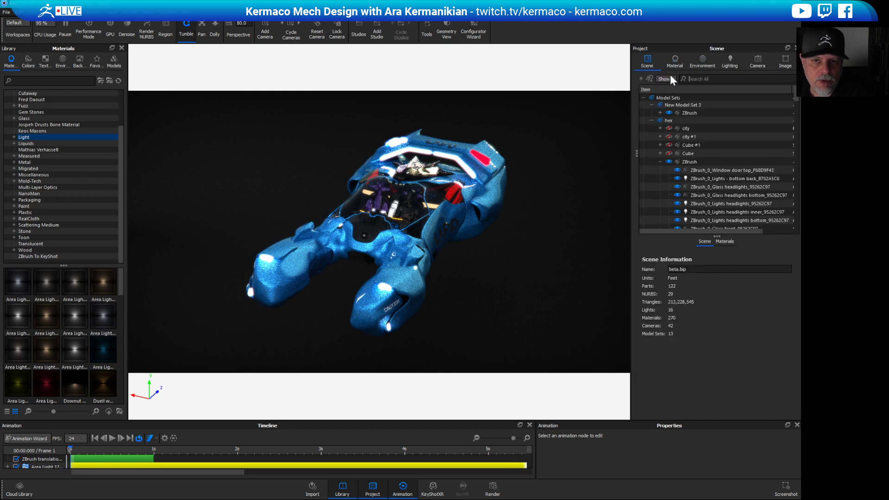
pyautogui.click(668, 128)
pyautogui.click(669, 136)
pyautogui.click(683, 153)
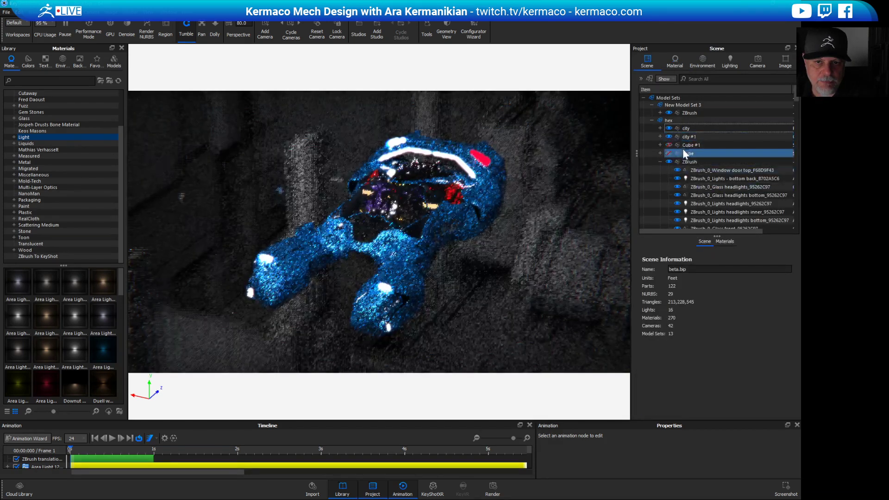
pyautogui.moveTo(556, 260); pyautogui.dragTo(380, 280)
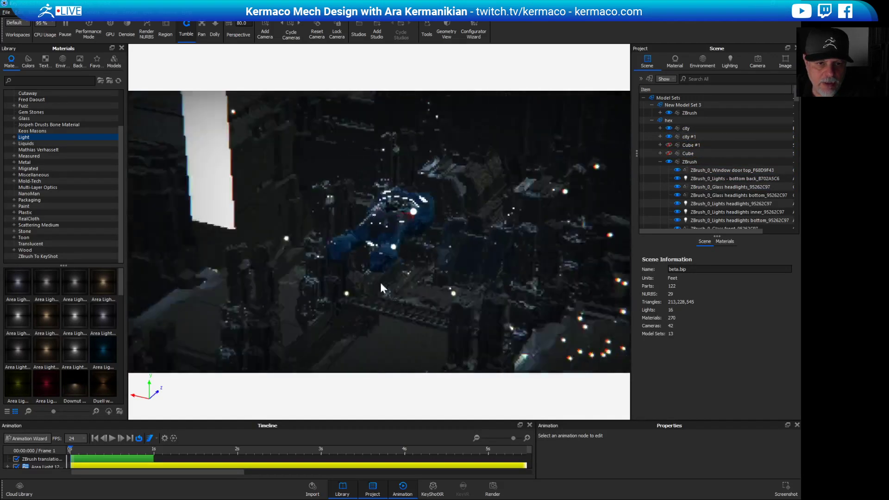
# Move the animation to frame 24 and choose the Camera option from the timeline's Models/Parts and Camera choices.
pyautogui.click(158, 459)
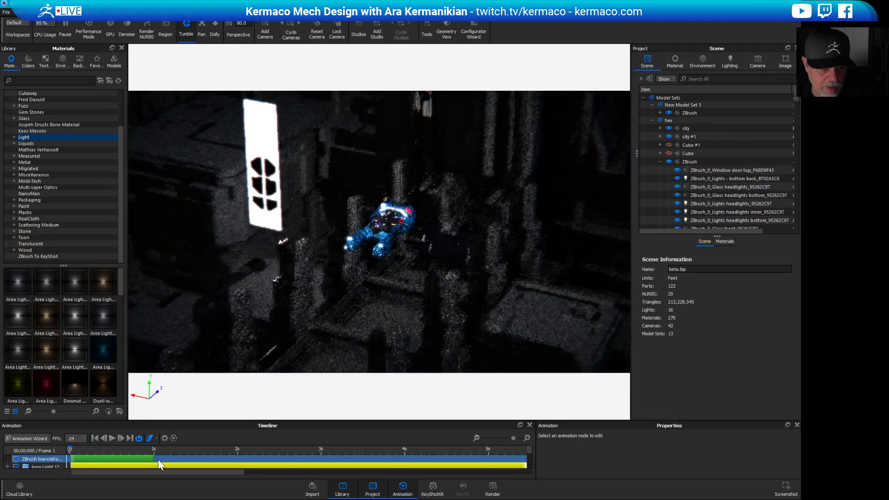
pyautogui.moveTo(525, 283); pyautogui.dragTo(418, 279)
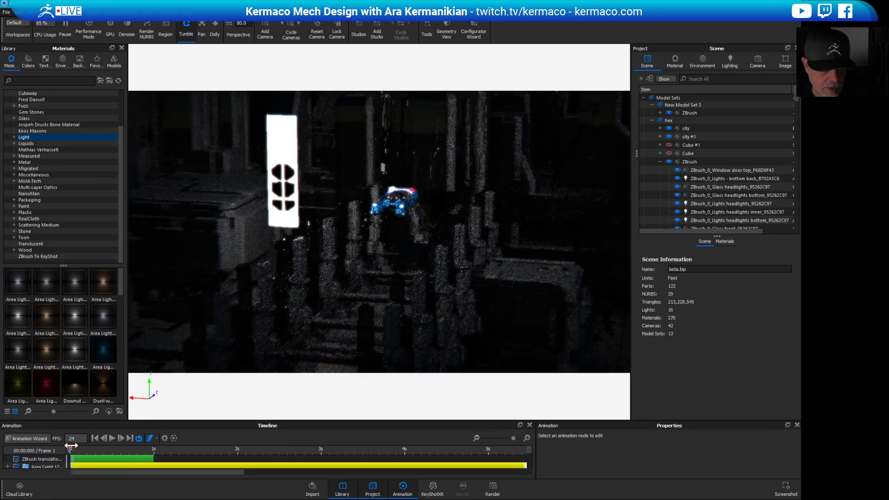
pyautogui.moveTo(70, 449); pyautogui.dragTo(150, 457)
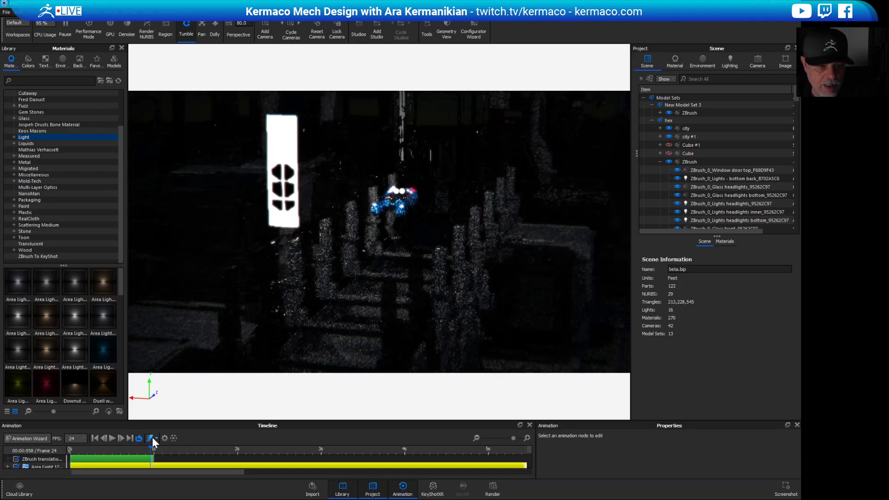
pyautogui.click(155, 438)
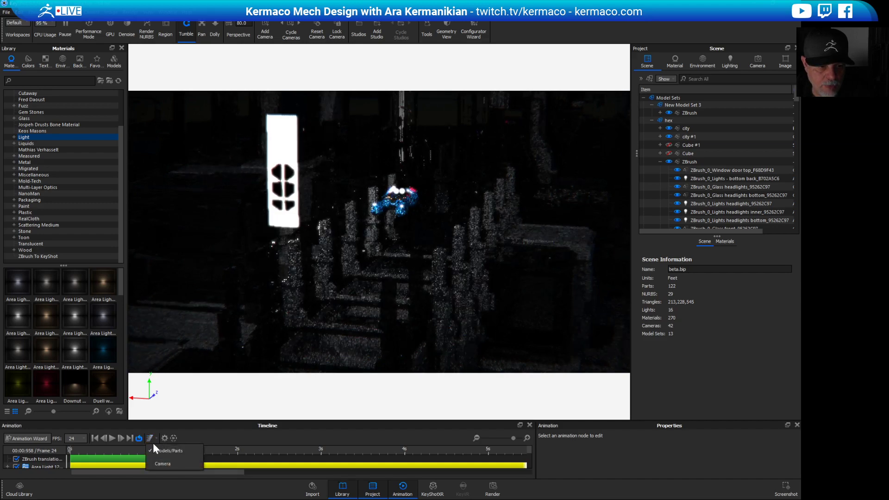
pyautogui.click(184, 467)
# Make Plane #5, #6 and #7, Plane #01 and Plane #01 #1 to #3 visible to form light rows beside the car.
pyautogui.moveTo(555, 280); pyautogui.dragTo(434, 147)
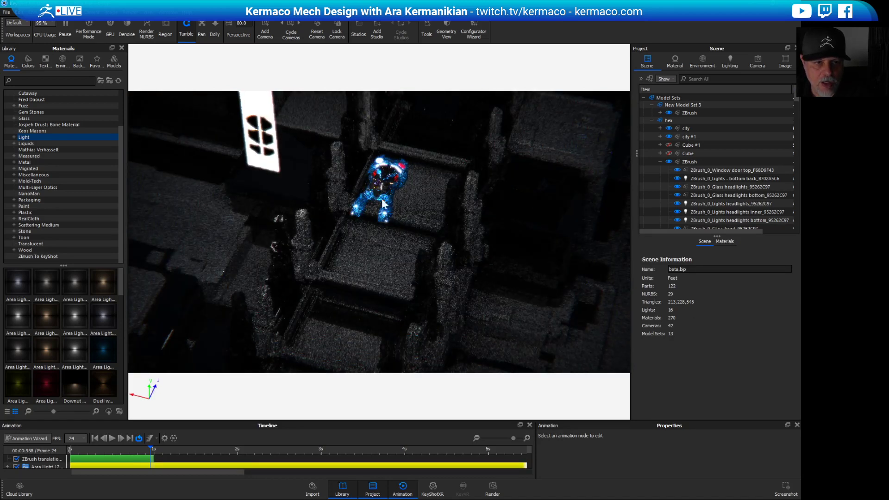
pyautogui.moveTo(382, 204); pyautogui.dragTo(526, 172)
pyautogui.click(744, 139)
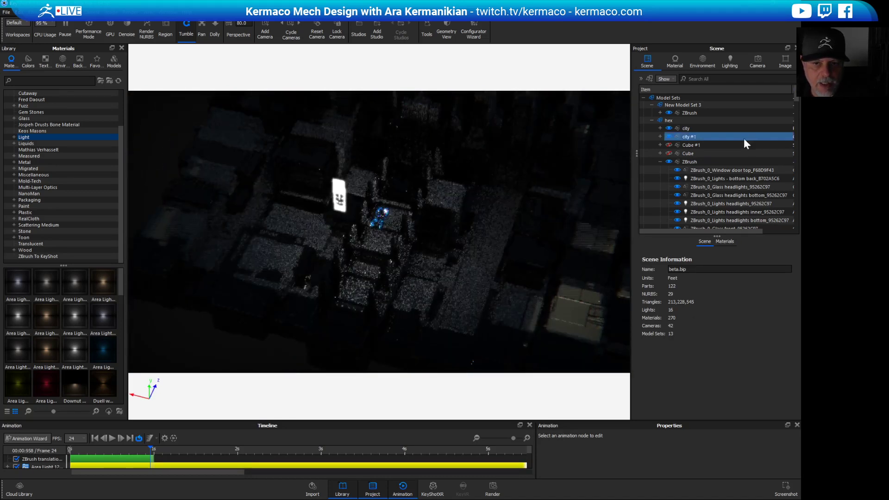
pyautogui.scroll(-4, 741, 162)
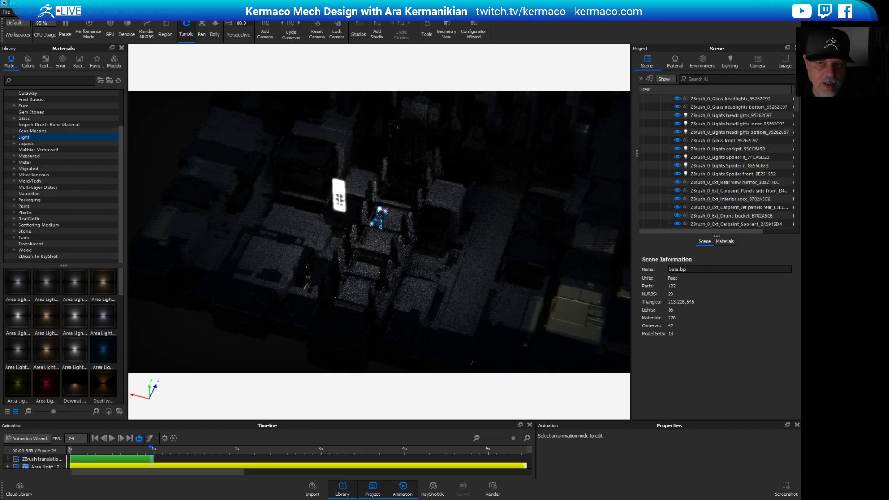
pyautogui.scroll(-10, 718, 162)
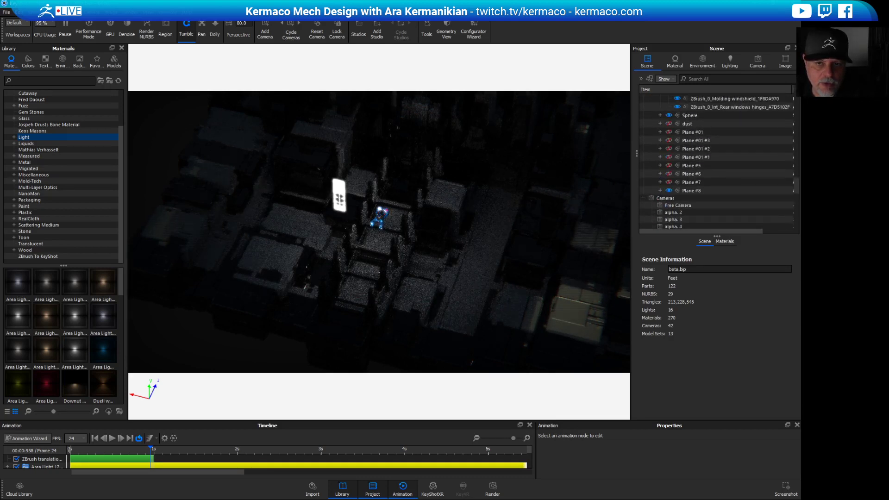
pyautogui.scroll(1, 718, 162)
pyautogui.click(668, 188)
pyautogui.click(667, 181)
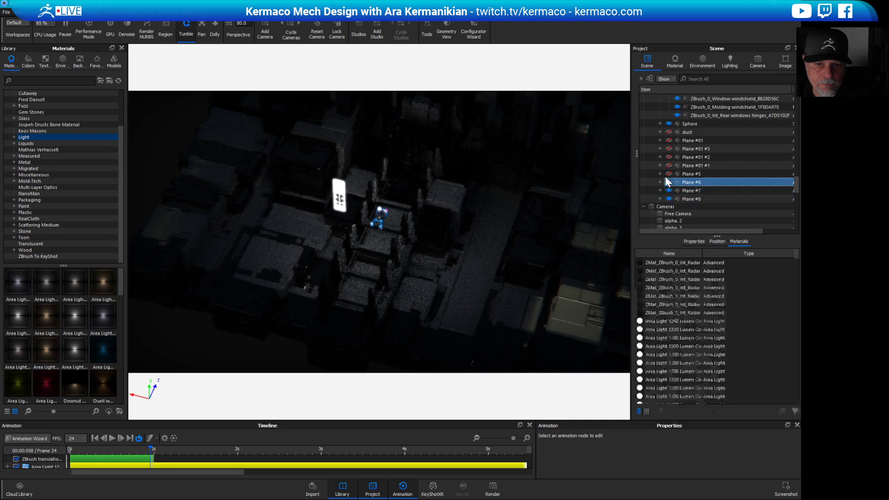
pyautogui.click(666, 172)
pyautogui.click(666, 164)
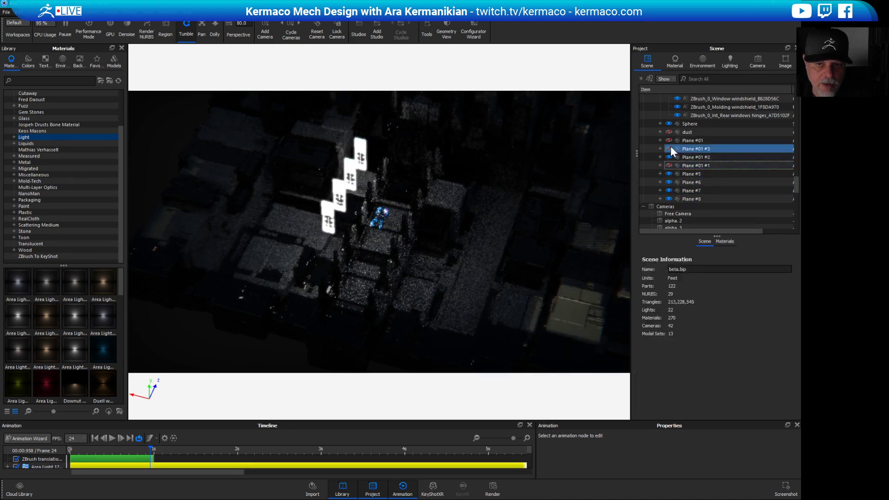
pyautogui.click(669, 165)
pyautogui.click(668, 148)
pyautogui.click(670, 140)
pyautogui.click(665, 132)
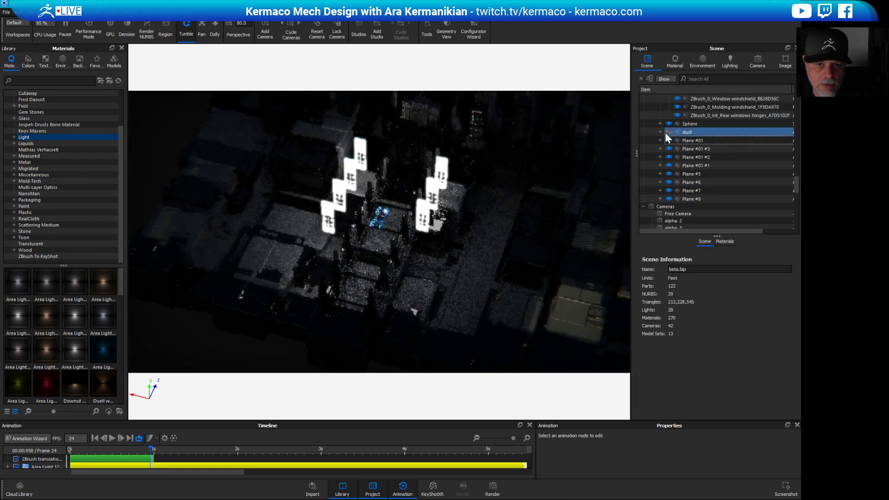
# Frame the blue car head-on from slightly above, centred between the two rows of glowing planes.
pyautogui.scroll(5, 463, 278)
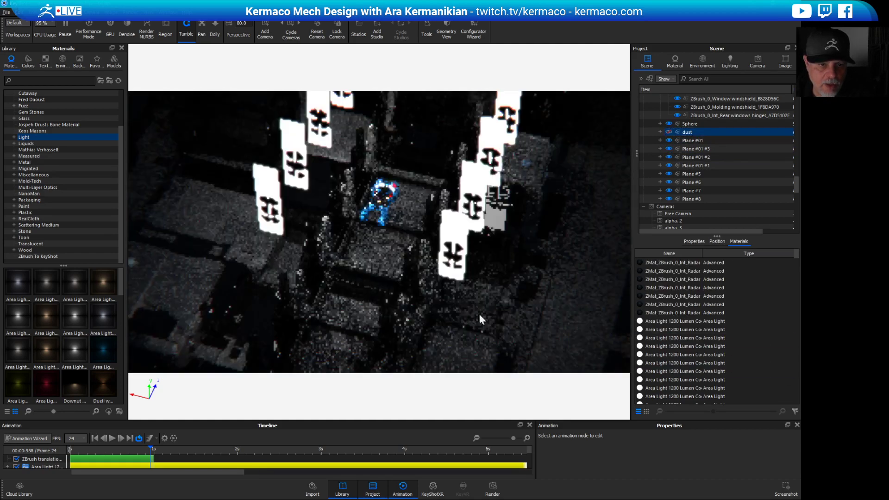
pyautogui.scroll(3, 480, 320)
pyautogui.moveTo(552, 323); pyautogui.dragTo(488, 207, button='middle')
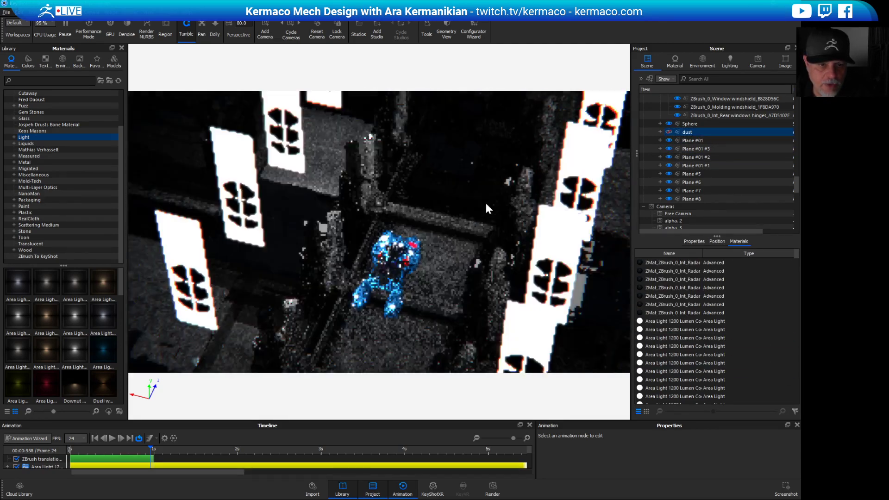
pyautogui.scroll(2, 488, 206)
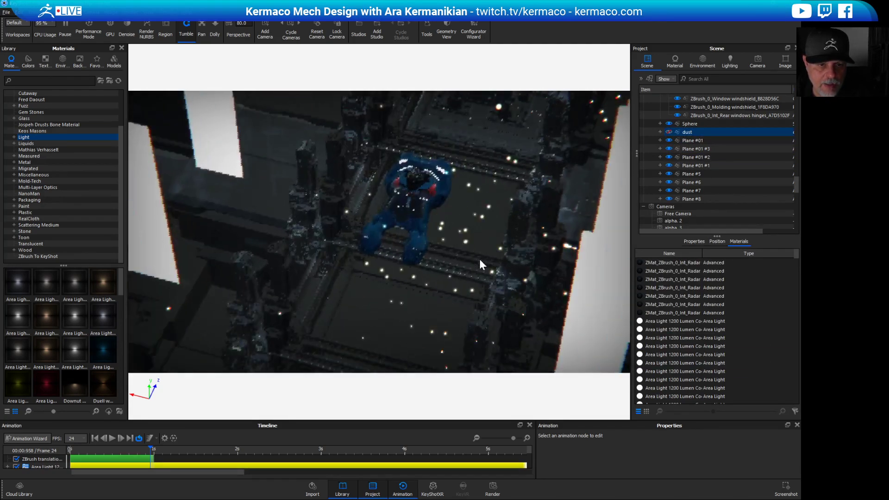
pyautogui.scroll(2, 480, 265)
pyautogui.moveTo(510, 305); pyautogui.dragTo(571, 310, button='middle')
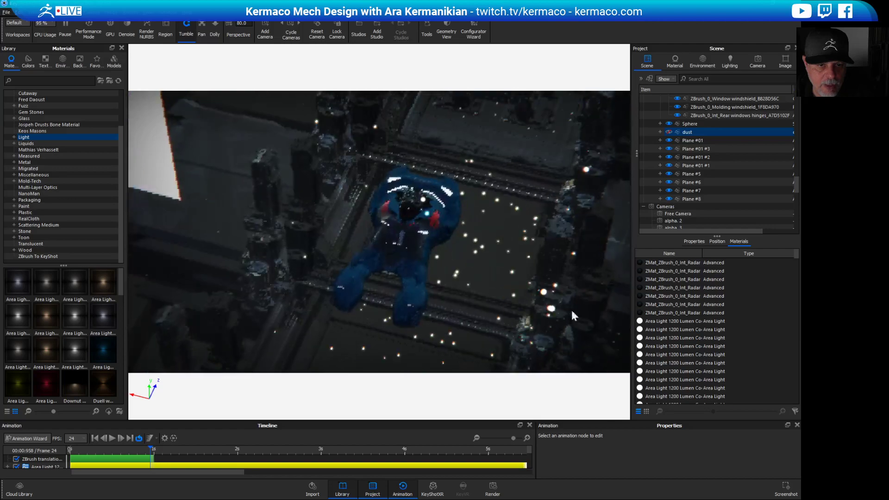
pyautogui.scroll(3, 509, 260)
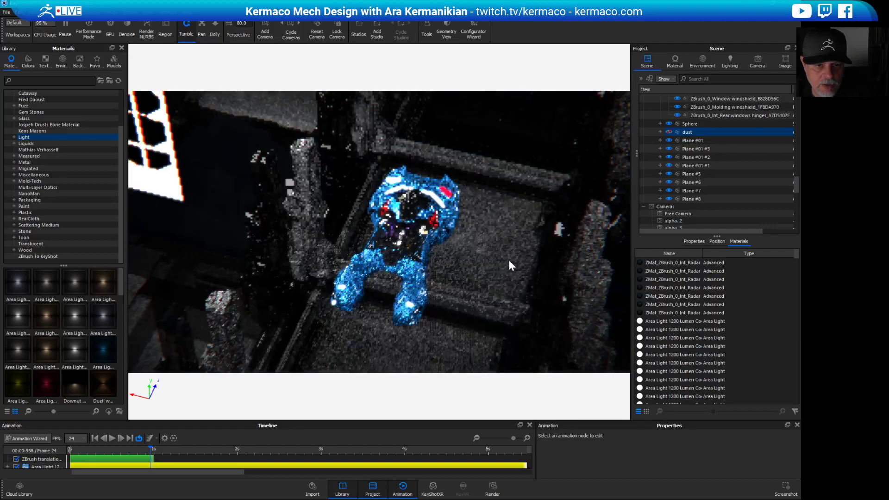
pyautogui.moveTo(512, 277); pyautogui.dragTo(504, 250)
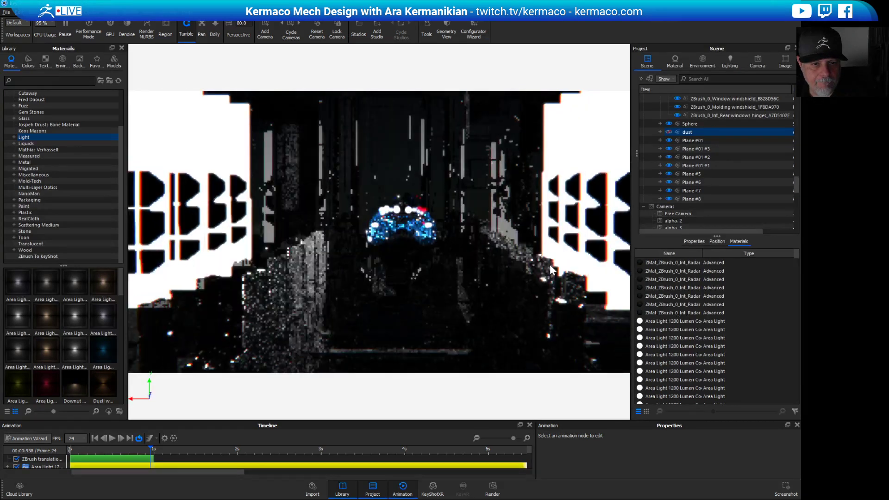
pyautogui.scroll(3, 554, 272)
pyautogui.scroll(3, 555, 272)
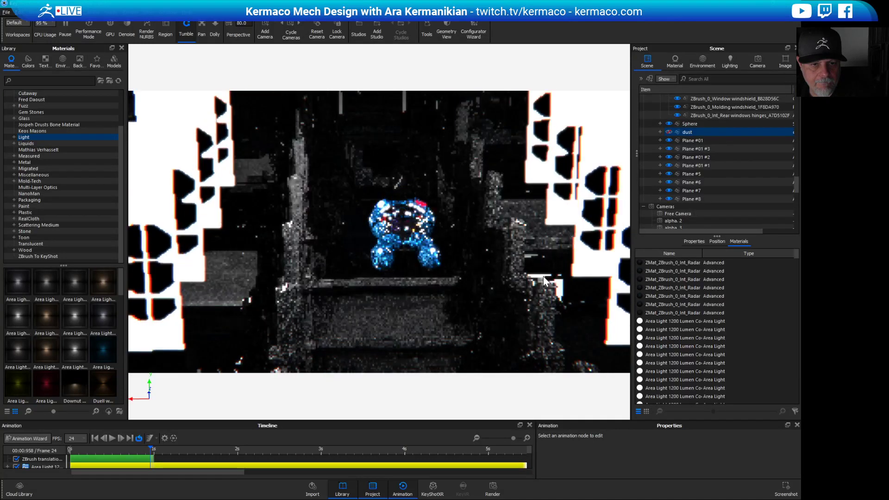
pyautogui.moveTo(538, 277); pyautogui.dragTo(506, 276)
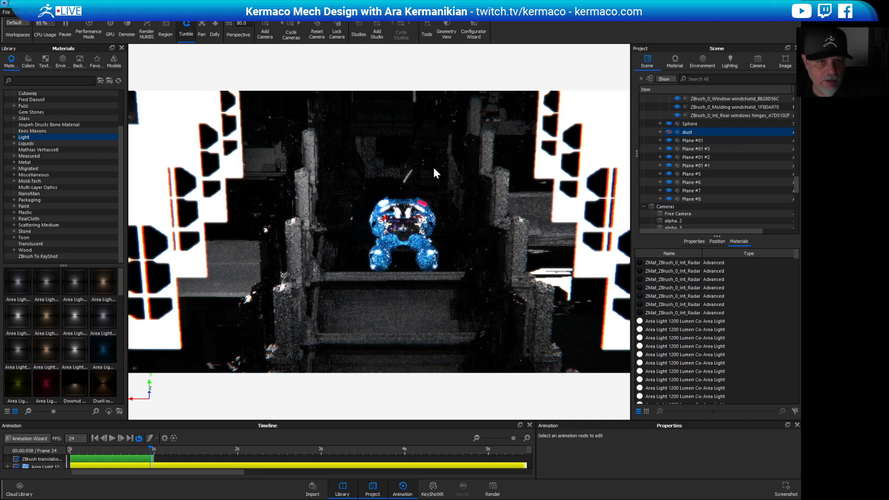
# Compare the Interior, Product and Jewelry lighting presets on the scene and apply Interior.
pyautogui.click(734, 61)
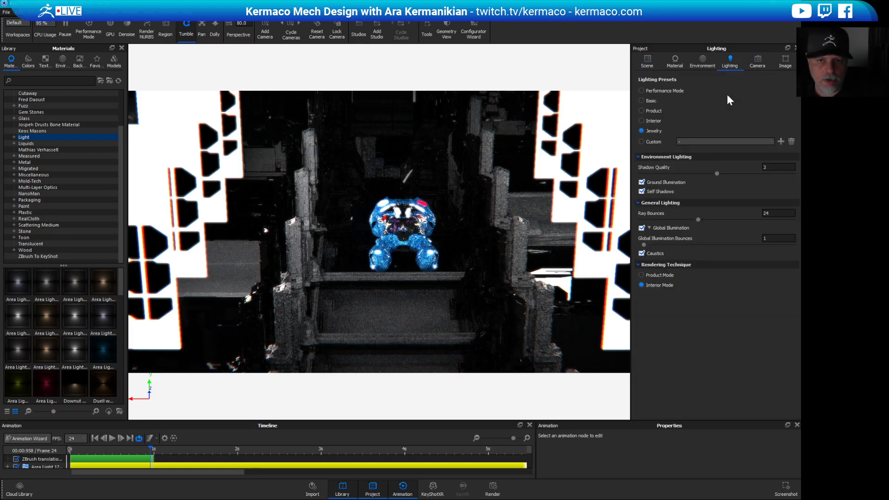
pyautogui.click(641, 121)
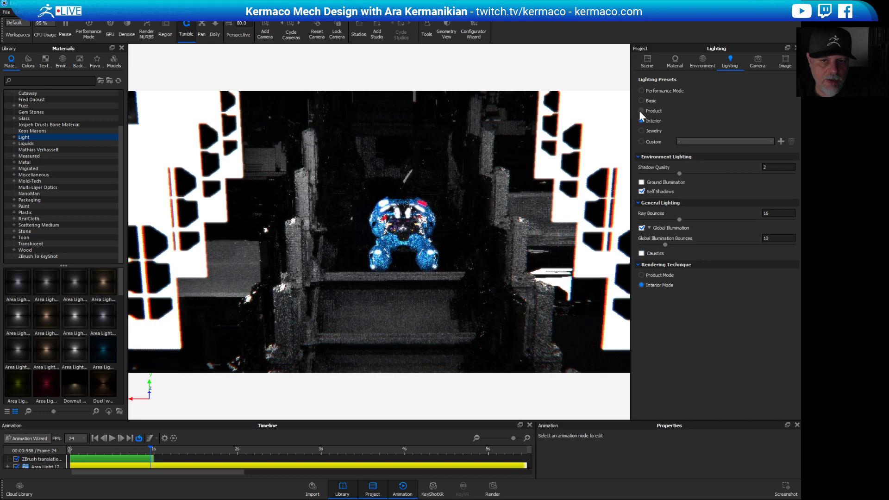
pyautogui.click(640, 111)
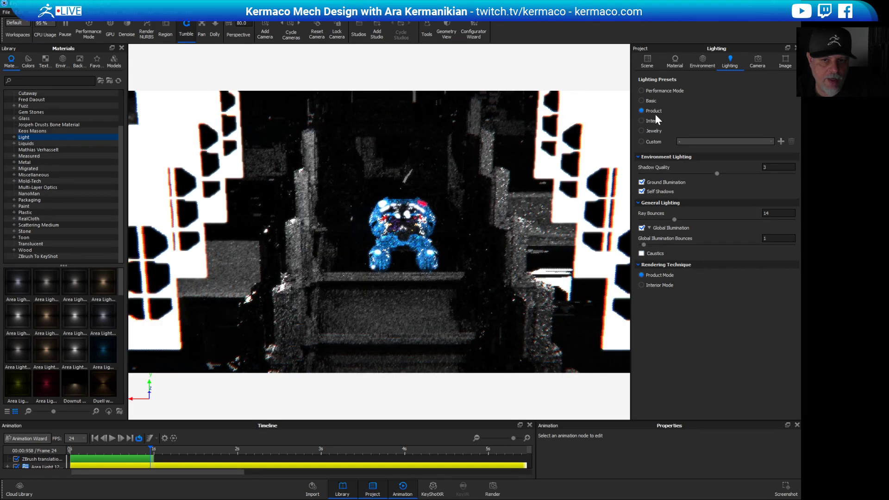
pyautogui.click(644, 121)
pyautogui.click(649, 130)
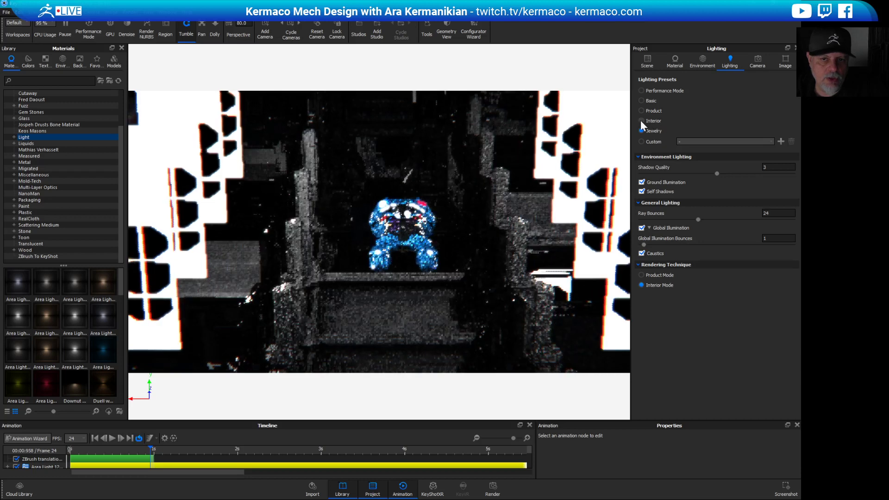
pyautogui.click(641, 121)
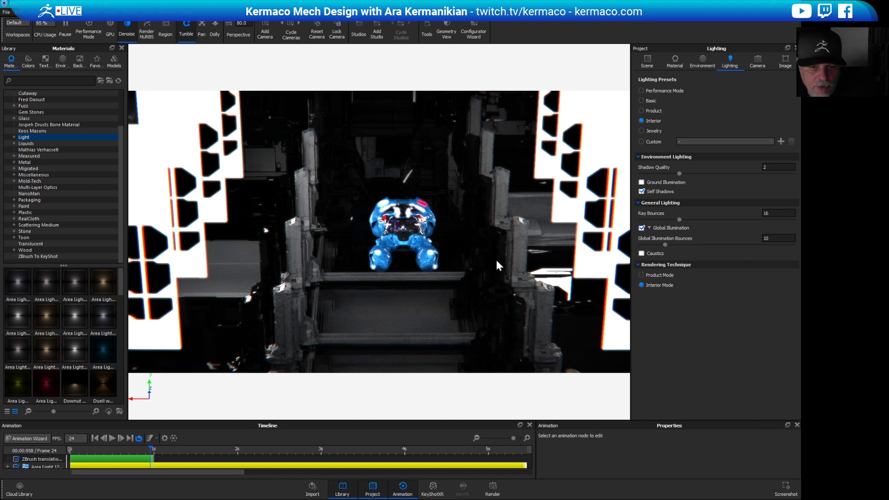
# Tilt the front view of the car to a lower angle and save a screenshot of it.
pyautogui.moveTo(495, 257); pyautogui.dragTo(514, 257)
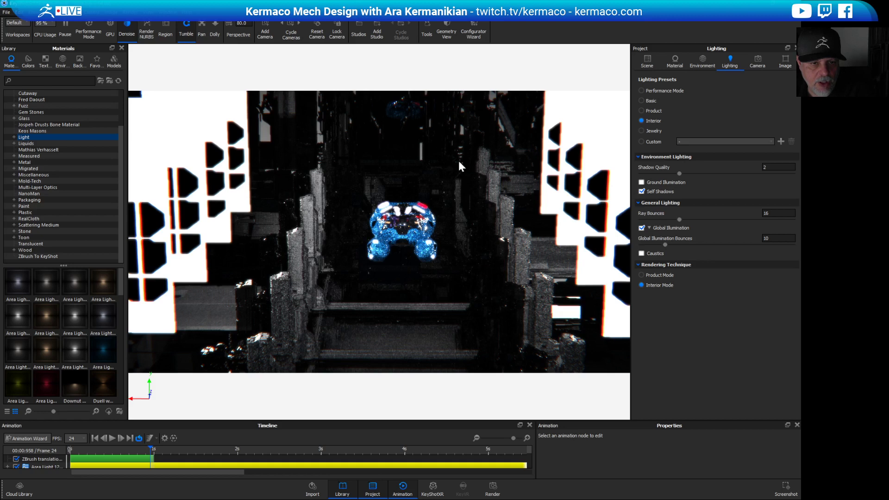
pyautogui.click(791, 490)
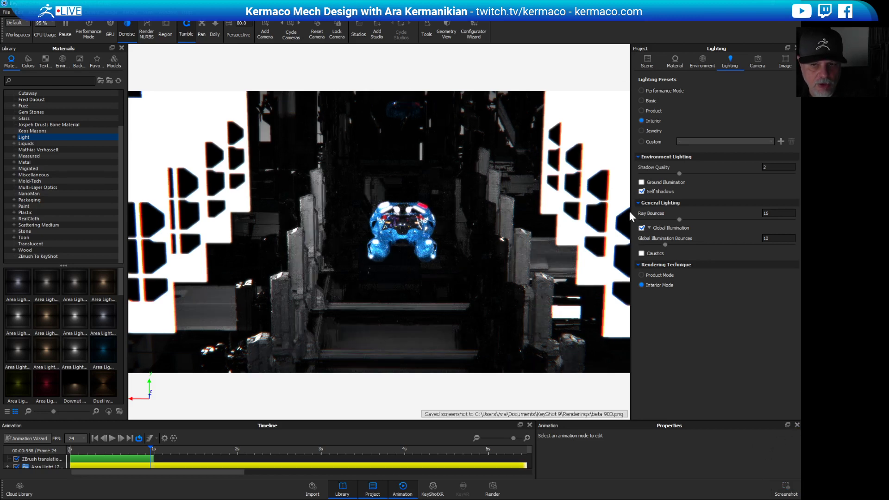
# Activate the beta. 5 camera and bring the car into an angled view from above.
pyautogui.click(761, 59)
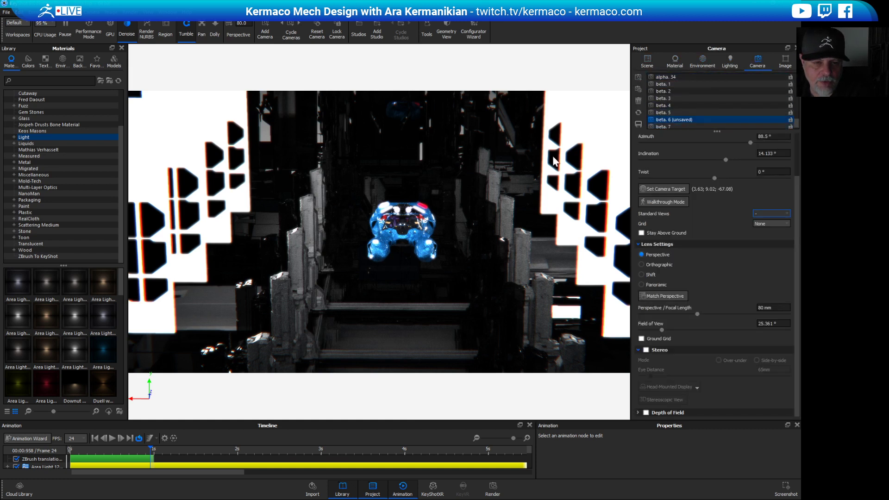
pyautogui.click(693, 113)
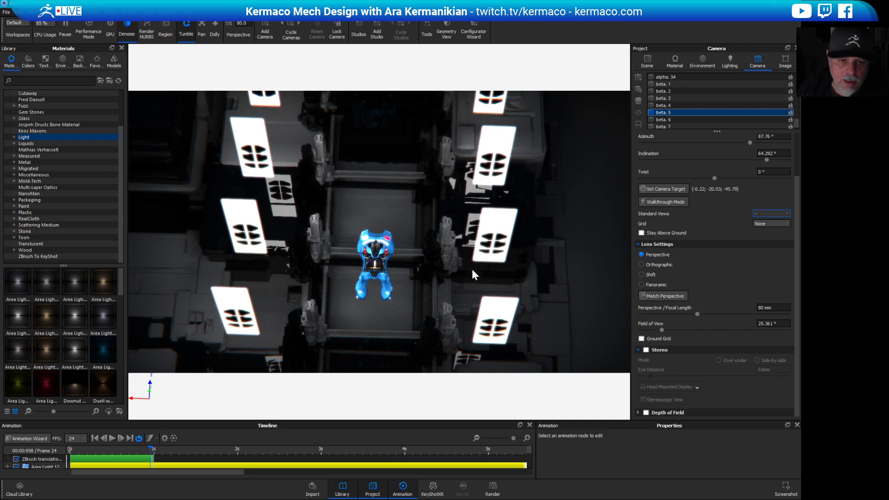
pyautogui.moveTo(472, 268); pyautogui.dragTo(325, 255)
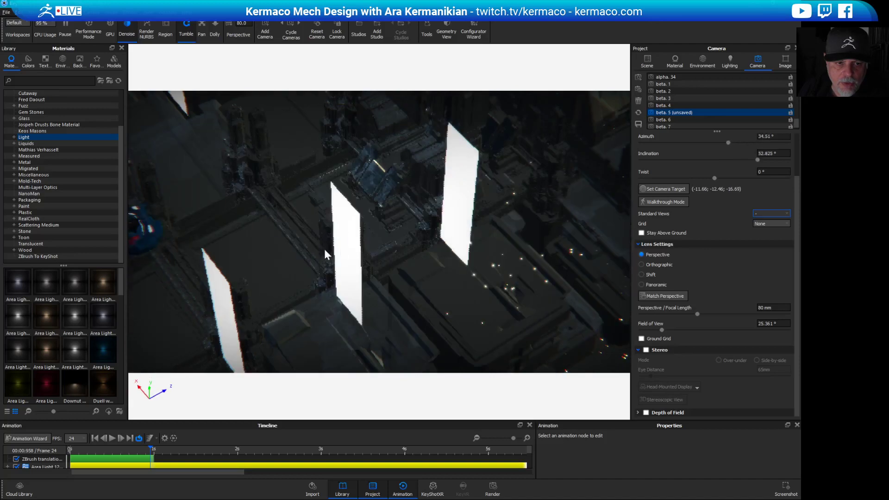
pyautogui.doubleClick(325, 255)
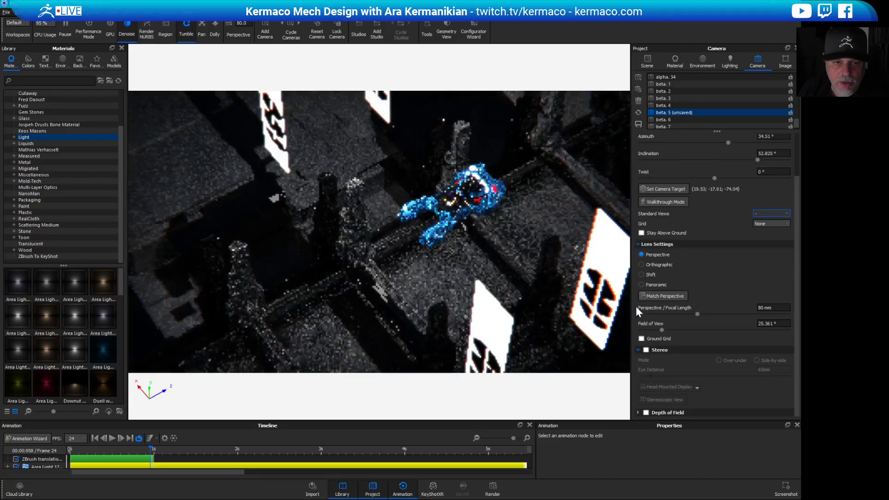
# Bring the car closer in the beta. 5 view and tilt the camera to an inclination of about 65°.
pyautogui.doubleClick(296, 257)
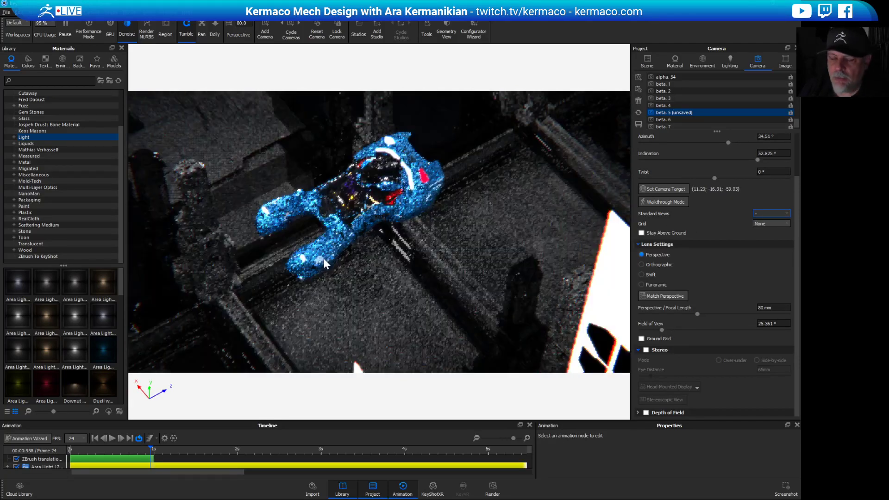
pyautogui.doubleClick(335, 259)
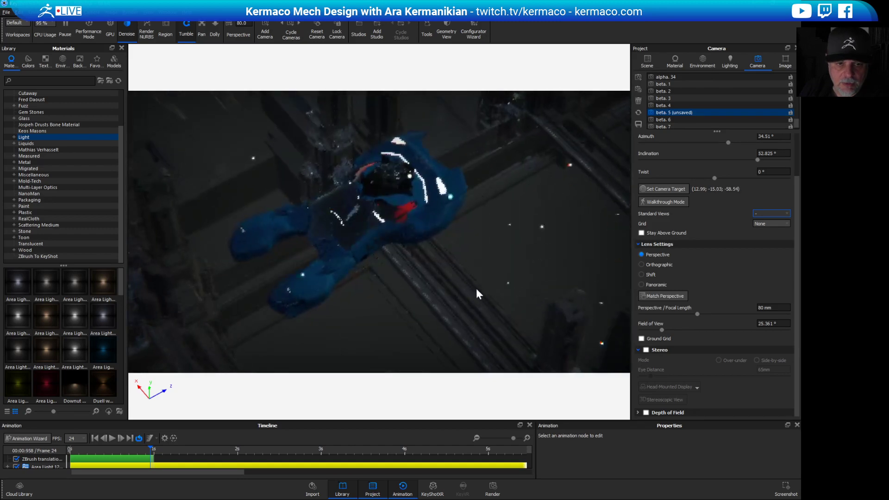
pyautogui.doubleClick(493, 271)
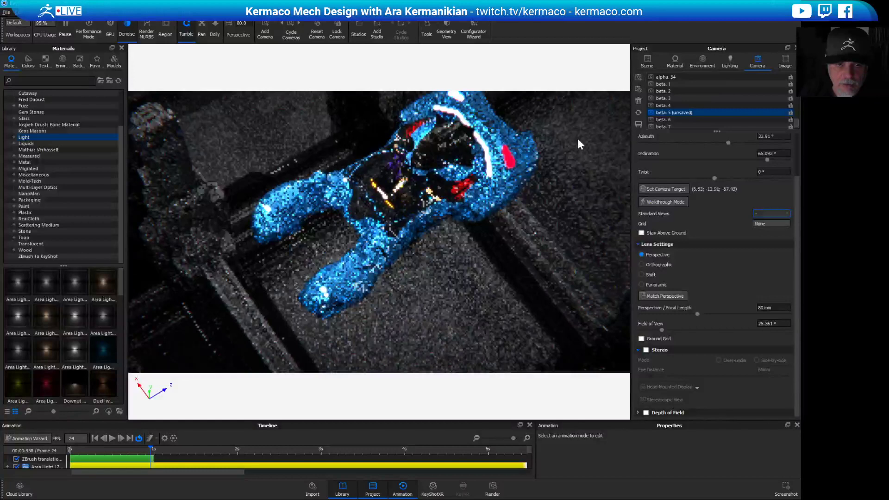
pyautogui.moveTo(577, 140); pyautogui.dragTo(594, 210, button='middle')
pyautogui.scroll(-1, 557, 213)
pyautogui.moveTo(484, 215); pyautogui.dragTo(567, 231, button='middle')
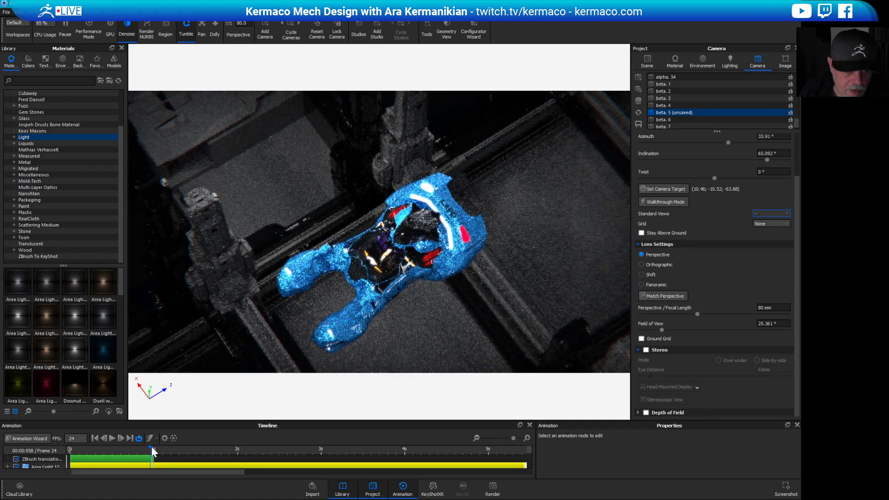
# Recentre the car in the beta. 5 view and zoom in until it fills most of the frame.
pyautogui.moveTo(151, 447)
pyautogui.mouseDown()
pyautogui.moveTo(123, 447)
pyautogui.moveTo(149, 446)
pyautogui.mouseUp()
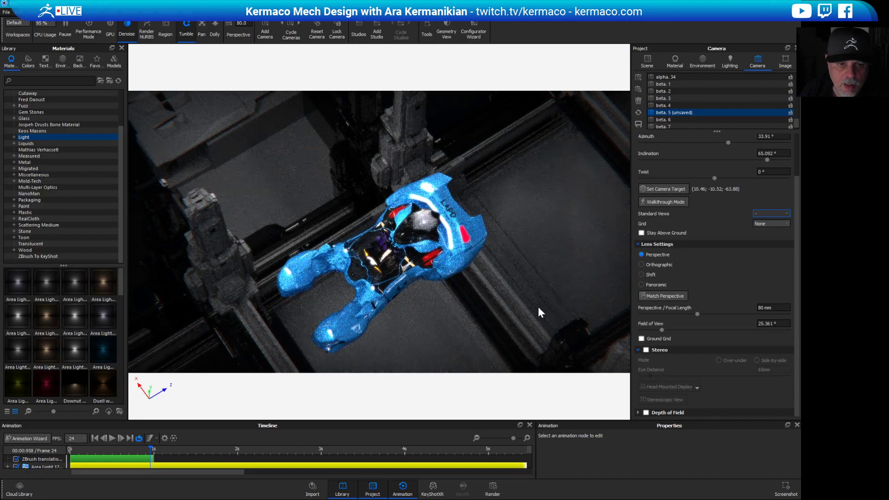
pyautogui.moveTo(538, 306); pyautogui.dragTo(457, 224, button='middle')
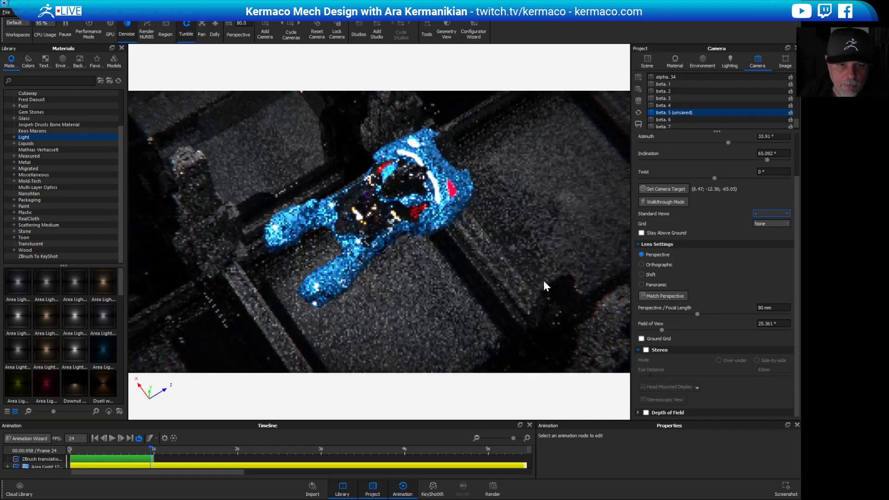
pyautogui.scroll(4, 557, 289)
pyautogui.moveTo(502, 257); pyautogui.dragTo(522, 268, button='middle')
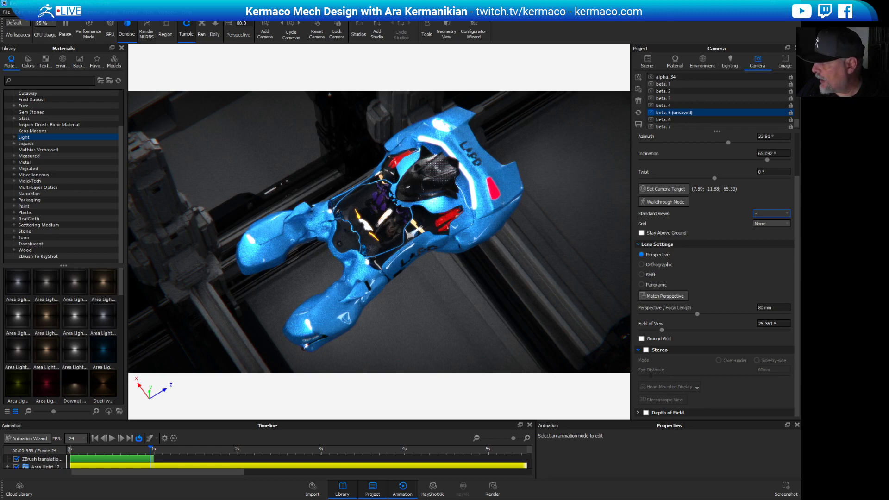
# Switch to Chrome, search Google for KEYSHOT in a new tab and open the official KeyShot website.
pyautogui.hotkey('alt', 'Tab')
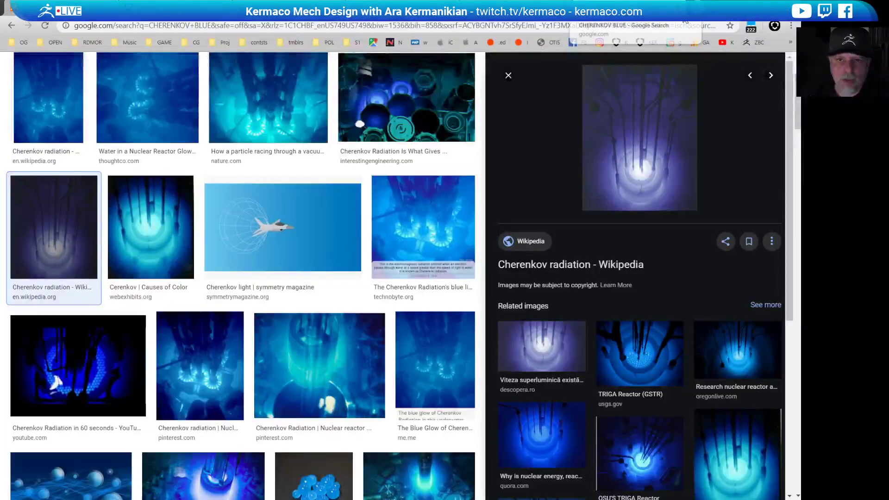
pyautogui.hotkey('ctrl', 't')
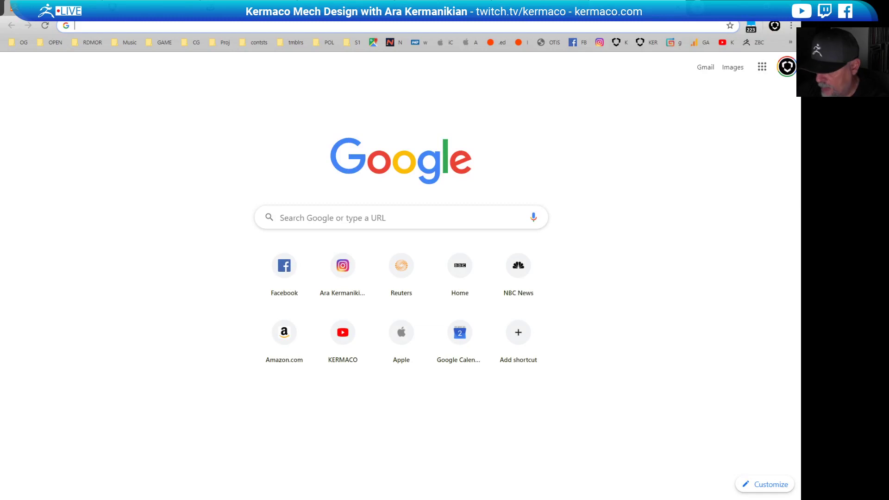
pyautogui.write('KEYSHOT')
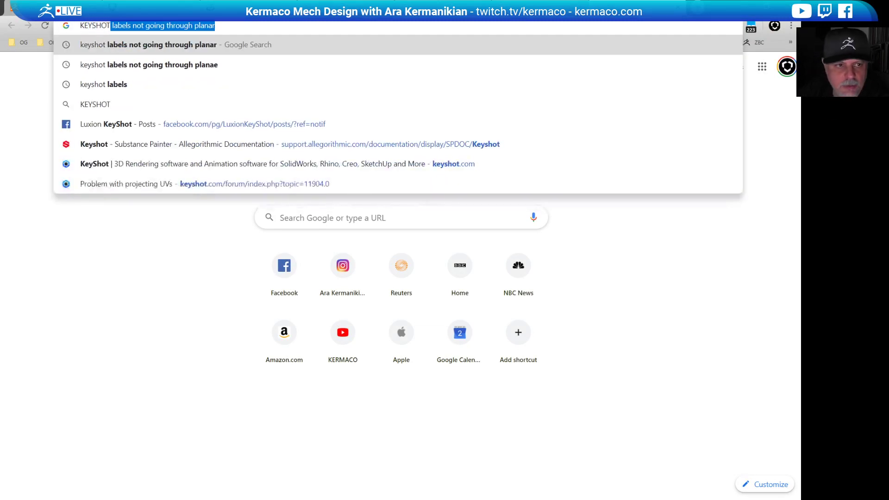
pyautogui.write(' labels not going through plana')
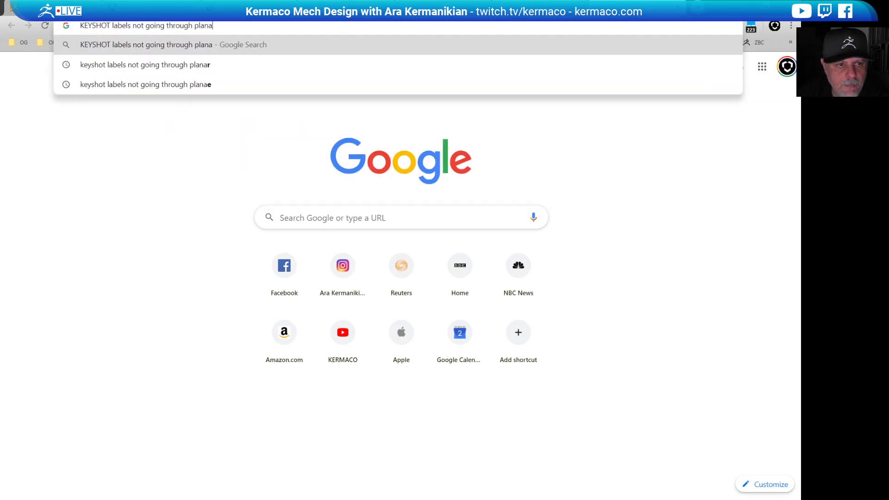
pyautogui.press('BackSpace')
pyautogui.press('BackSpace')
pyautogui.press('BackSpace')
pyautogui.press('BackSpace')
pyautogui.press('BackSpace')
pyautogui.press('BackSpace')
pyautogui.press('BackSpace')
pyautogui.press('BackSpace')
pyautogui.press('BackSpace')
pyautogui.press('BackSpace')
pyautogui.press('BackSpace')
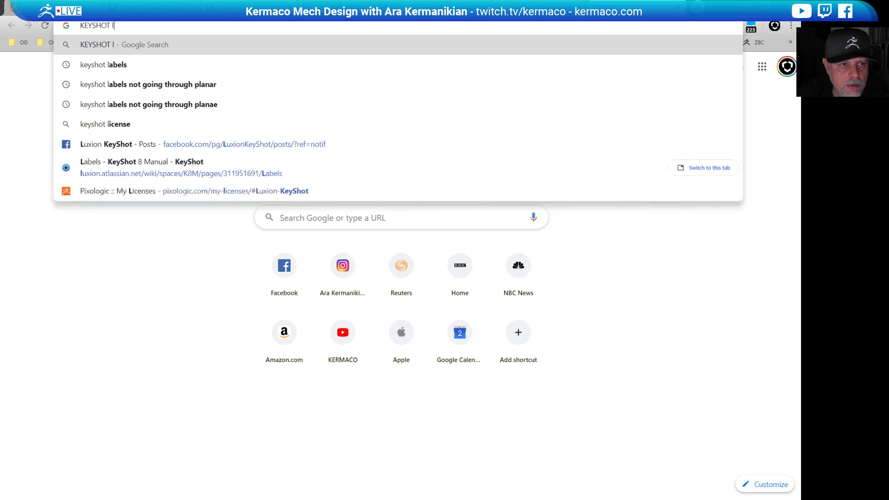
pyautogui.press('Return')
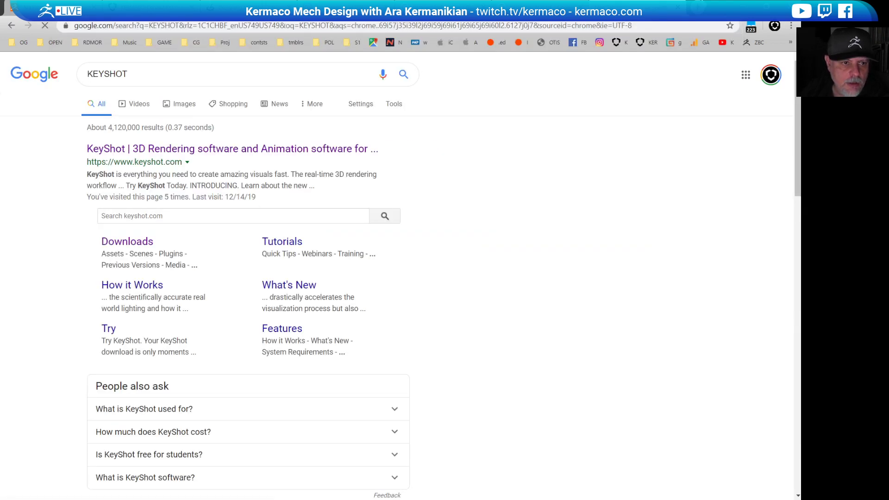
pyautogui.click(290, 149)
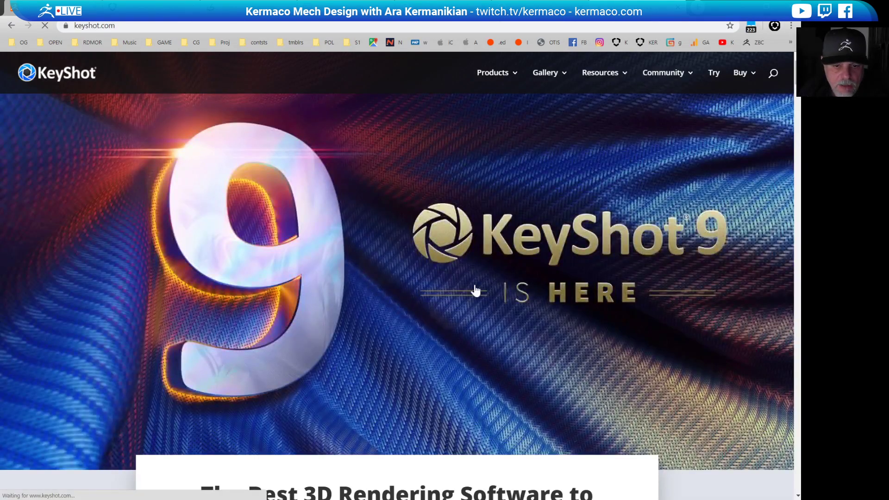
# Look over the KeyShot home page and try to open the Artists gallery.
pyautogui.scroll(-2, 474, 291)
pyautogui.scroll(-9, 475, 291)
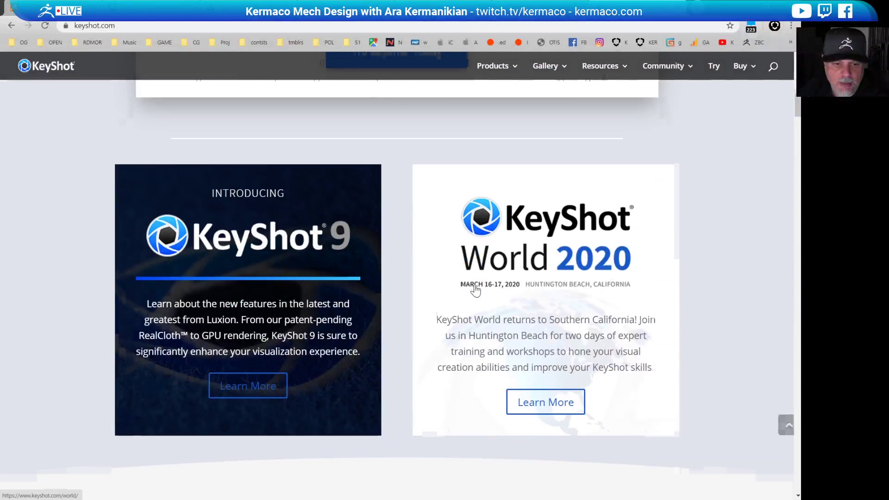
pyautogui.scroll(11, 476, 291)
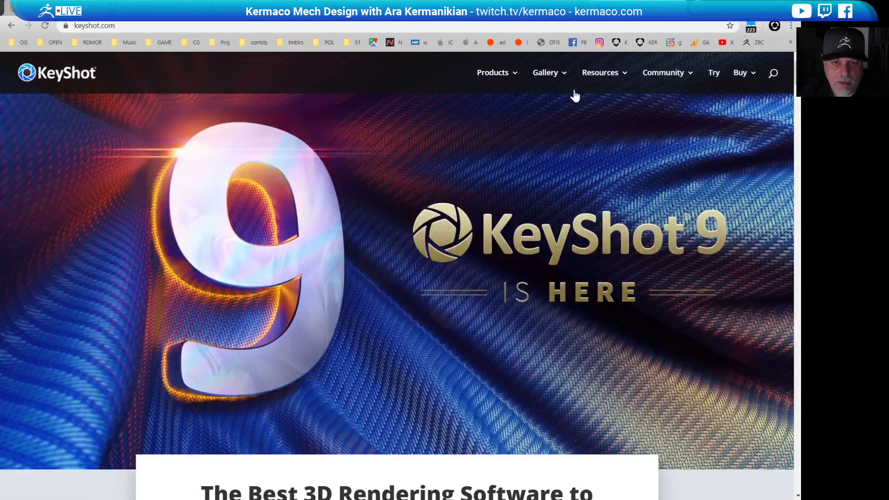
pyautogui.moveTo(549, 79)
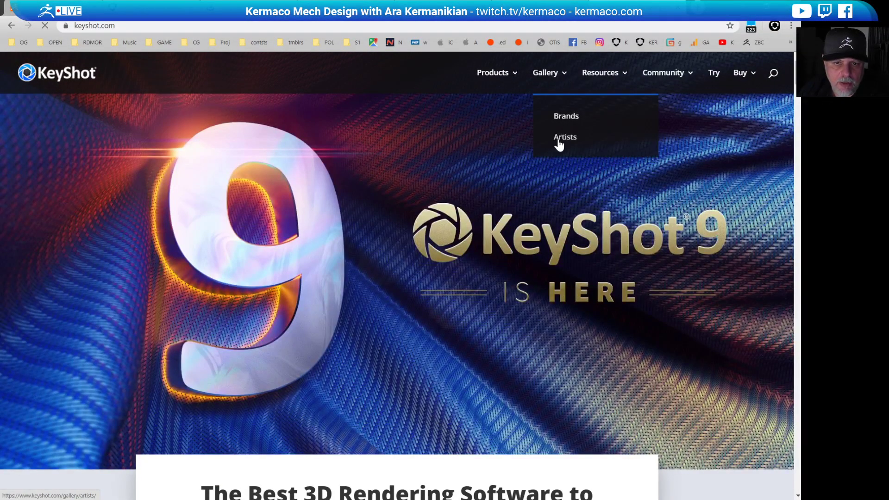
pyautogui.click(566, 151)
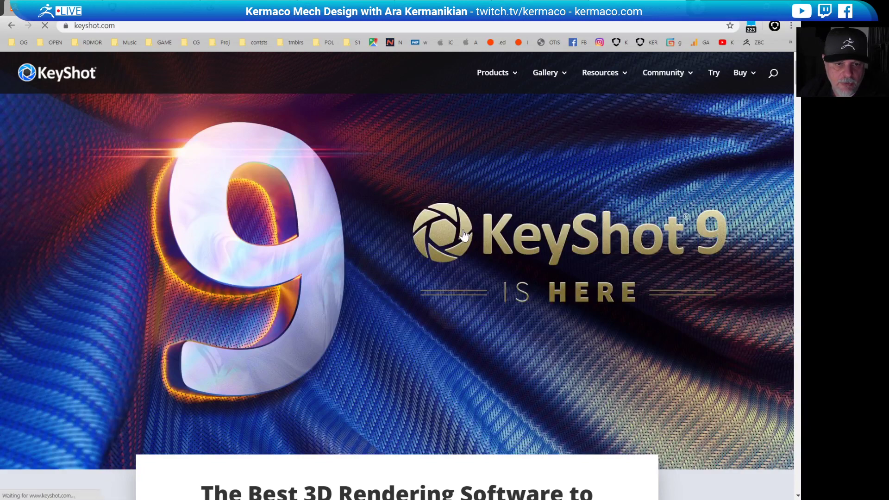
# Open the Brands gallery and look through the featured company stories.
pyautogui.scroll(-3, 463, 234)
pyautogui.scroll(3, 463, 234)
pyautogui.moveTo(538, 80)
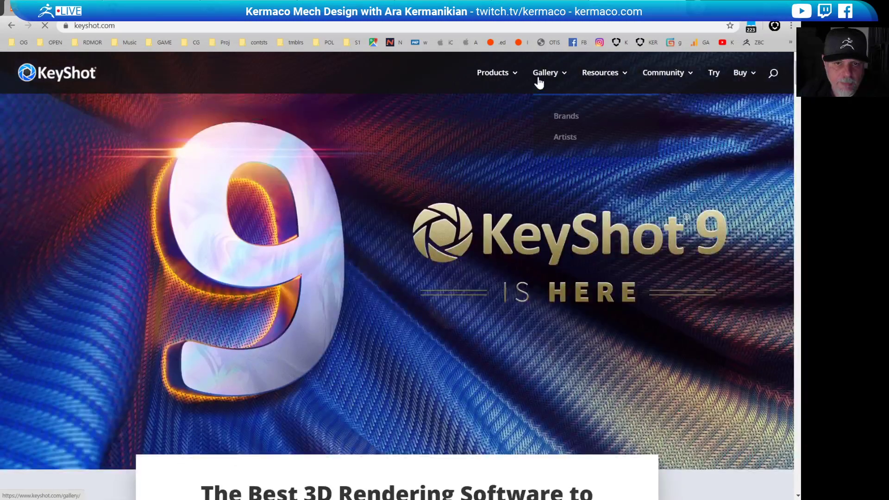
pyautogui.click(556, 118)
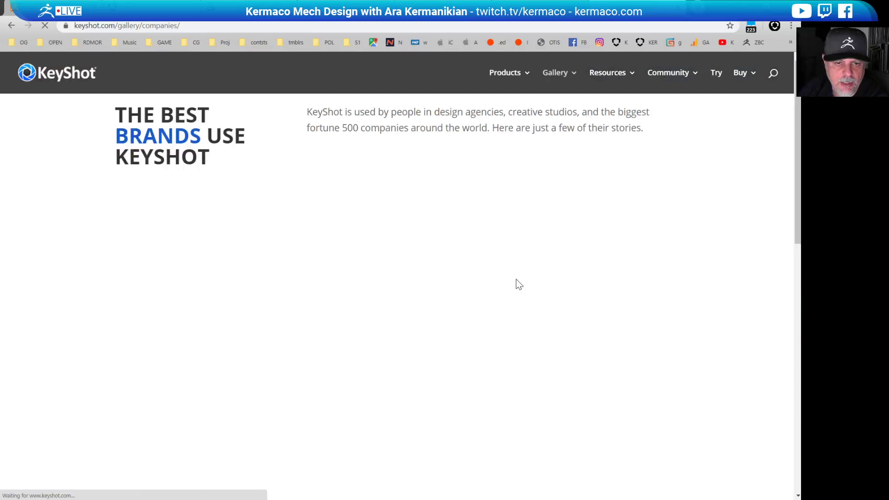
pyautogui.scroll(-8, 516, 280)
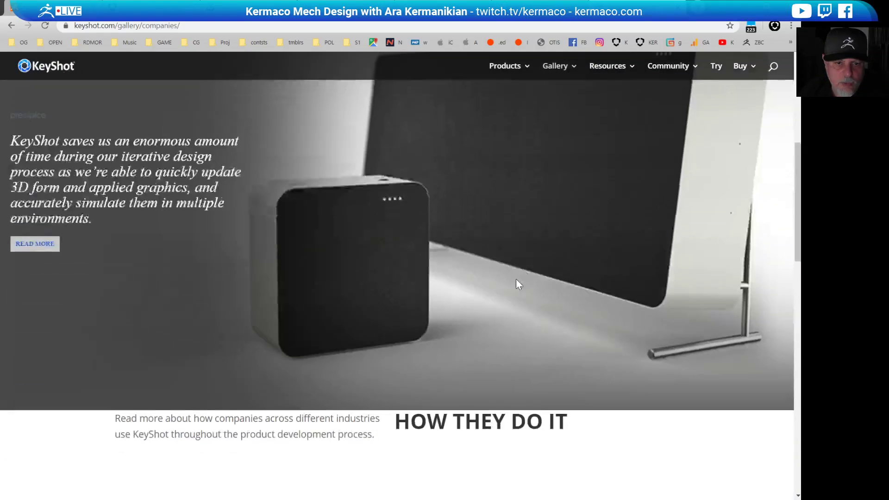
pyautogui.scroll(-8, 516, 285)
pyautogui.scroll(8, 516, 285)
pyautogui.scroll(-2, 517, 284)
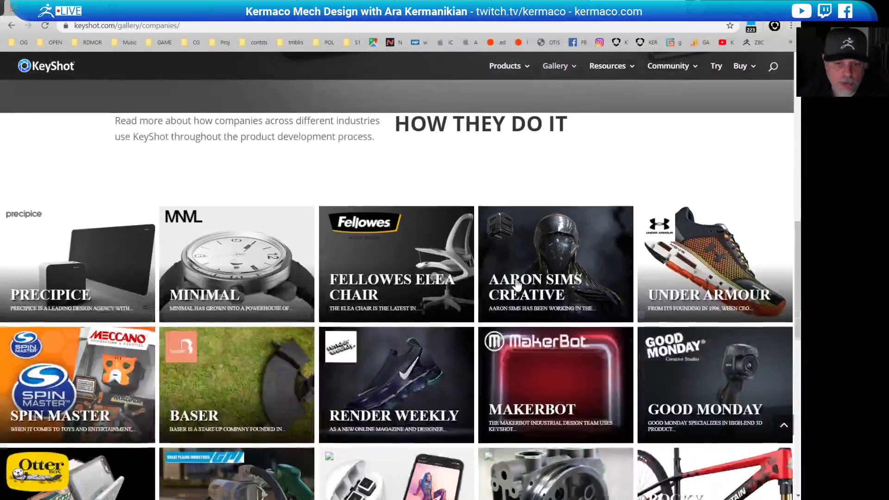
pyautogui.scroll(-3, 517, 284)
pyautogui.scroll(10, 518, 296)
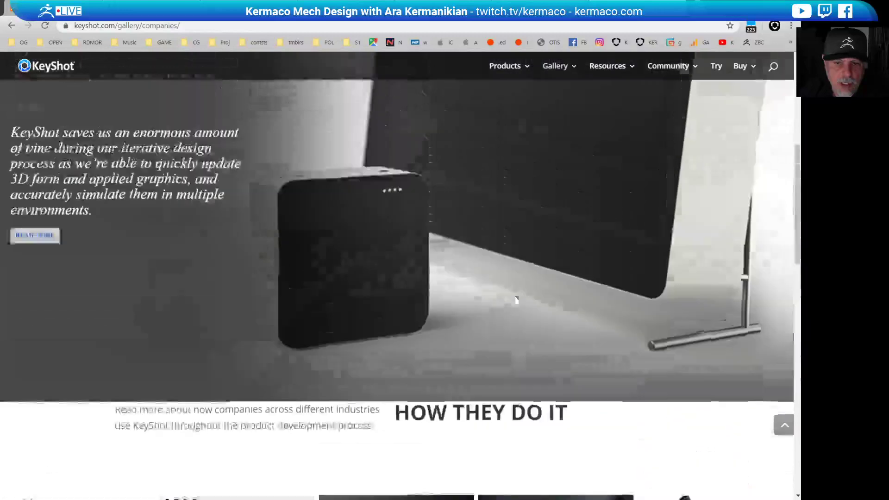
# Open the KeyShot purchase page and review the editions, prices, featured products and upgrade options.
pyautogui.moveTo(739, 74)
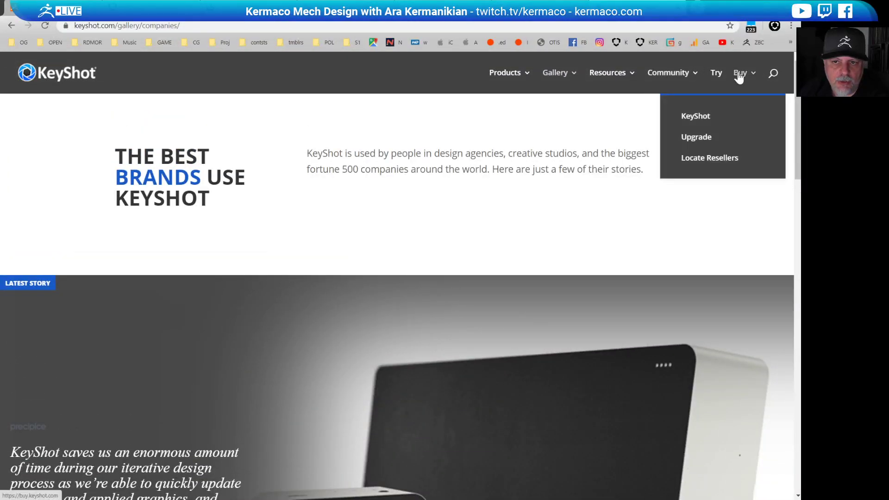
pyautogui.click(712, 120)
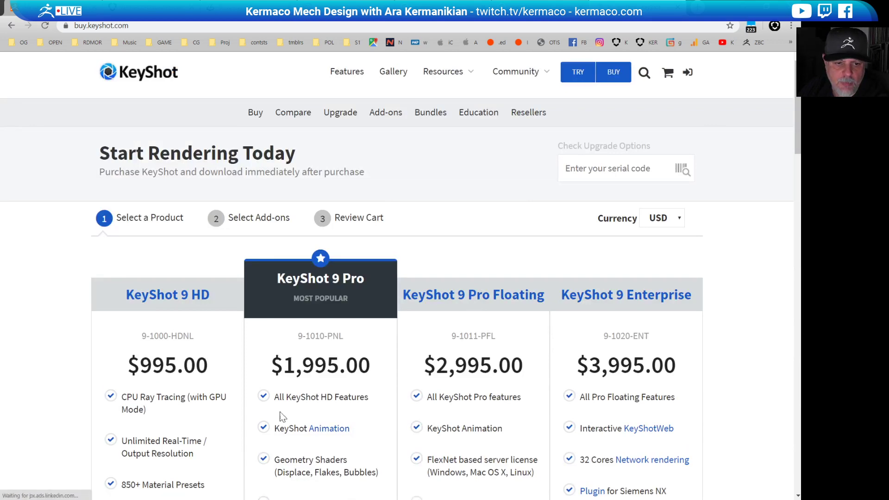
pyautogui.scroll(-8, 371, 394)
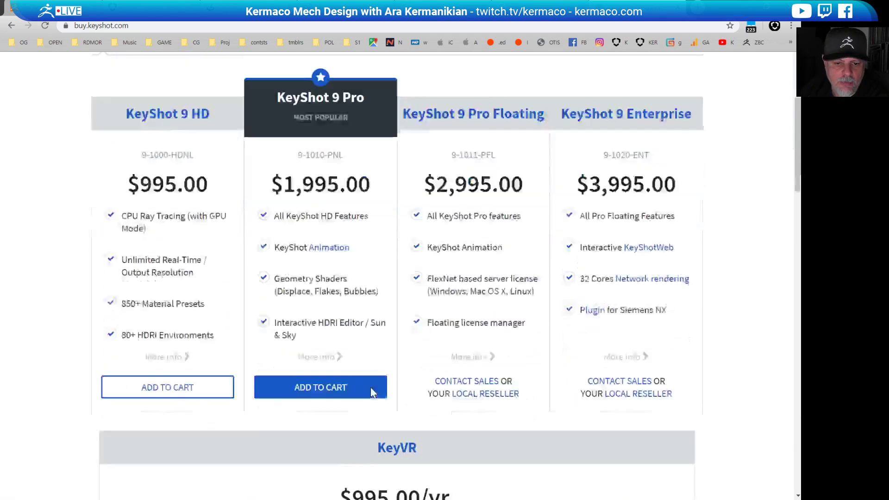
pyautogui.scroll(-7, 374, 392)
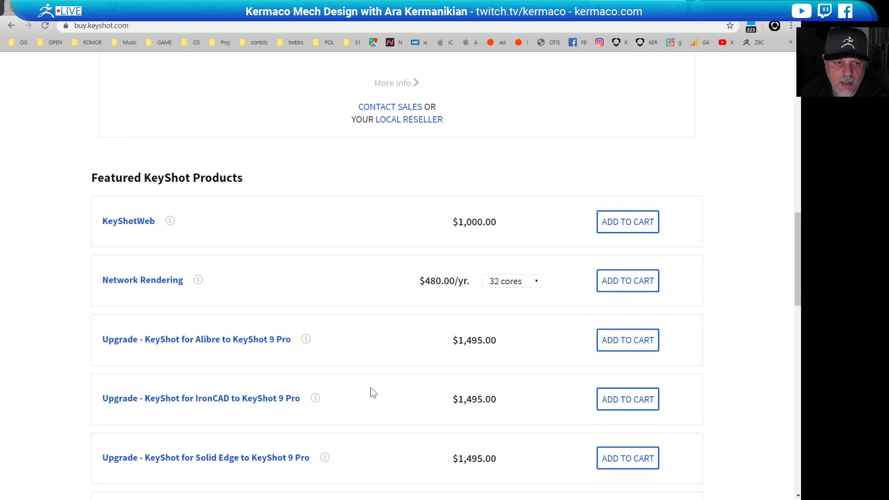
pyautogui.scroll(-15, 373, 393)
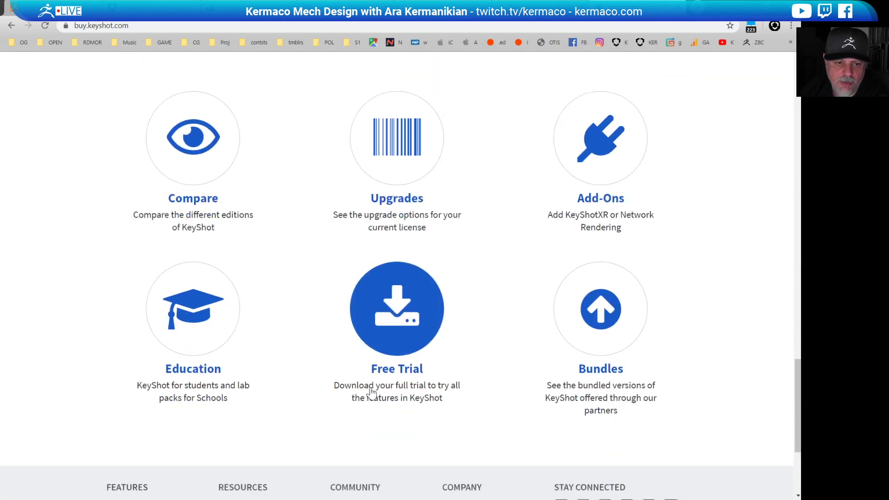
# Find the KeyShot for ZBrush offer and examine its single user license options in the Pixologic store.
pyautogui.scroll(15, 372, 393)
pyautogui.scroll(-7, 372, 393)
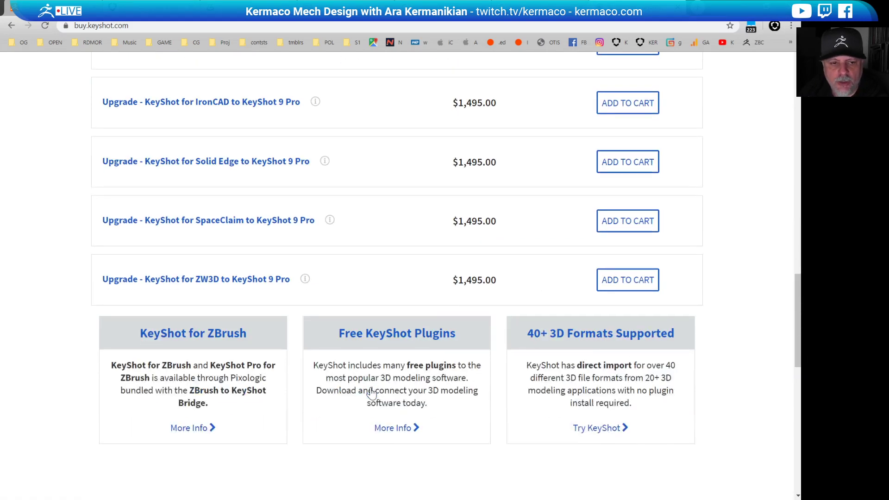
pyautogui.scroll(-1, 372, 393)
pyautogui.click(191, 375)
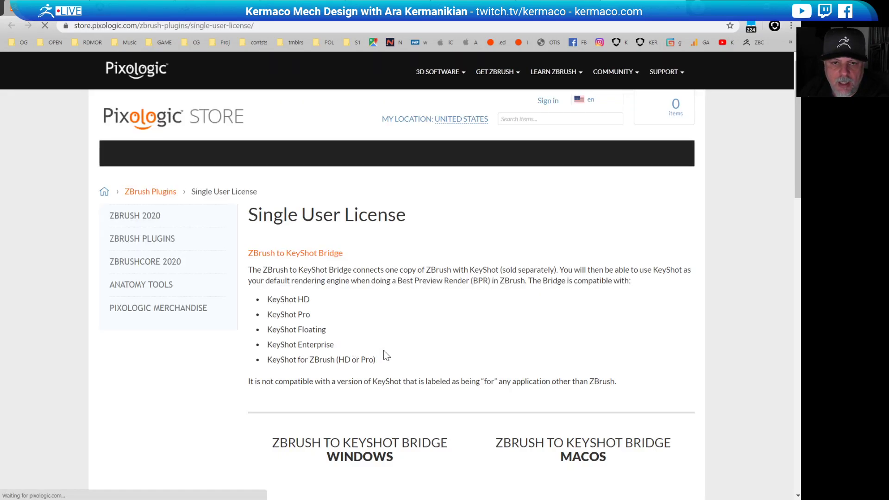
pyautogui.scroll(-6, 454, 326)
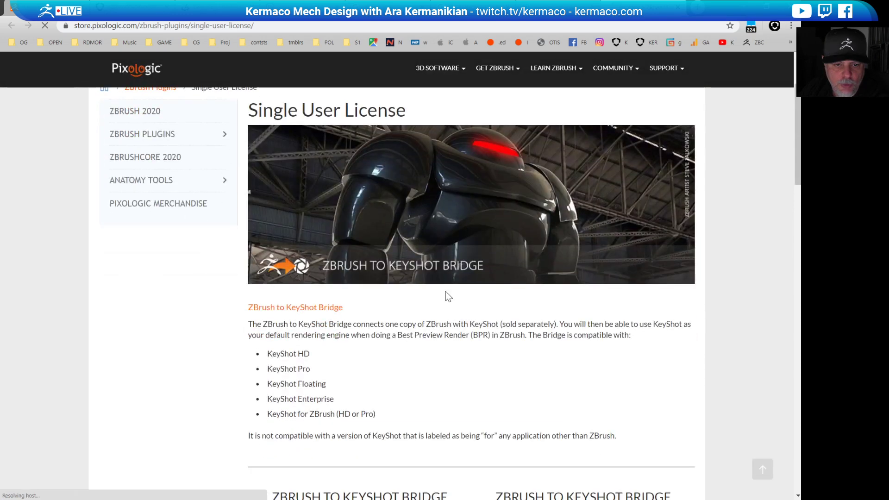
pyautogui.scroll(-2, 421, 317)
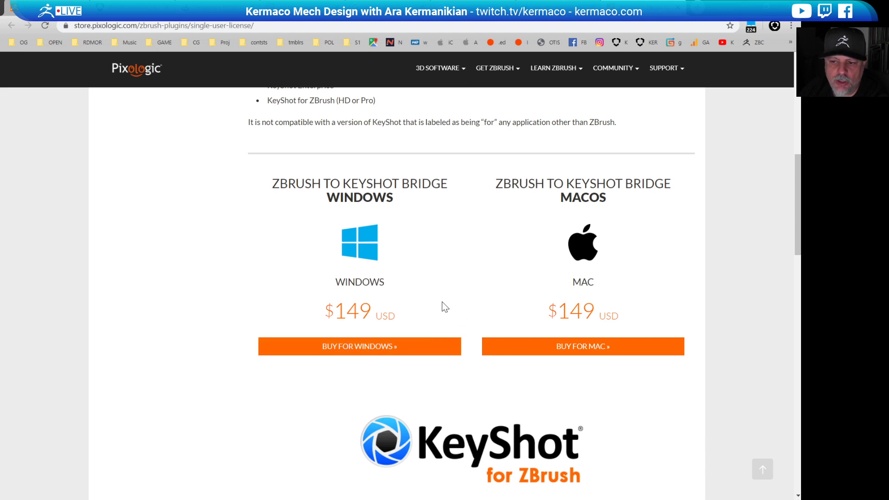
# Switch back to KeyShot, check the still image output settings for rendering and close them.
pyautogui.hotkey('alt', 'Tab')
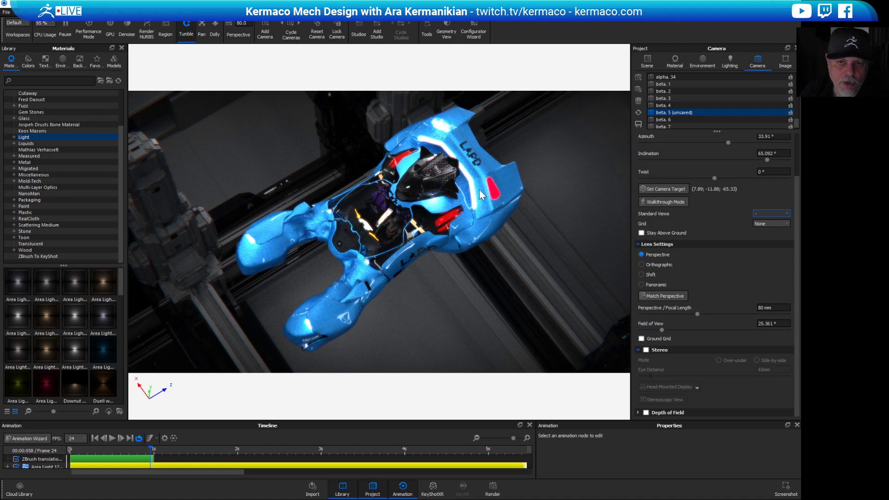
pyautogui.click(493, 488)
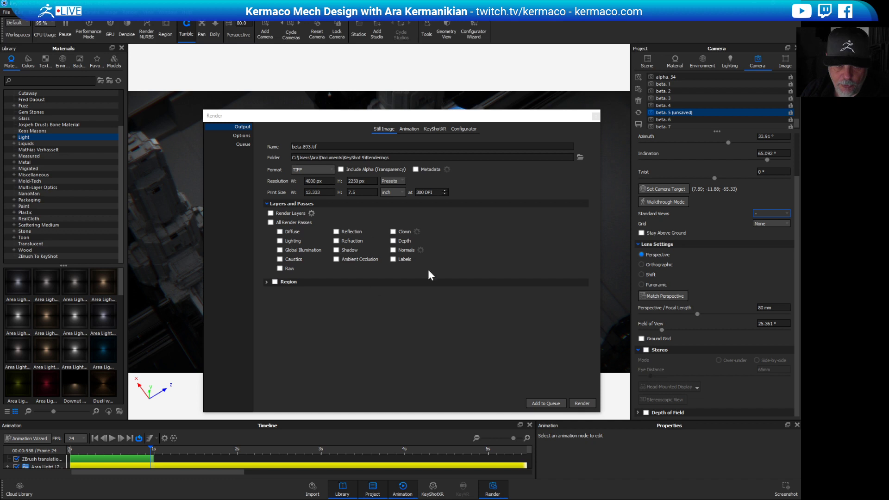
pyautogui.click(596, 116)
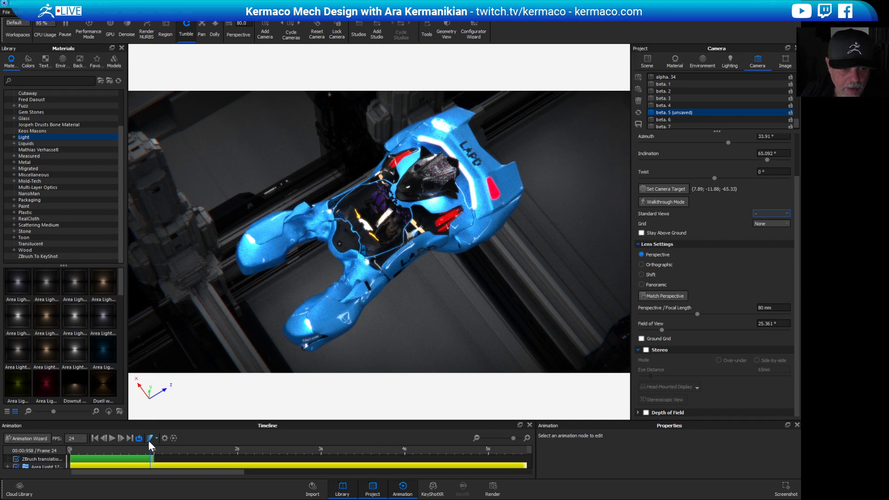
# Open the car body's light blue metallic paint for editing and set its metal flake size to .0001.
pyautogui.moveTo(352, 297); pyautogui.dragTo(440, 268)
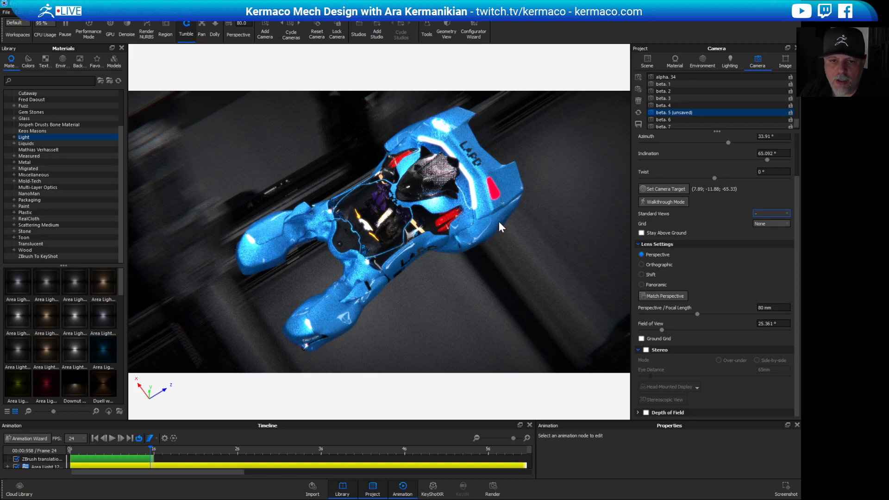
pyautogui.rightClick(478, 216)
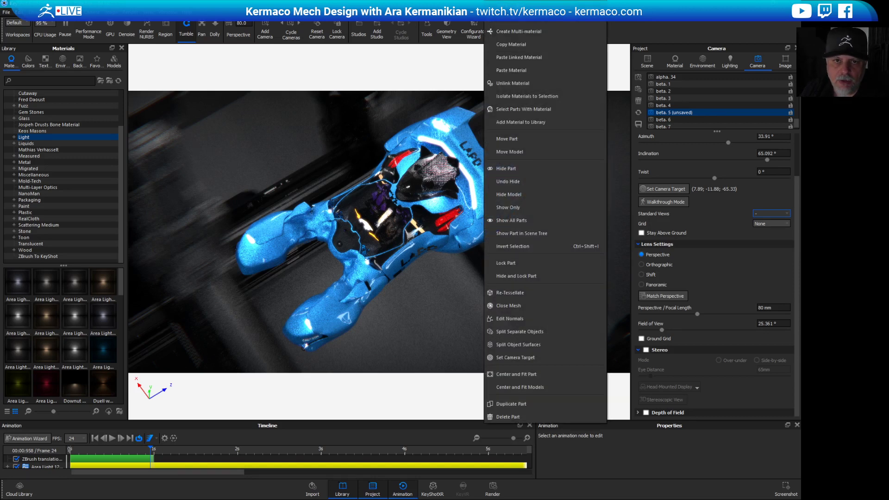
pyautogui.click(509, 51)
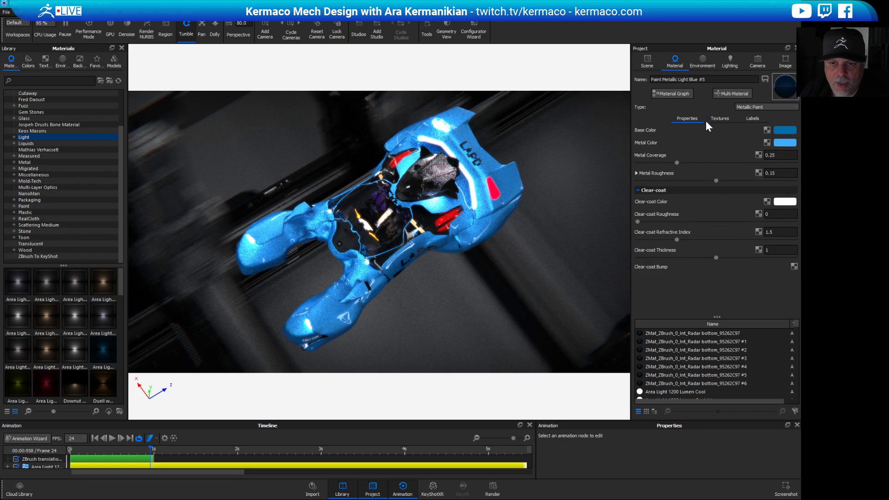
pyautogui.click(720, 119)
pyautogui.click(687, 120)
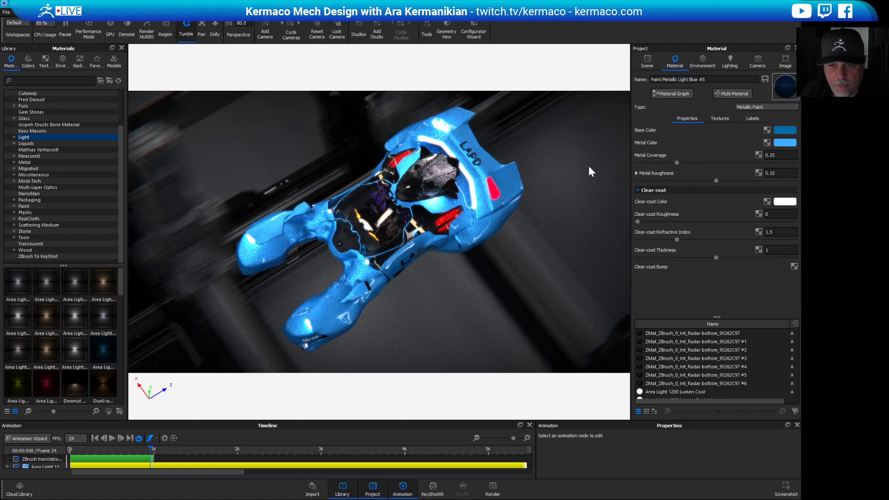
pyautogui.click(636, 173)
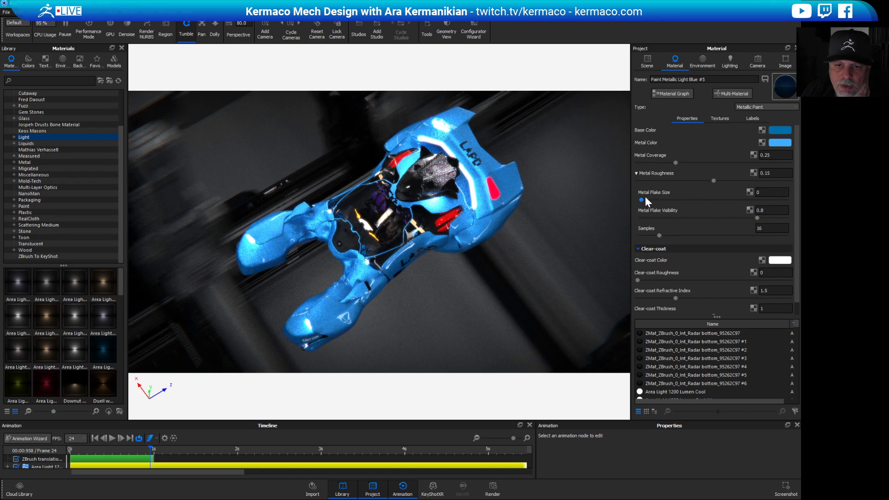
pyautogui.click(769, 192)
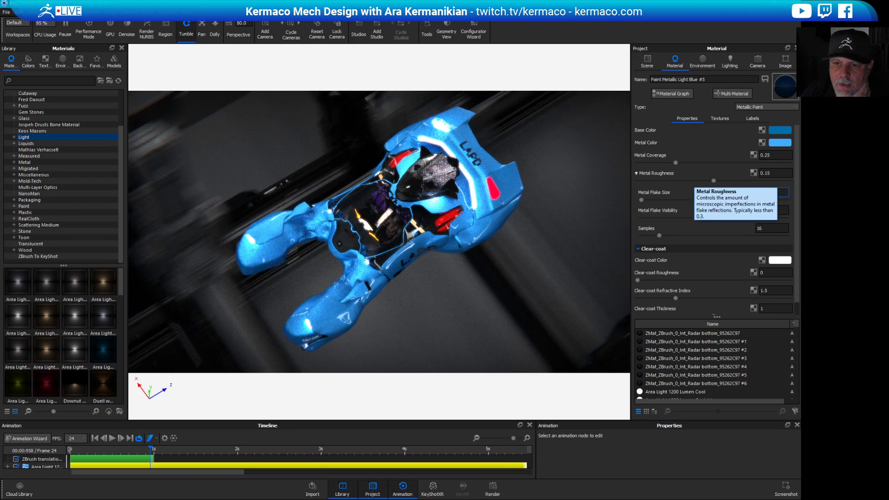
pyautogui.write('.0001')
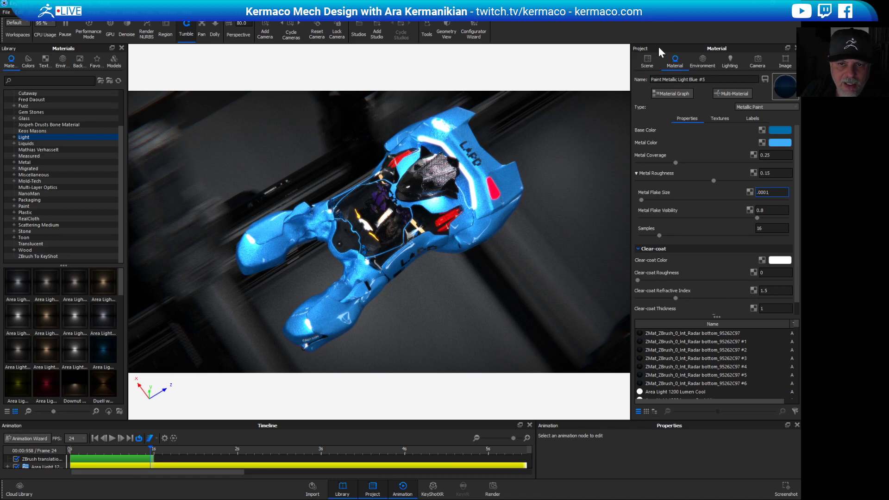
# Show the scene's model sets list and toggle the first model set off and back on to identify its contents.
pyautogui.click(647, 60)
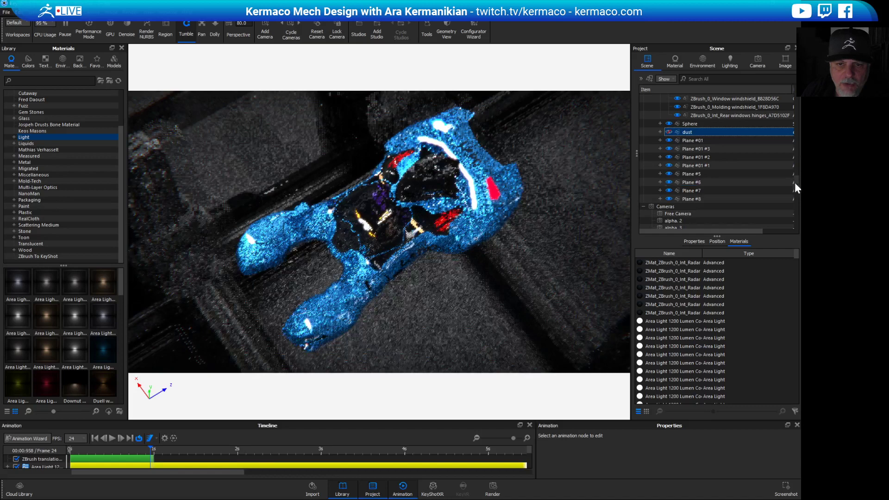
pyautogui.scroll(10, 795, 186)
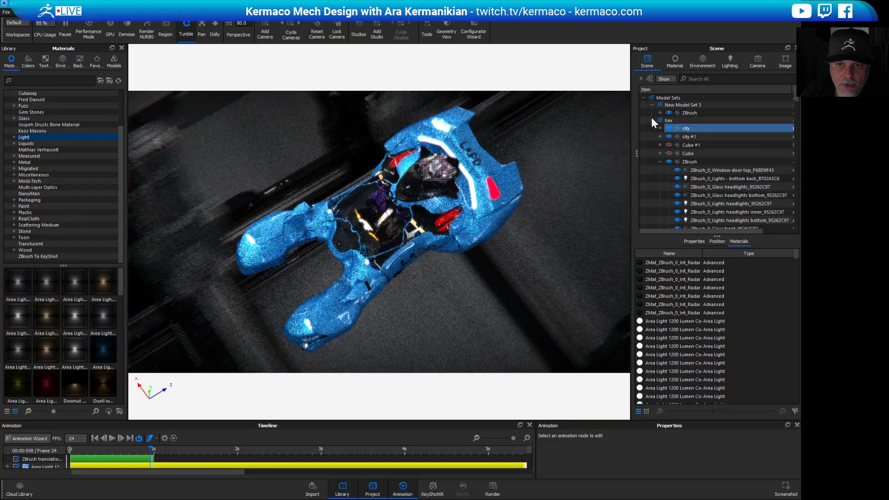
pyautogui.click(641, 78)
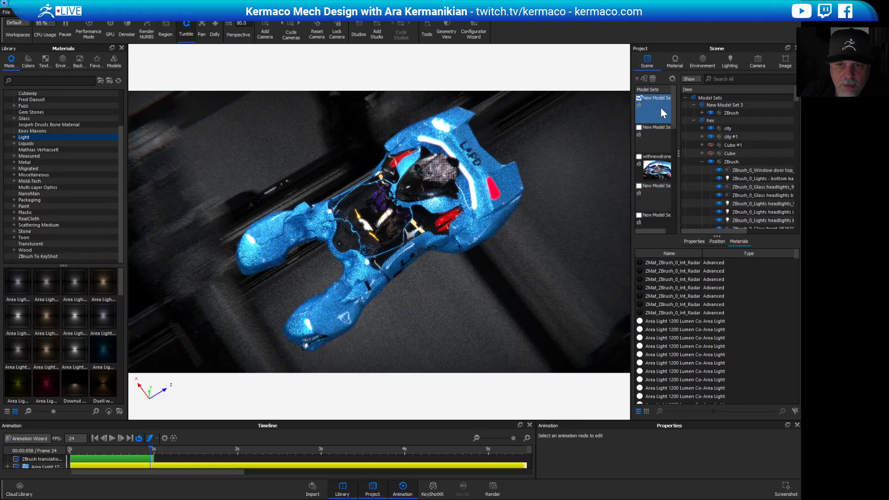
pyautogui.click(640, 98)
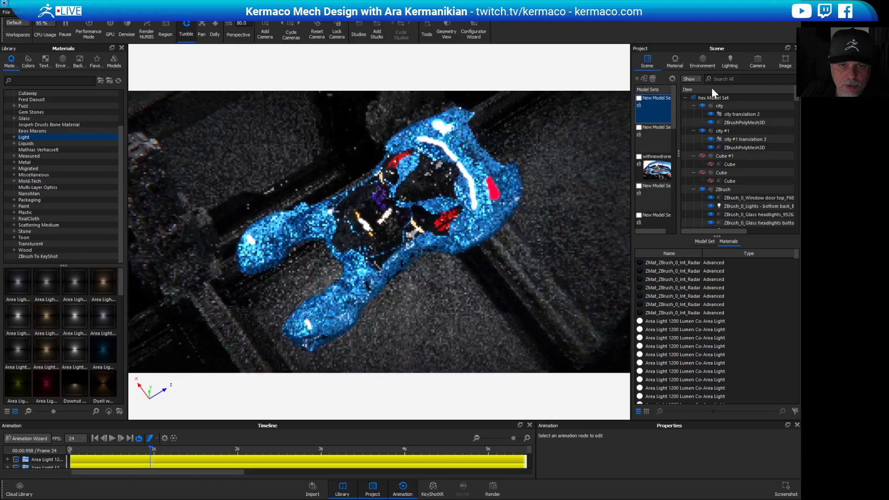
pyautogui.click(640, 98)
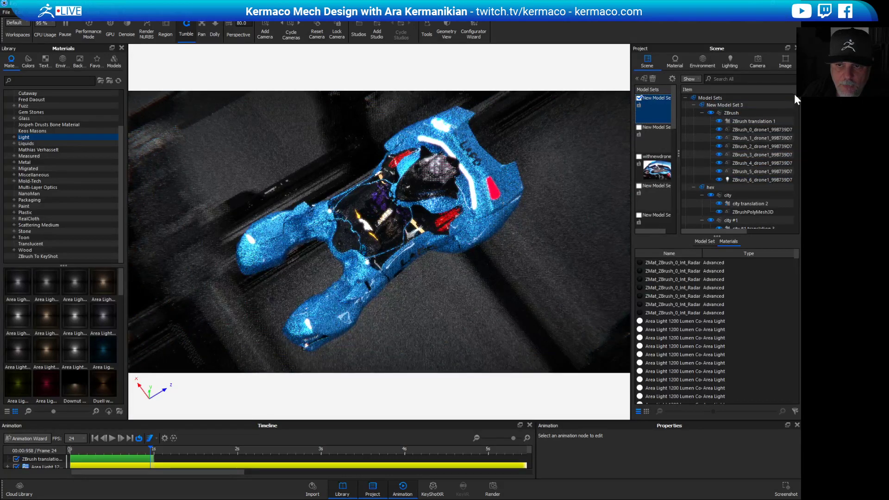
# Filter the scene tree for "drone" and hide the ZBrush_0_drone1_58506097 part in the hex model set.
pyautogui.scroll(-2, 794, 97)
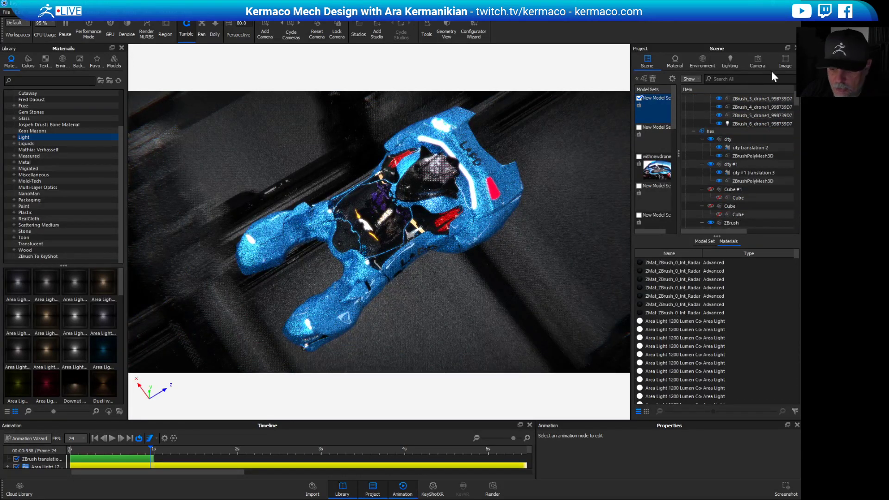
pyautogui.write('drone')
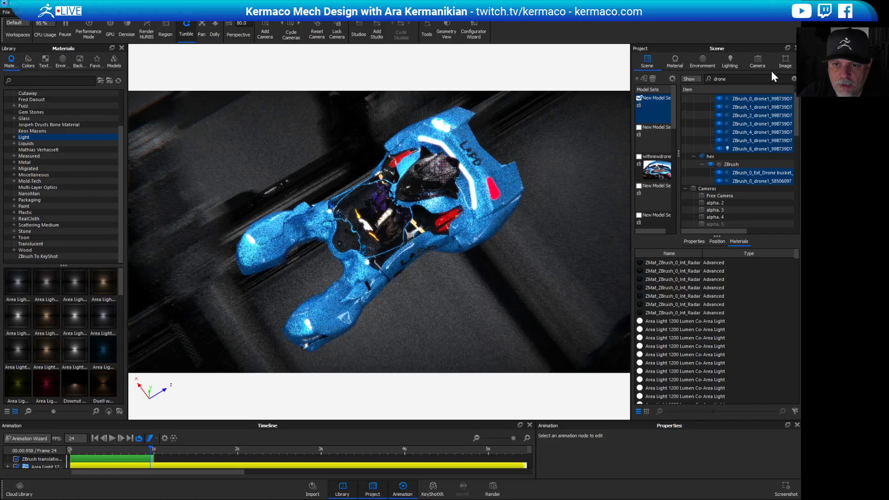
pyautogui.click(720, 181)
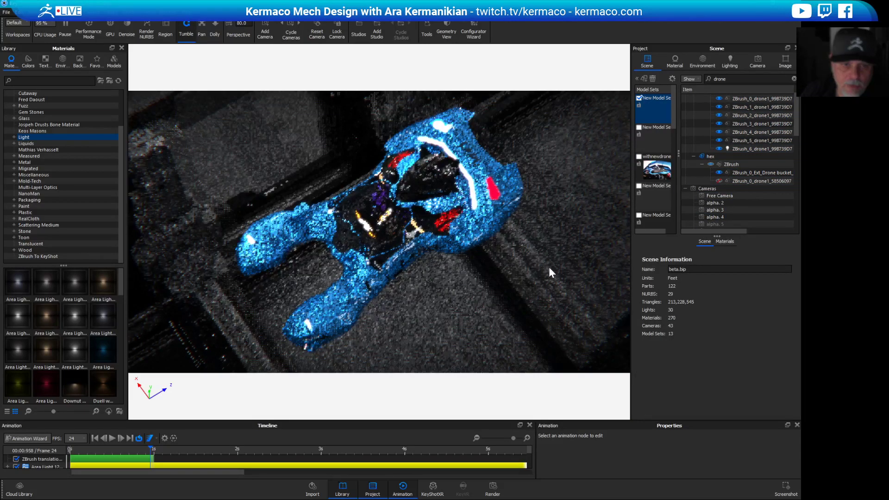
# Use the Move Tool on the drone model in New Model Set 3 to nudge it to about Y 9.01 with a slight rotation.
pyautogui.moveTo(527, 263); pyautogui.dragTo(413, 239)
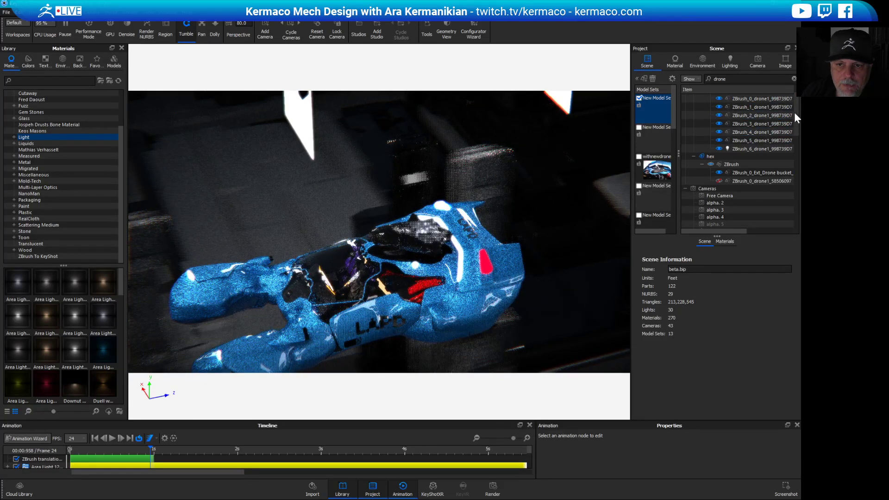
pyautogui.scroll(1, 792, 99)
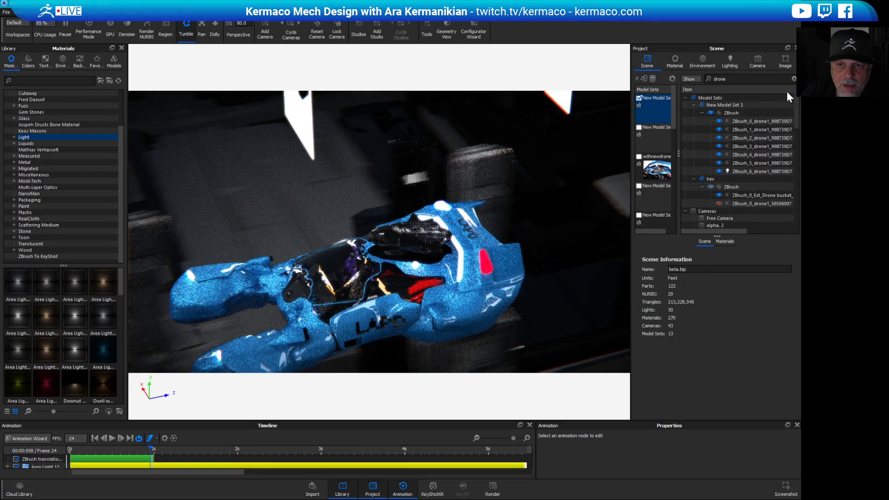
pyautogui.click(732, 113)
pyautogui.click(711, 241)
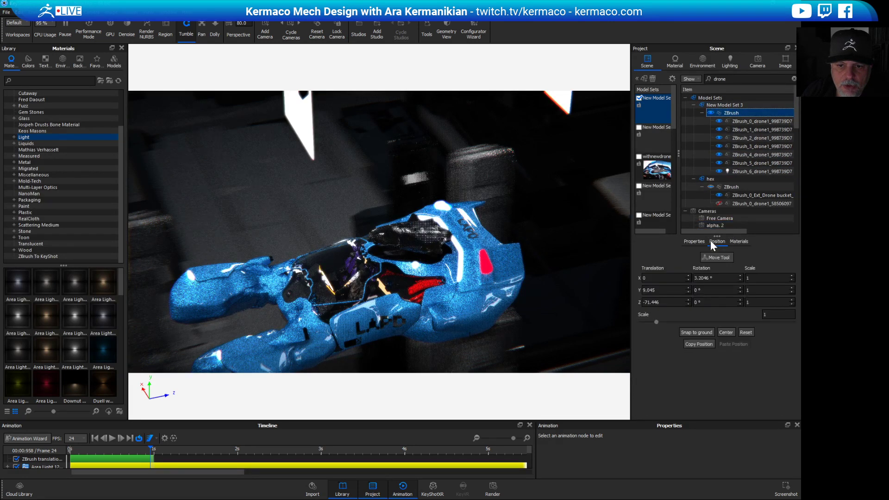
pyautogui.click(717, 258)
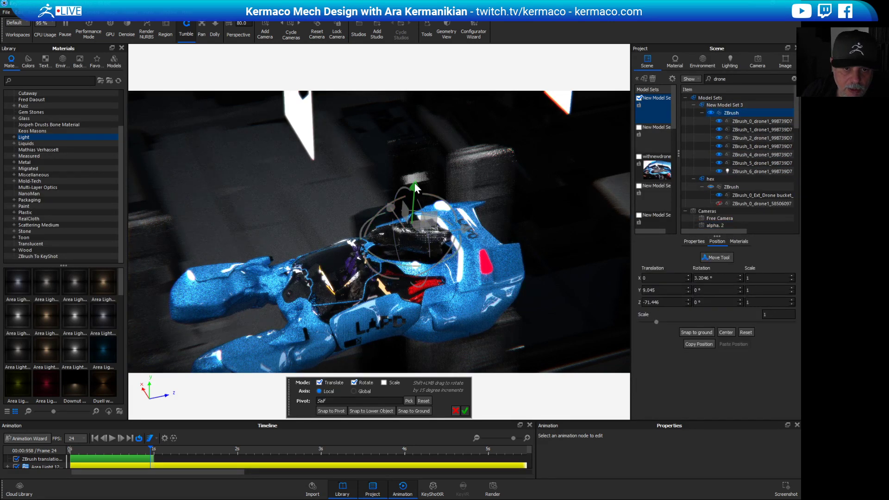
pyautogui.moveTo(414, 185)
pyautogui.mouseDown()
pyautogui.moveTo(421, 196)
pyautogui.moveTo(412, 202)
pyautogui.mouseUp()
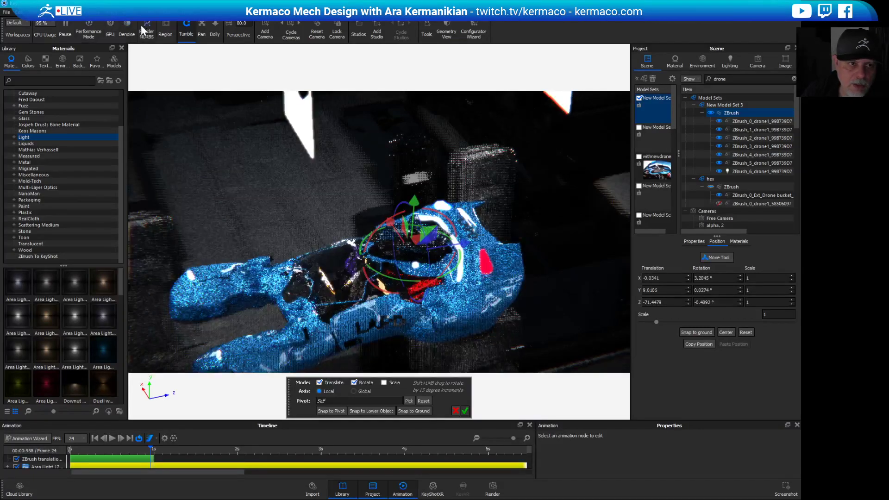
# Turn on performance mode and raise the drone out of the car to about Y 13.24, Z -73.55.
pyautogui.click(109, 29)
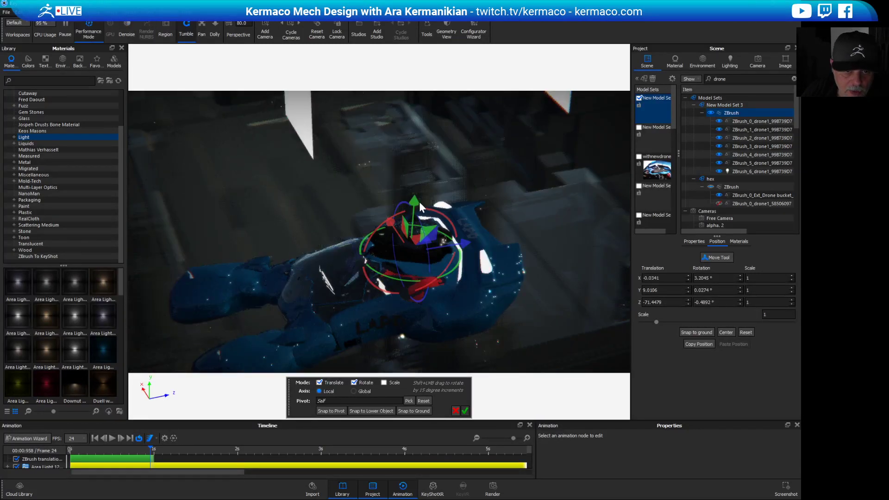
pyautogui.moveTo(415, 200)
pyautogui.mouseDown()
pyautogui.moveTo(409, 222)
pyautogui.moveTo(421, 190)
pyautogui.moveTo(412, 196)
pyautogui.mouseUp()
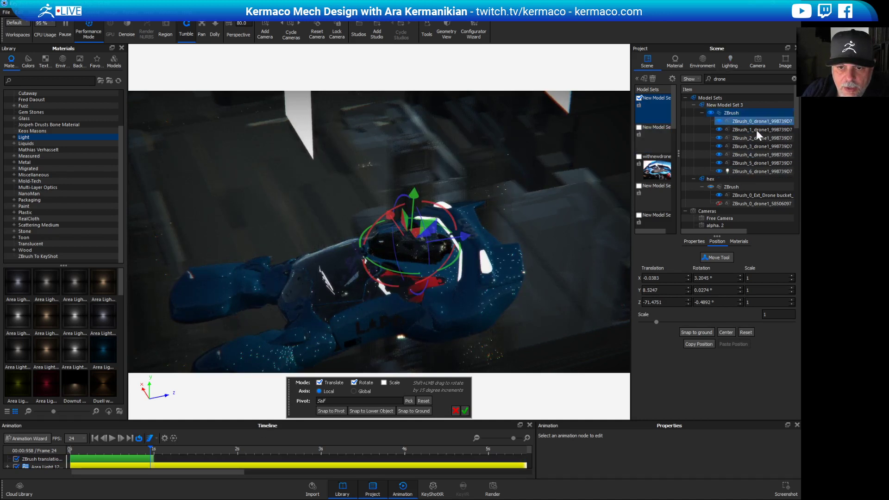
pyautogui.click(731, 122)
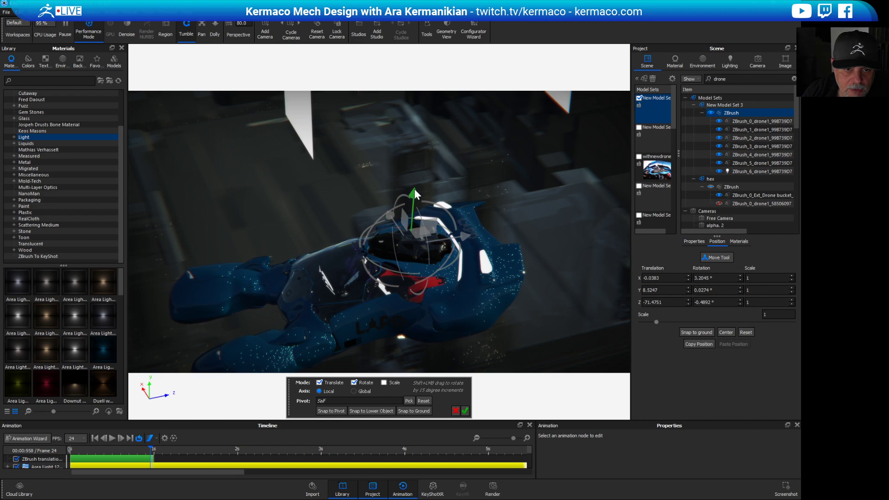
pyautogui.moveTo(415, 189); pyautogui.dragTo(417, 99)
pyautogui.moveTo(472, 169); pyautogui.dragTo(423, 166)
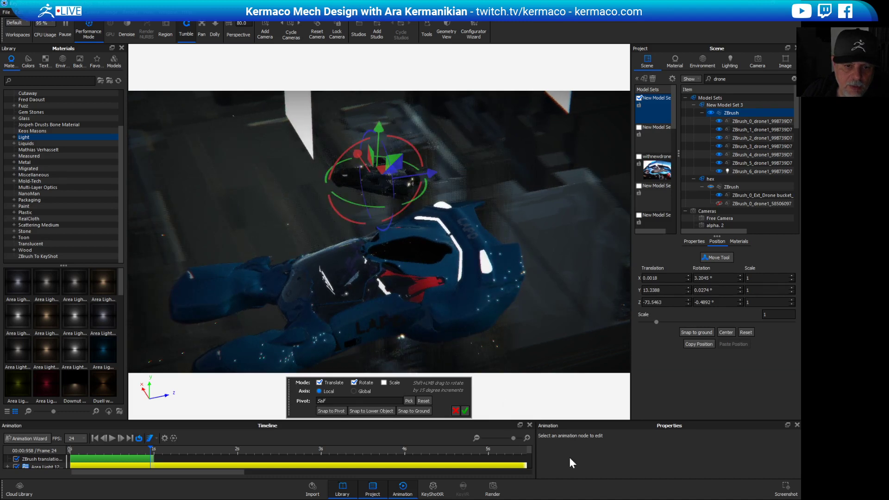
pyautogui.click(466, 411)
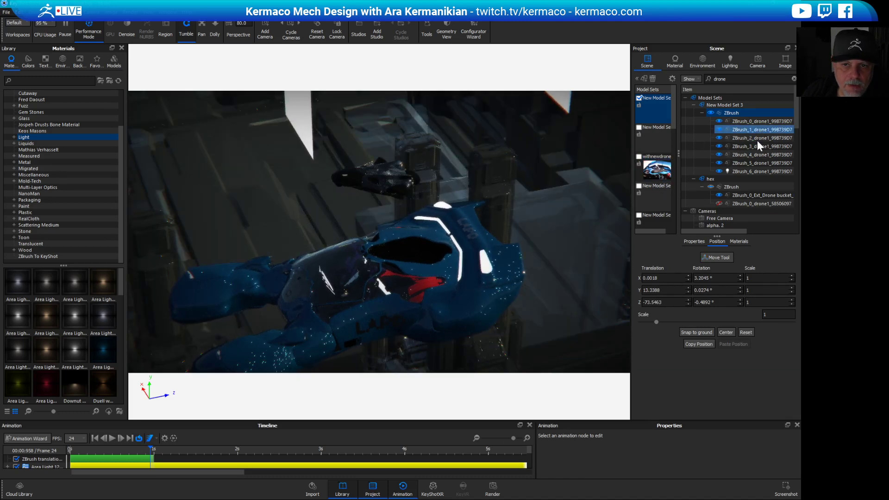
# Tilt the drone model about the X axis to about -15.46°.
pyautogui.click(716, 257)
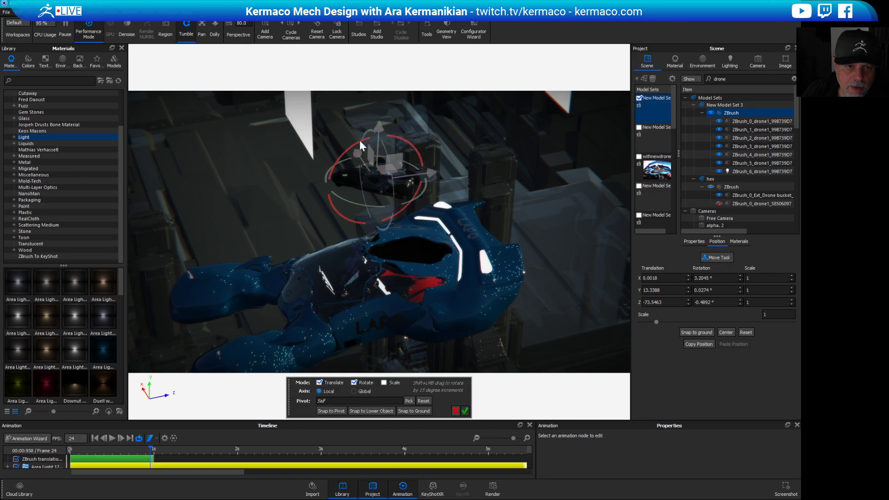
pyautogui.moveTo(360, 141); pyautogui.dragTo(349, 141)
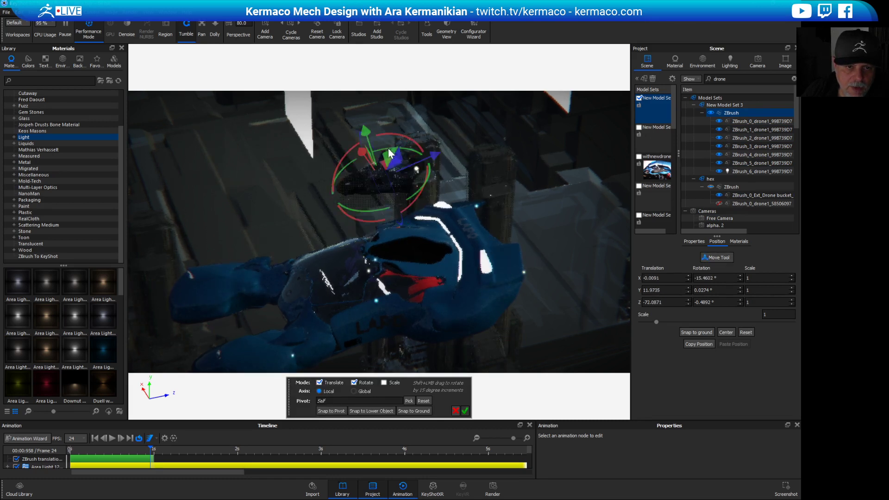
pyautogui.click(465, 411)
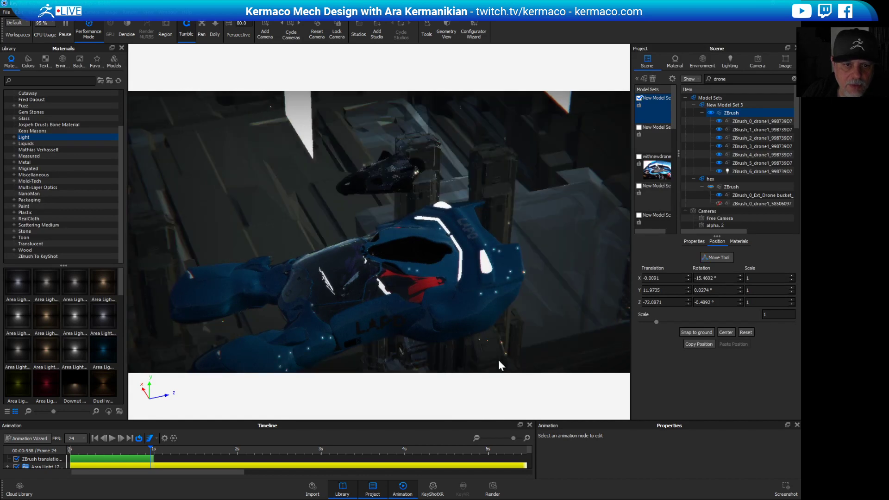
# Turn off performance mode and move the drone ahead of the car's front prongs, to about Y 7.63, Z -87.79.
pyautogui.moveTo(538, 264); pyautogui.dragTo(499, 222)
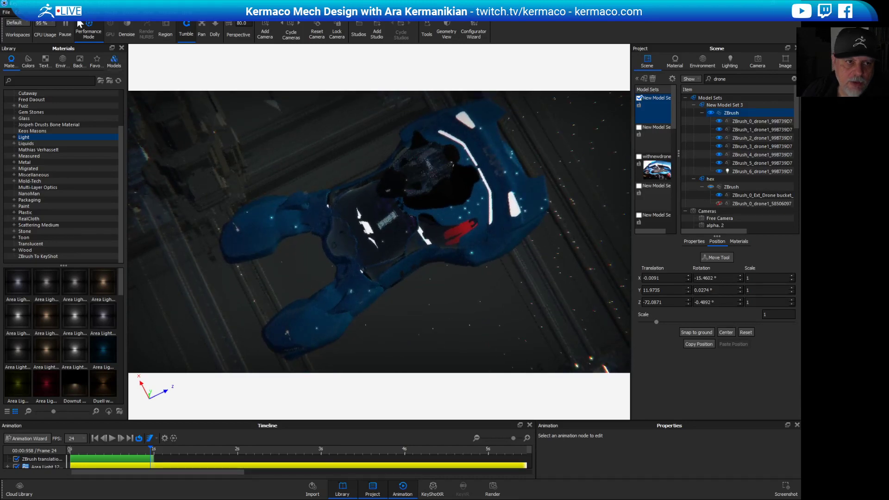
pyautogui.click(89, 32)
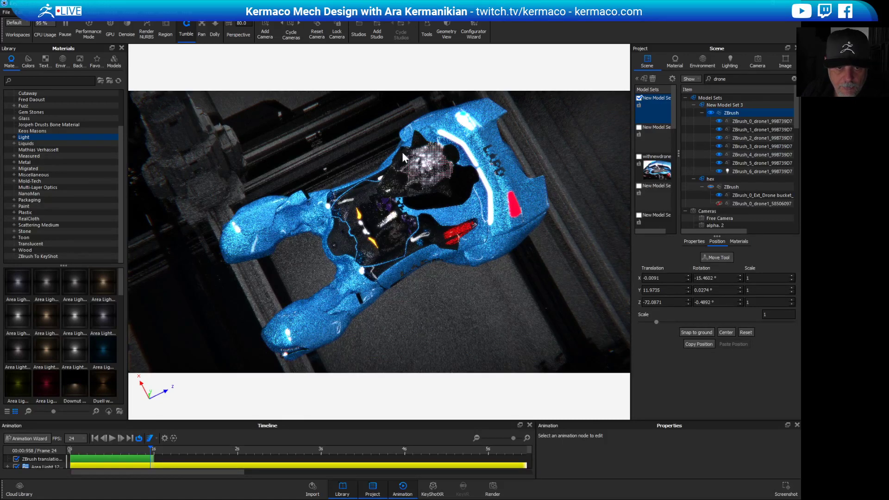
pyautogui.keyDown('alt'); pyautogui.moveTo(612, 254); pyautogui.dragTo(505, 249, button='right'); pyautogui.keyUp('alt')
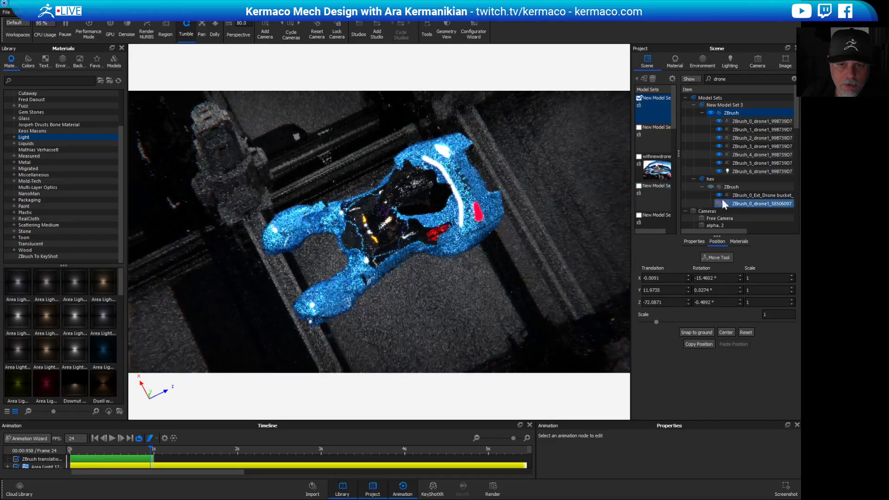
pyautogui.click(725, 257)
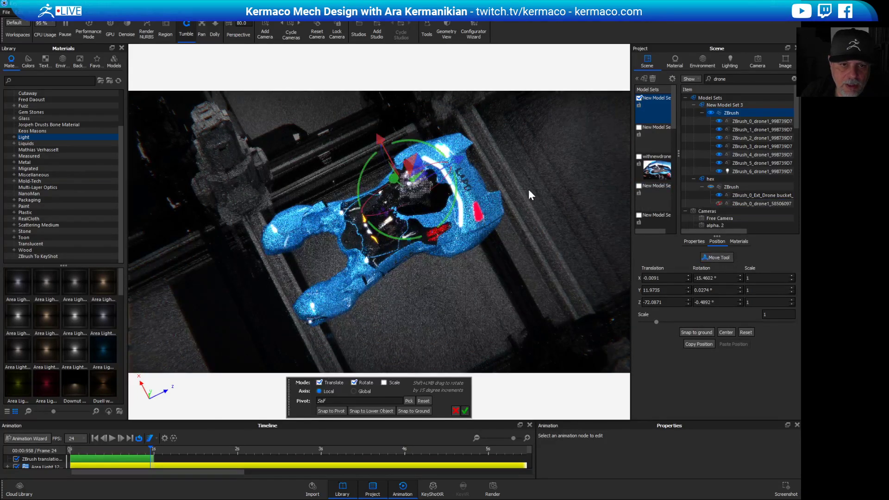
pyautogui.moveTo(461, 158); pyautogui.dragTo(266, 246)
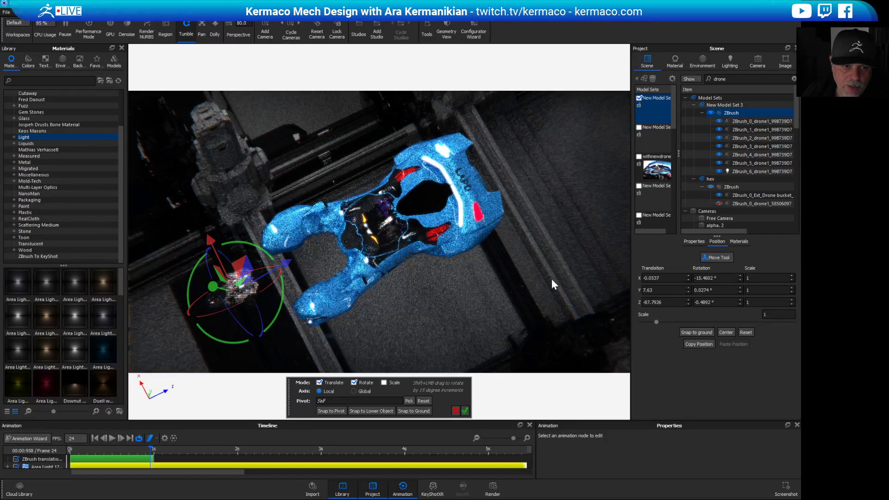
pyautogui.click(465, 410)
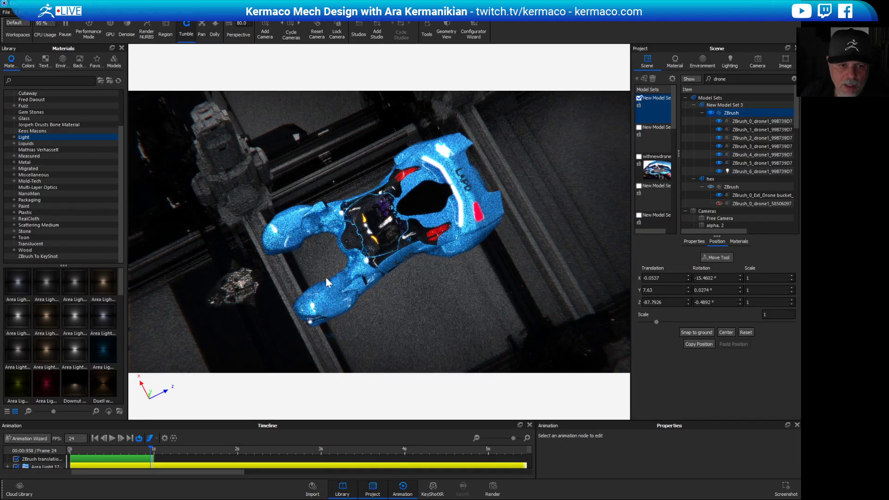
# Use the Move Tool to shift the drone behind the car's tail, to about Y 14.46, Z -63.10.
pyautogui.click(713, 258)
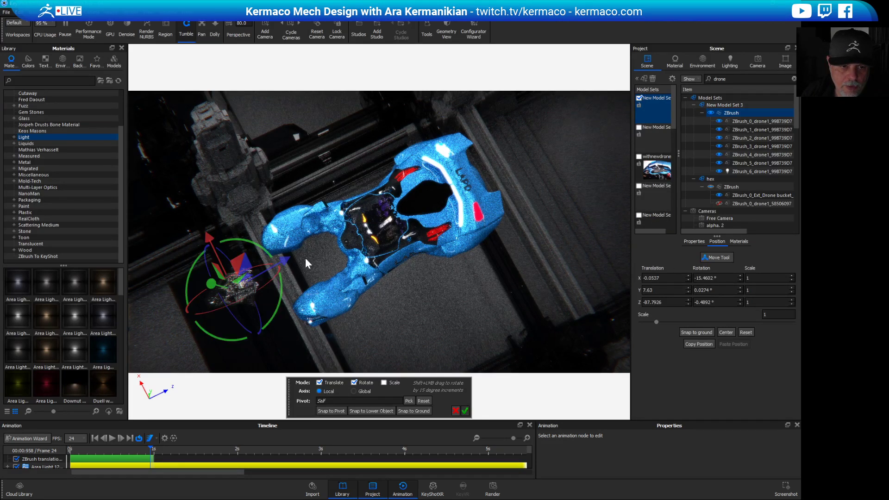
pyautogui.moveTo(282, 254); pyautogui.dragTo(587, 151)
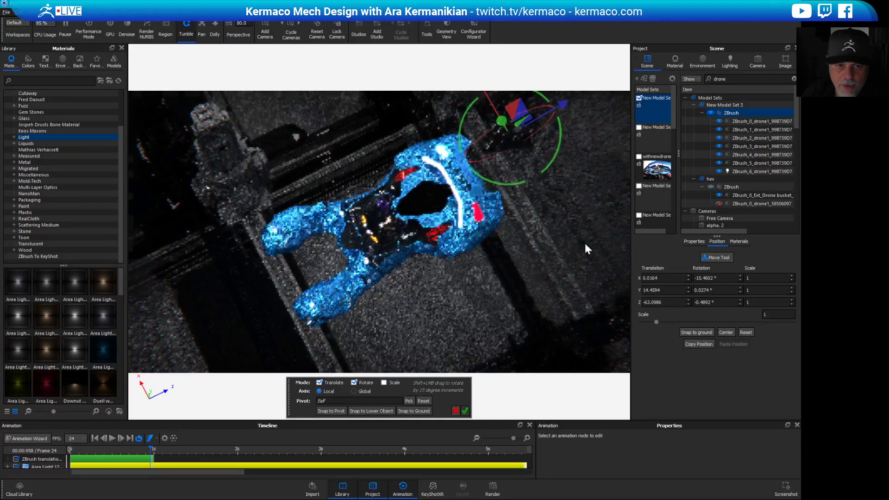
pyautogui.moveTo(584, 243); pyautogui.dragTo(538, 132)
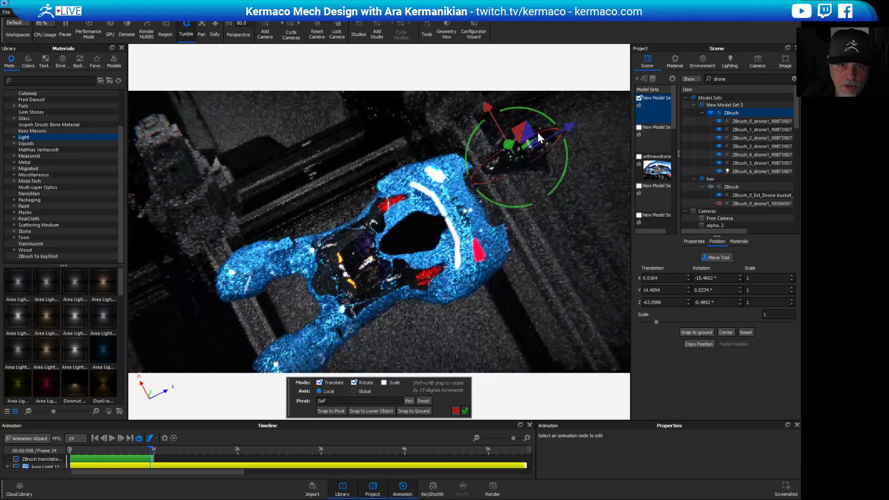
pyautogui.scroll(5, 487, 296)
pyautogui.moveTo(491, 299); pyautogui.dragTo(473, 412)
pyautogui.click(465, 411)
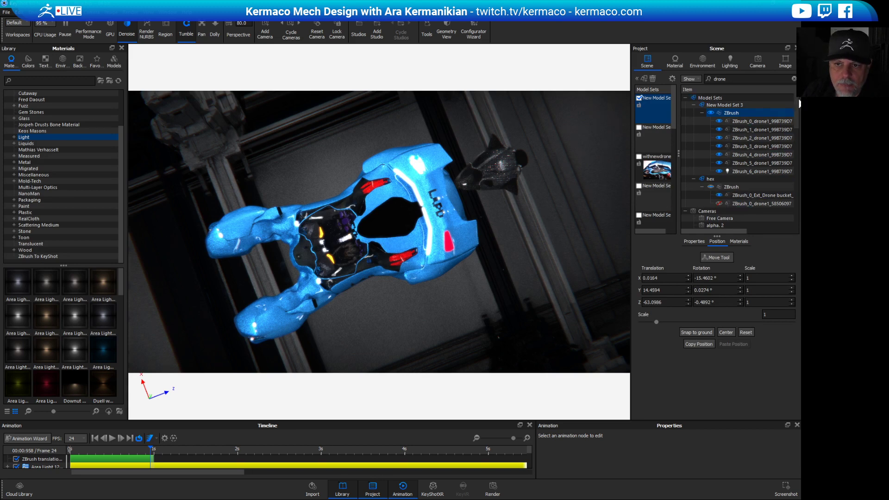
# Clear the drone filter from the scene list and show the hidden Cube #1 in the hex model set.
pyautogui.scroll(-2, 793, 101)
pyautogui.scroll(2, 794, 110)
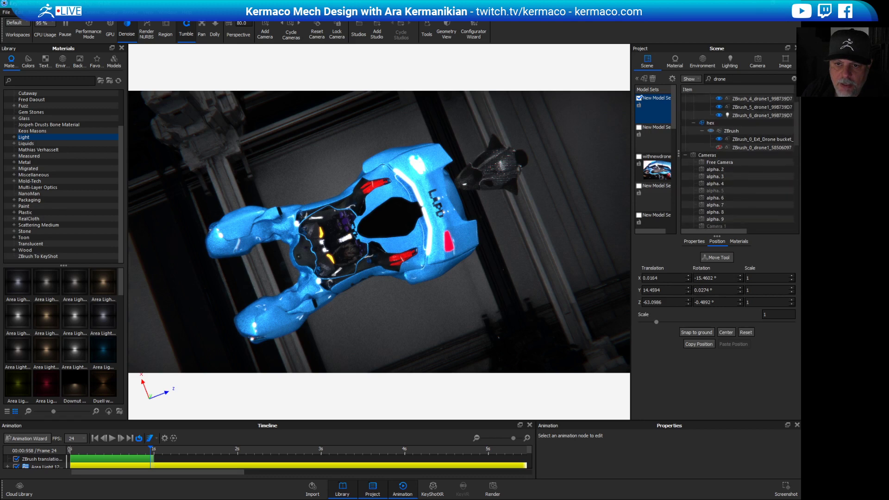
pyautogui.scroll(-5, 741, 162)
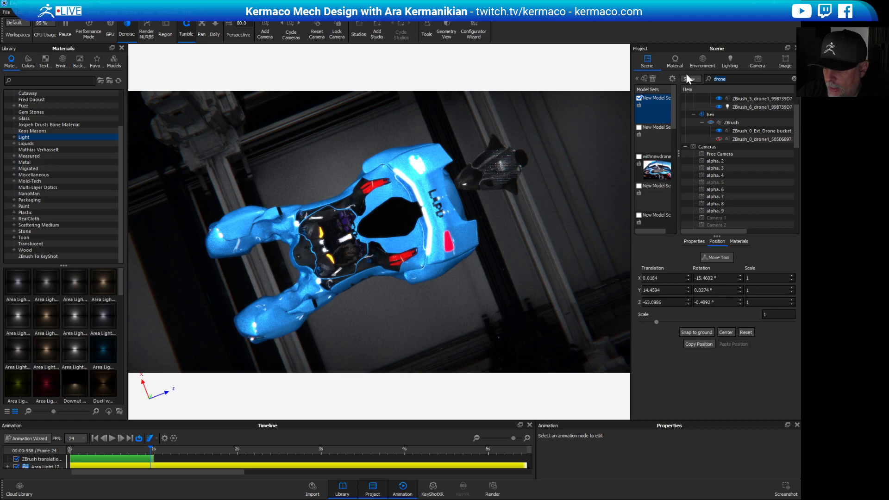
pyautogui.press('BackSpace')
pyautogui.click(771, 157)
pyautogui.click(498, 157)
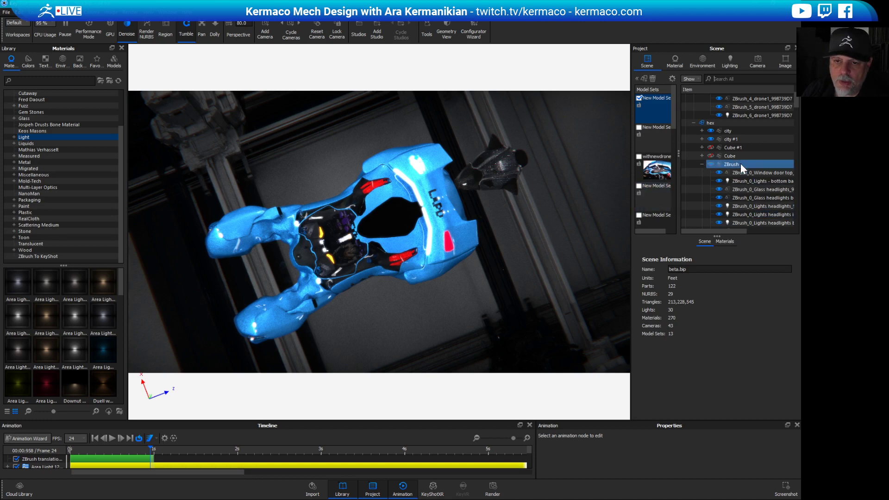
pyautogui.click(729, 131)
pyautogui.click(711, 147)
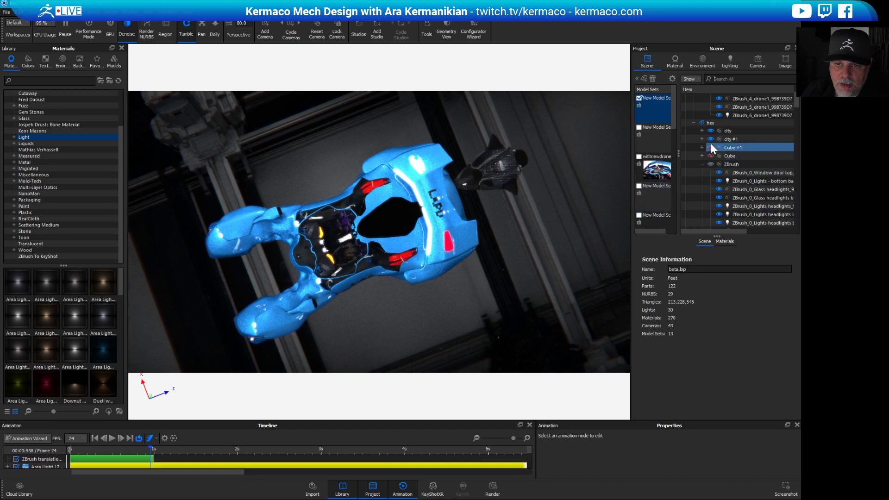
pyautogui.click(711, 147)
pyautogui.click(428, 187)
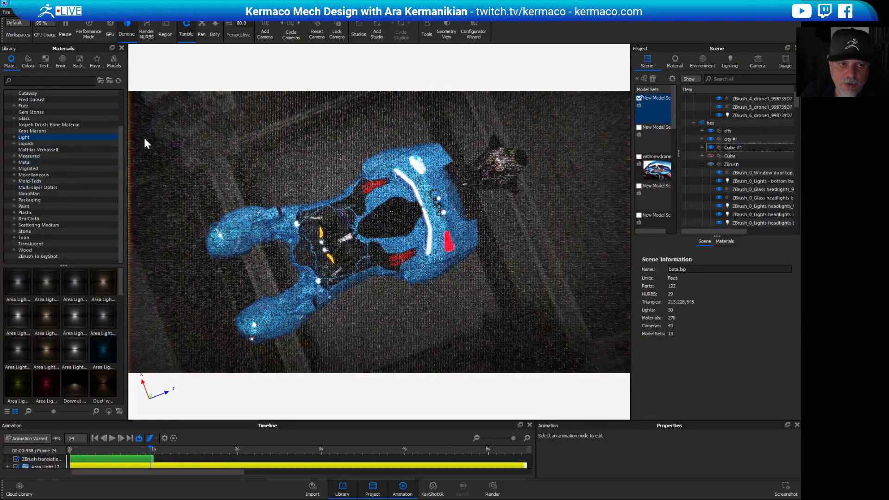
# Browse the material library and expand the Scattering Medium category to view its materials.
pyautogui.moveTo(121, 135); pyautogui.dragTo(126, 99)
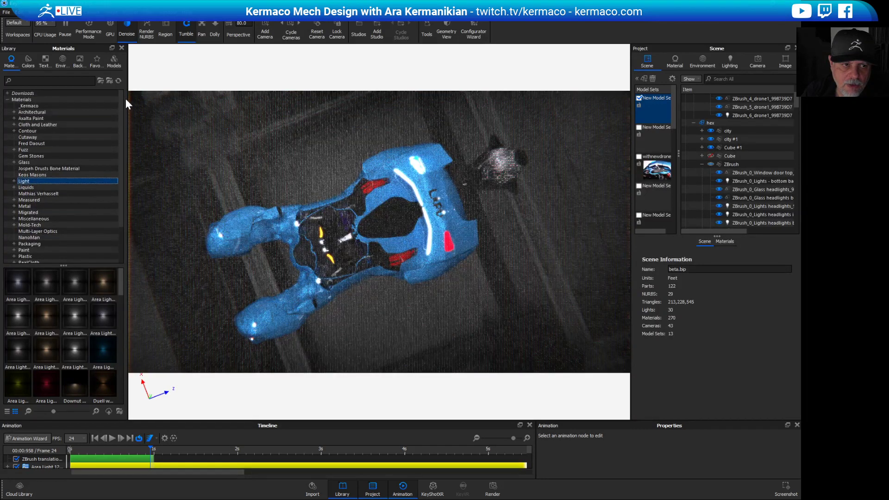
pyautogui.click(23, 100)
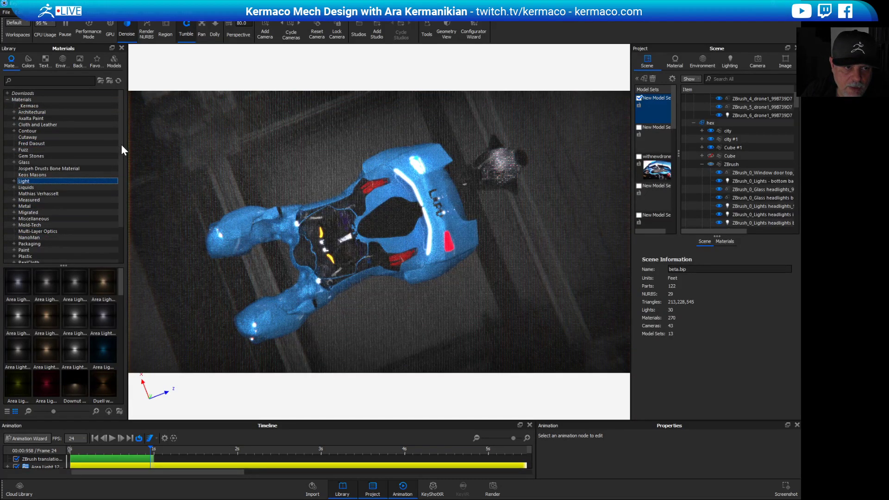
pyautogui.moveTo(121, 145); pyautogui.dragTo(124, 178)
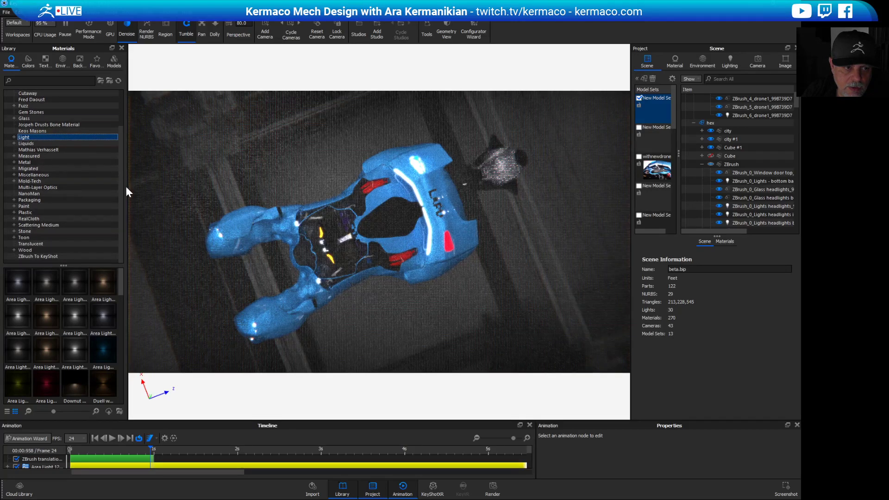
pyautogui.click(14, 225)
pyautogui.click(37, 224)
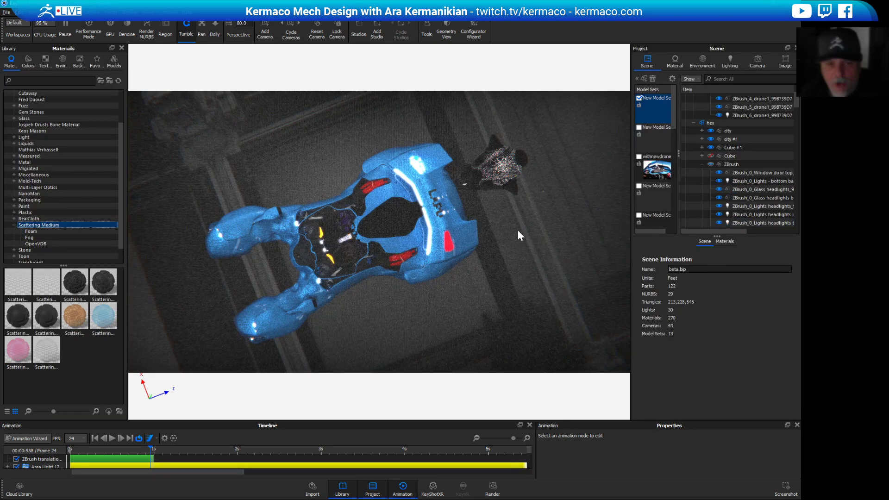
# Frame the car and drone from an elevated front three-quarter angle with the lit window panels behind them.
pyautogui.moveTo(517, 231); pyautogui.dragTo(312, 200)
pyautogui.moveTo(531, 287); pyautogui.dragTo(536, 234)
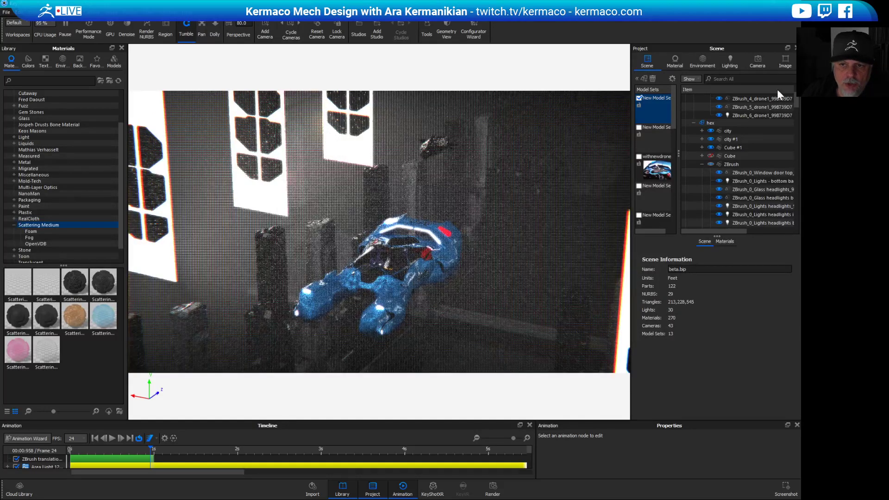
# Try depth of field on the beta. 5 camera.
pyautogui.click(784, 62)
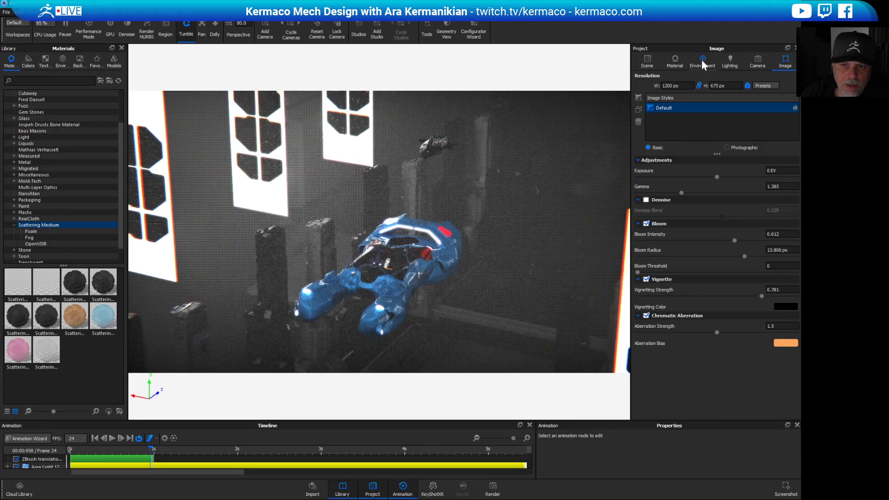
pyautogui.click(757, 61)
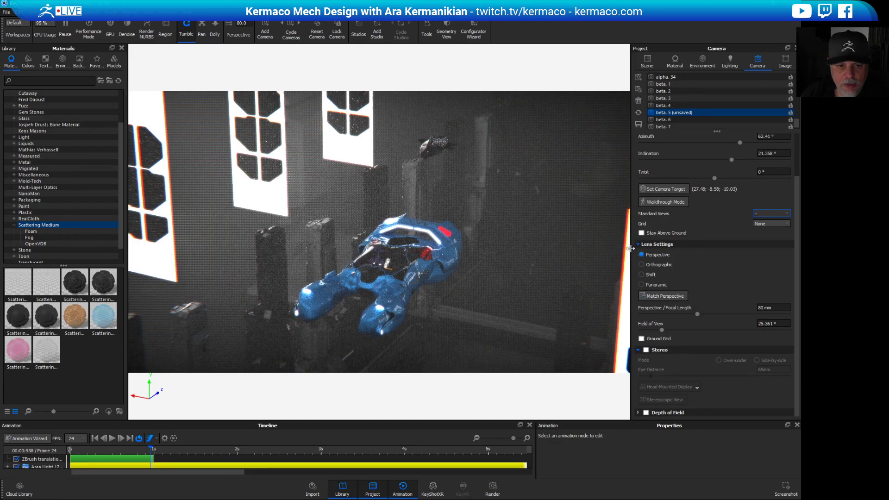
pyautogui.click(646, 412)
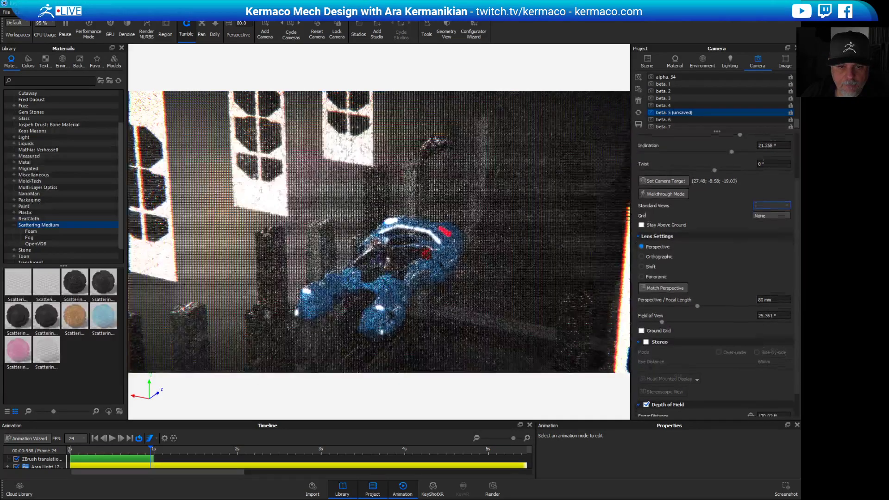
pyautogui.scroll(-2, 793, 301)
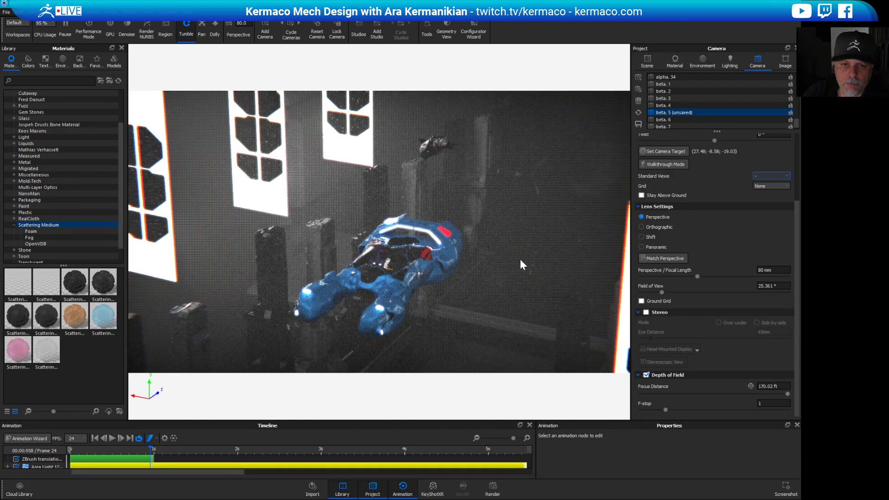
pyautogui.click(646, 374)
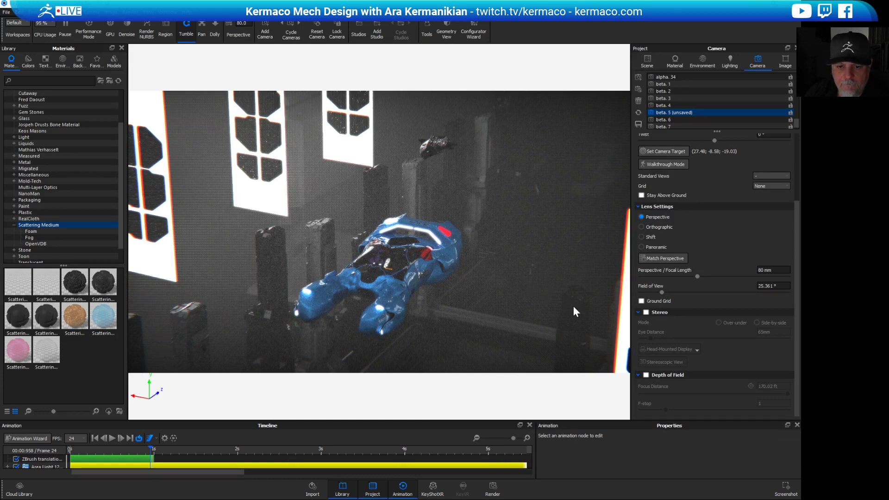
# Save a screenshot of the front three-quarter view without depth of field.
pyautogui.click(786, 487)
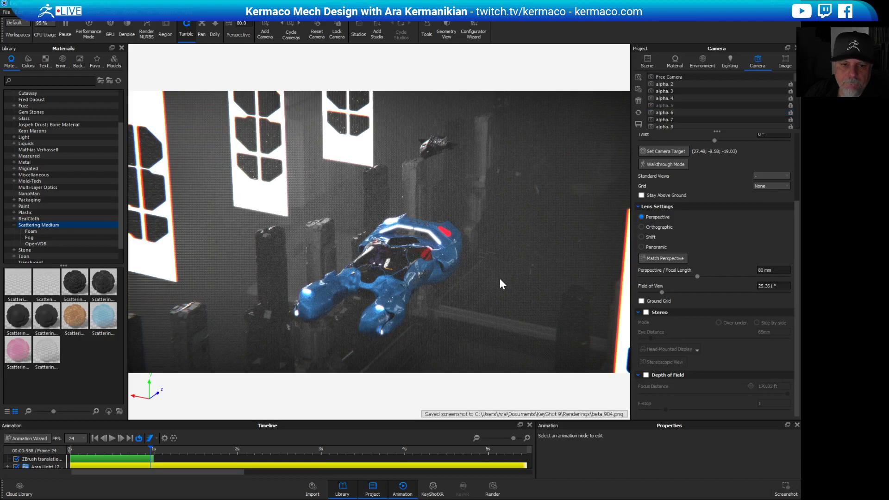
# Move the animation playhead to 1 second, frame 25.
pyautogui.moveTo(499, 279); pyautogui.dragTo(532, 250)
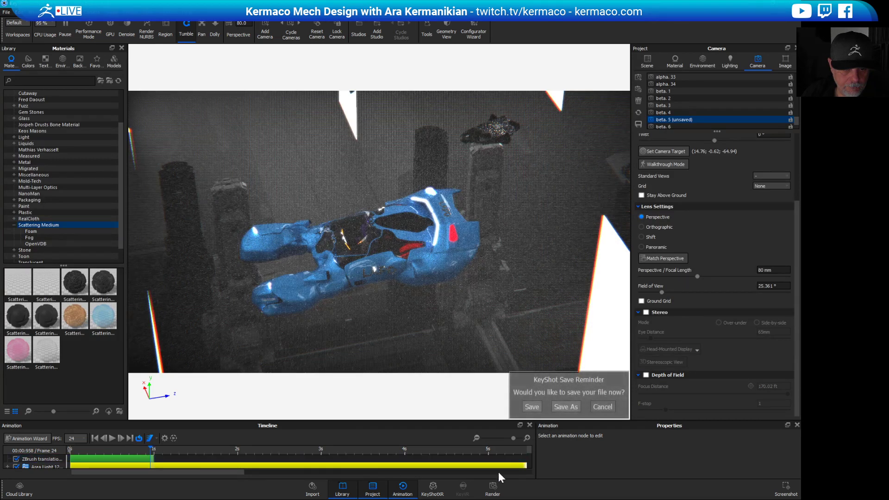
pyautogui.scroll(-3, 530, 456)
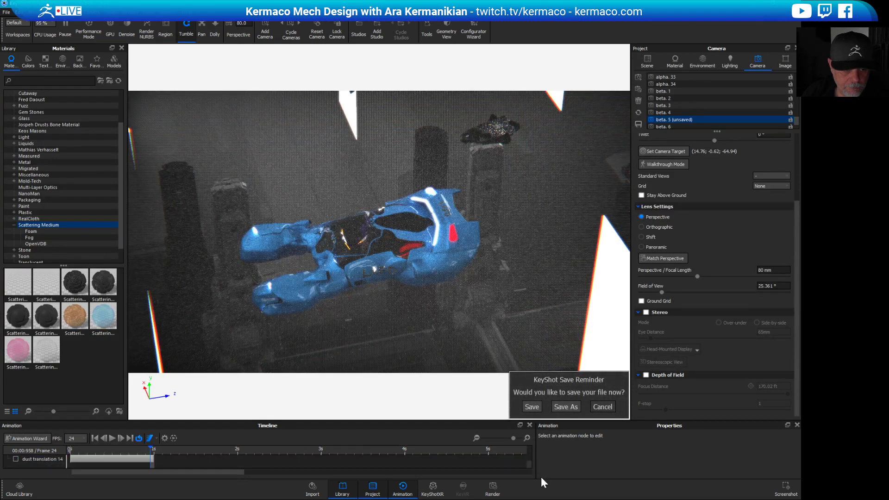
pyautogui.scroll(3, 529, 458)
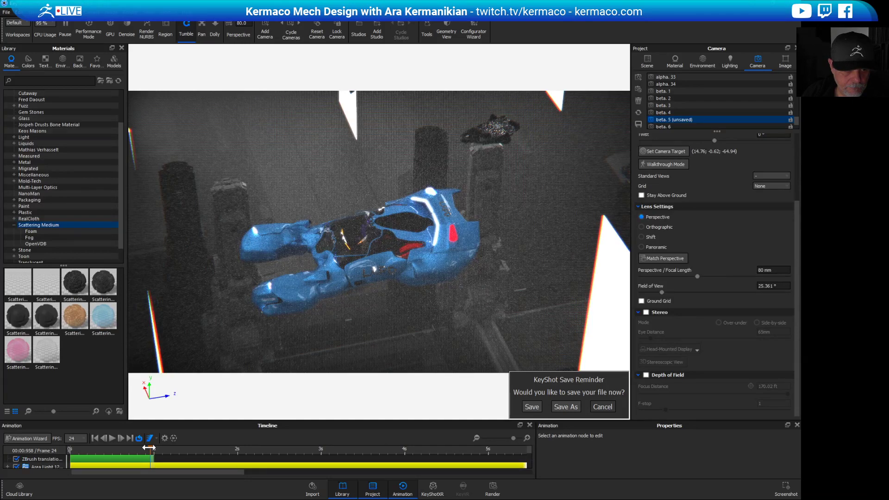
pyautogui.moveTo(151, 446)
pyautogui.mouseDown()
pyautogui.moveTo(142, 446)
pyautogui.moveTo(150, 446)
pyautogui.mouseUp()
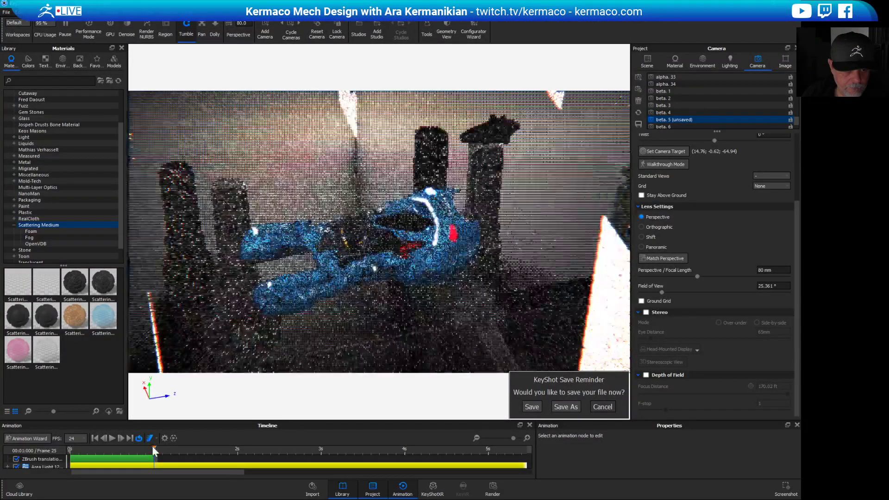
pyautogui.moveTo(150, 446); pyautogui.dragTo(153, 446)
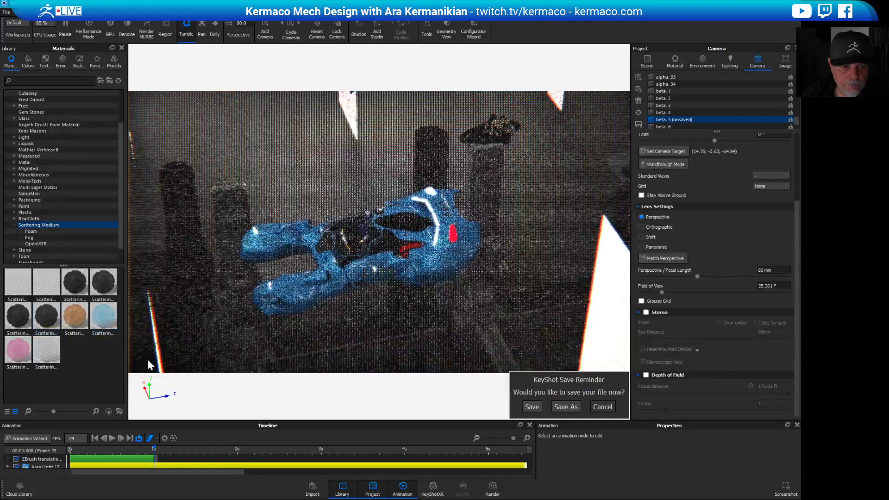
pyautogui.click(155, 438)
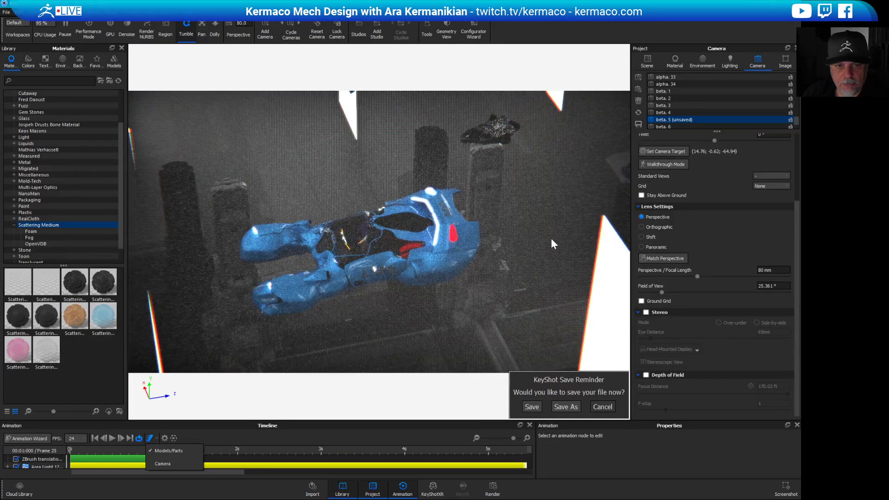
pyautogui.click(541, 226)
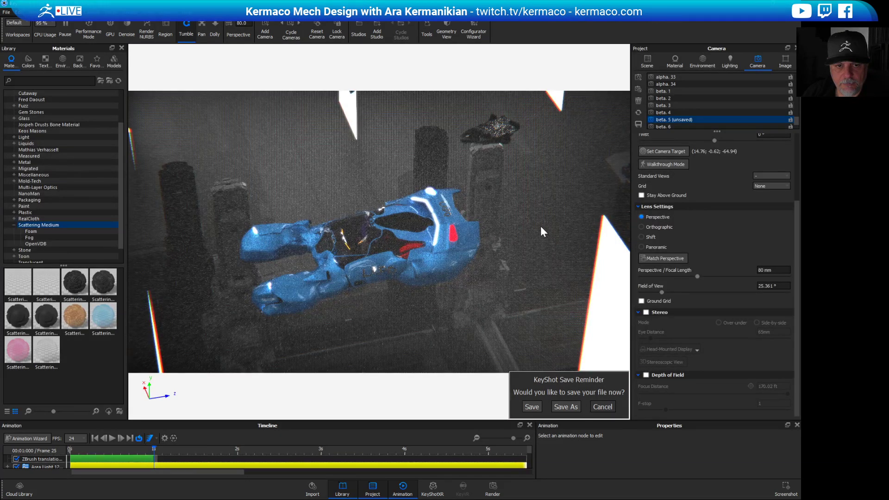
# Fine-tune the side view framing of the car and drone and save a screenshot of it.
pyautogui.moveTo(531, 213); pyautogui.dragTo(537, 221, button='middle')
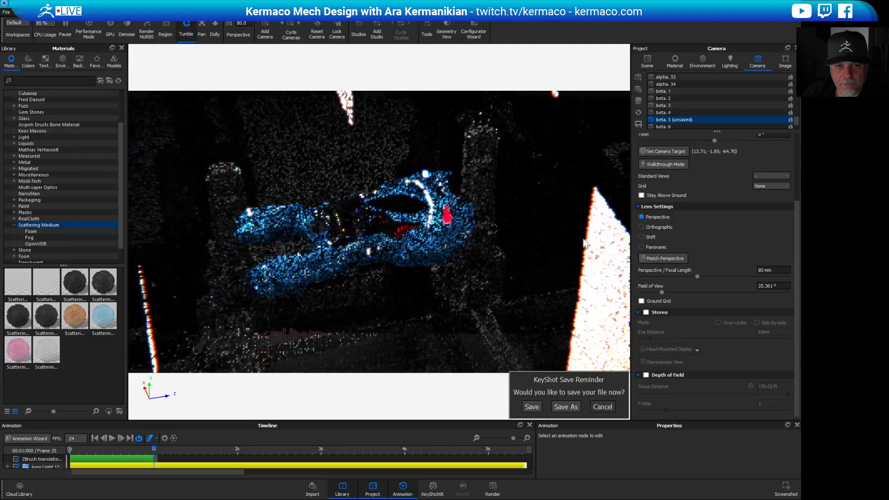
pyautogui.moveTo(569, 220); pyautogui.dragTo(541, 206)
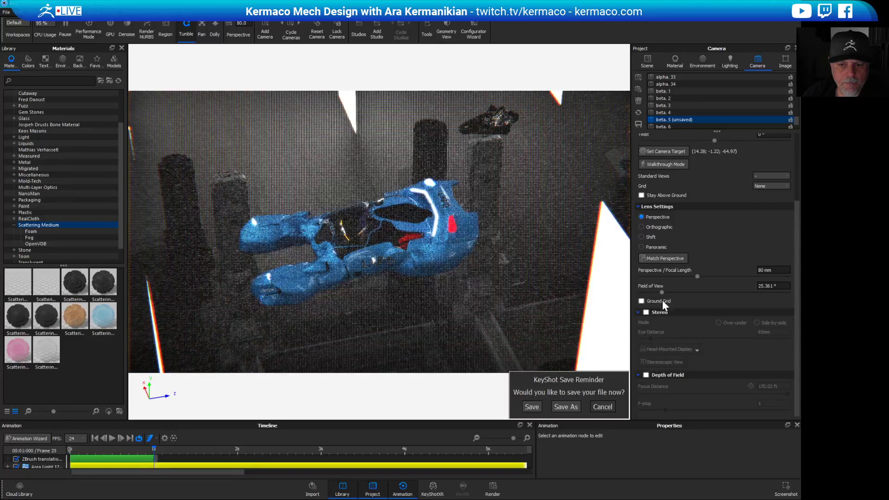
pyautogui.click(786, 487)
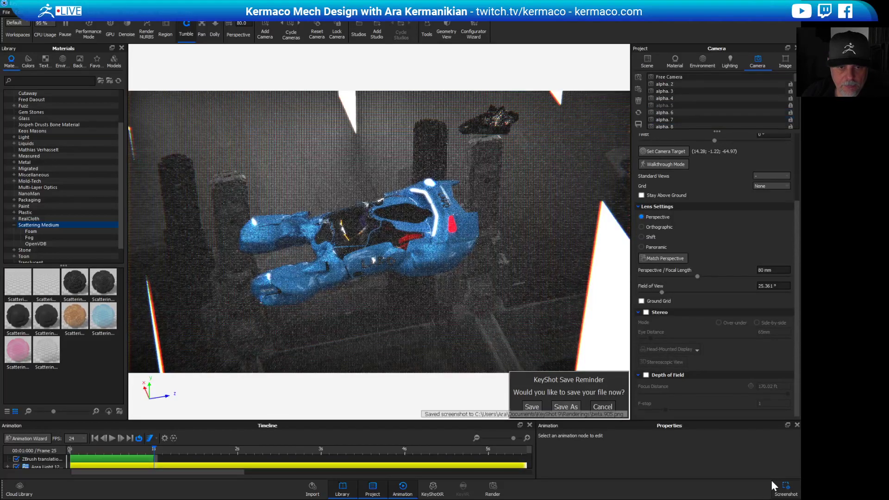
# Frame the car from a raised rear angle and set the camera's focal length to 35 mm.
pyautogui.moveTo(486, 259); pyautogui.dragTo(492, 206)
pyautogui.moveTo(482, 250); pyautogui.dragTo(685, 243)
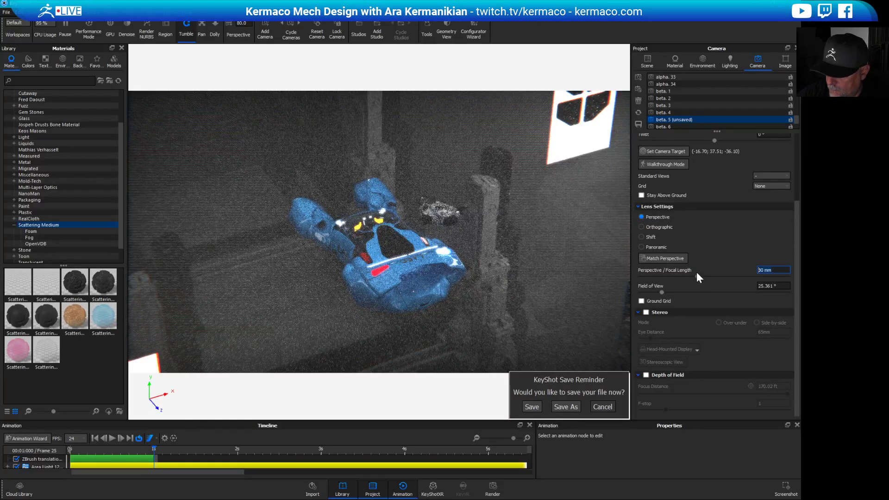
pyautogui.write('35')
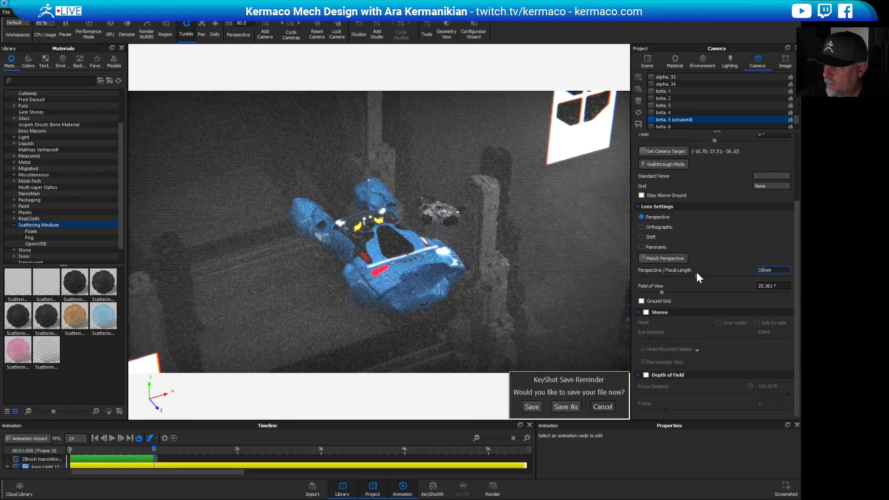
pyautogui.press('Return')
pyautogui.moveTo(223, 288); pyautogui.dragTo(579, 287)
pyautogui.scroll(2, 492, 304)
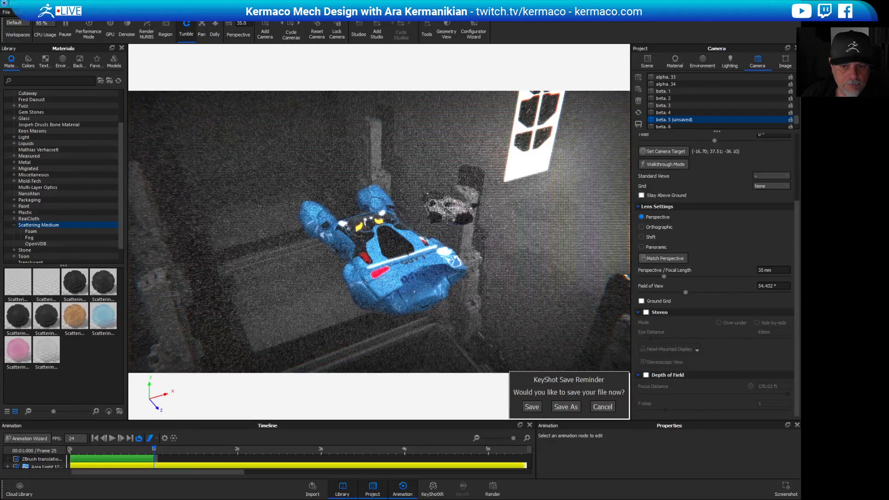
# Save a screenshot of the raised rear view and dismiss the reminder to save the file.
pyautogui.press('p')
pyautogui.moveTo(482, 313); pyautogui.dragTo(560, 139)
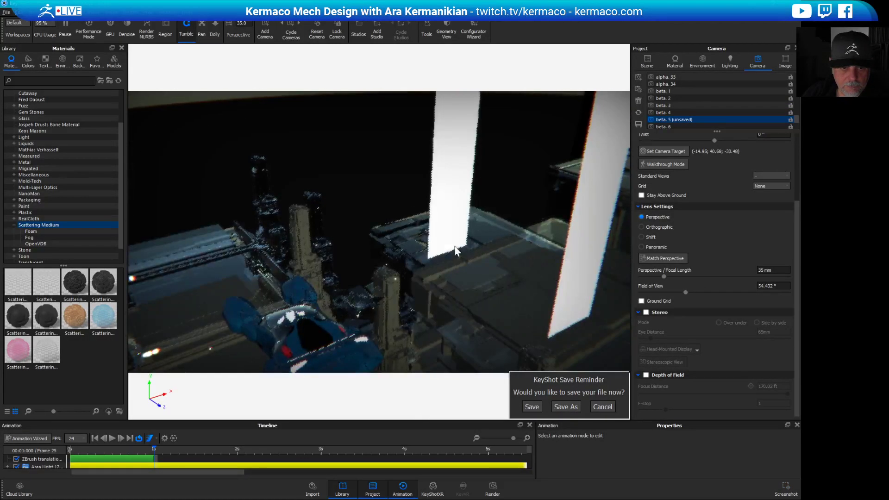
pyautogui.moveTo(421, 211); pyautogui.dragTo(434, 316)
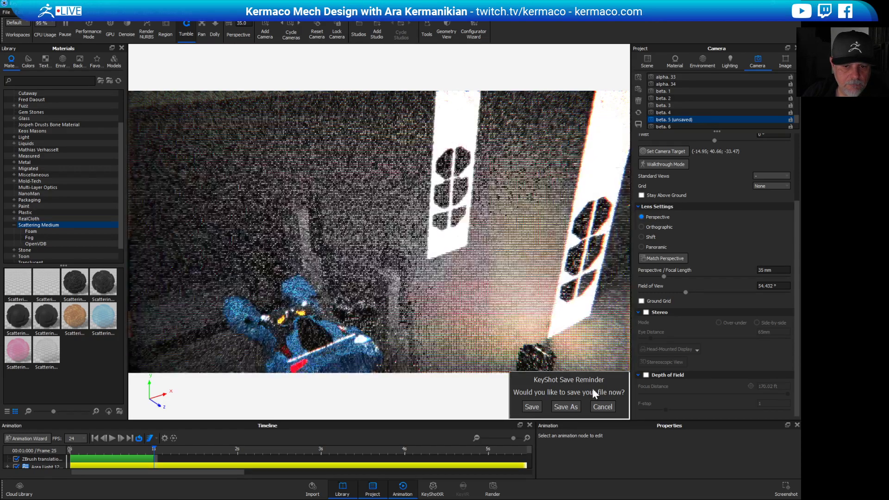
pyautogui.click(603, 406)
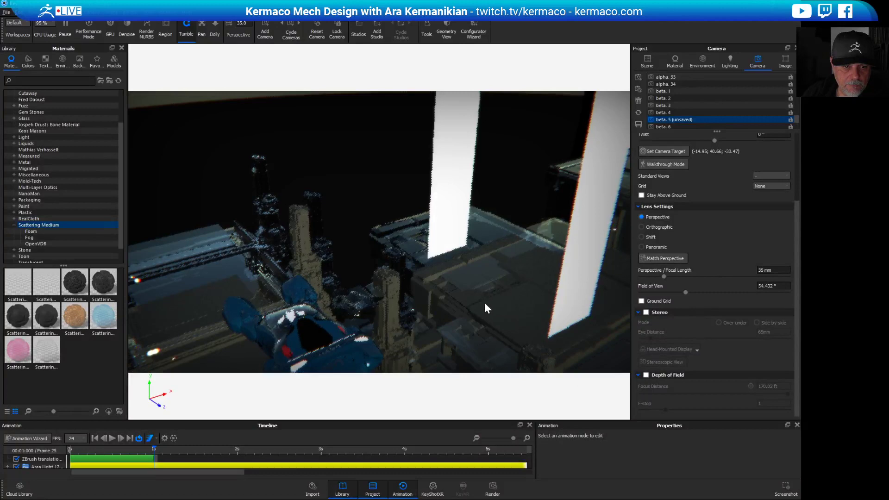
# Pull the camera far back and examine the overall extent of the city scene around the car.
pyautogui.moveTo(278, 292); pyautogui.dragTo(404, 194)
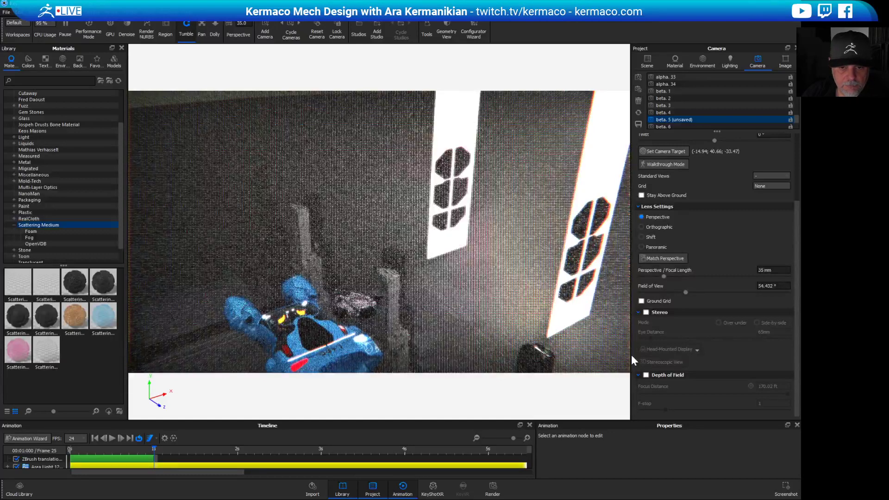
pyautogui.keyDown('alt'); pyautogui.moveTo(619, 360); pyautogui.dragTo(373, 258, button='right'); pyautogui.keyUp('alt')
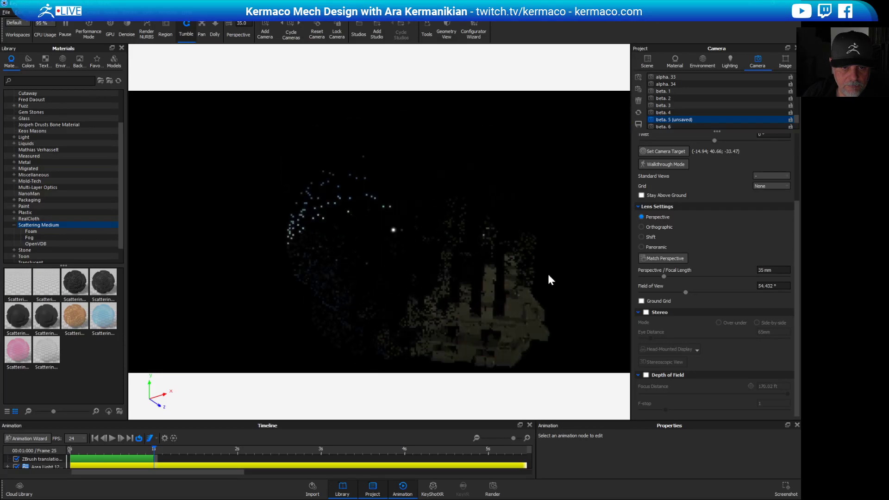
pyautogui.keyDown('alt'); pyautogui.moveTo(547, 278); pyautogui.dragTo(295, 218, button='right'); pyautogui.keyUp('alt')
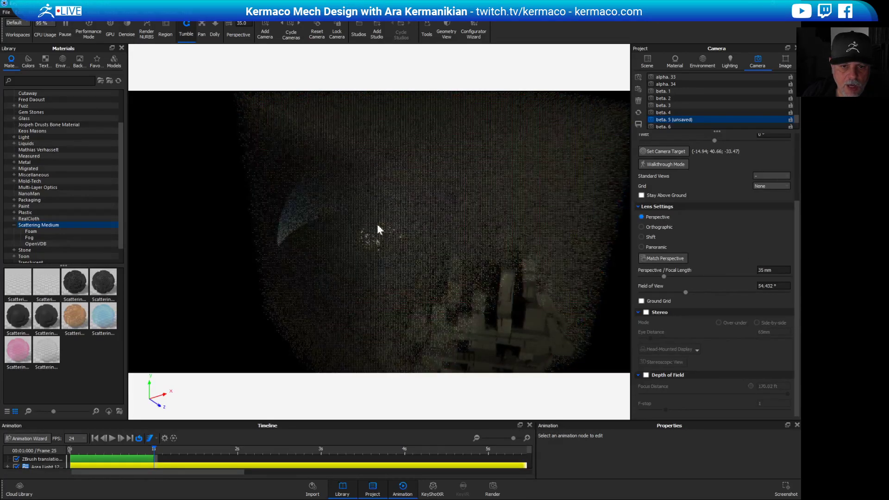
pyautogui.keyDown('alt'); pyautogui.moveTo(382, 281); pyautogui.dragTo(525, 252); pyautogui.keyUp('alt')
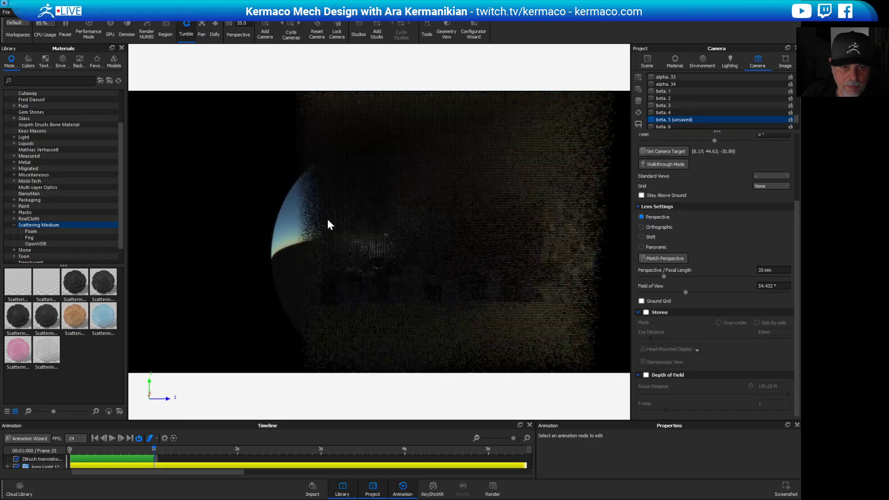
pyautogui.keyDown('alt'); pyautogui.moveTo(377, 257); pyautogui.dragTo(296, 202); pyautogui.keyUp('alt')
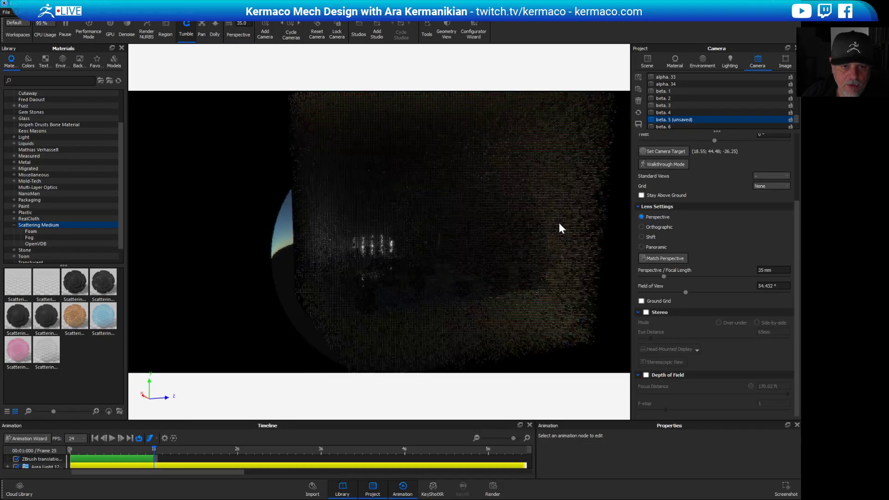
pyautogui.moveTo(412, 192); pyautogui.dragTo(202, 193, button='middle')
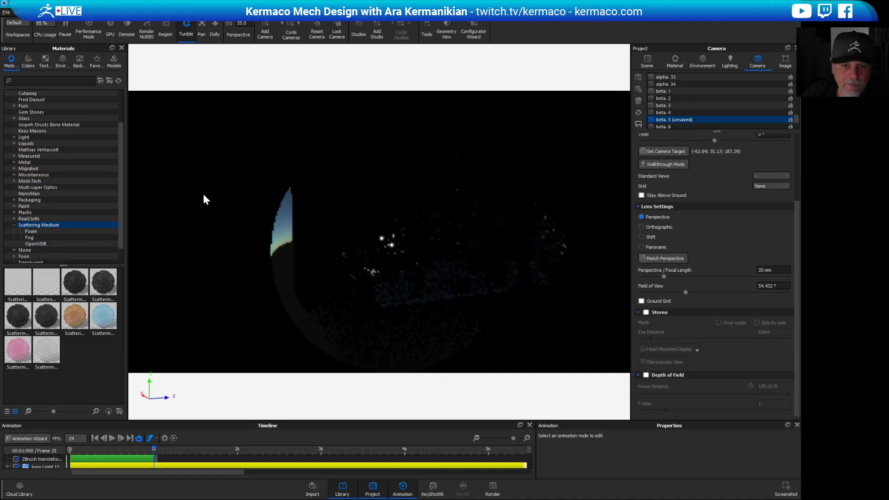
pyautogui.keyDown('alt'); pyautogui.moveTo(202, 193); pyautogui.dragTo(522, 282, button='right'); pyautogui.keyUp('alt')
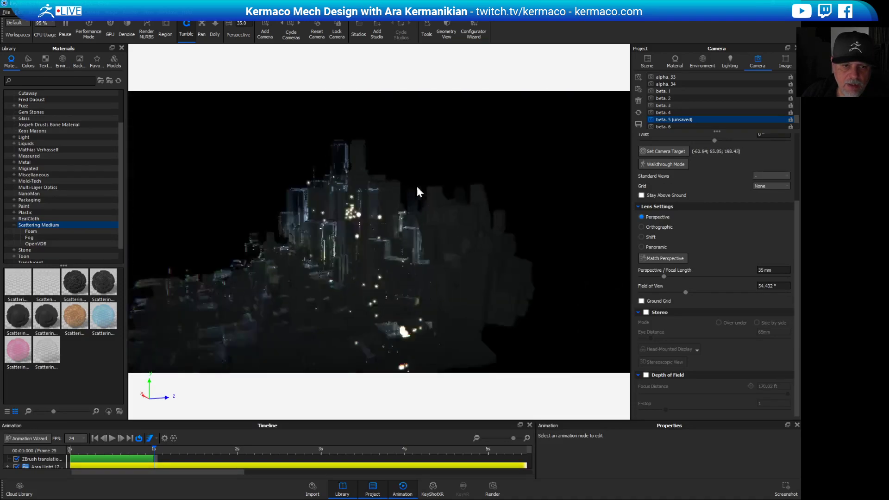
# Frame the car head-on from a distance with light panels and towers on both sides, and save a screenshot.
pyautogui.moveTo(417, 186); pyautogui.dragTo(315, 230, button='middle')
pyautogui.moveTo(427, 262); pyautogui.dragTo(429, 196)
pyautogui.moveTo(428, 191); pyautogui.dragTo(485, 262, button='middle')
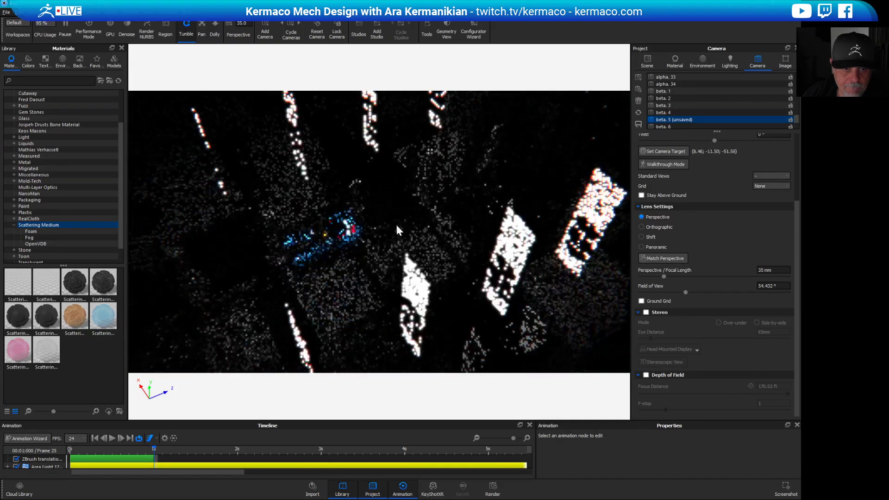
pyautogui.moveTo(388, 253); pyautogui.dragTo(445, 243, button='middle')
pyautogui.moveTo(444, 246); pyautogui.dragTo(525, 209)
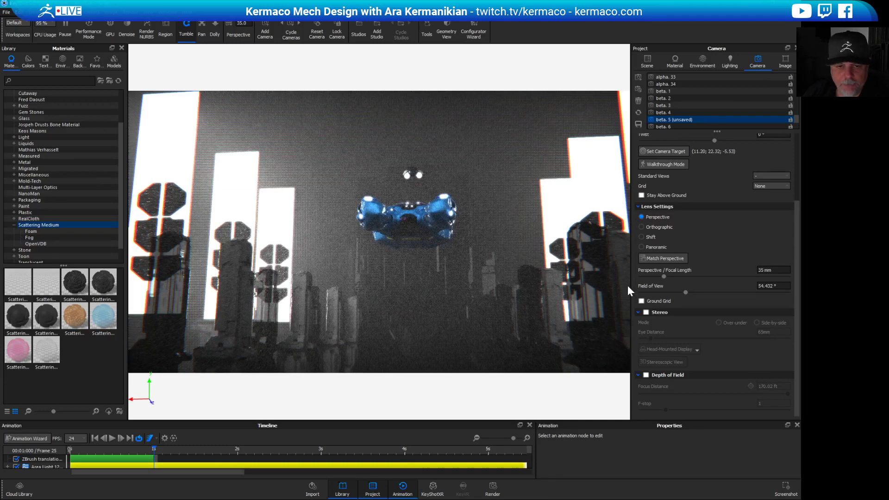
pyautogui.click(788, 492)
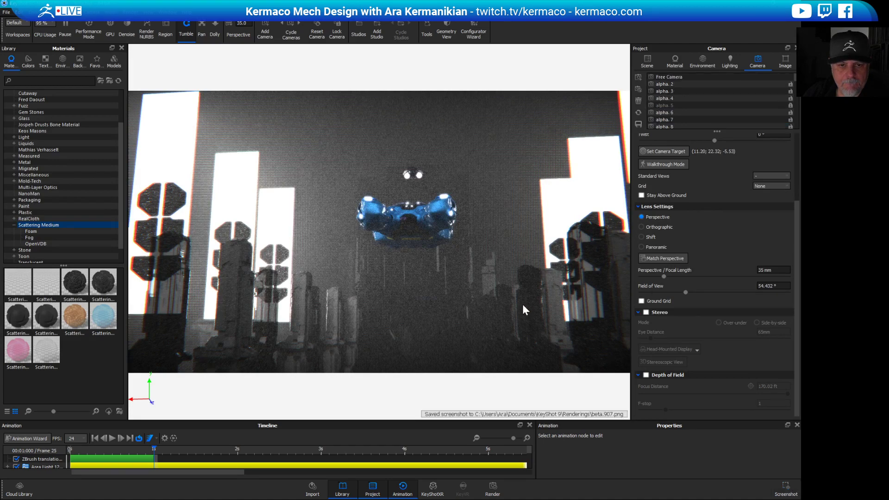
# Bring the camera in for a low front close-up of the car with the drone behind it, and save a screenshot.
pyautogui.moveTo(504, 282); pyautogui.dragTo(573, 237)
pyautogui.moveTo(574, 238); pyautogui.dragTo(553, 291, button='middle')
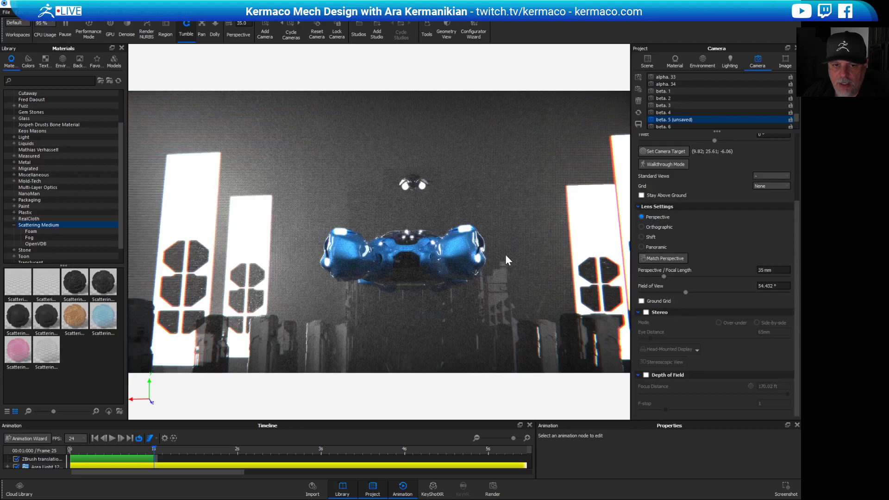
pyautogui.scroll(6, 517, 260)
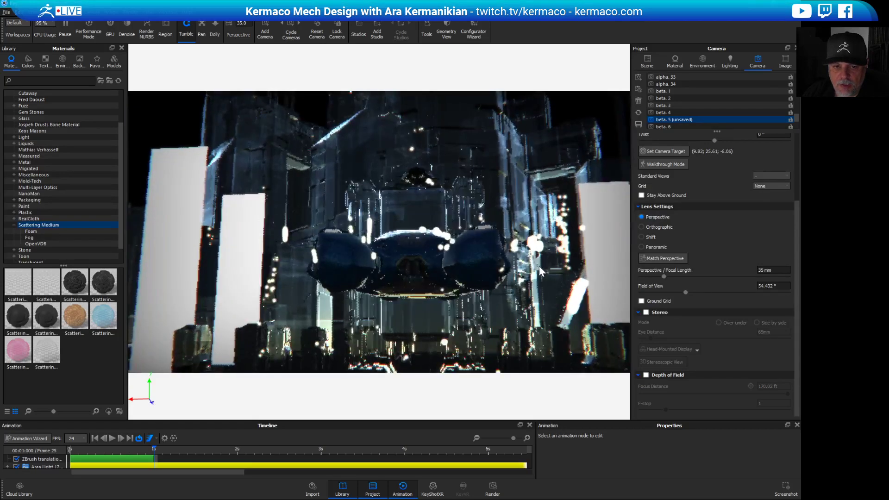
pyautogui.moveTo(581, 290); pyautogui.dragTo(562, 167)
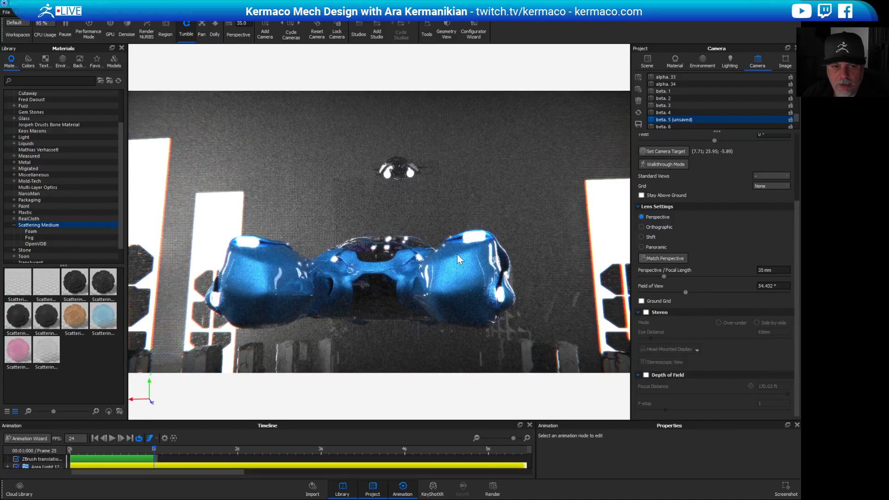
pyautogui.click(787, 486)
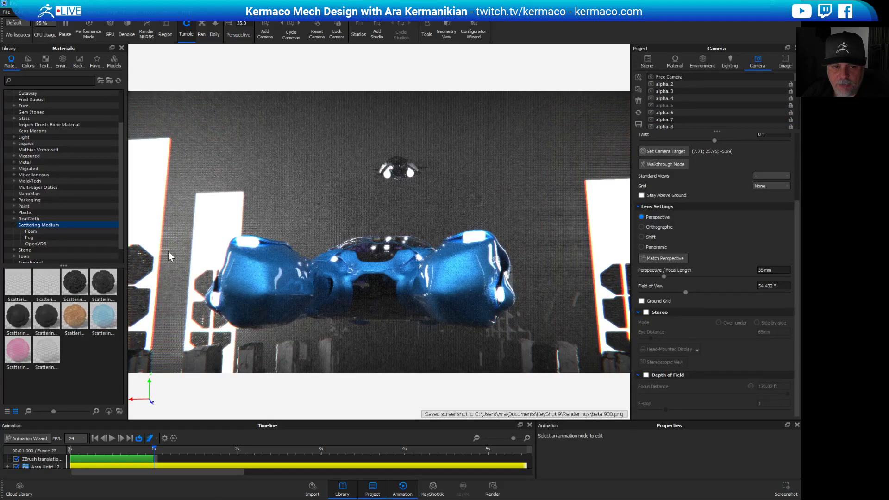
# Reframe the car from a raised front three-quarter angle.
pyautogui.moveTo(596, 296); pyautogui.dragTo(587, 259)
pyautogui.scroll(-5, 456, 271)
pyautogui.moveTo(457, 271); pyautogui.dragTo(431, 165, button='middle')
pyautogui.moveTo(431, 166); pyautogui.dragTo(624, 279)
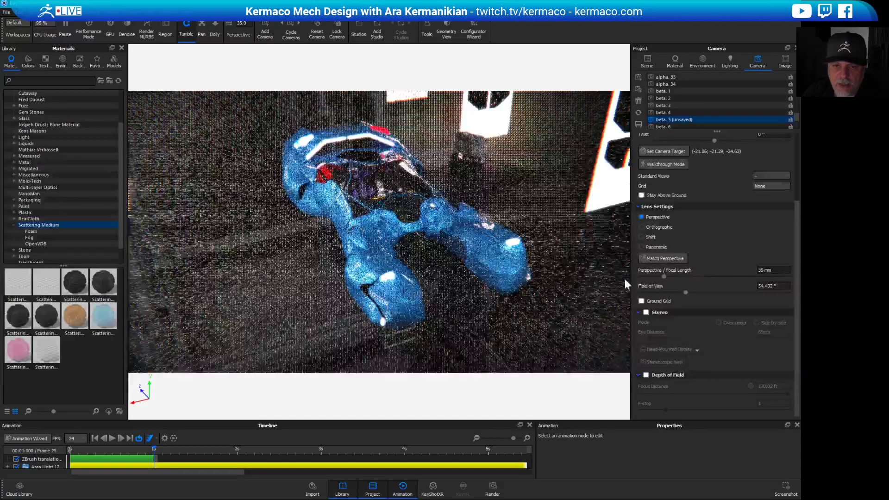
# Review the saved beta cameras, including beta. 4, beta. 2, beta. 5, beta. 10 and beta. 11, finishing on beta. 12.
pyautogui.click(696, 111)
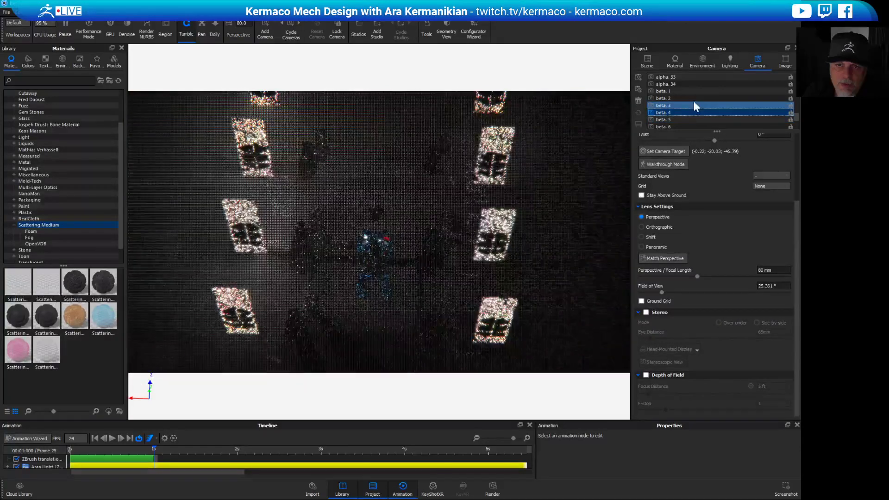
pyautogui.click(701, 99)
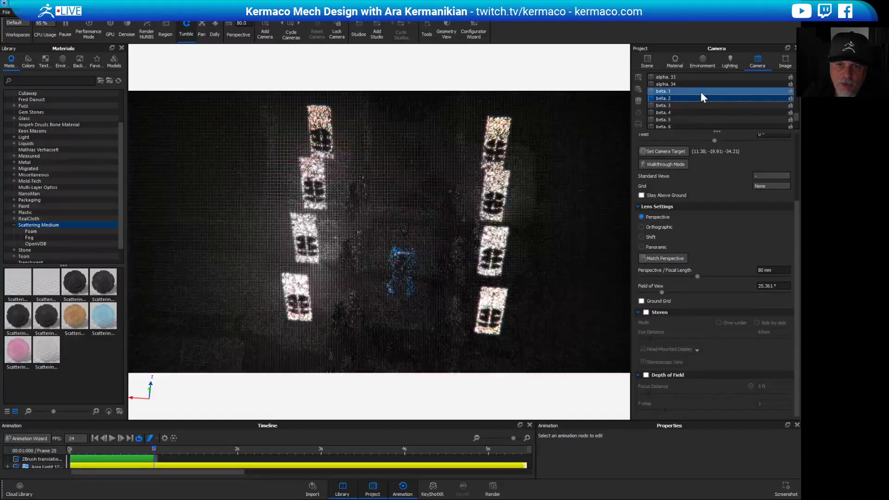
pyautogui.click(707, 118)
pyautogui.click(721, 119)
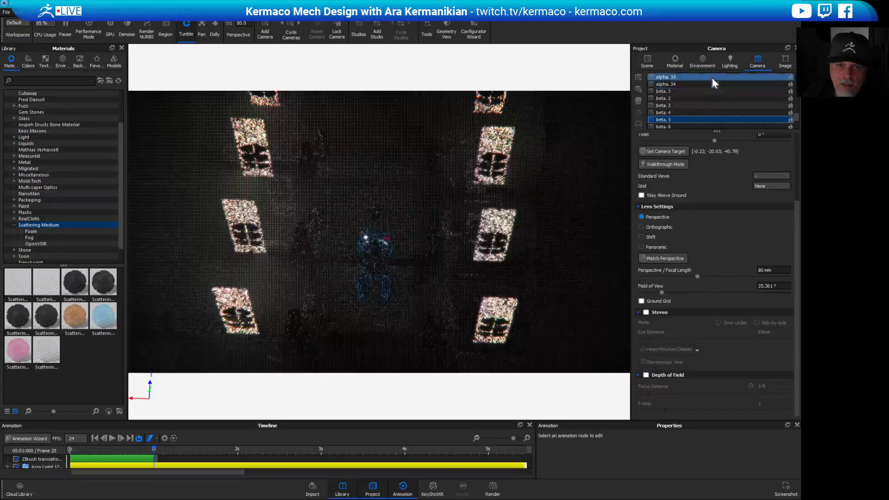
pyautogui.scroll(-2, 798, 121)
pyautogui.scroll(-1, 798, 122)
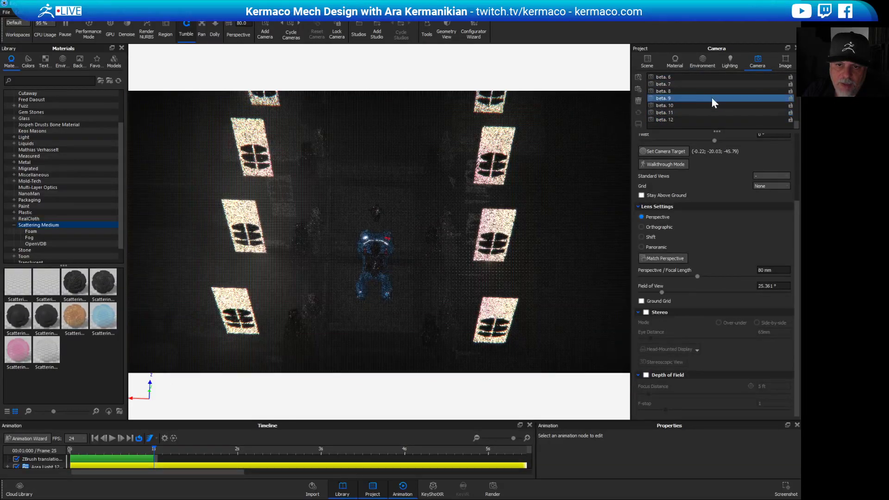
pyautogui.click(716, 105)
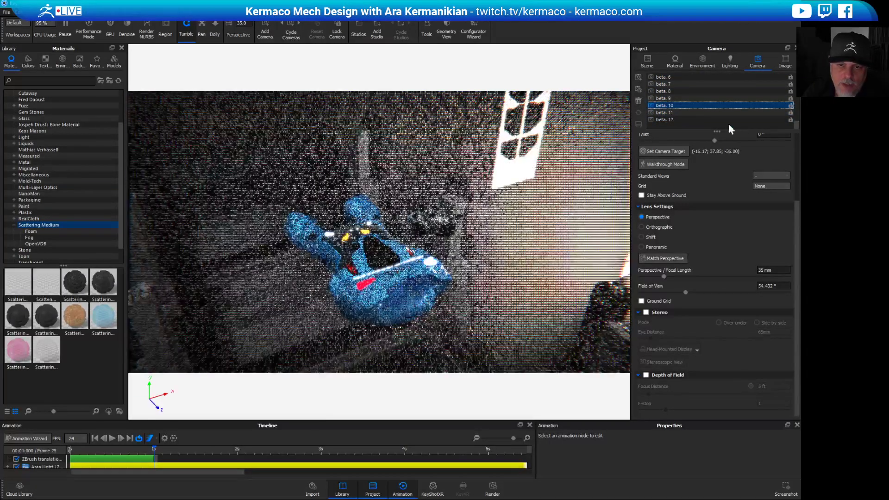
pyautogui.click(685, 112)
pyautogui.click(691, 119)
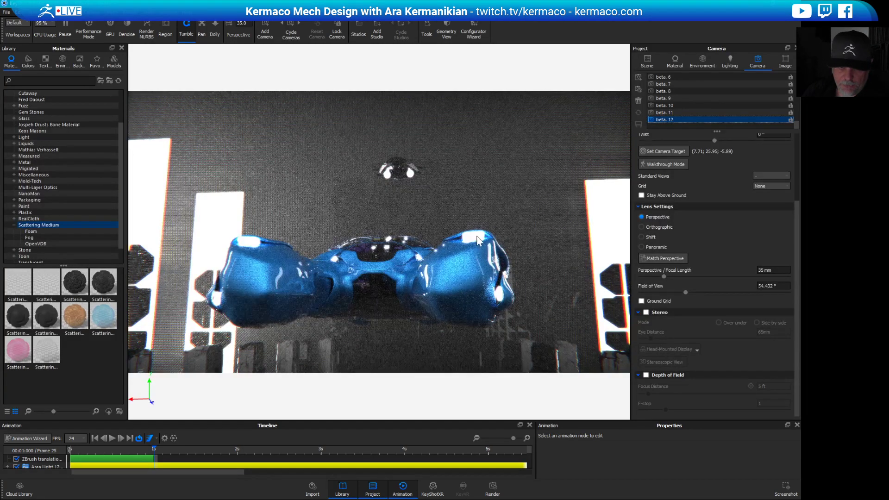
# Frame the car head-on from slightly above with the drone behind it, and check the still image render output settings.
pyautogui.moveTo(487, 220); pyautogui.dragTo(427, 194)
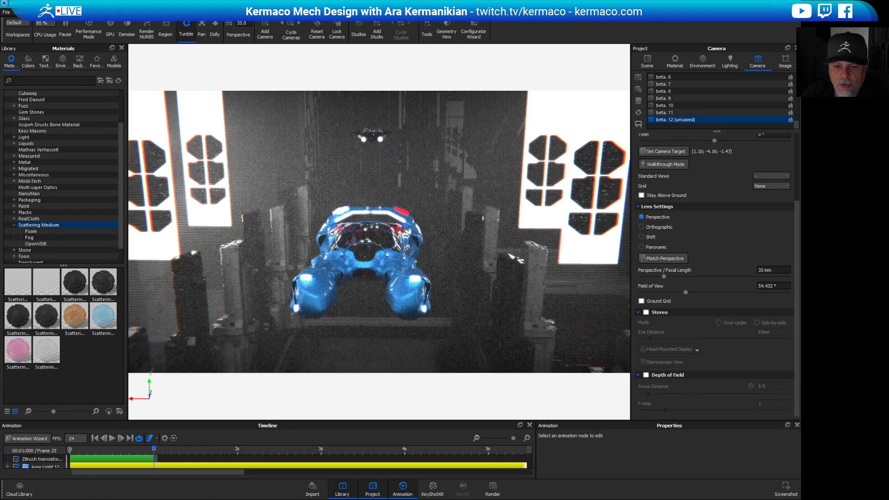
pyautogui.click(493, 487)
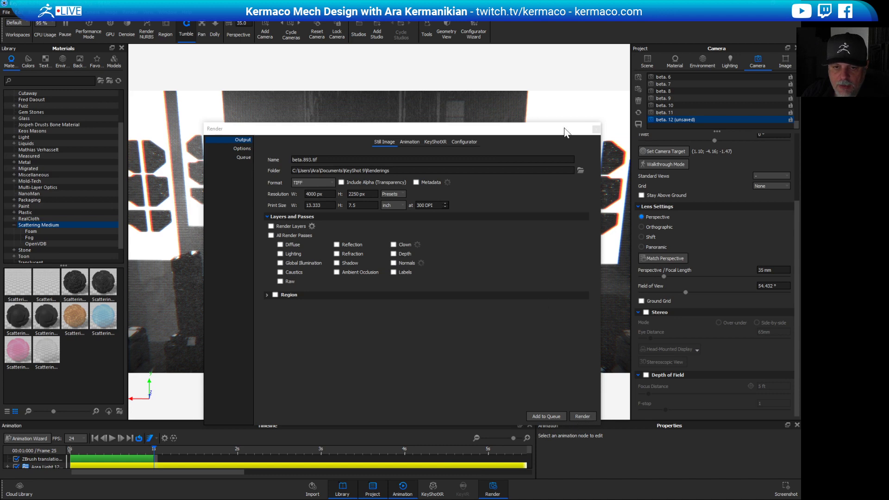
pyautogui.click(595, 130)
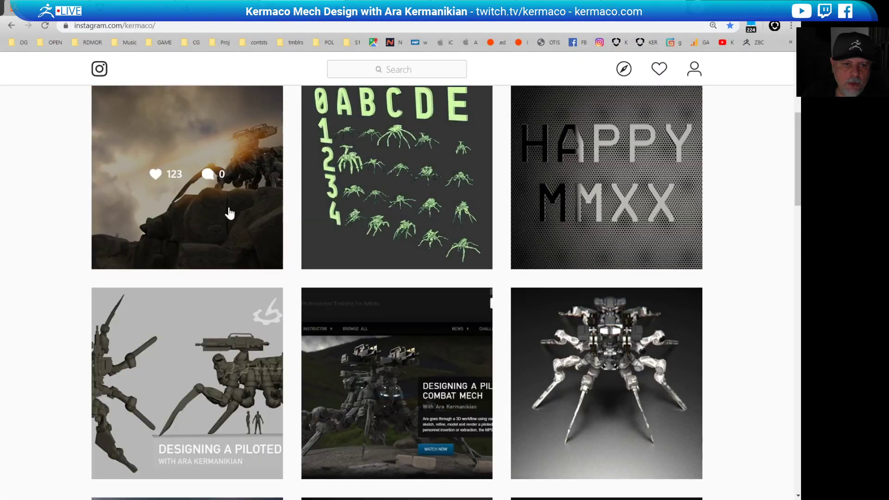
# View the mech action render post and browse the kermaco Instagram profile, and return to KeyShot.
pyautogui.click(229, 193)
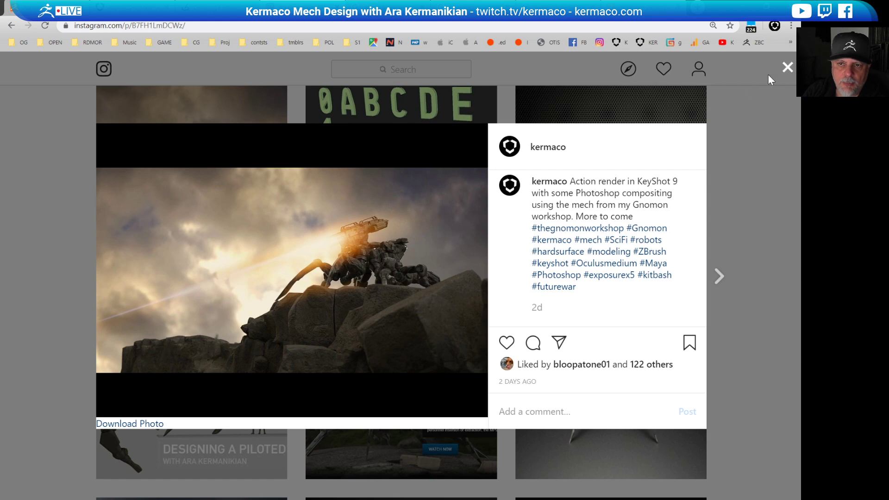
pyautogui.click(787, 67)
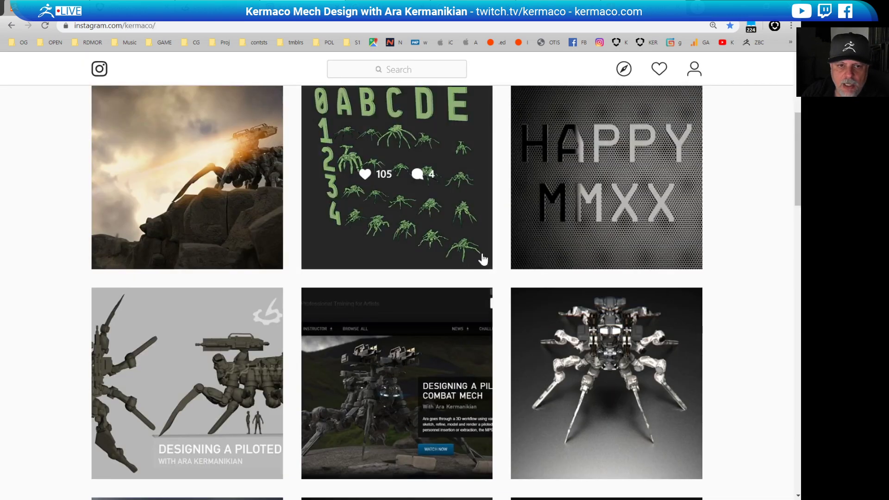
pyautogui.moveTo(797, 158); pyautogui.dragTo(799, 141)
pyautogui.scroll(4, 790, 123)
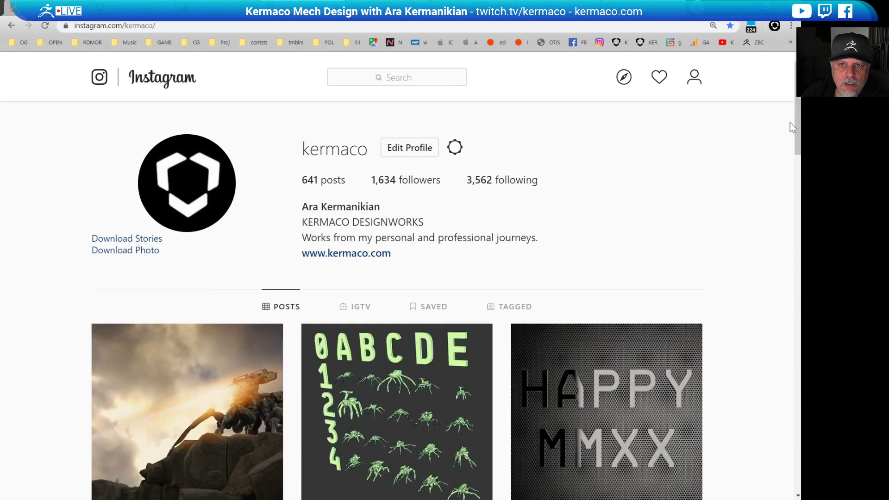
pyautogui.scroll(-4, 793, 181)
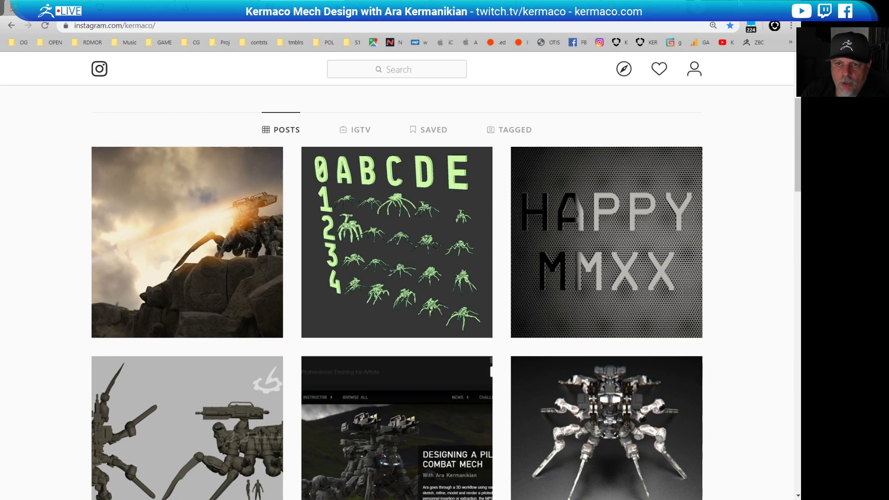
pyautogui.hotkey('alt', 'Tab')
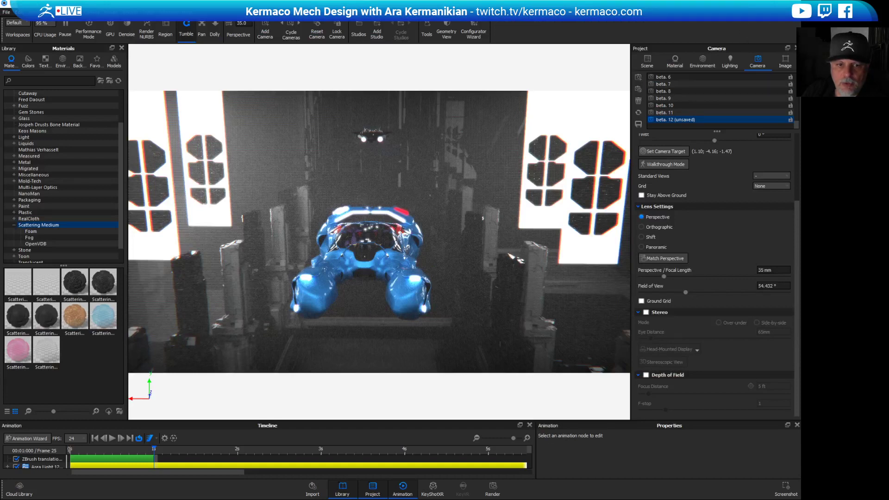
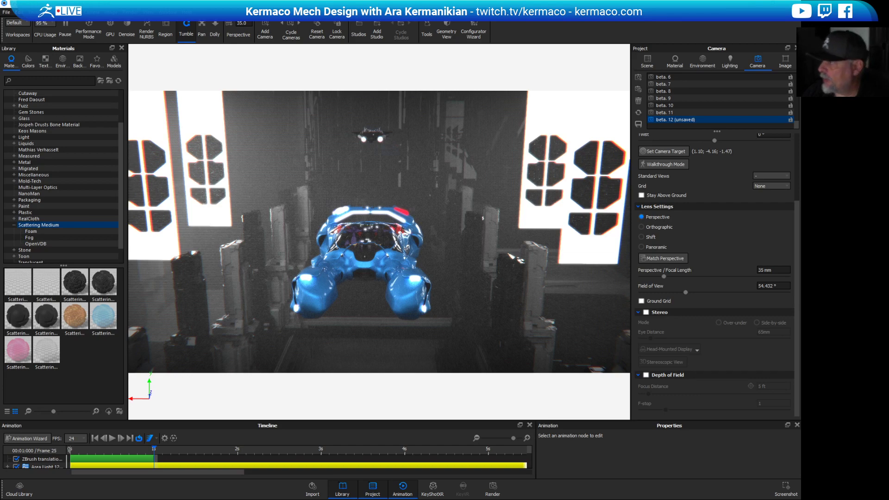
# Switch to the browser and show The Gnomon Workshop's Designing a Piloted Combat Mech tutorial page.
pyautogui.hotkey('alt', 'Tab')
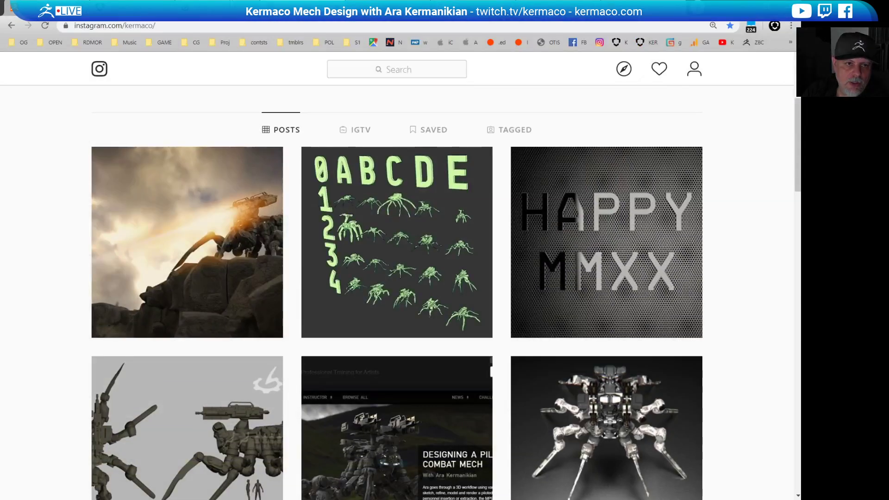
pyautogui.click(208, 5)
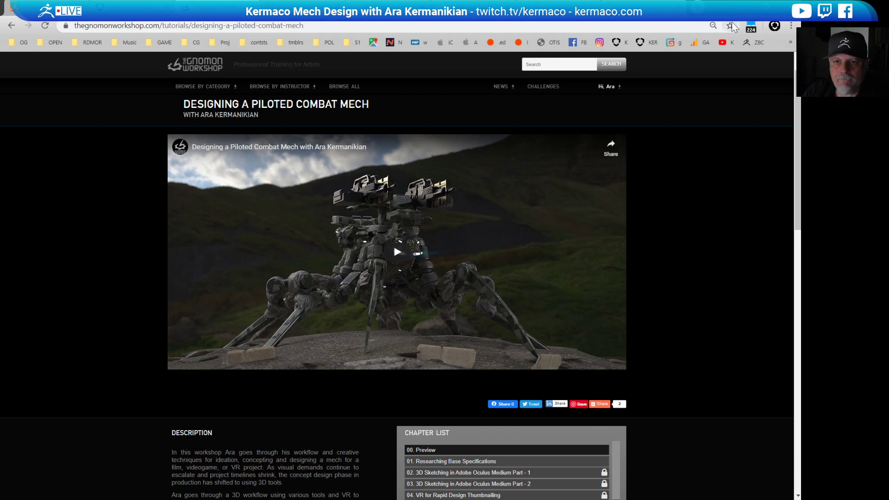
# Return to KeyShot and view the blue flying car scene from the side and from high above.
pyautogui.click(743, 7)
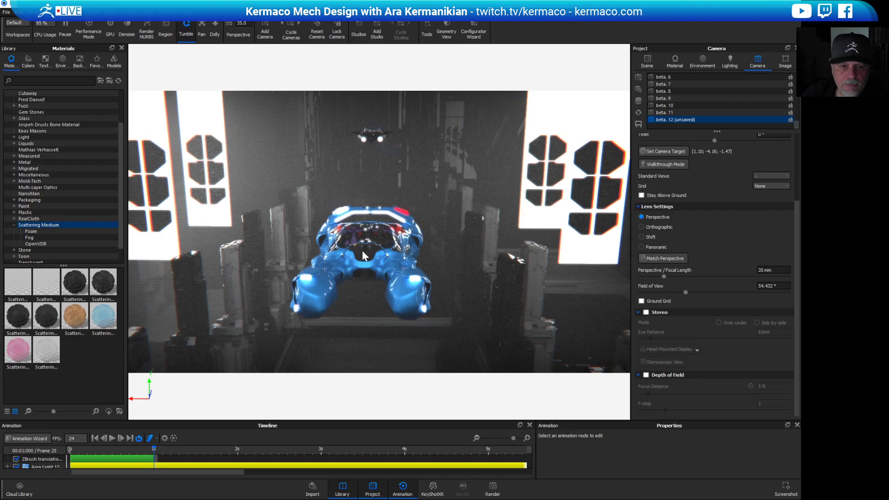
pyautogui.moveTo(506, 260); pyautogui.dragTo(519, 220)
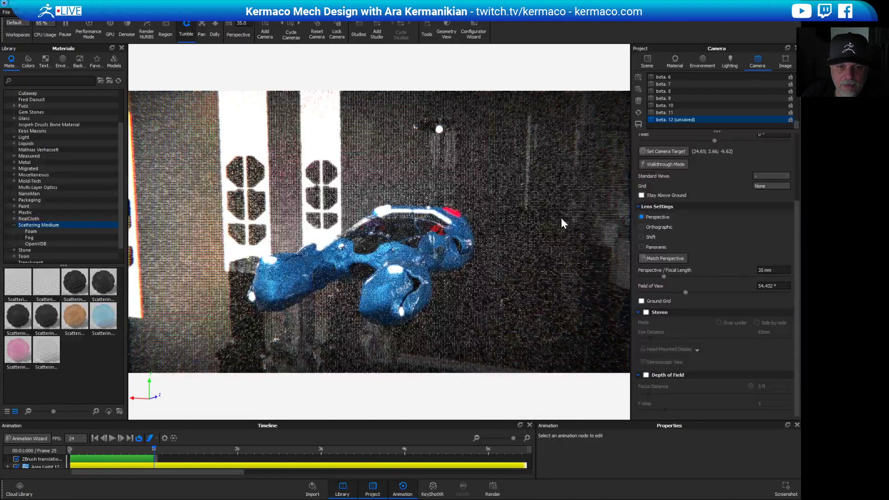
pyautogui.moveTo(560, 200); pyautogui.dragTo(520, 292)
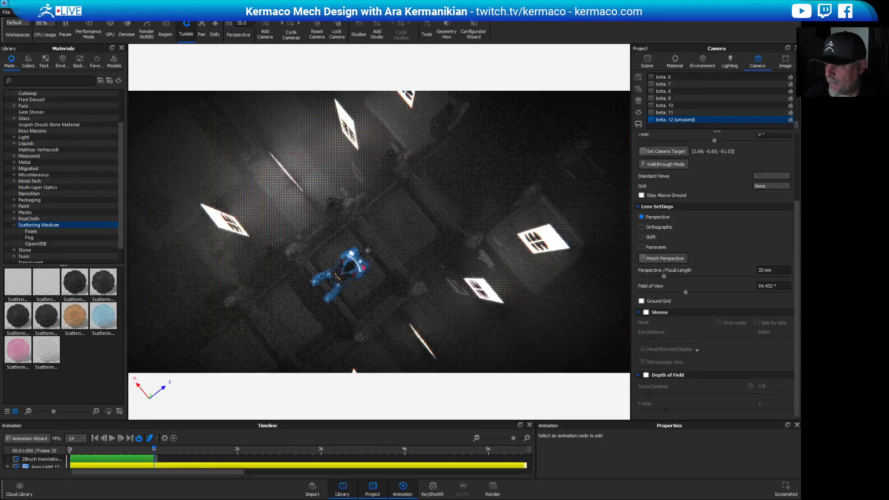
pyautogui.hotkey('alt', 'Tab')
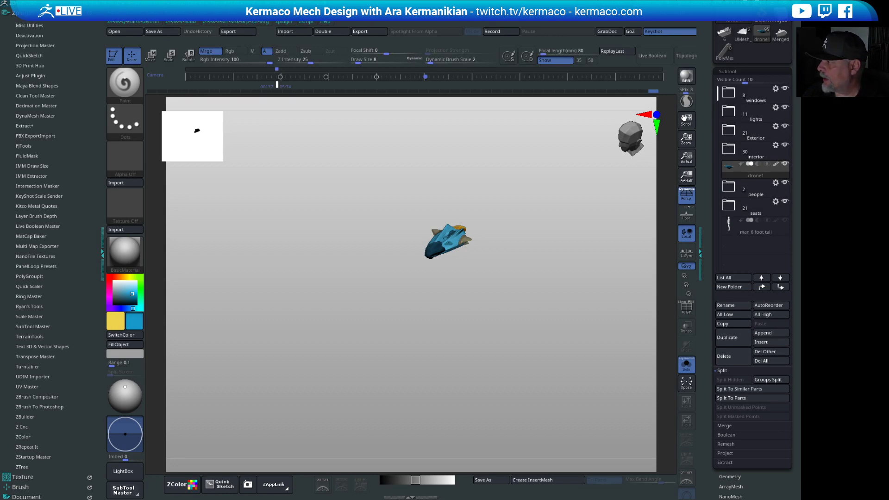
pyautogui.hotkey('alt', 'Tab')
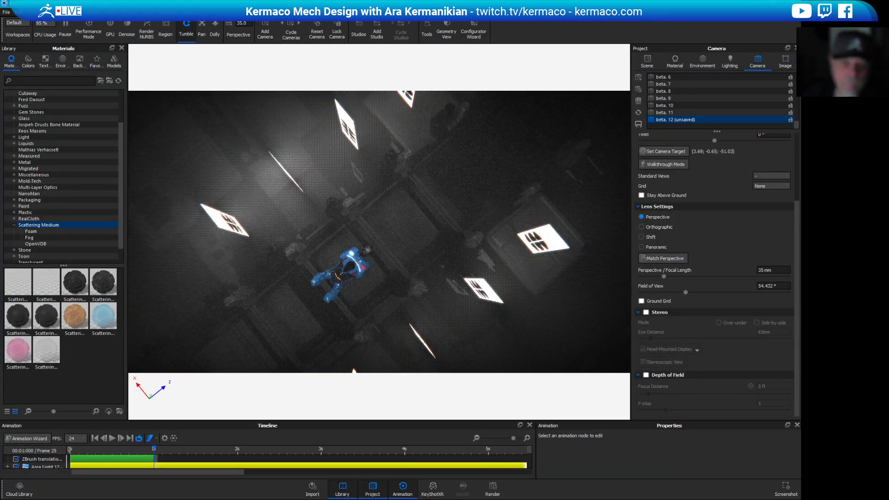
pyautogui.moveTo(479, 229)
pyautogui.mouseDown()
pyautogui.moveTo(507, 226)
pyautogui.moveTo(538, 252)
pyautogui.moveTo(571, 184)
pyautogui.moveTo(468, 234)
pyautogui.mouseUp()
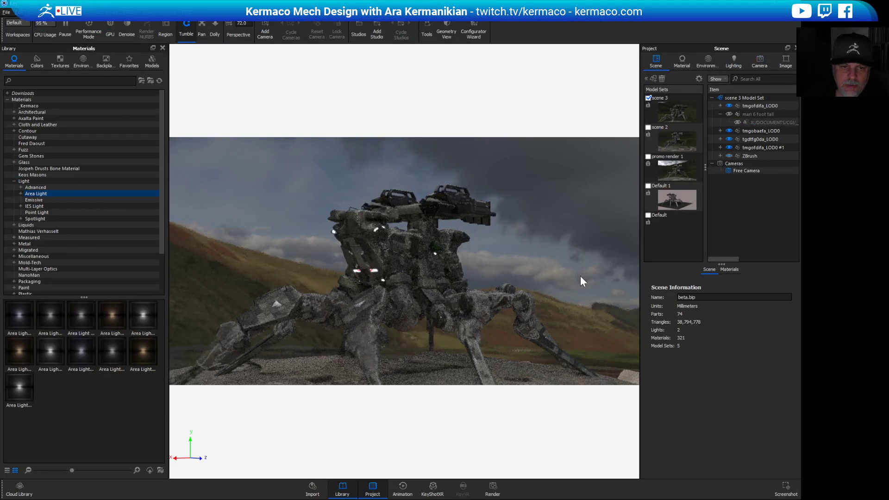
# Bring up the combat mech scene and inspect the mech from the front and both sides.
pyautogui.click(19, 12)
pyautogui.click(37, 100)
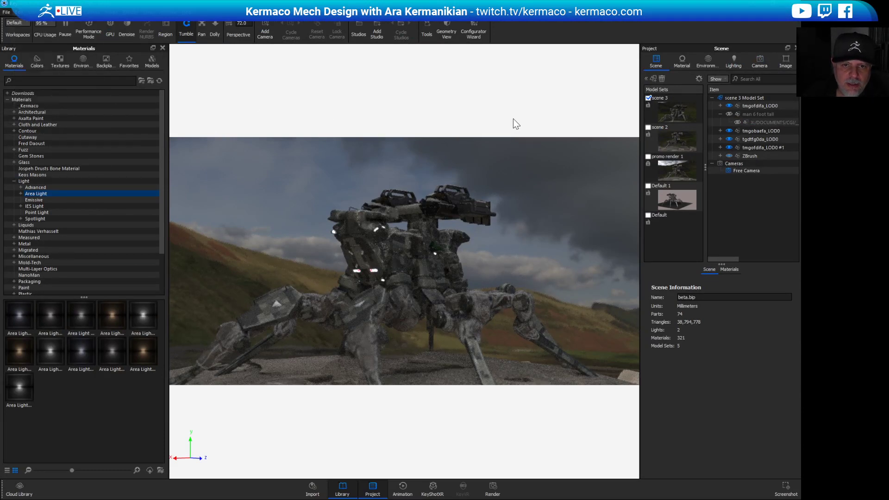
pyautogui.click(564, 139)
pyautogui.moveTo(557, 168); pyautogui.dragTo(505, 266)
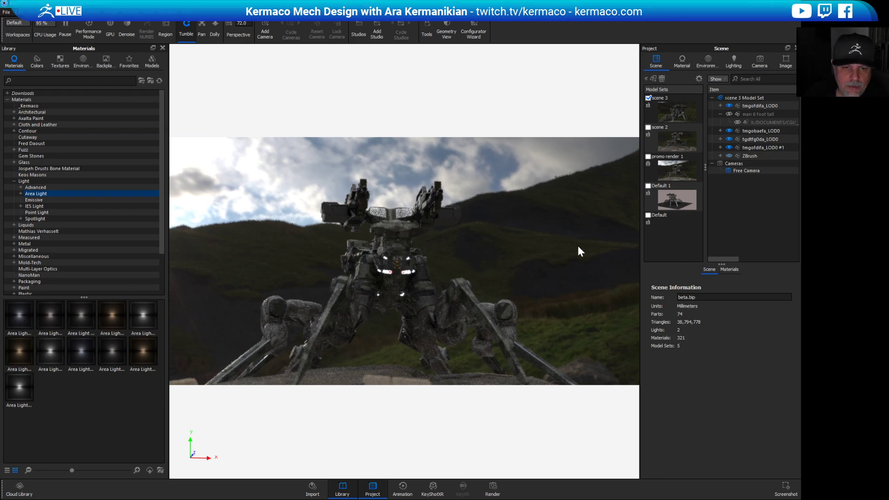
pyautogui.moveTo(577, 243); pyautogui.dragTo(557, 235)
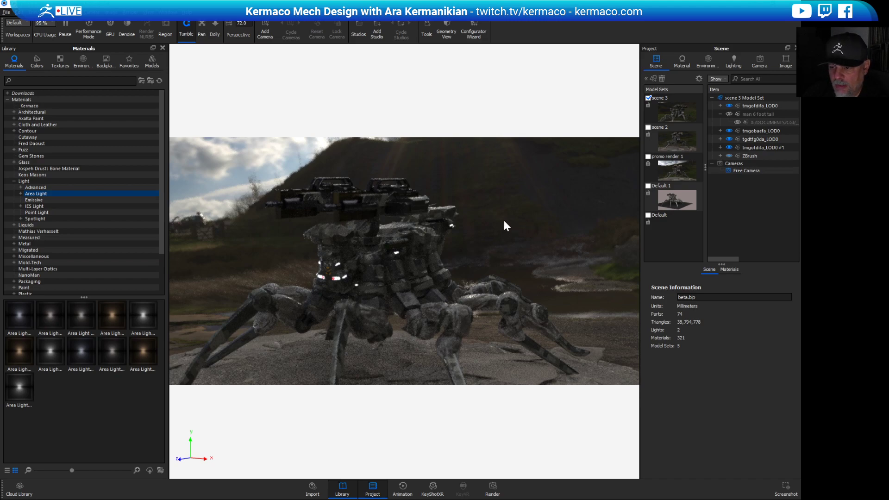
pyautogui.moveTo(505, 215); pyautogui.dragTo(522, 263)
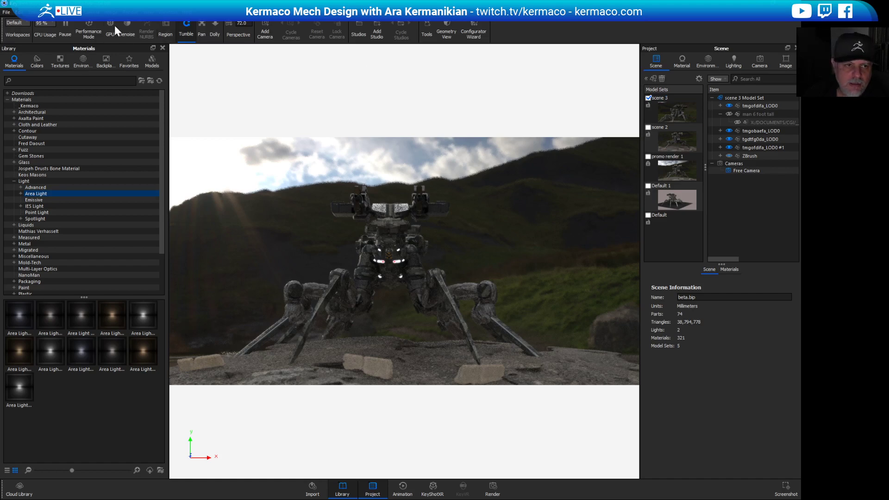
pyautogui.moveTo(587, 243); pyautogui.dragTo(446, 272)
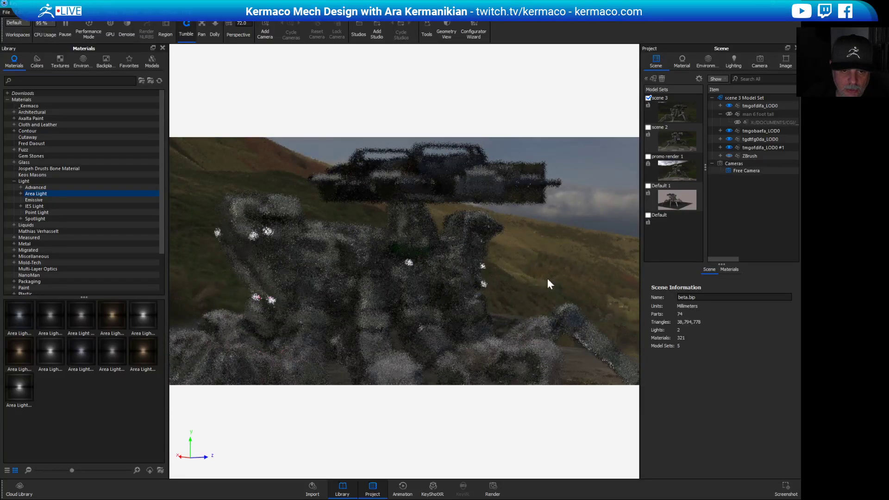
# Turn off the camera's depth of field and frame the whole mech from a low front three-quarter angle.
pyautogui.click(760, 60)
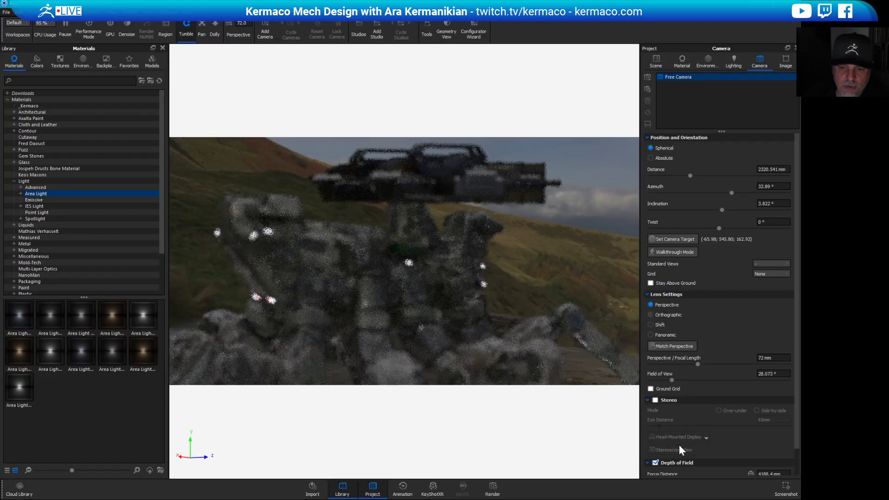
pyautogui.click(655, 462)
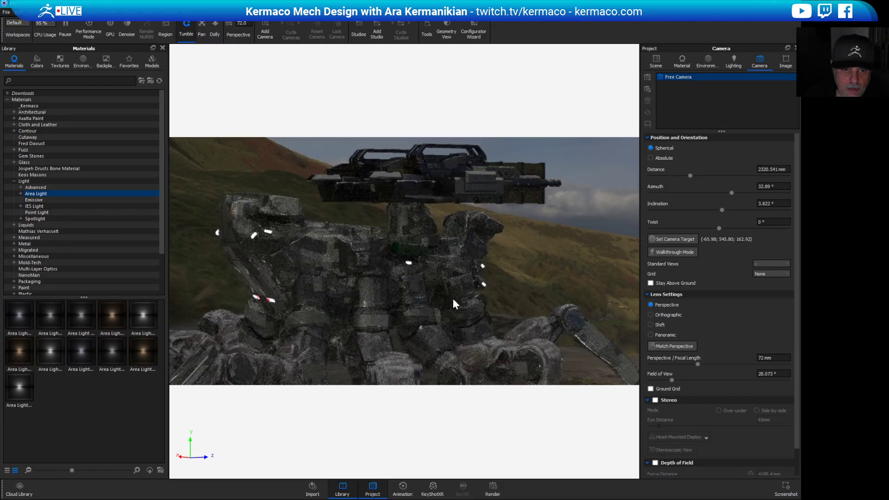
pyautogui.moveTo(313, 236)
pyautogui.mouseDown(button='middle')
pyautogui.moveTo(324, 230)
pyautogui.moveTo(315, 228)
pyautogui.mouseUp(button='middle')
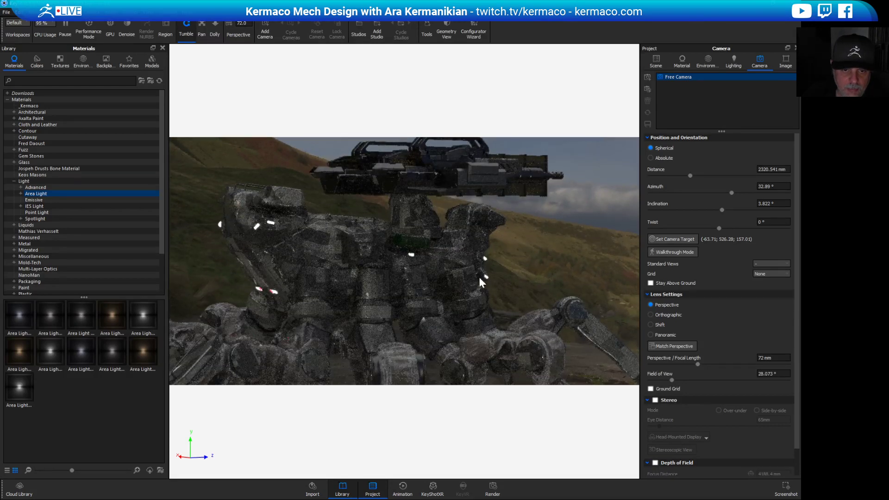
pyautogui.moveTo(556, 283); pyautogui.dragTo(438, 291)
pyautogui.scroll(-3, 438, 290)
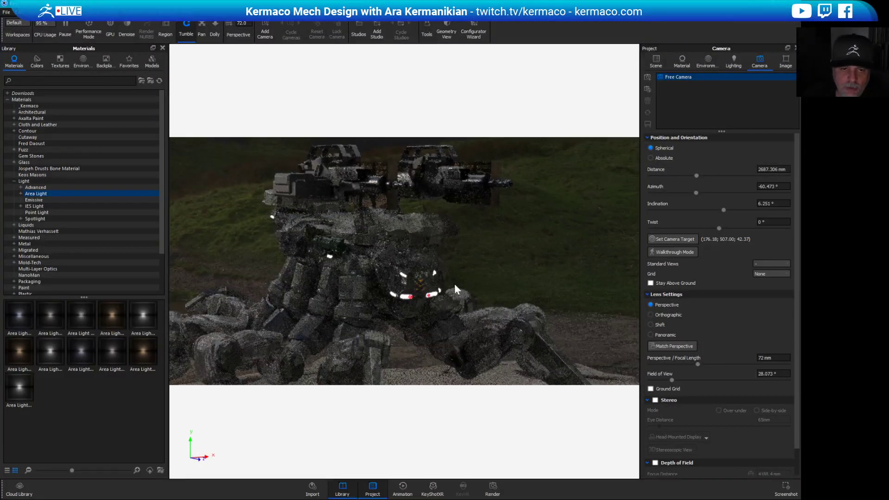
pyautogui.moveTo(542, 292); pyautogui.dragTo(396, 232)
pyautogui.scroll(-2, 396, 232)
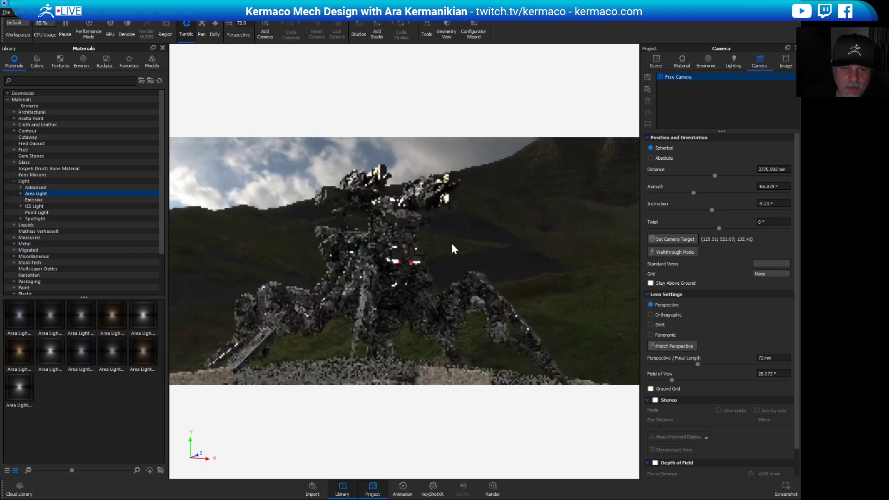
# Add a circular pin light to the HDRI environment at about 73° azimuth and 0° elevation.
pyautogui.click(708, 63)
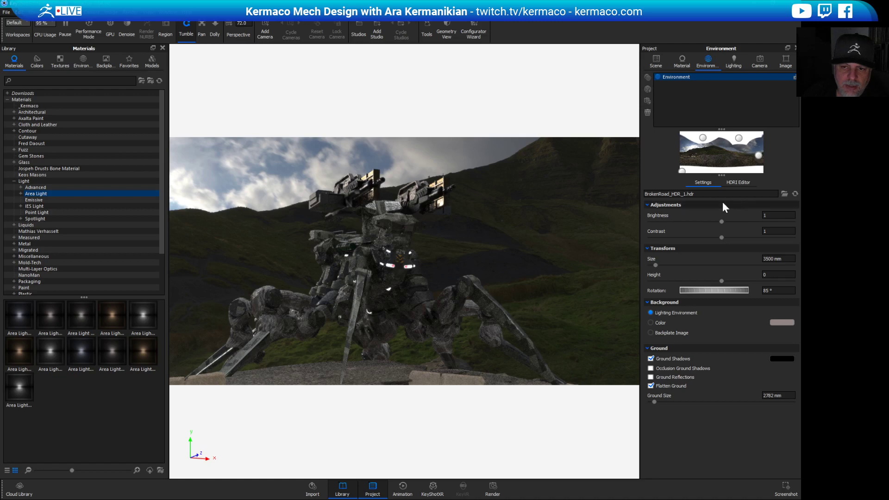
pyautogui.click(741, 182)
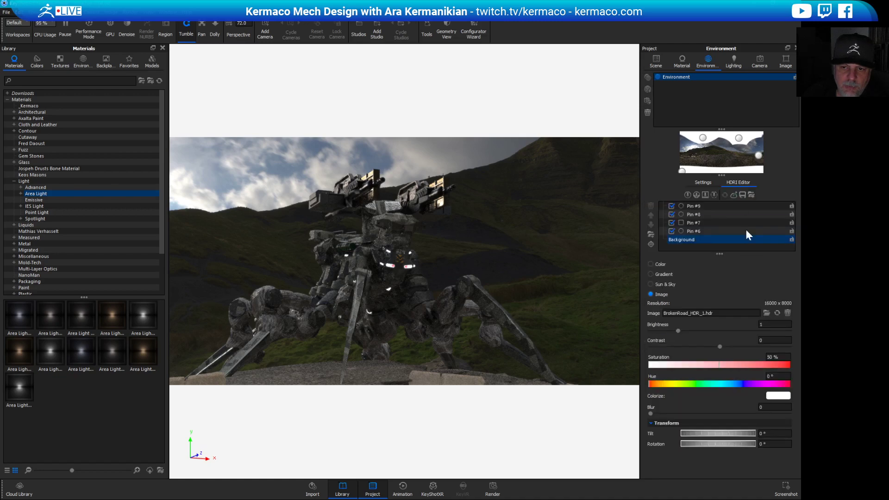
pyautogui.click(685, 195)
pyautogui.moveTo(721, 152); pyautogui.dragTo(743, 156)
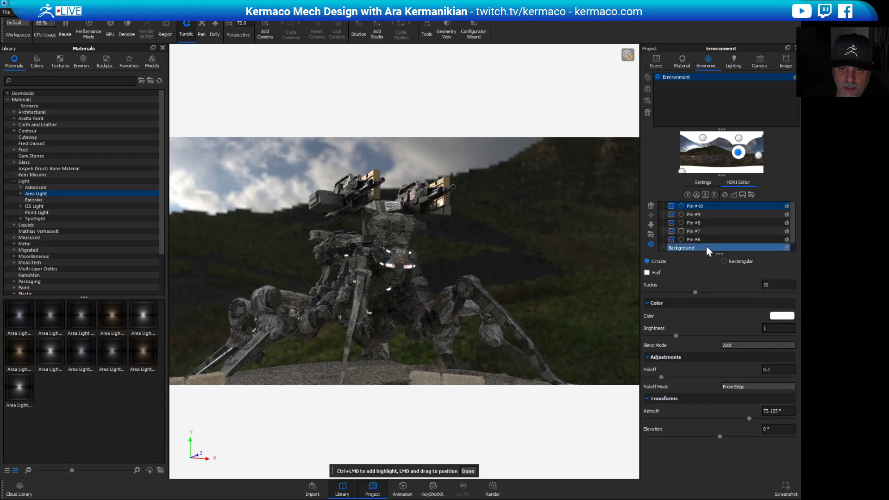
# Switch the environment background to a solid colour and reposition the new pin light to highlight the mech.
pyautogui.click(702, 181)
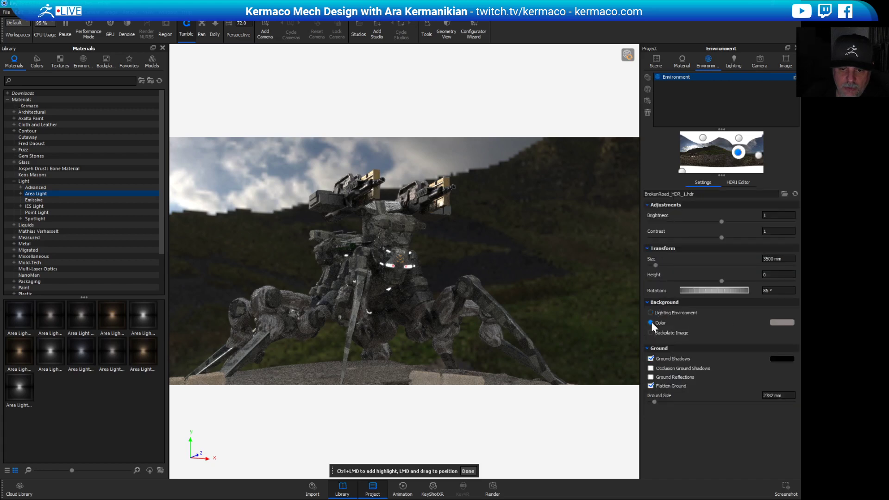
pyautogui.click(650, 323)
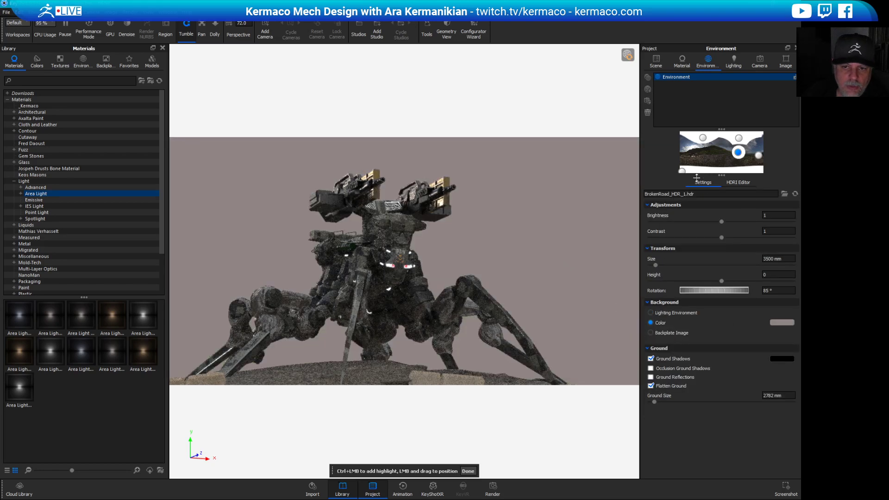
pyautogui.moveTo(739, 151); pyautogui.dragTo(726, 163)
pyautogui.moveTo(728, 170); pyautogui.dragTo(726, 162)
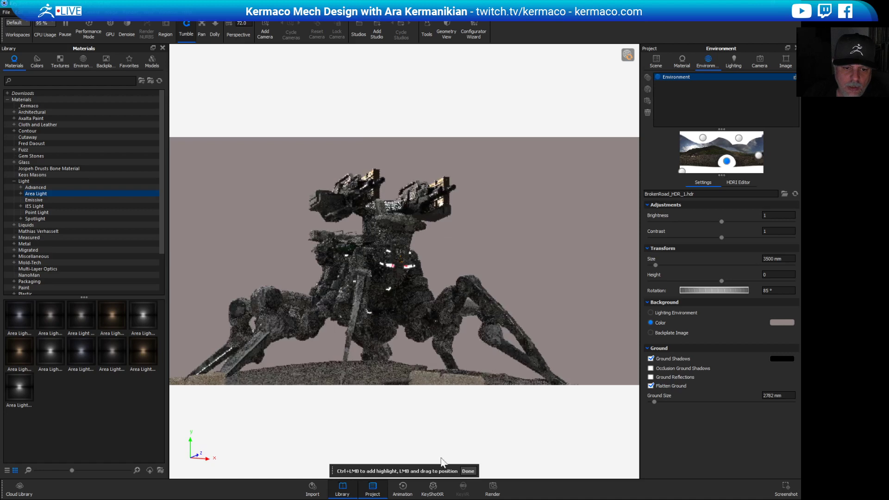
pyautogui.click(401, 228)
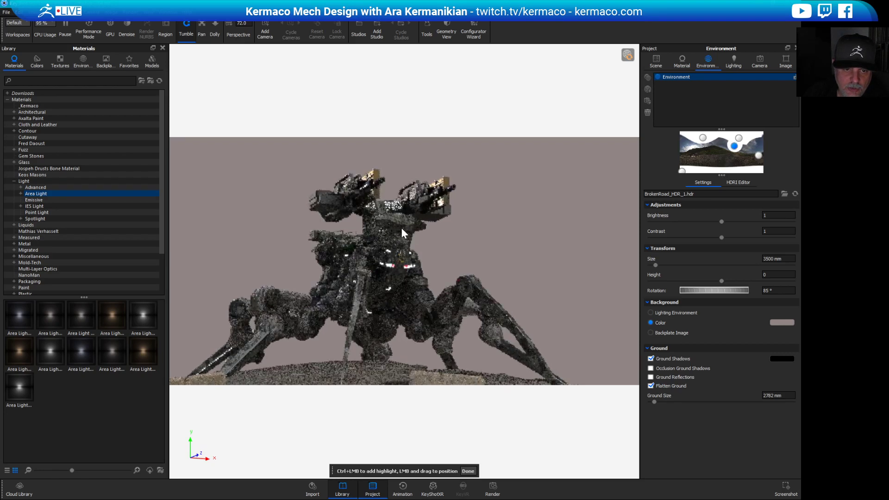
pyautogui.click(524, 365)
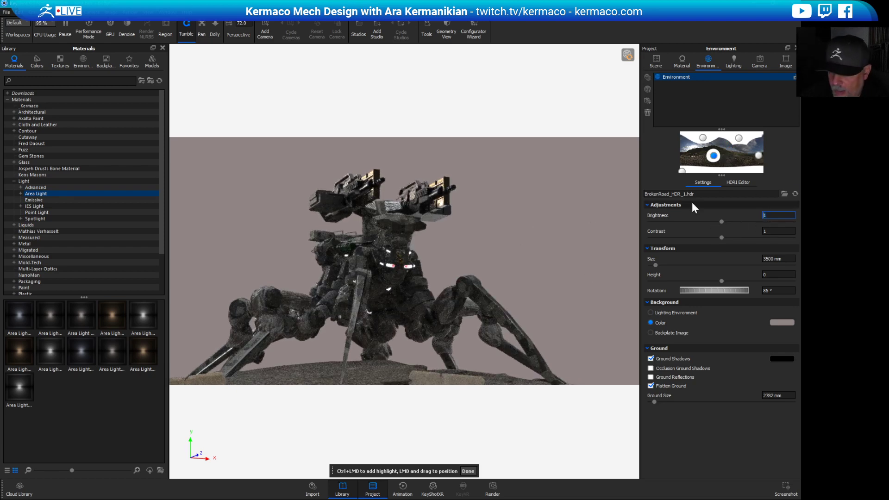
# Set the environment brightness to 2, leaving the background colour as it is.
pyautogui.write('0')
pyautogui.press('Return')
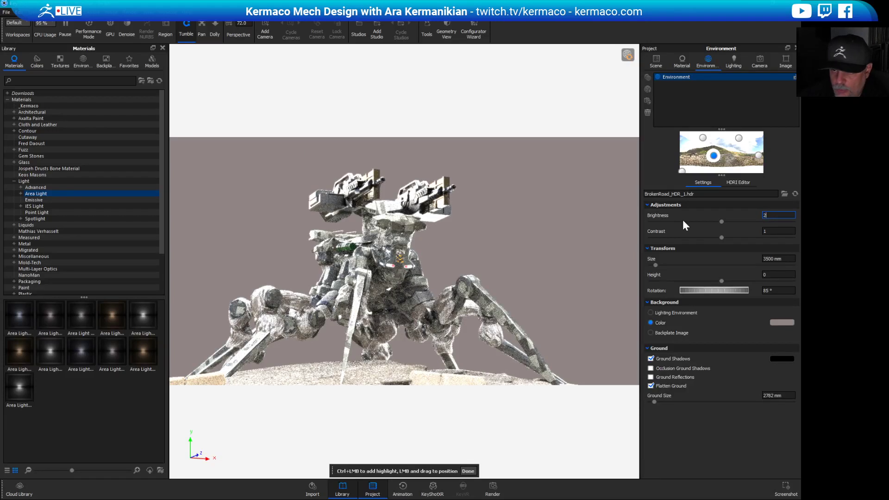
pyautogui.write('2')
pyautogui.press('Return')
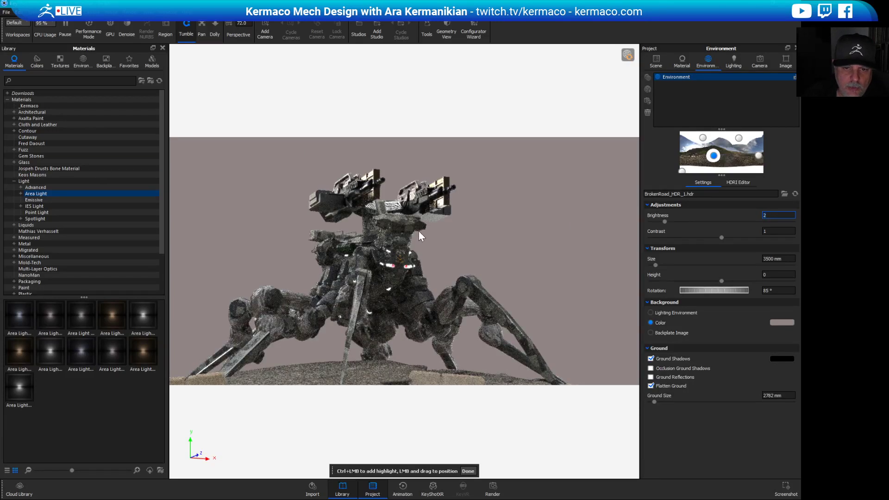
pyautogui.click(782, 324)
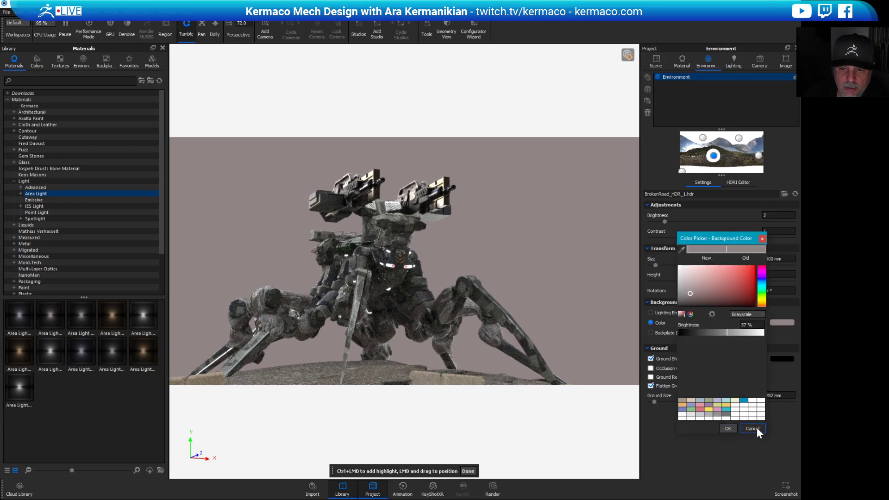
pyautogui.click(752, 428)
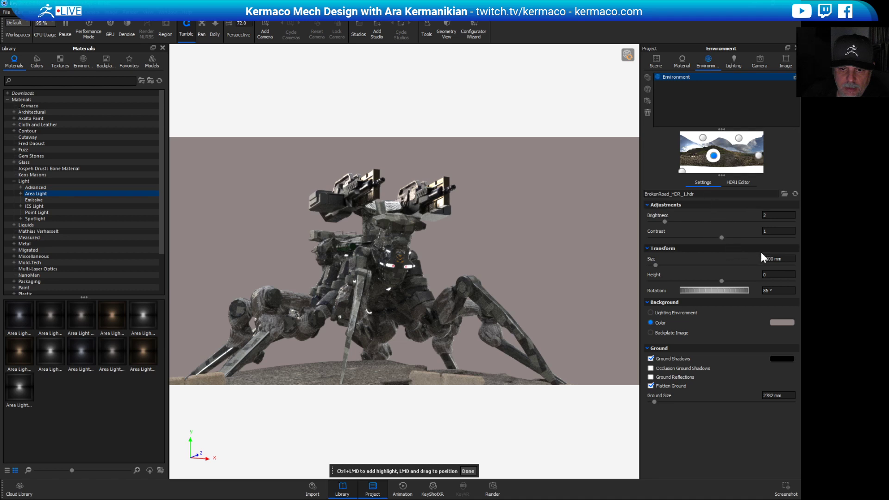
# Change the colour of Pin #10 from white to orange.
pyautogui.click(738, 182)
pyautogui.click(781, 315)
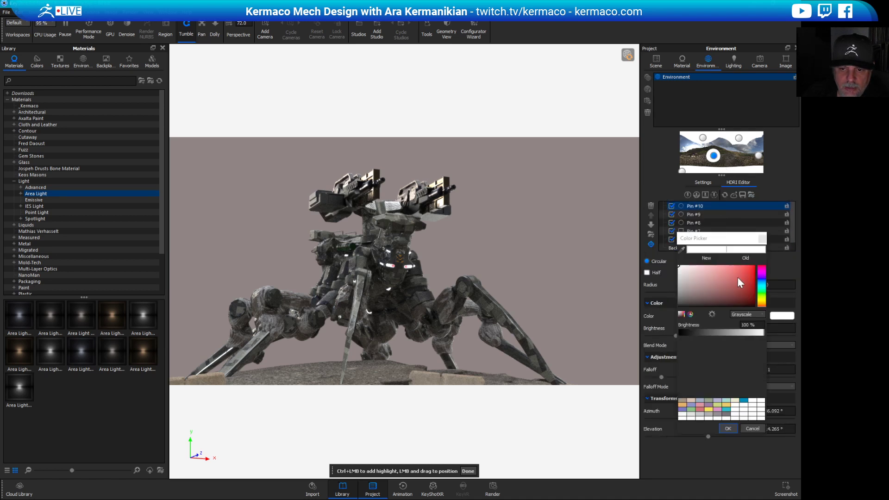
pyautogui.moveTo(748, 272); pyautogui.dragTo(753, 267)
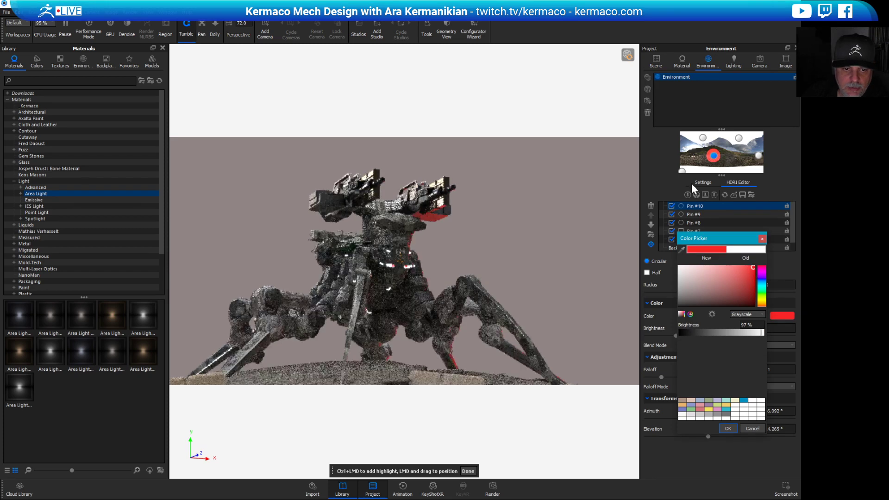
pyautogui.moveTo(760, 288); pyautogui.dragTo(759, 302)
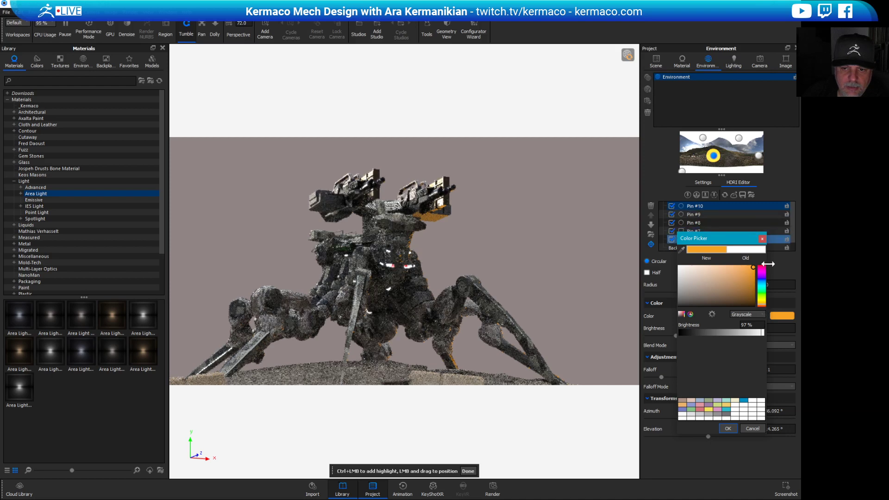
pyautogui.click(723, 429)
# Move the orange pin light to about 118° azimuth and -6° elevation, finish highlight placement, and view the mech from the front.
pyautogui.click(401, 226)
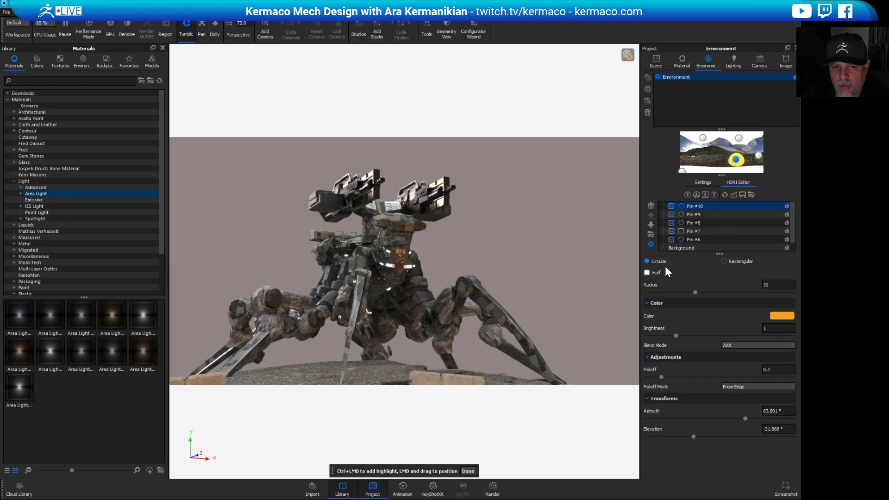
pyautogui.click(742, 157)
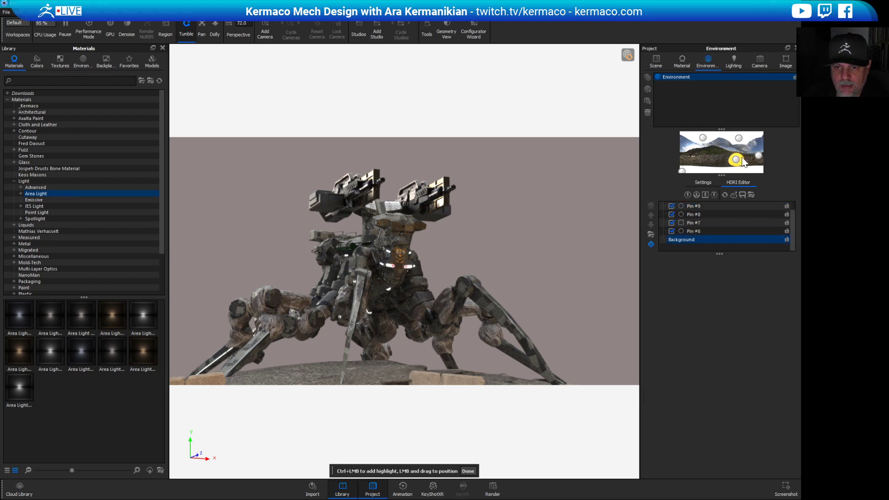
pyautogui.moveTo(736, 160)
pyautogui.mouseDown()
pyautogui.moveTo(736, 151)
pyautogui.moveTo(714, 161)
pyautogui.moveTo(757, 170)
pyautogui.moveTo(751, 157)
pyautogui.mouseUp()
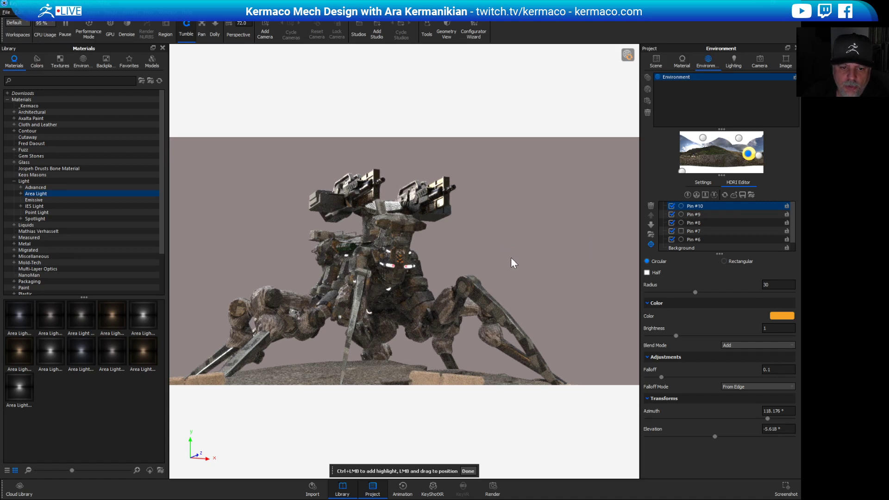
pyautogui.click(468, 471)
pyautogui.moveTo(566, 241); pyautogui.dragTo(574, 46)
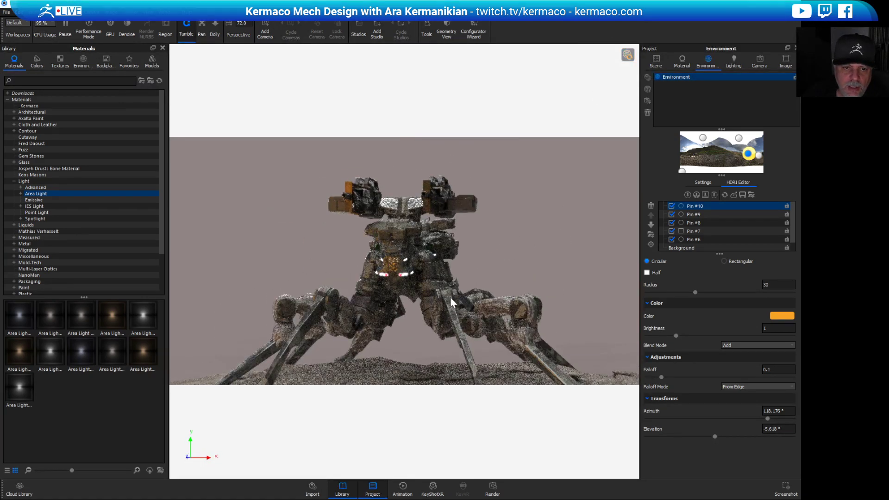
# Save the mech scene and pause its real-time rendering on a three-quarter side view of the mech.
pyautogui.hotkey('ctrl', 's')
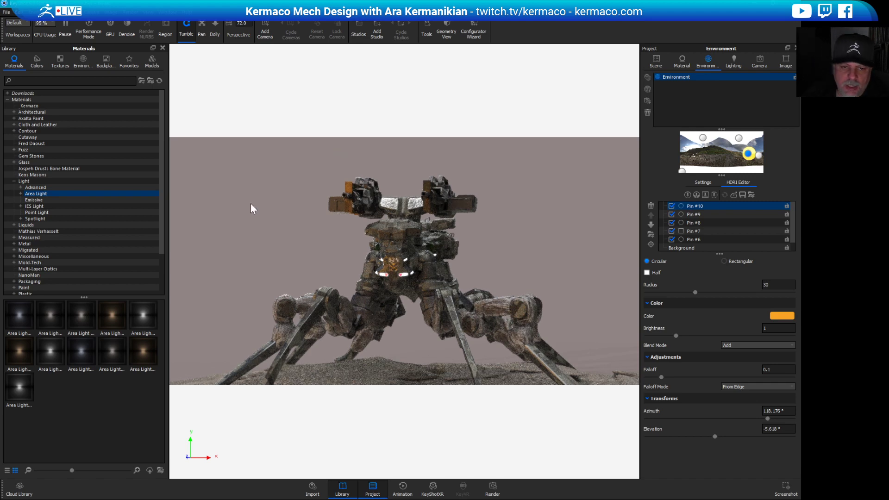
pyautogui.moveTo(311, 240); pyautogui.dragTo(579, 265)
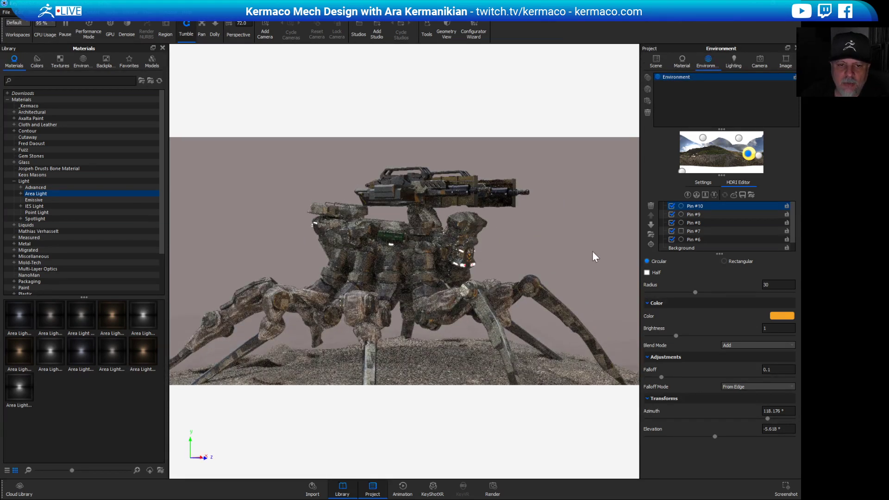
pyautogui.moveTo(546, 239); pyautogui.dragTo(575, 224)
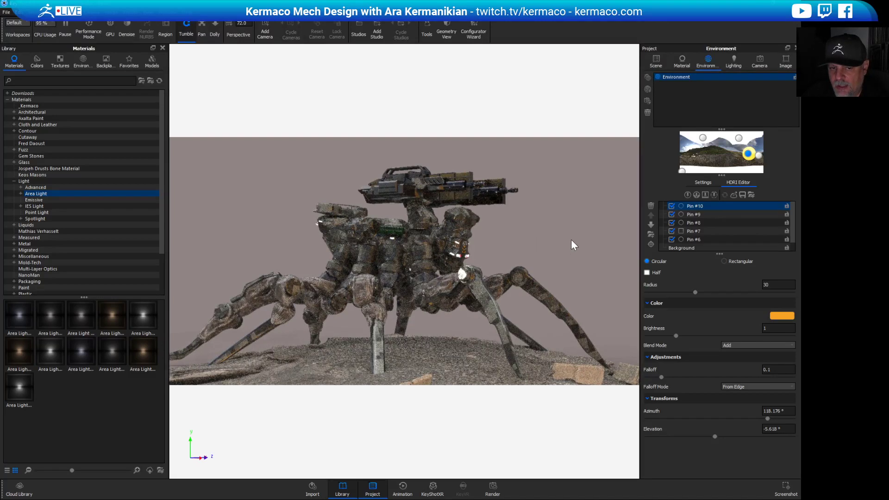
pyautogui.moveTo(559, 238); pyautogui.dragTo(514, 220)
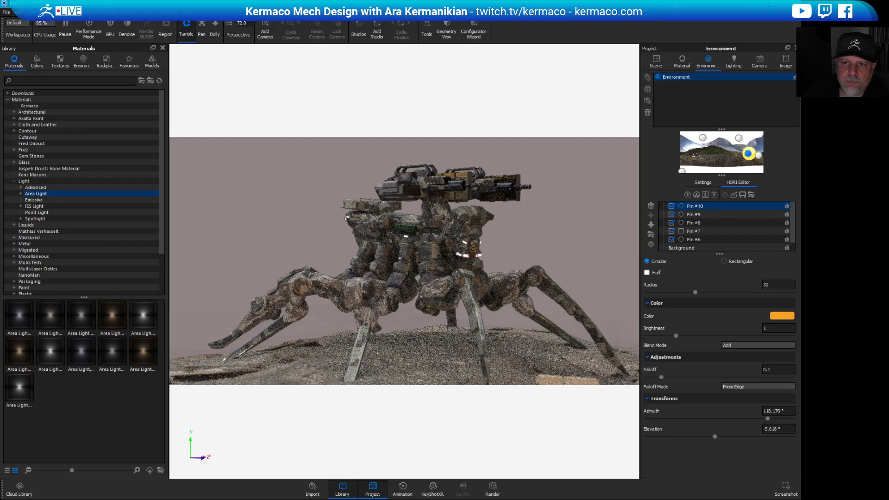
pyautogui.click(65, 26)
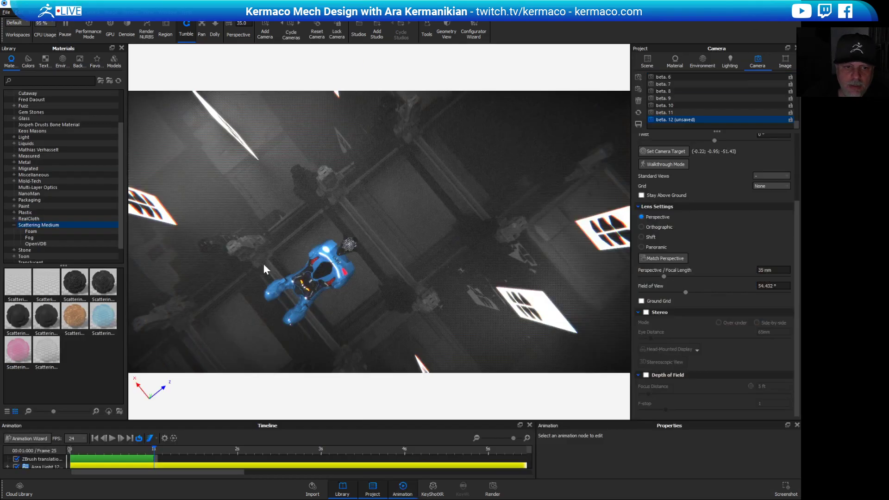
# Examine the blue flying car in the city scene from different distances and from an angled overhead viewpoint.
pyautogui.scroll(-3, 452, 250)
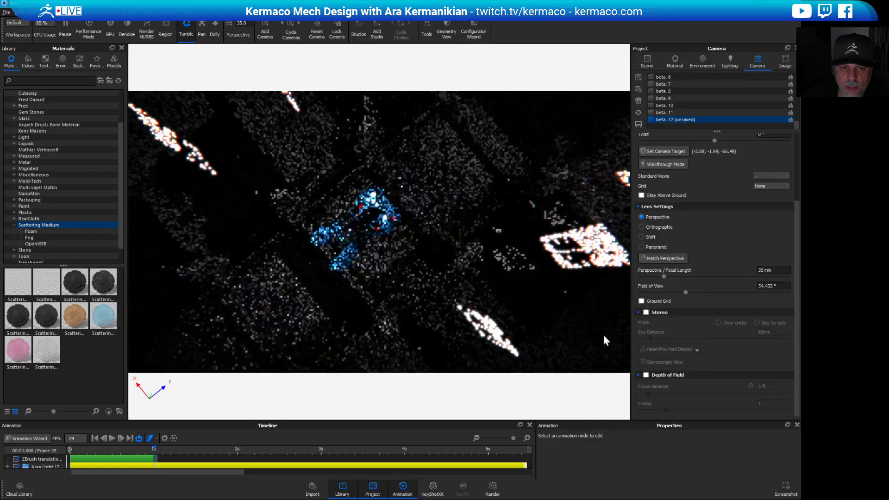
pyautogui.scroll(5, 527, 323)
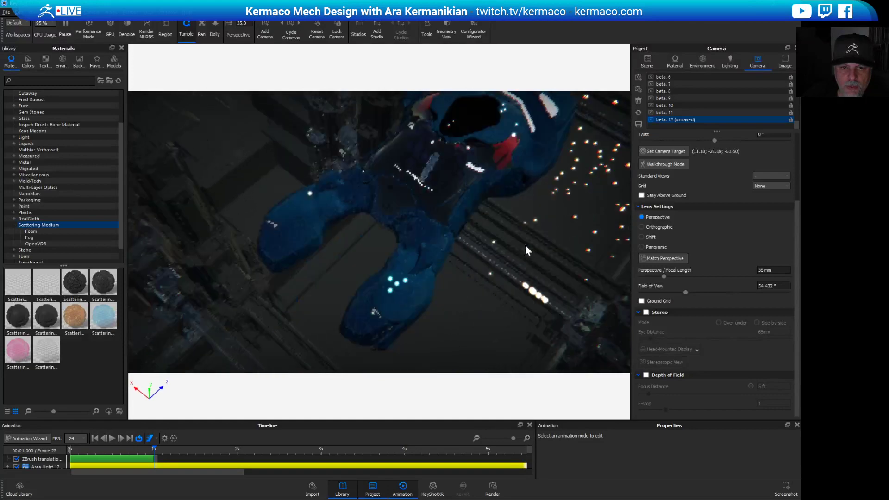
pyautogui.scroll(-3, 474, 224)
pyautogui.moveTo(474, 224); pyautogui.dragTo(512, 250)
pyautogui.scroll(3, 473, 238)
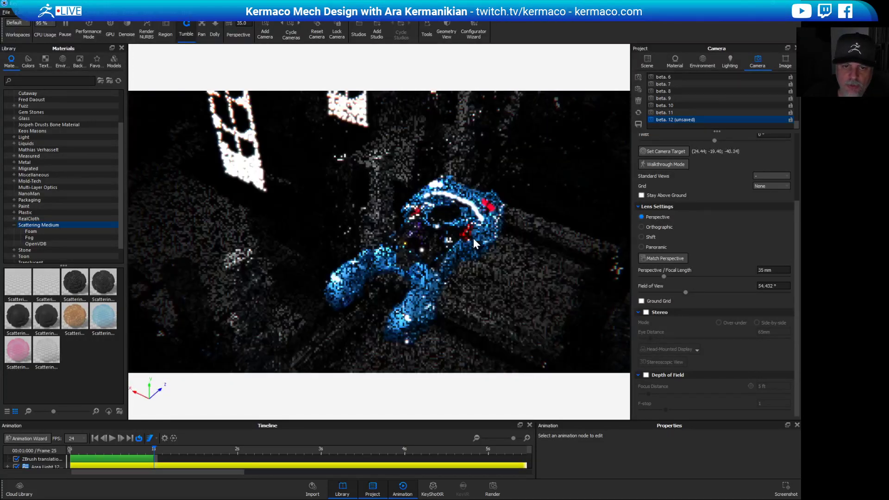